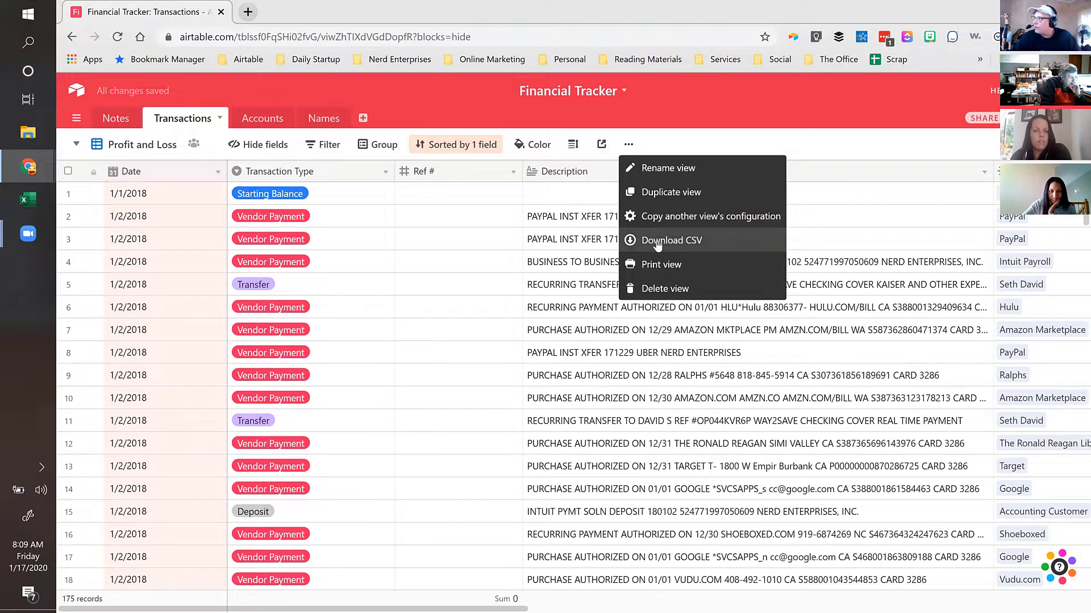
Step: Start a CSV download of the transactions view, cancel it, and select row 2's Description cell
click(658, 241)
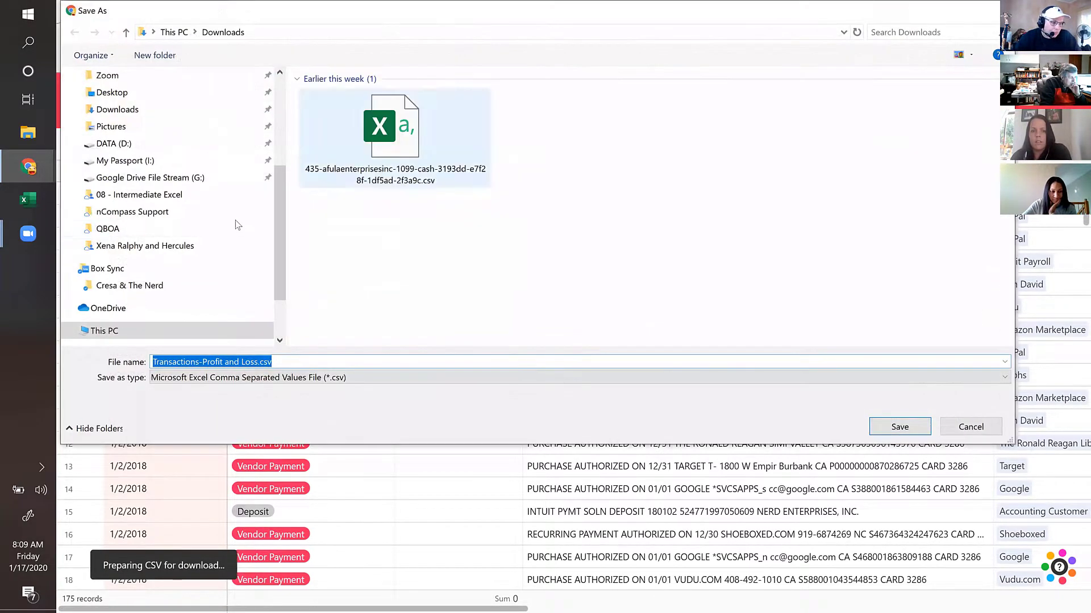
click(976, 427)
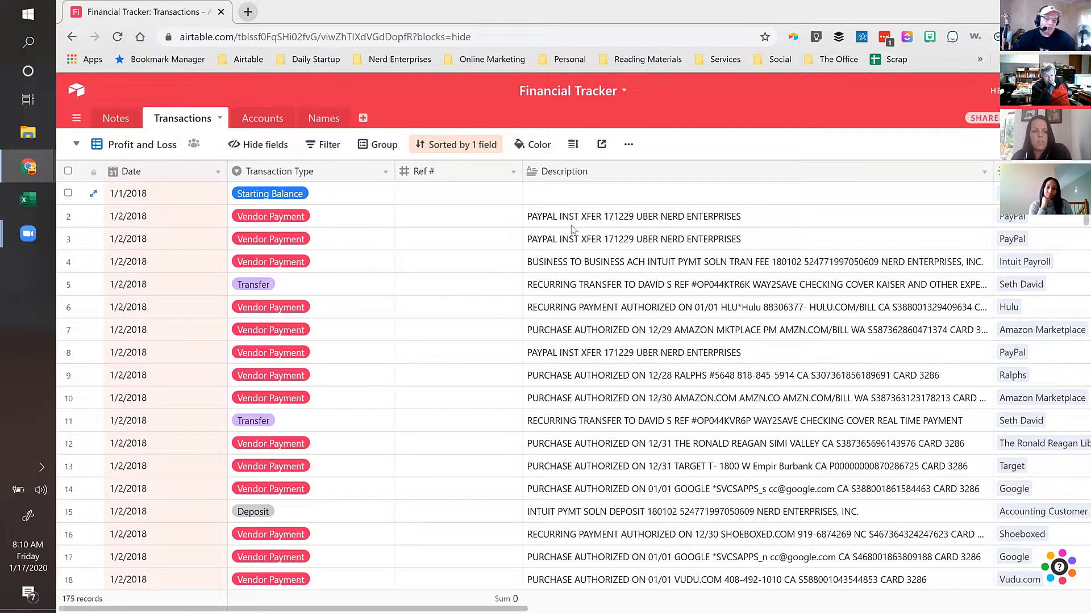
click(598, 219)
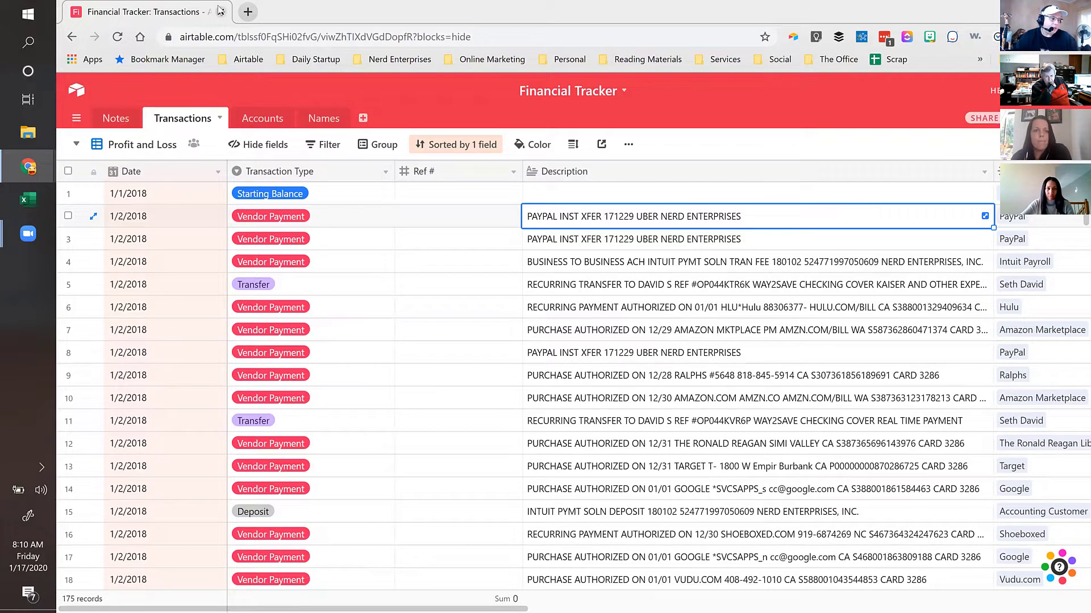
Step: Create a new blank base from scratch named 'Contractor Base'
click(78, 92)
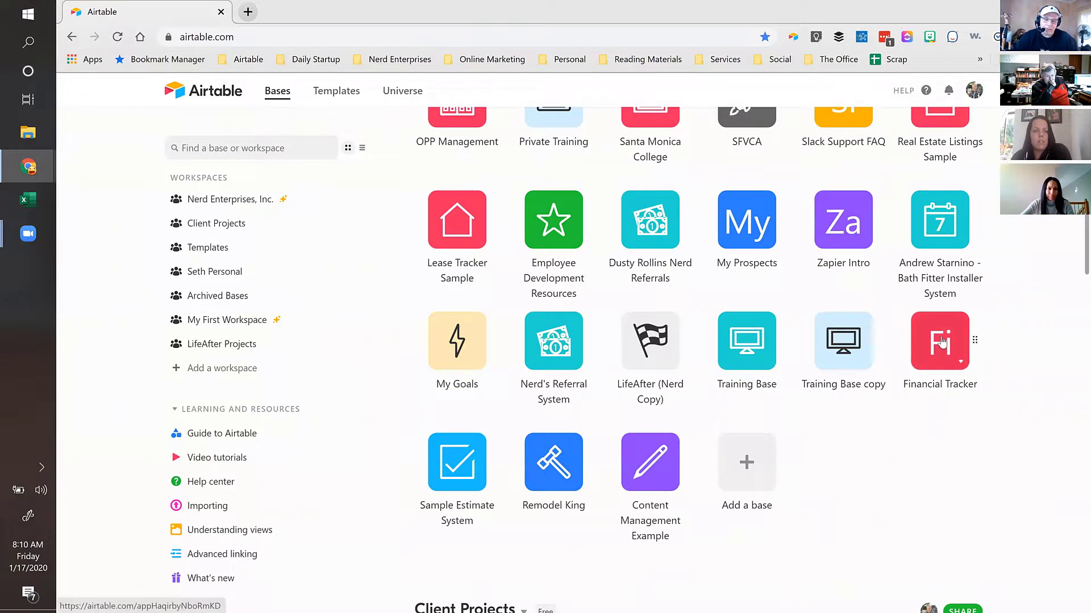
click(746, 465)
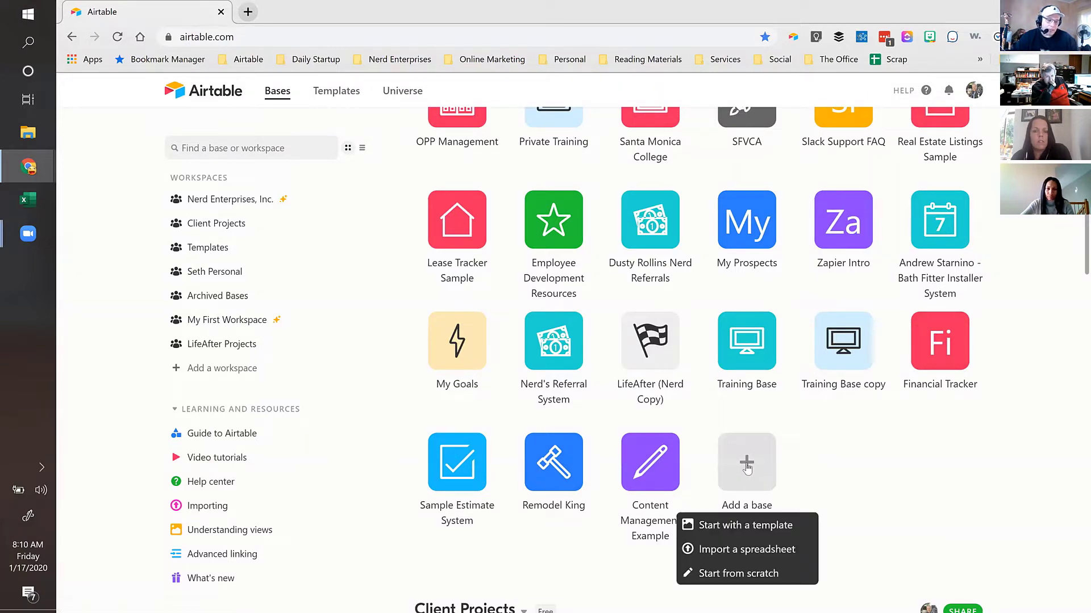
click(717, 575)
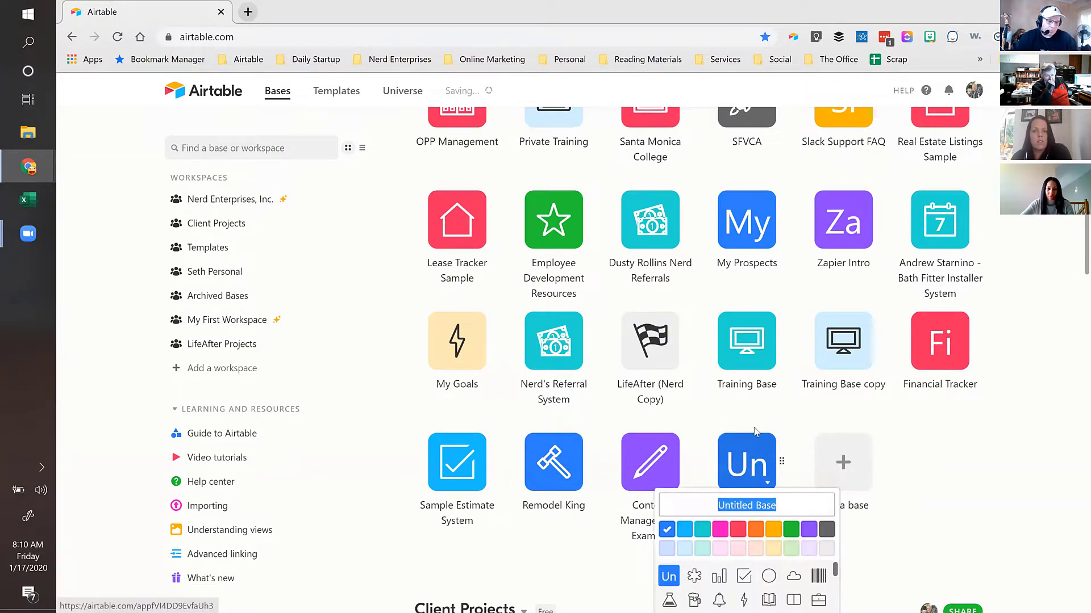
text(C)
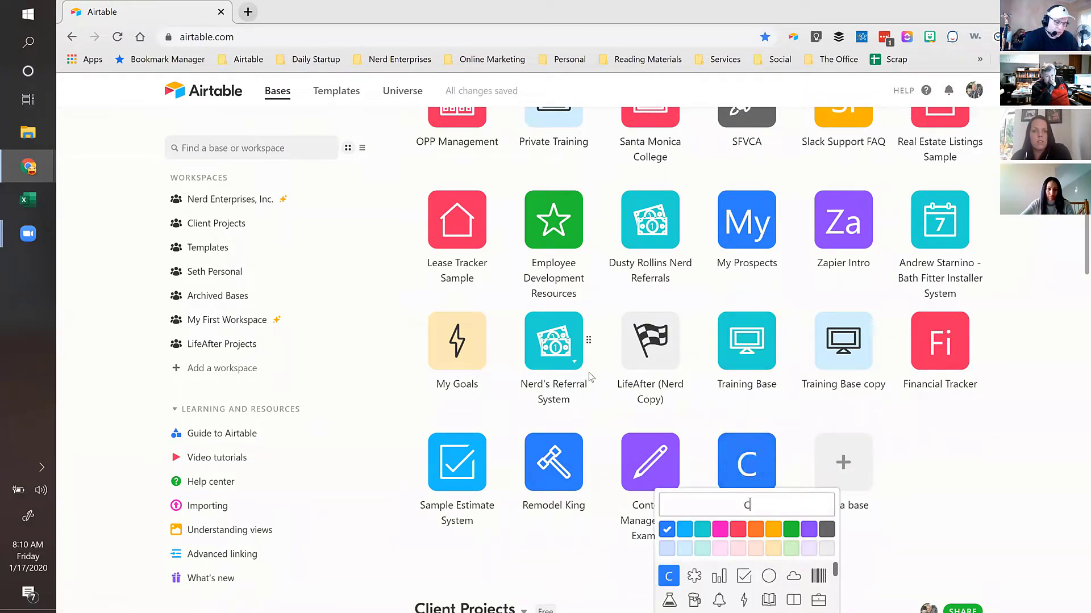
text(ontrractor Ba)
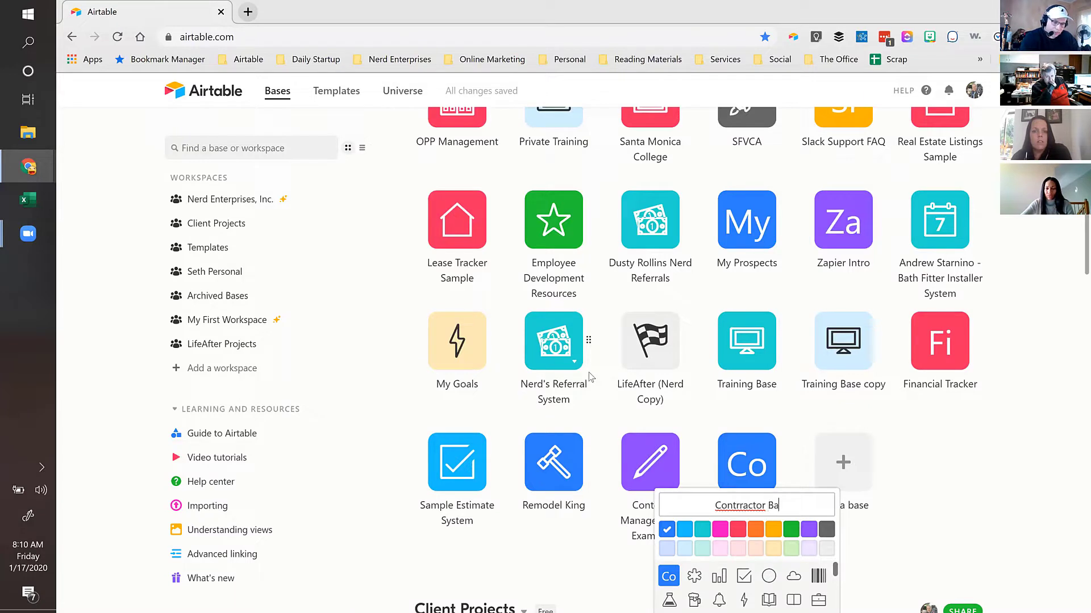
text(se)
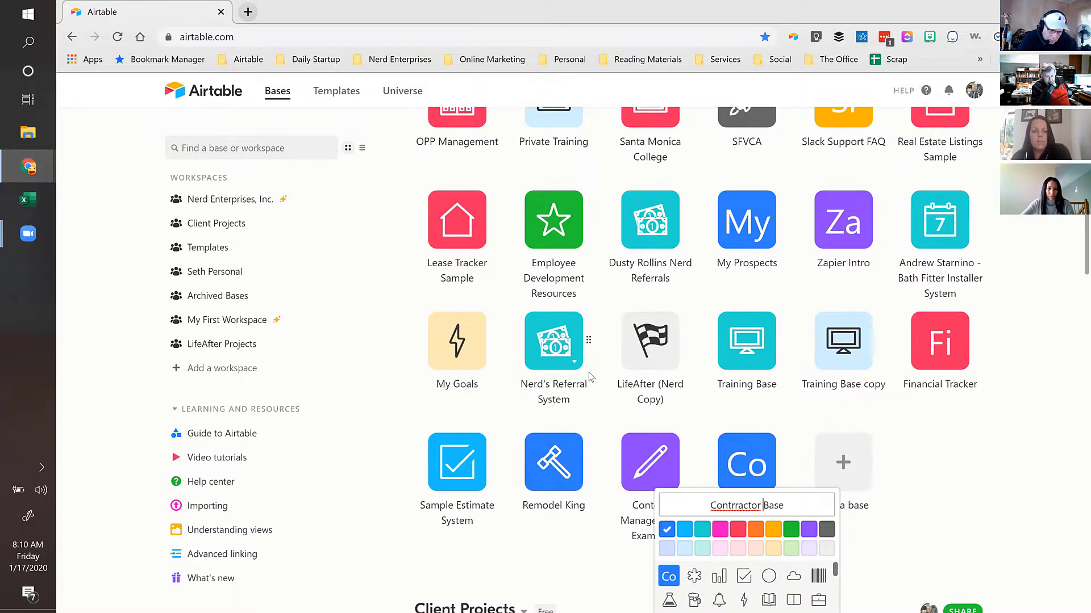
key(Left)
key(Left)
key(BackSpace)
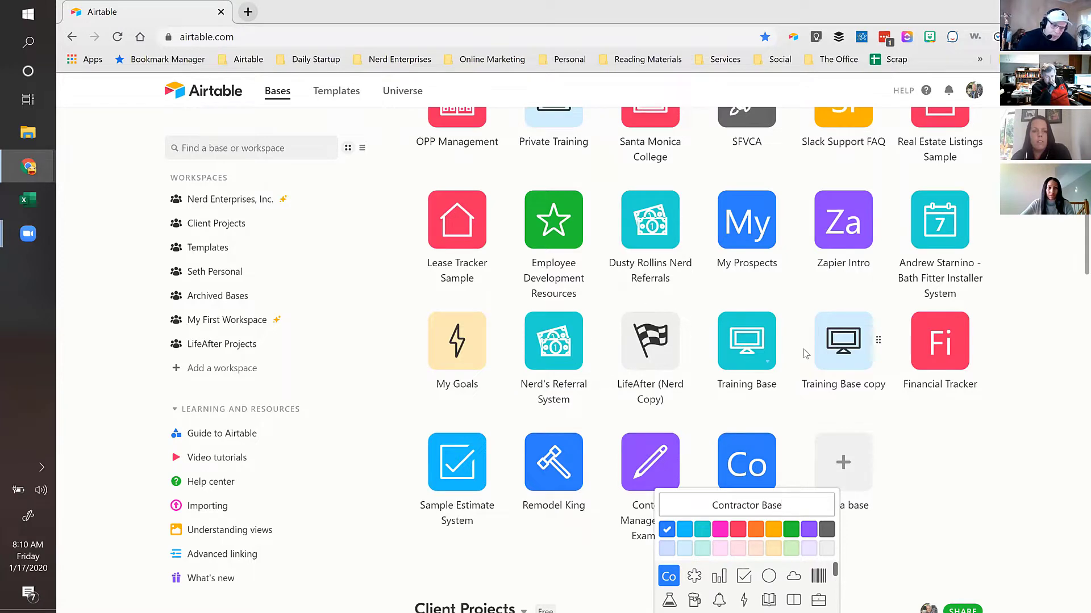
scroll(909, 369, down, 3)
scroll(978, 385, down, 3)
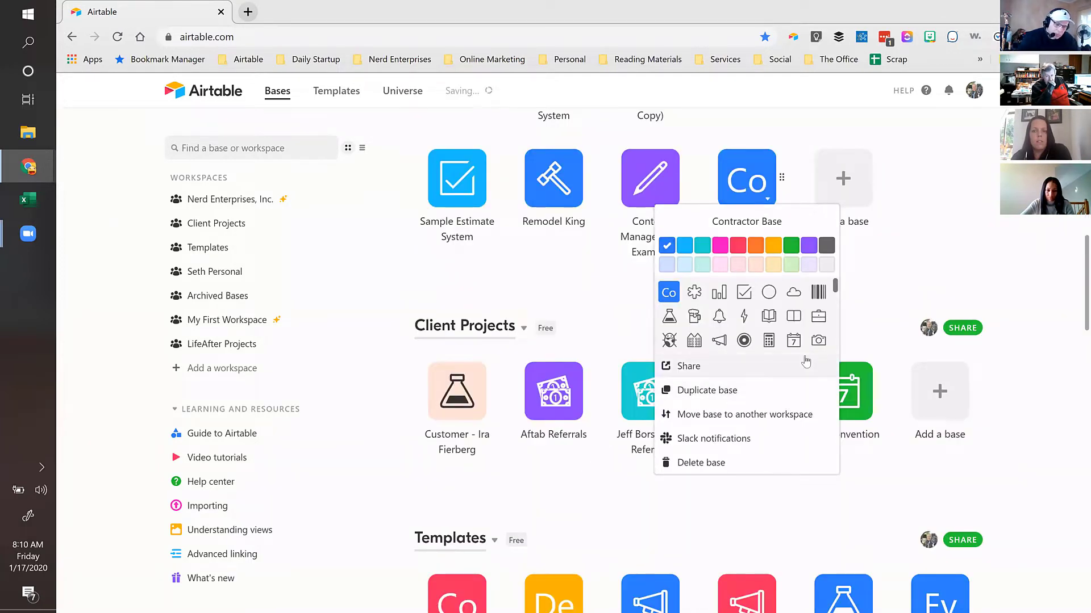
Step: Check Contractor Base's sharing settings, then open the new base
click(806, 360)
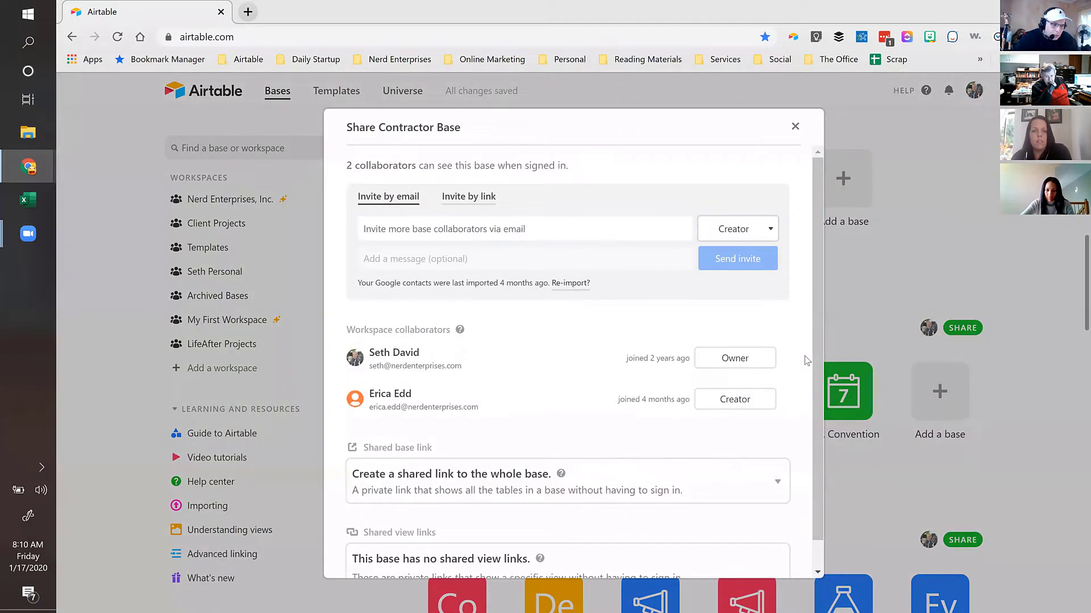
click(794, 128)
click(738, 181)
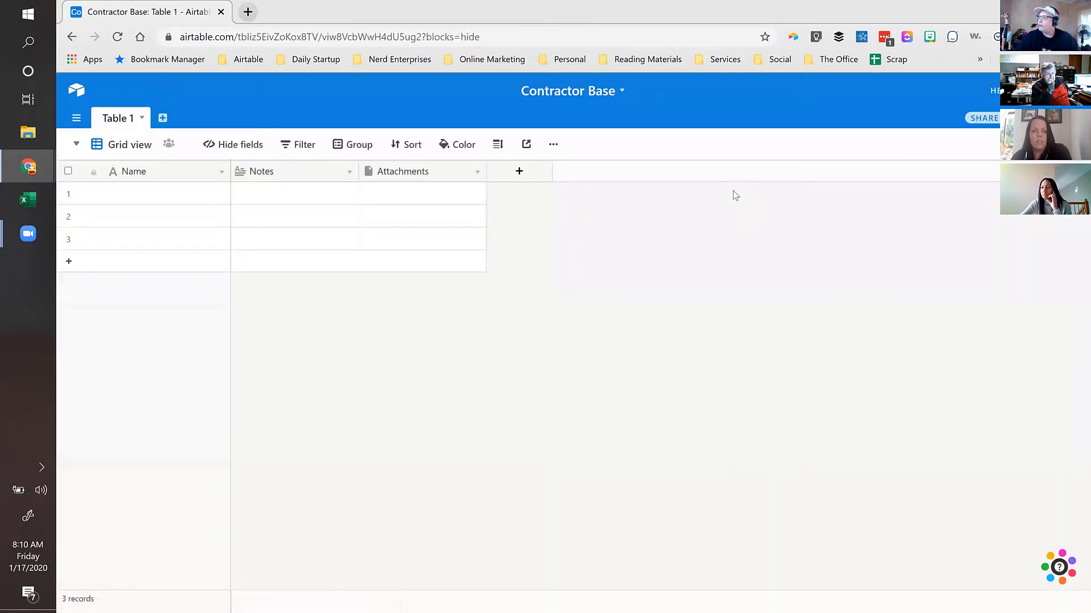
Step: Change the Contractor Base colour to teal
click(622, 94)
click(529, 115)
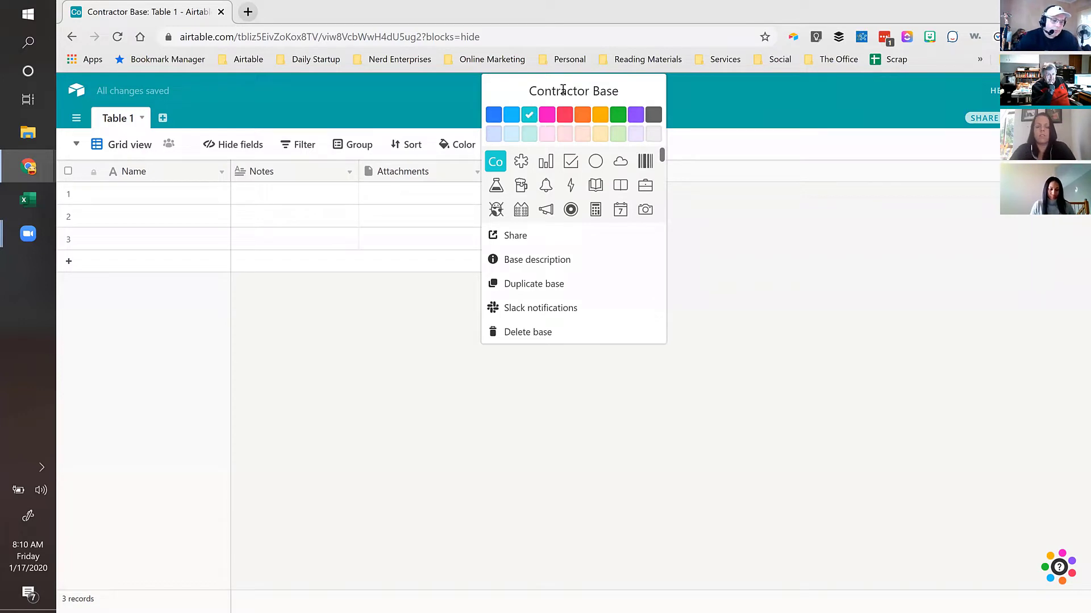
click(357, 91)
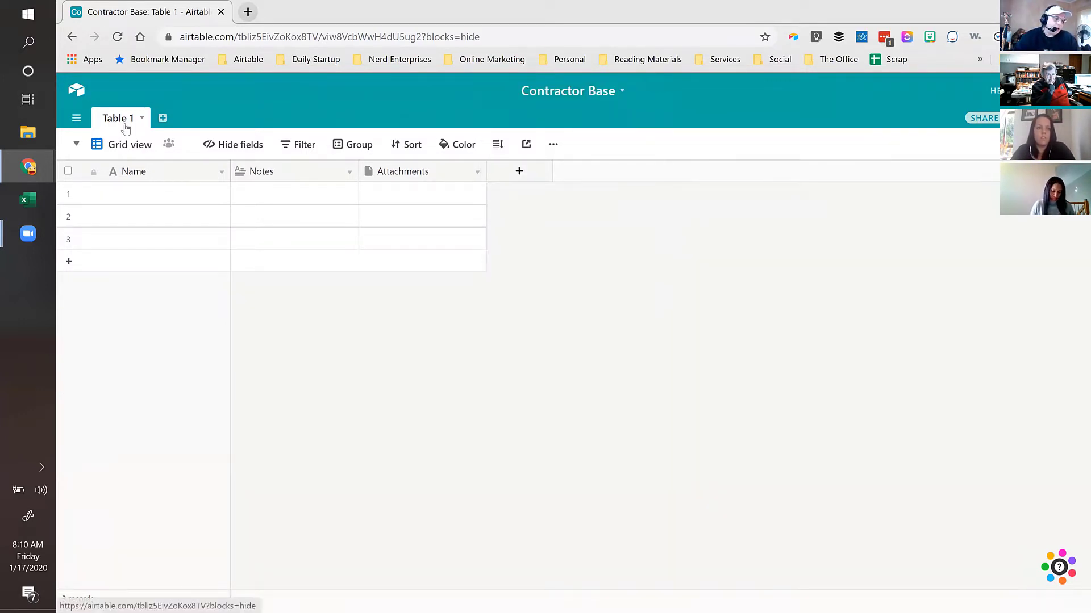
Step: Rename Table 1 to 'Admin' and select the first row's Attachments cell
double_click(123, 121)
text(Admin)
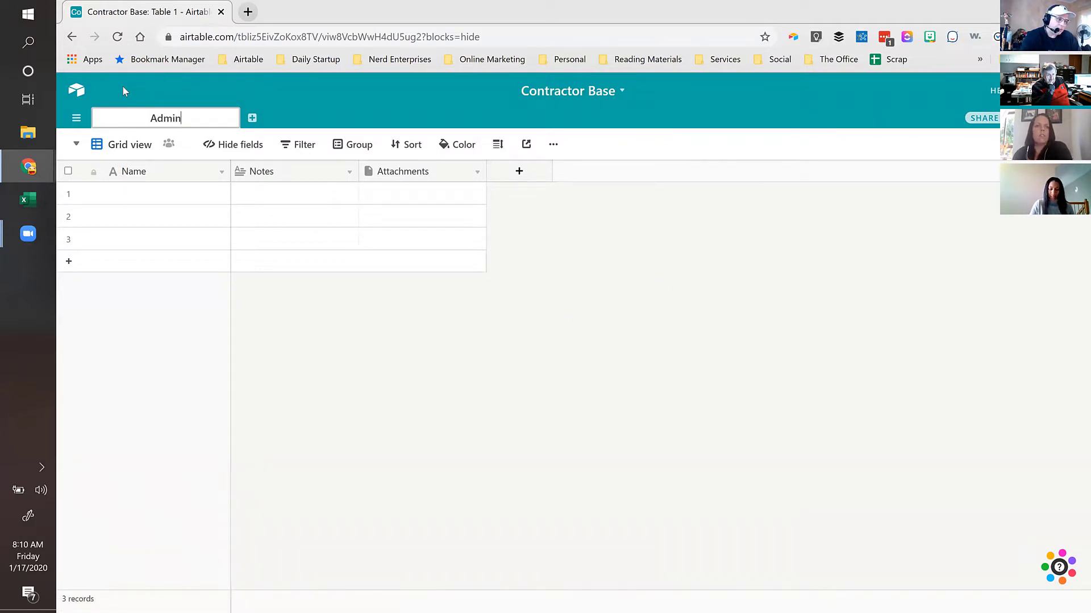
key(Return)
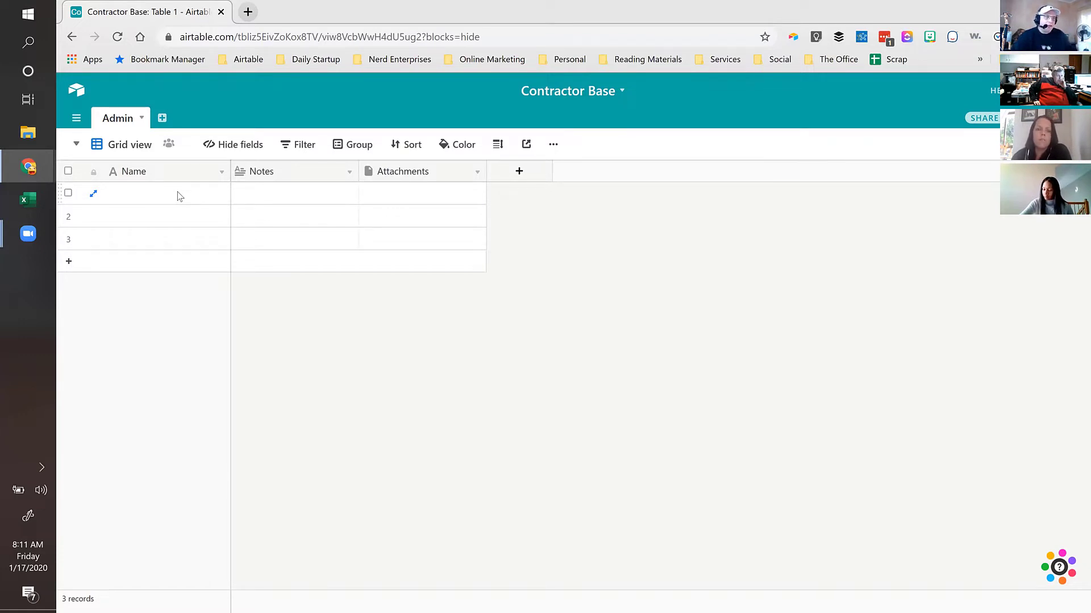
click(409, 195)
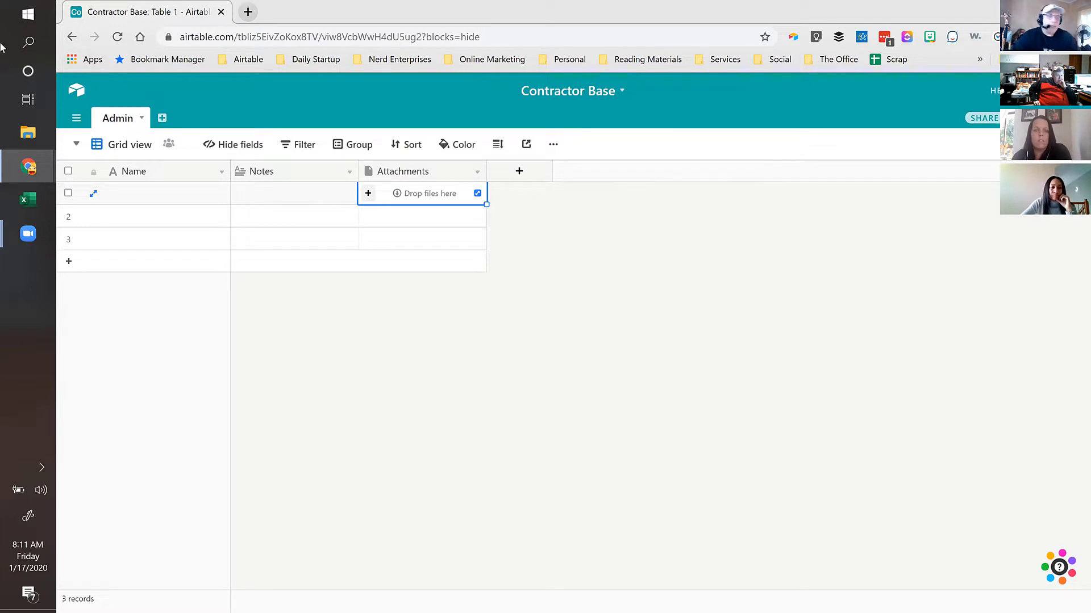
Step: Add two empty tables named 'Jobs' and 'Tasks'
click(162, 120)
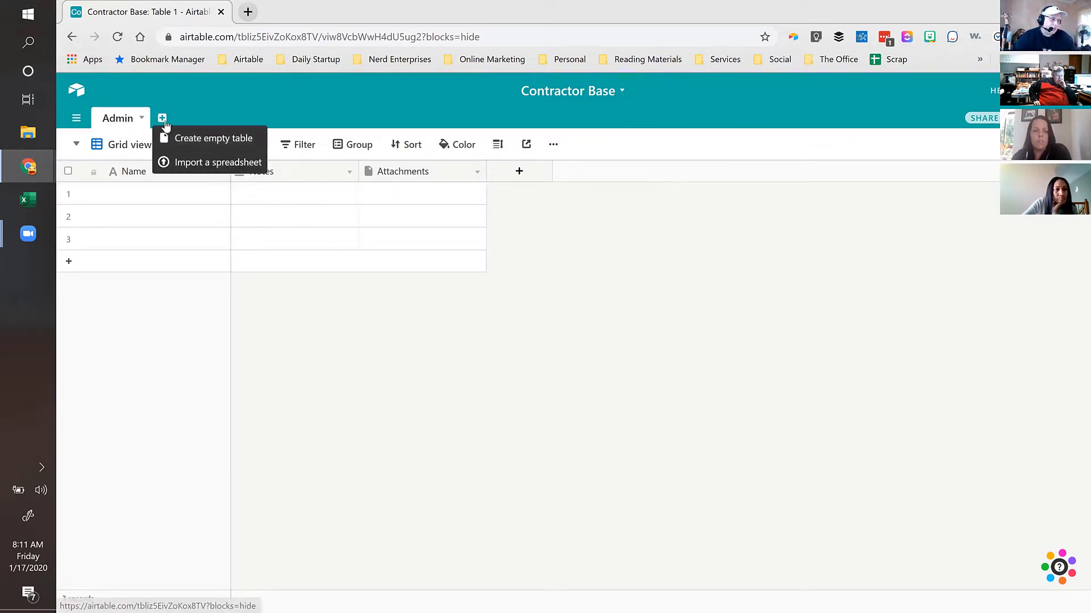
click(190, 142)
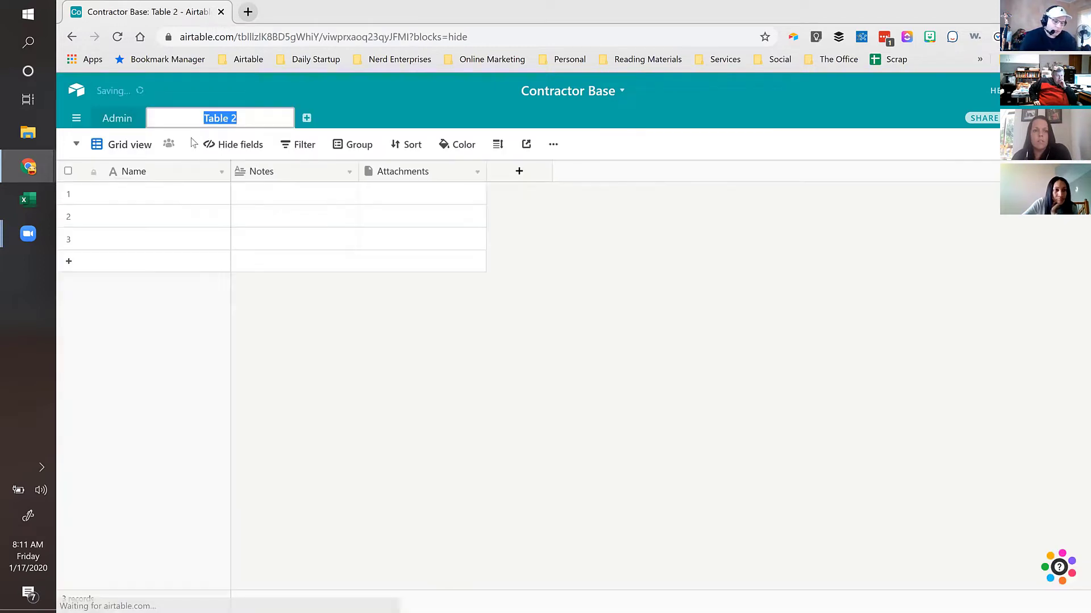
text(Jobs)
key(Return)
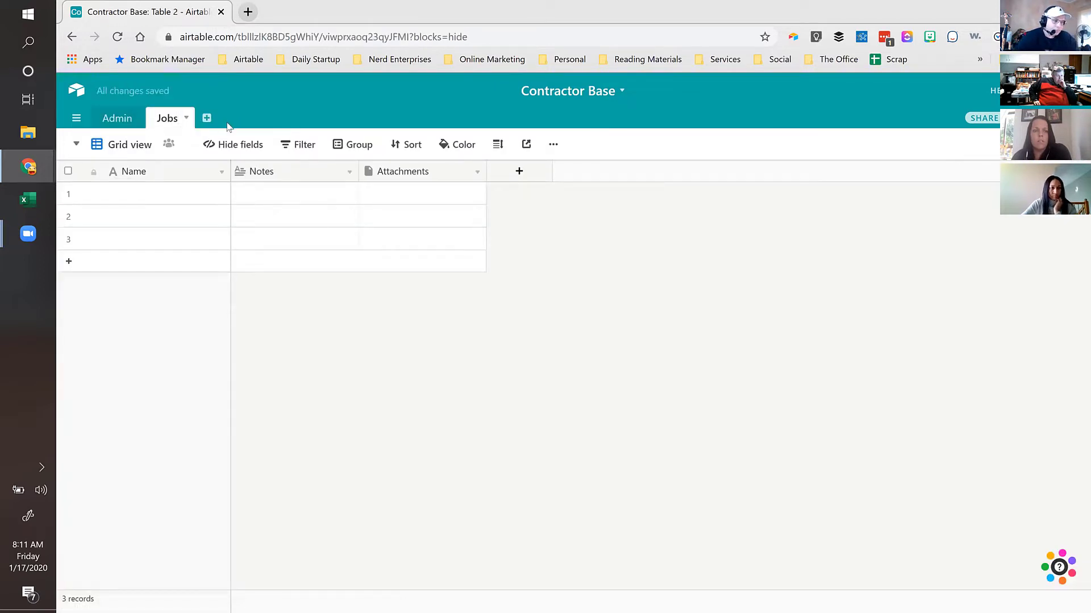
click(207, 118)
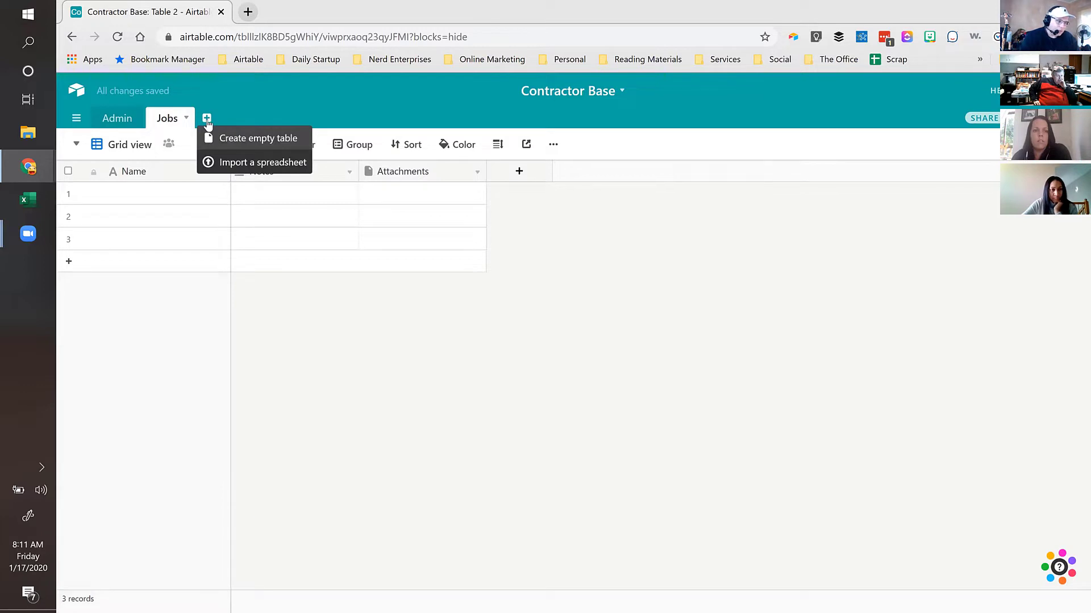
click(236, 139)
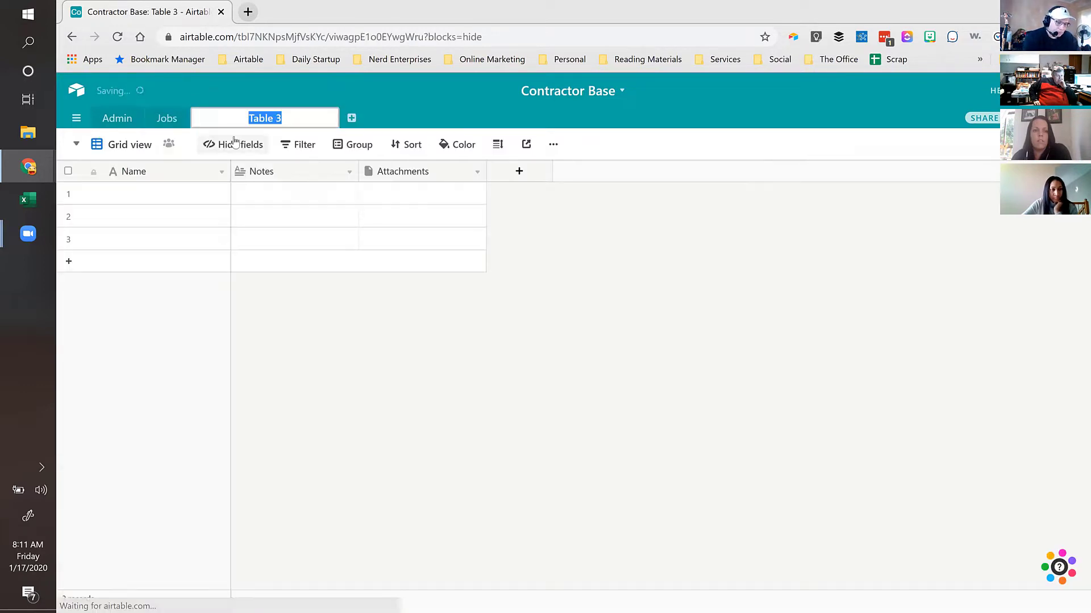
text(Tasks)
key(Return)
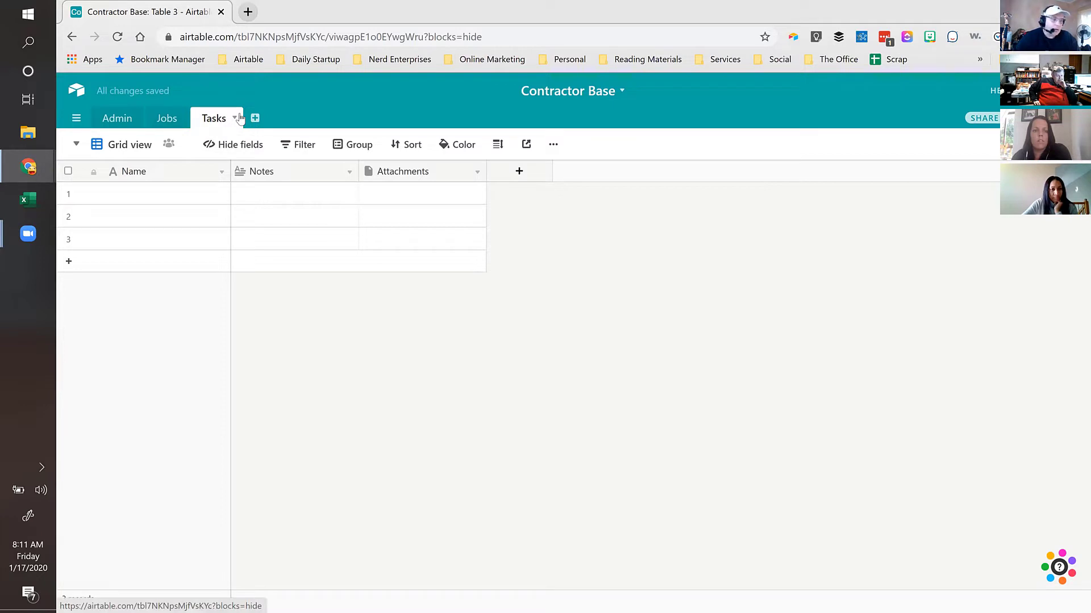
Step: Add an empty 'Clients' table and move it directly after Admin
click(254, 118)
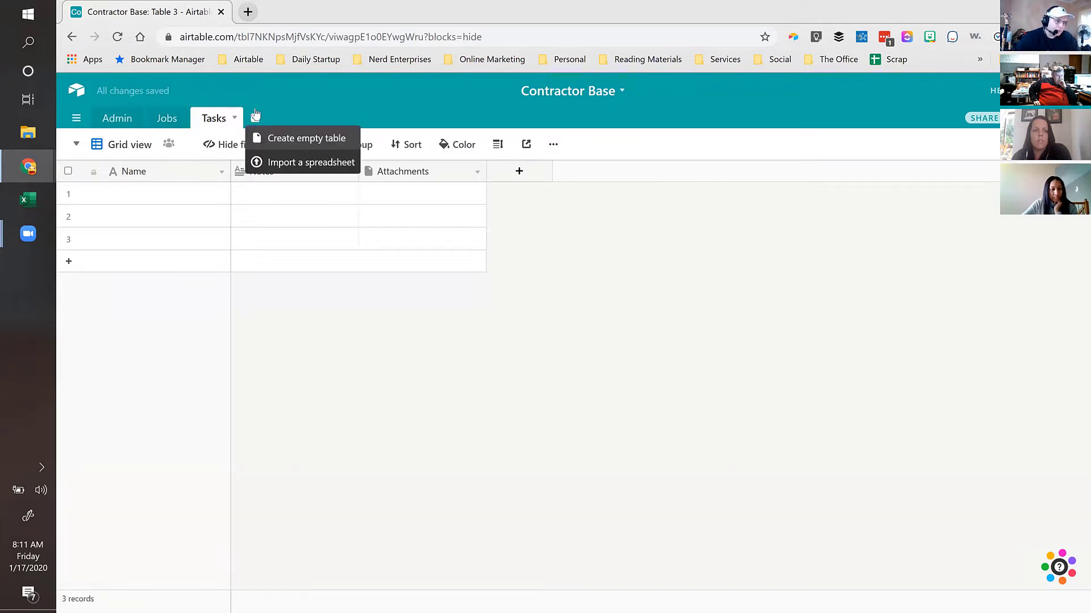
click(277, 139)
text(Clients)
key(Return)
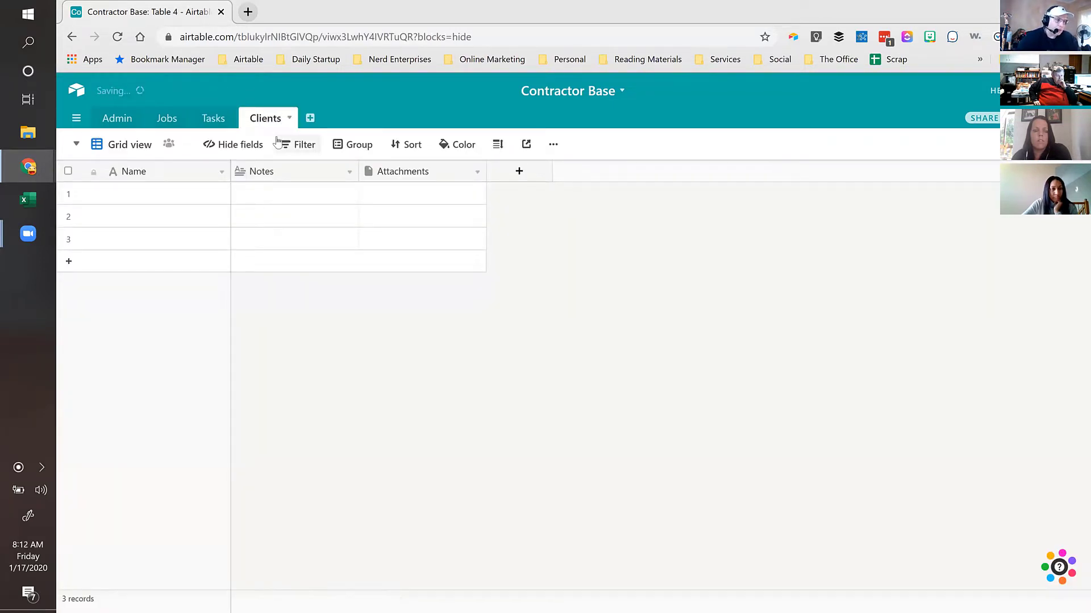
drag(269, 118, 162, 127)
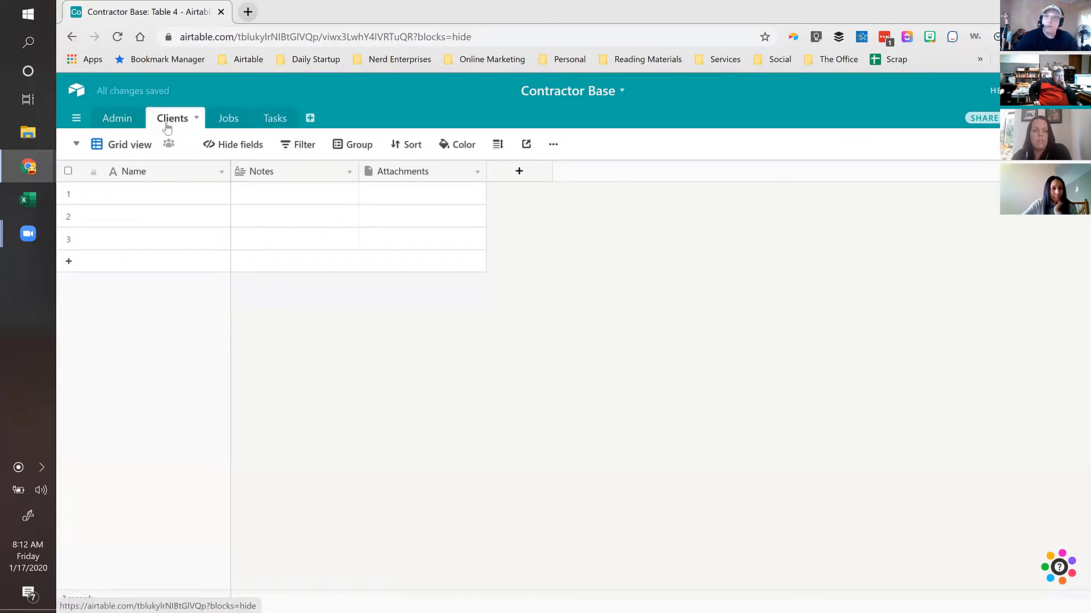
Step: Rename the Clients table's Name field to 'Client Name'
double_click(159, 177)
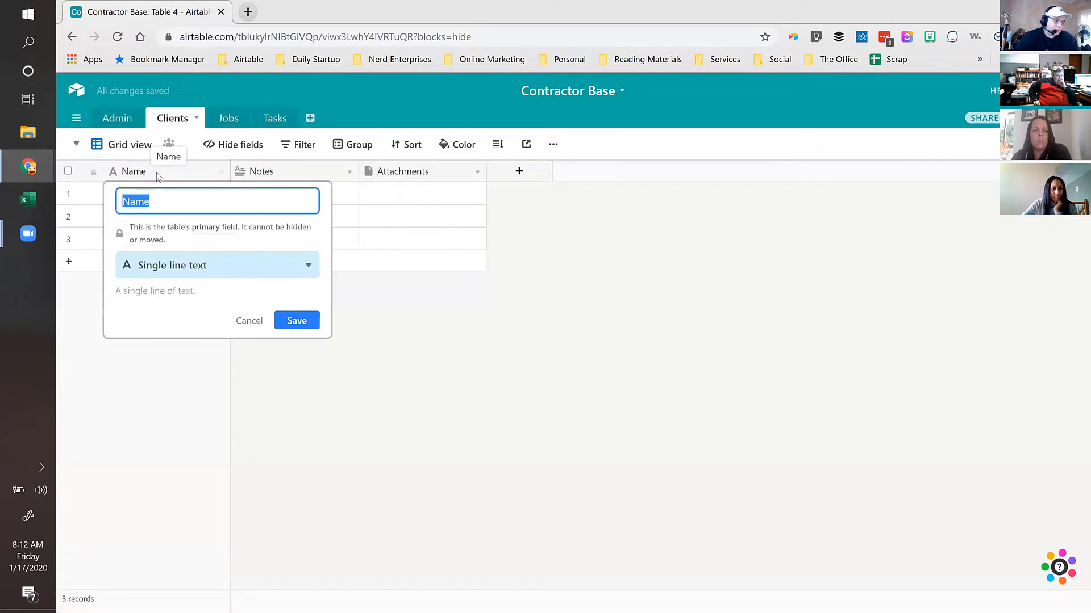
text(Client Name)
key(Return)
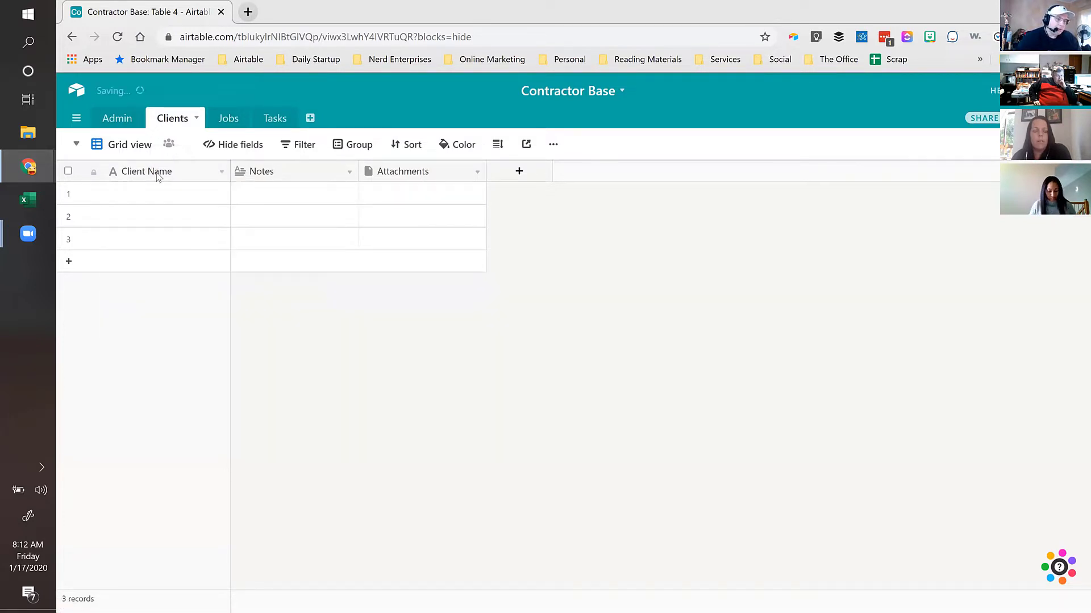
Step: Hide the Notes and Attachments fields in the Clients grid
click(222, 147)
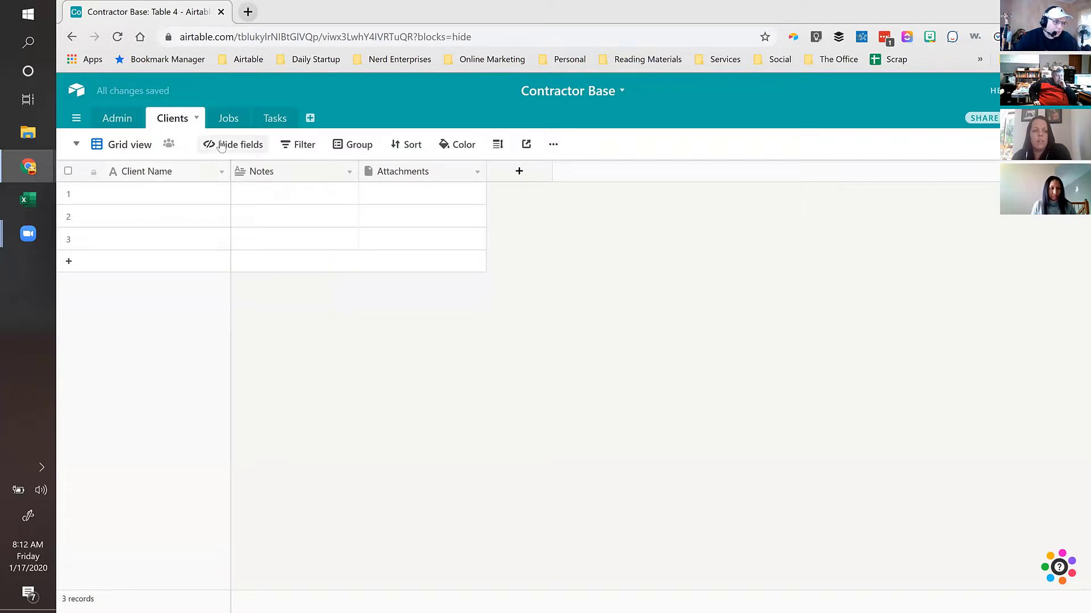
click(215, 207)
click(214, 227)
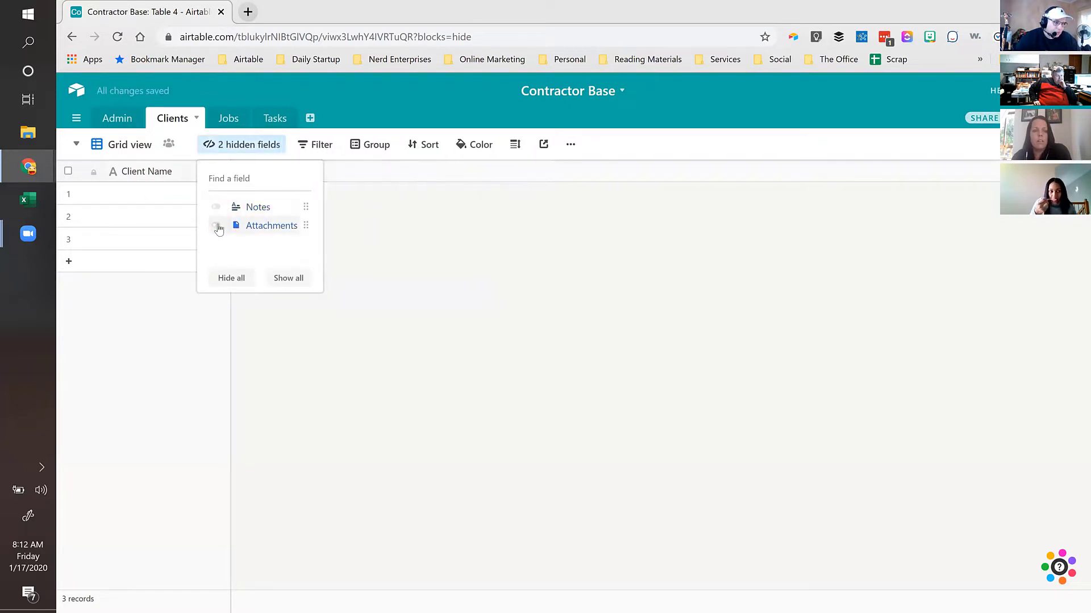
click(176, 196)
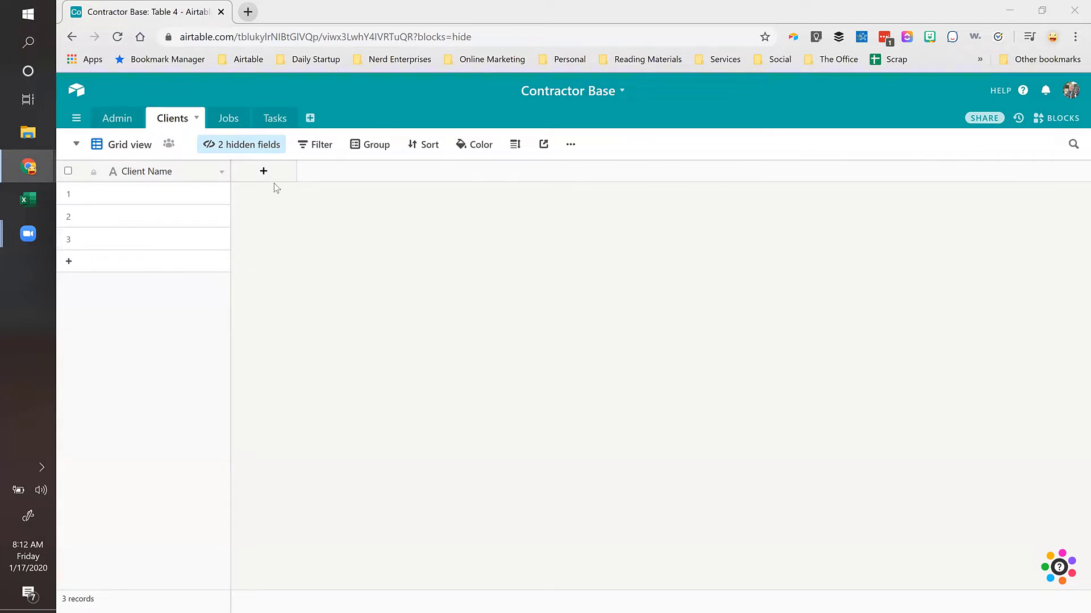
Step: Add a 'Type' single-select field with options Residential and Commercial
click(235, 146)
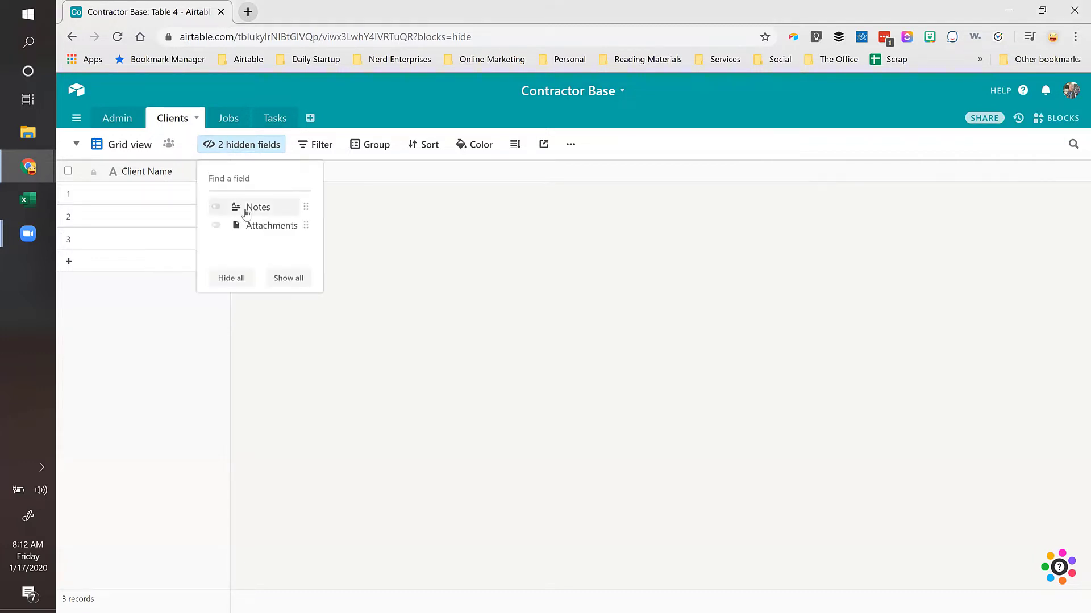
click(356, 192)
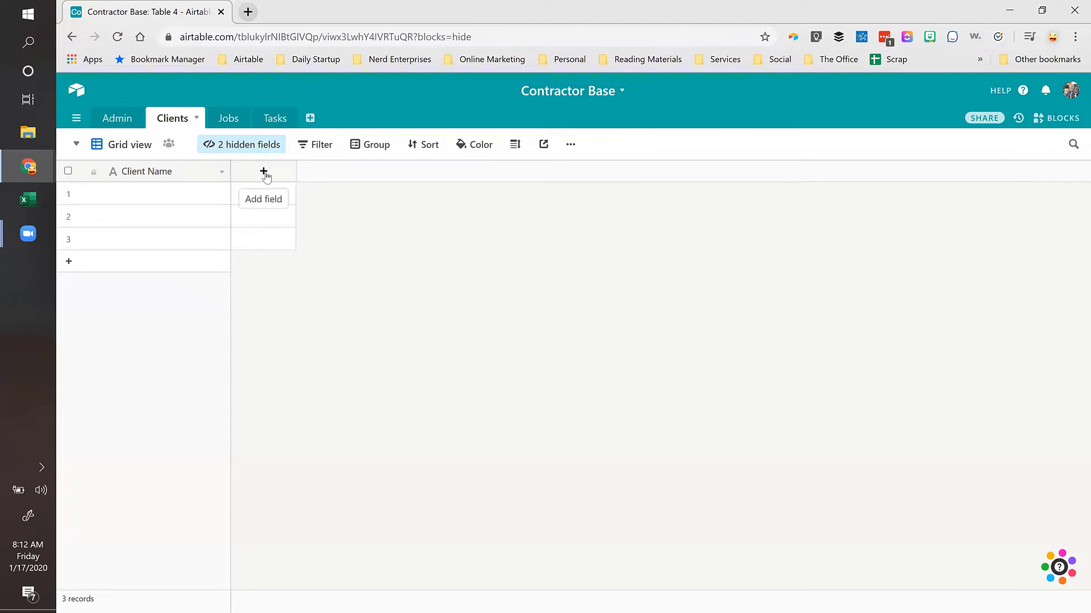
click(265, 173)
text(Ty)
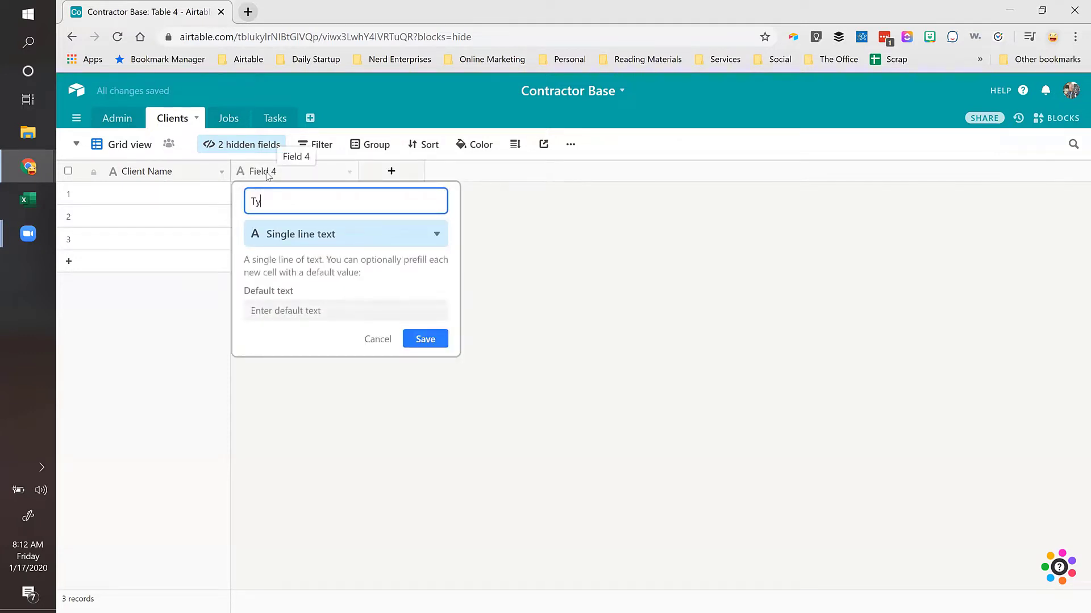
text(pe)
click(276, 231)
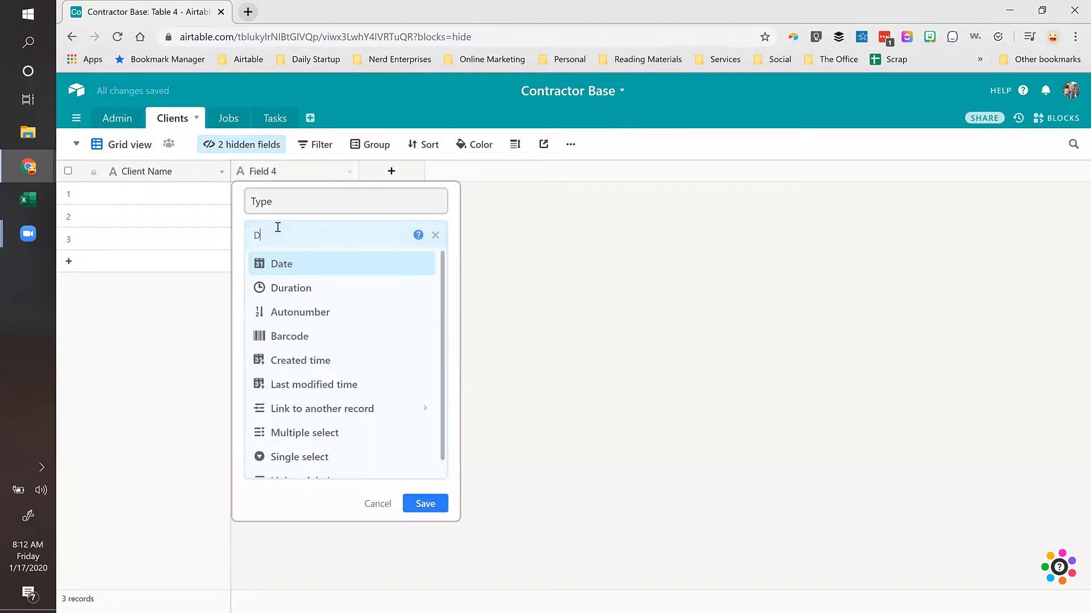
text(Drop)
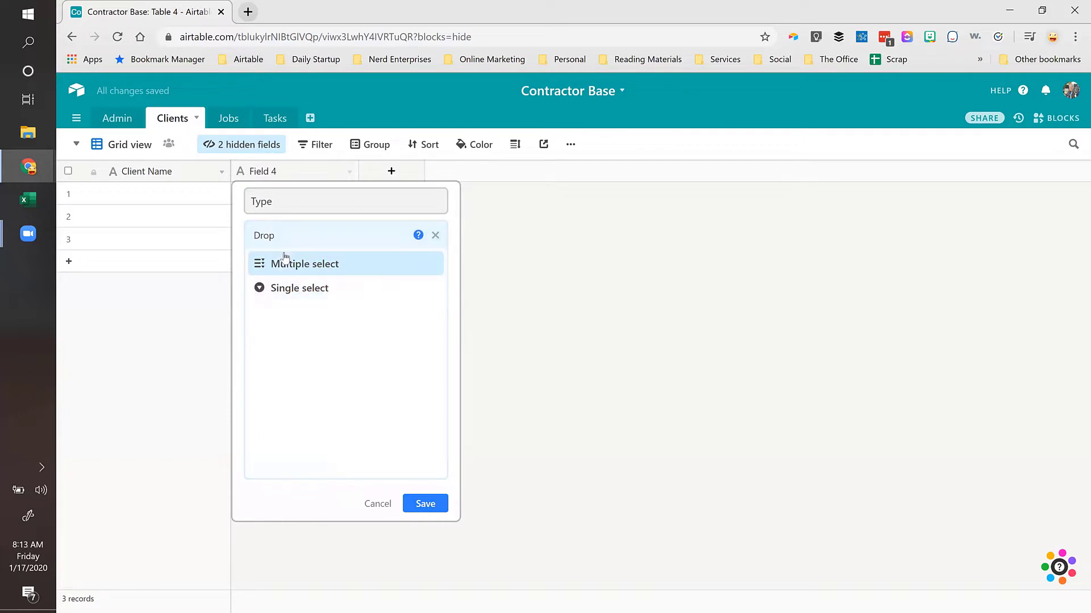
click(285, 288)
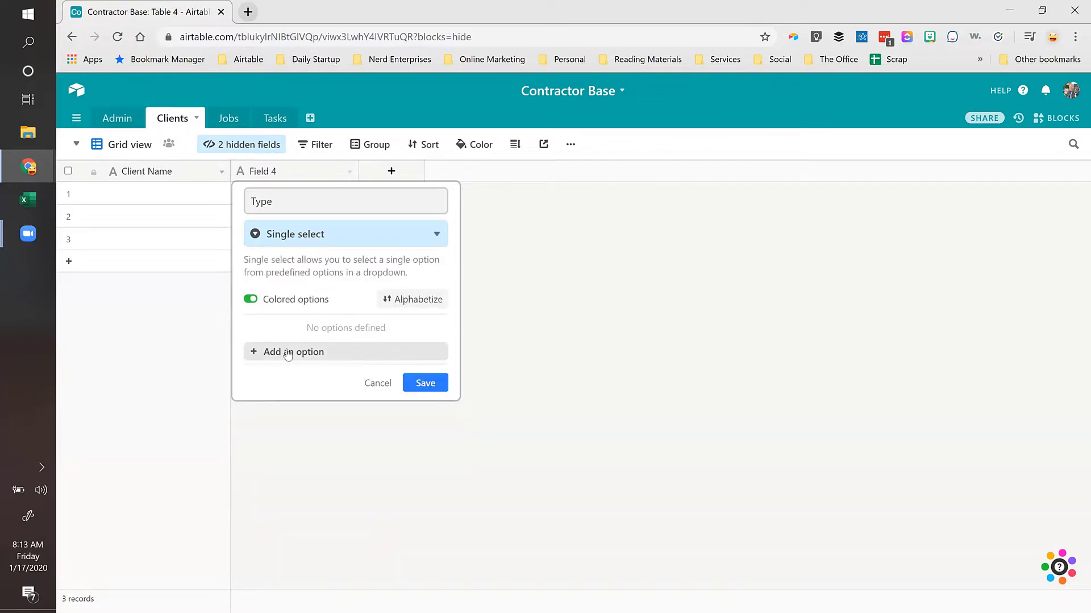
click(288, 353)
text(Re)
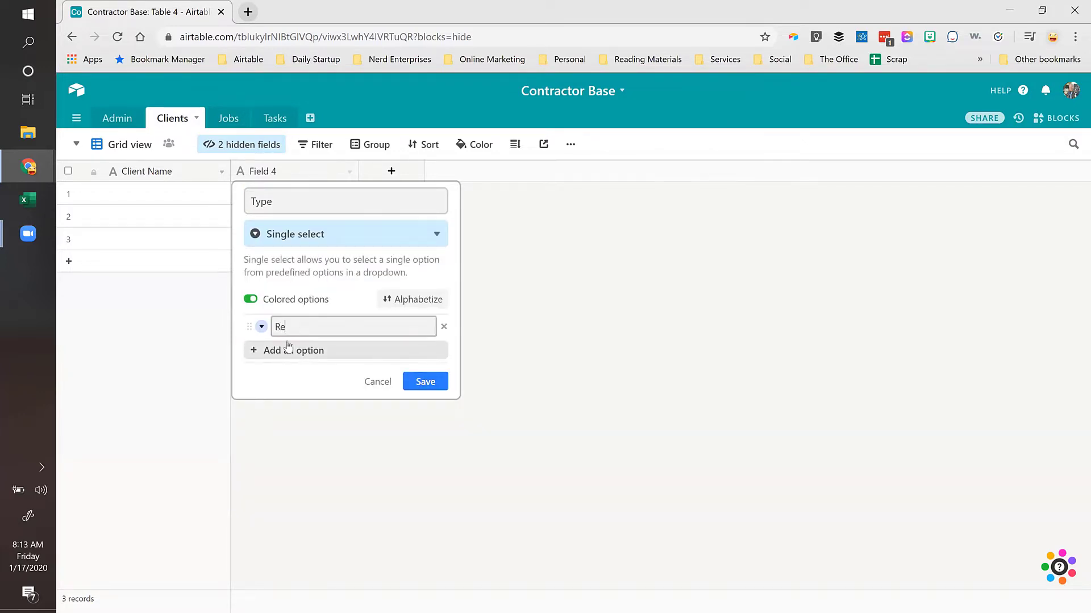
text(sidential)
key(Return)
text(Co)
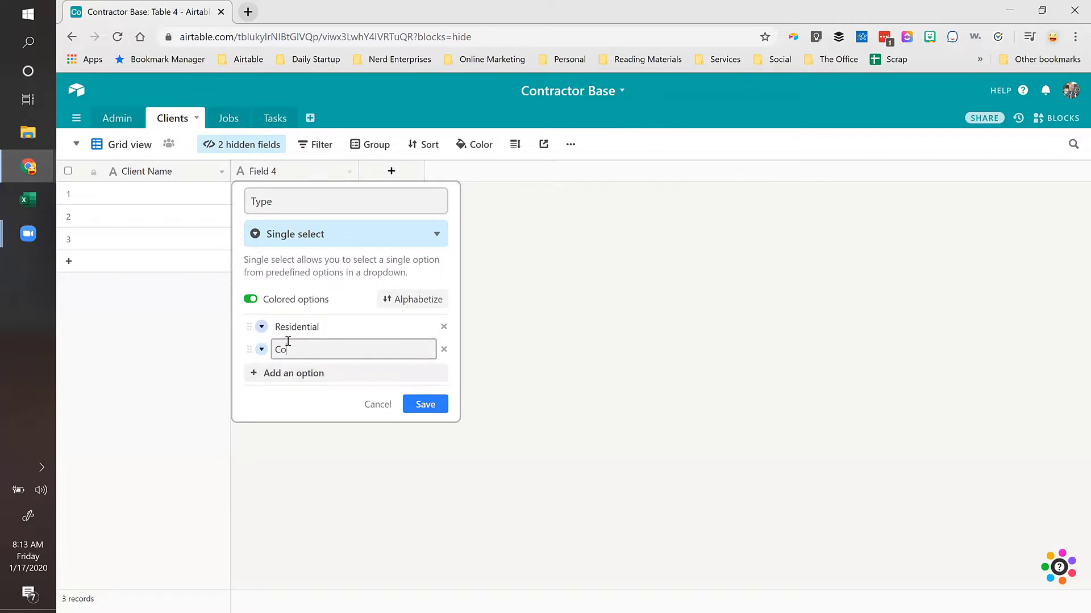
text(mmercial)
click(439, 405)
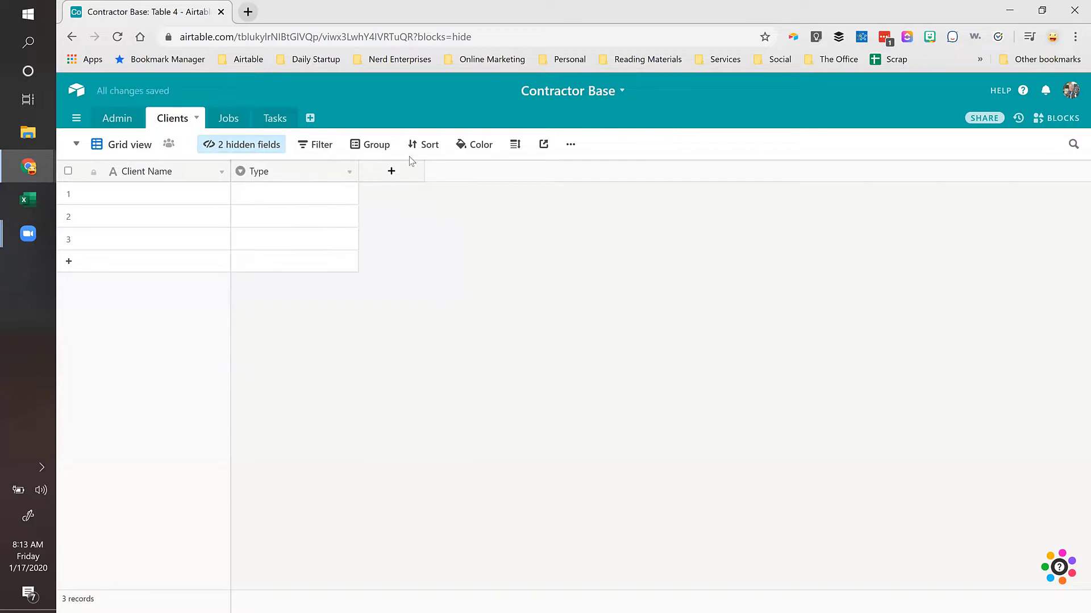
Step: Add a 'Contact Name' text field and an 'Email' field of Email type
click(402, 171)
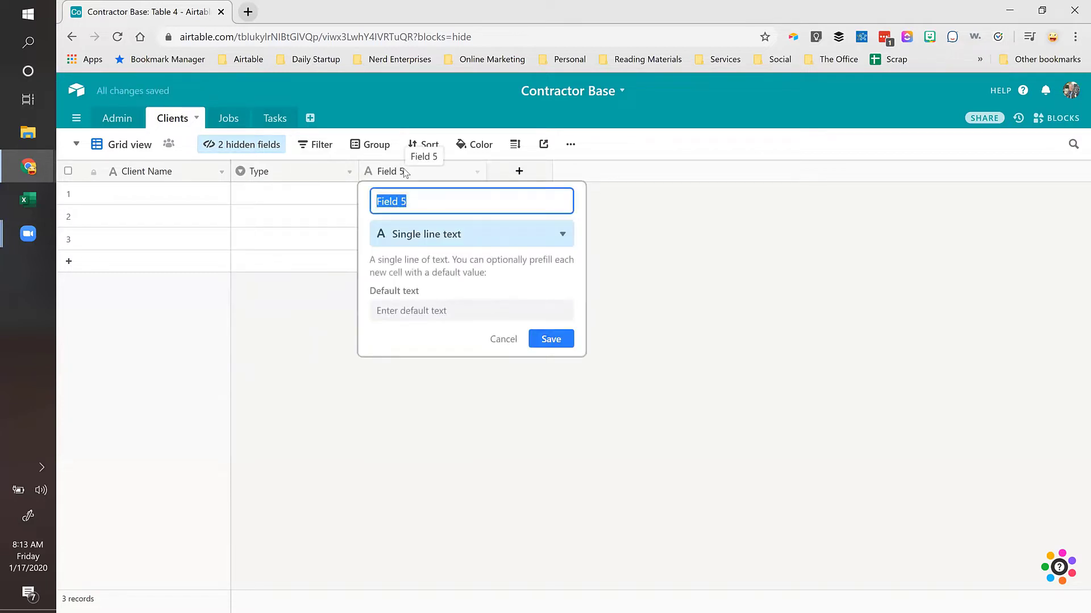
text(Contact Name)
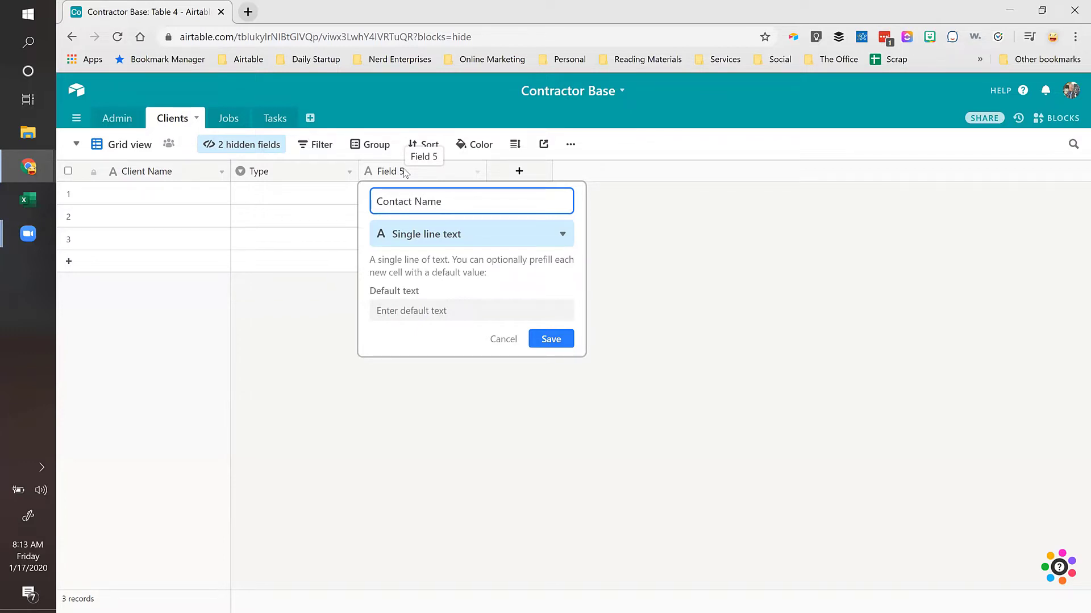
click(553, 340)
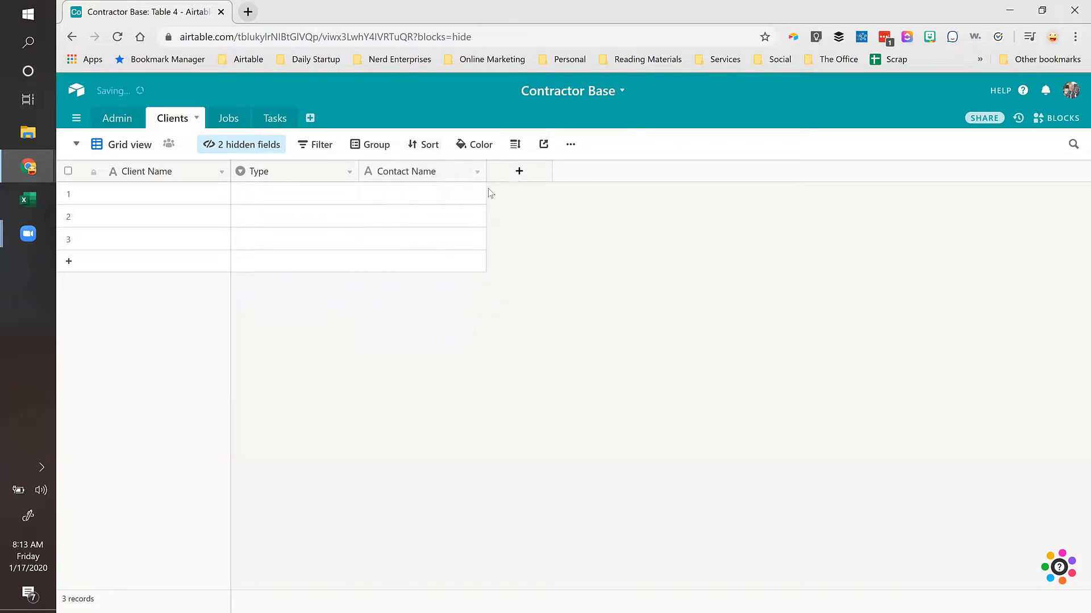
click(519, 172)
text(Email)
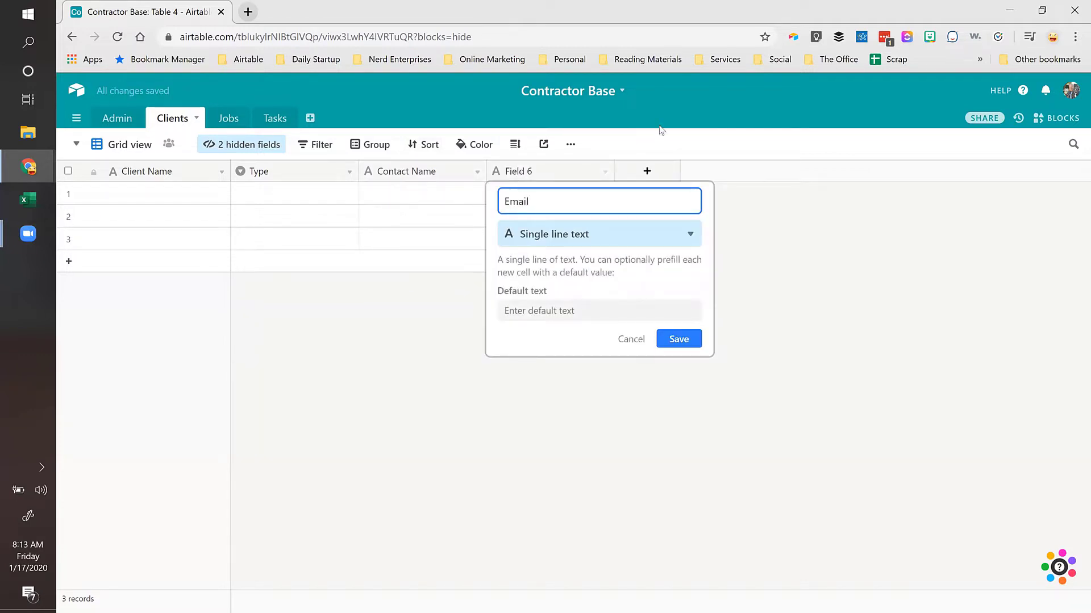
click(526, 233)
text(Email)
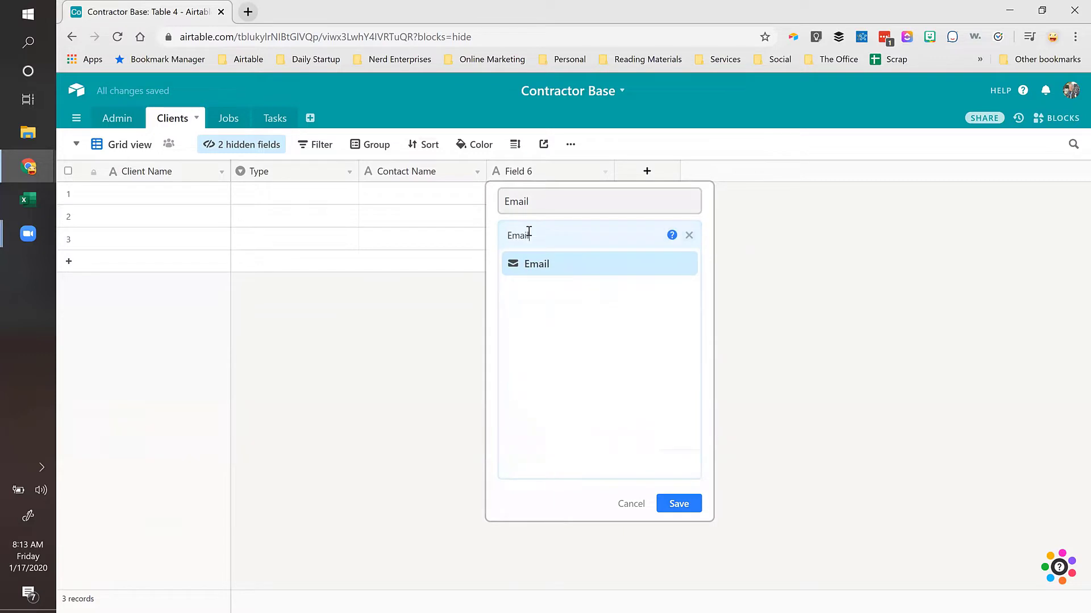
click(538, 264)
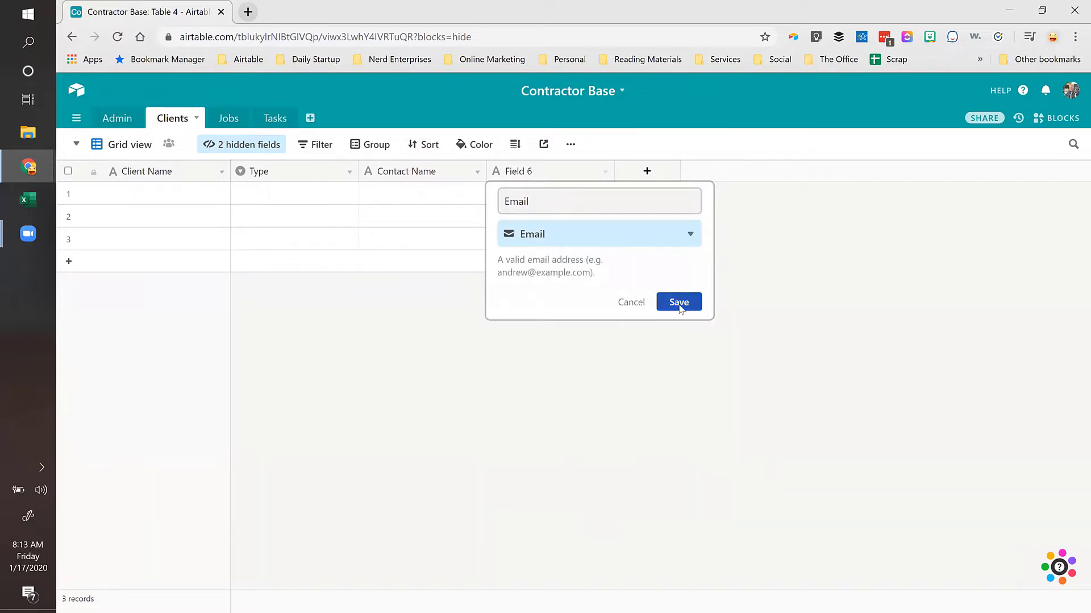
click(679, 302)
Step: Add a 'Phone' phone-number field plus 'Street Address' and 'City' text fields
click(647, 172)
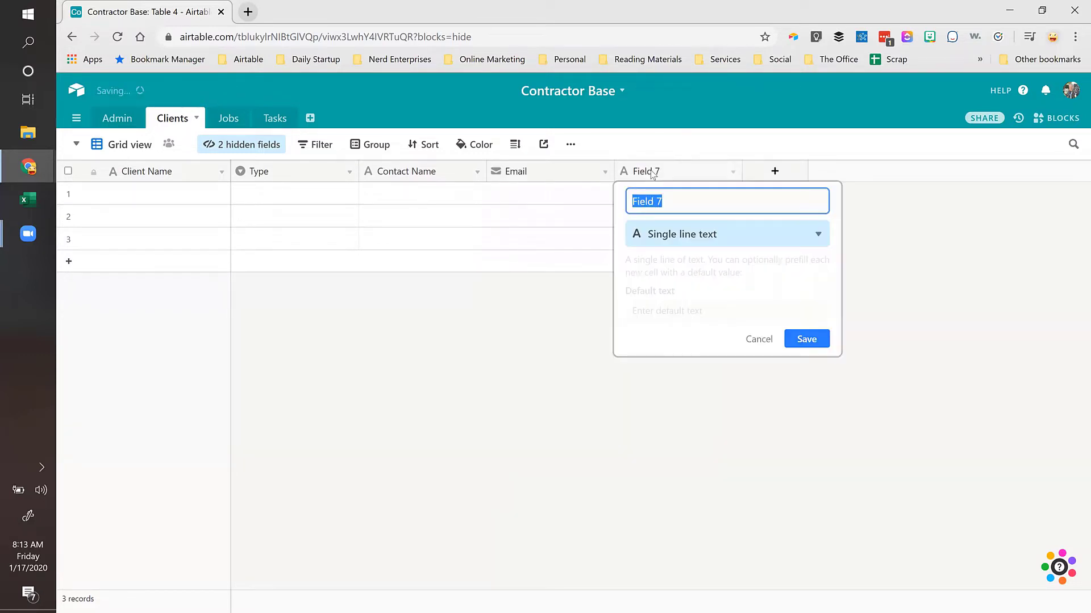
text(Phone)
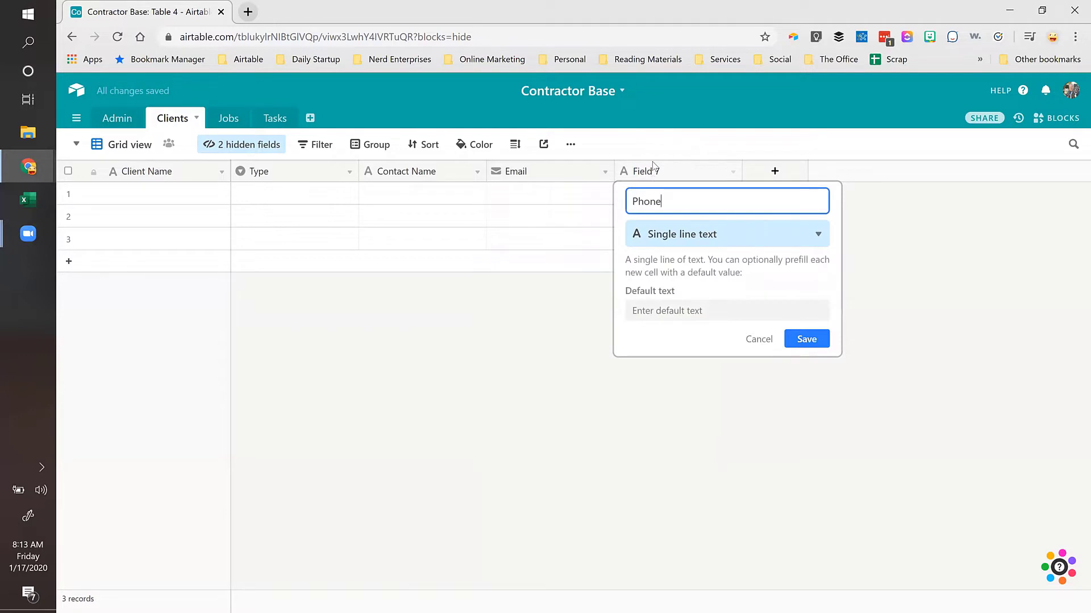
click(677, 227)
text(Phone)
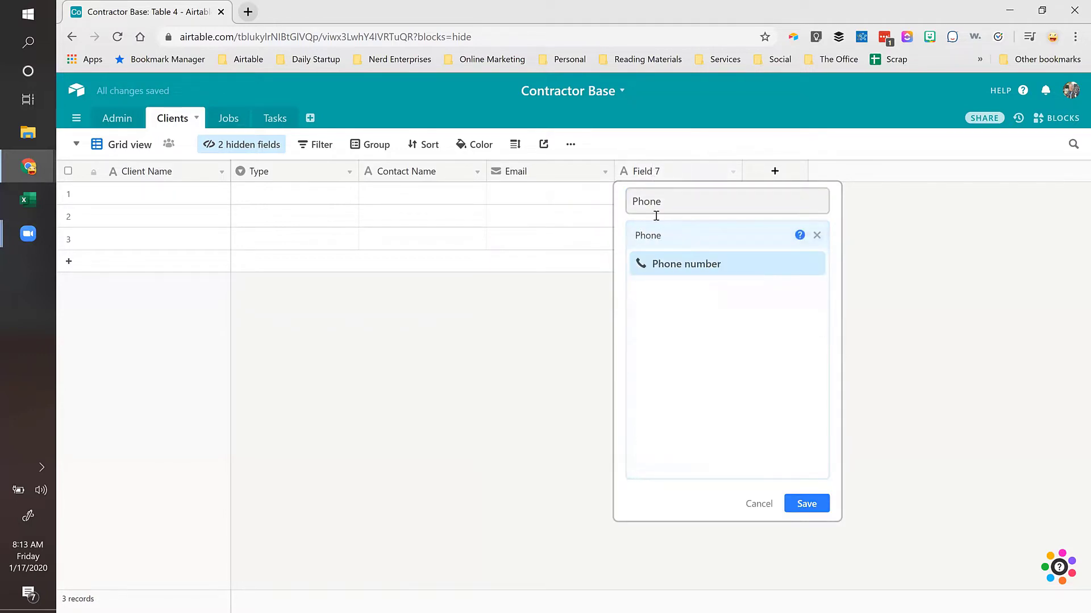
click(677, 269)
click(806, 290)
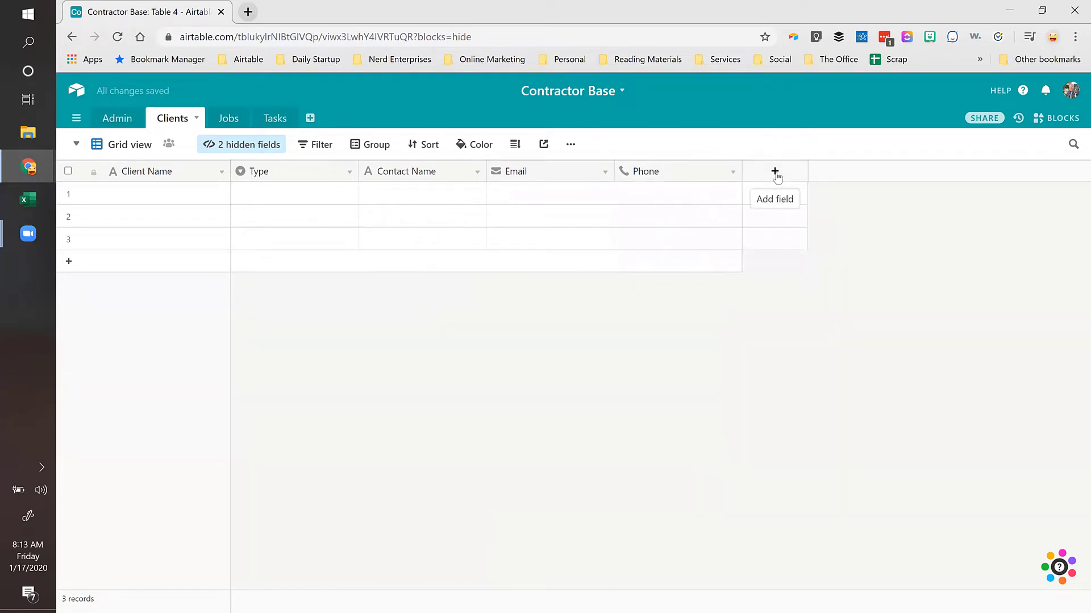
click(775, 172)
text(Street Address)
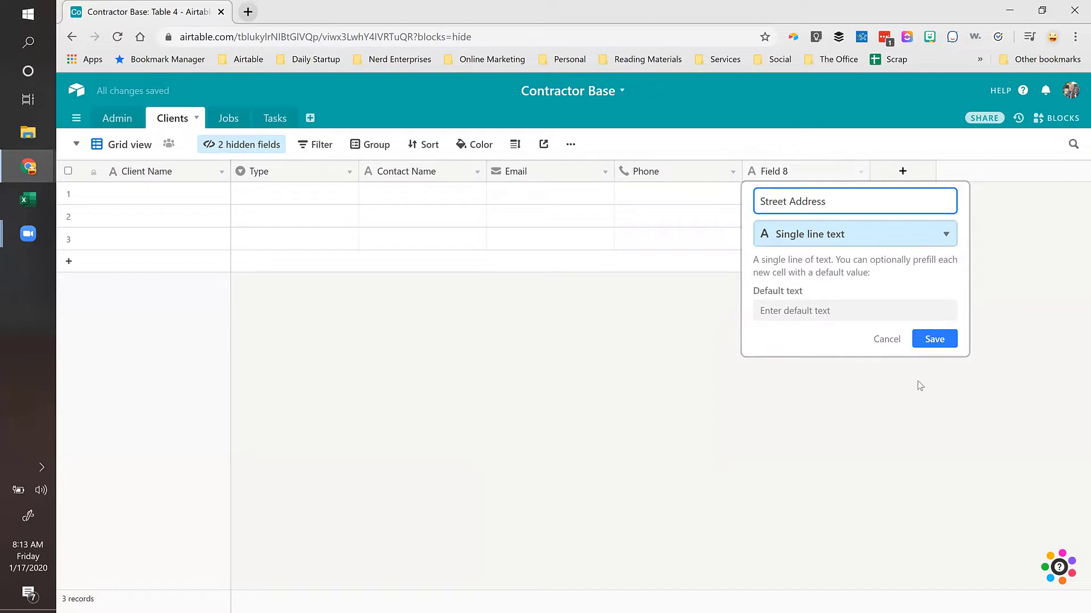
click(935, 339)
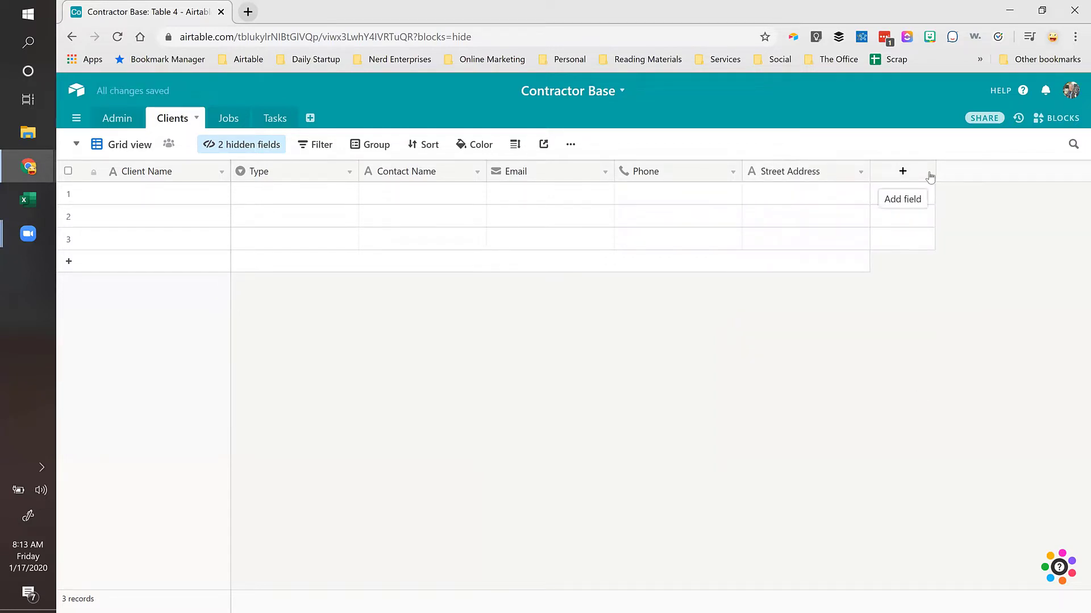
click(903, 172)
text(Ci)
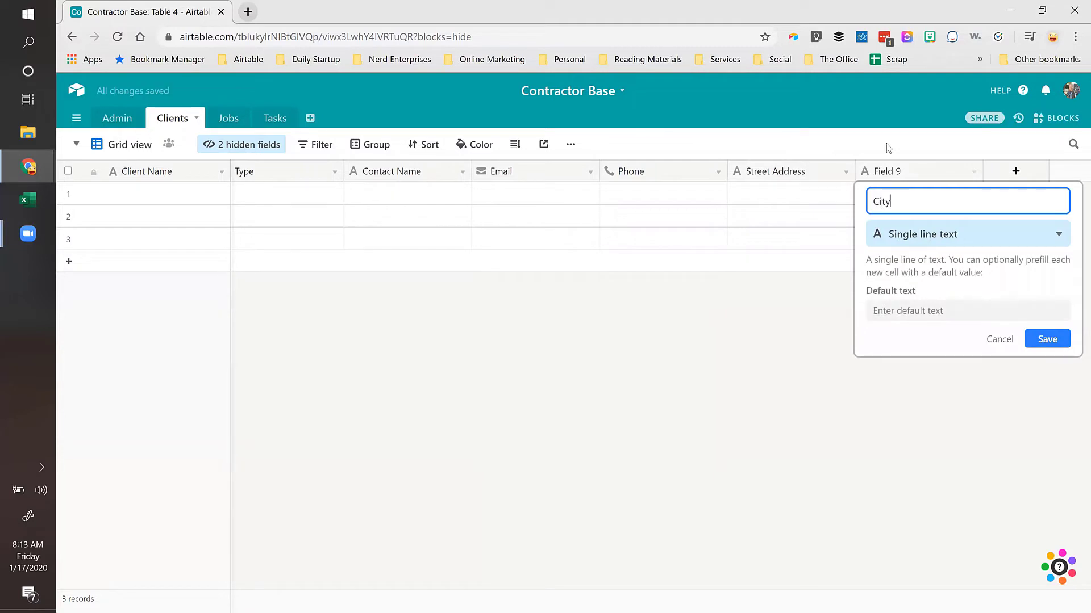
text(ty)
key(Return)
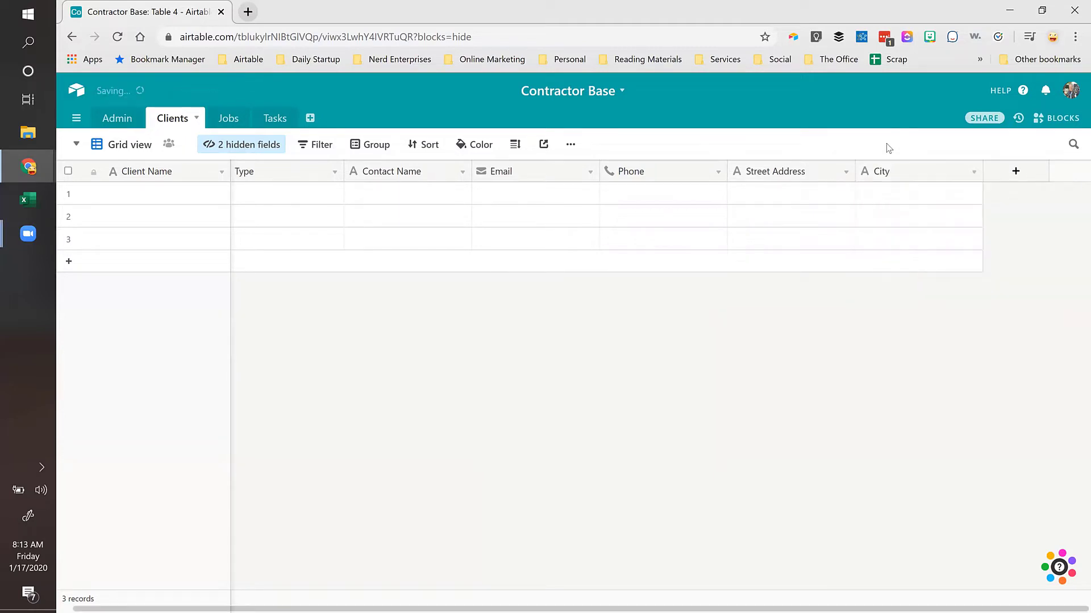
Step: Add a 'State' text field and review its settings without changes
click(1021, 176)
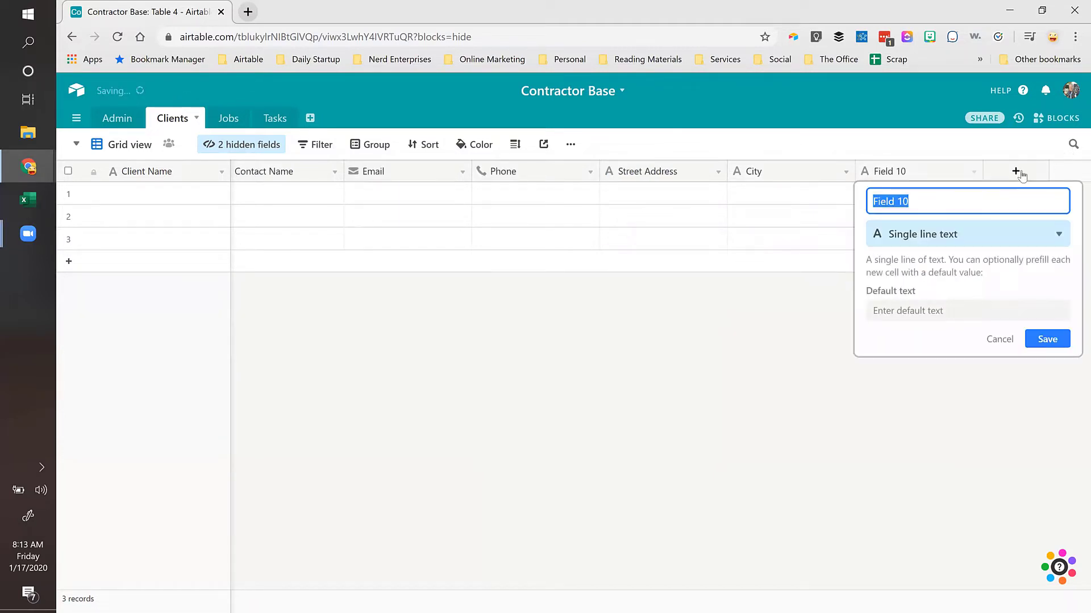
text(State)
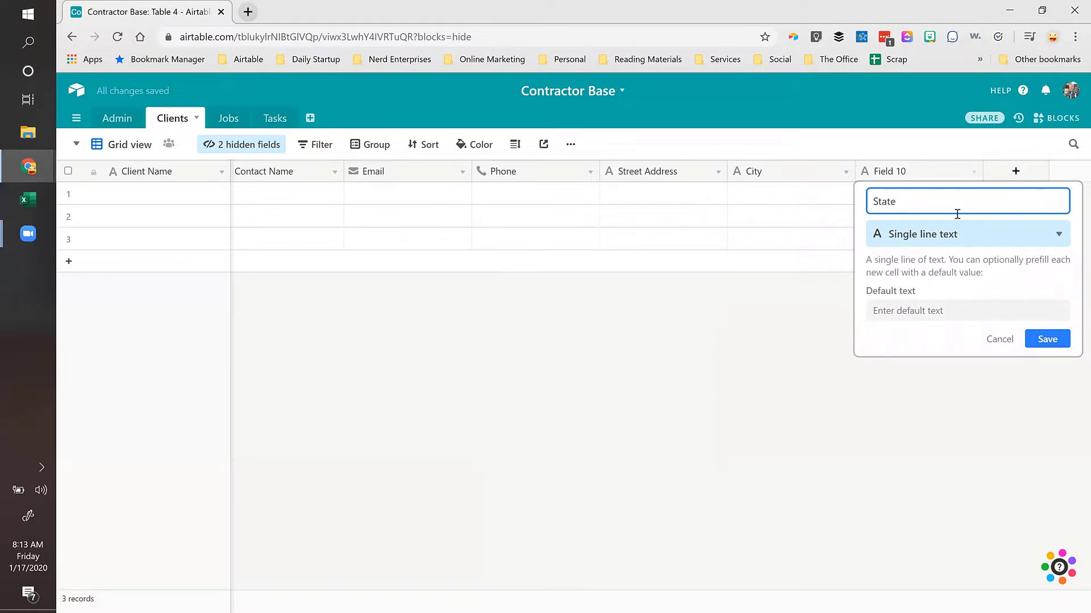
click(1044, 339)
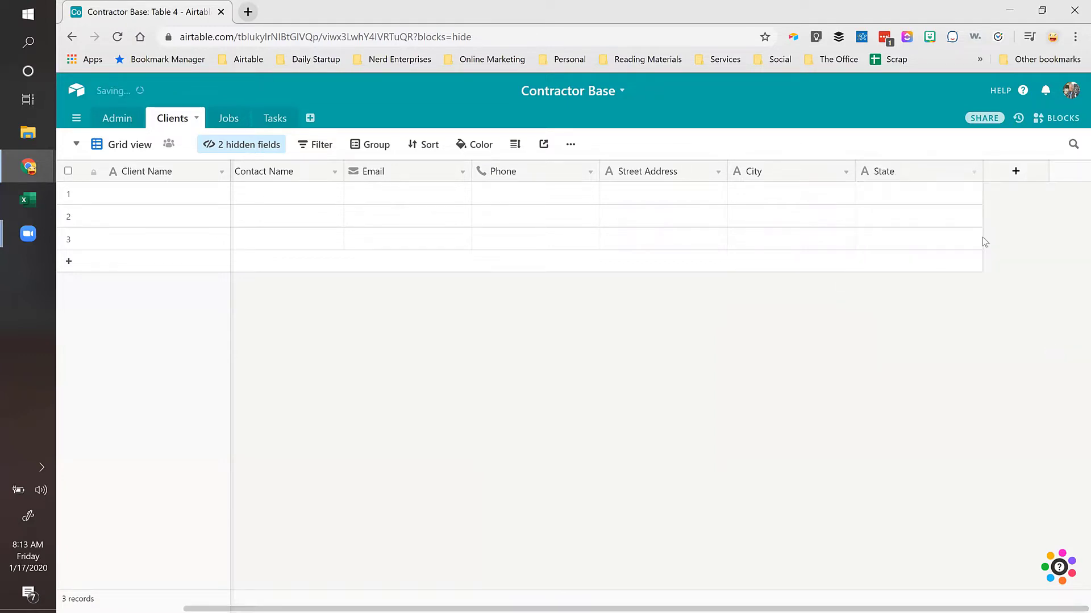
double_click(911, 176)
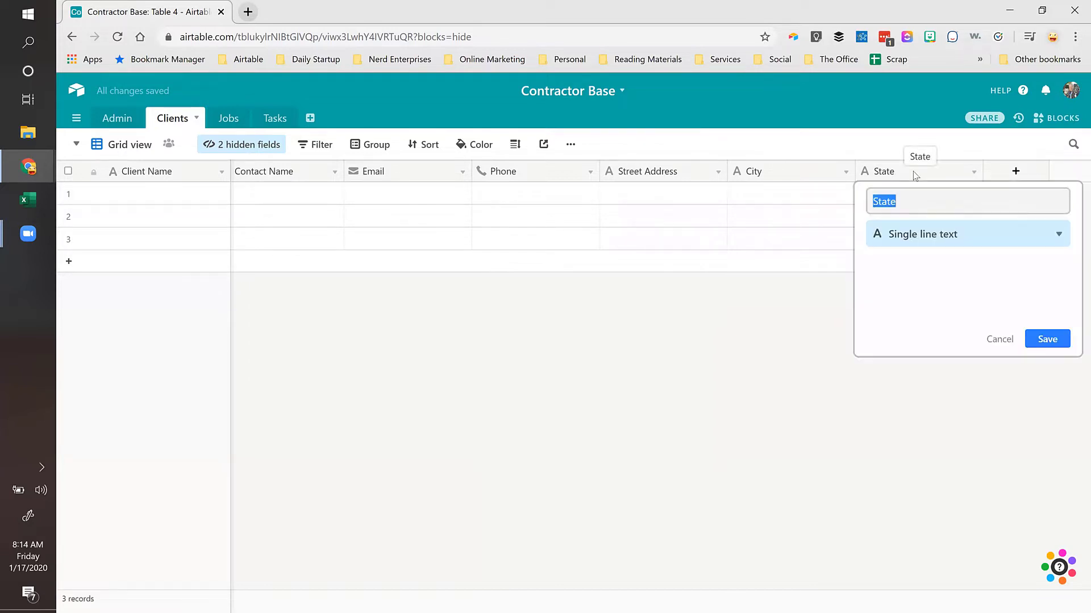
click(791, 195)
click(881, 193)
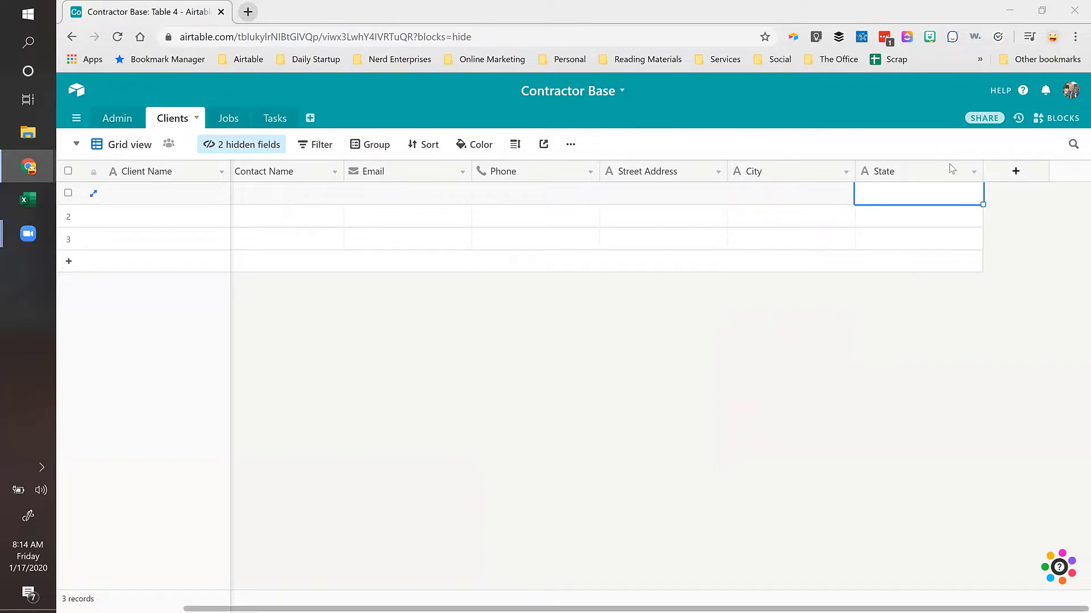
Step: Add a 'Zip' Number field with Integer format, then select the first row's Type cell
click(1016, 171)
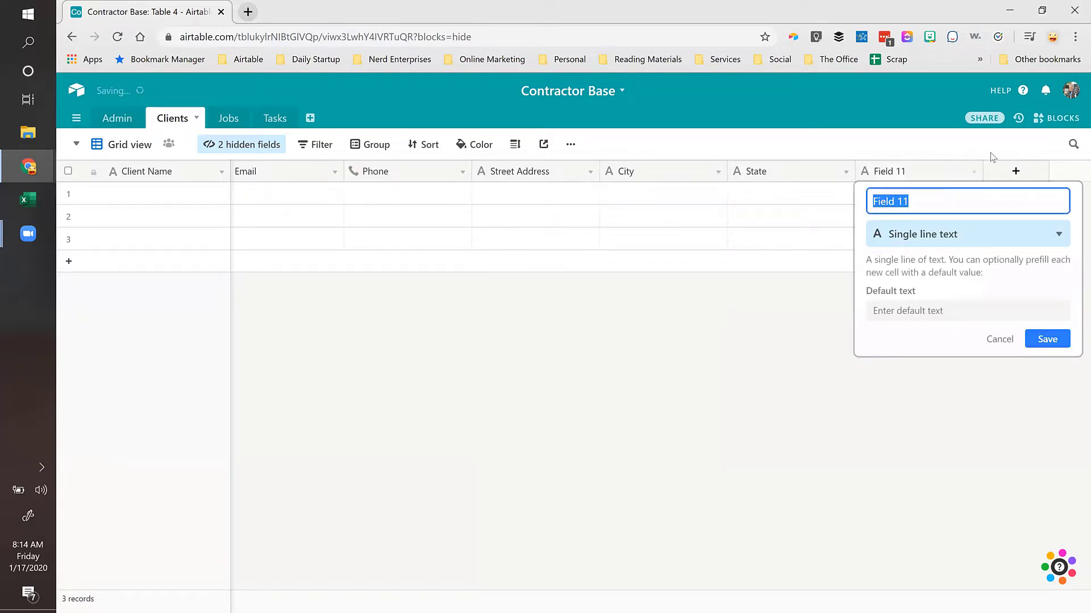
text(Zip)
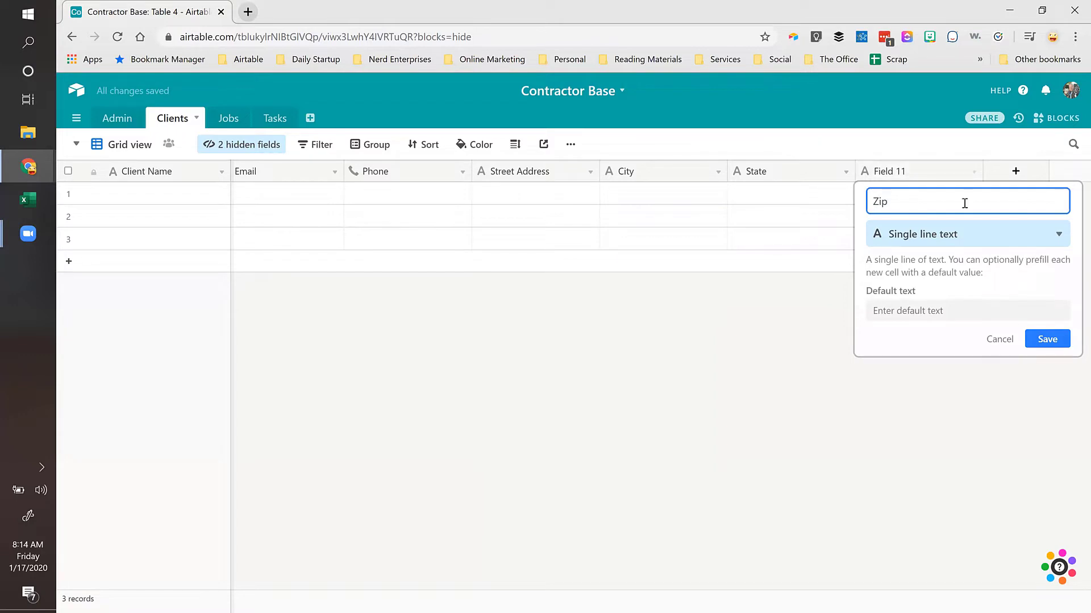
click(946, 235)
text(num)
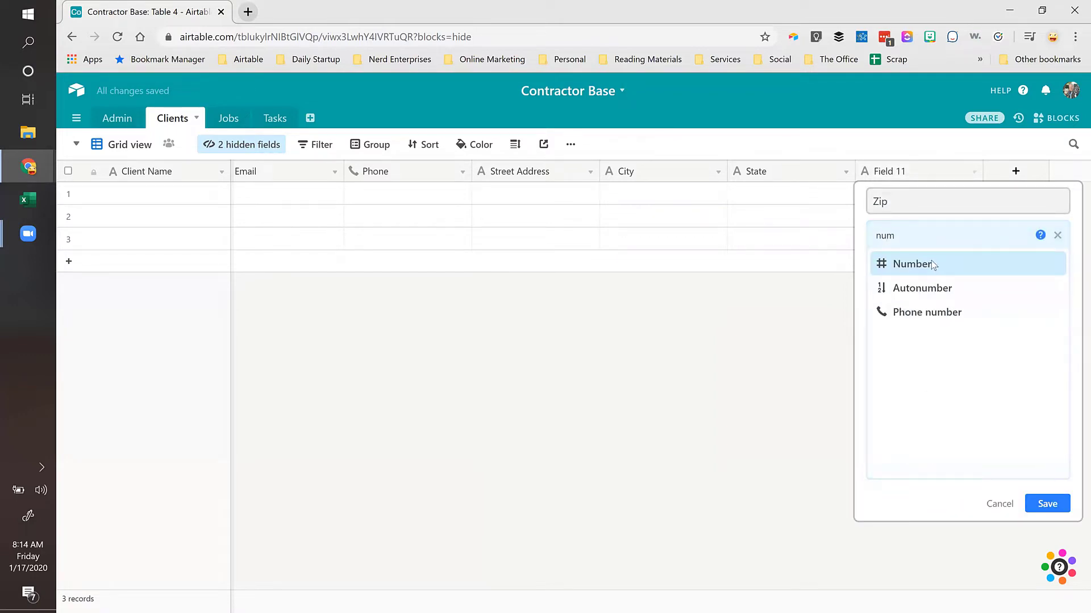
click(938, 264)
click(894, 342)
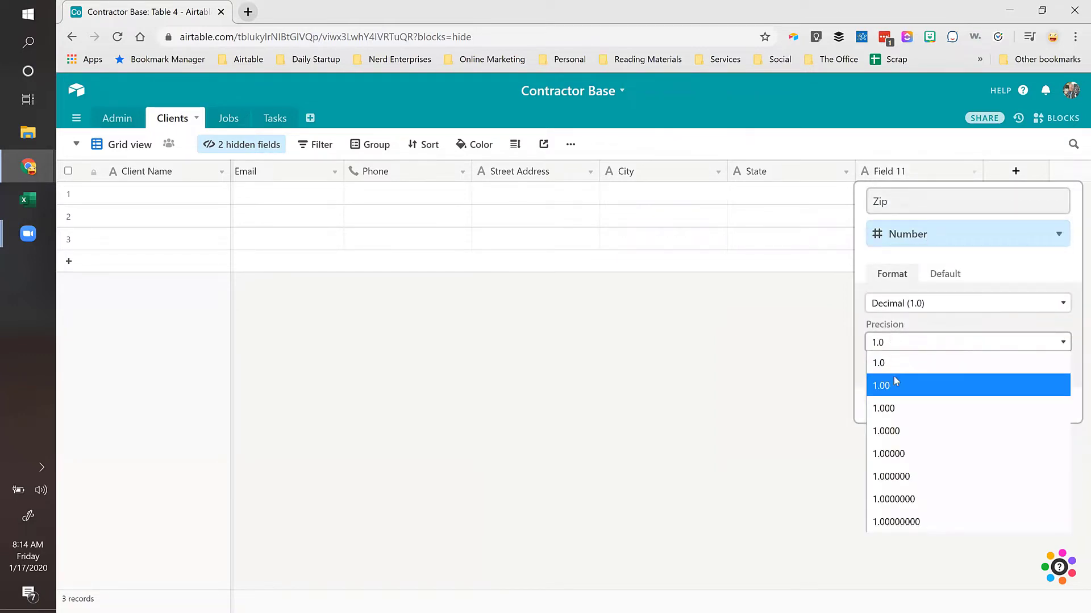
click(893, 380)
click(903, 306)
click(892, 342)
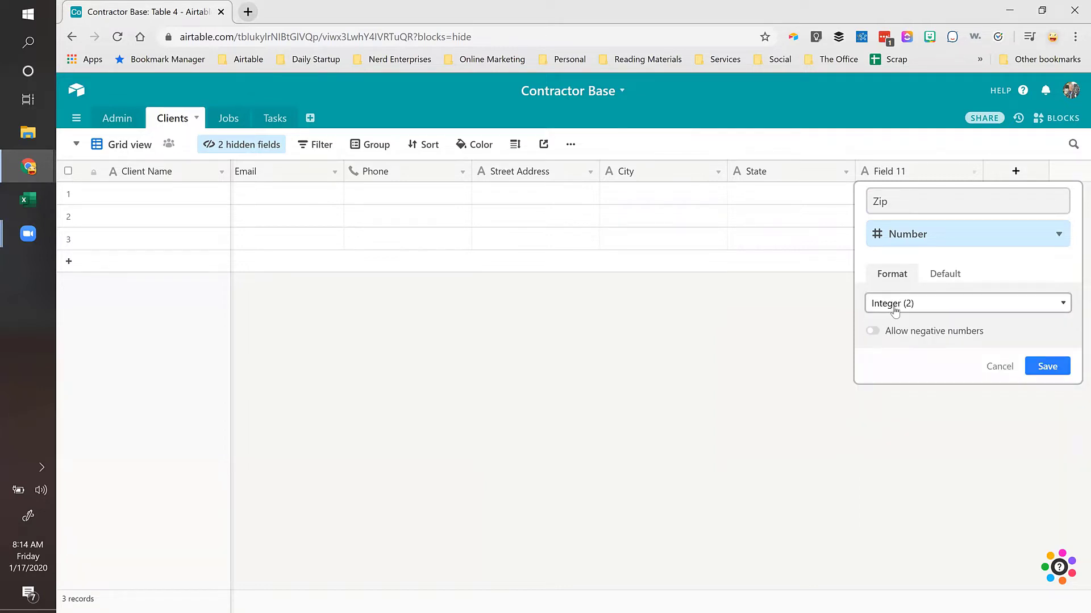
click(1047, 366)
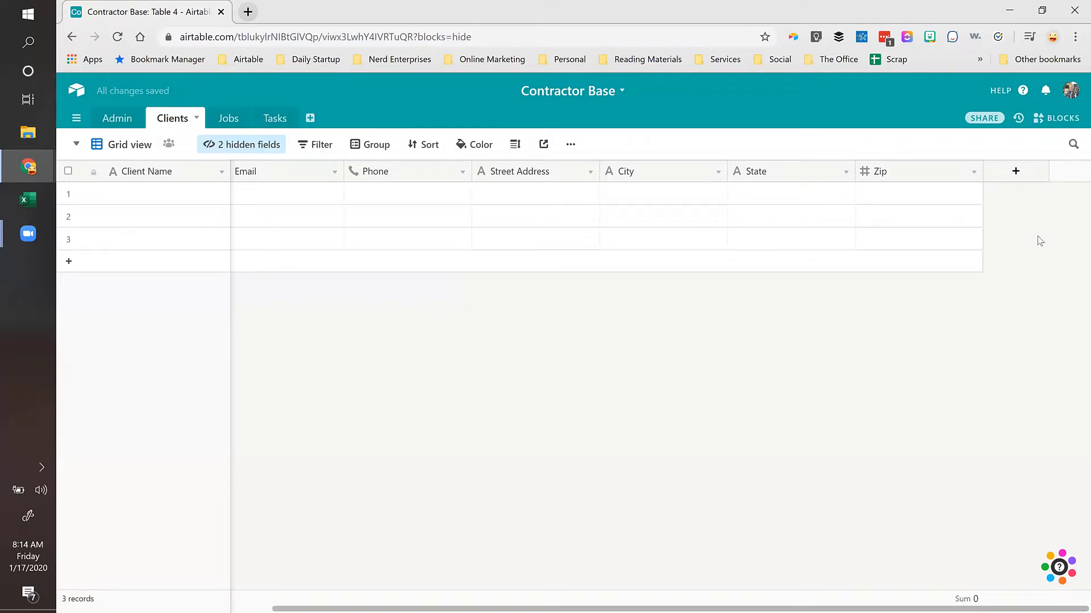
click(210, 202)
key(Right)
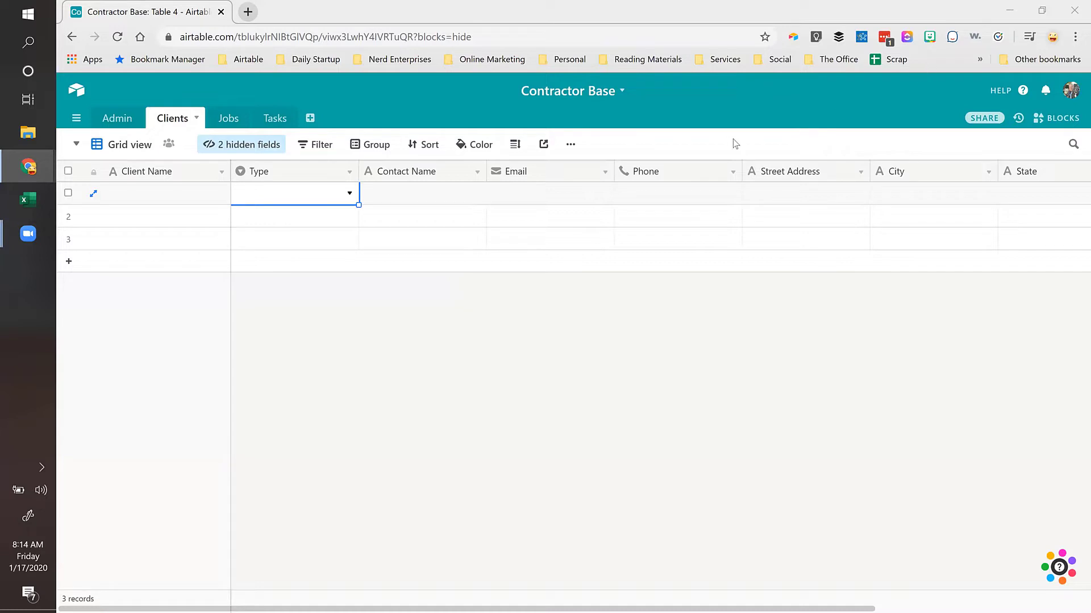
Step: In the Jobs table, rename the Name field to 'Job #'
click(228, 119)
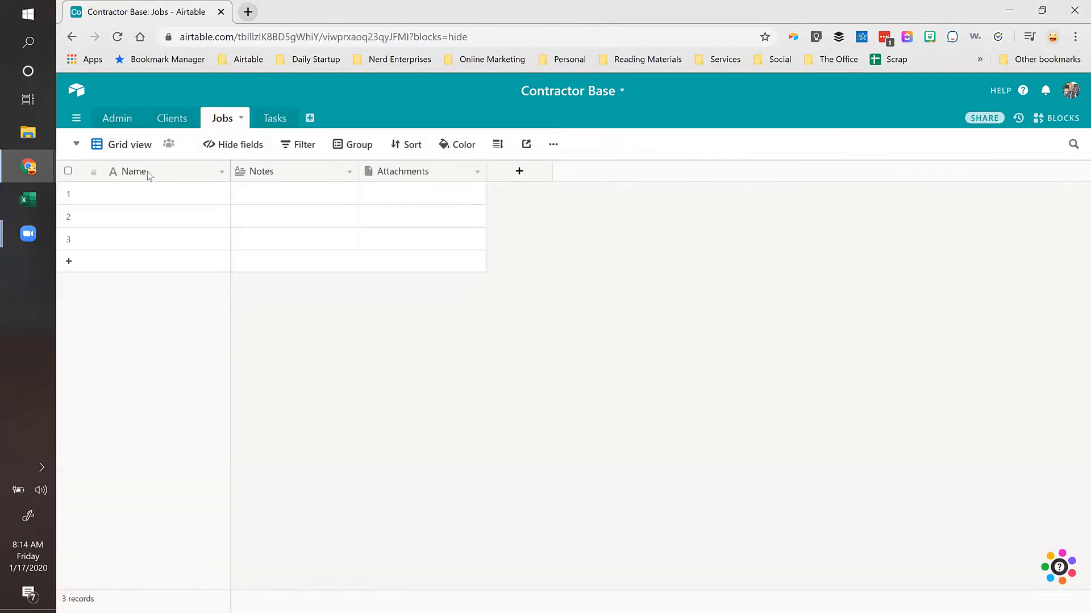
double_click(182, 172)
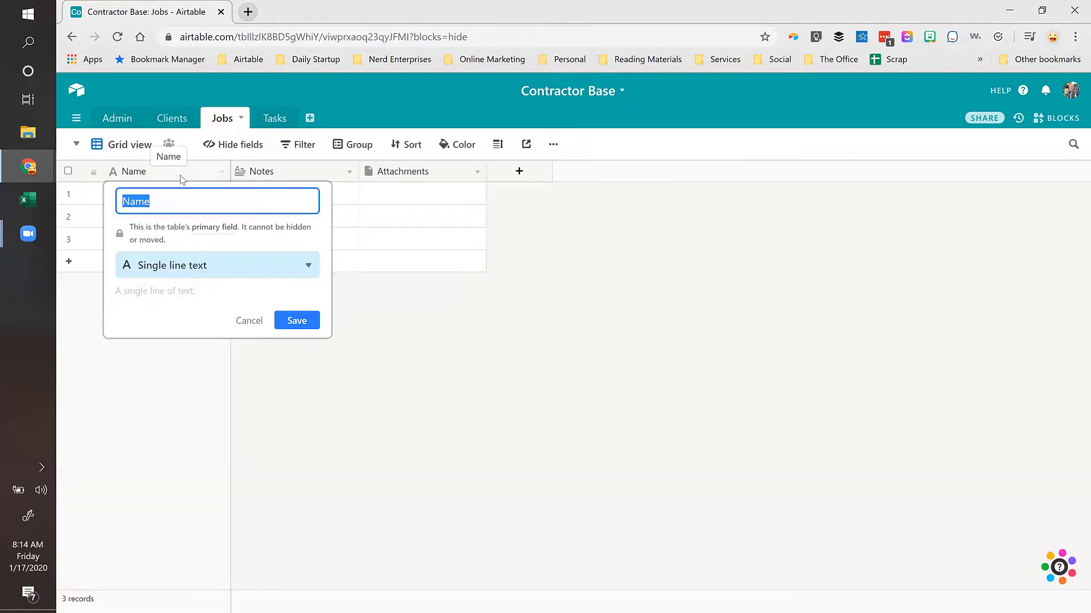
text(Job #)
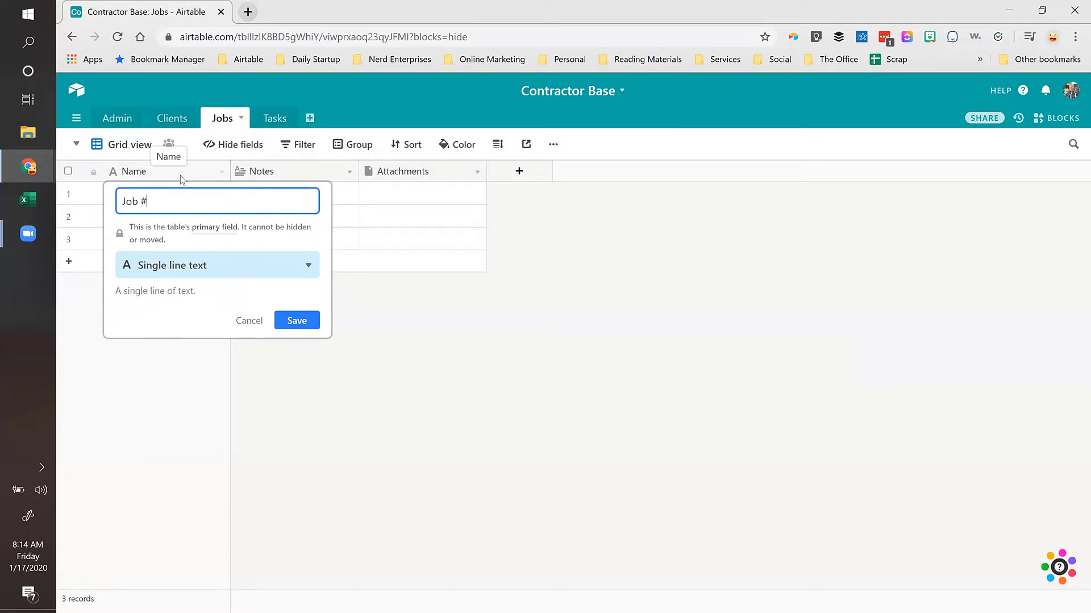
key(Return)
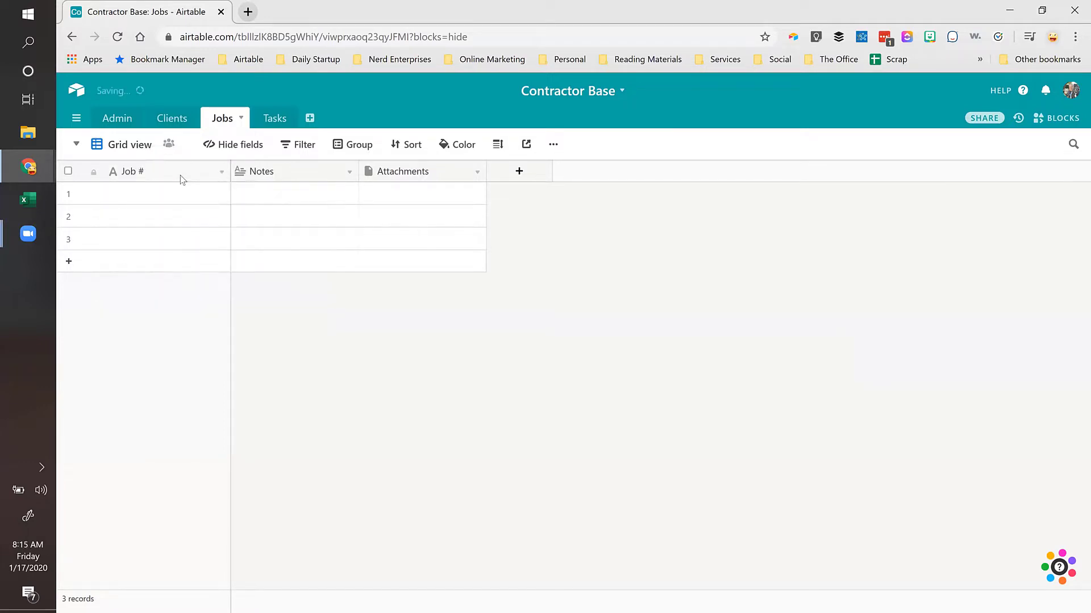
Step: Unhide the Notes and Attachments fields in the Clients table
click(173, 118)
click(224, 145)
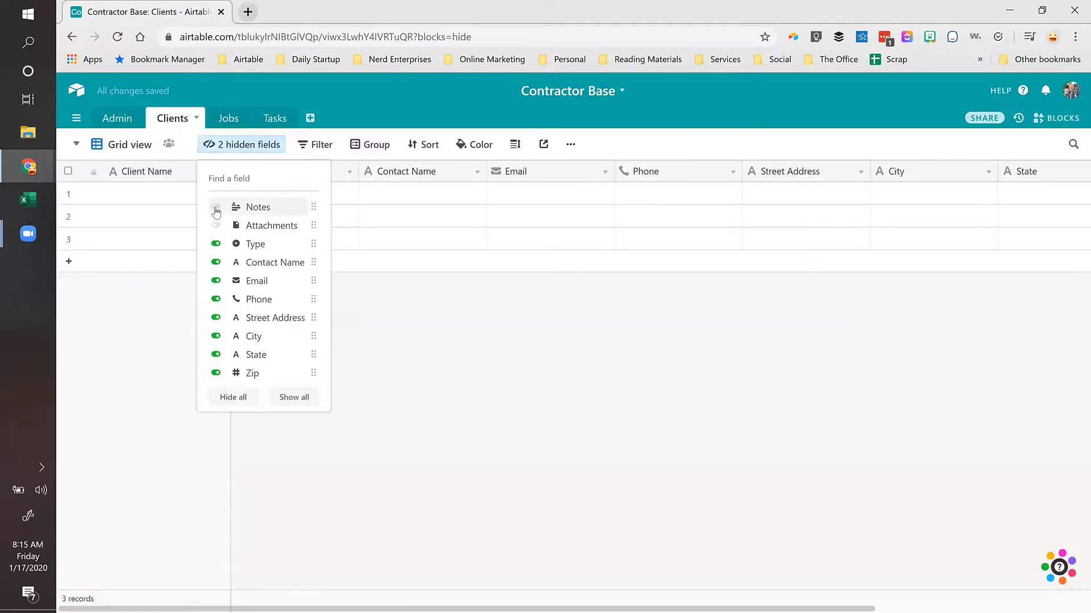
click(215, 207)
click(216, 225)
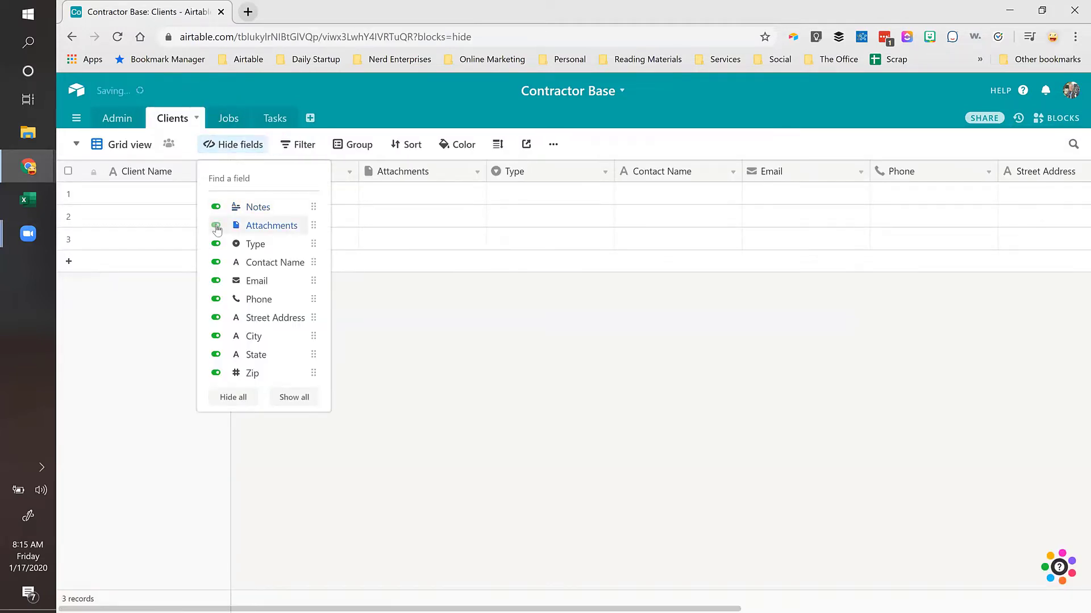
click(159, 202)
click(302, 199)
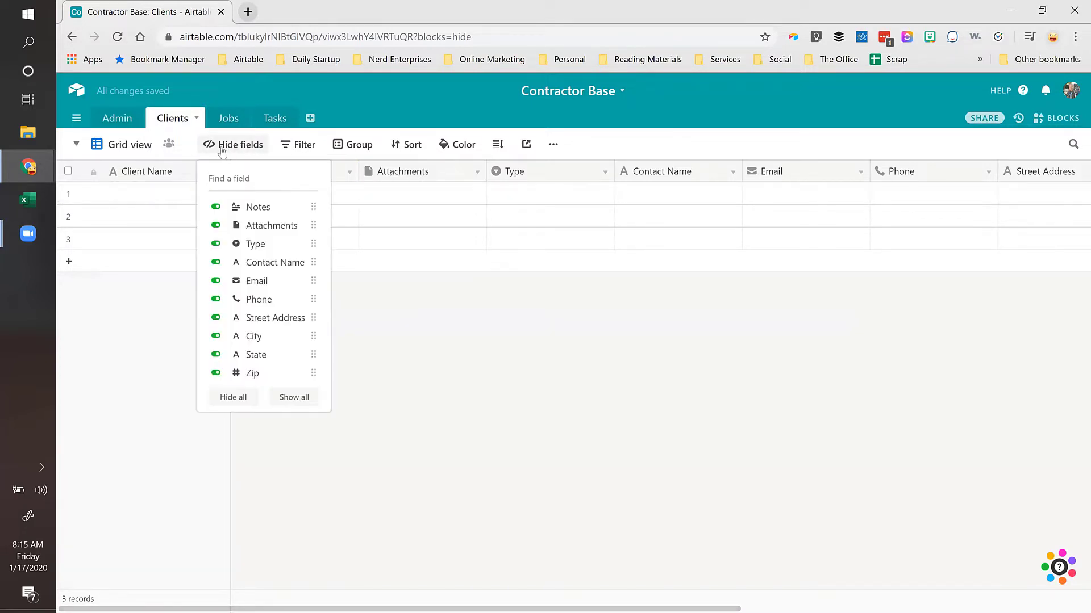
Step: Move Notes and Attachments to the end, after Zip, and check the column order
click(230, 150)
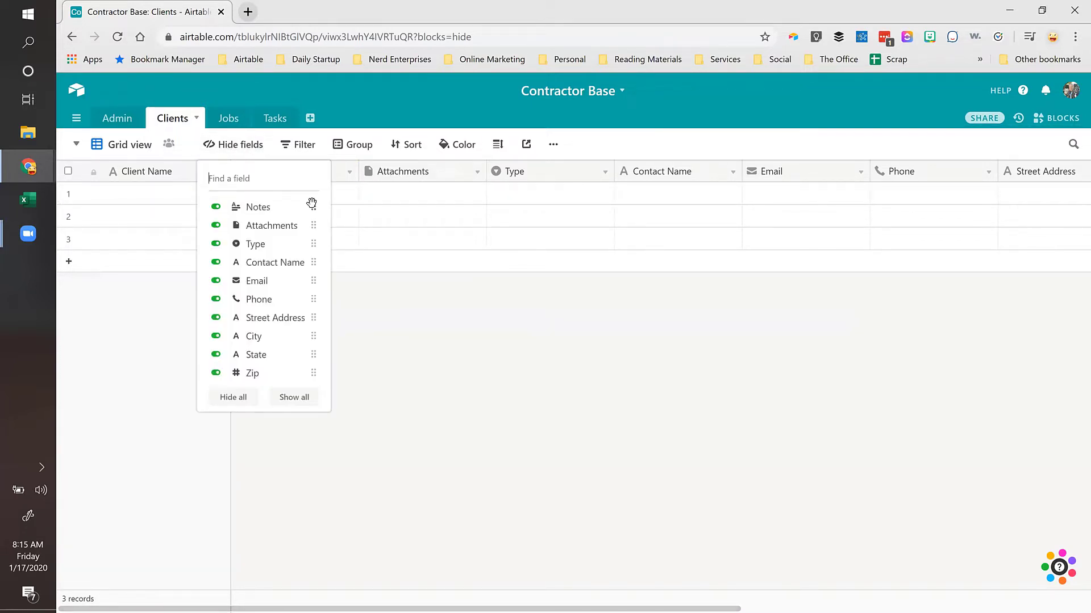
drag(311, 206, 272, 373)
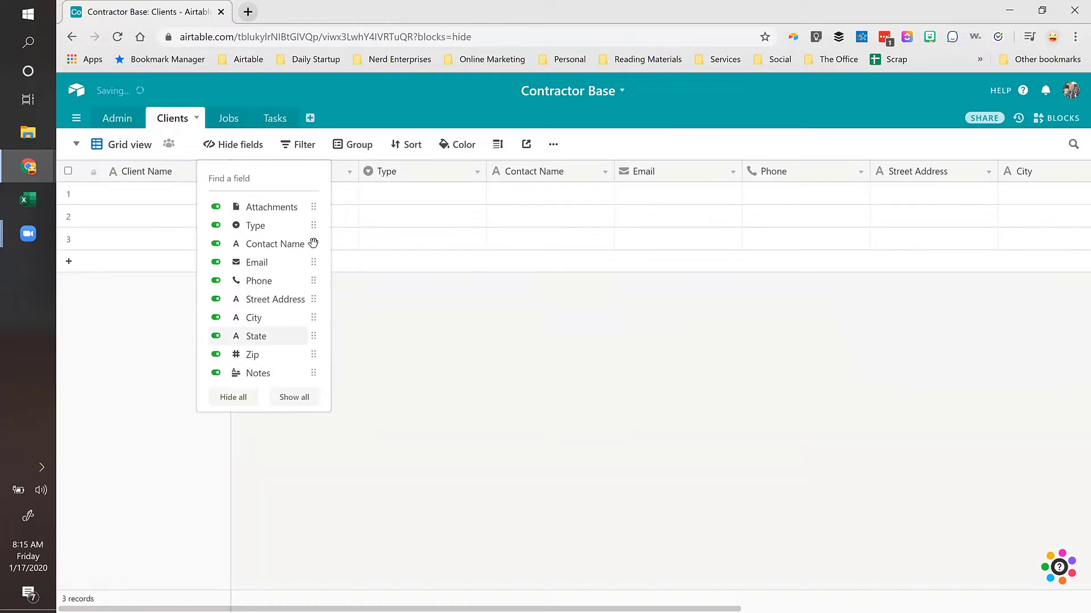
drag(311, 208, 260, 370)
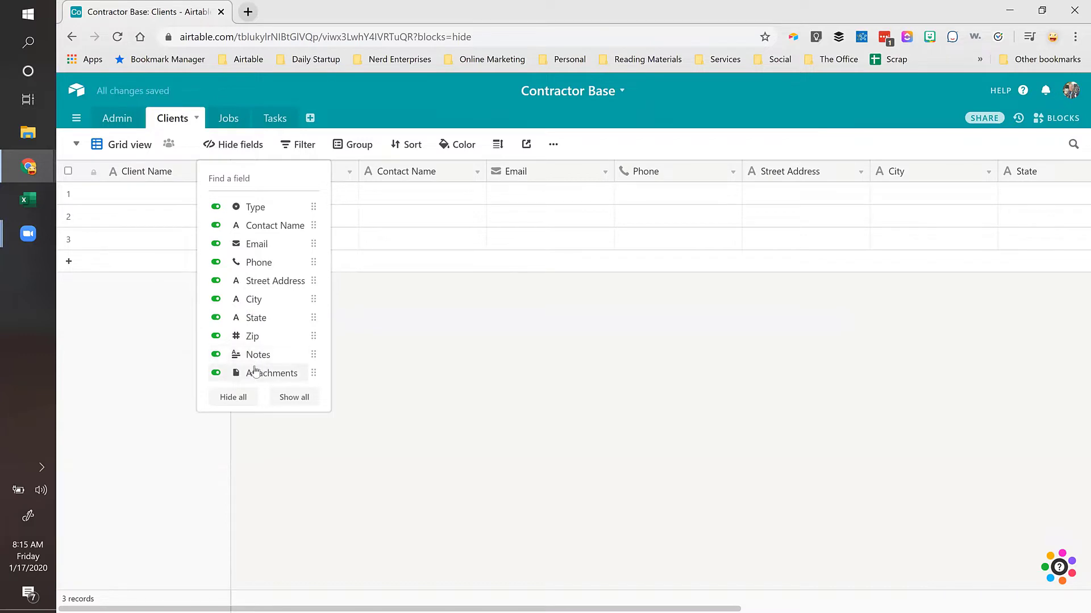
click(423, 203)
click(423, 203)
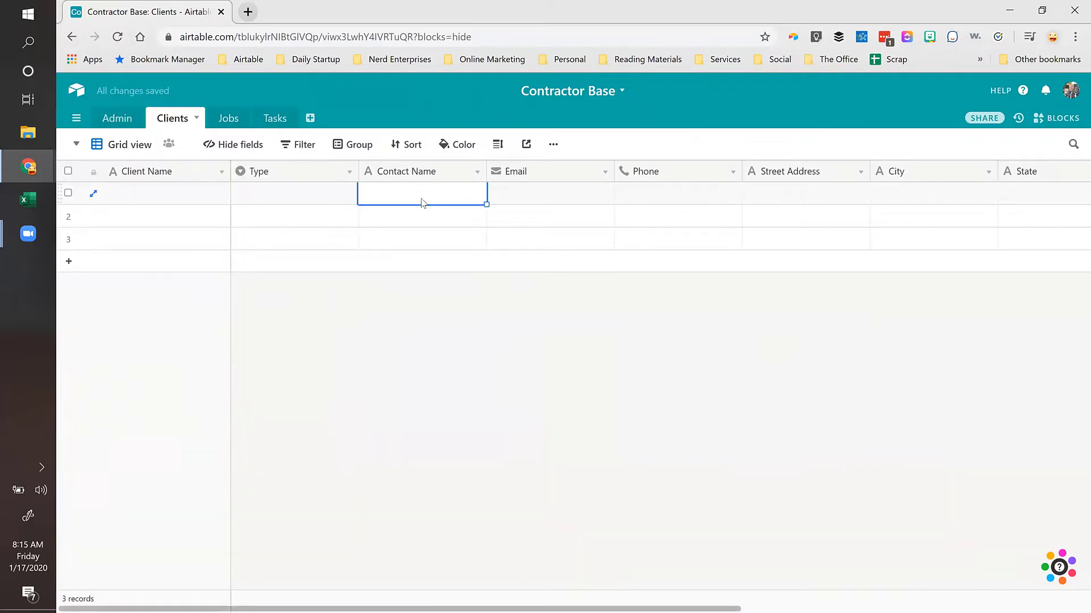
key(ctrl+Right)
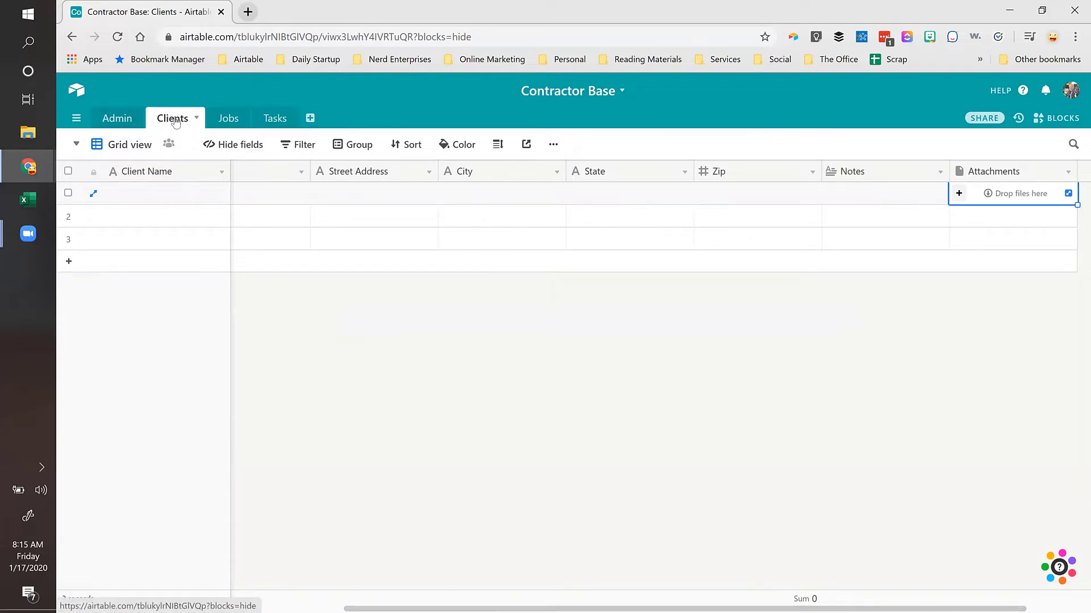
click(134, 186)
key(Right)
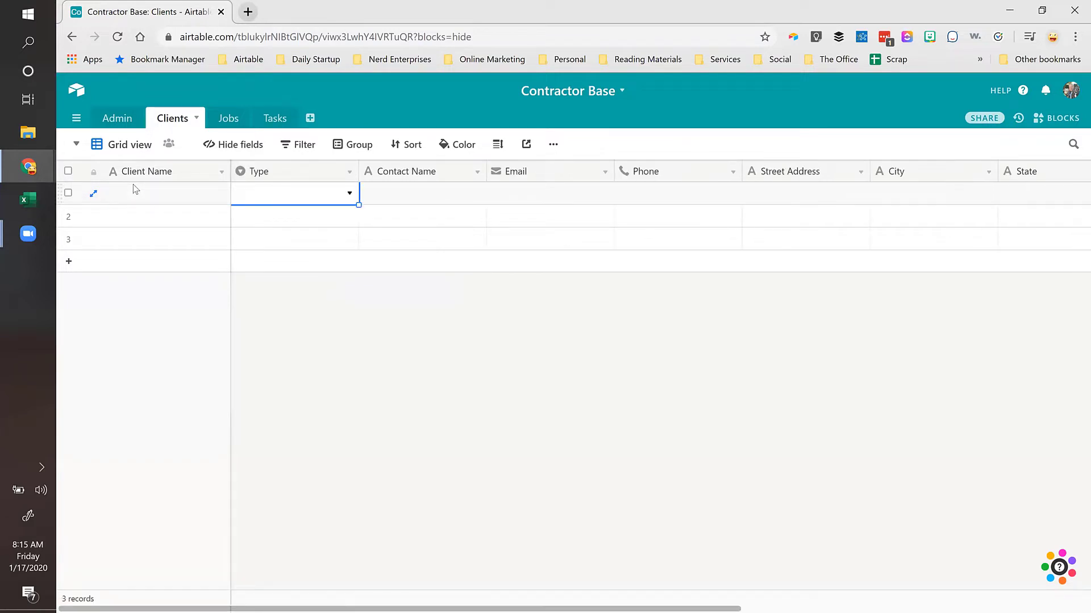
click(226, 119)
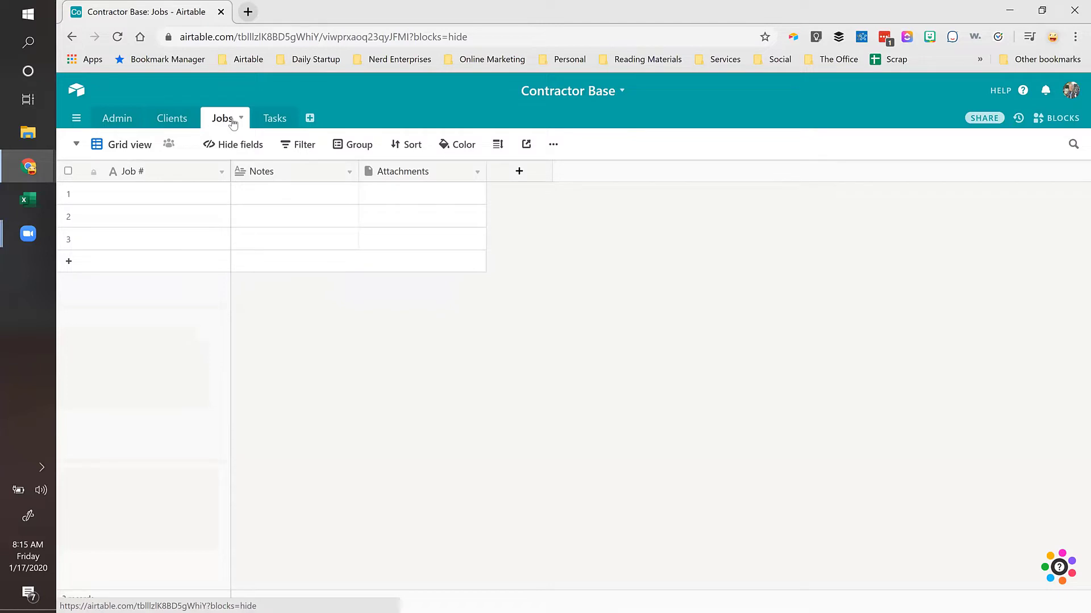
Step: Add text fields 'Tasks' and 'Balance' after Attachments in the Jobs table
click(519, 171)
text(T)
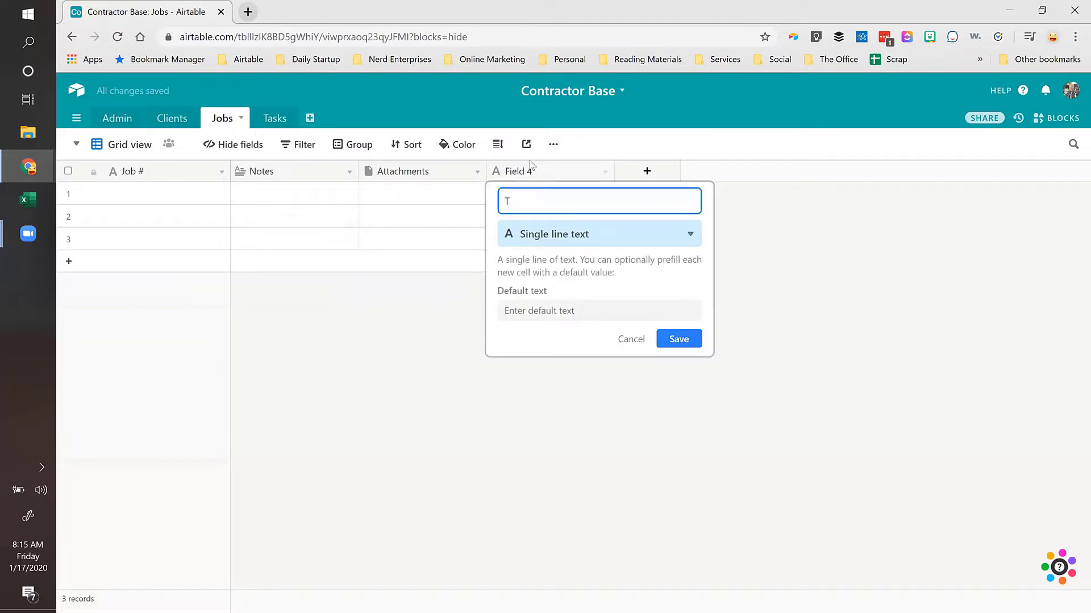
text(aks)
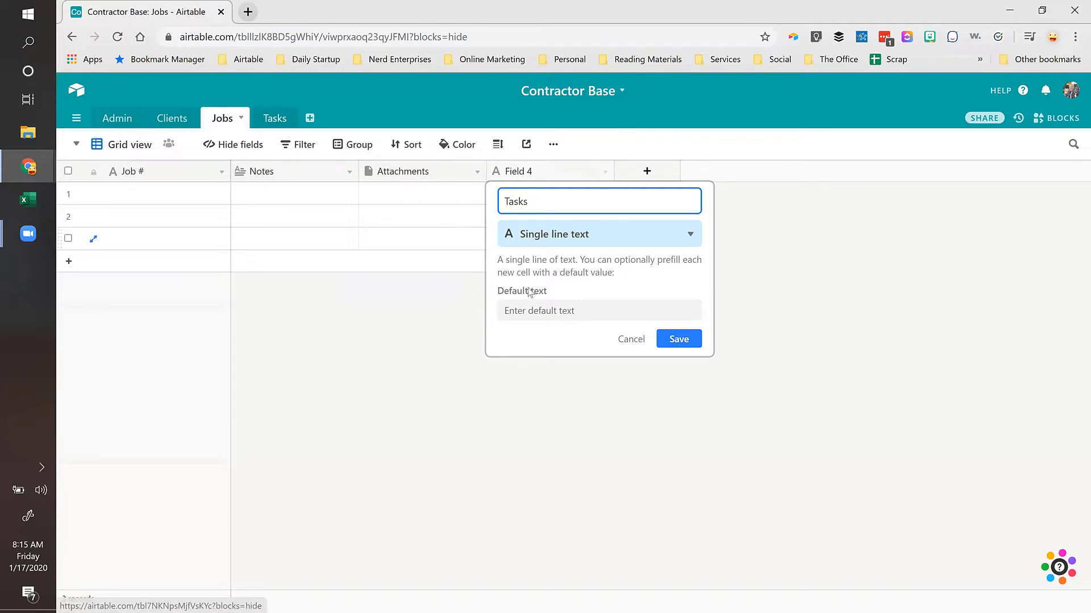
key(Return)
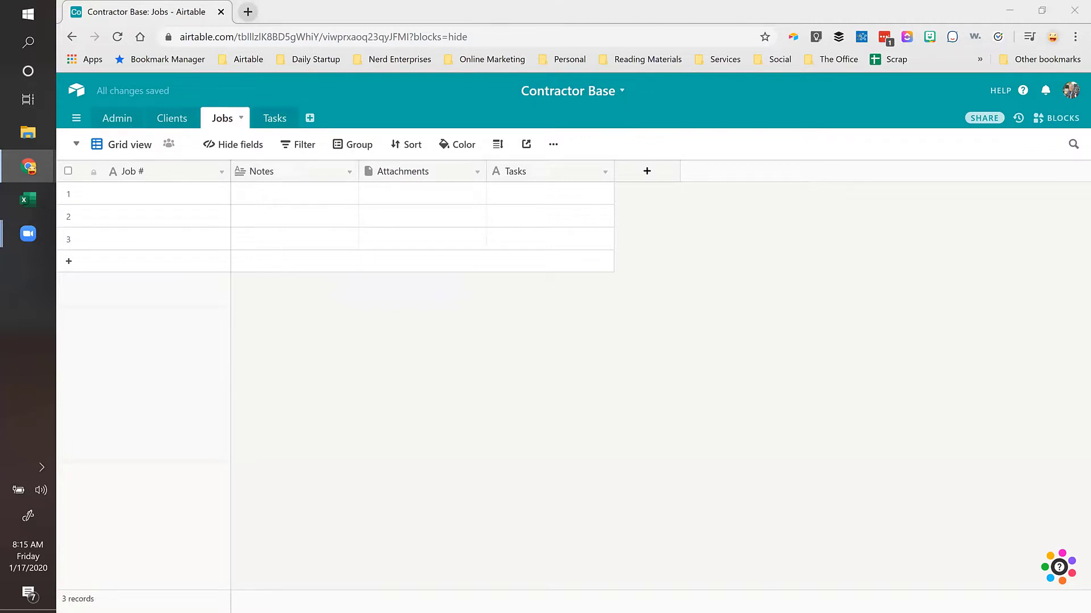
click(648, 172)
text(Balance)
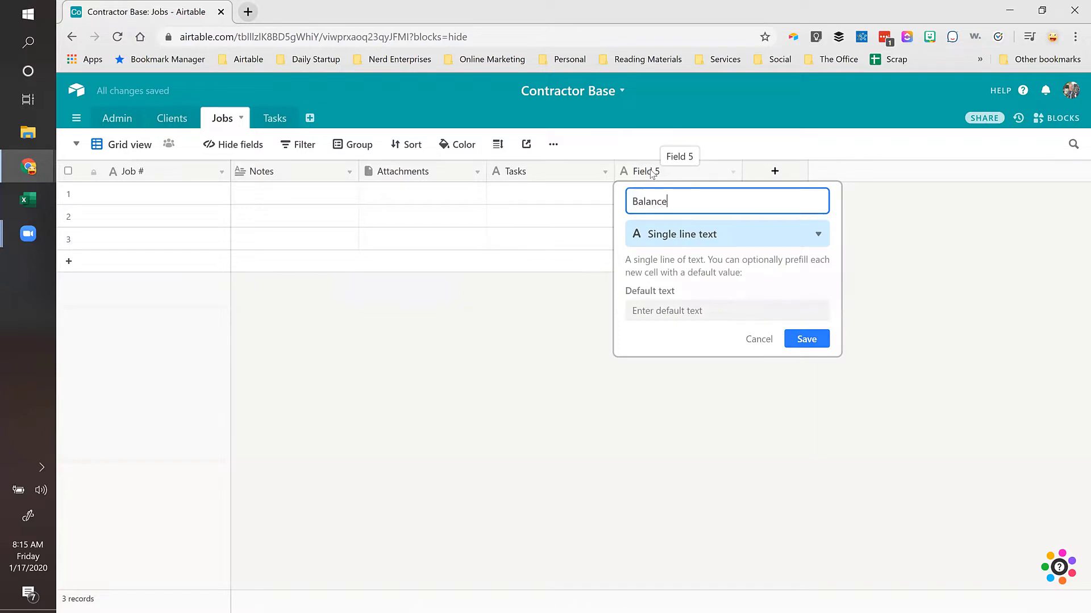
key(Return)
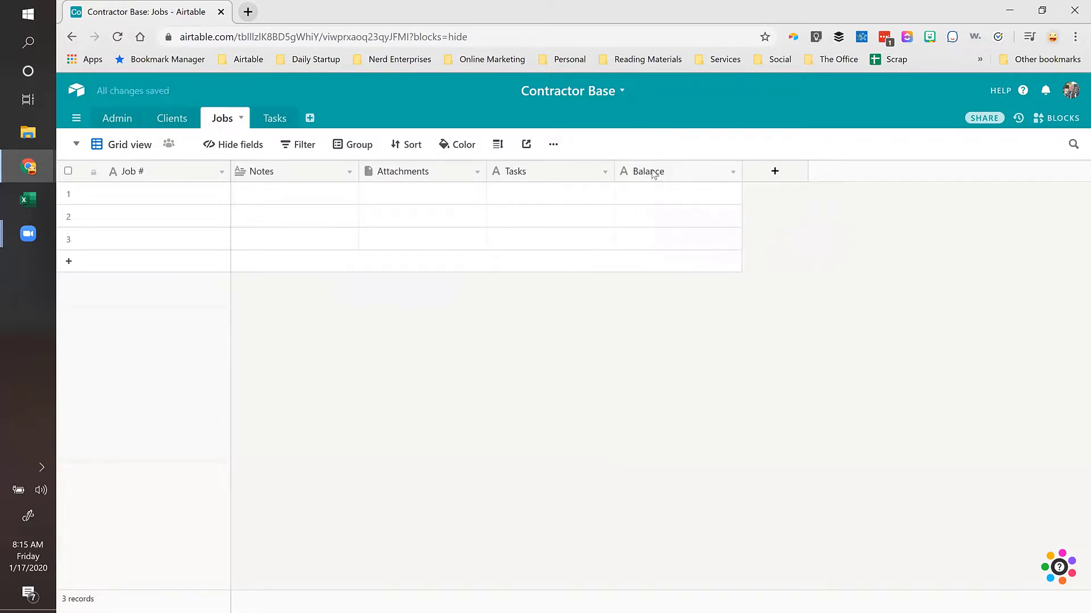
Step: Add a 'Client' field linking each job to a single Clients record
click(774, 172)
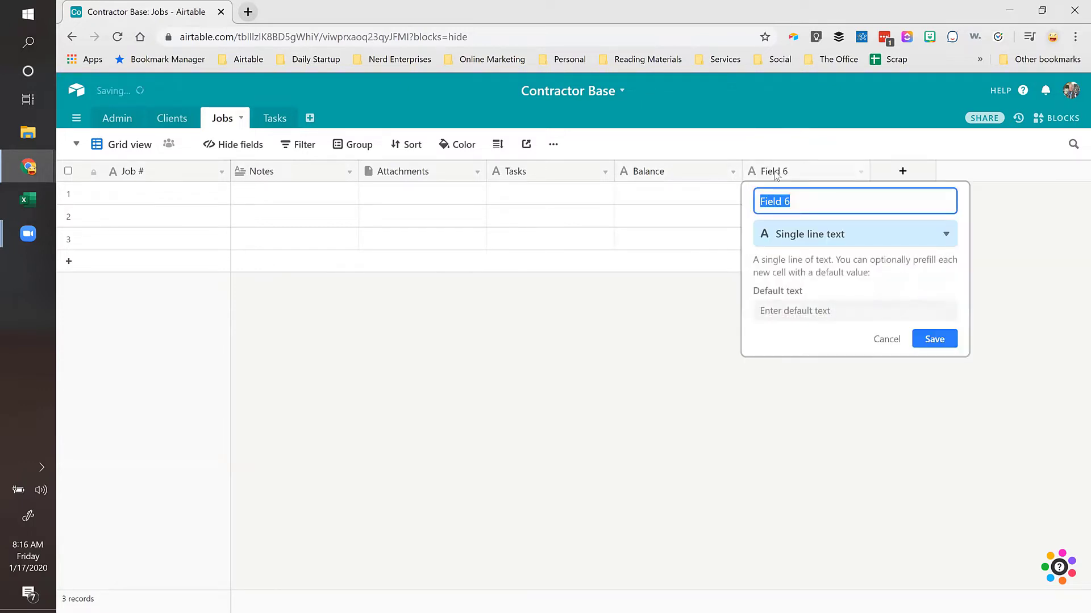
text(Client)
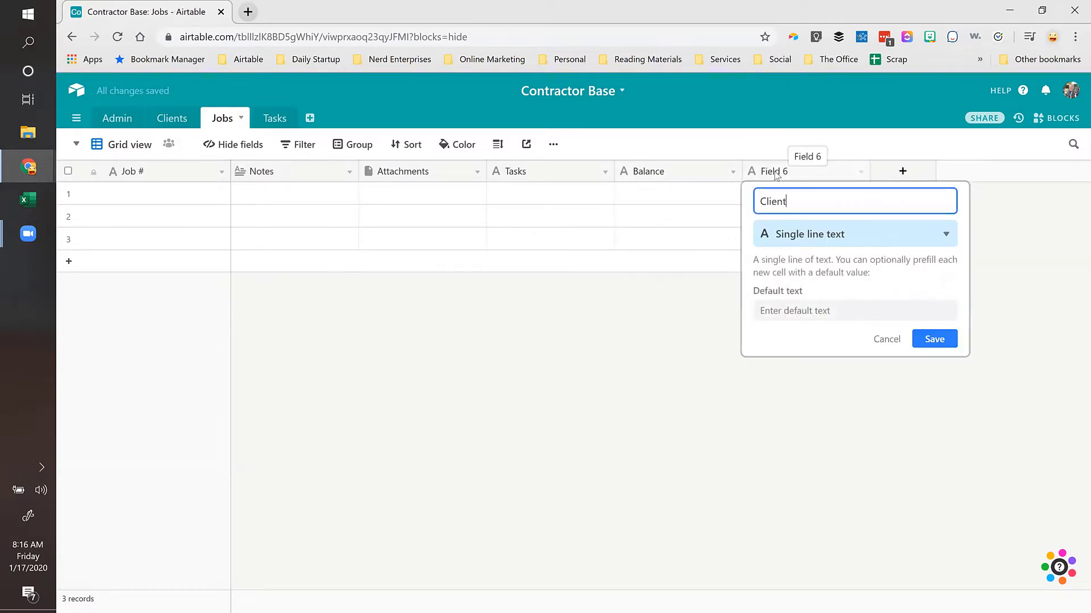
click(792, 233)
click(818, 270)
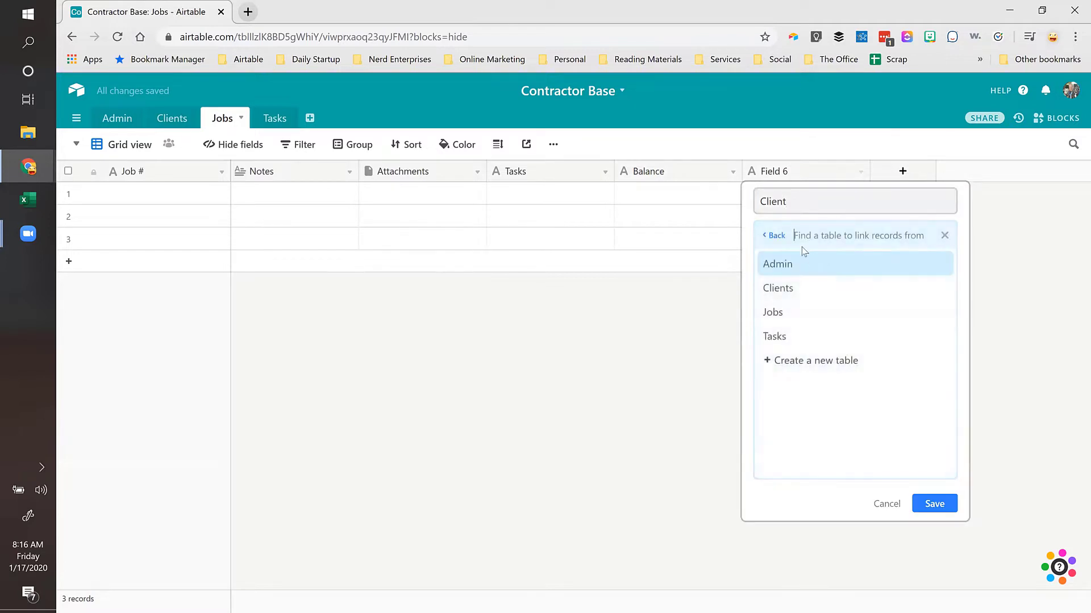
click(787, 288)
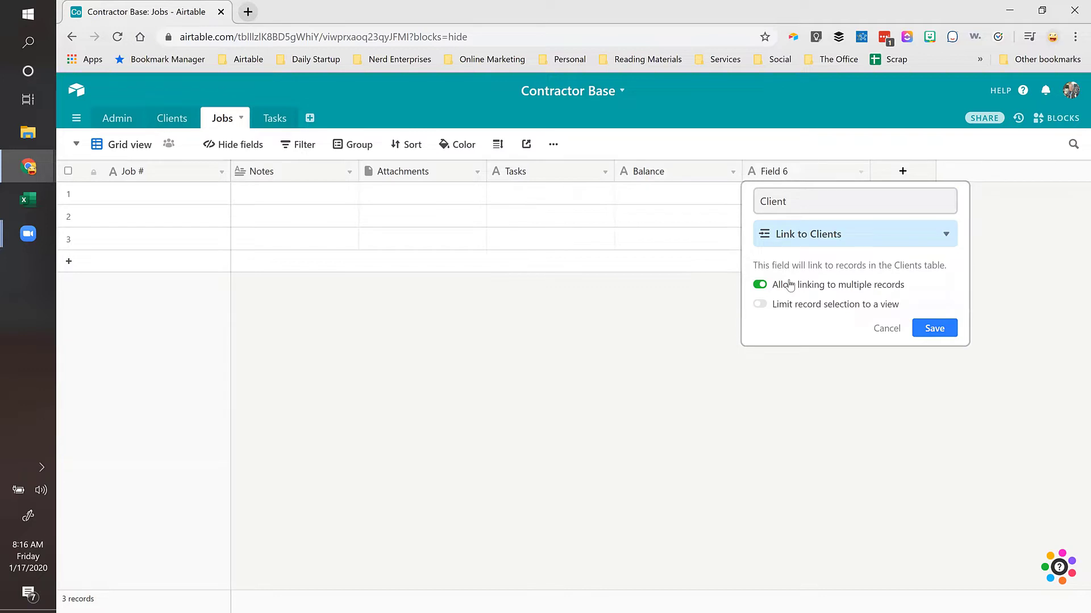
click(760, 285)
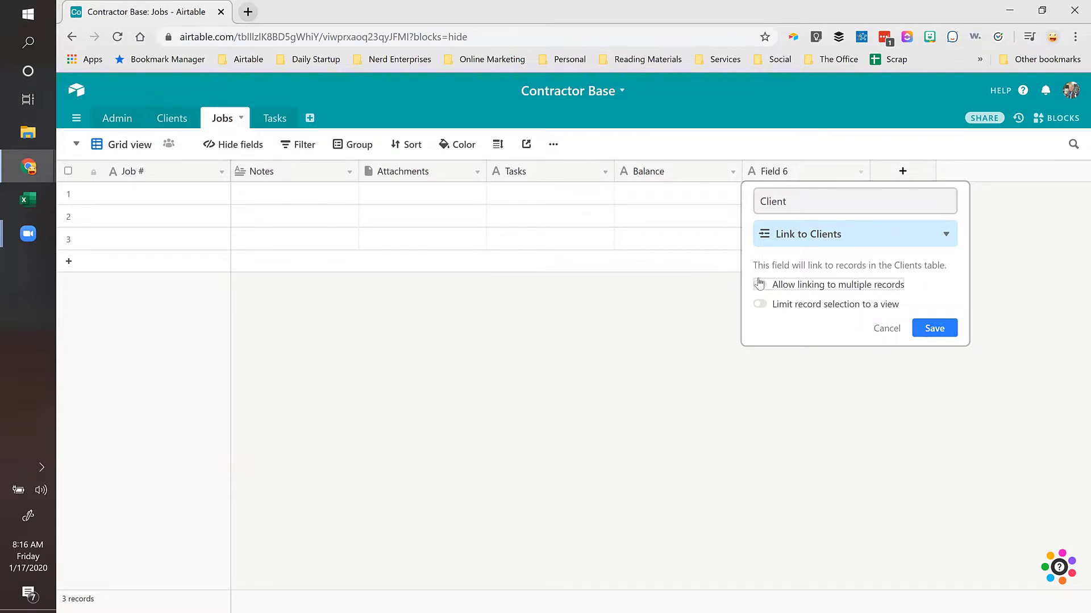
click(948, 327)
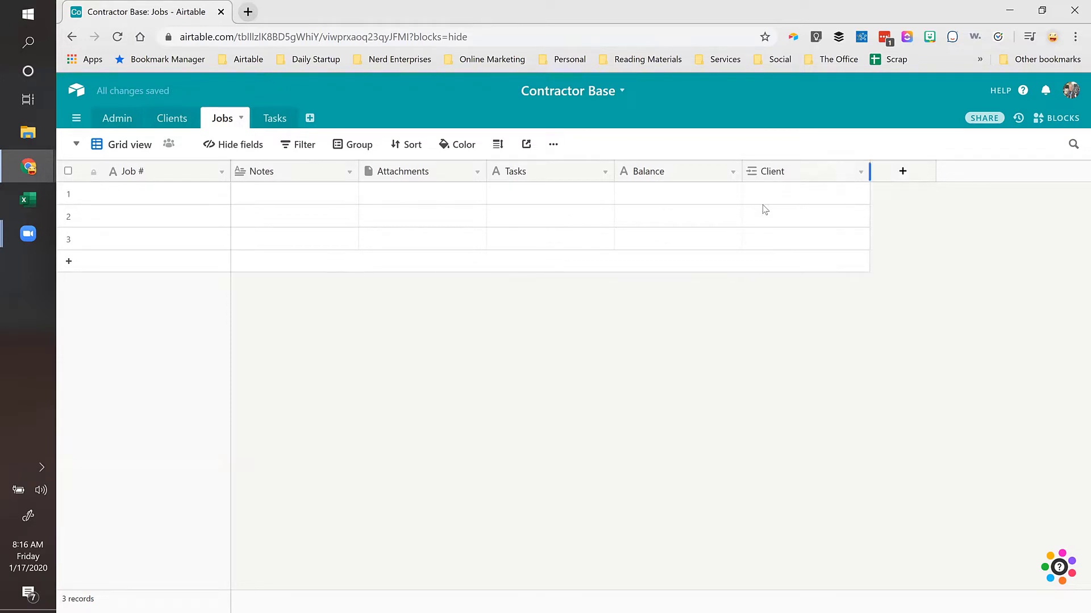
click(823, 194)
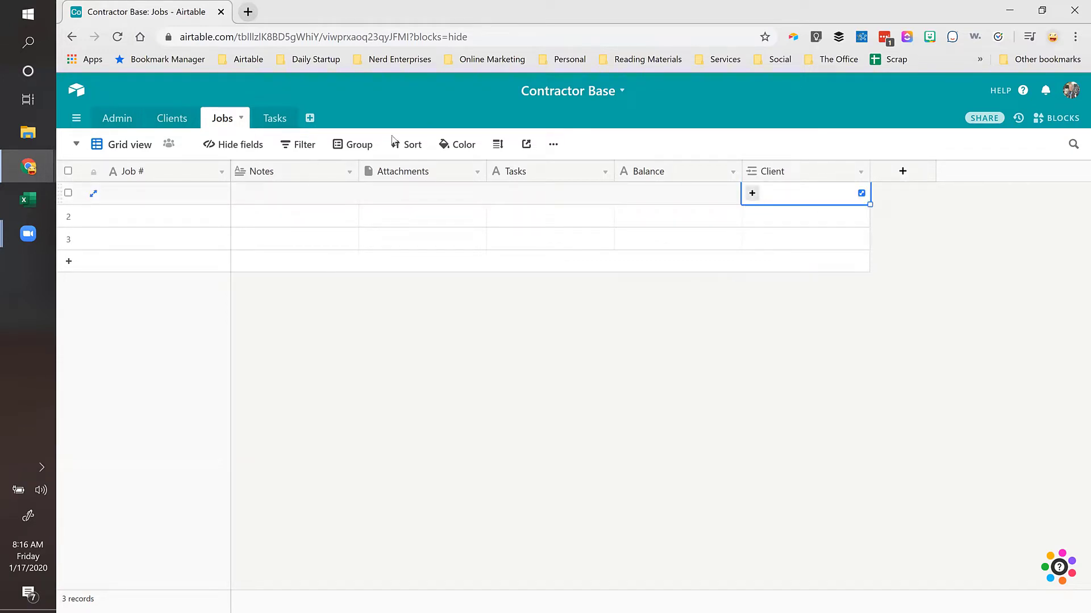
Step: Fill in the first client record with the client's name, Type Residential and the contact's name
click(171, 120)
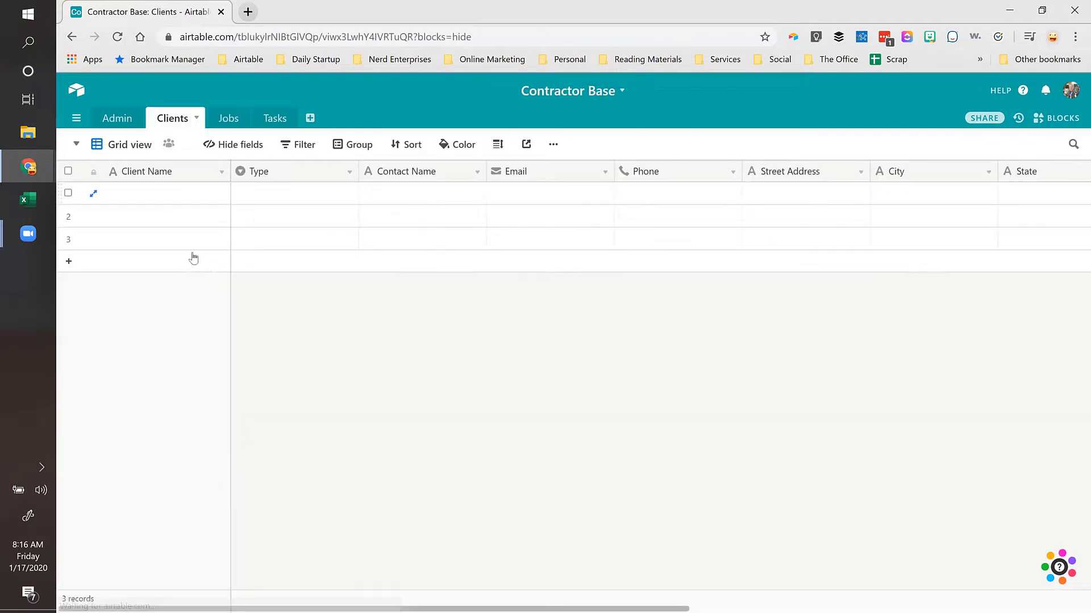
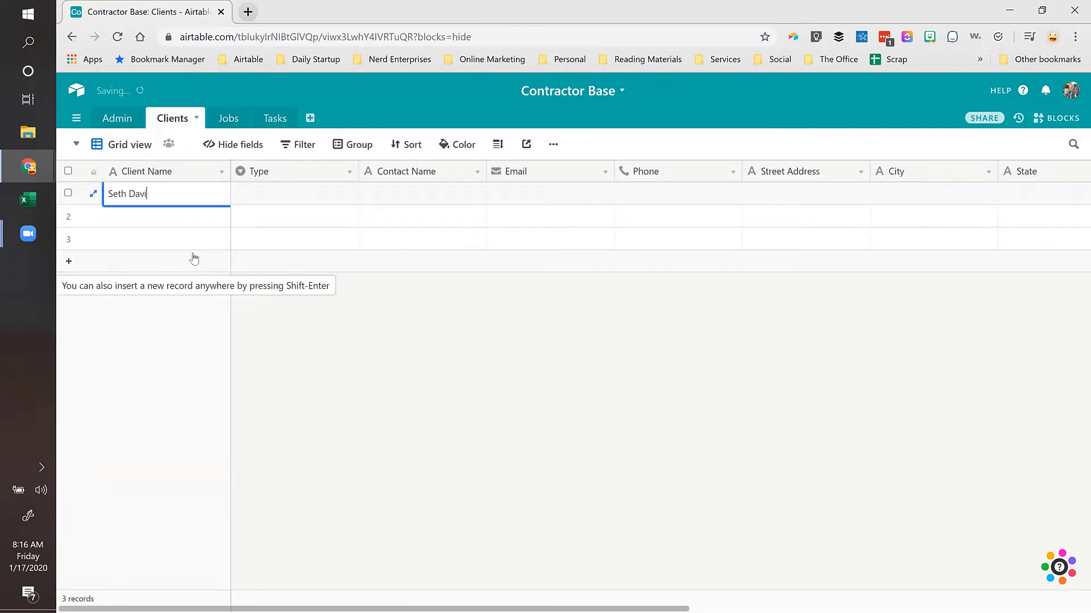
key(Tab)
text(res)
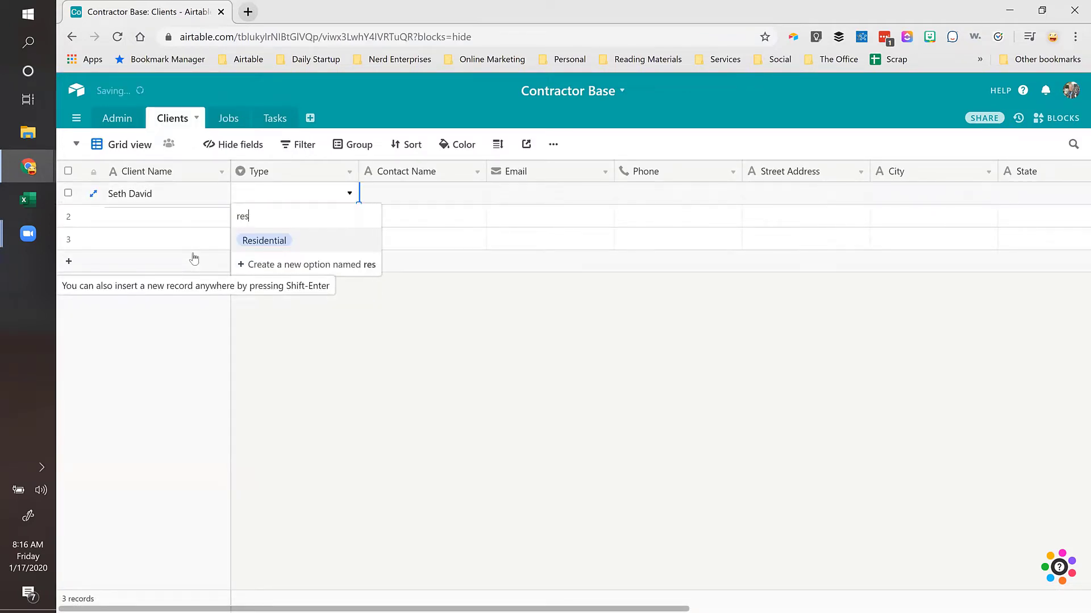
key(Tab)
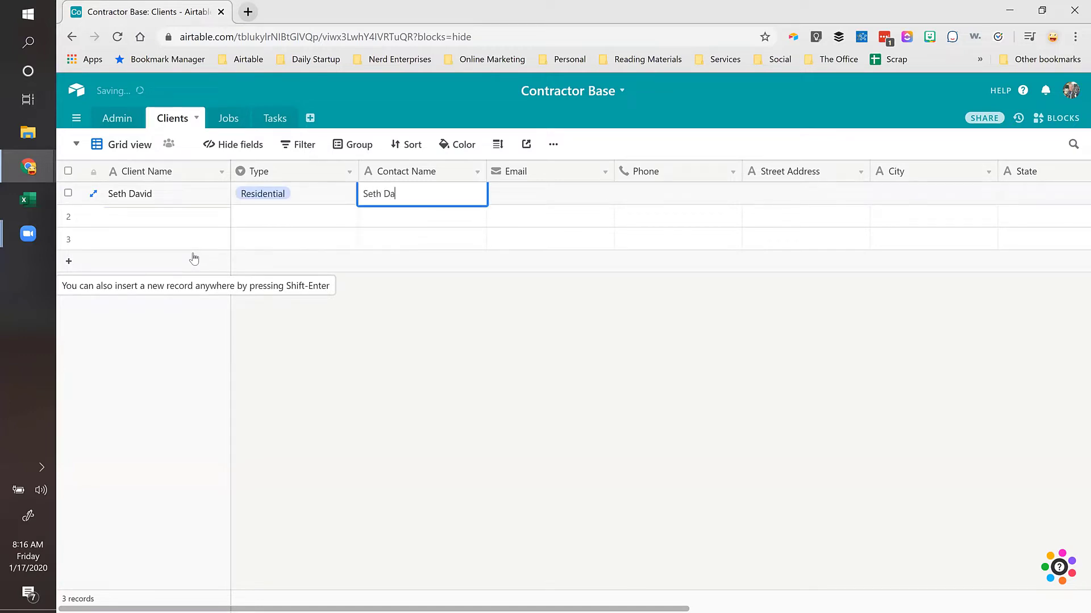
key(Tab)
click(162, 196)
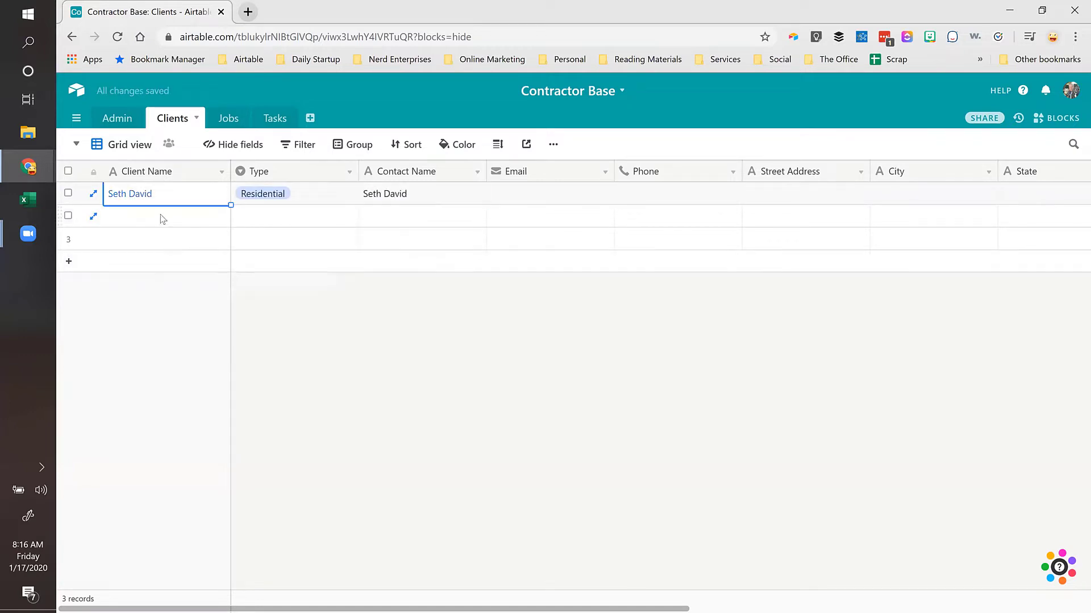
click(229, 117)
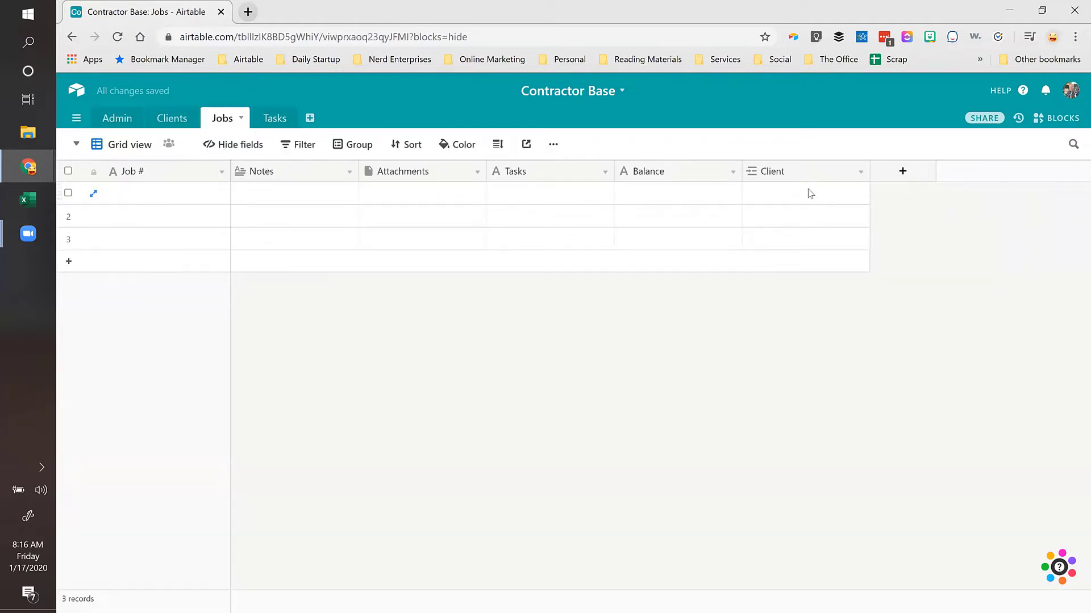
Step: Link the first job's Client cell to the client record
click(759, 195)
click(758, 196)
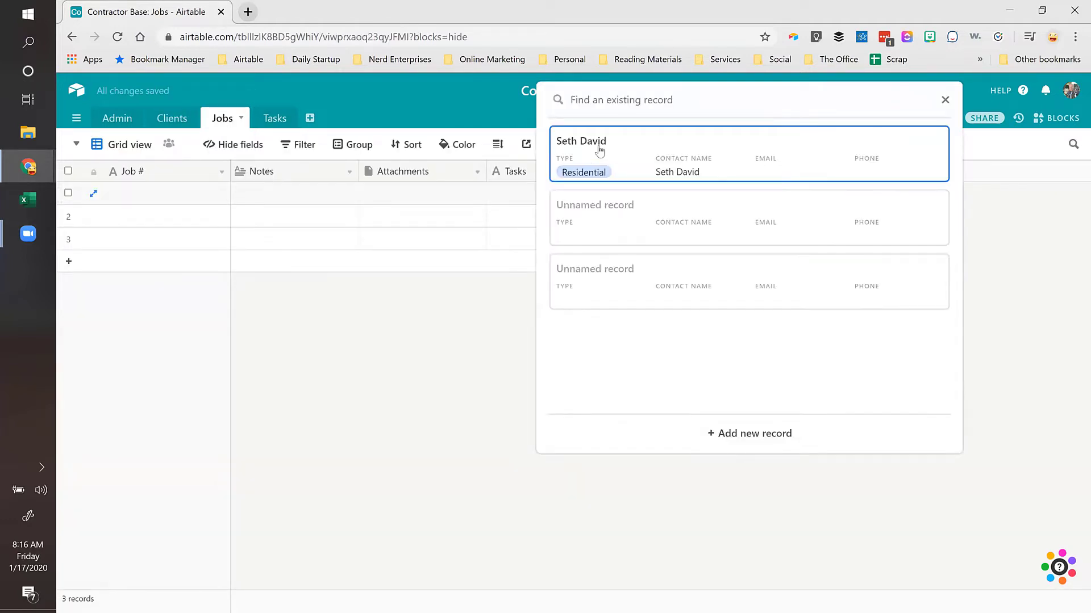
click(601, 150)
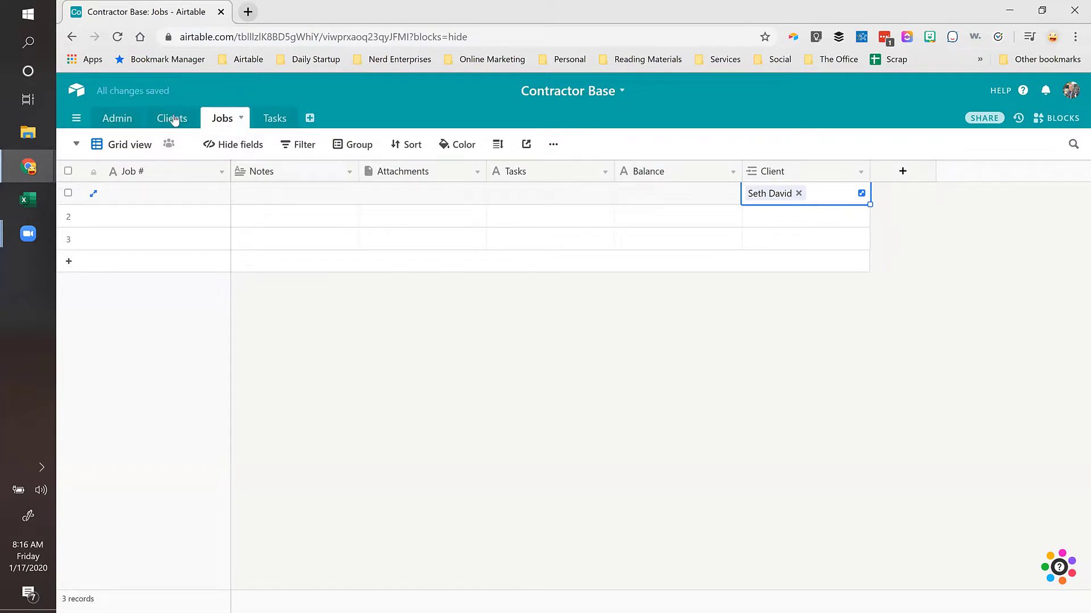
Step: Delete the two empty rows from the Clients table
click(172, 118)
drag(161, 220, 161, 245)
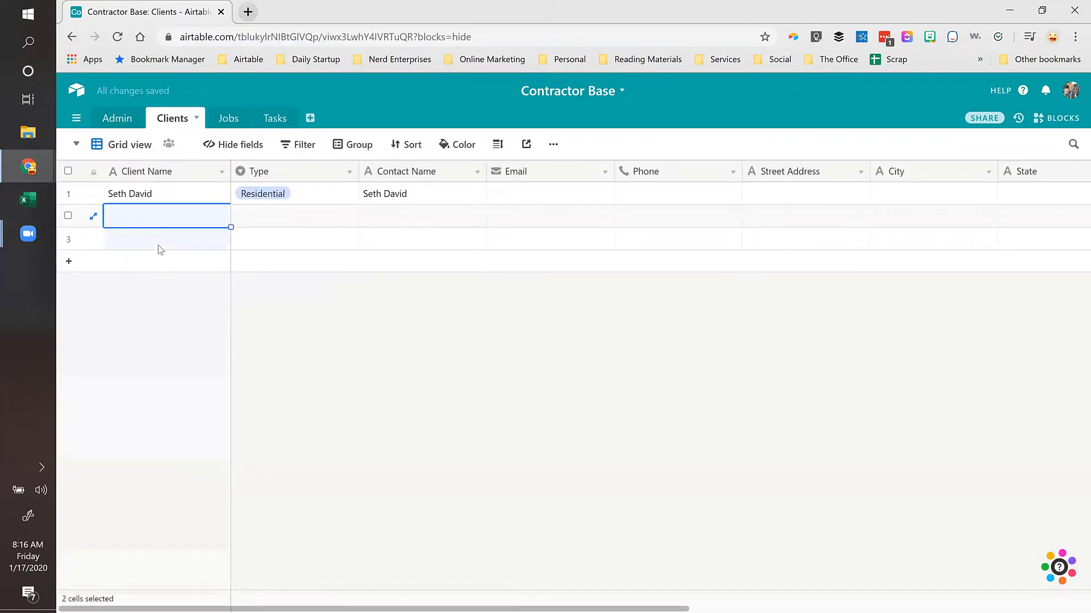
right_click(160, 215)
click(192, 254)
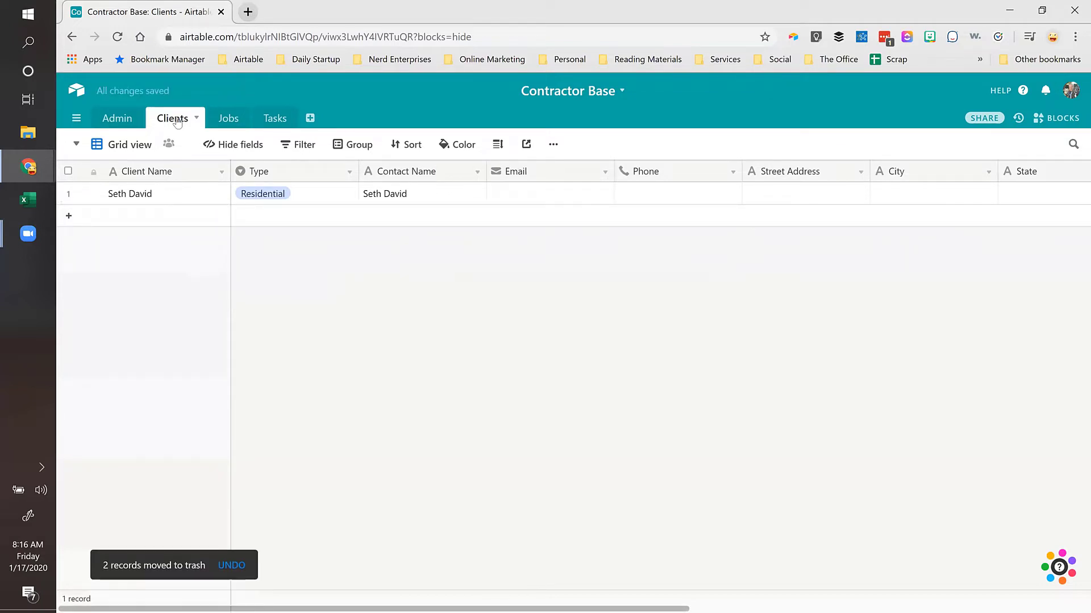
Step: Delete empty rows 2 and 3 from the Jobs table
click(229, 121)
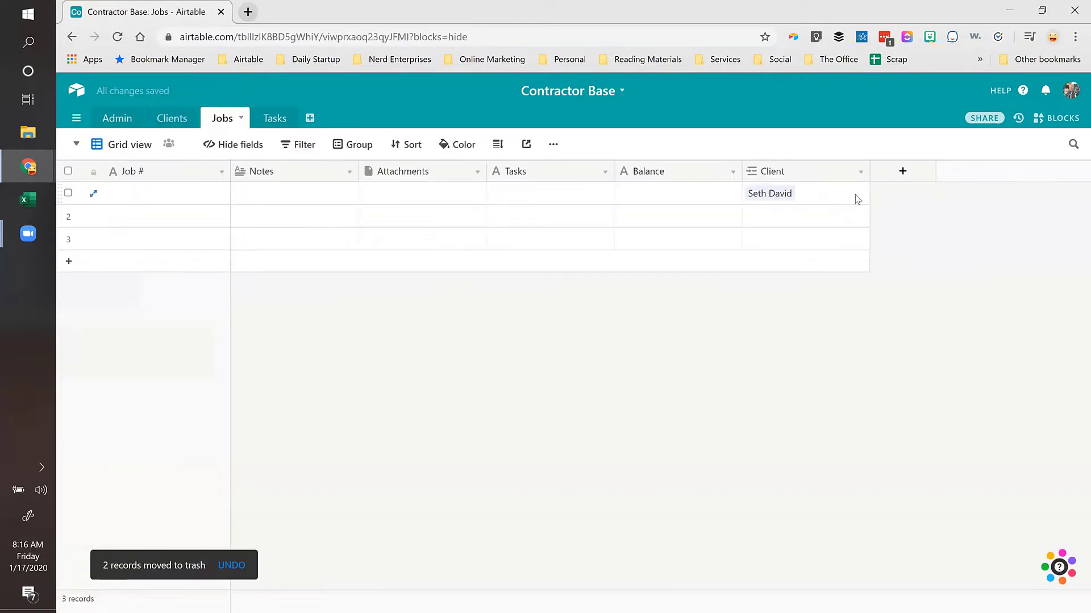
drag(836, 218, 816, 238)
right_click(814, 220)
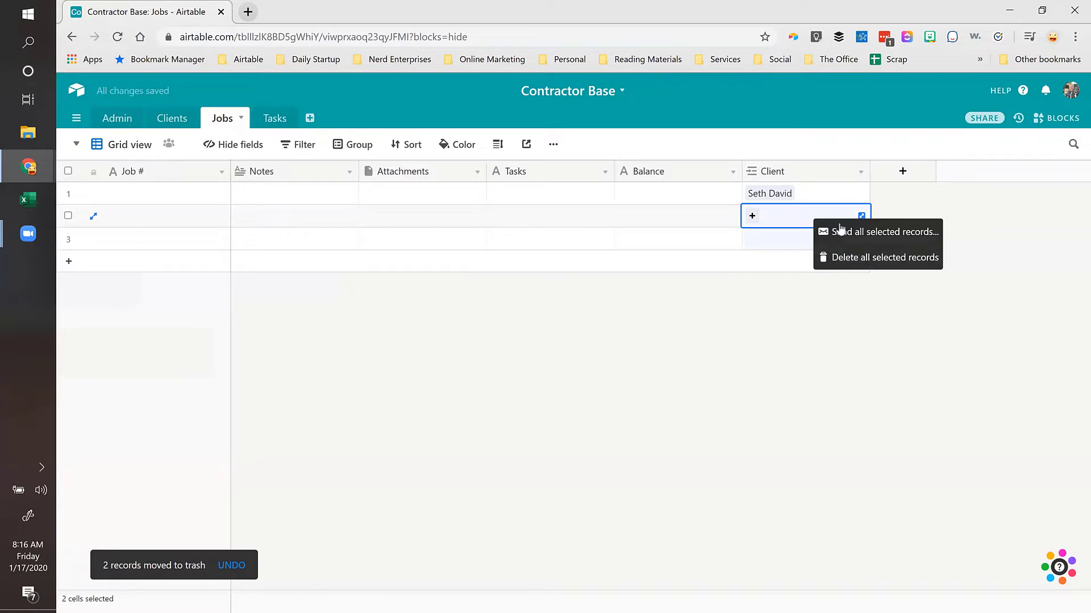
click(863, 257)
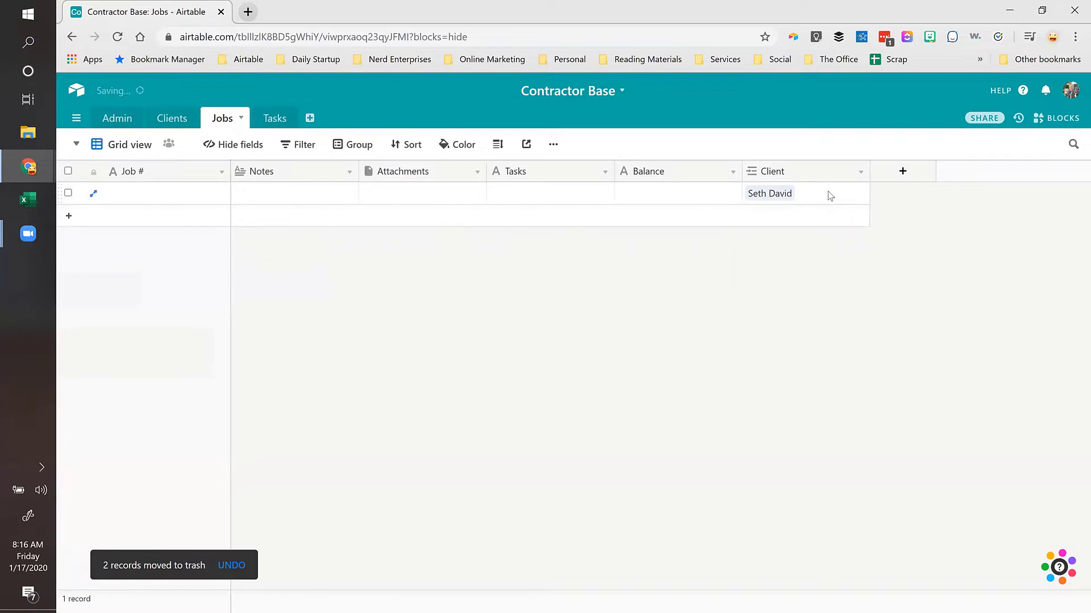
Step: Add a Contact lookup field to Jobs pulling Contact Name through the Client link
click(902, 172)
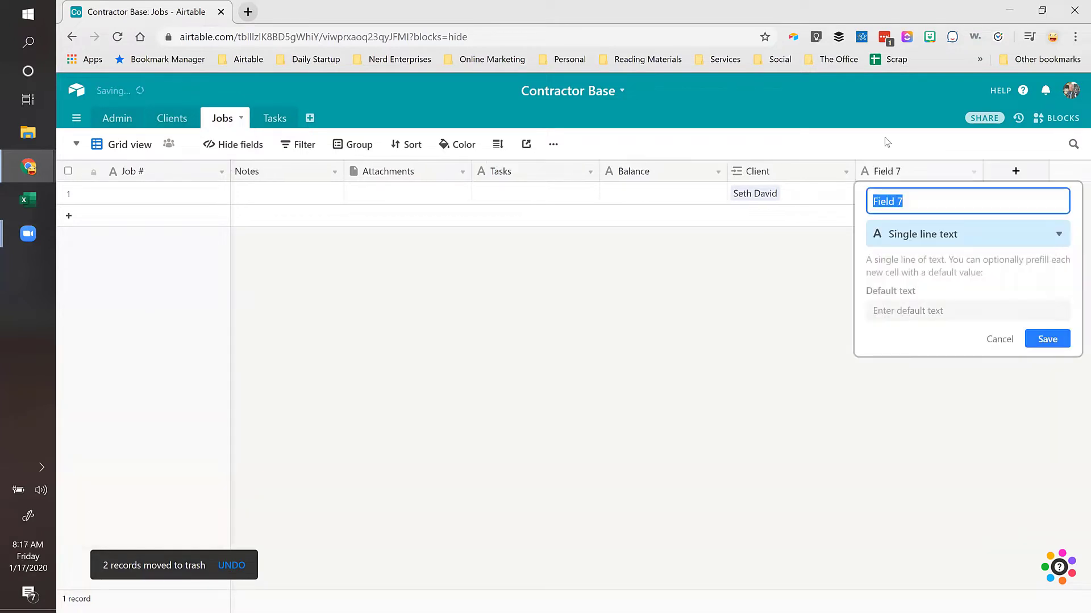
text(Contact)
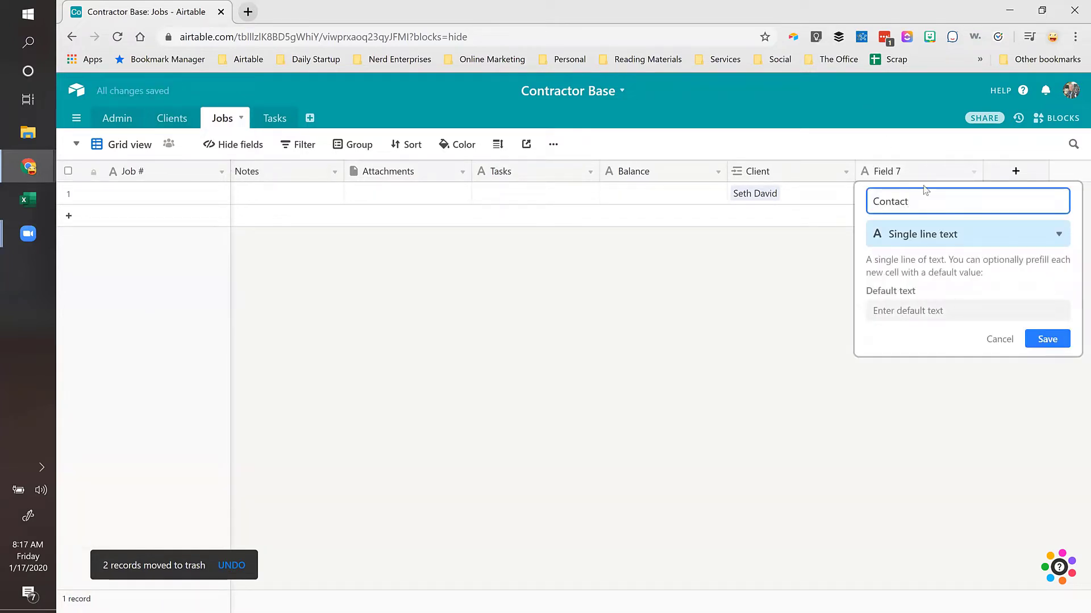
click(911, 244)
text(loo)
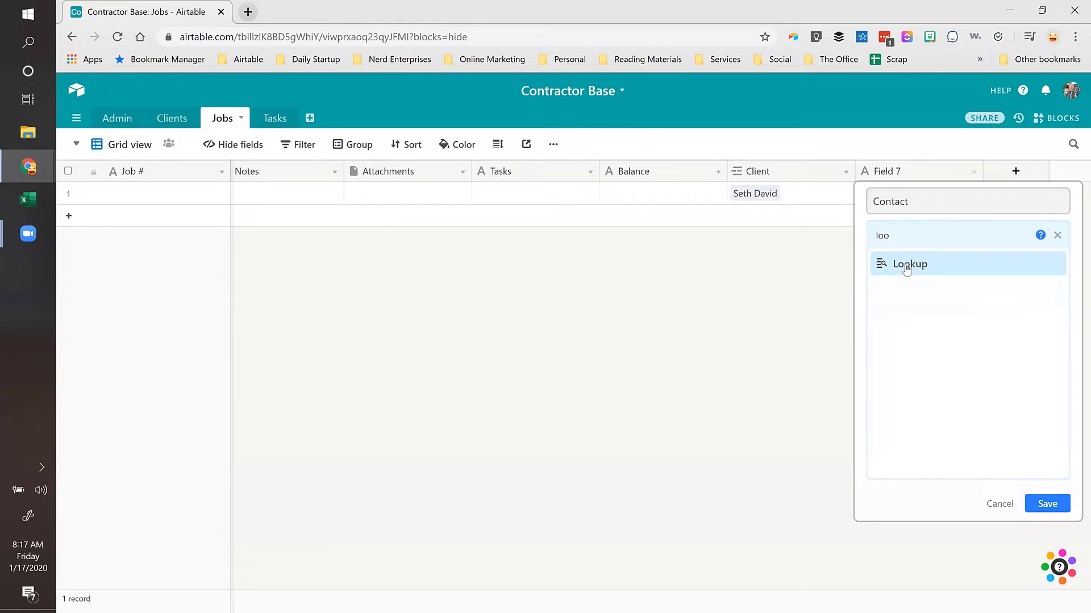
click(907, 264)
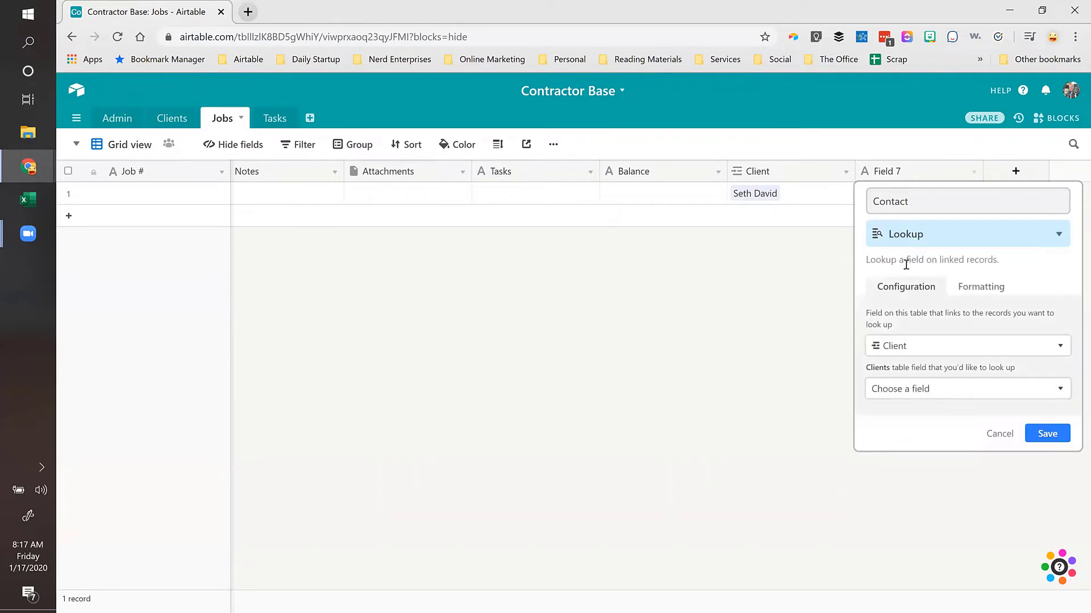
click(914, 389)
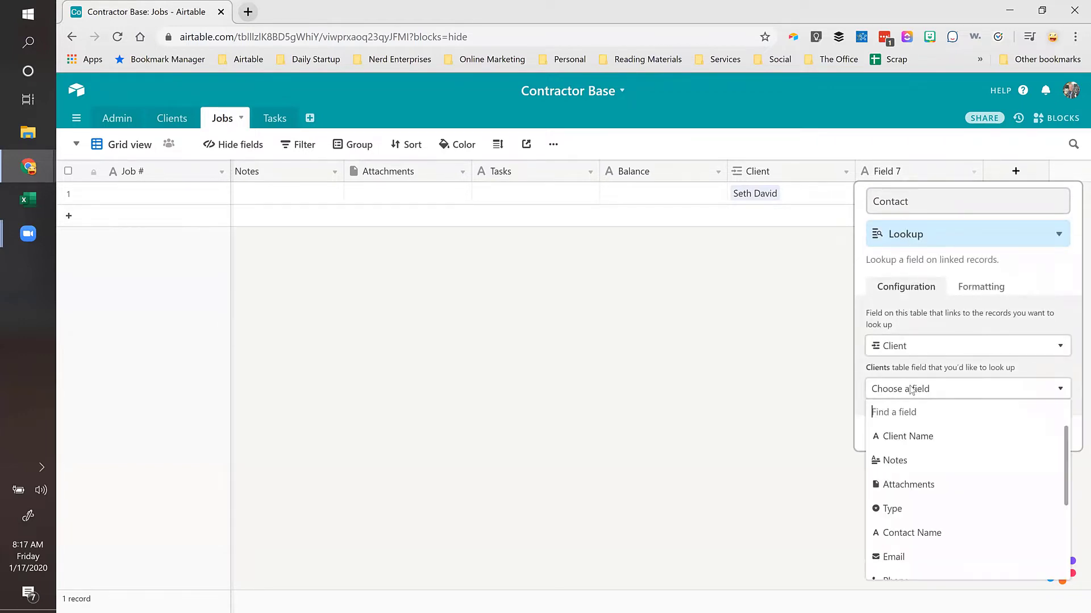
click(897, 533)
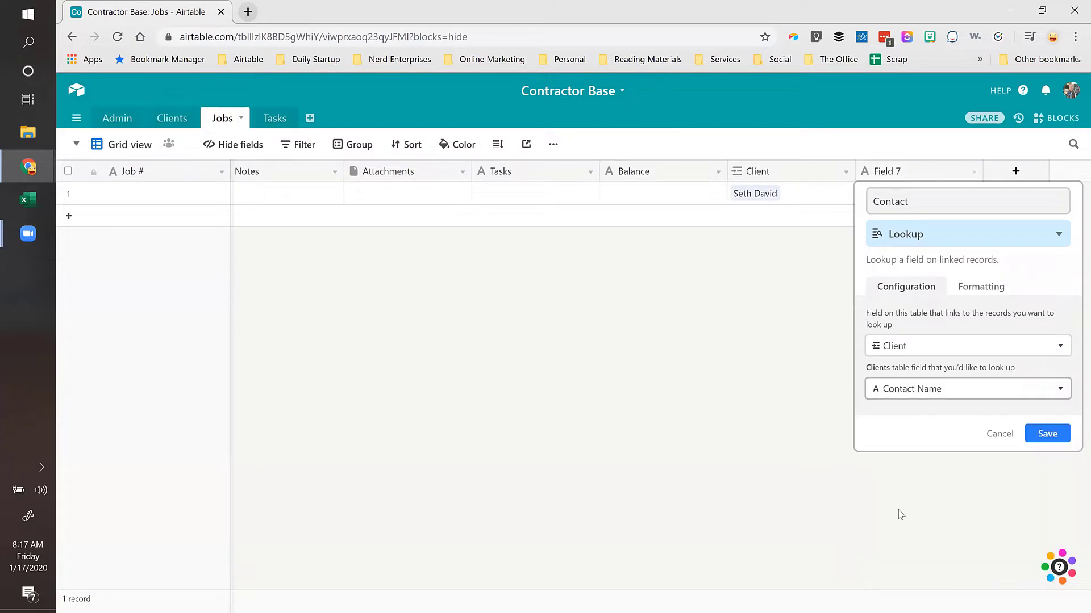
click(1048, 436)
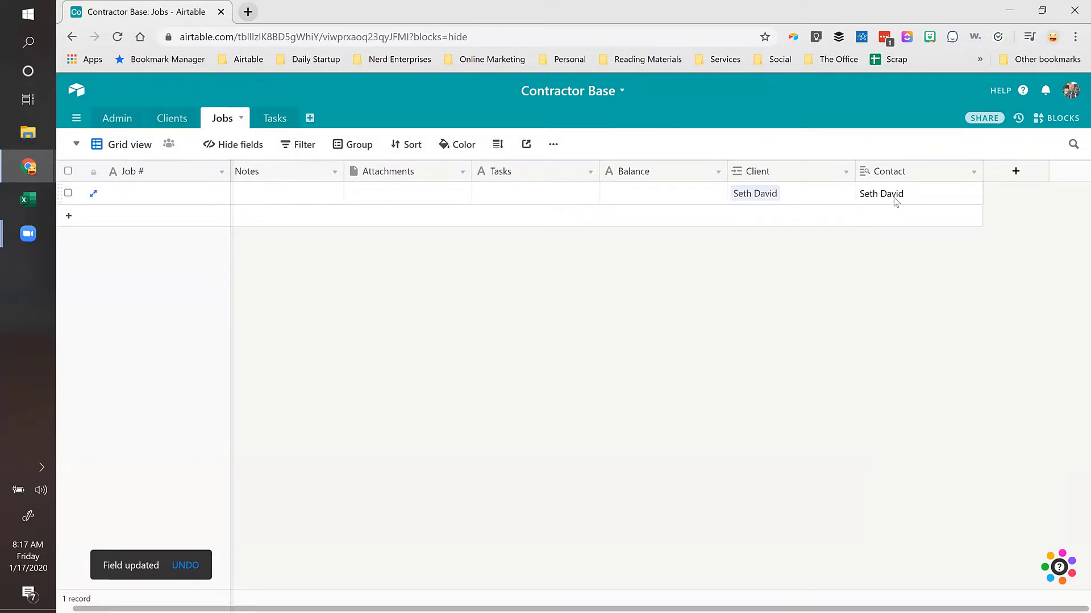
Step: Add an Estimate Date field of type Date to Jobs
click(1016, 172)
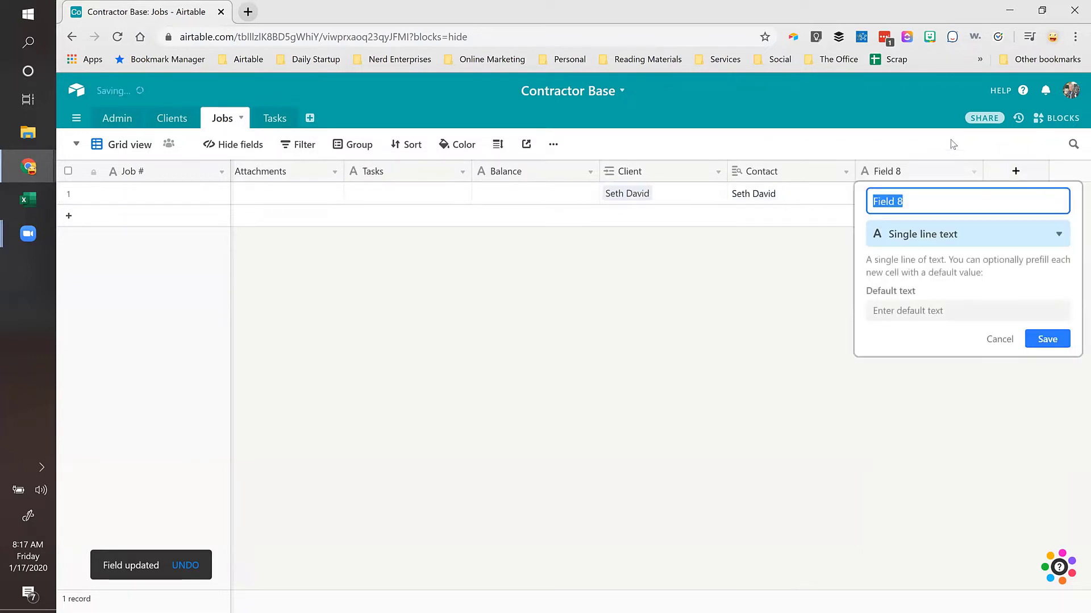
text(Estimate Date)
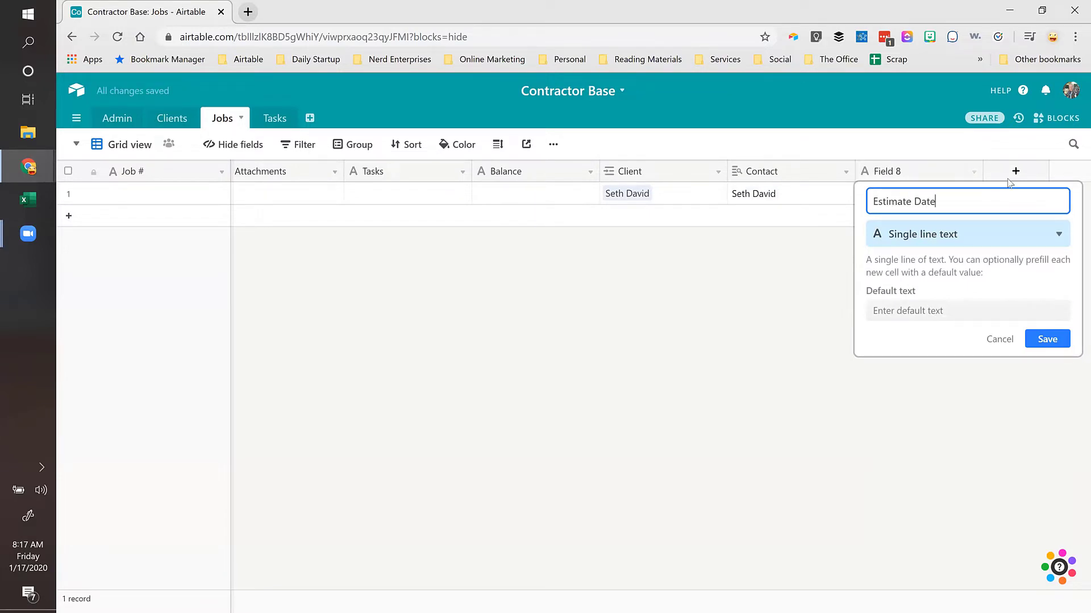
click(952, 235)
text(date)
click(930, 259)
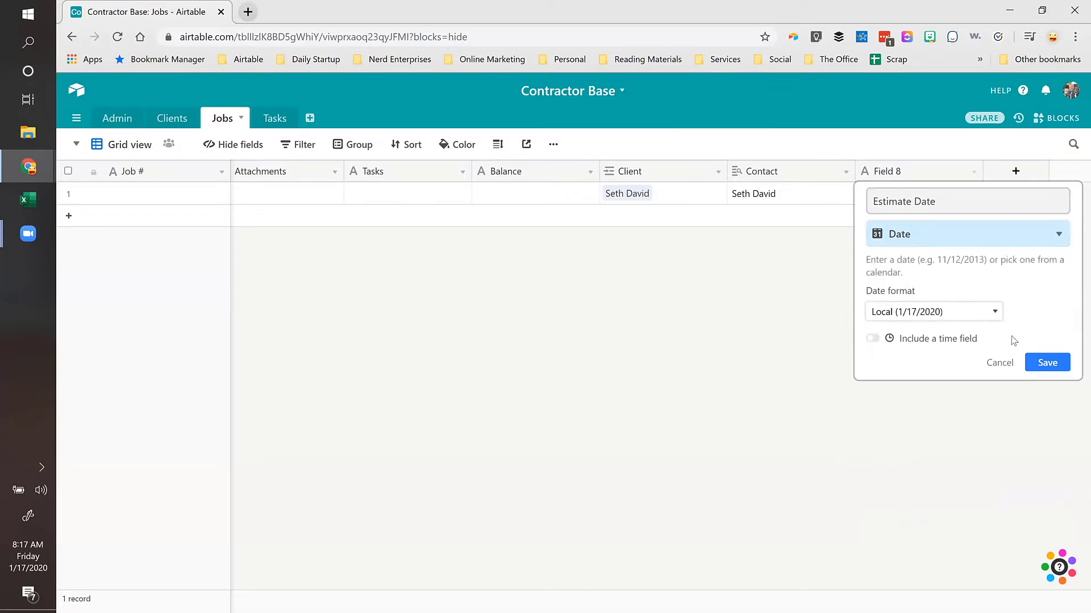
click(1057, 368)
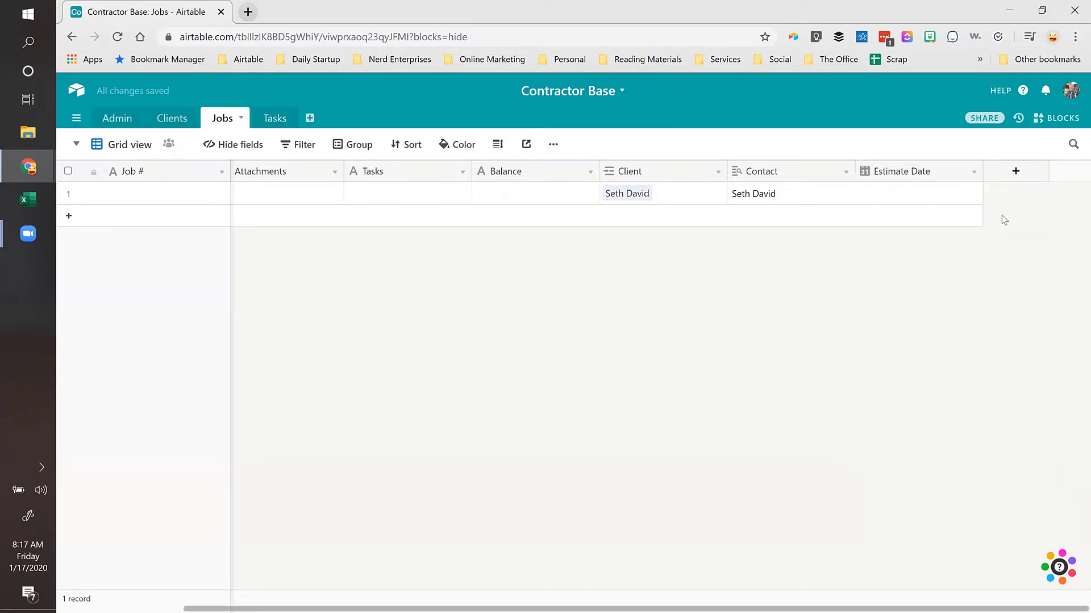
Step: Add an Estimate Accepted field of type Date to Jobs
click(1015, 171)
text(Estim)
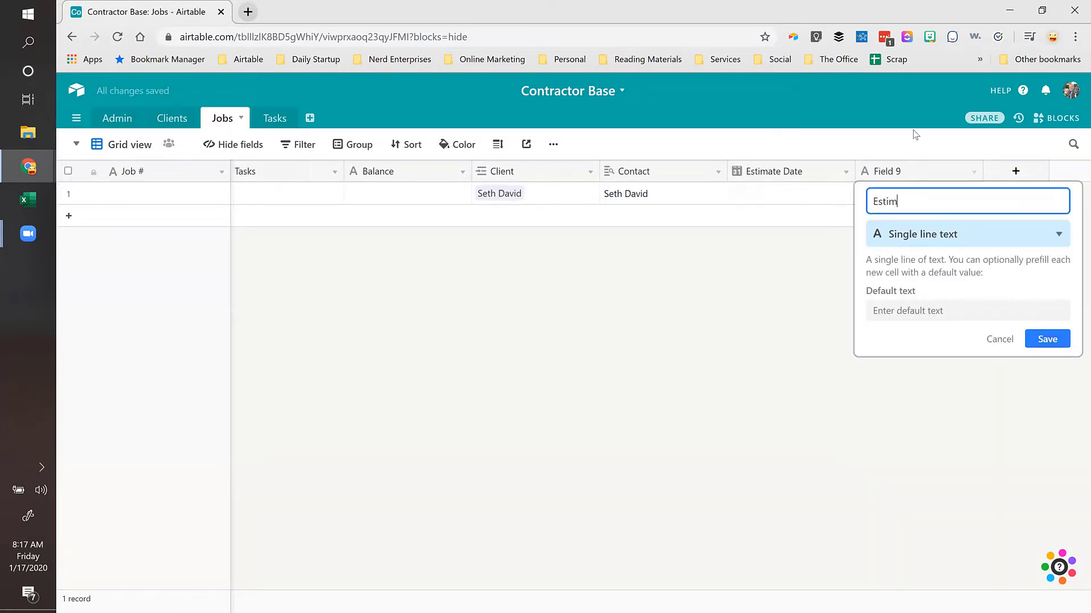
text(ate Accepted)
click(969, 233)
text(dat)
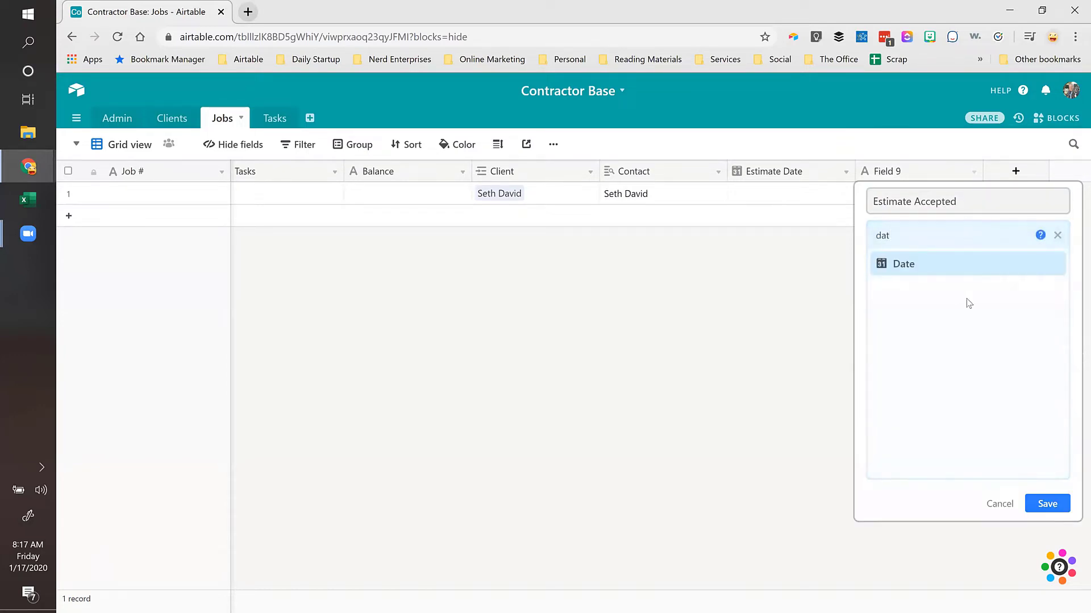
click(894, 270)
click(1045, 363)
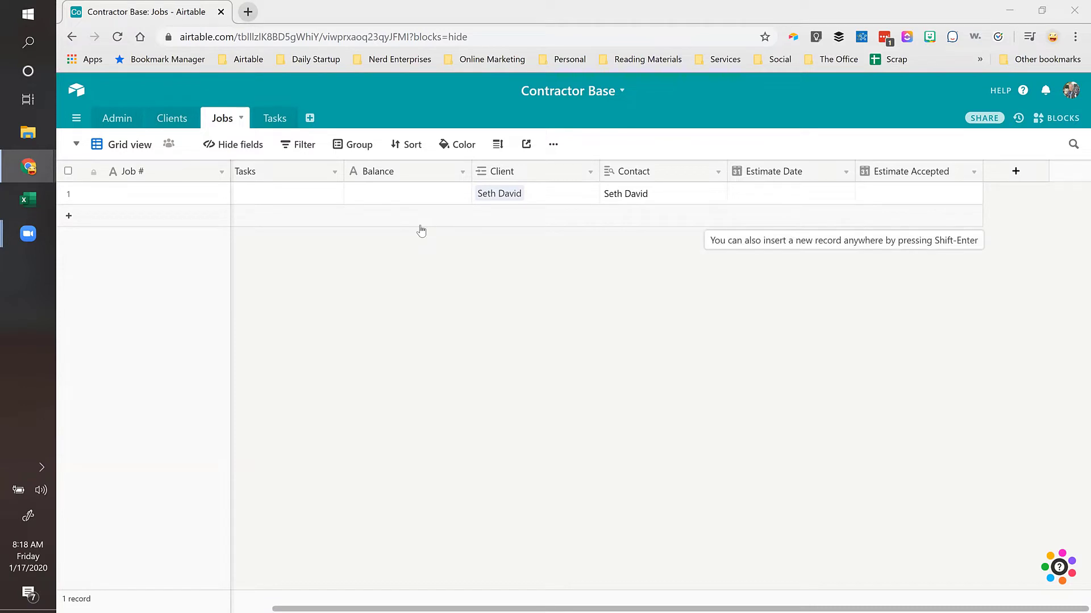
Step: Keep Contact Name as the Contact lookup's field, then go to the Tasks table
double_click(646, 173)
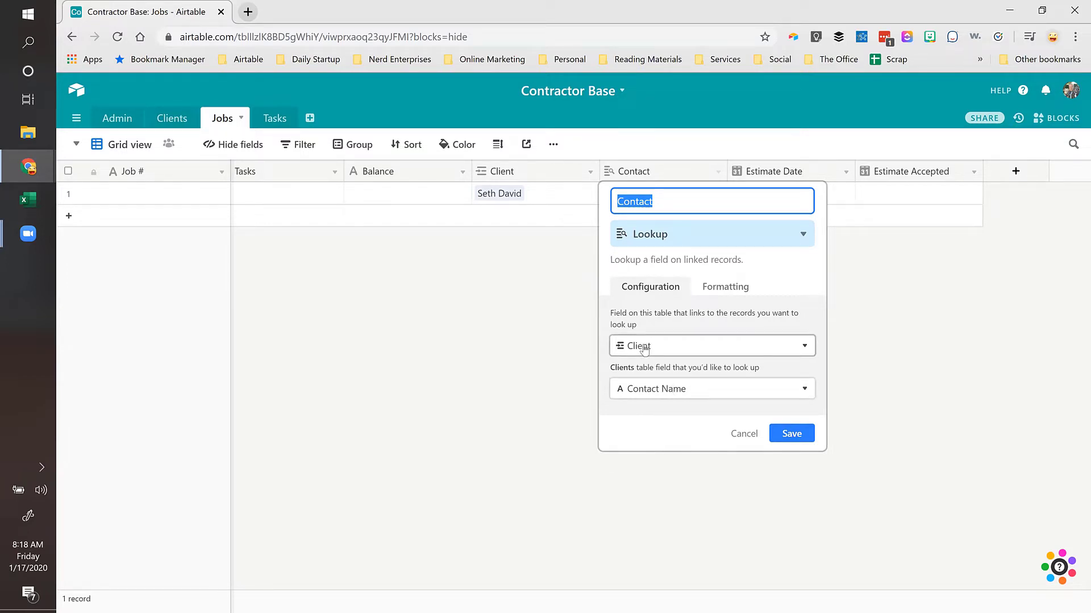
click(654, 390)
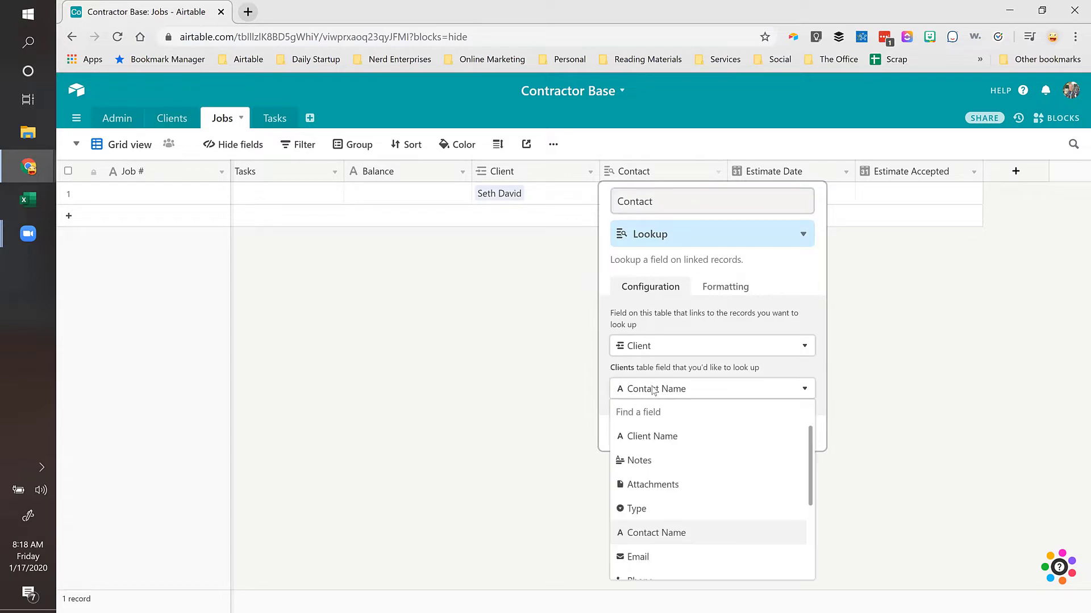
click(649, 534)
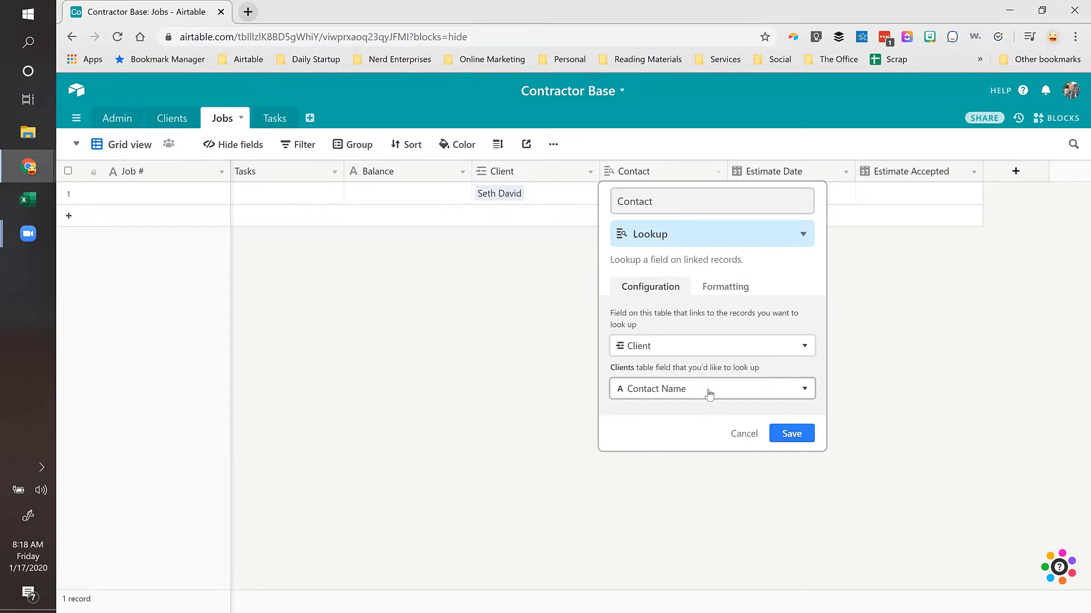
click(805, 432)
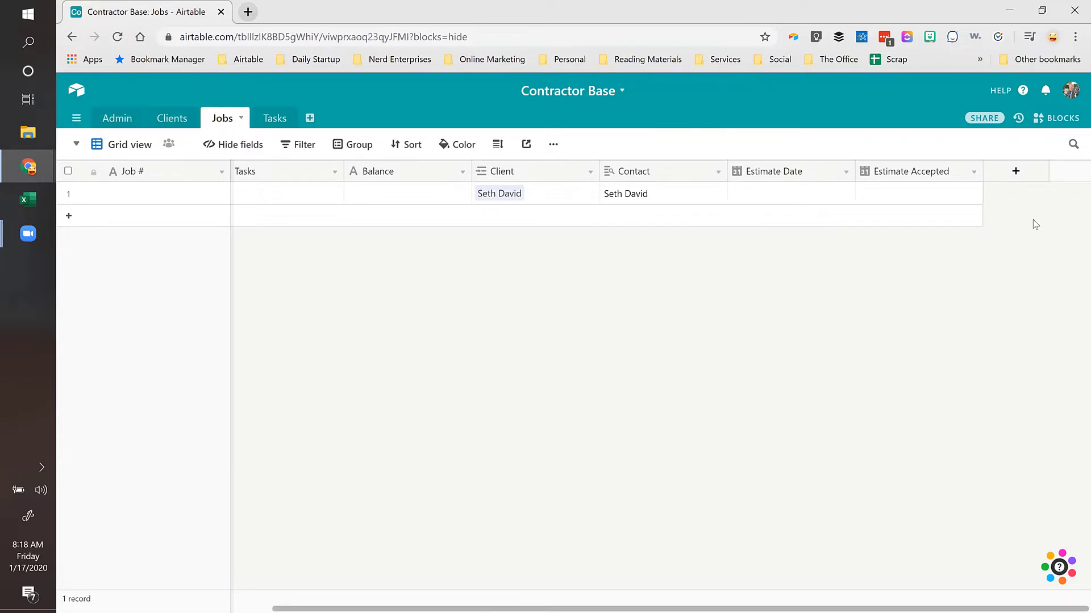
click(546, 194)
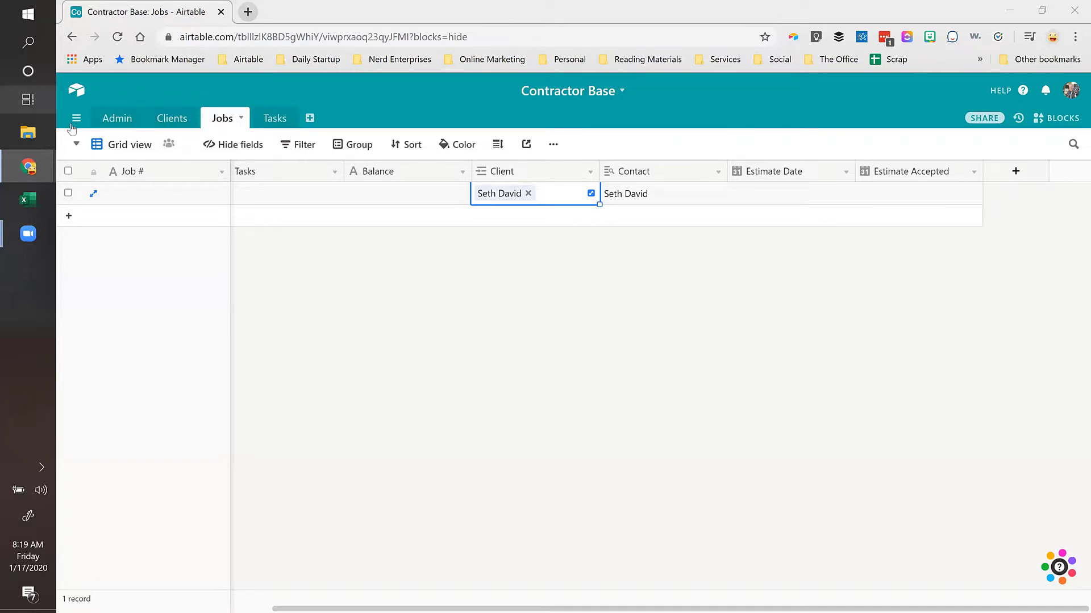
click(269, 118)
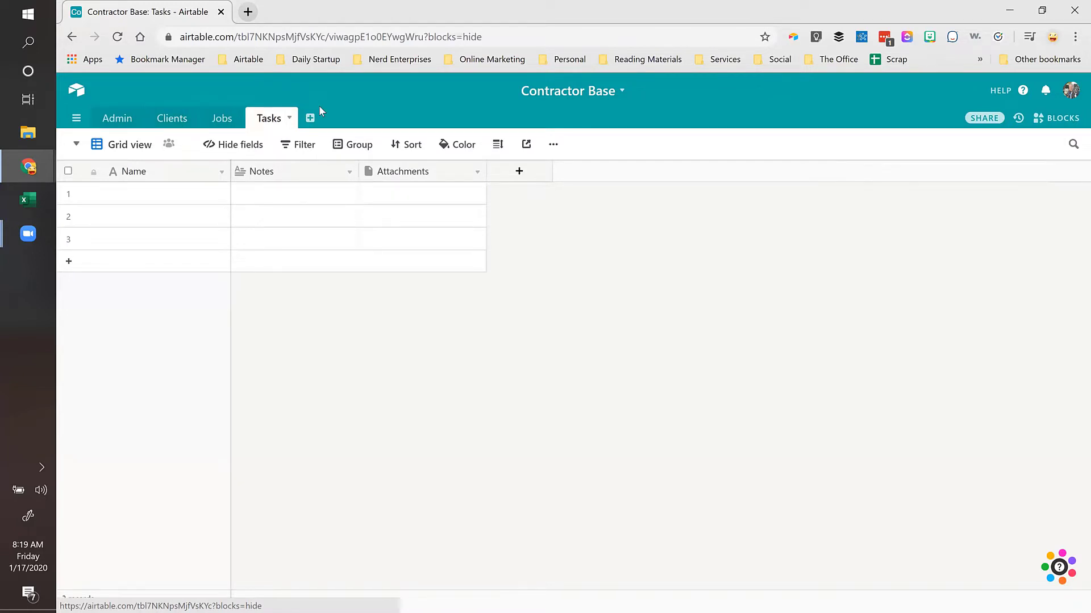
Step: Rename the Tasks table's Name field to Task
double_click(145, 172)
text(Task)
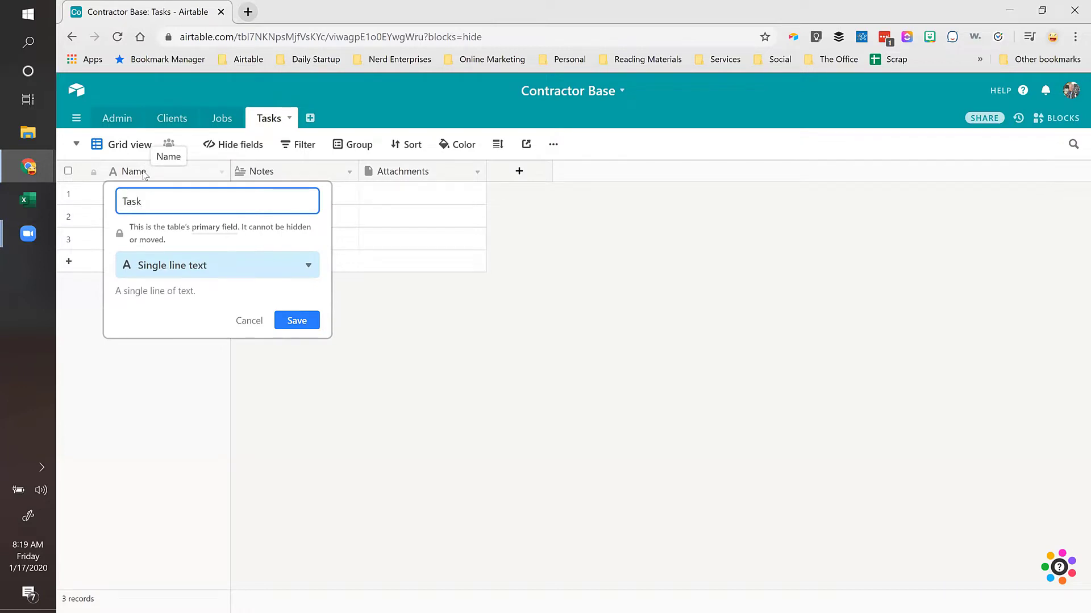
key(Return)
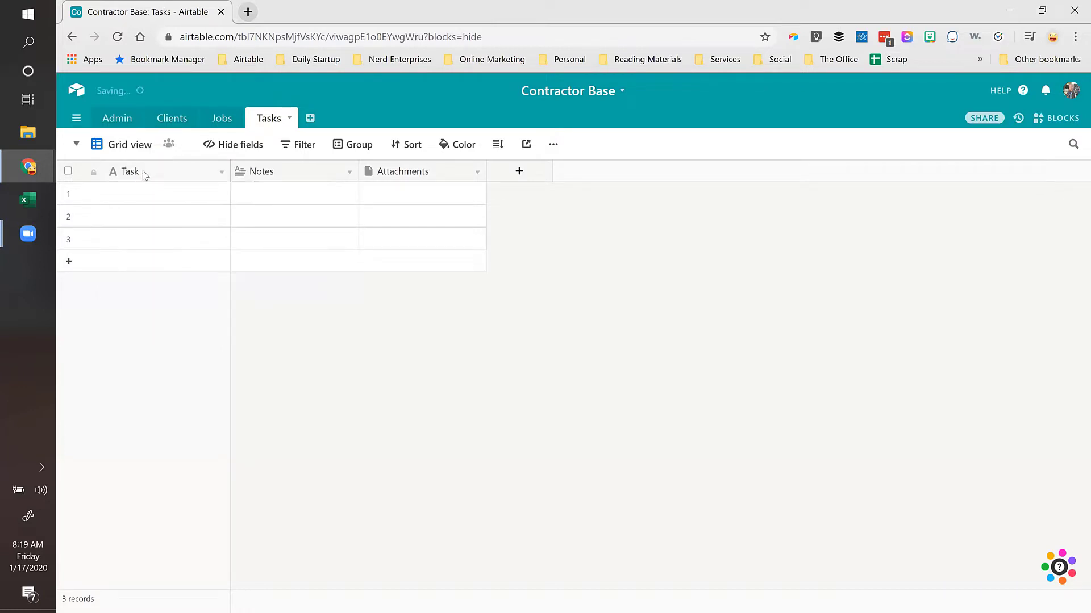
Step: Hide the Notes and Attachments fields
click(233, 145)
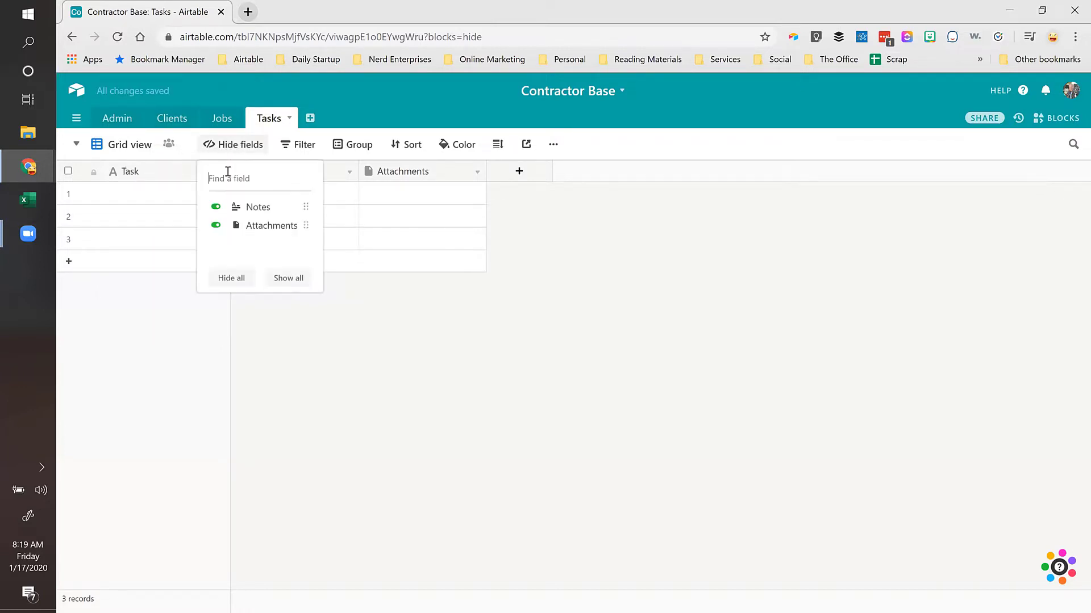
click(216, 207)
click(215, 226)
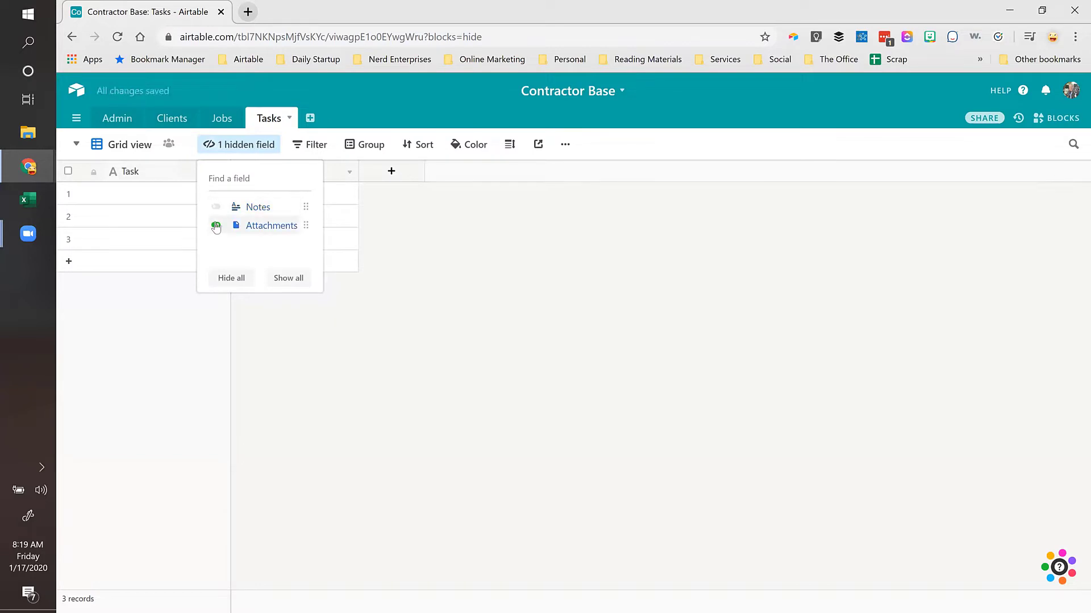
click(168, 193)
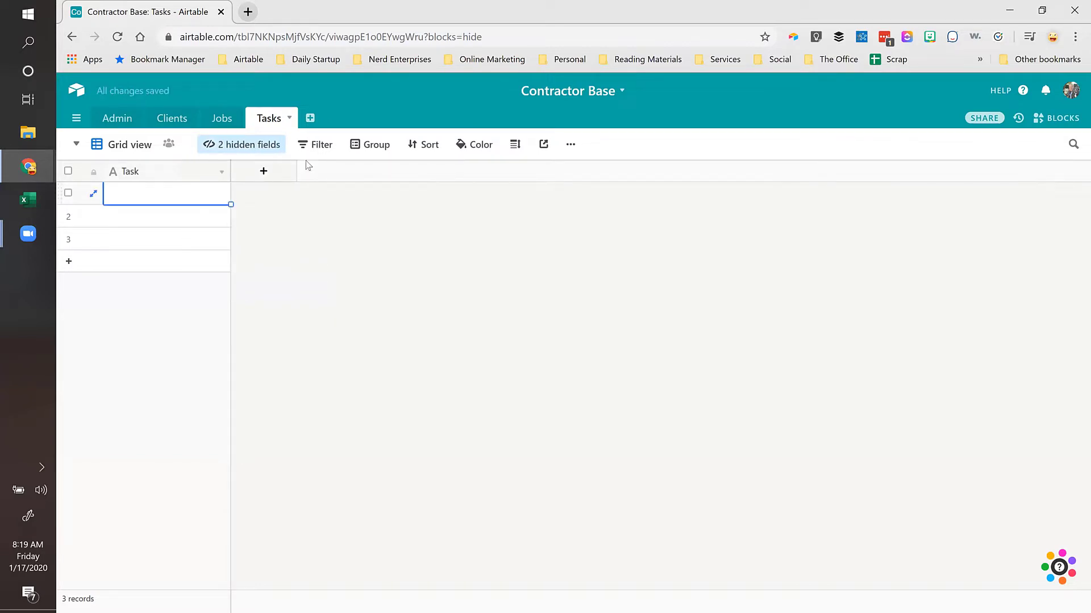
Step: Add a Job # field linking to records in the Jobs table
click(264, 171)
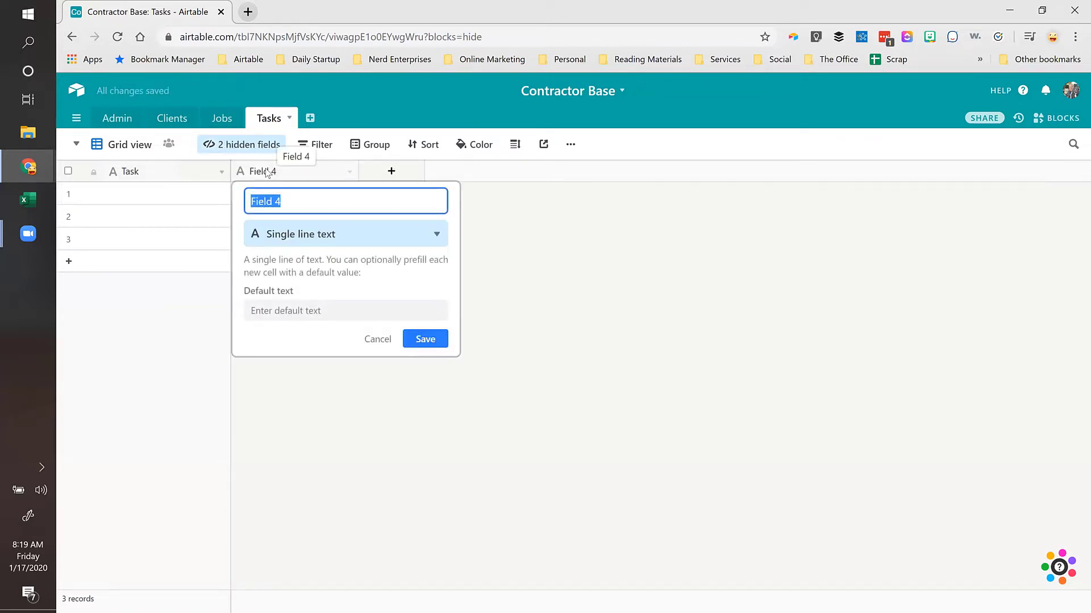
text(Job #)
click(341, 234)
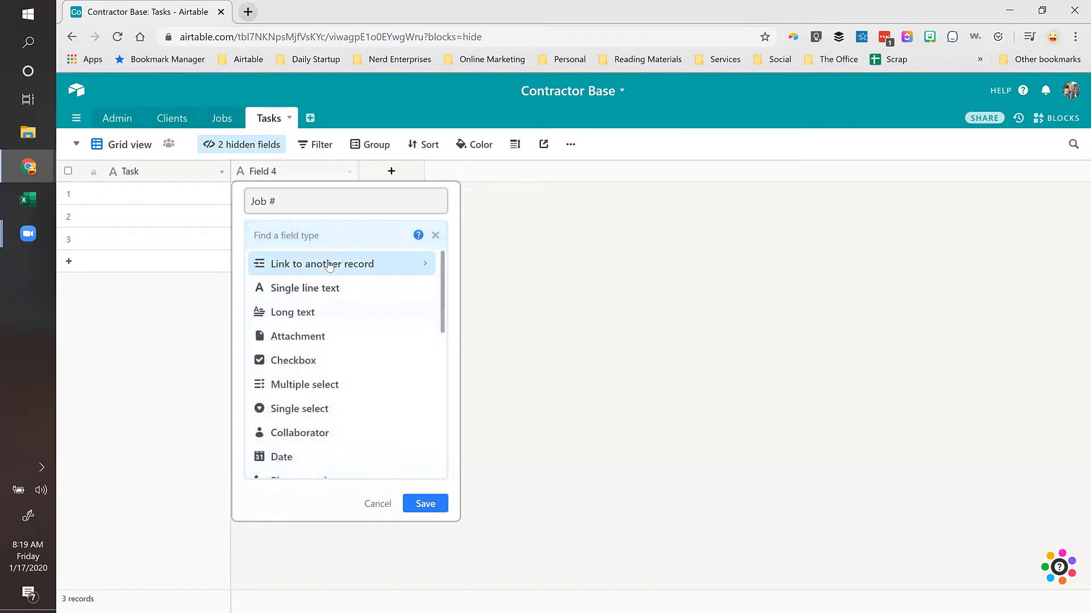
click(329, 264)
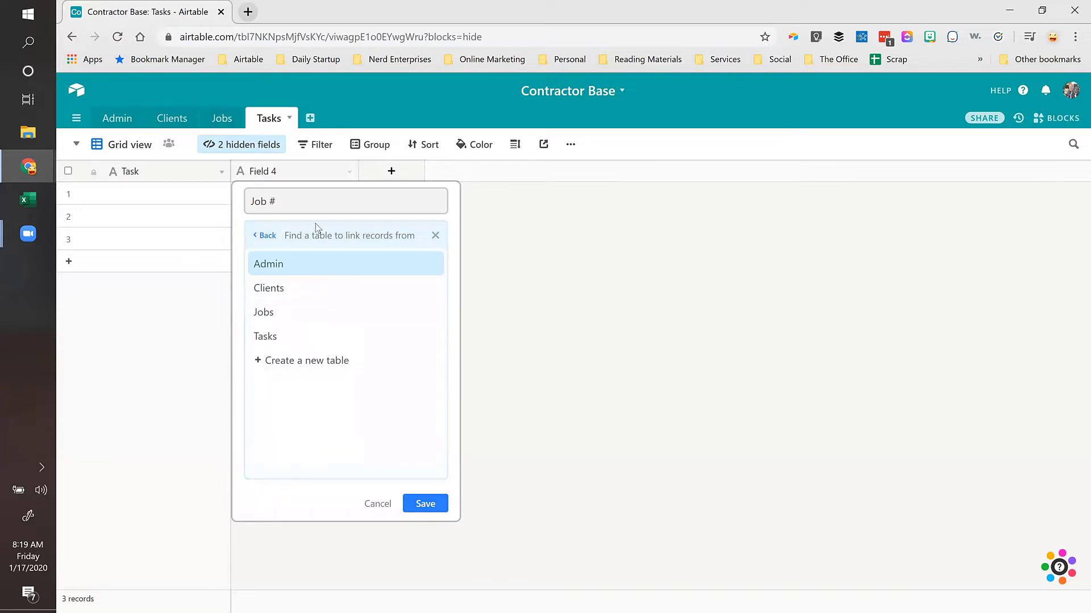
click(265, 312)
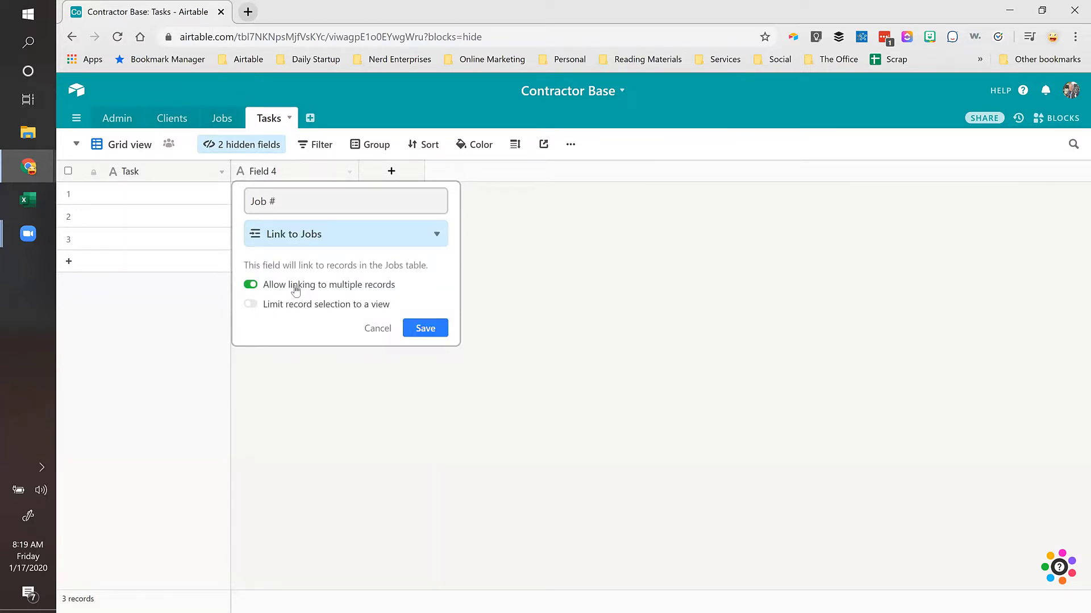
click(429, 328)
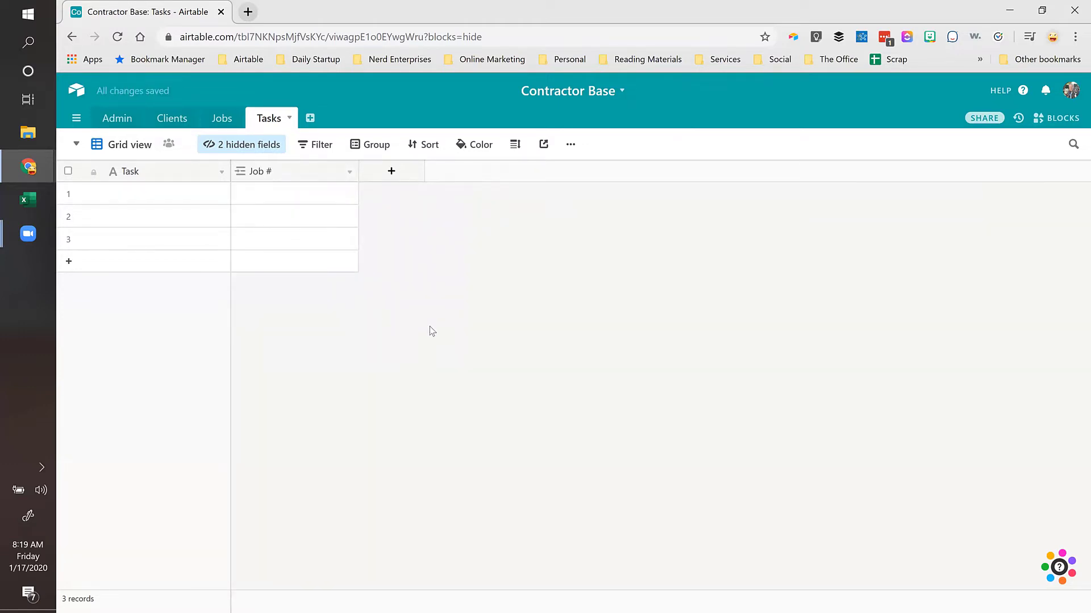
Step: Add a Line # number field with Integer format
click(394, 171)
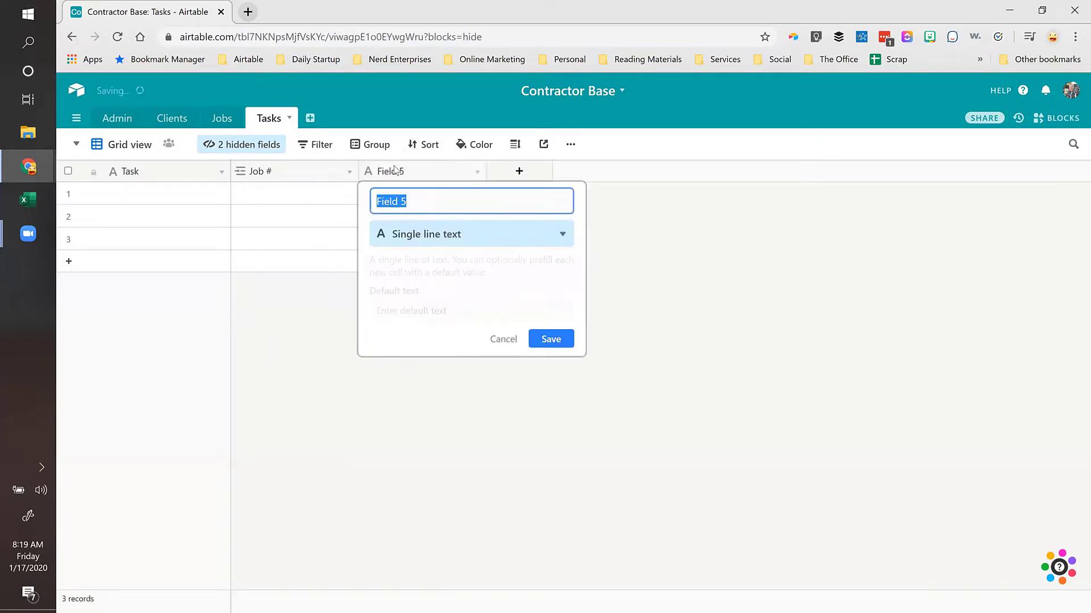
text(Line #)
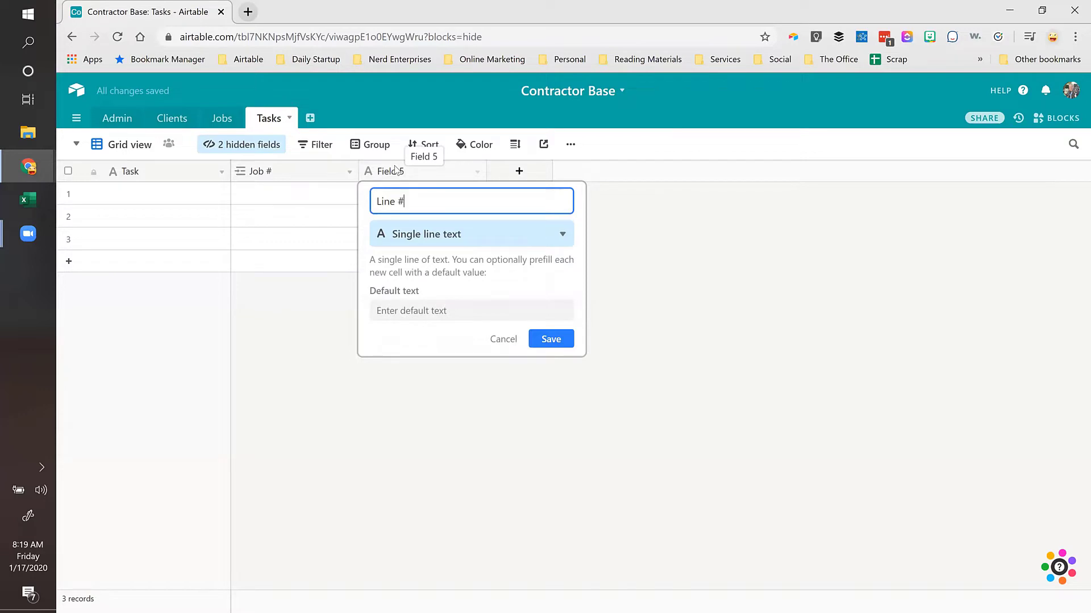
click(411, 234)
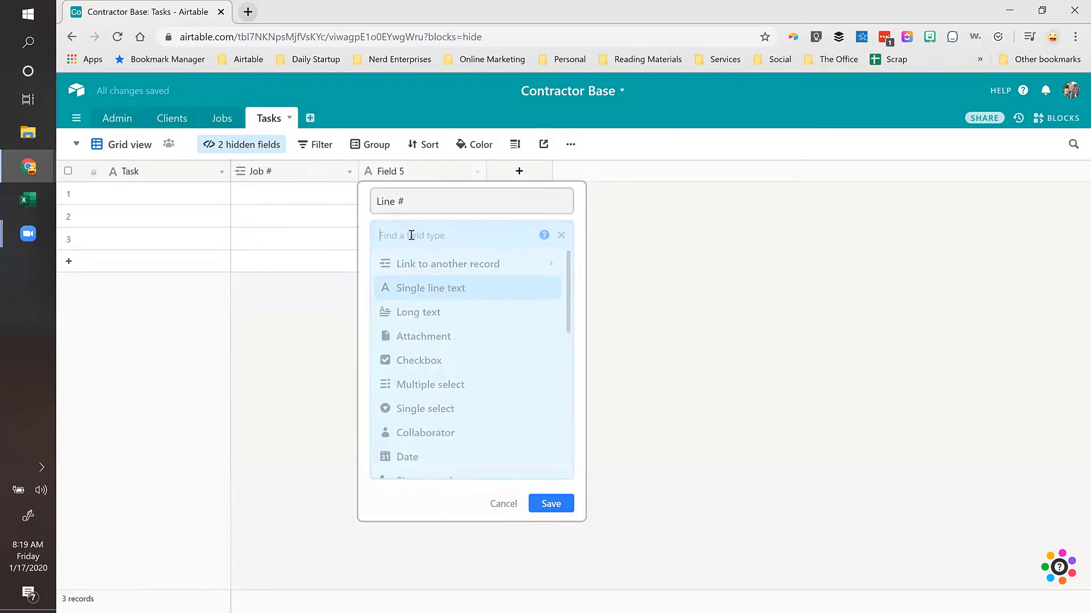
text(num)
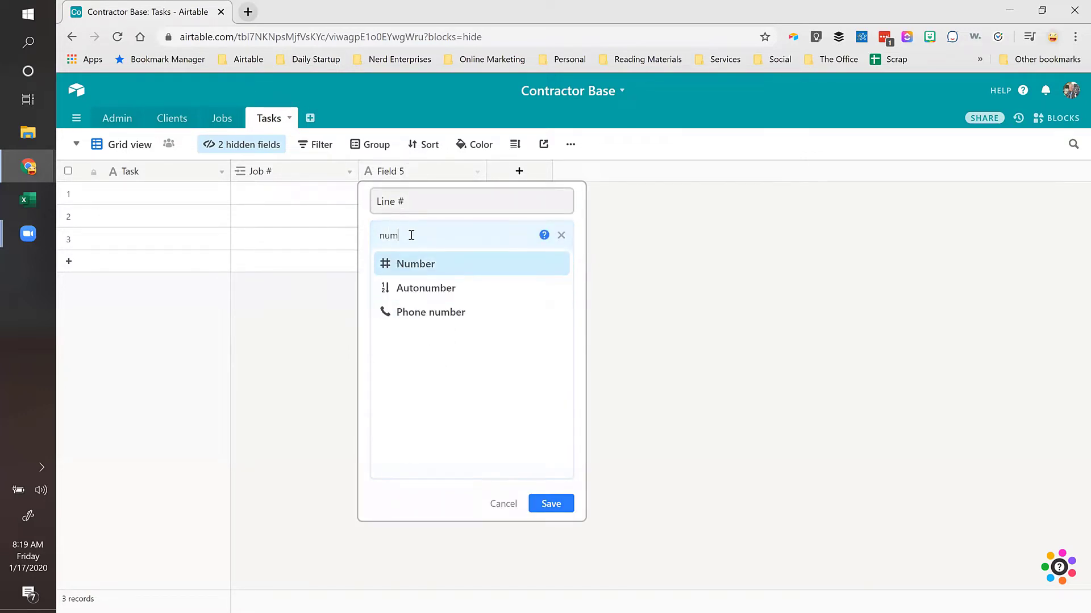
click(404, 265)
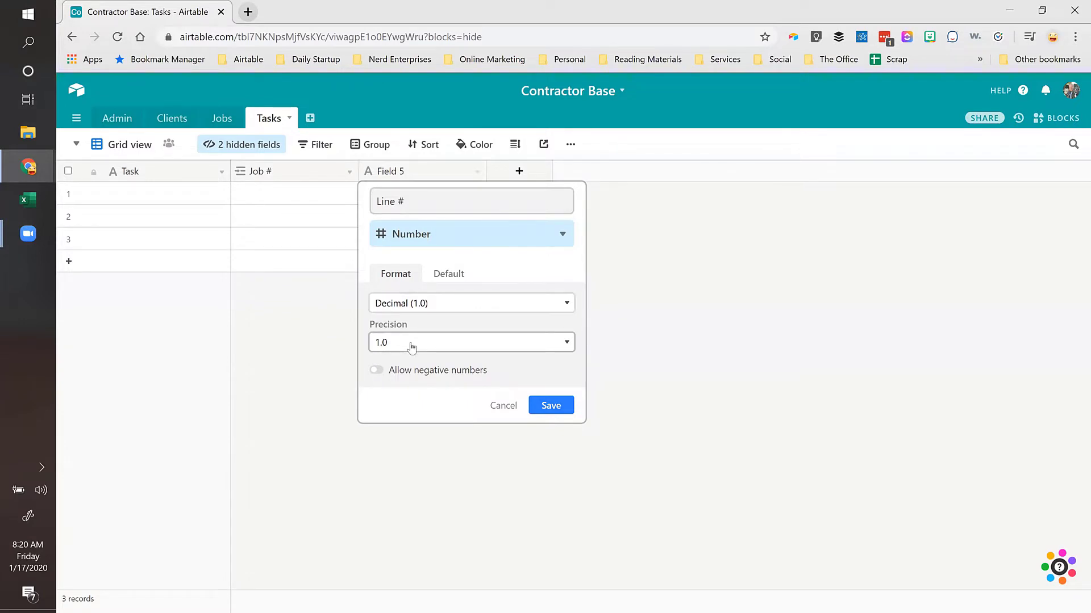
click(418, 303)
click(407, 347)
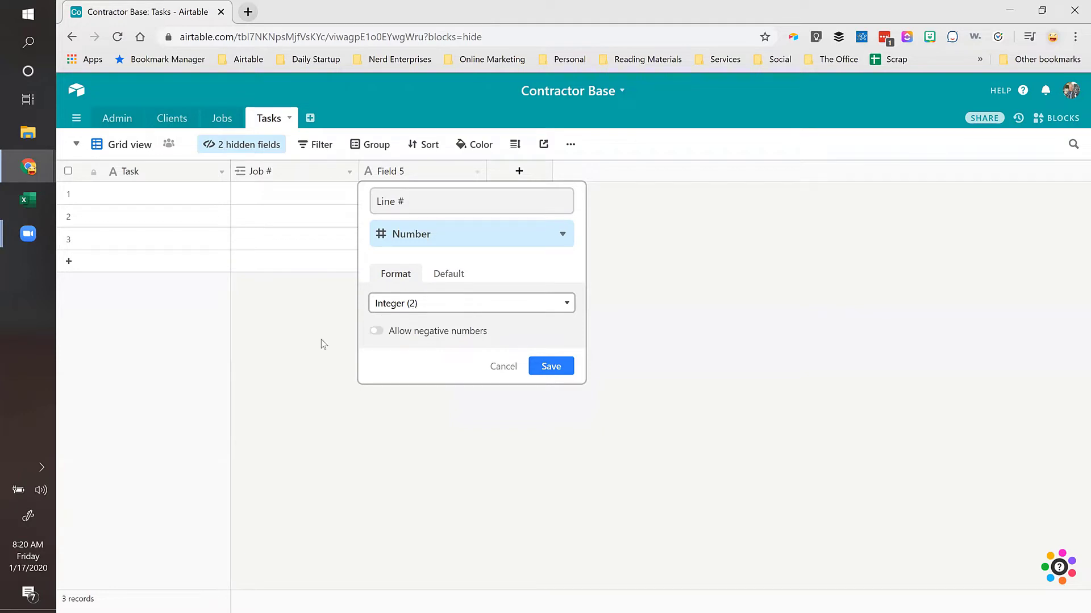
click(551, 367)
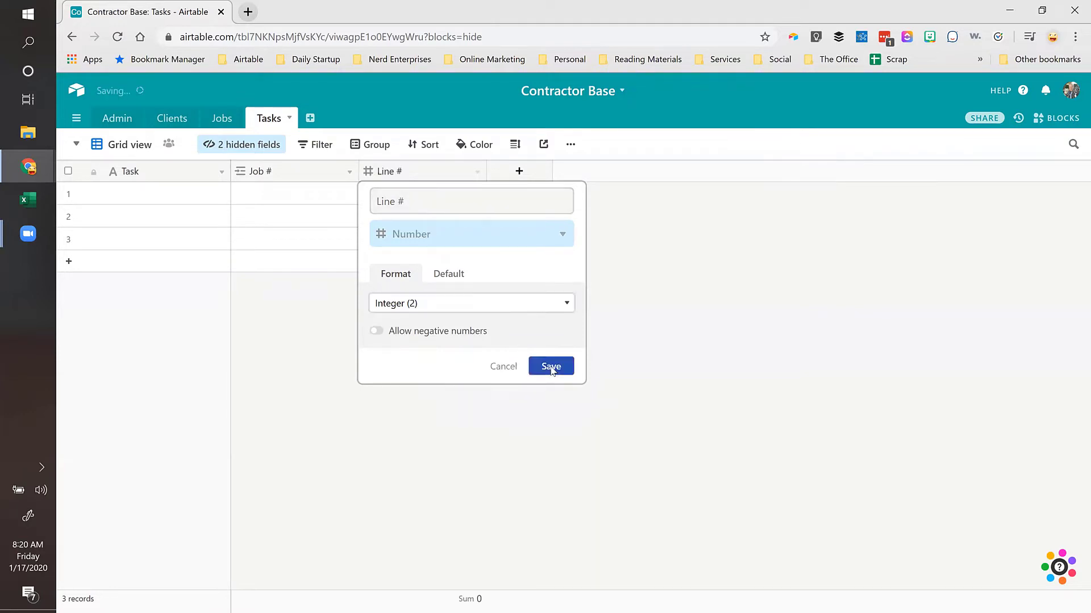
click(519, 171)
Step: Add a Description long-text field after Line # and widen its column
text(Descriptio)
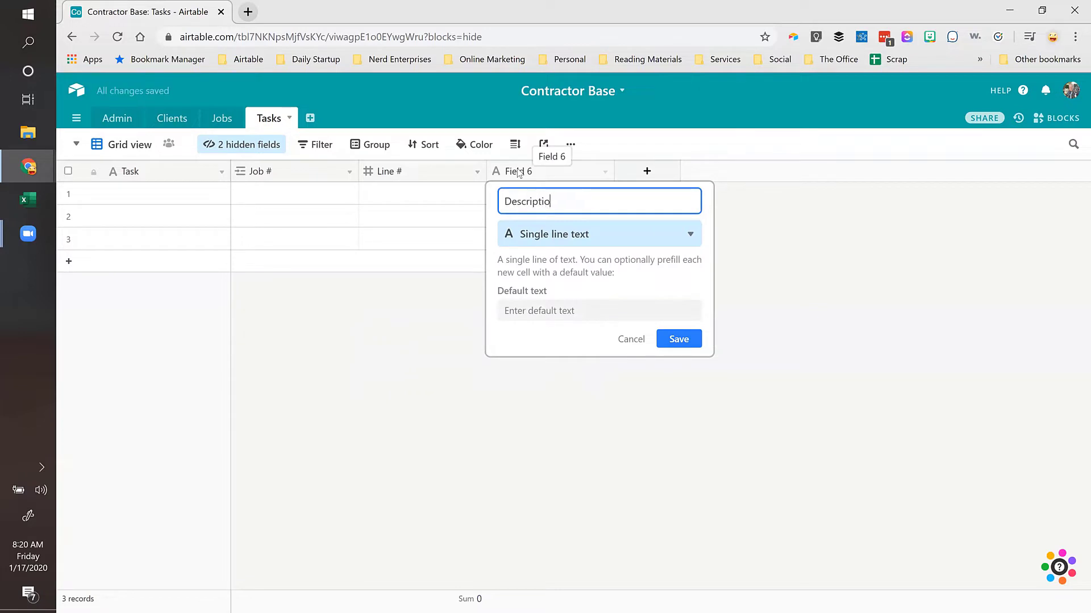
text(n)
click(533, 239)
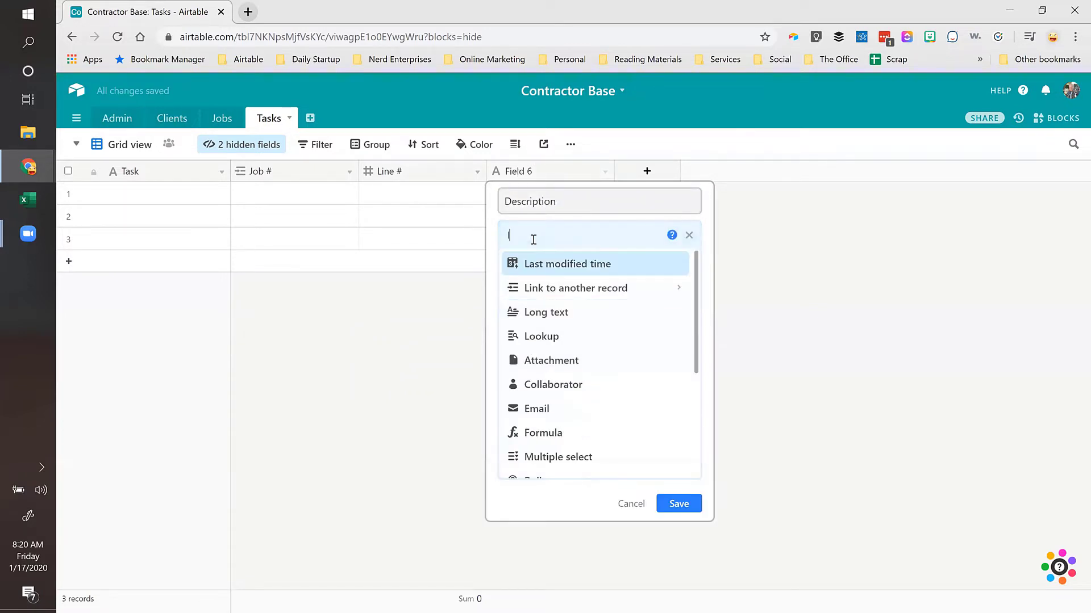
text(long)
click(535, 262)
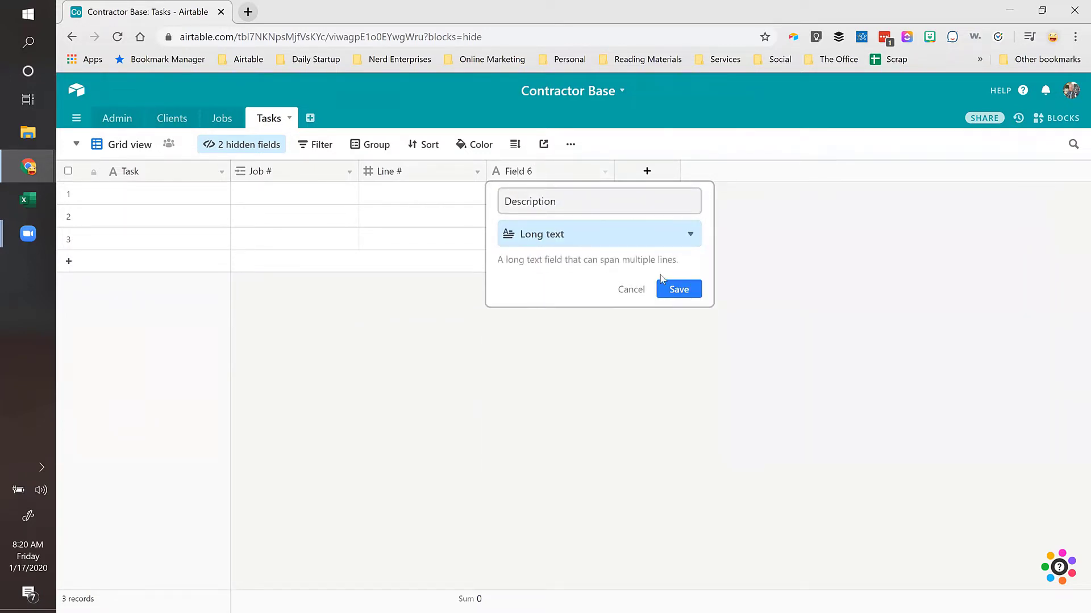
click(677, 288)
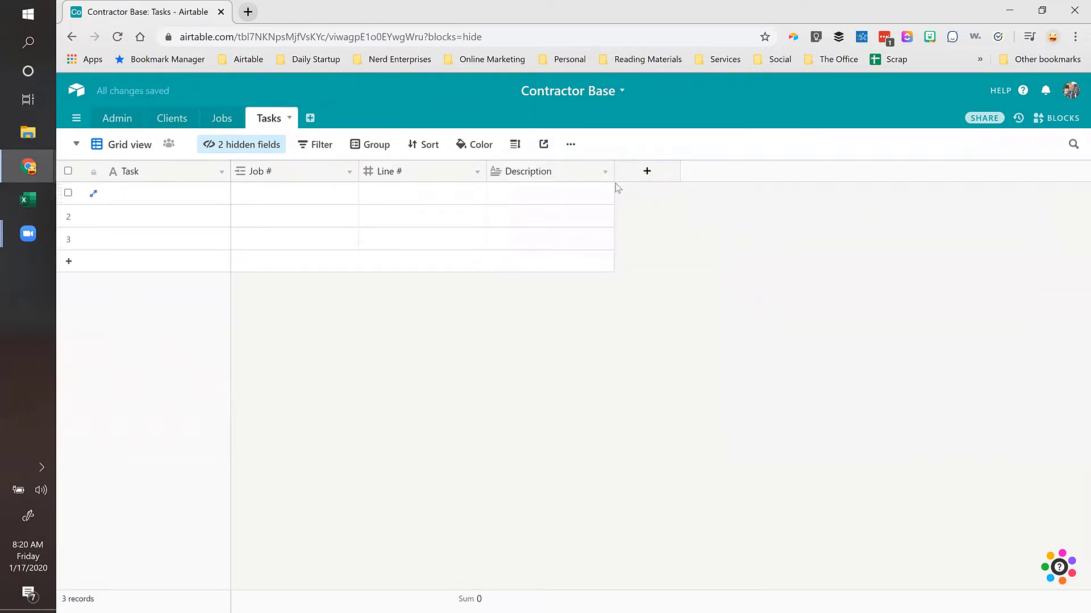
drag(613, 172, 669, 172)
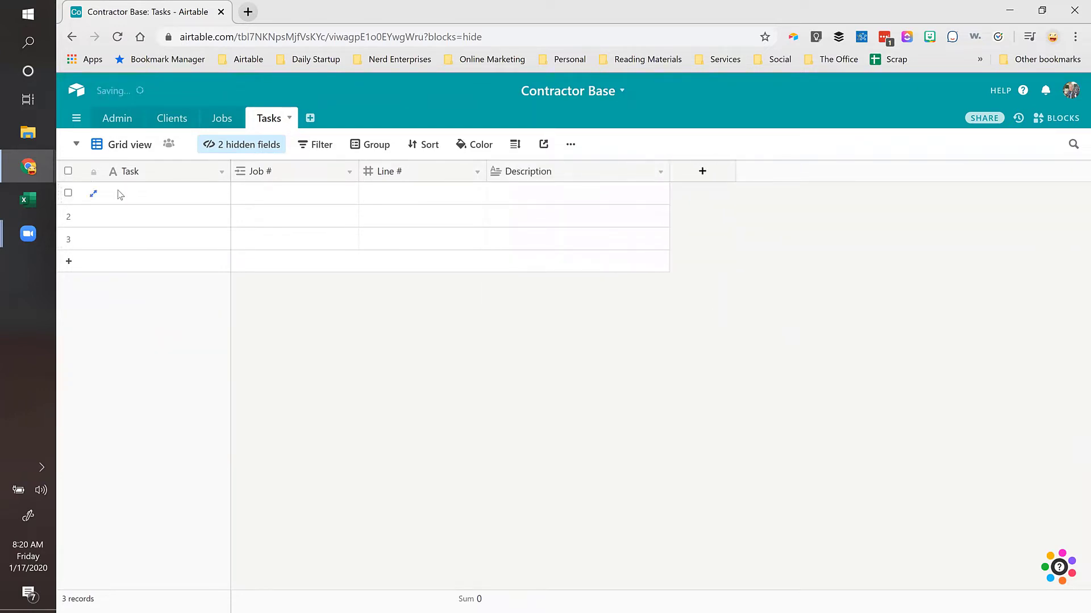
click(118, 193)
click(544, 195)
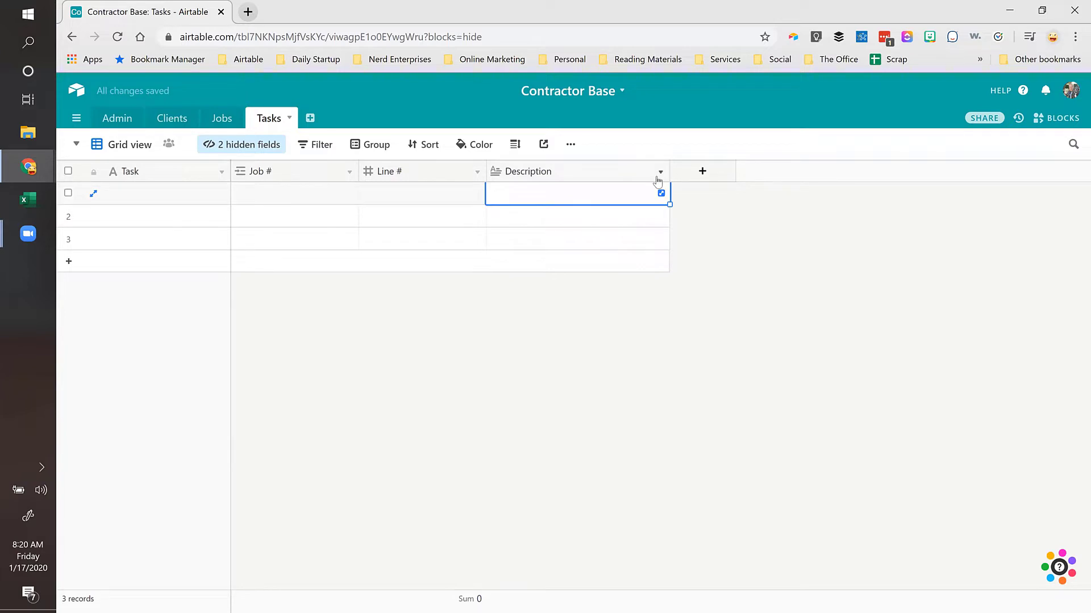
Step: Create a Type single-select field with options Labor, Labor - Change Order, Materials, Payments, Discount
click(705, 171)
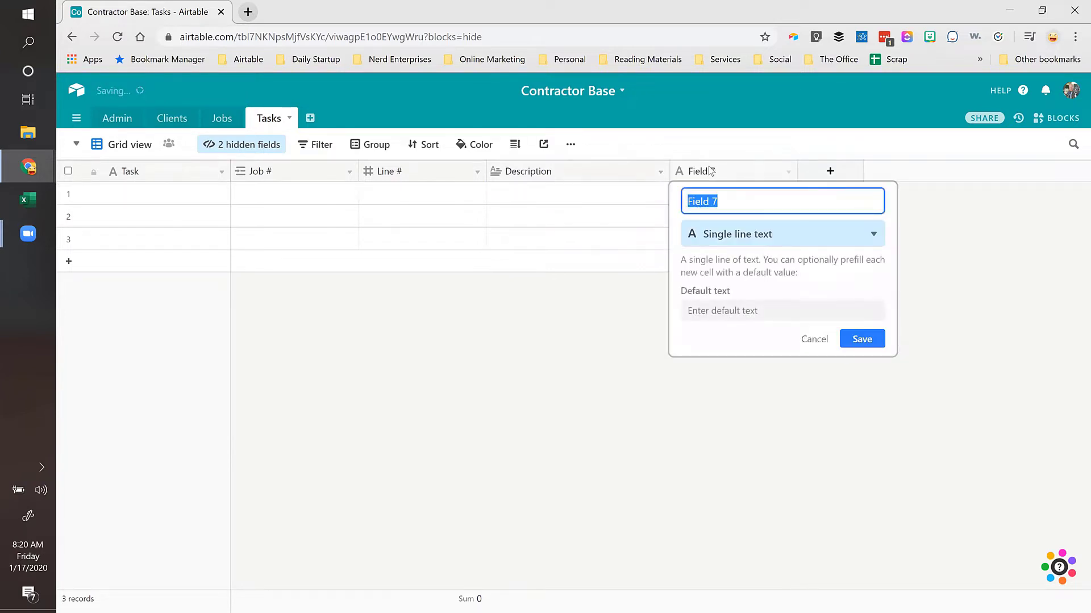
text(Type)
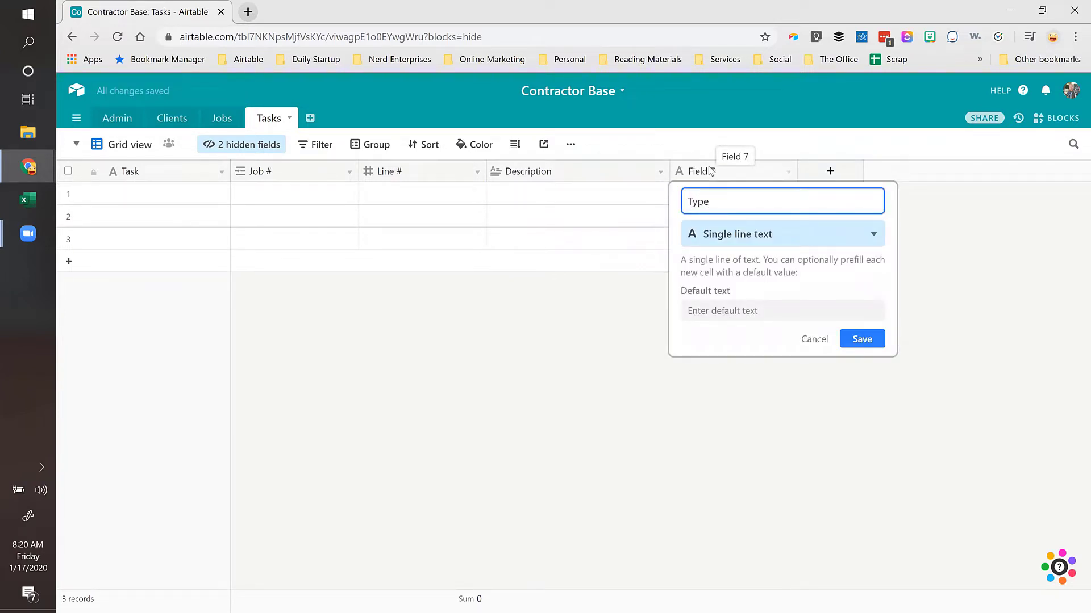
click(729, 234)
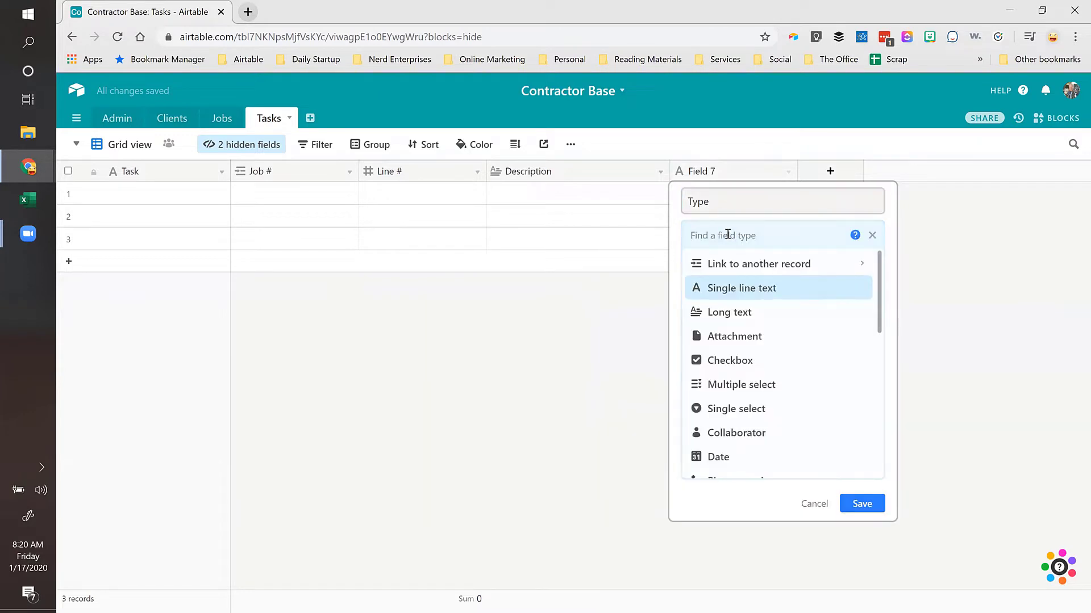
click(720, 409)
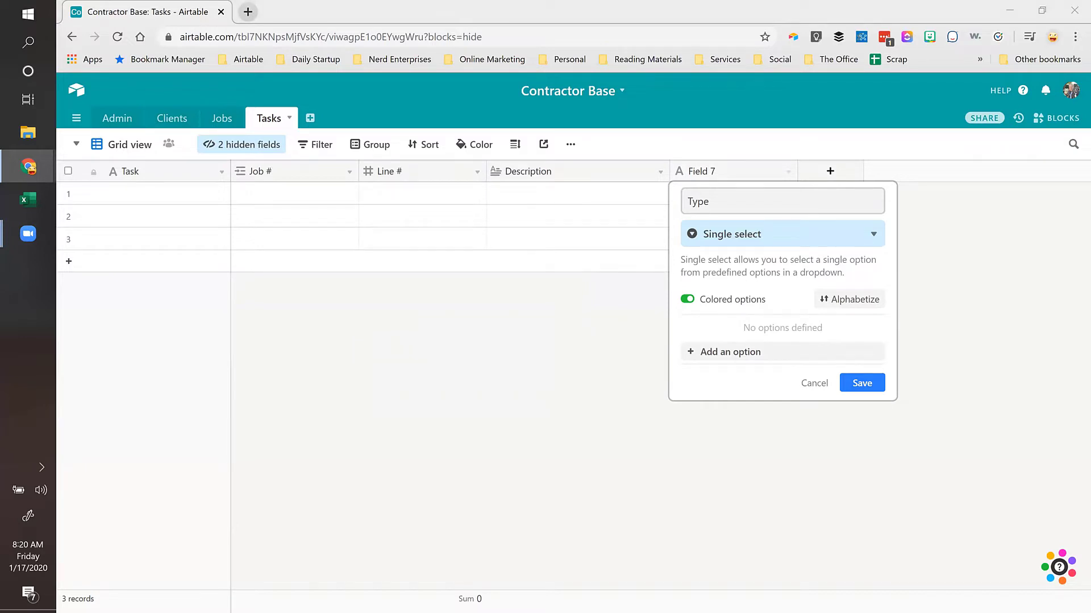
click(727, 352)
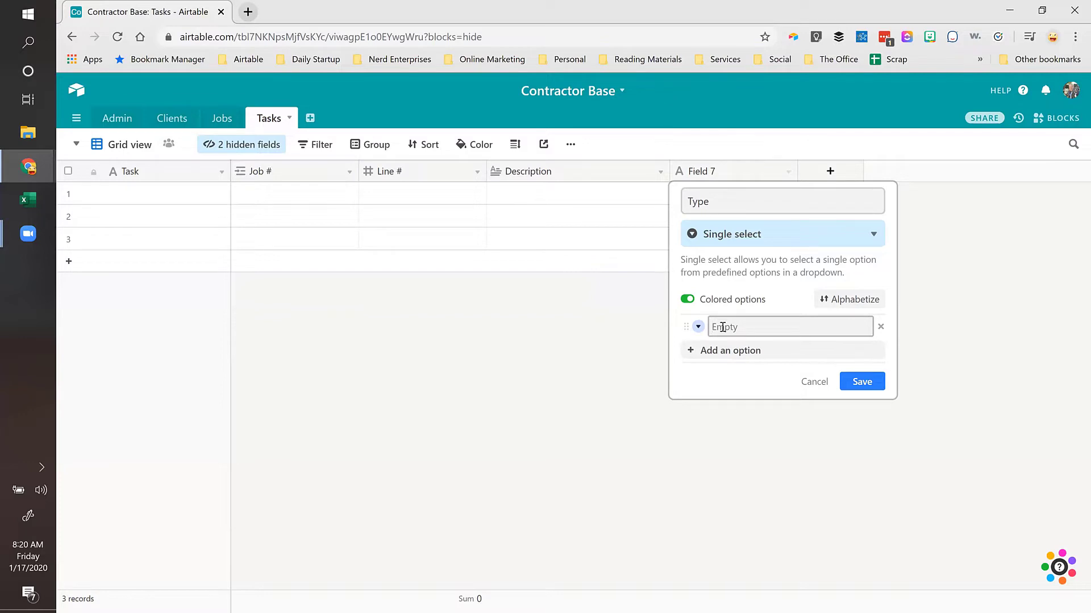
text(Labor)
key(Return)
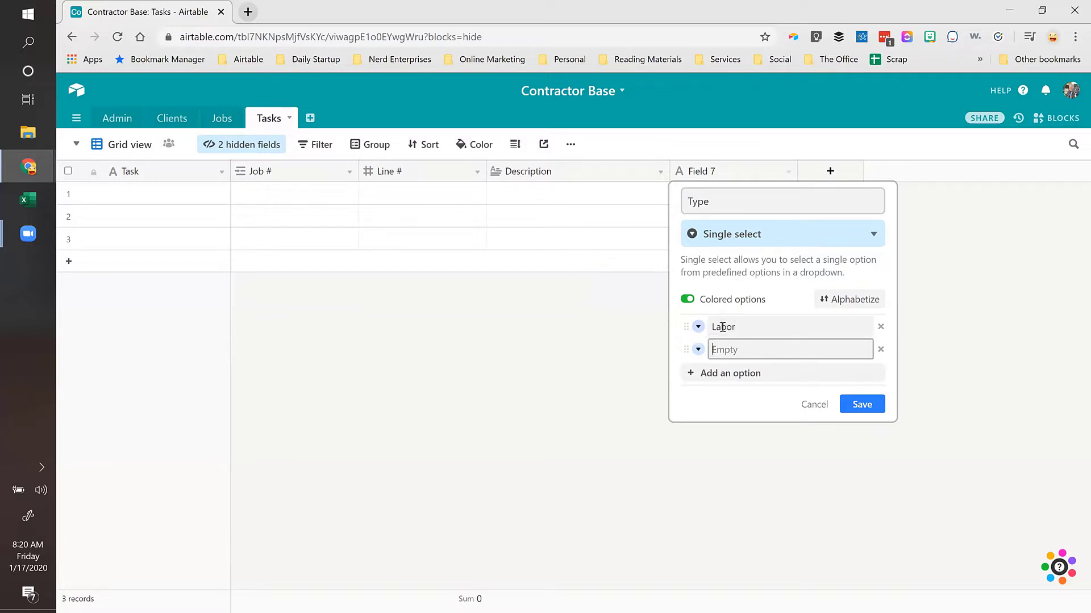
text(Labor - Change Order)
key(Return)
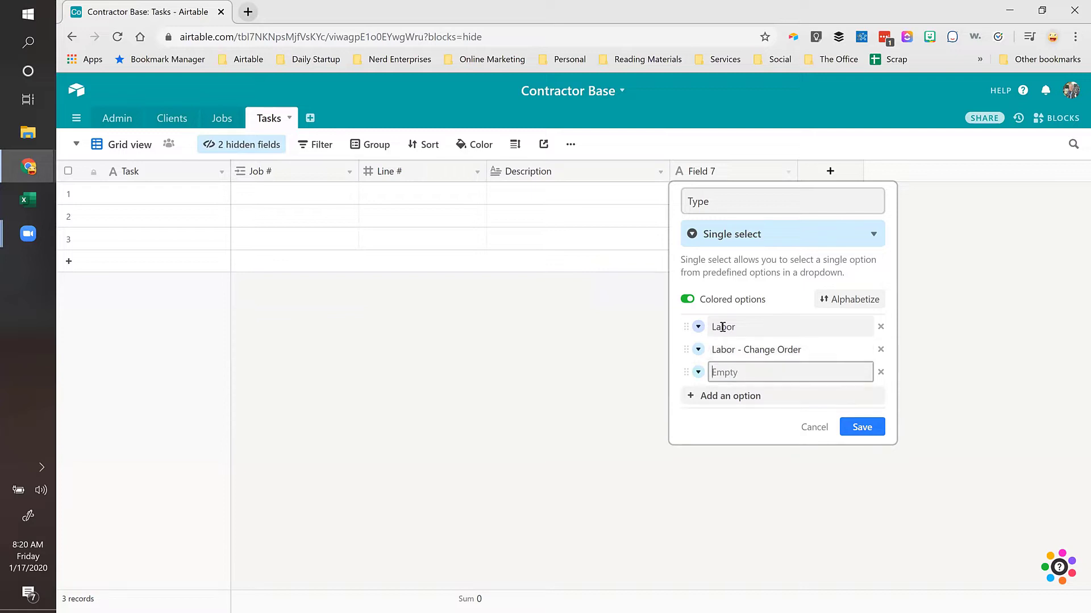
text(Materials)
key(Return)
text(Payments)
key(Return)
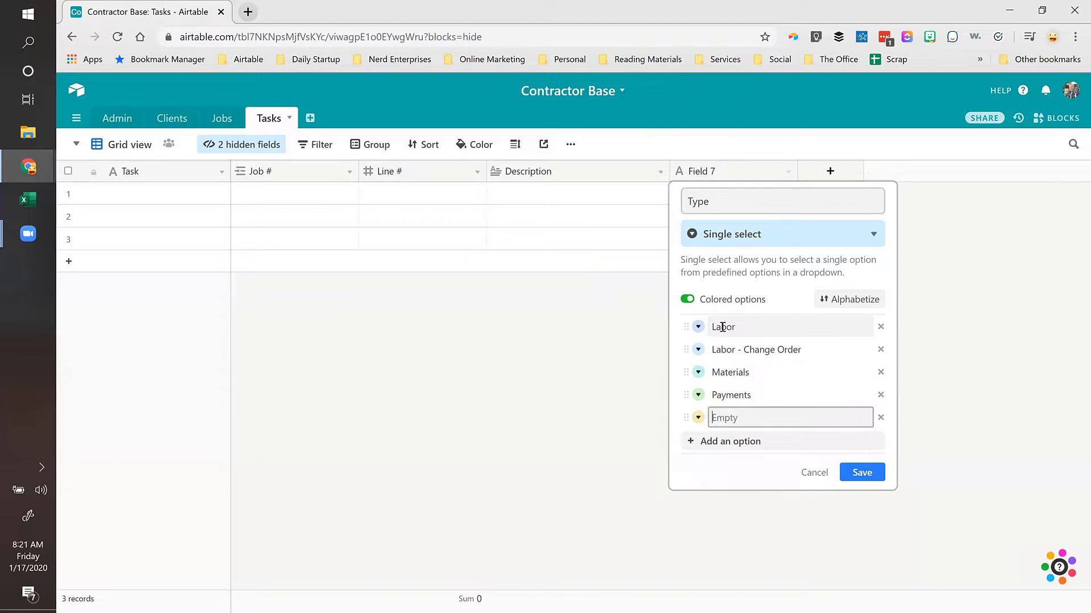
text(Discount)
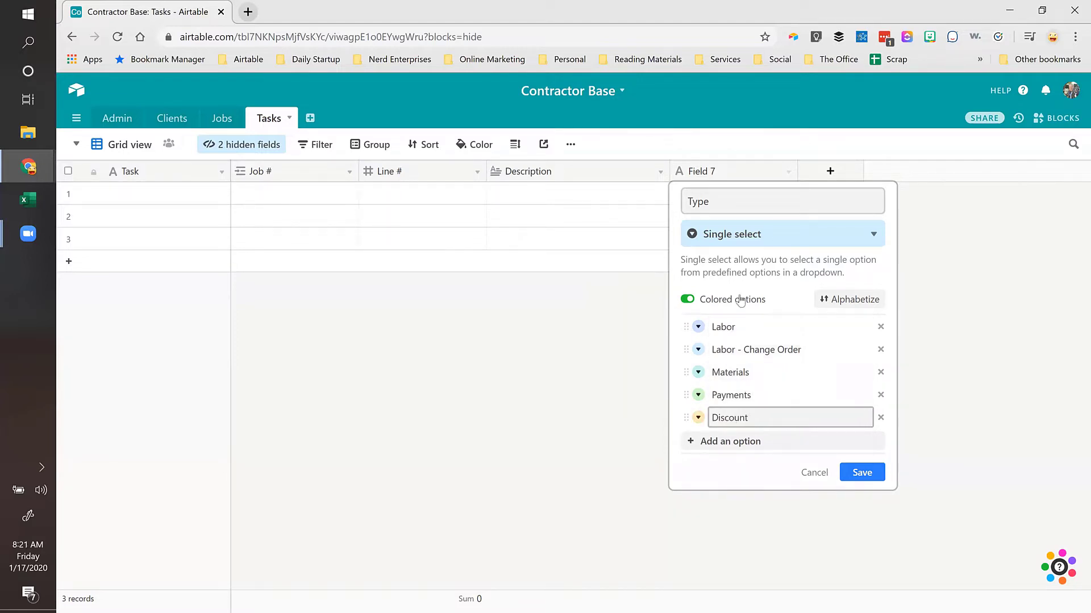
Step: Colour the options dark orange, blue, light teal, red and dark blue, and save
click(699, 328)
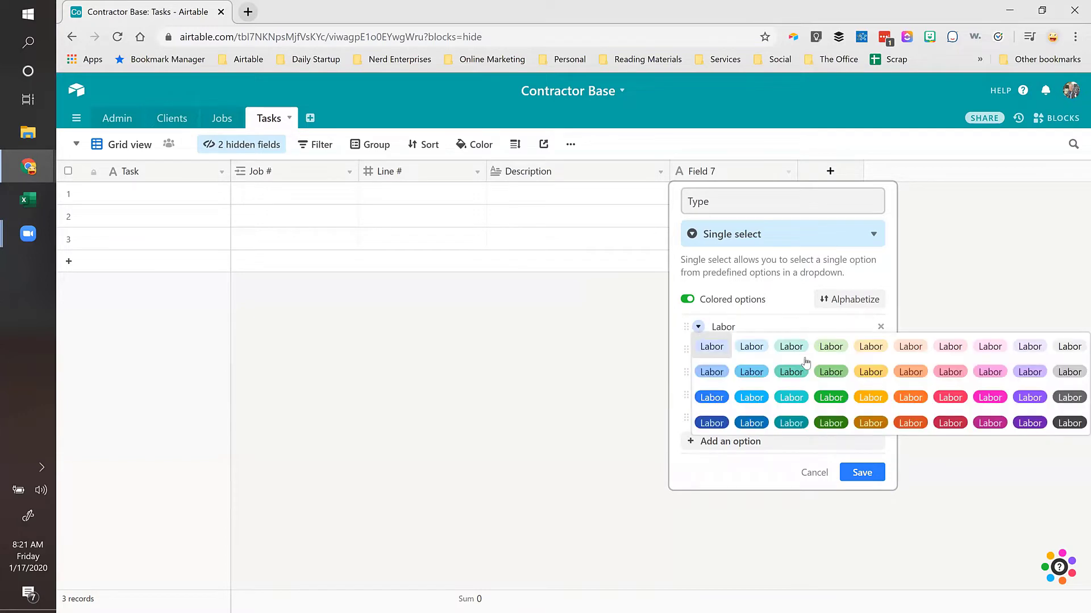
click(909, 419)
click(698, 351)
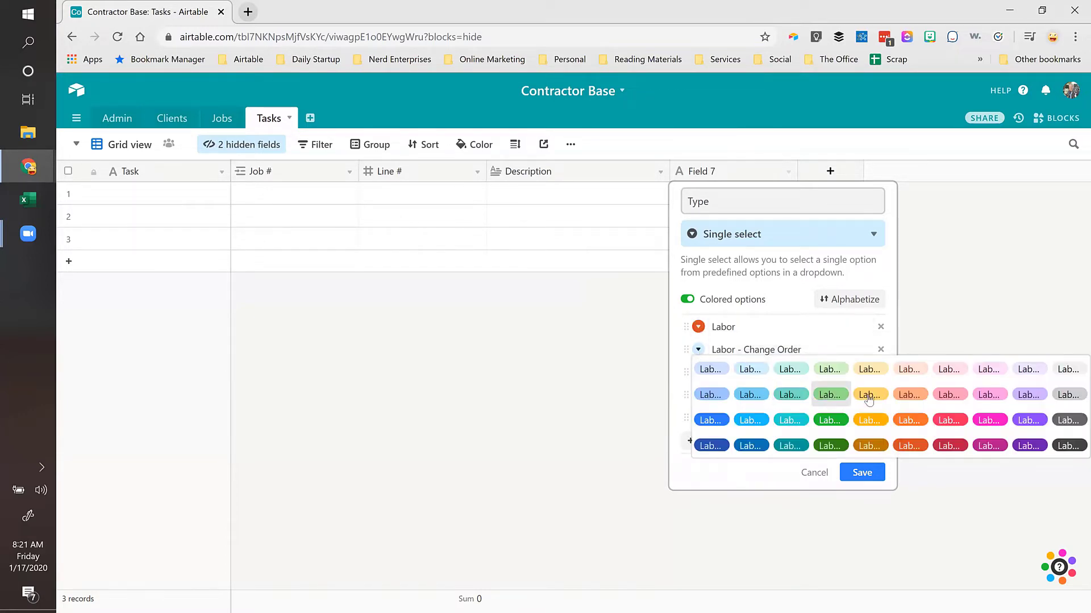
click(750, 421)
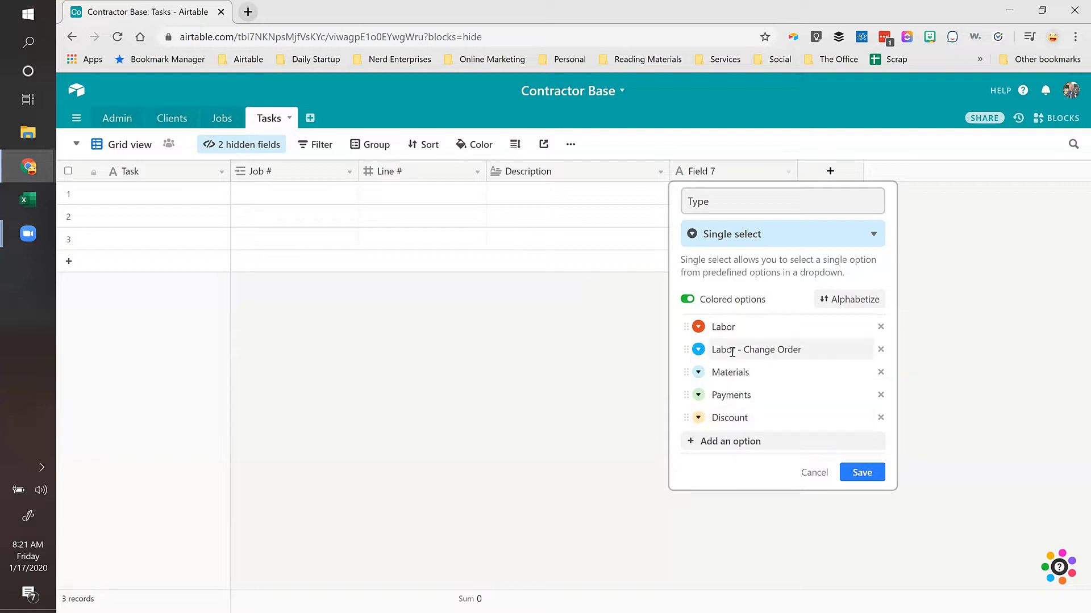
click(699, 373)
click(790, 393)
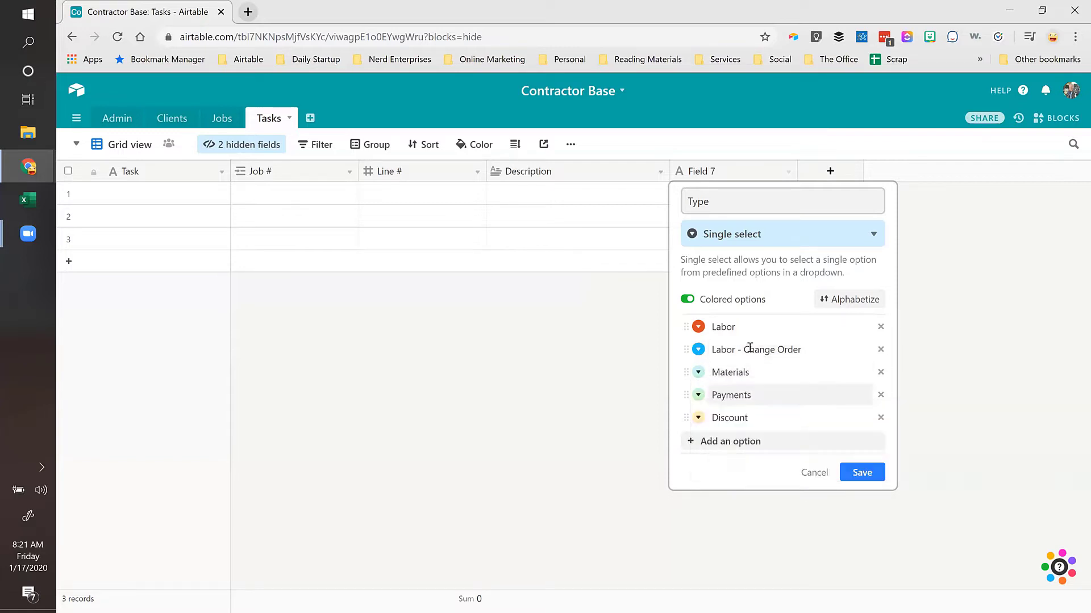
click(698, 396)
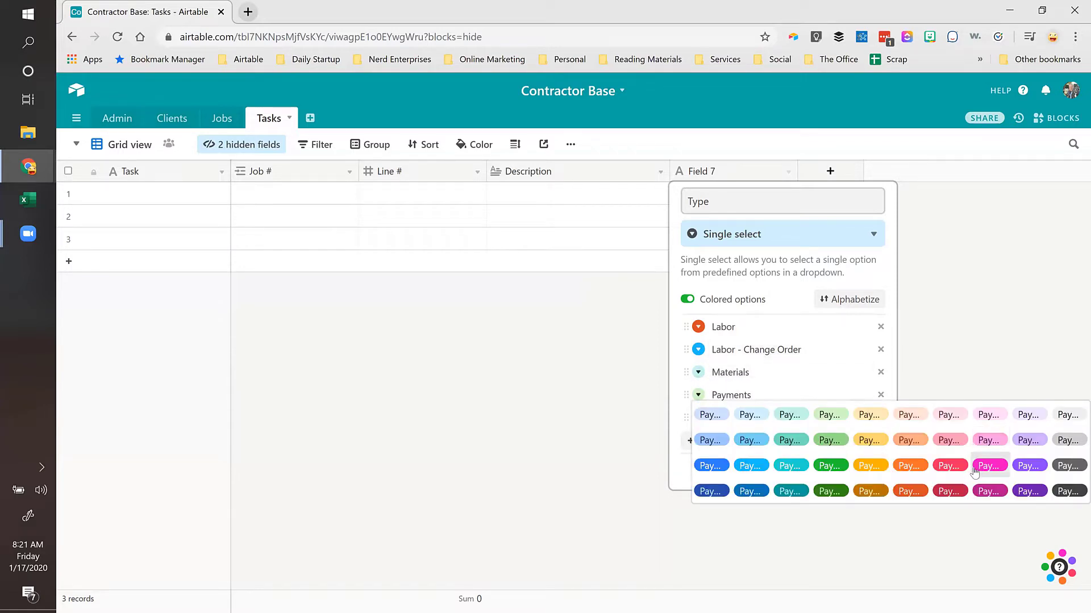
click(960, 468)
click(699, 417)
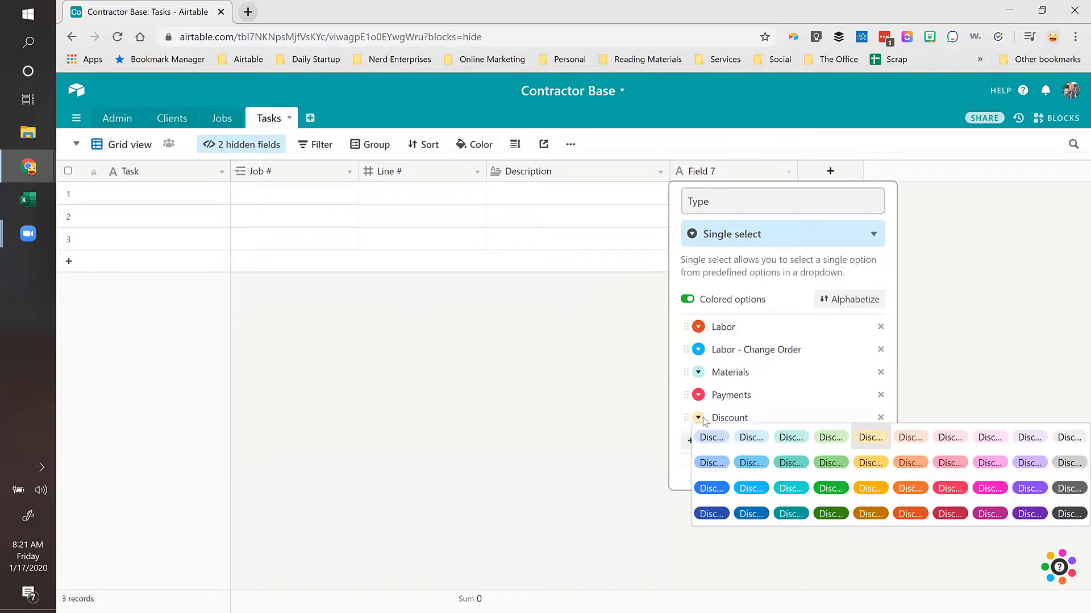
click(753, 517)
click(859, 472)
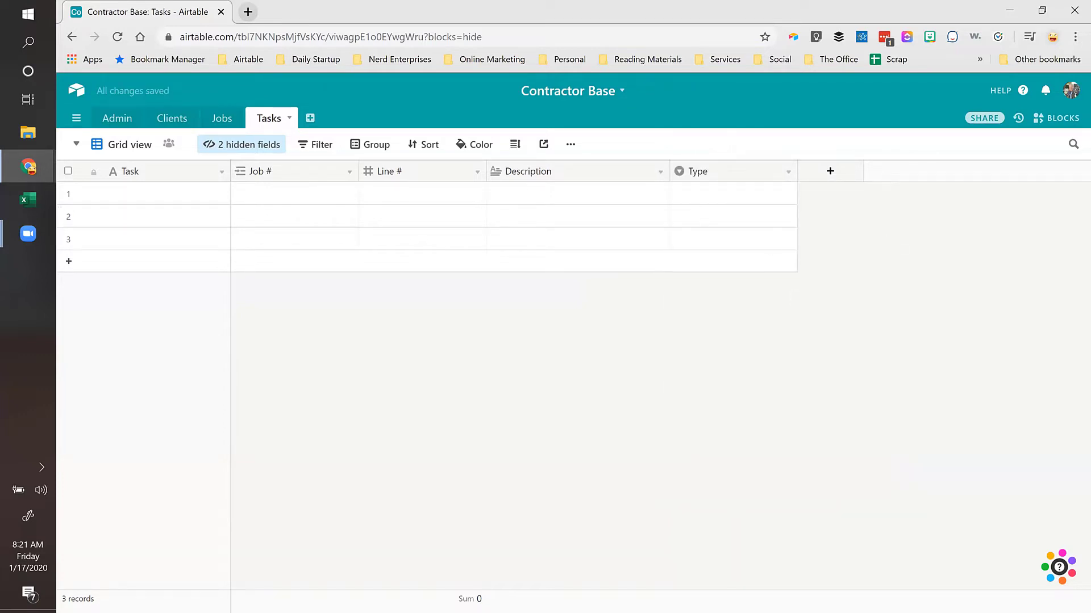
Step: Add an Amount currency field in dollars that allows negative numbers
click(829, 171)
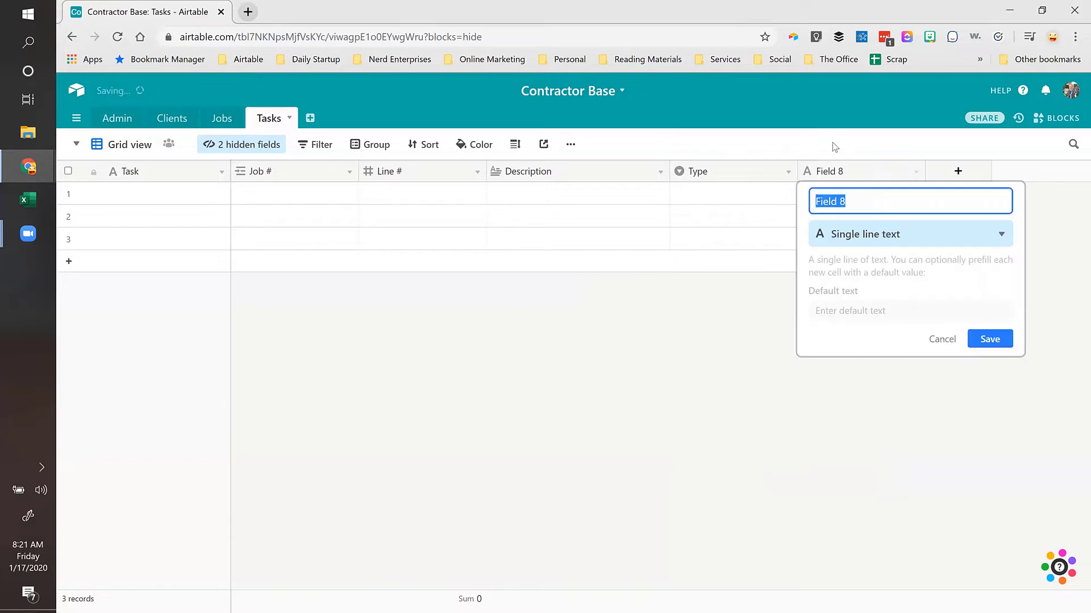
text(Amount)
click(917, 236)
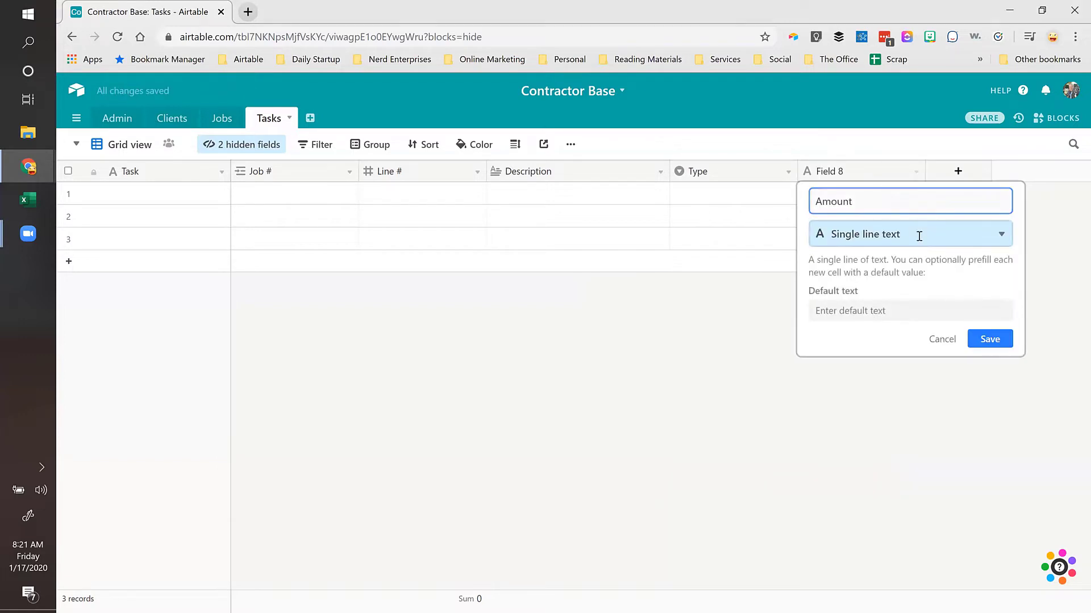
text(curr)
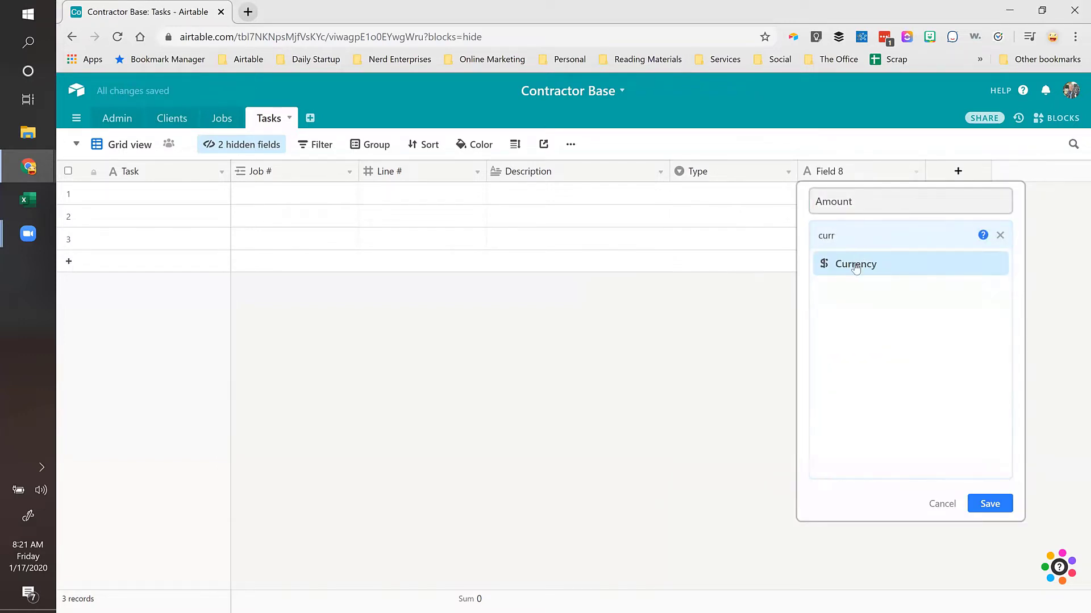
click(856, 265)
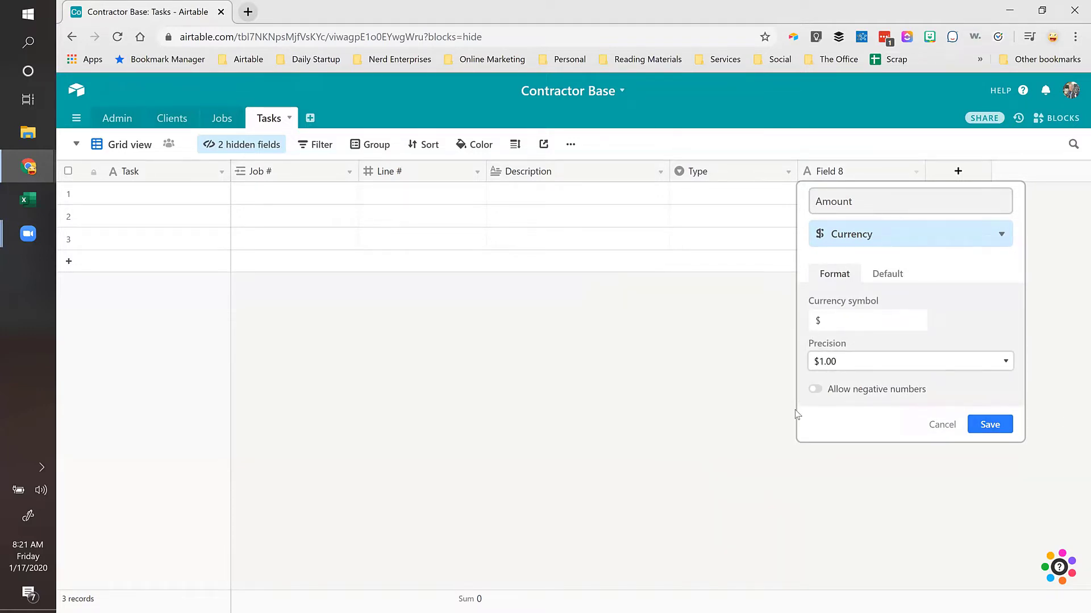
click(816, 392)
click(998, 432)
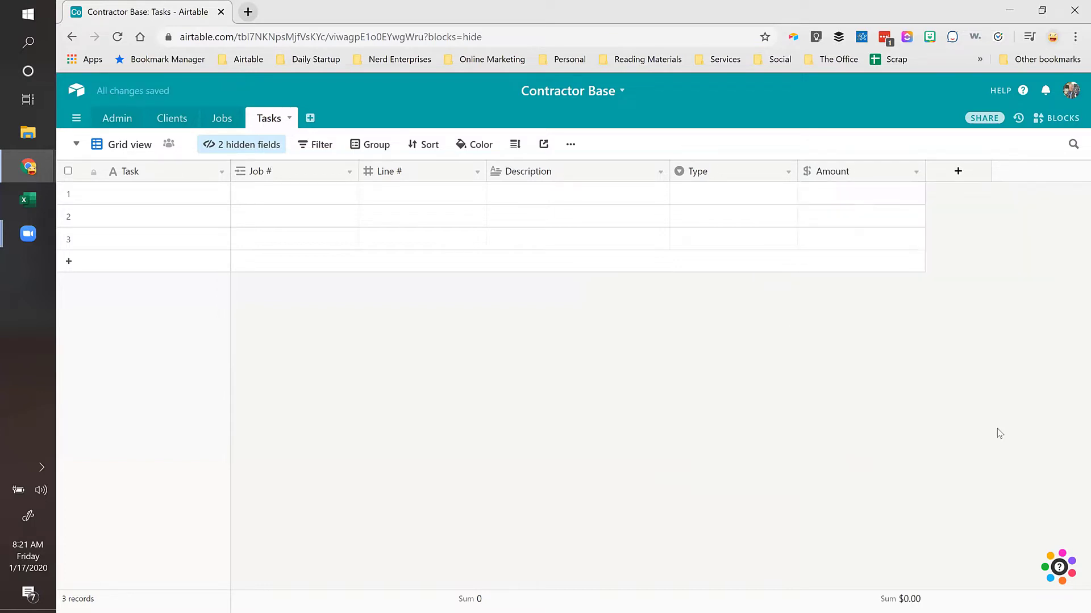
Step: Unhide Notes and Attachments and move them to the end of the field order, after Amount
click(242, 145)
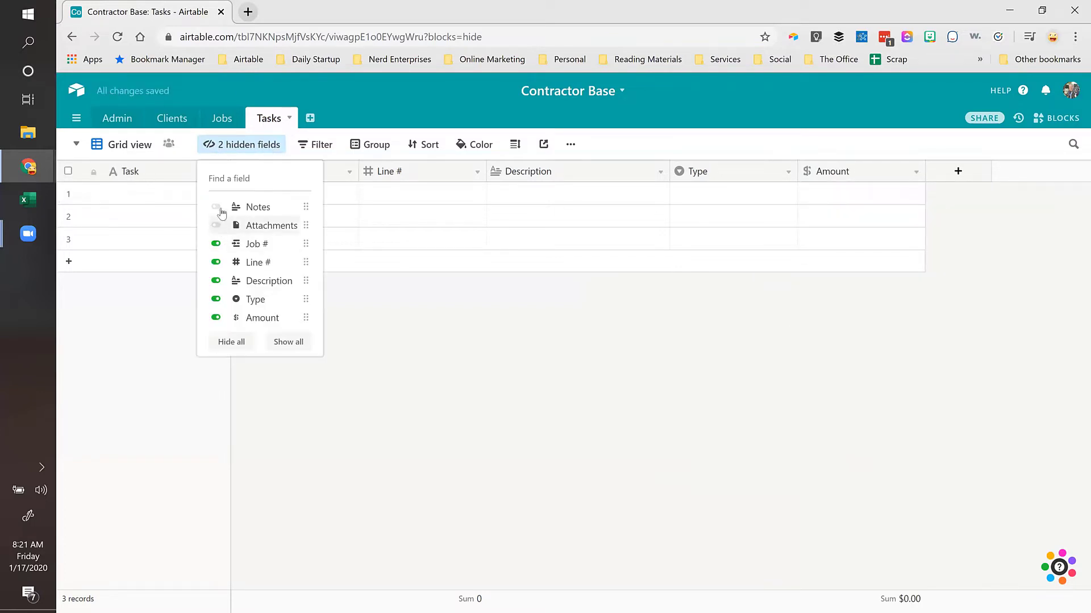
click(215, 207)
click(220, 229)
drag(305, 206, 283, 319)
drag(306, 206, 266, 318)
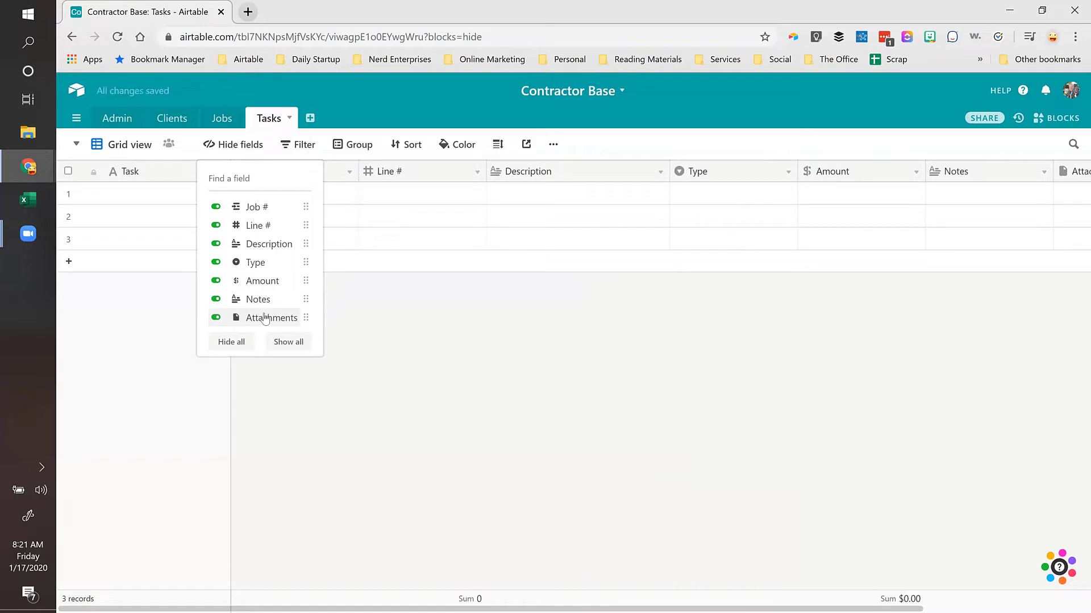
click(555, 200)
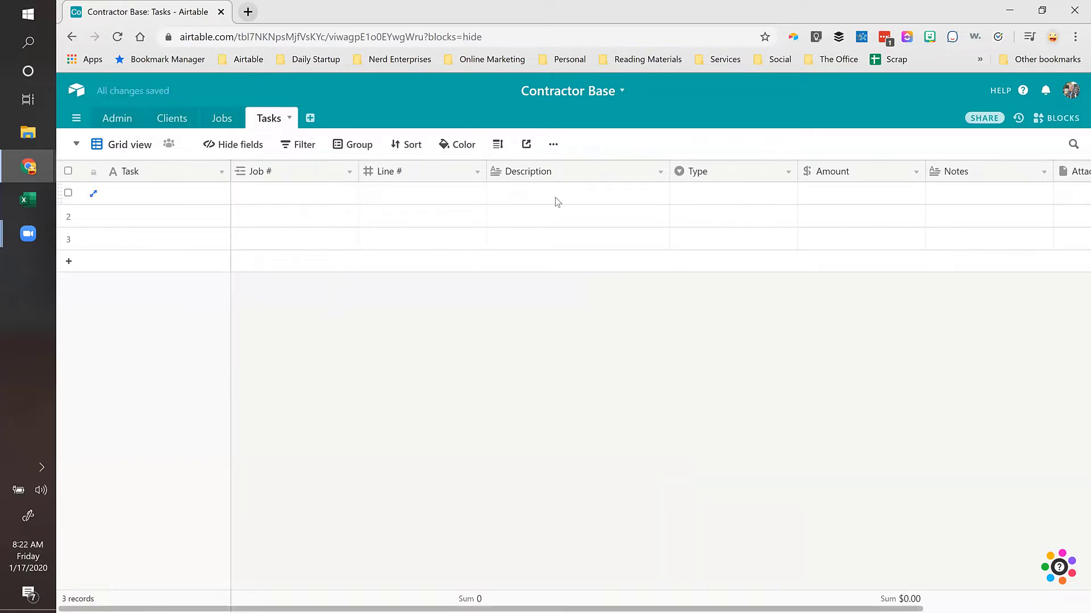
click(556, 200)
key(ctrl+Right)
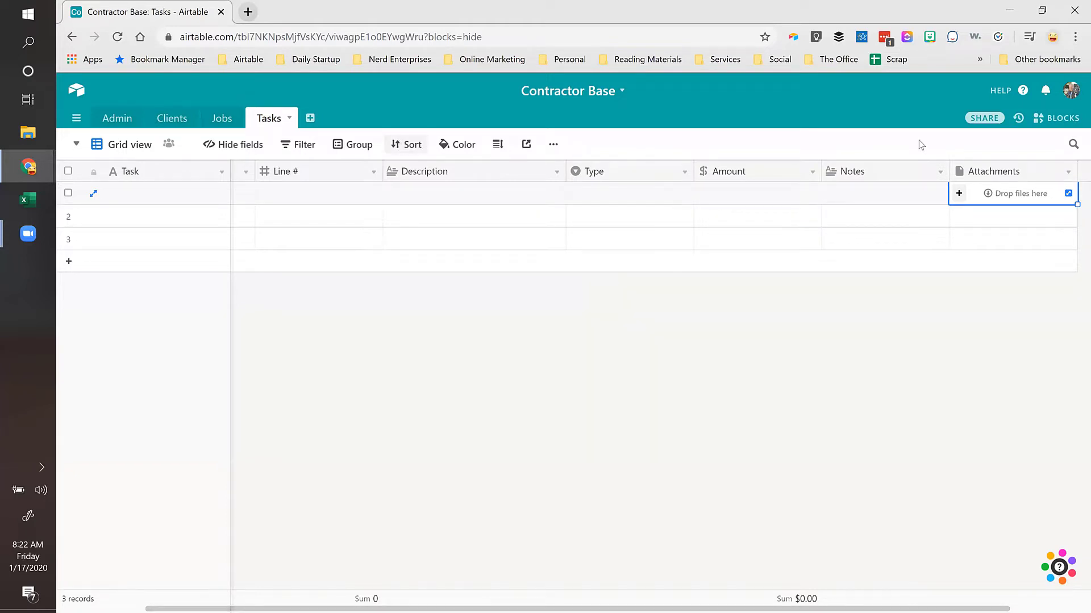
drag(936, 601, 1045, 601)
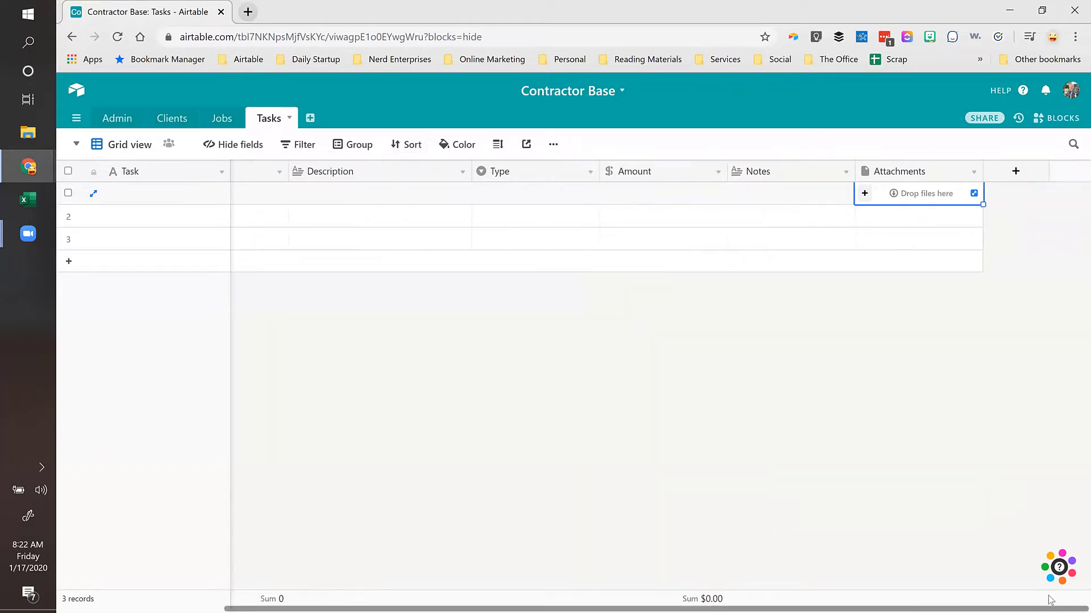
Step: Add a 'Tak Approved' checkbox field with the green thumbs-up style
click(1017, 173)
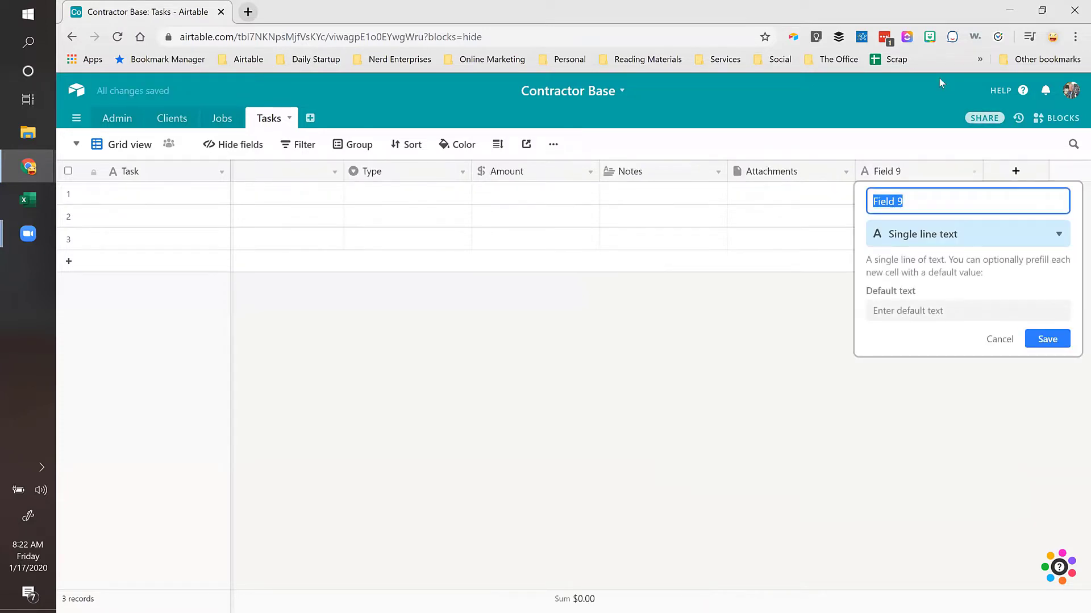
text(Tak App)
text(e)
key(BackSpace)
text(roved)
click(917, 238)
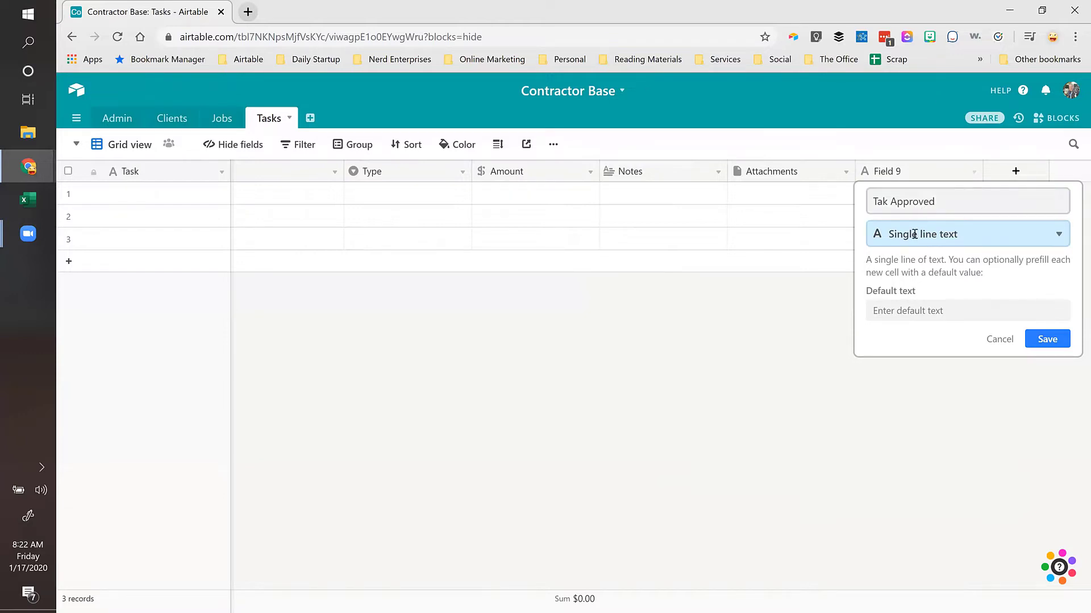
text(che)
click(900, 271)
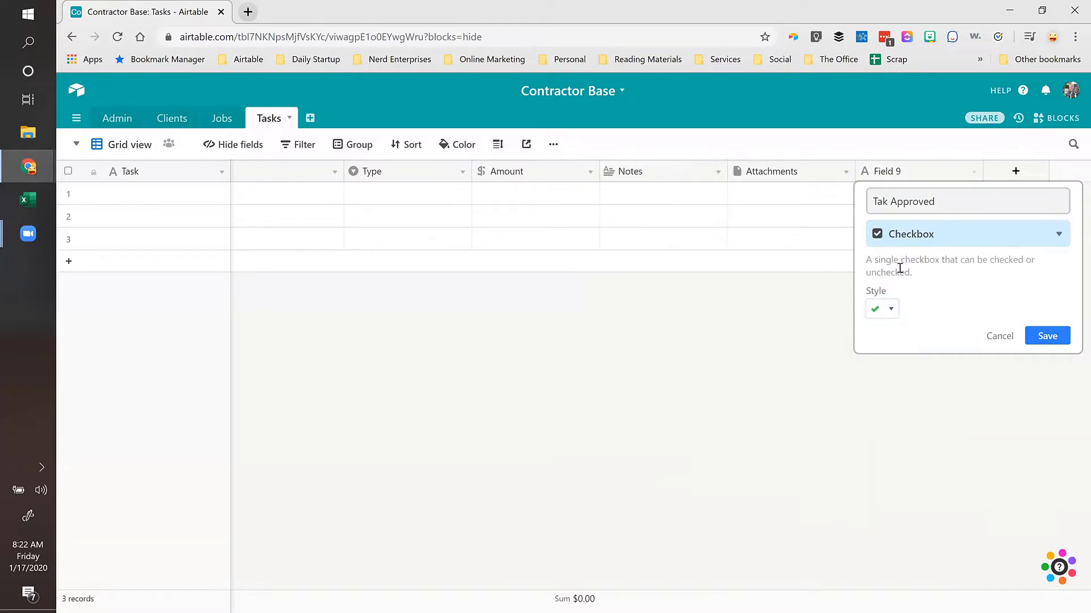
click(890, 310)
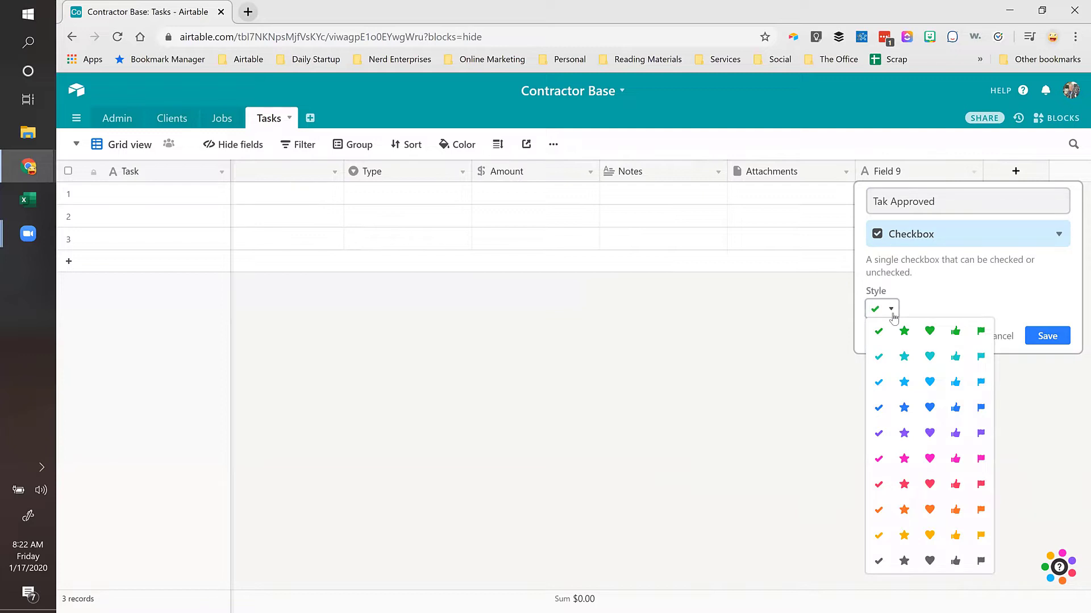
click(955, 332)
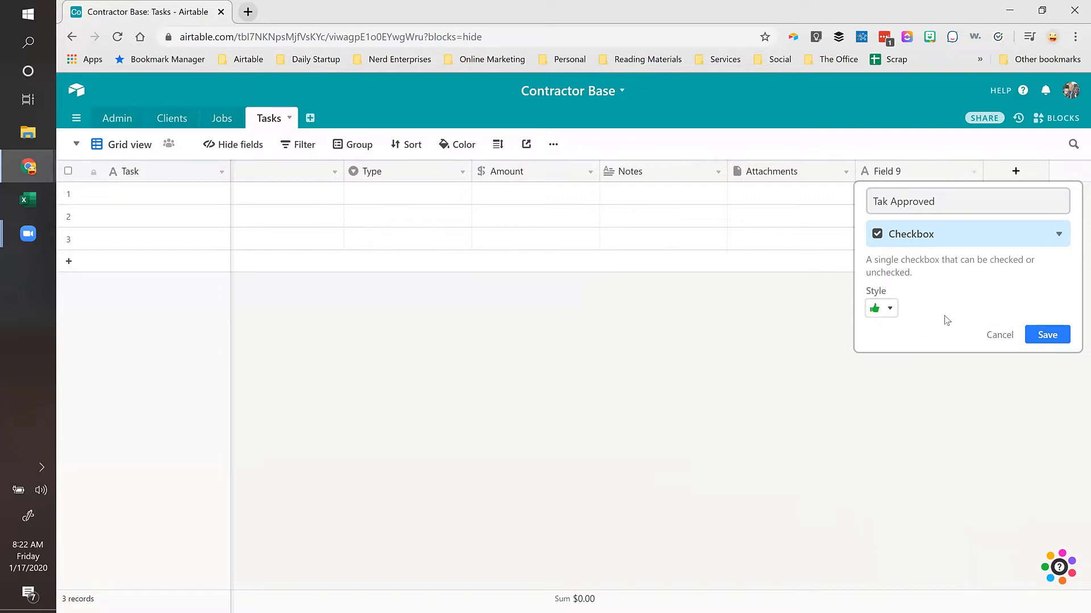
click(1048, 337)
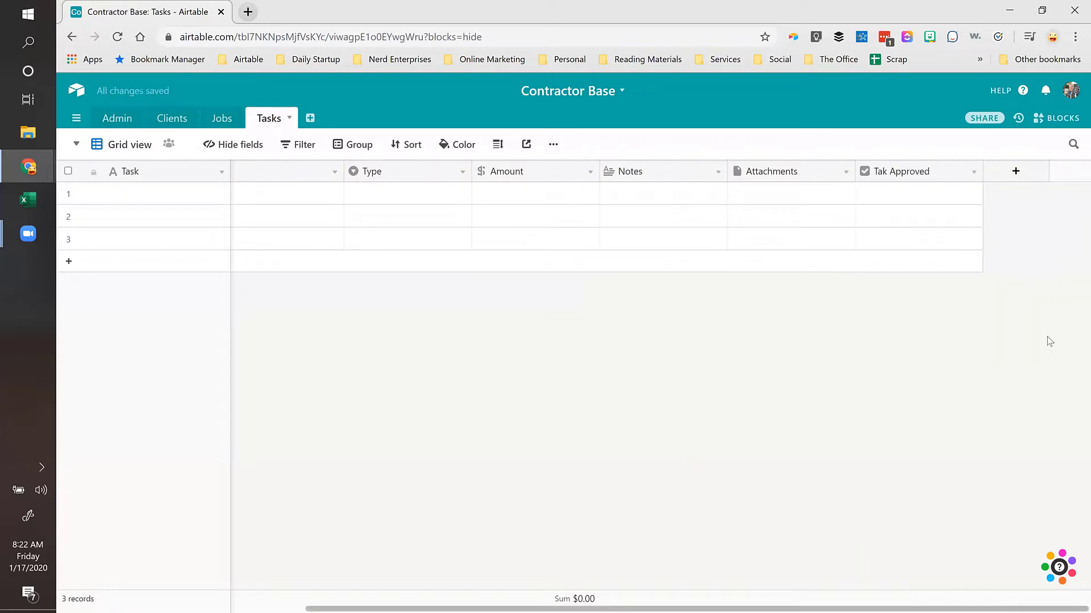
Step: Go to the last column of row 1 and start adding another new field
click(203, 195)
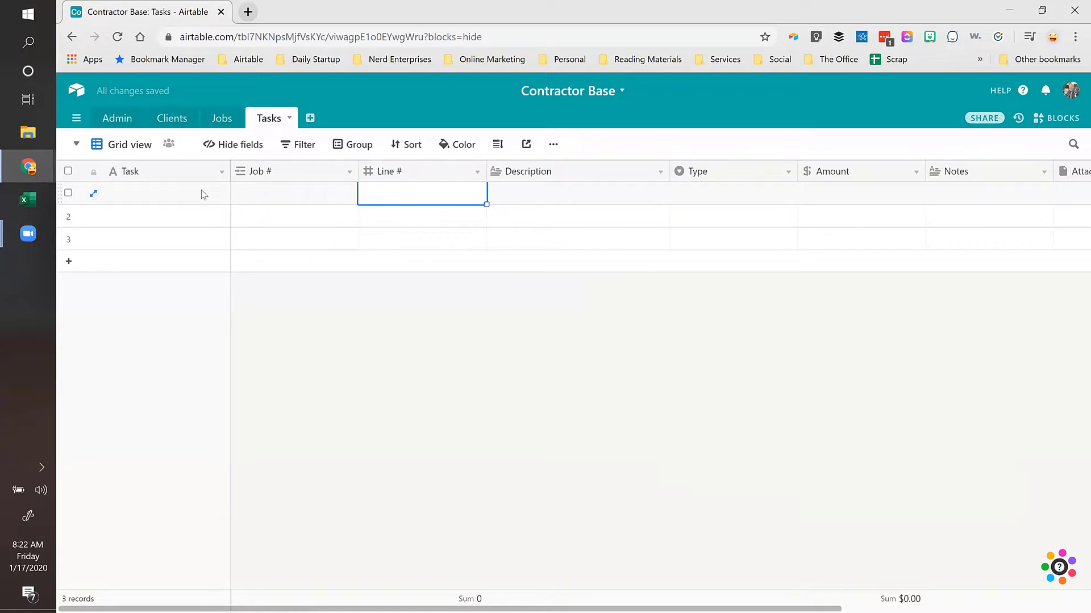
key(ctrl+Right)
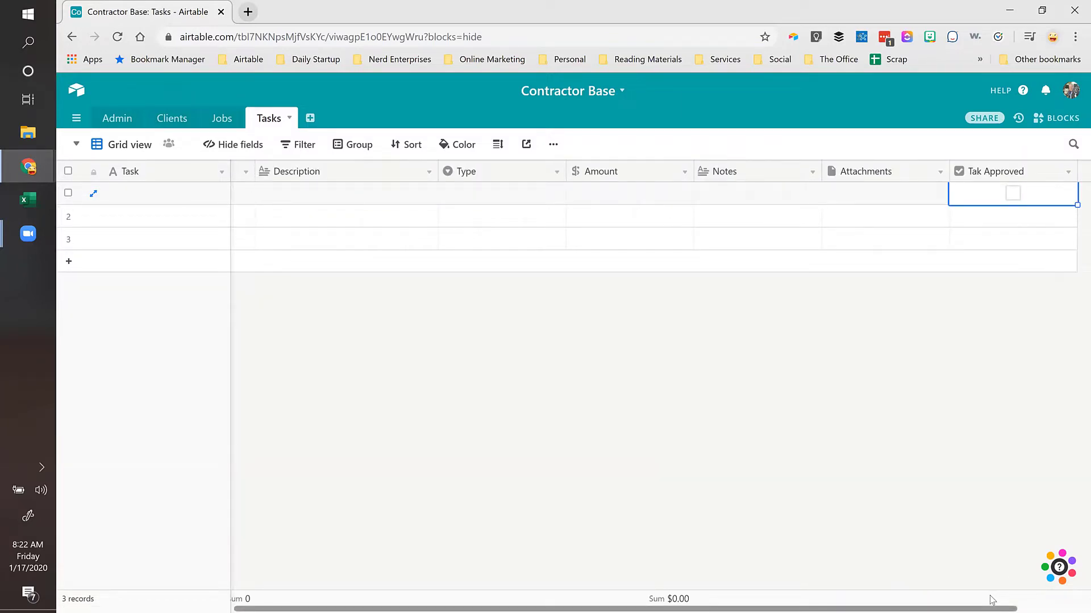
scroll(991, 599, right, 3)
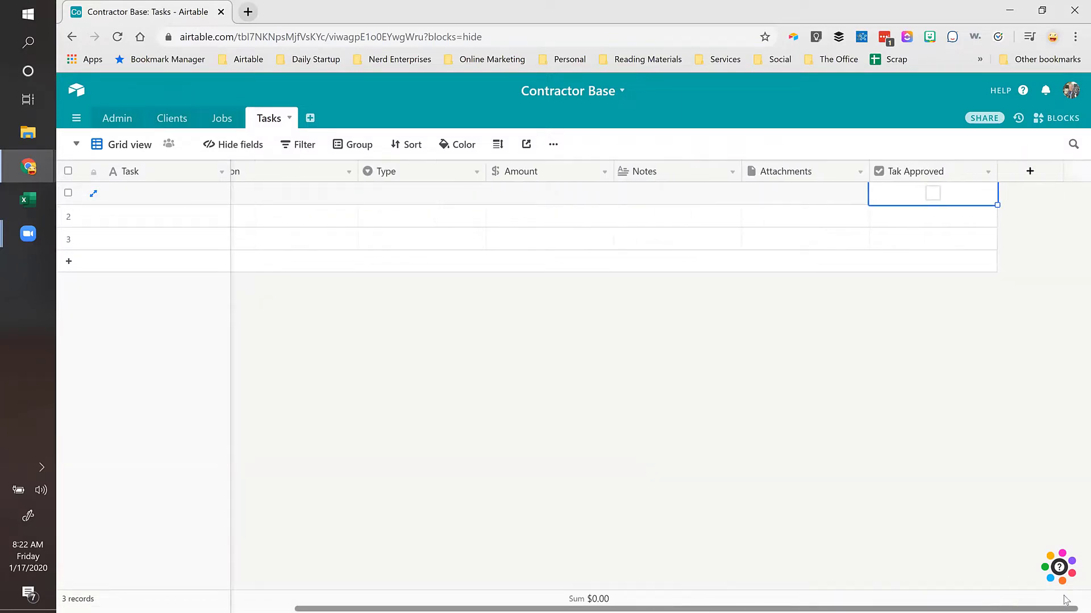
click(1015, 172)
Step: Create a 'Client' lookup field that pulls Client from the linked Job # record
text(Cli)
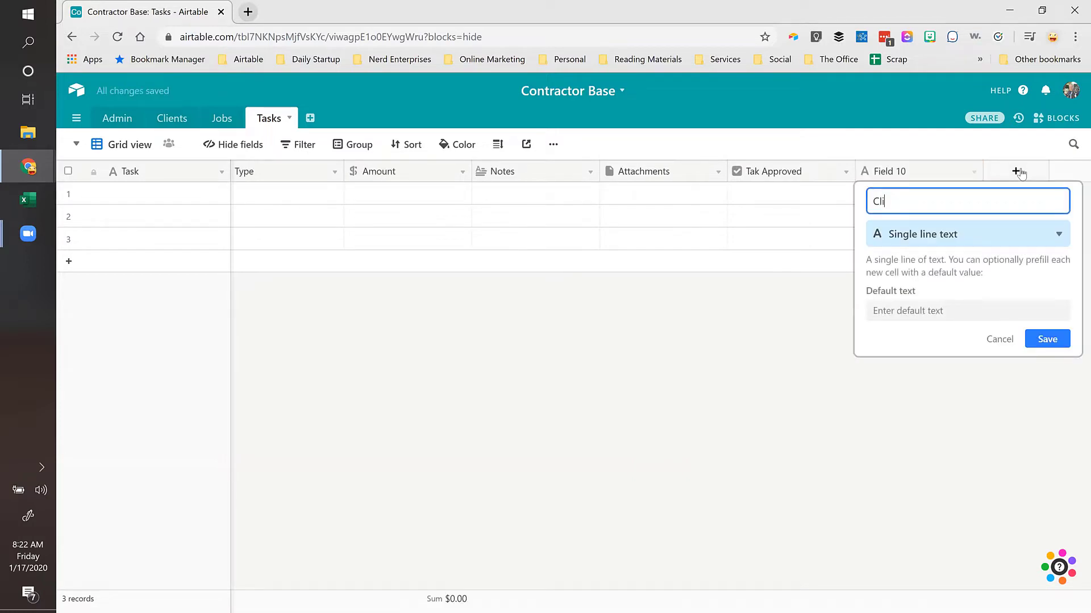
text(ent)
click(915, 228)
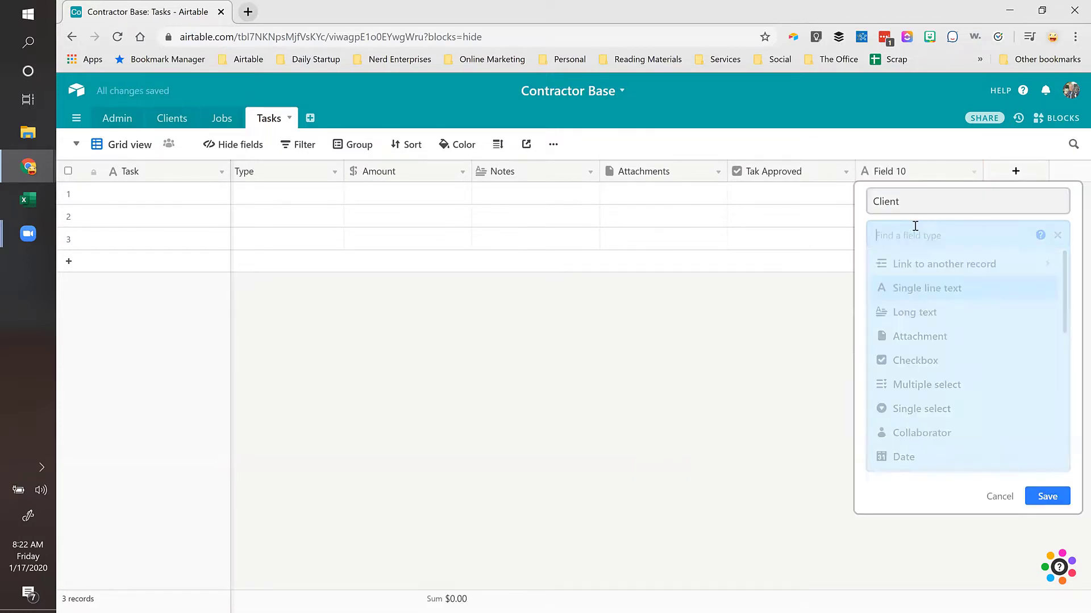
text(look)
click(906, 267)
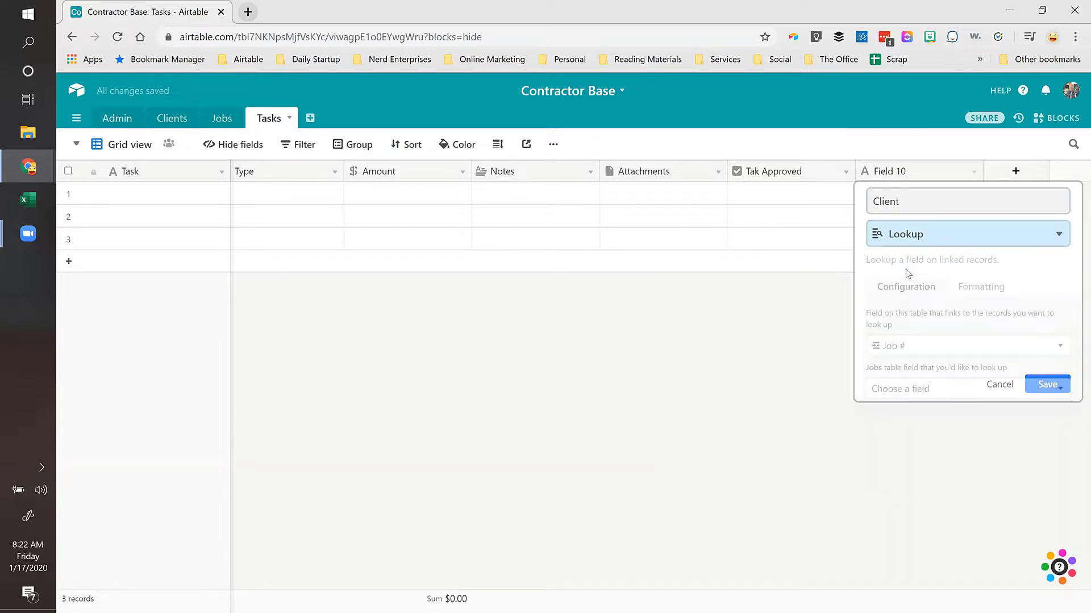
click(911, 391)
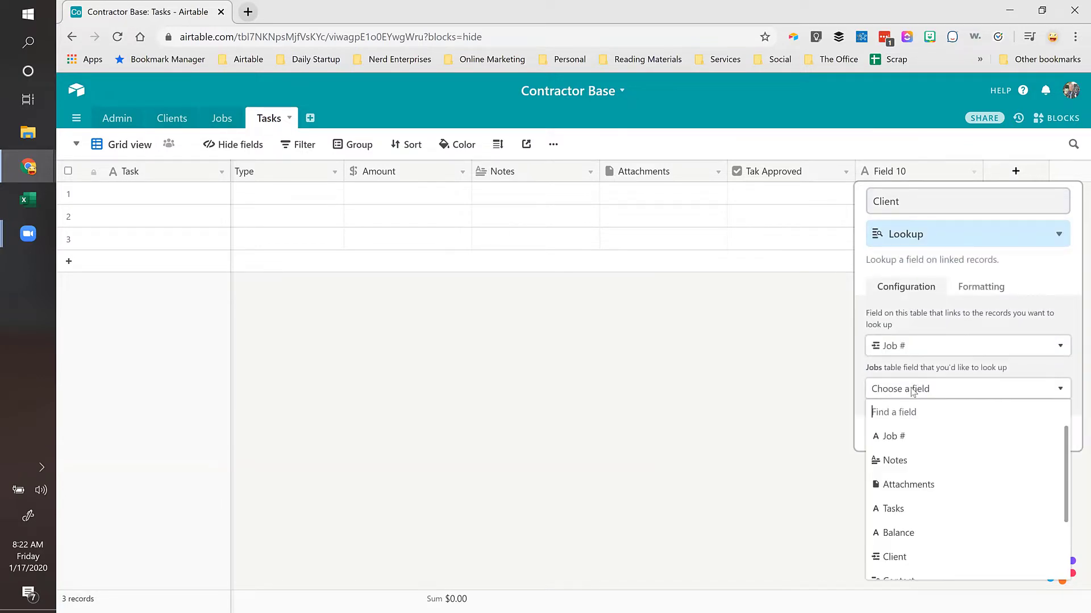
click(897, 558)
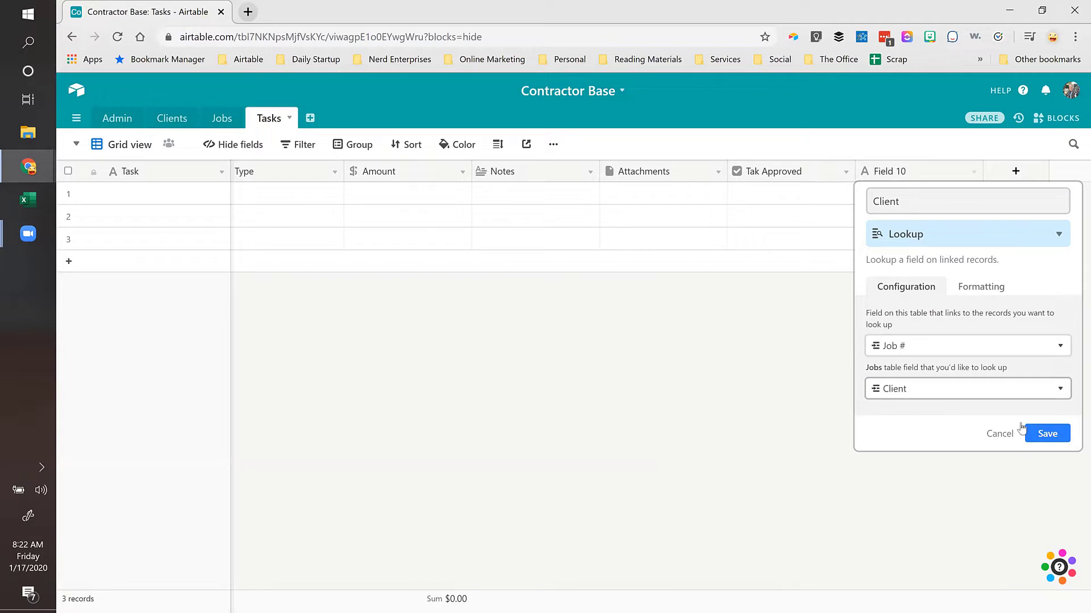
click(1042, 435)
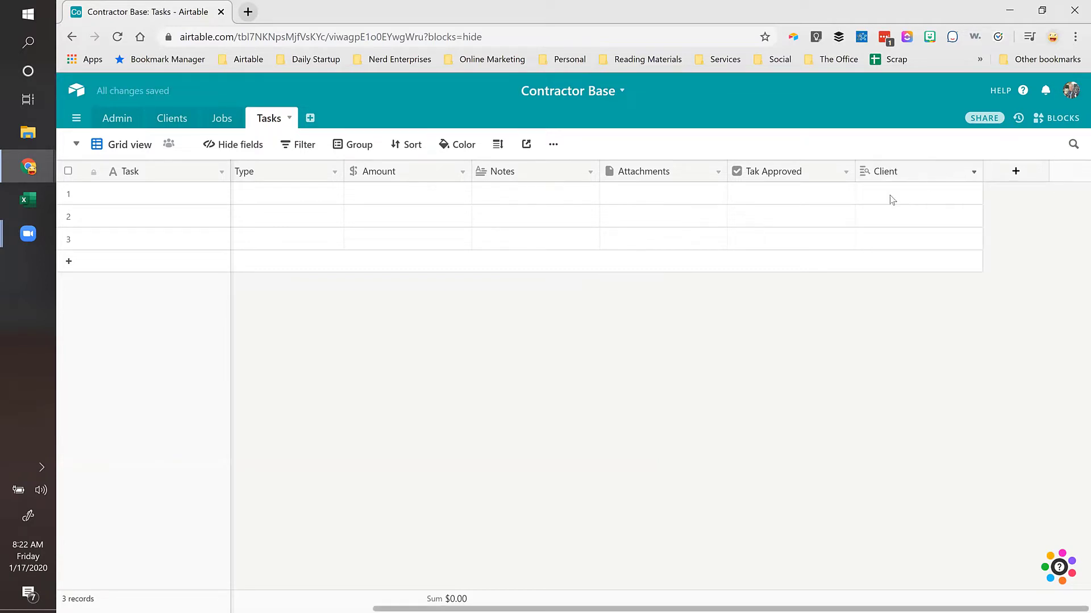
Step: Move the selection back to row 1's Task cell
click(892, 198)
key(ctrl+Left)
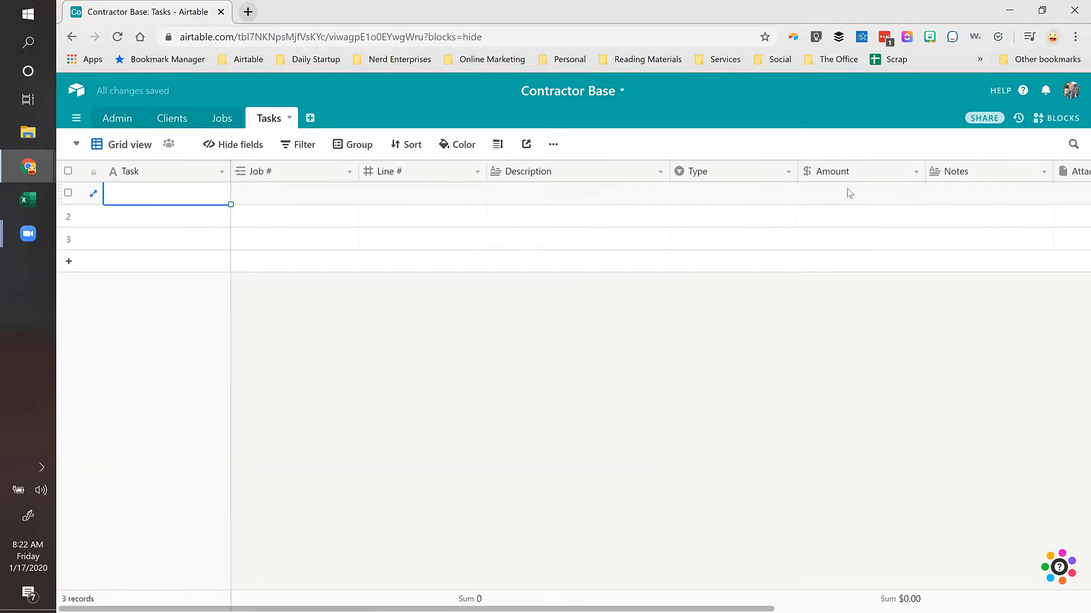
key(Right)
key(Left)
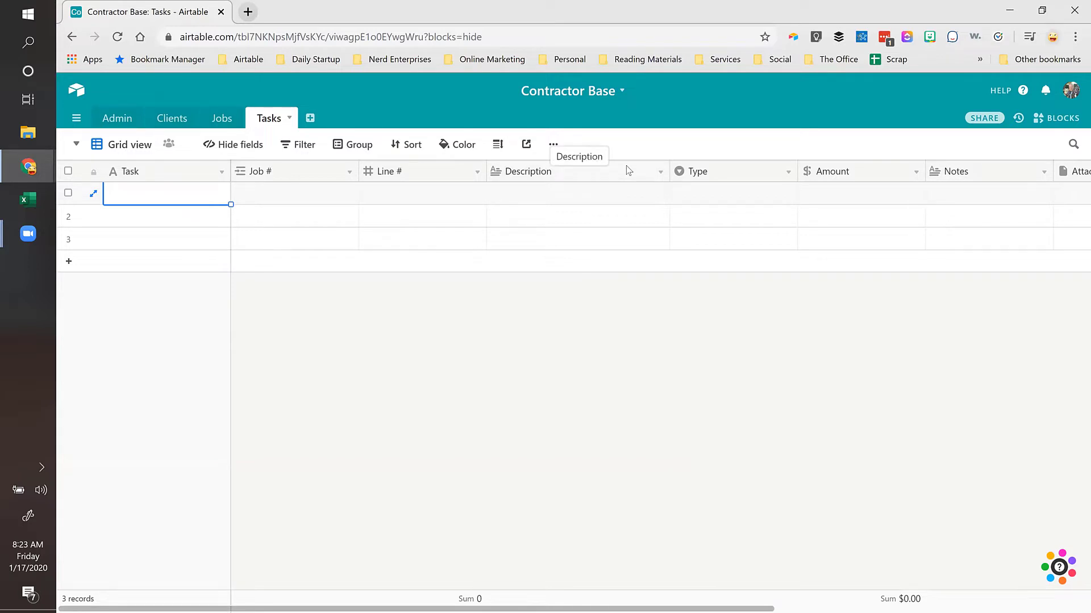
Step: Name the first task 'Planter'
text(Planet)
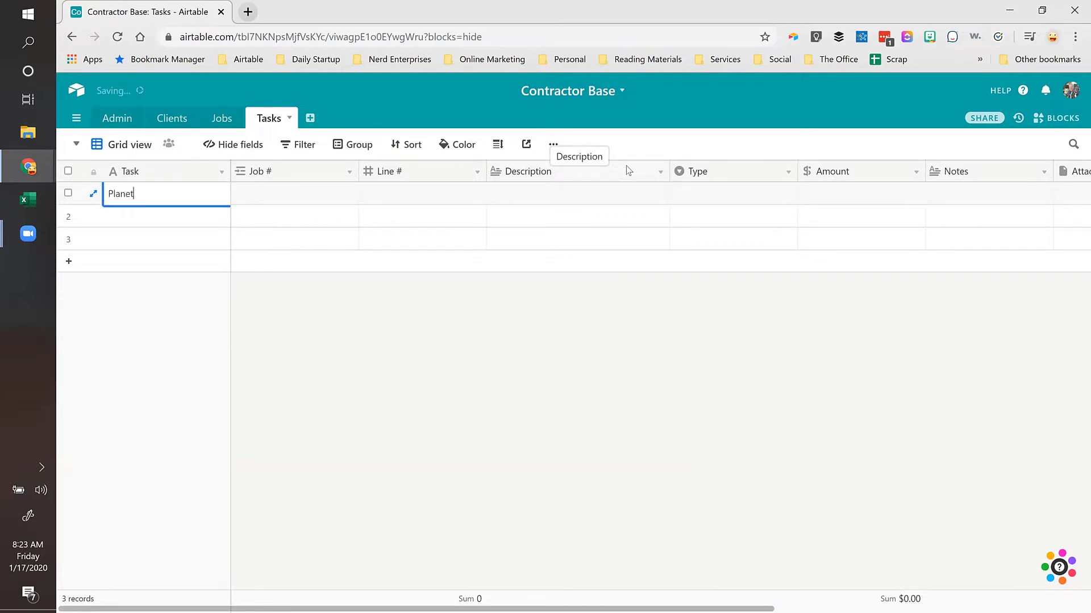
key(BackSpace)
key(BackSpace)
text(ter)
key(Tab)
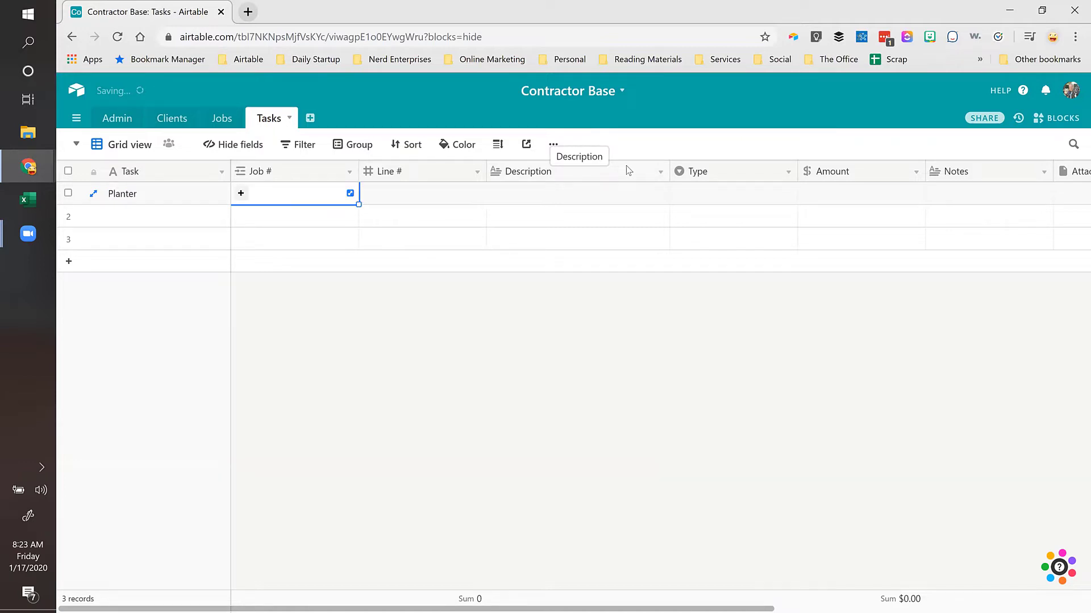
Step: In the Jobs table, set the job's Job # to 100000
click(220, 121)
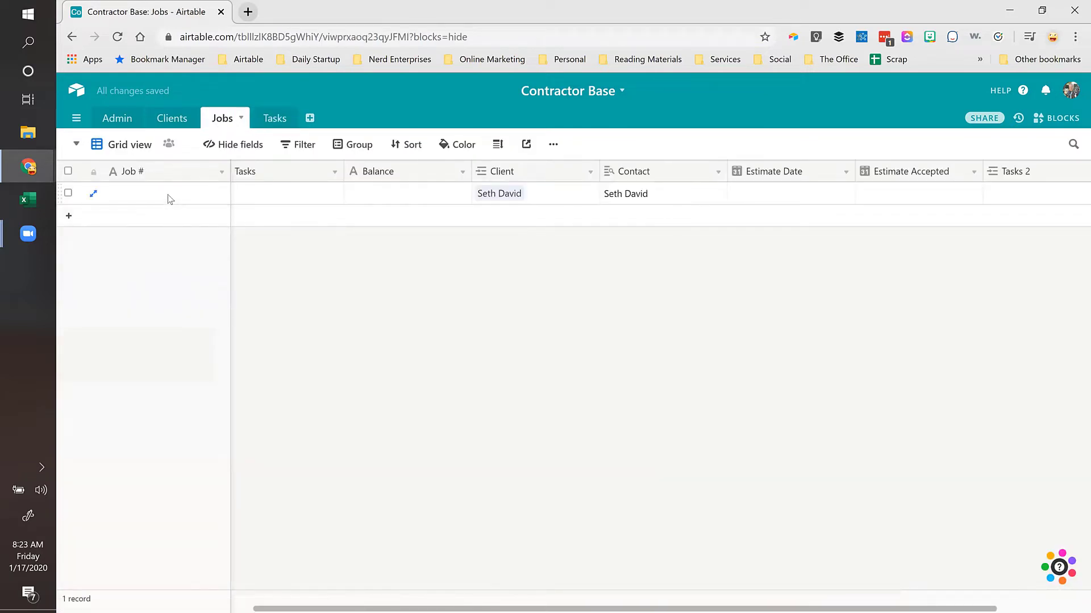
click(168, 196)
text(100000)
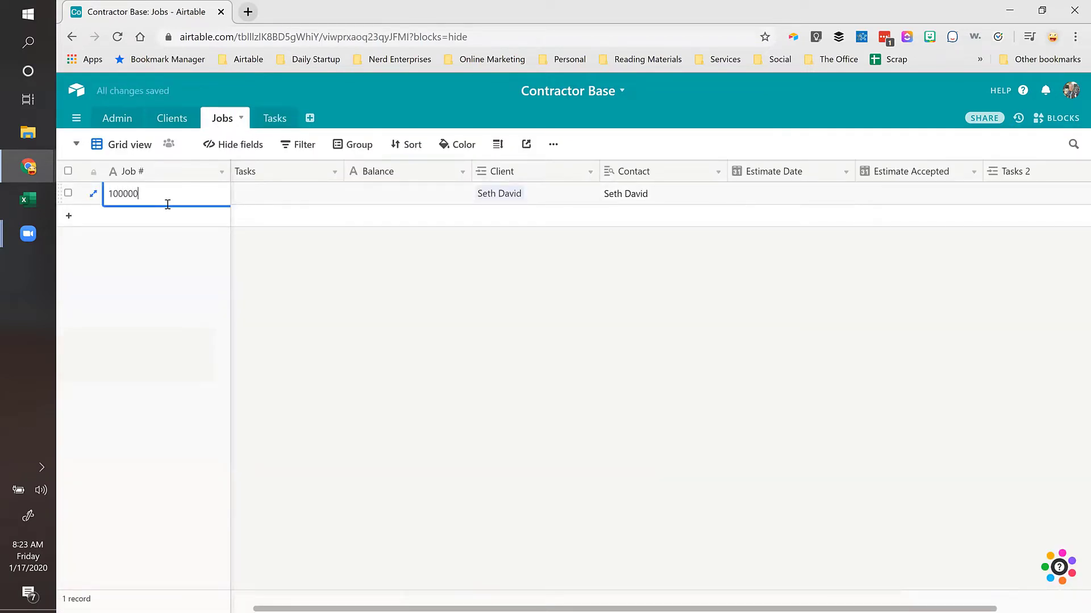
key(Tab)
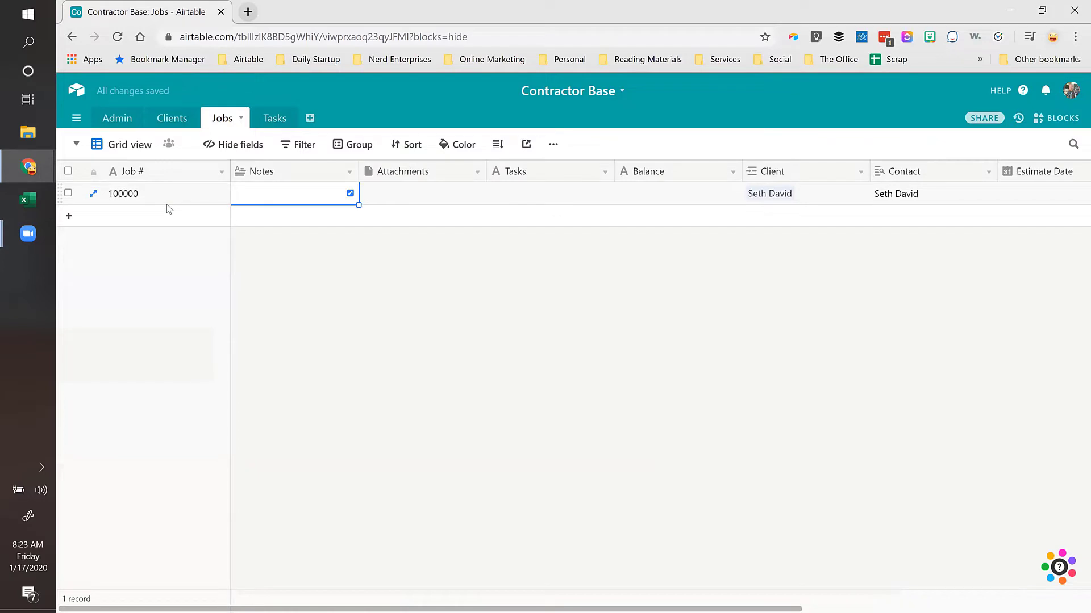
click(167, 203)
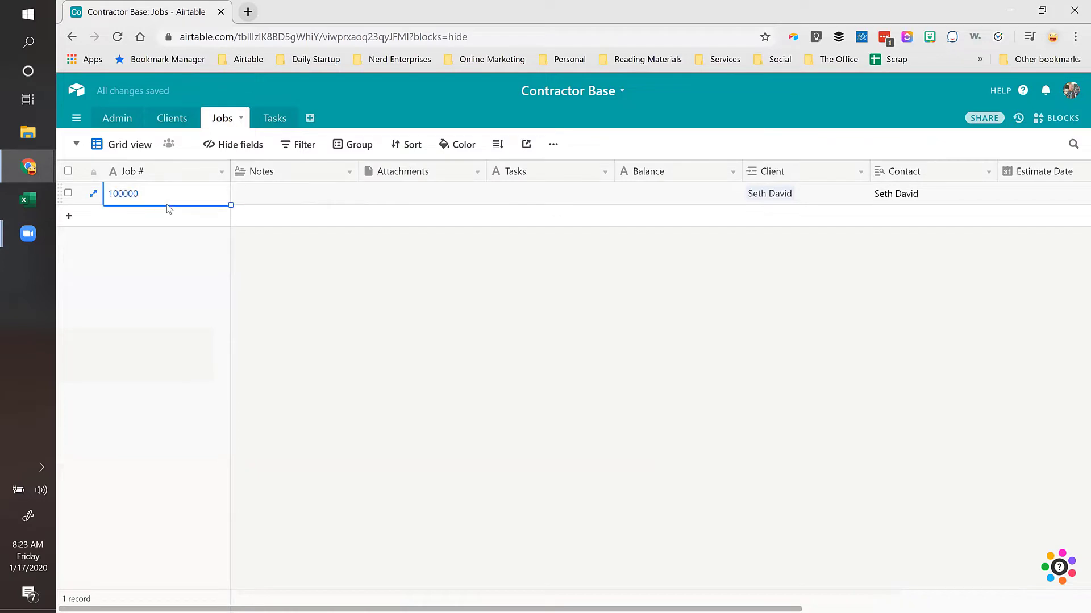
Step: Link the Planter task to job 100000 and give it Line # 1
click(275, 122)
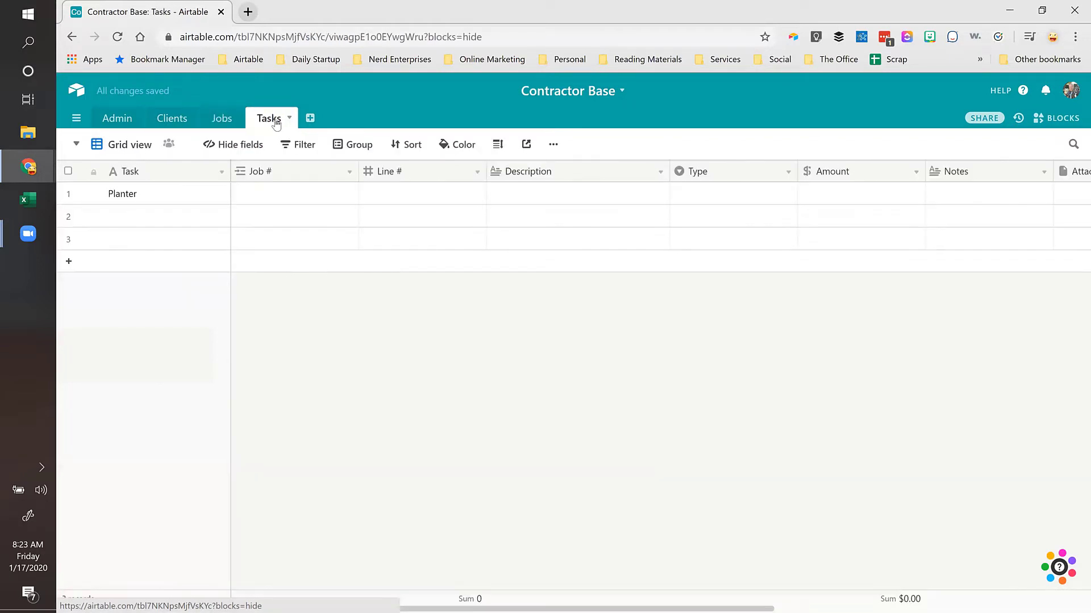
click(262, 195)
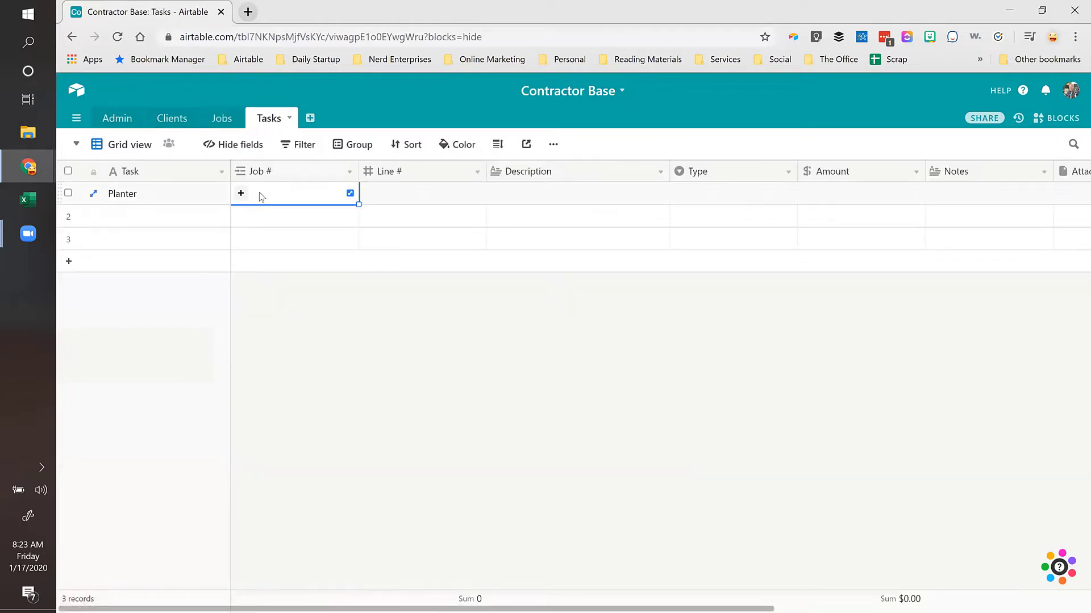
click(241, 194)
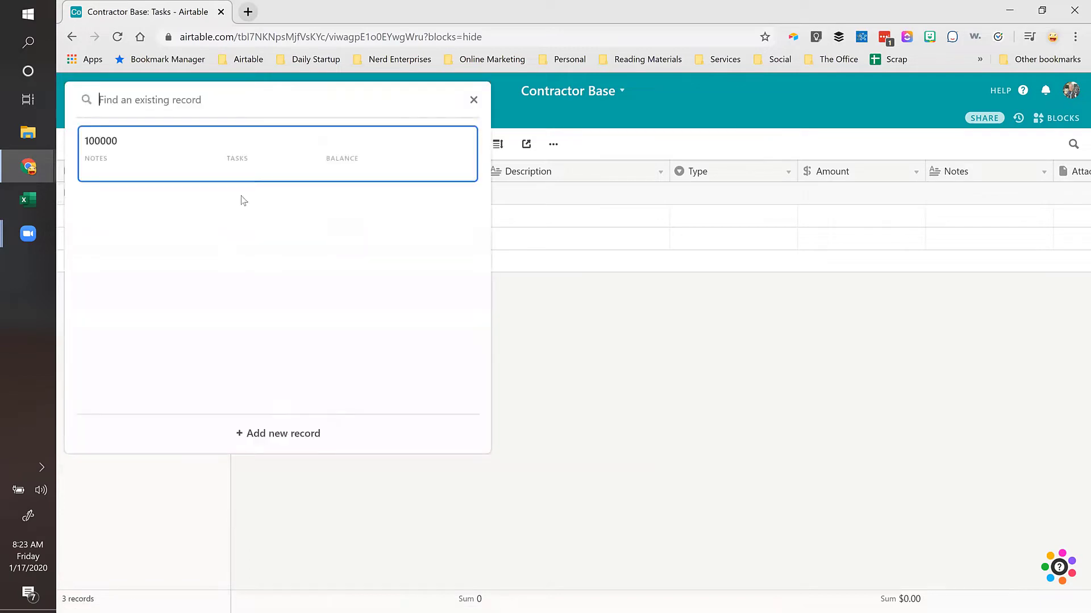
click(131, 154)
key(Tab)
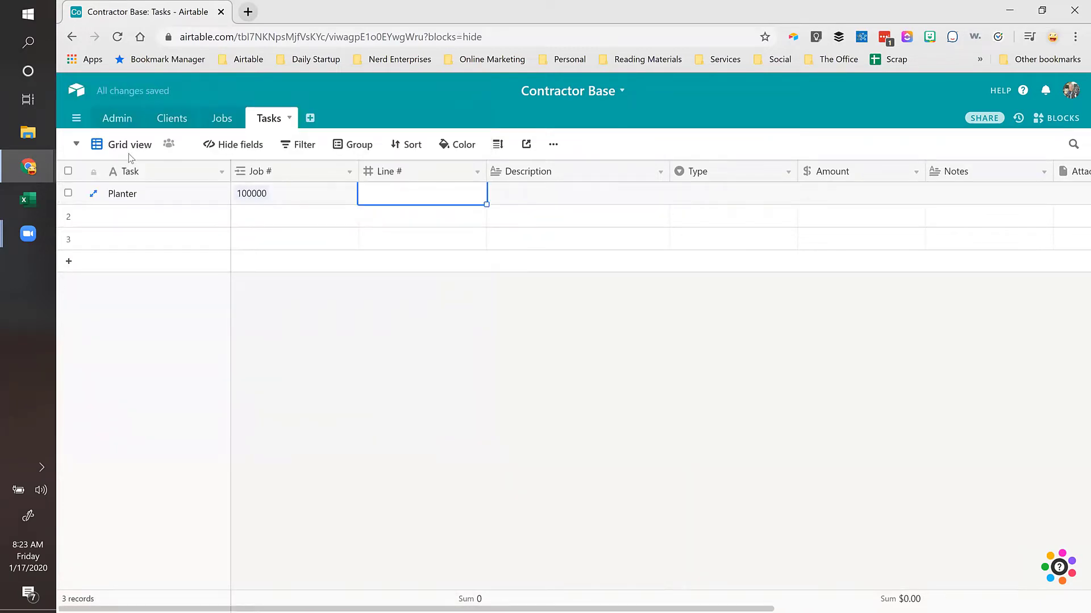
text(1)
key(Tab)
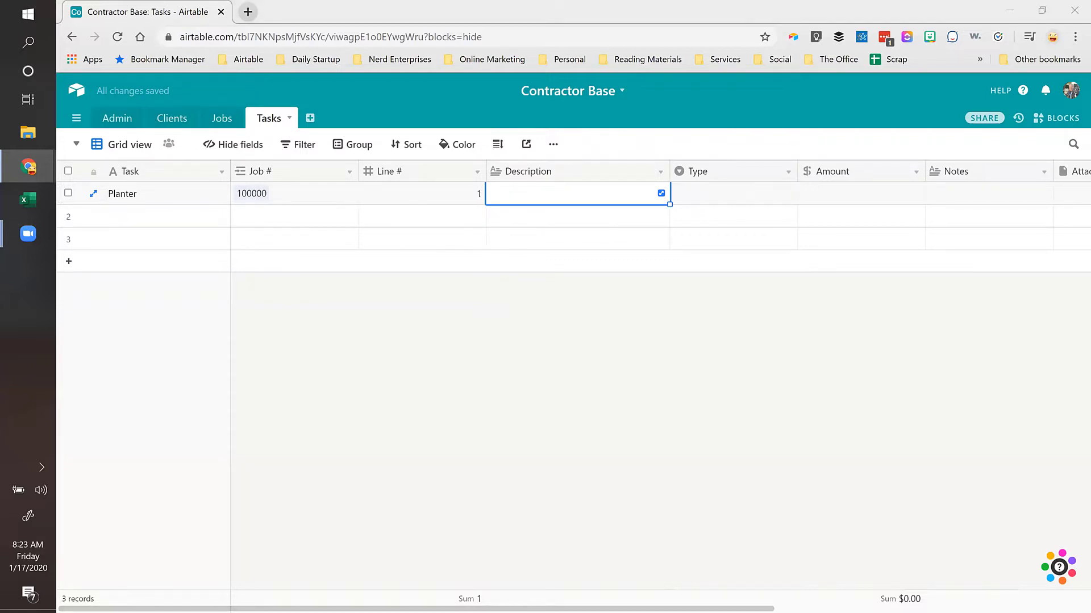
Step: Paste the Planter description, set Type to Labor and Amount to $750.00
key(ctrl+v)
key(Tab)
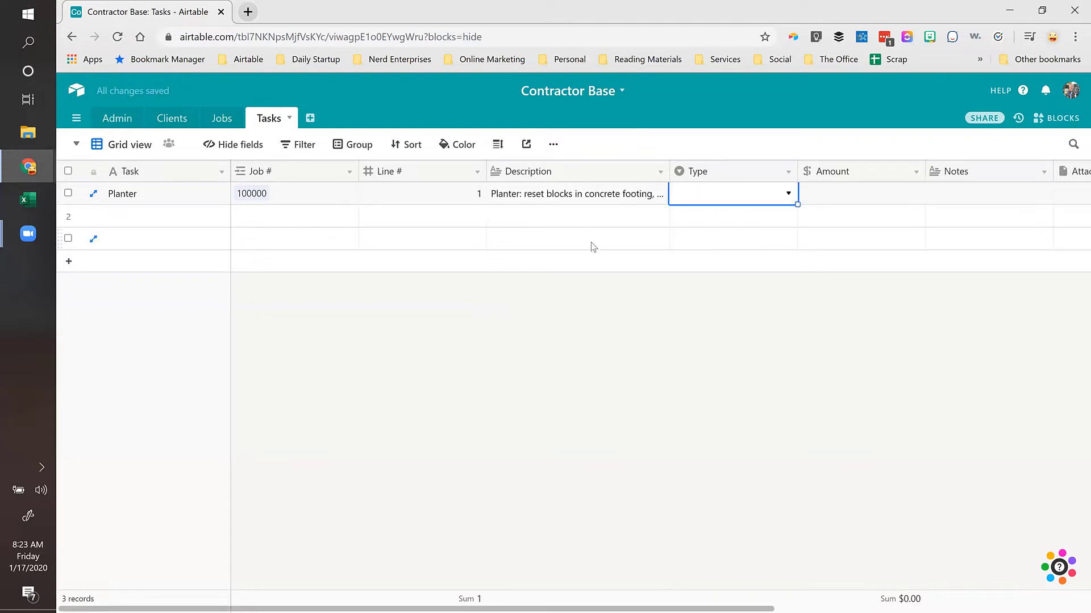
click(728, 194)
text(lab)
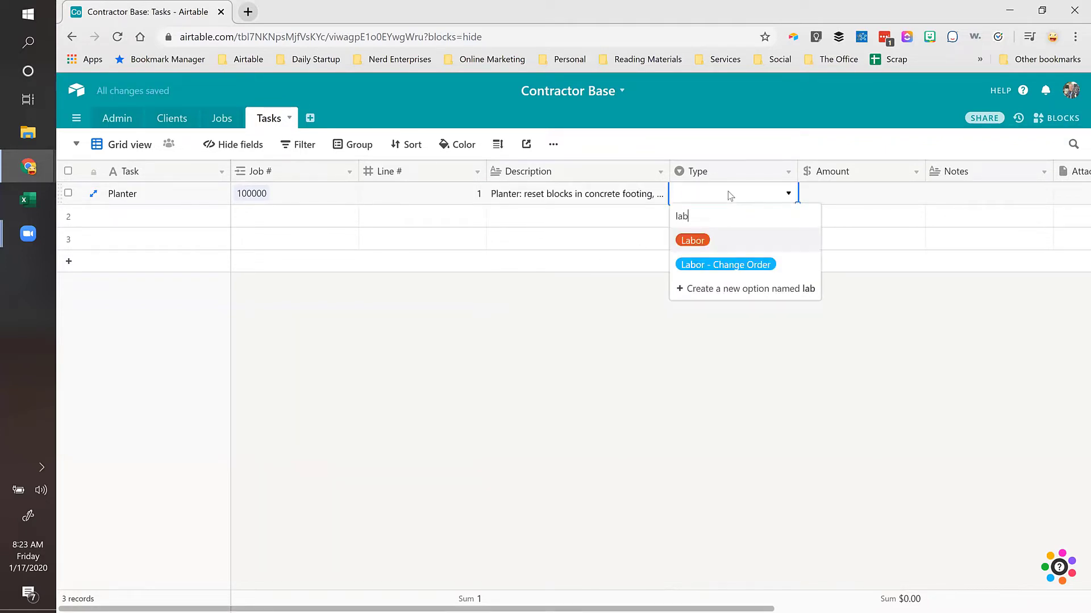
click(694, 241)
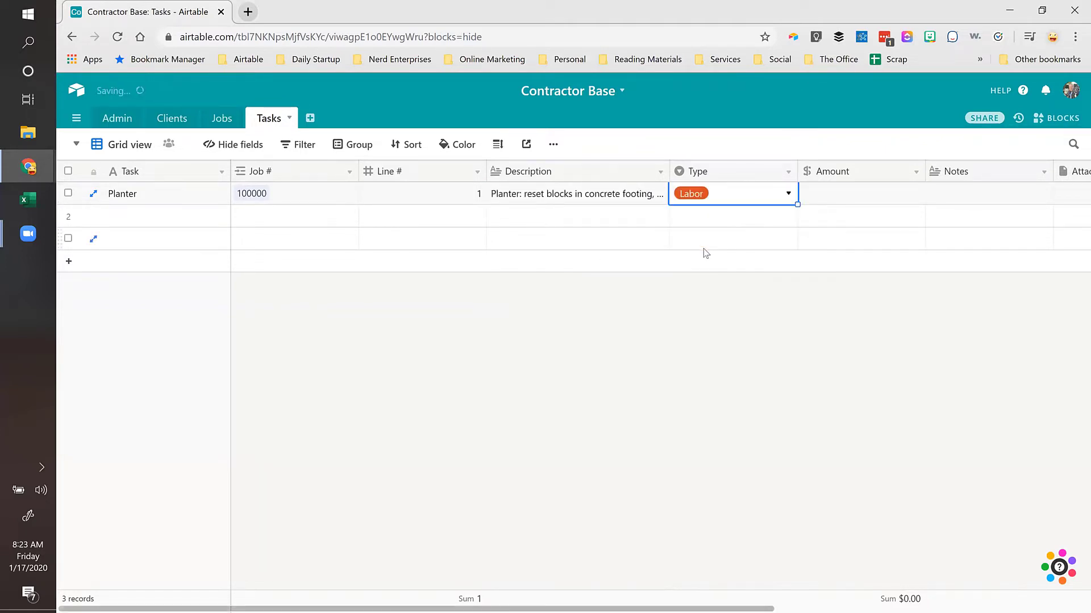
key(Tab)
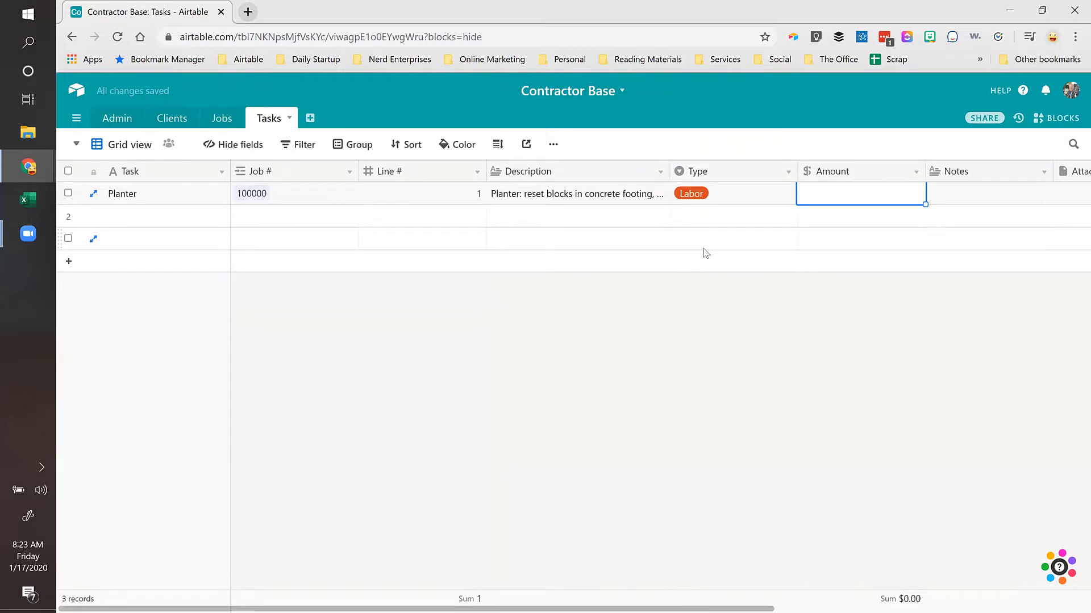
text(750)
key(Tab)
key(Tab)
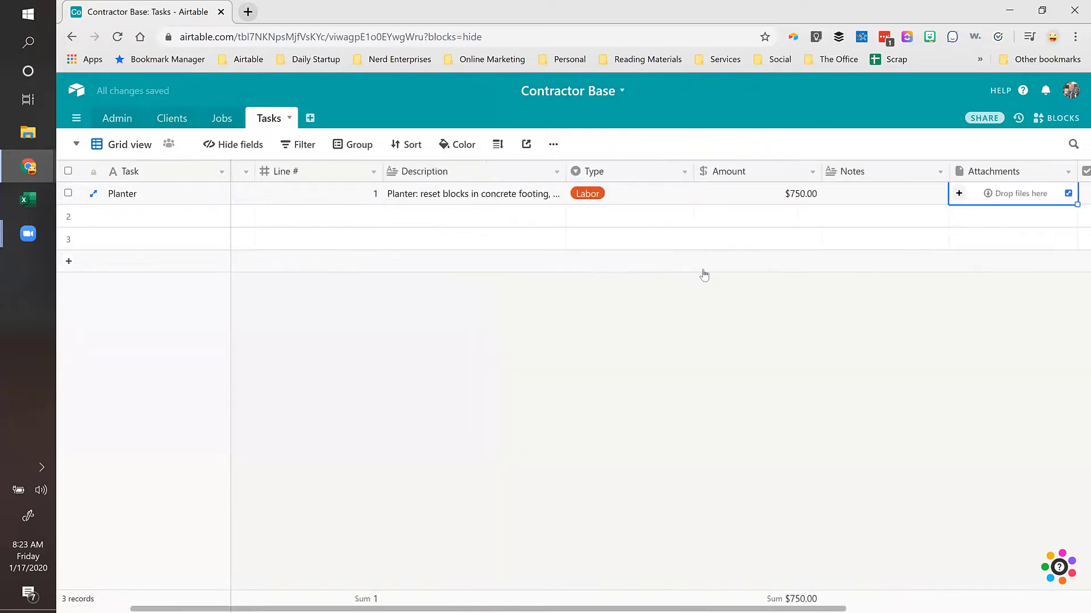
key(Tab)
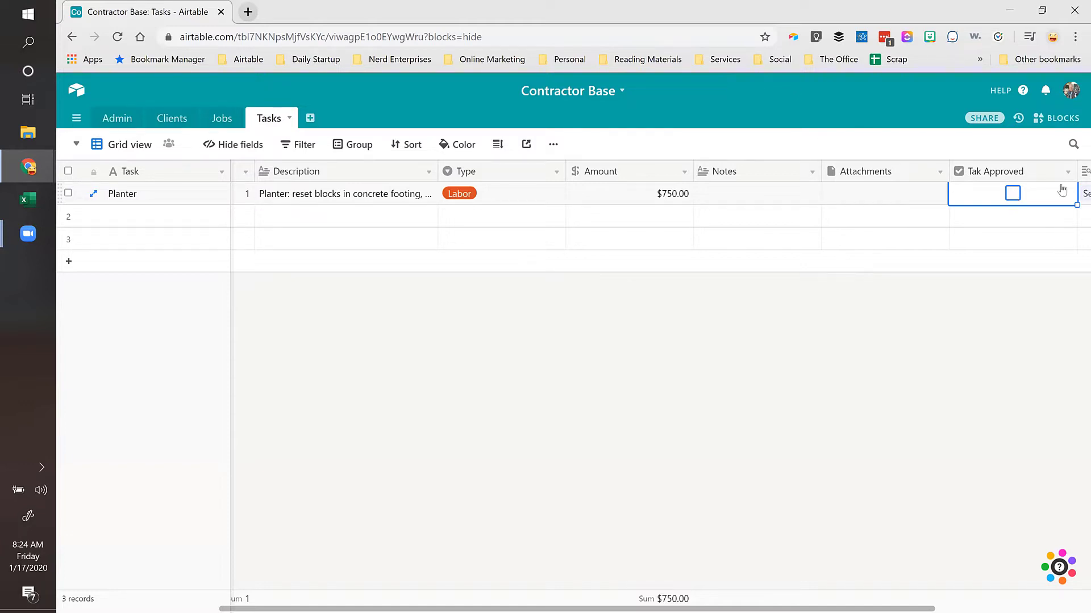
Step: Rename the 'Tak Approved' field to 'Task Approved'
double_click(1030, 173)
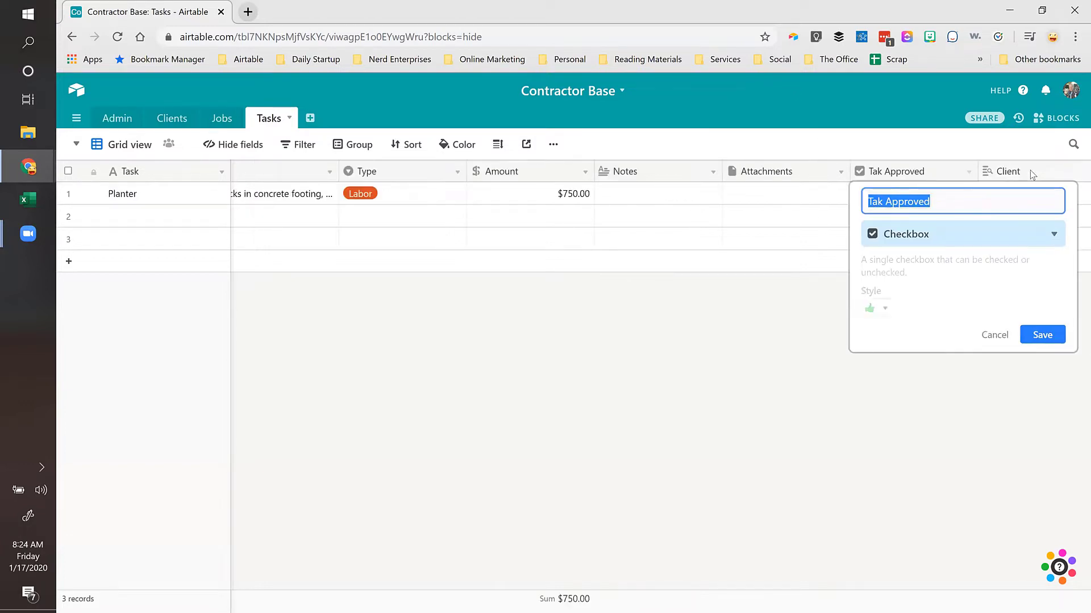
click(881, 201)
text(s)
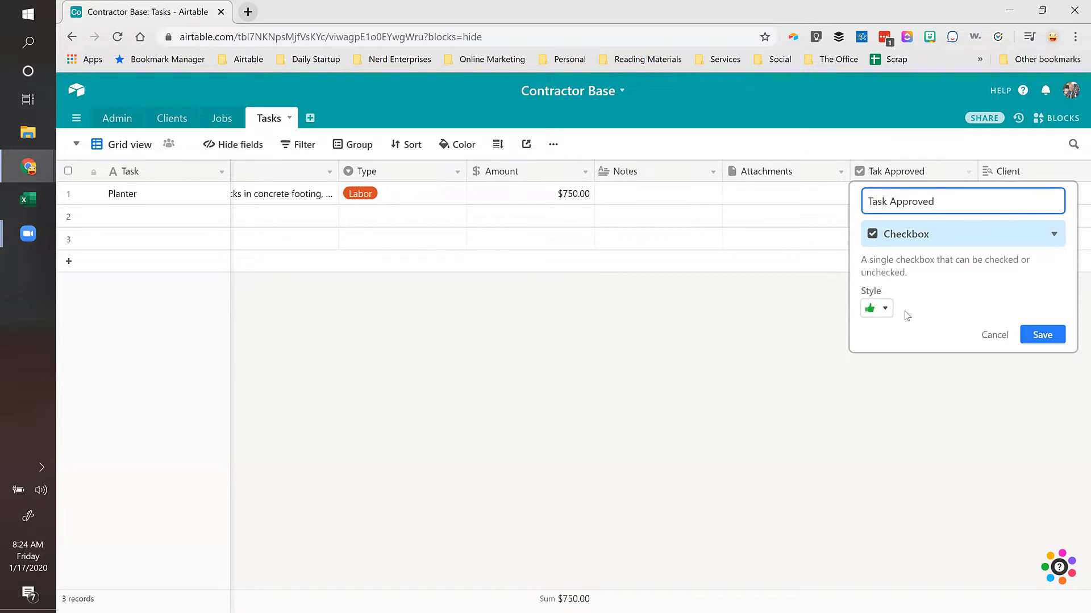
click(1025, 331)
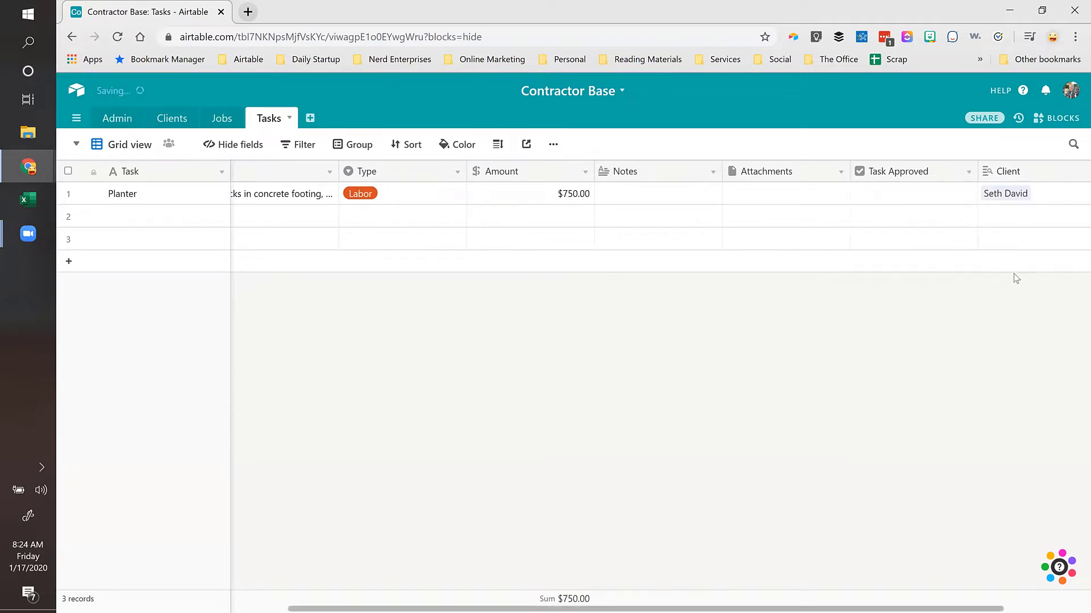
Step: Check the Planter row's Task Approved, Client and Job # cells, then return to the Jobs table
click(902, 191)
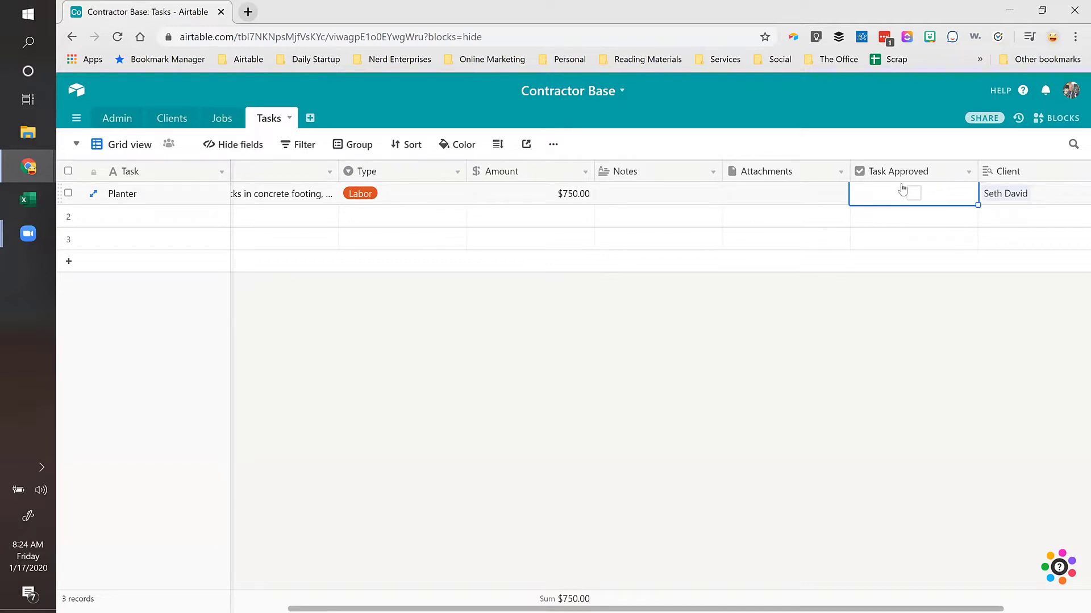
key(Tab)
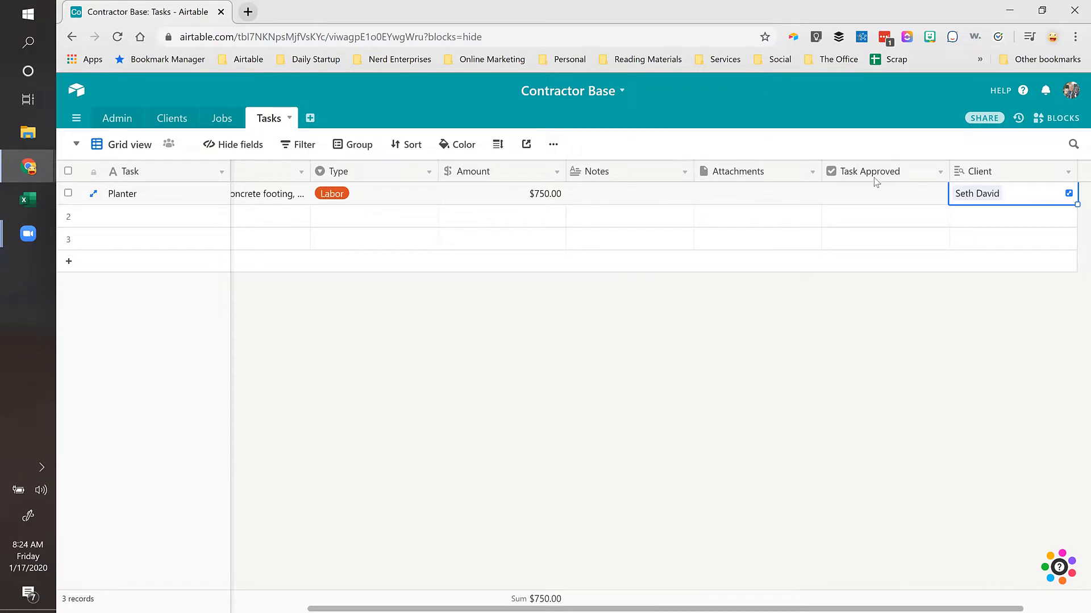
click(874, 191)
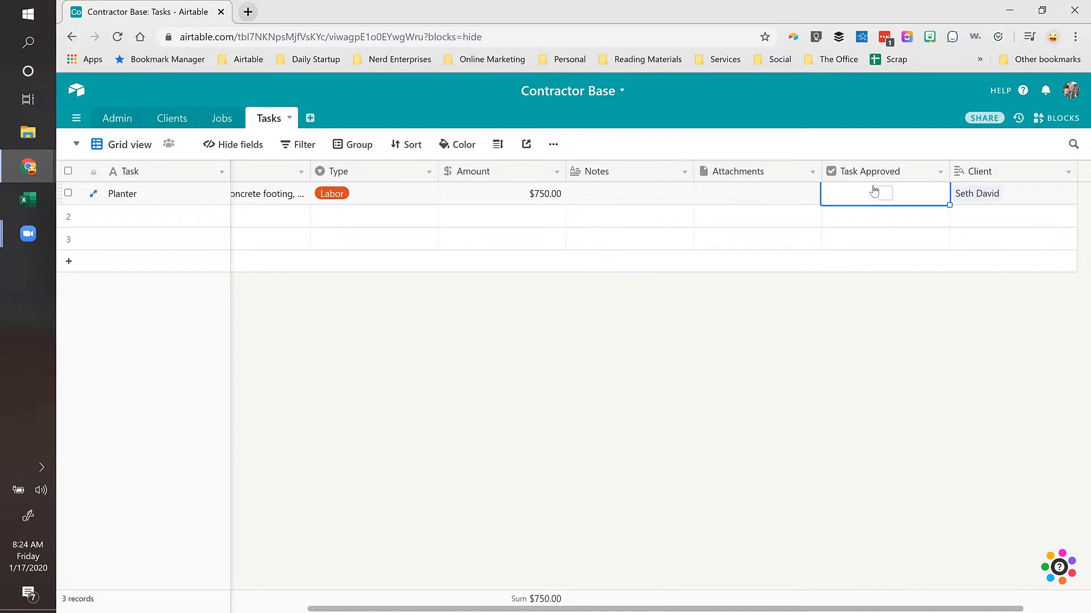
key(Right)
key(ctrl+Left)
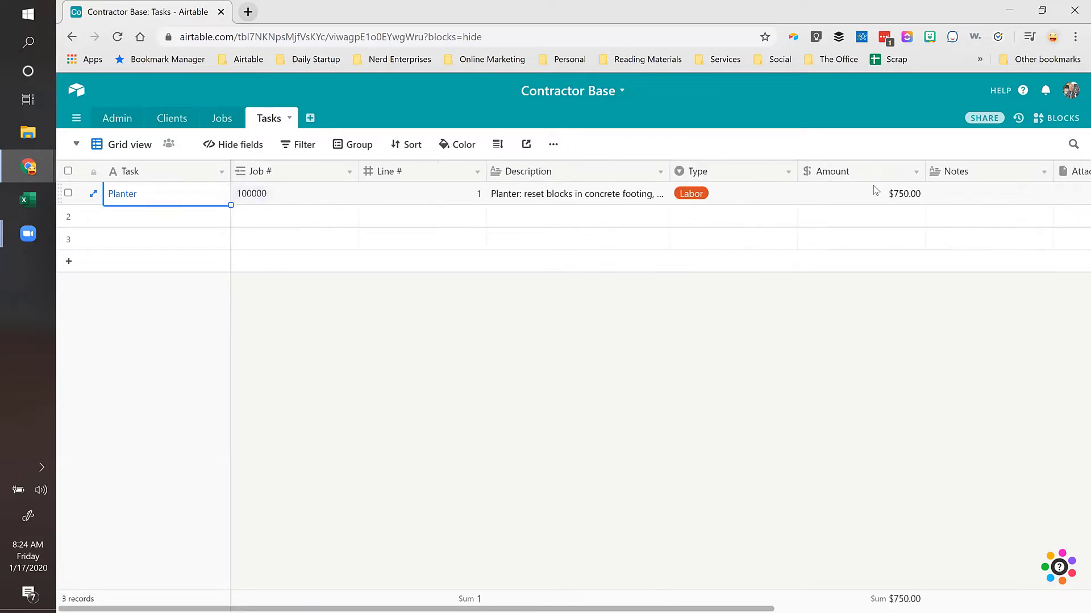
key(Right)
key(Right)
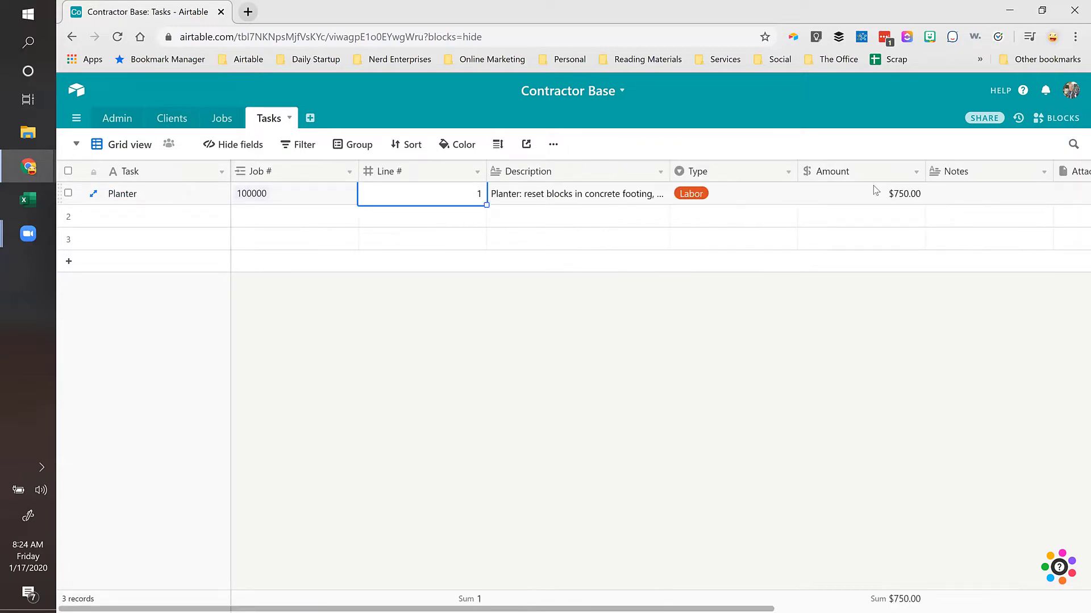
click(218, 120)
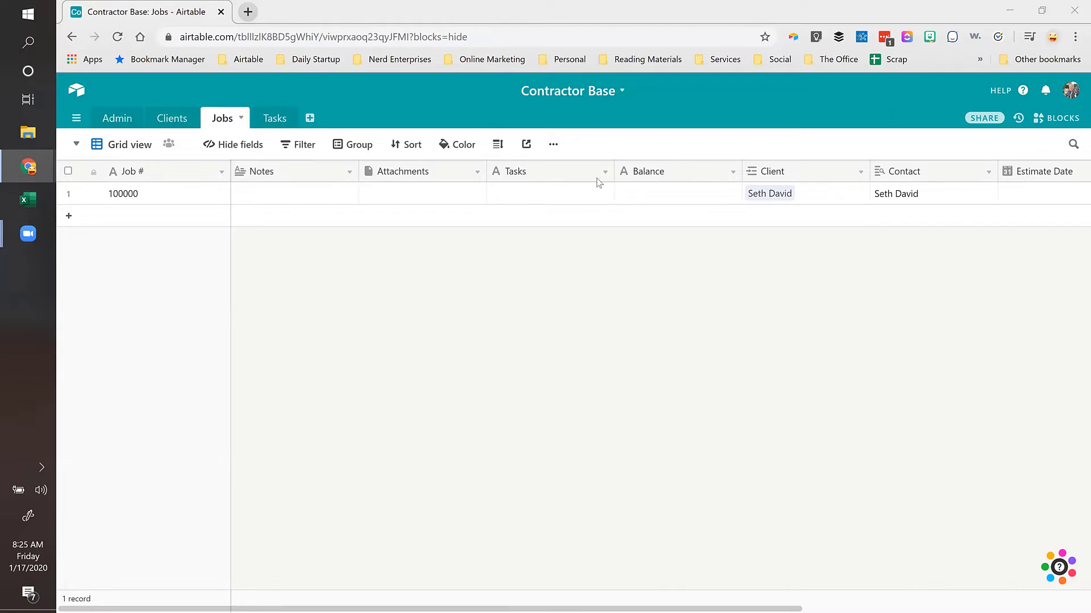
Step: Start turning Balance into a Rollup through the Tasks 2 link, then cancel the change
double_click(639, 175)
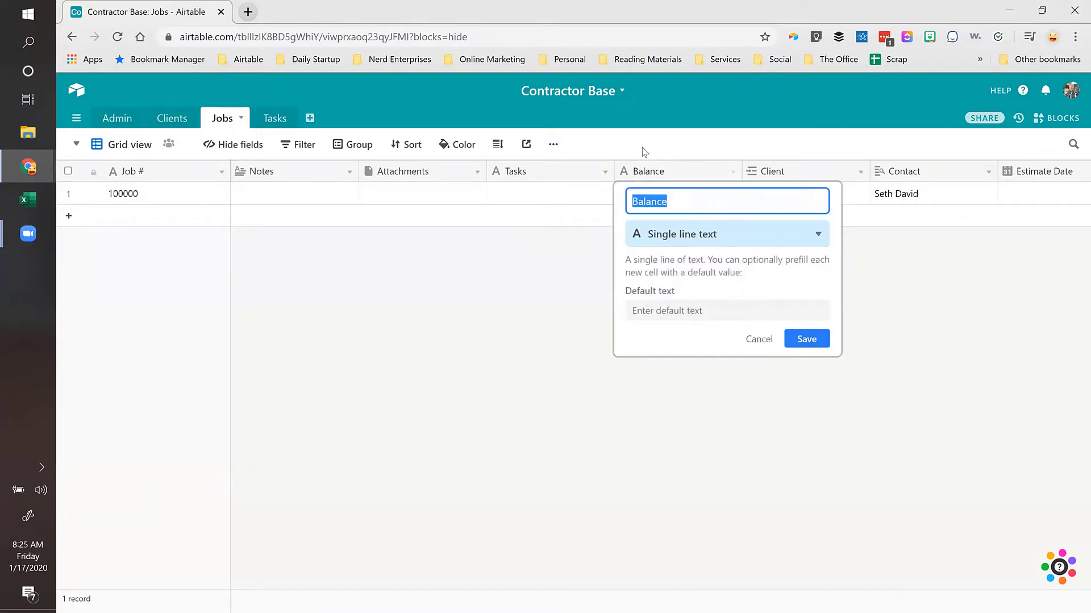
click(656, 234)
text(Ro)
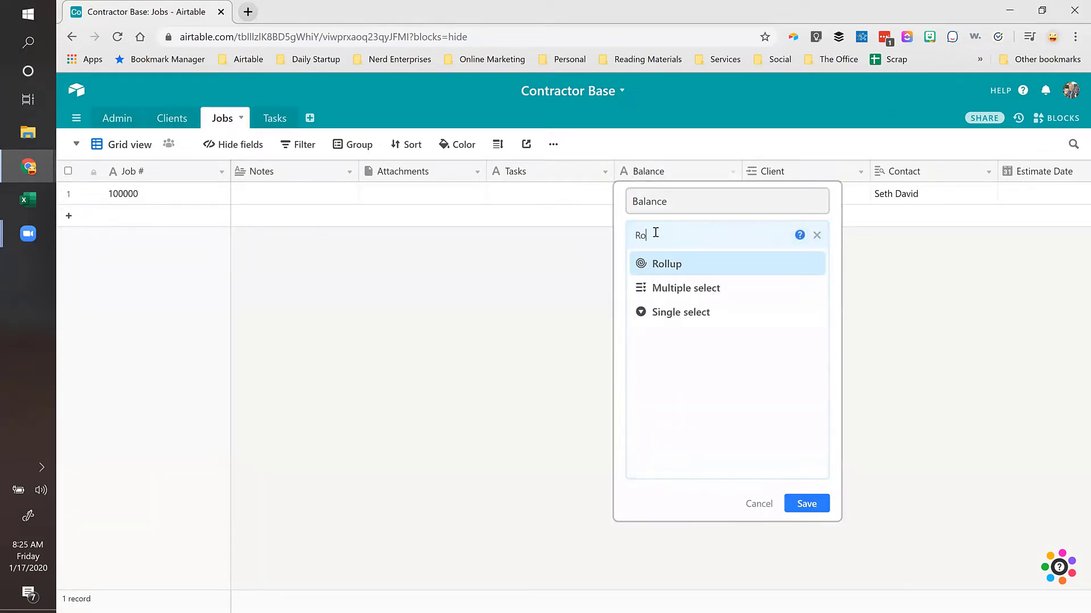
text(ll)
click(657, 262)
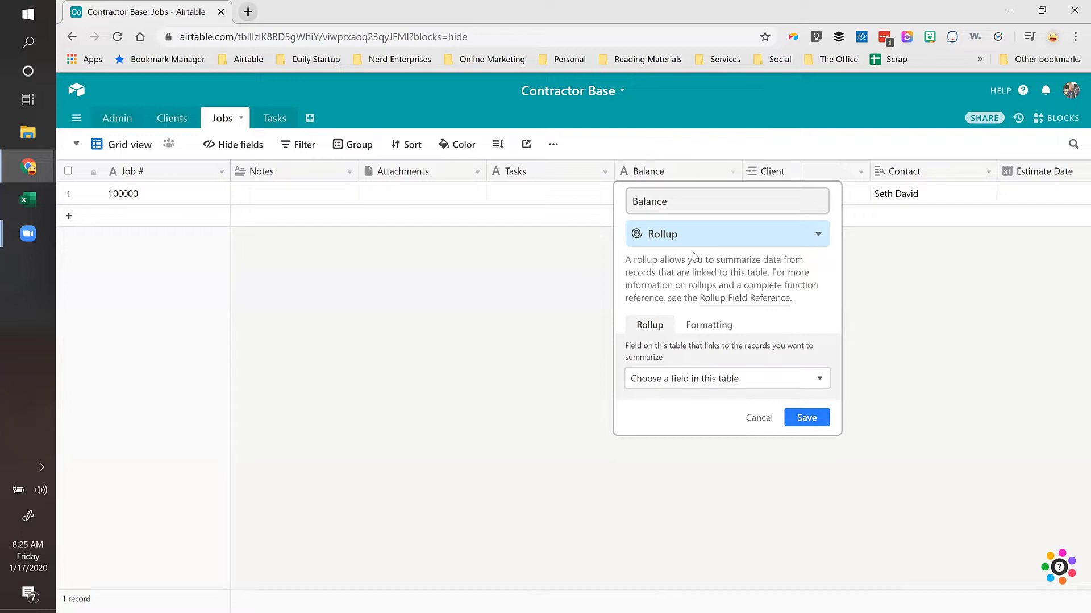
click(685, 380)
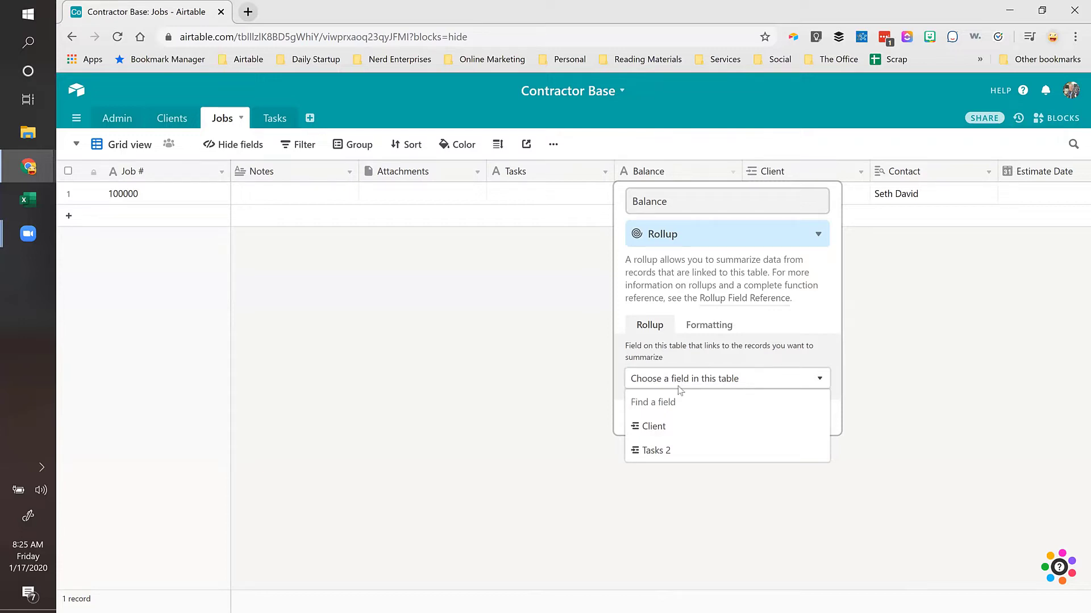
click(652, 452)
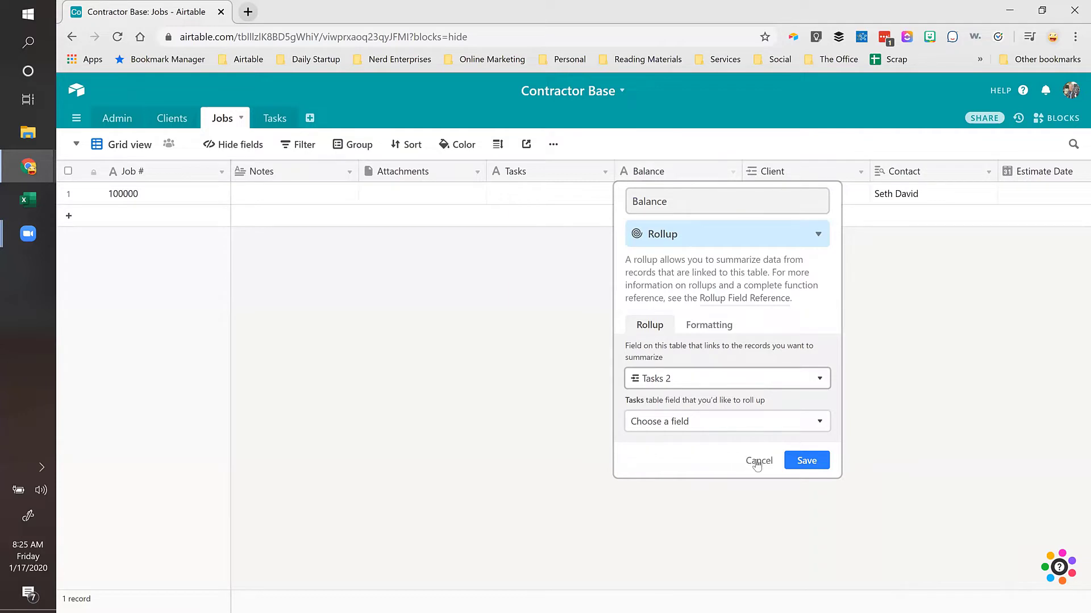
click(705, 424)
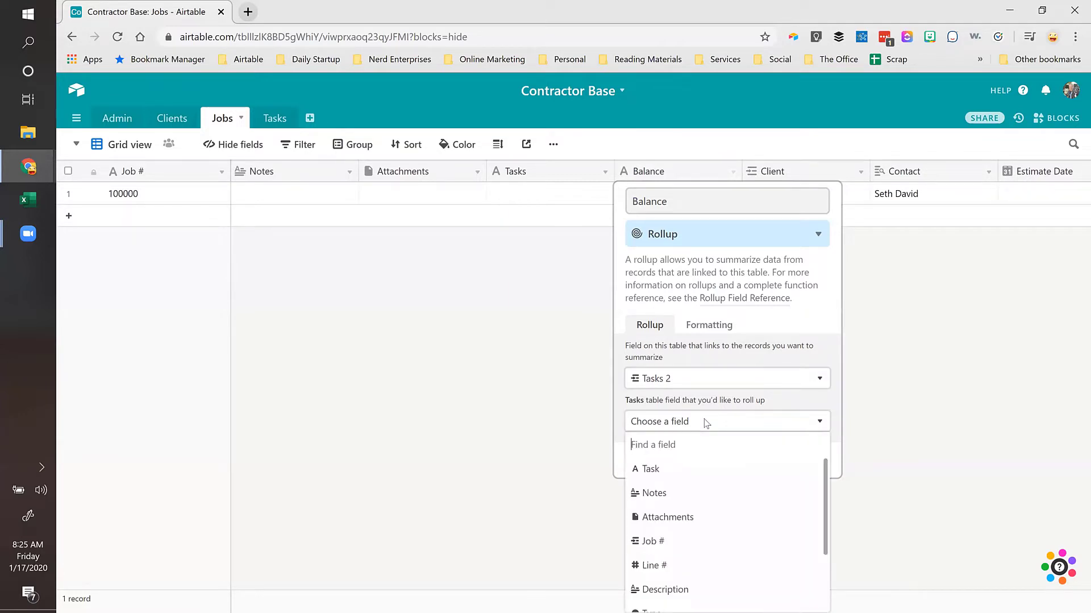
click(1003, 336)
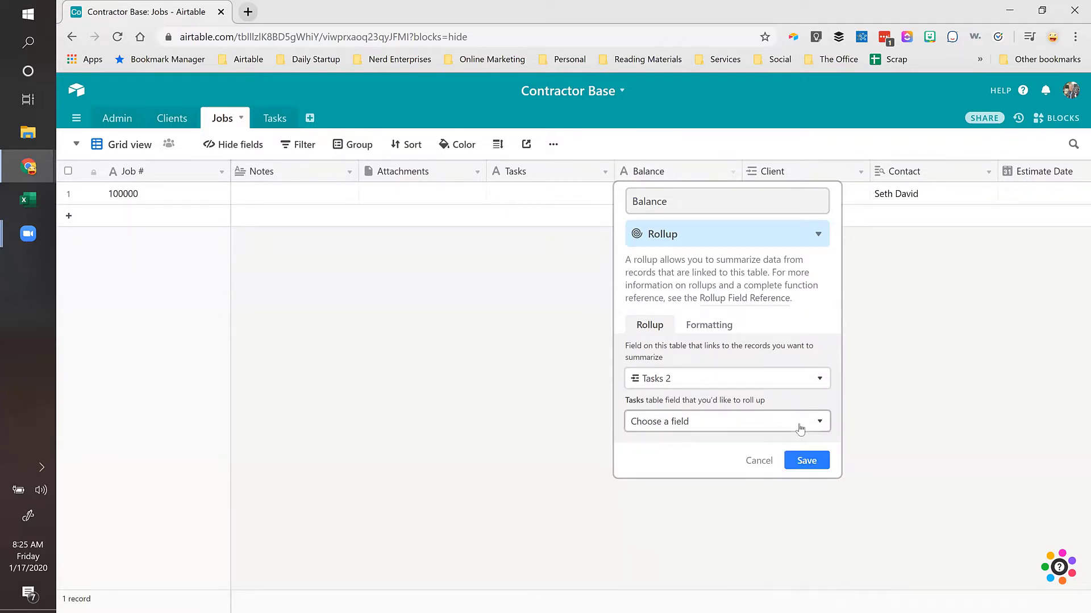
click(757, 460)
click(403, 198)
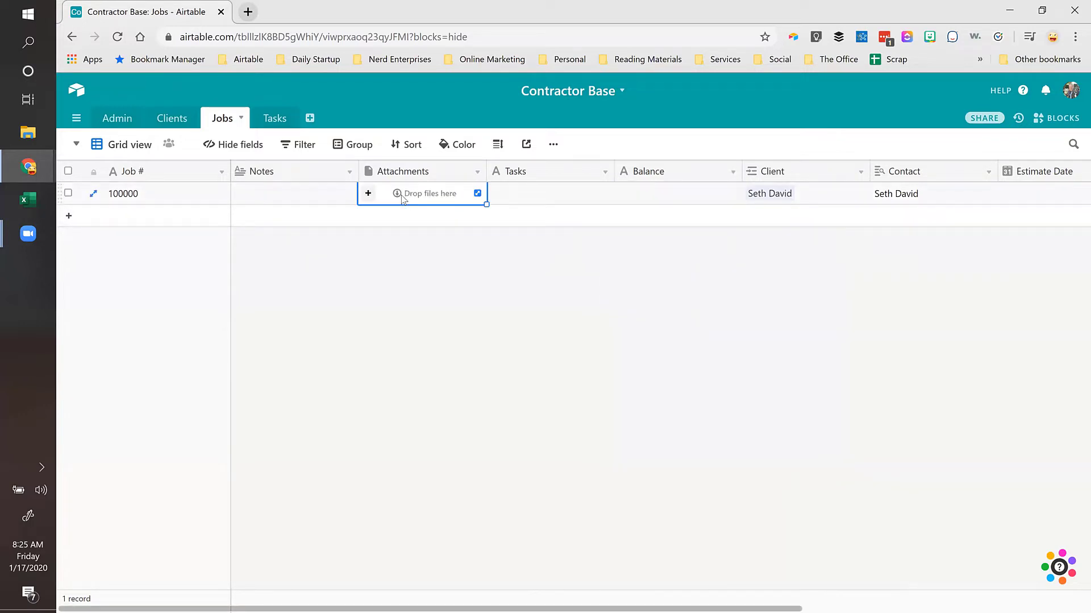
Step: Move the Tasks 2 field up to third place in the Jobs field order
key(ctrl+Right)
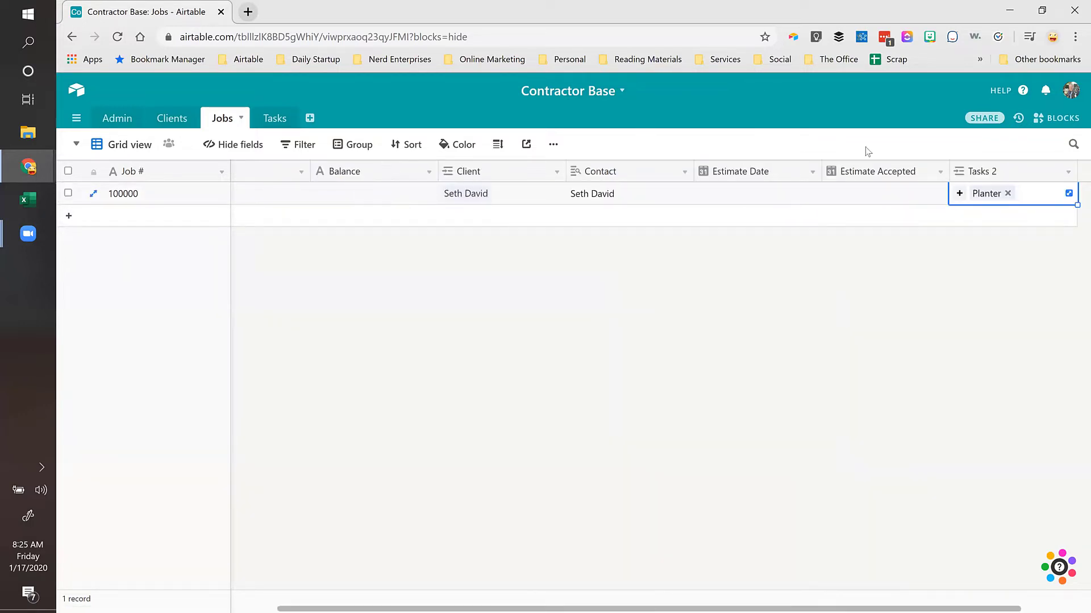
click(190, 205)
key(Right)
key(Right)
key(Right)
key(Right)
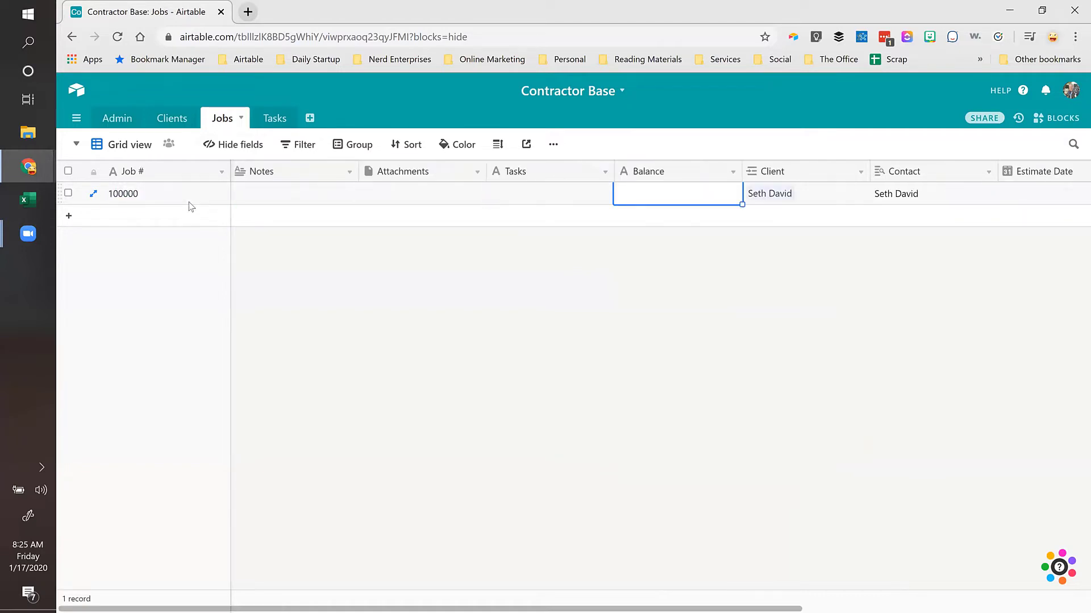
key(Left)
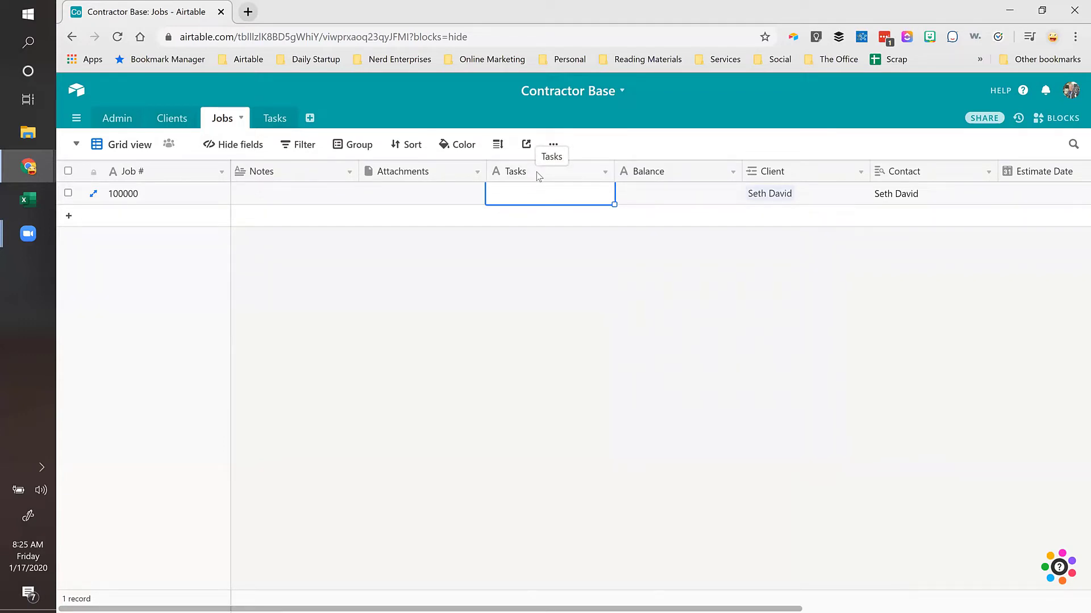
key(ctrl+Right)
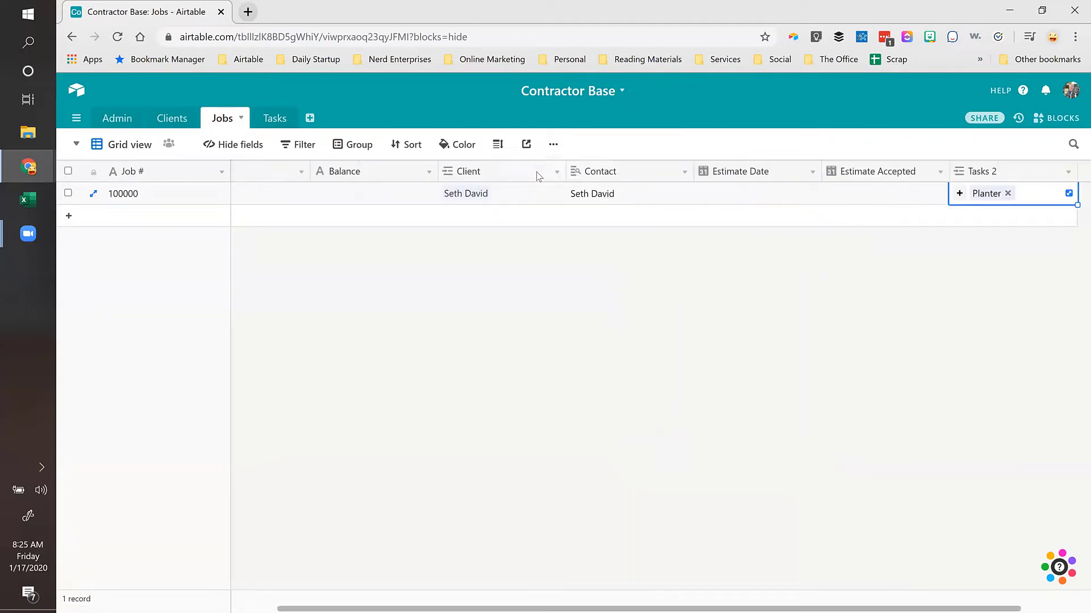
click(300, 148)
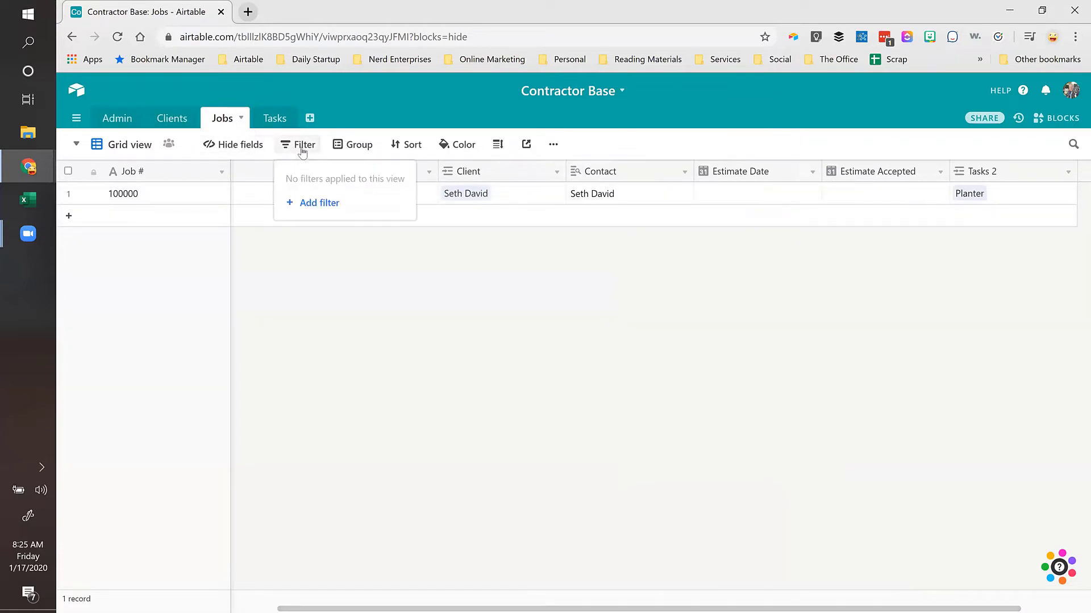
click(243, 151)
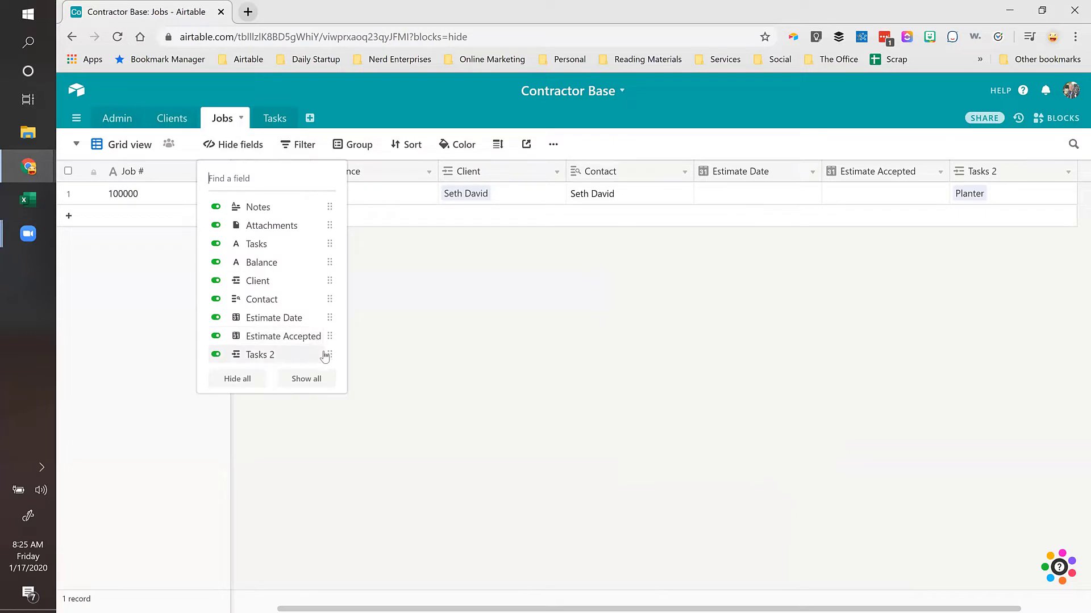
drag(327, 352, 274, 246)
click(482, 192)
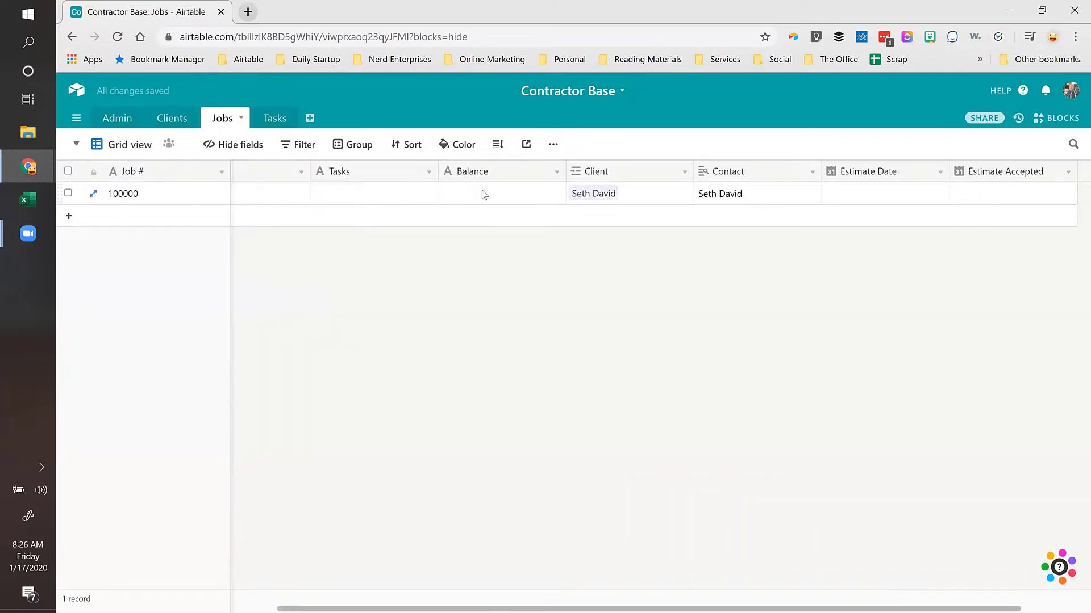
click(354, 200)
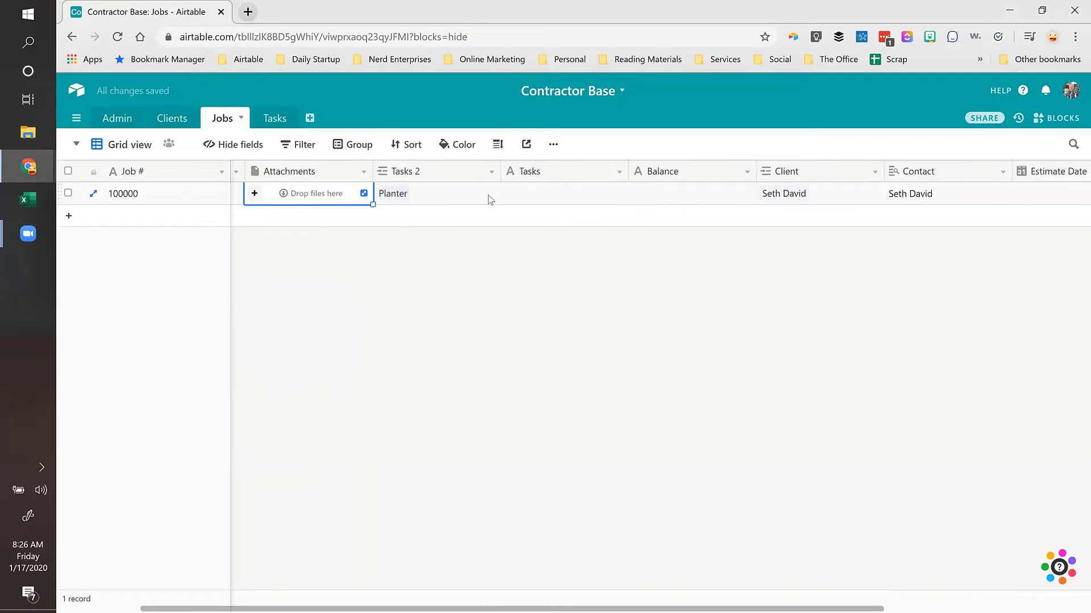
Step: Delete the old Tasks text field and rename Tasks 2 to 'Tasks'
right_click(533, 177)
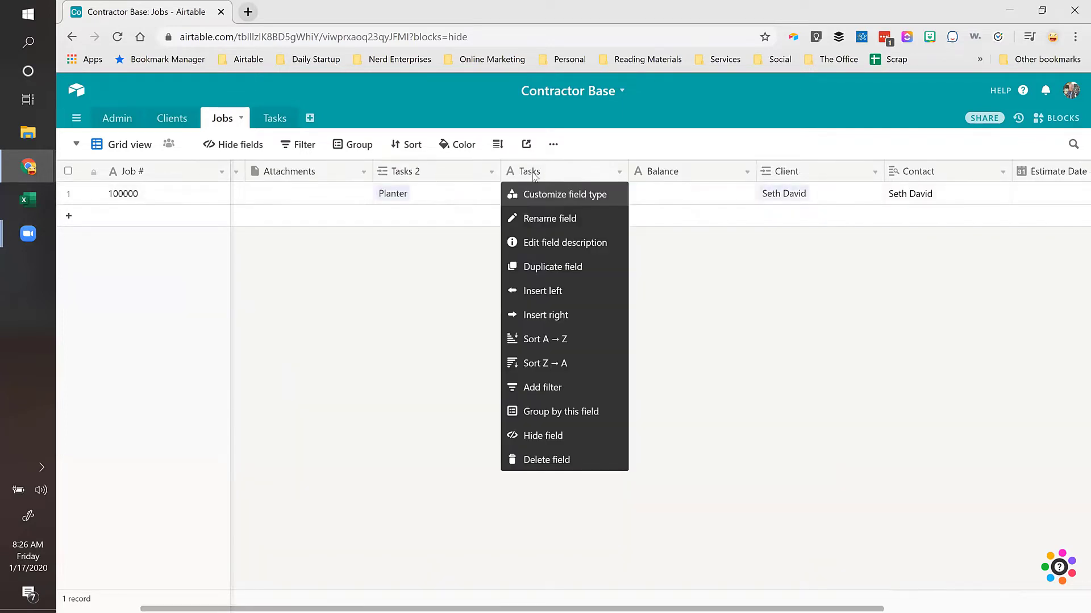
click(563, 459)
double_click(423, 171)
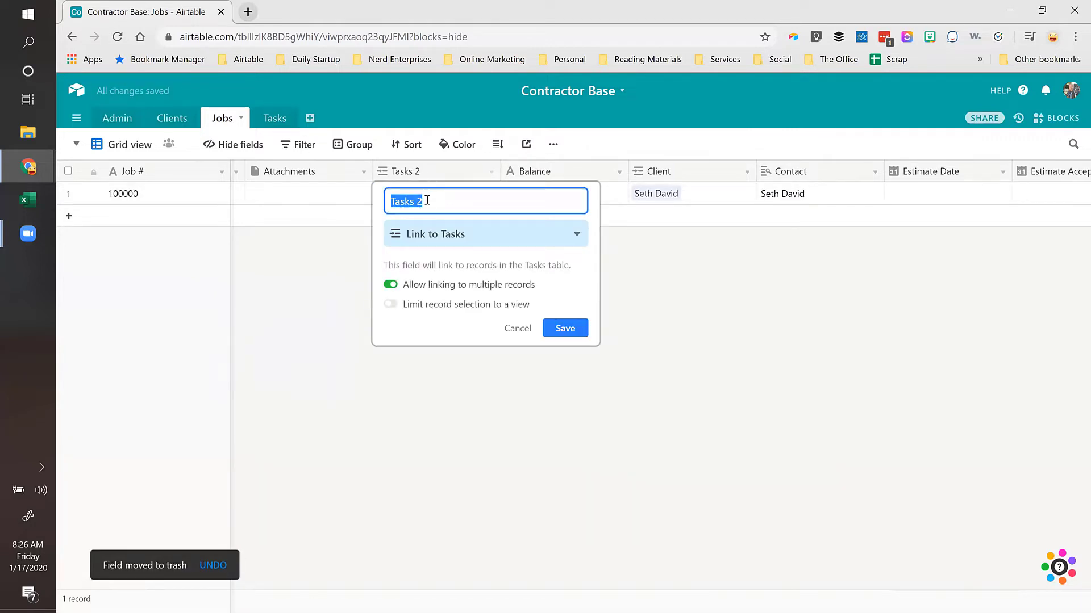
click(428, 200)
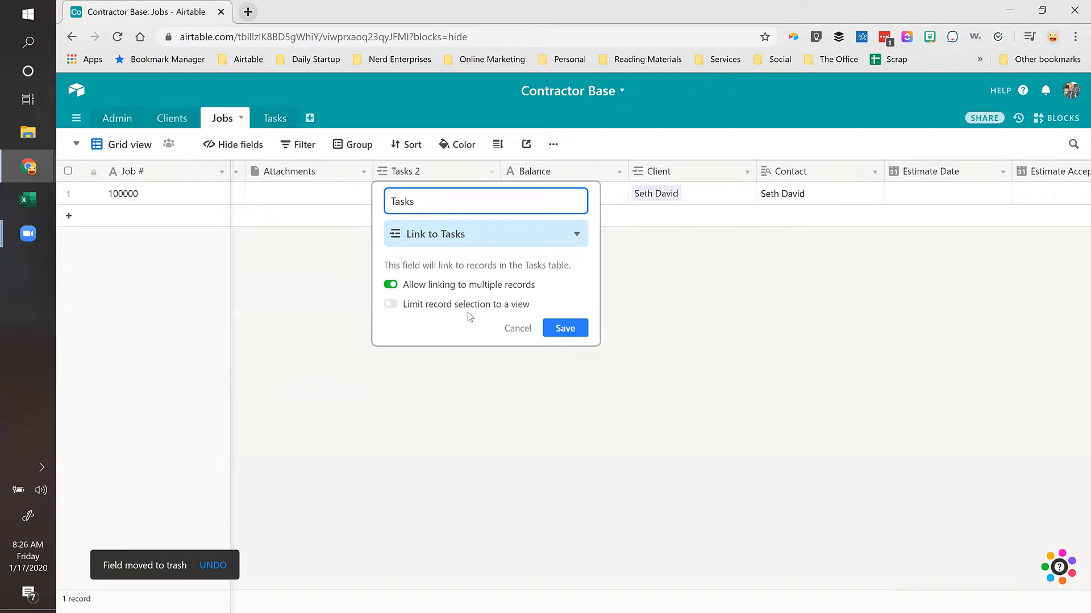
click(570, 328)
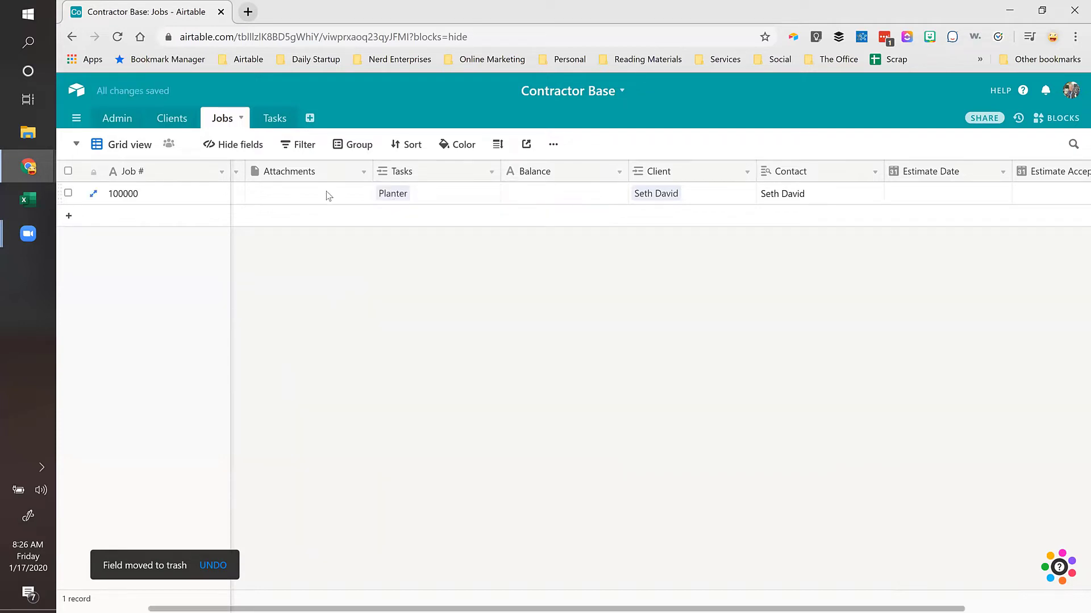
click(545, 196)
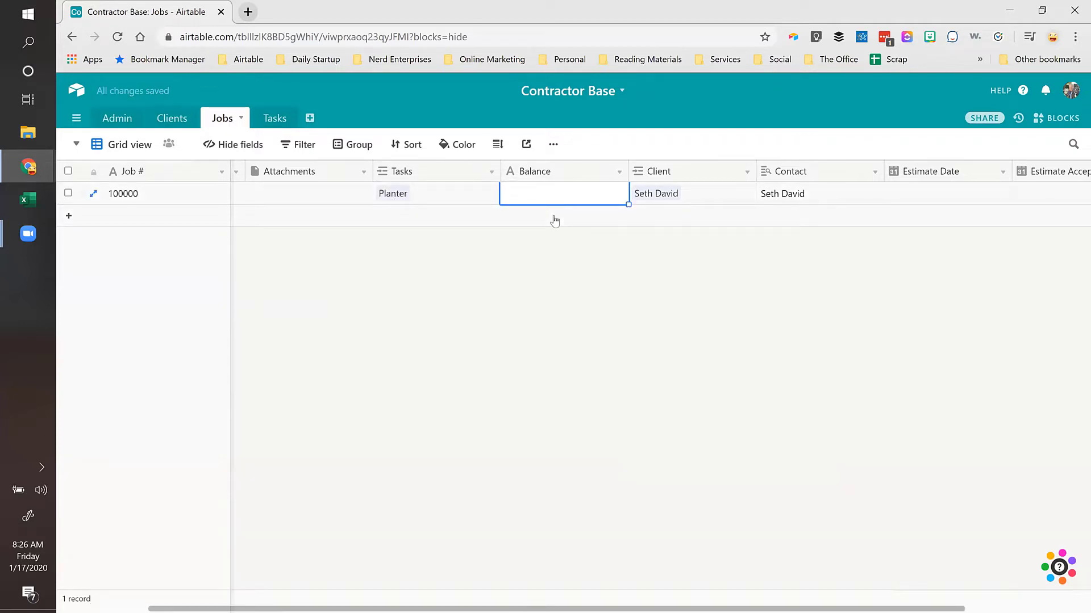
Step: Change the Balance field to a Rollup over the linked Tasks field
key(Left)
key(Left)
key(Left)
key(Left)
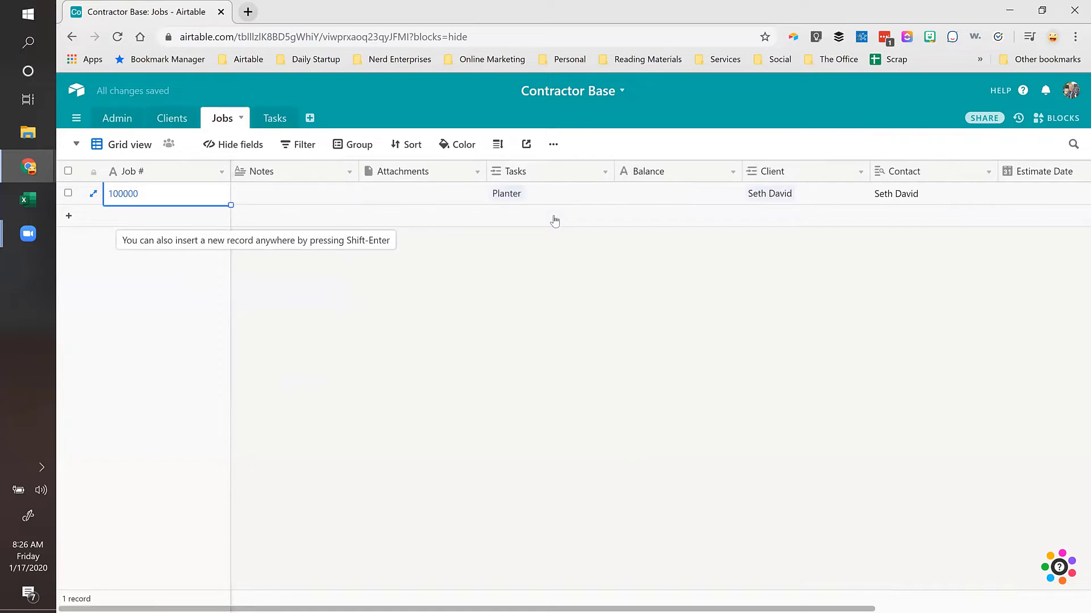
key(Right)
key(Right)
key(Right)
key(Right)
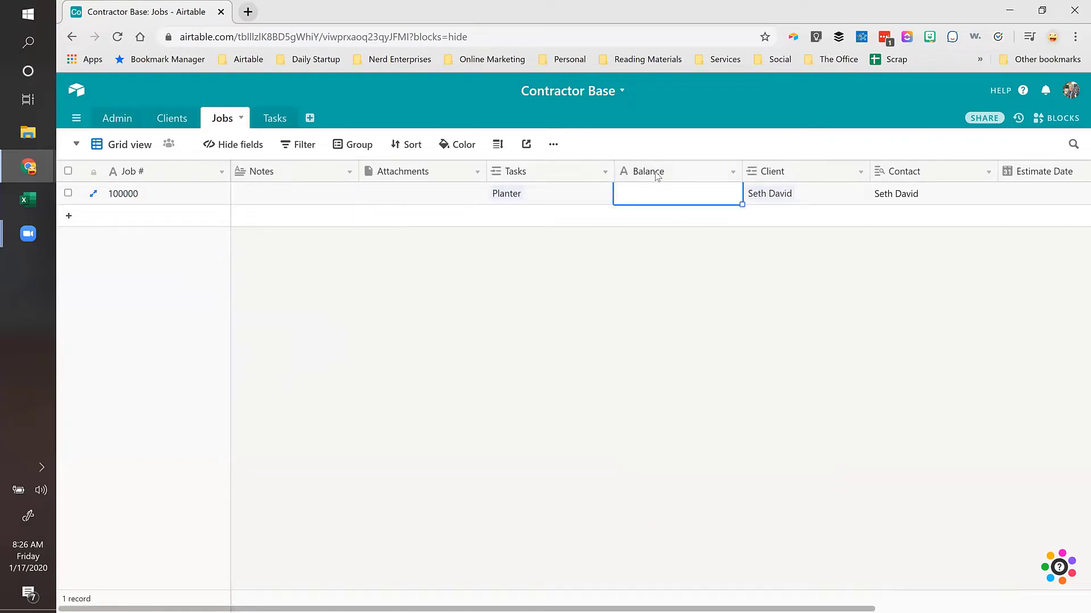
double_click(656, 173)
click(654, 233)
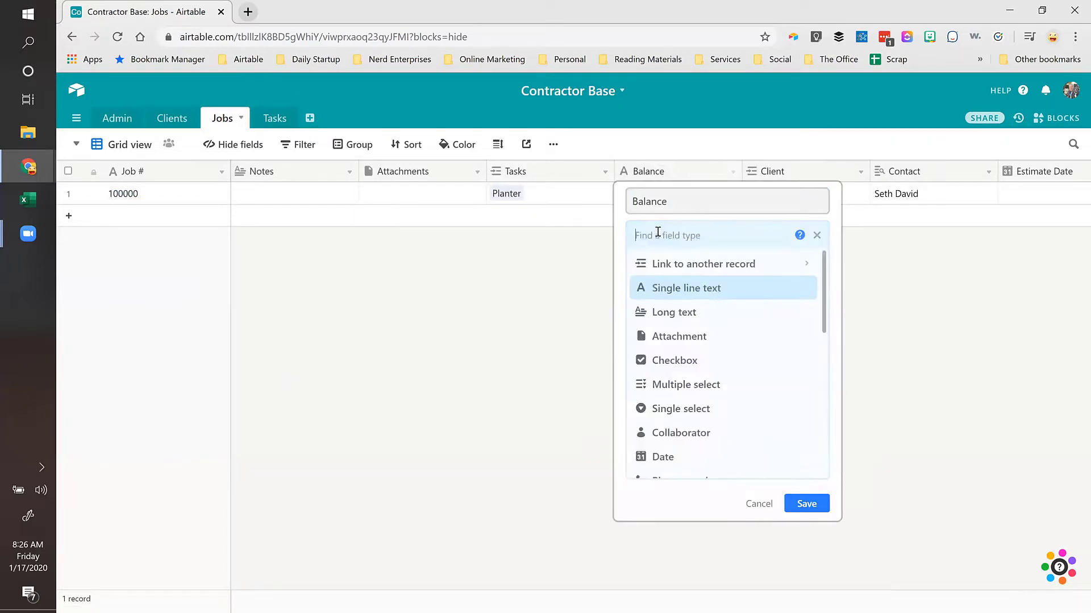
text(rol)
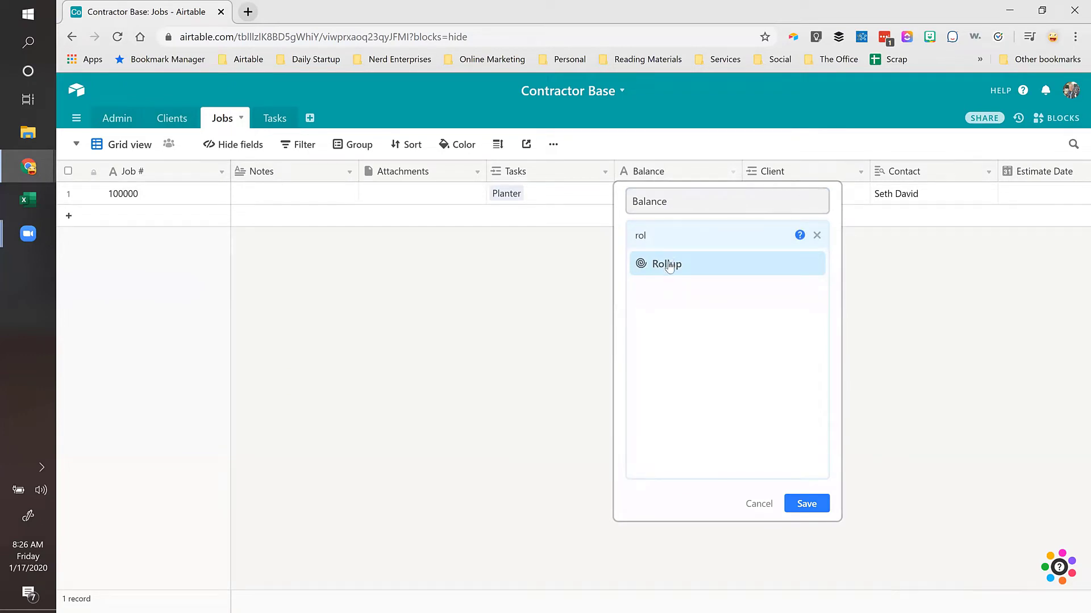
click(668, 263)
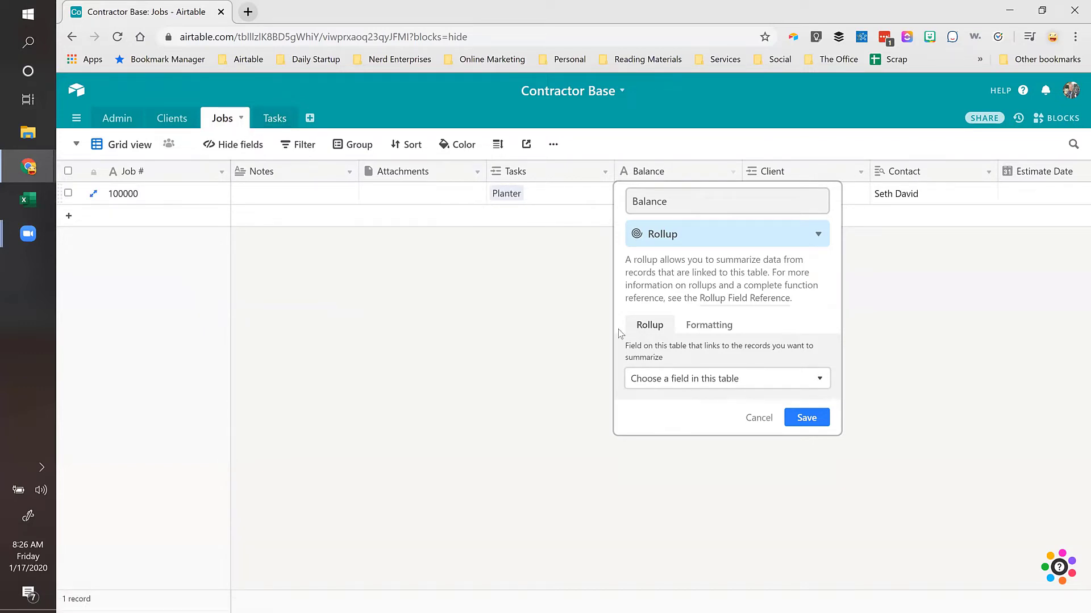
click(682, 379)
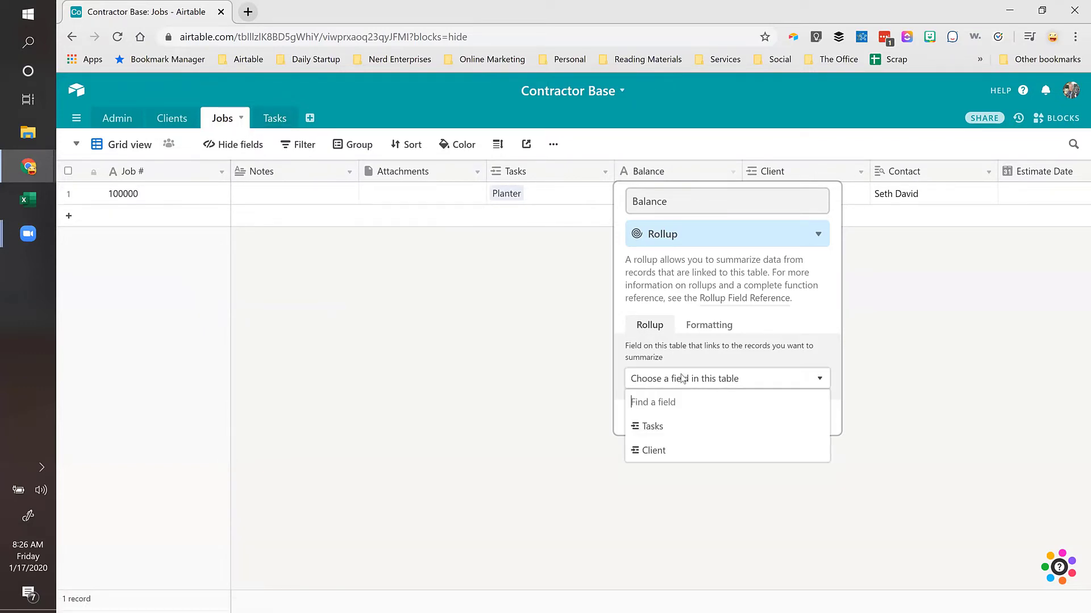
click(657, 430)
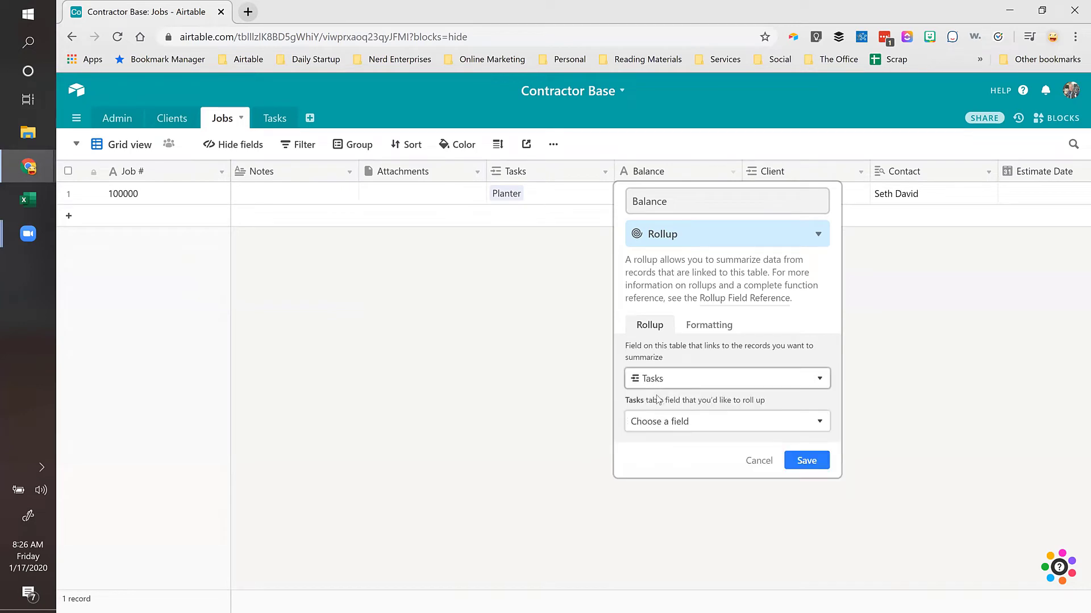
Step: Roll up the Amount field with SUM(values) and save the Balance field
click(665, 423)
scroll(672, 503, down, 3)
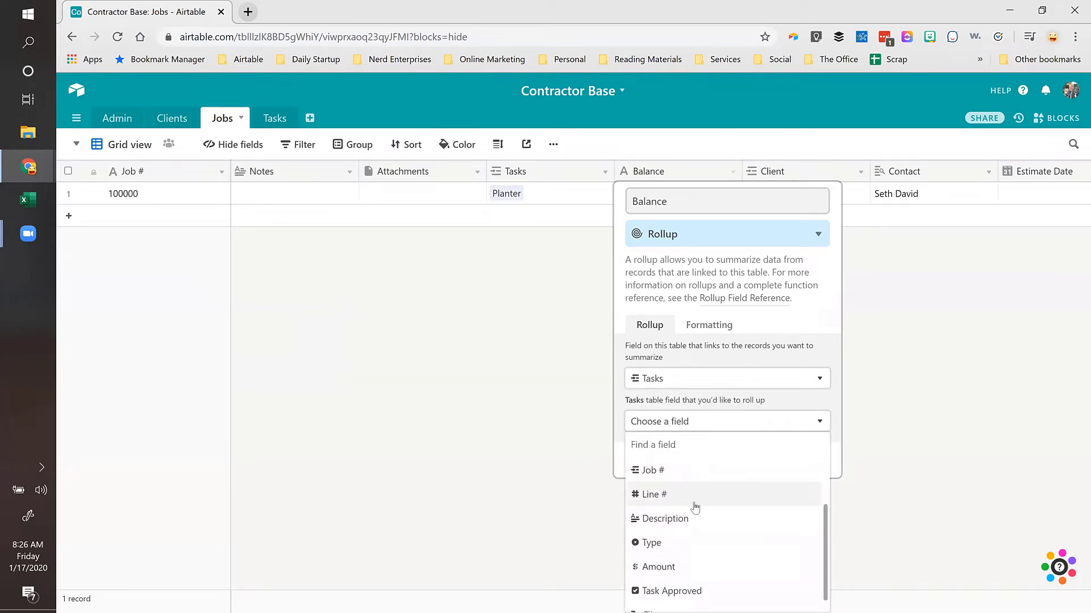
click(665, 568)
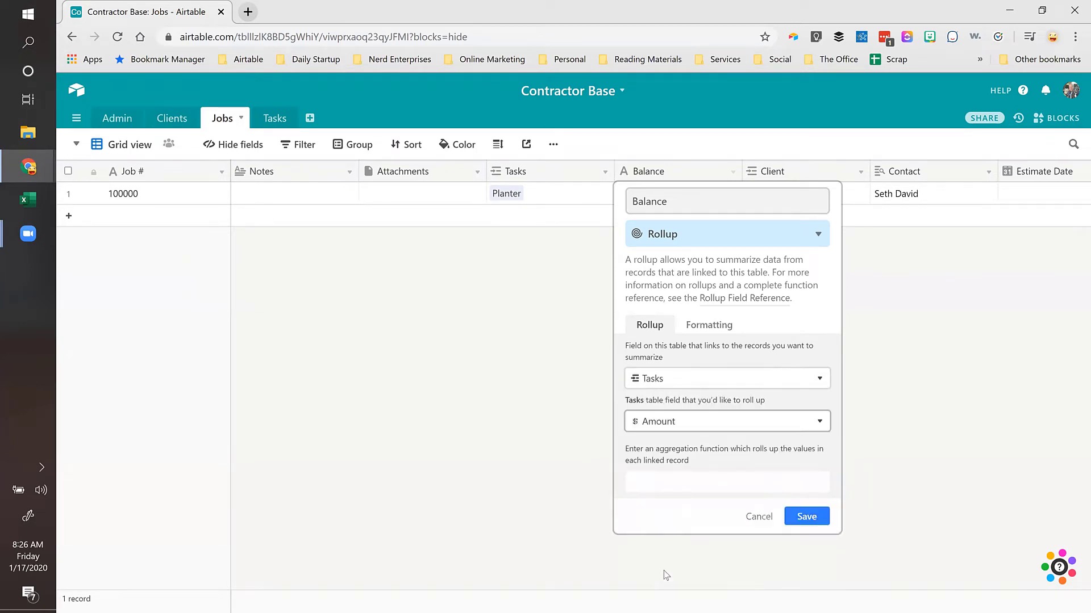
click(804, 518)
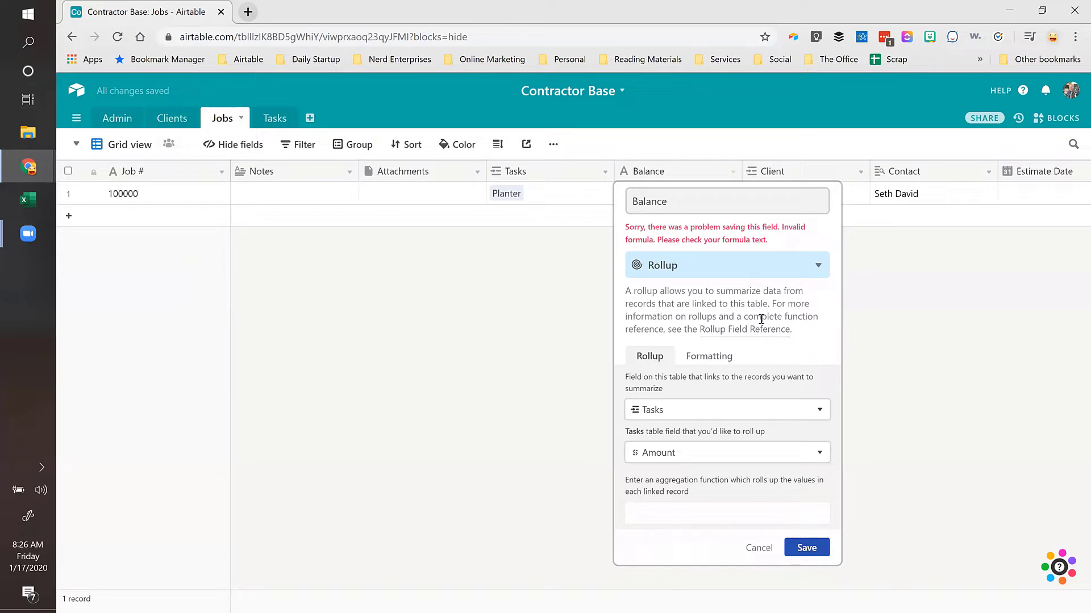
click(654, 511)
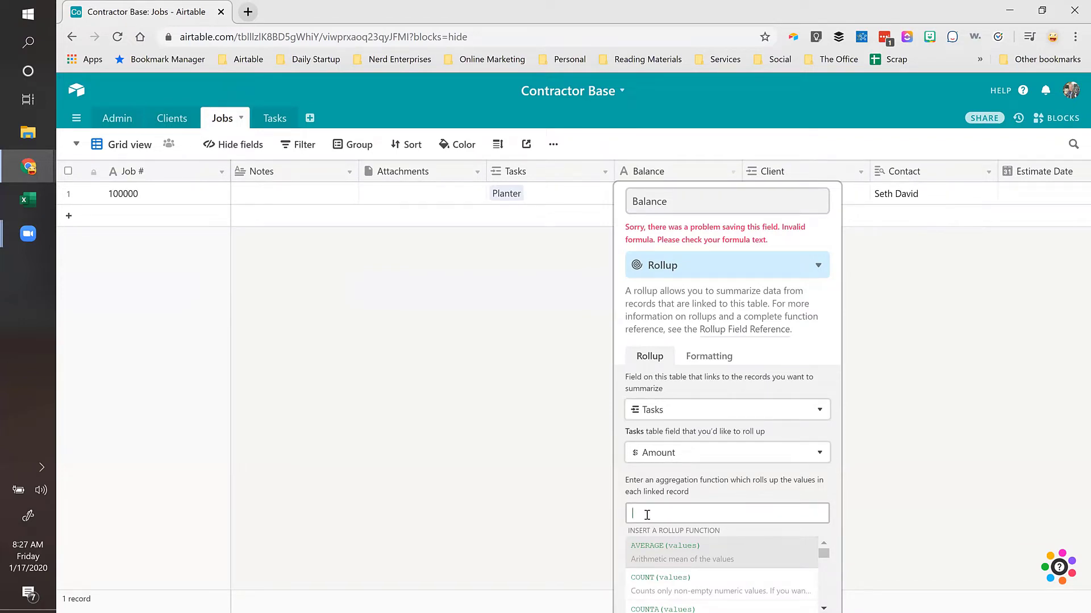
text(sum)
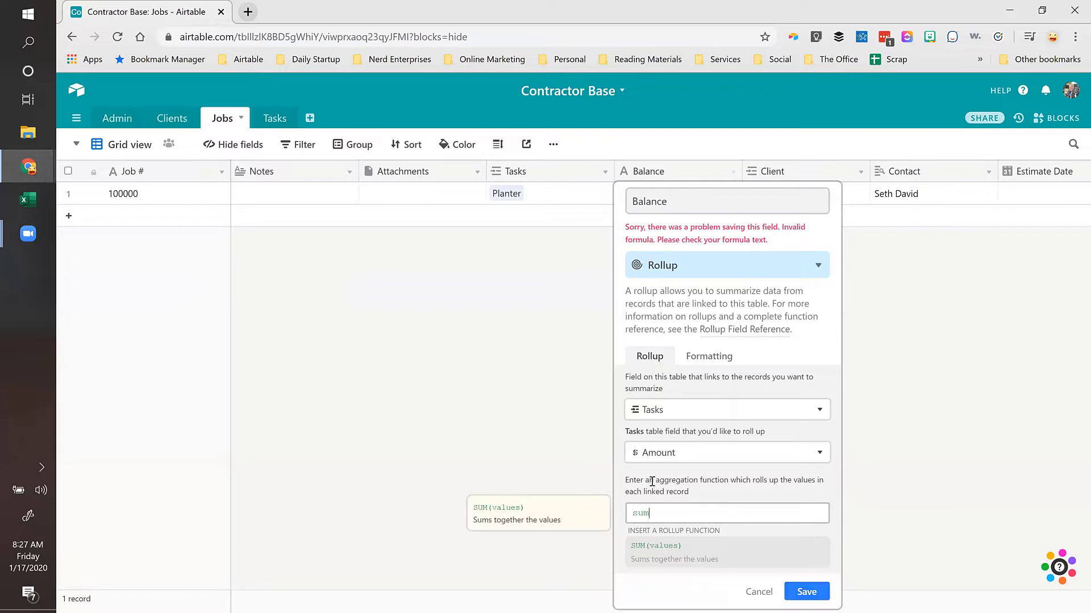
click(662, 548)
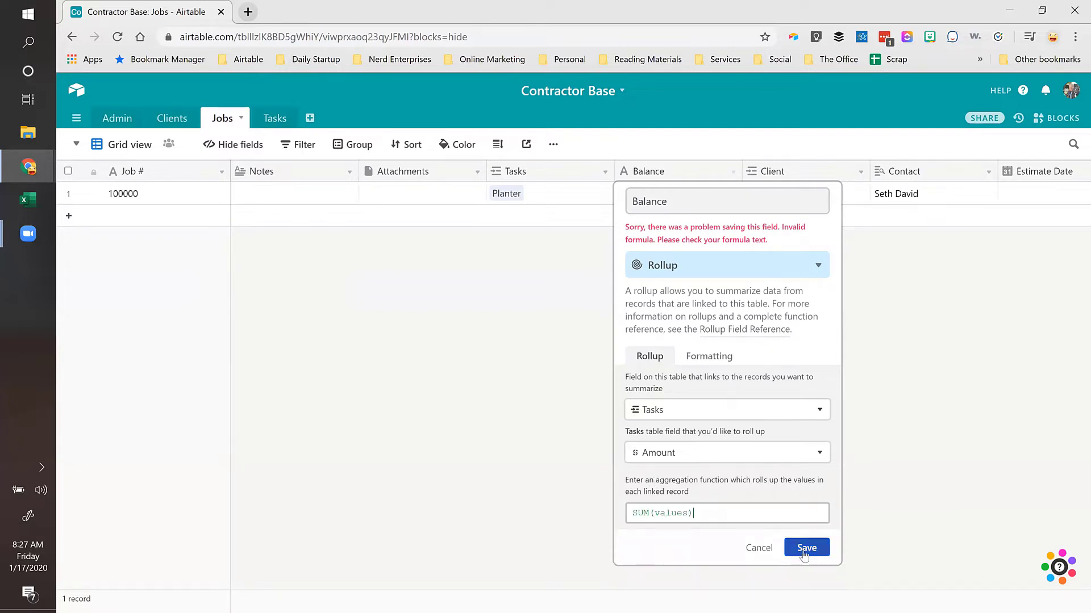
click(806, 547)
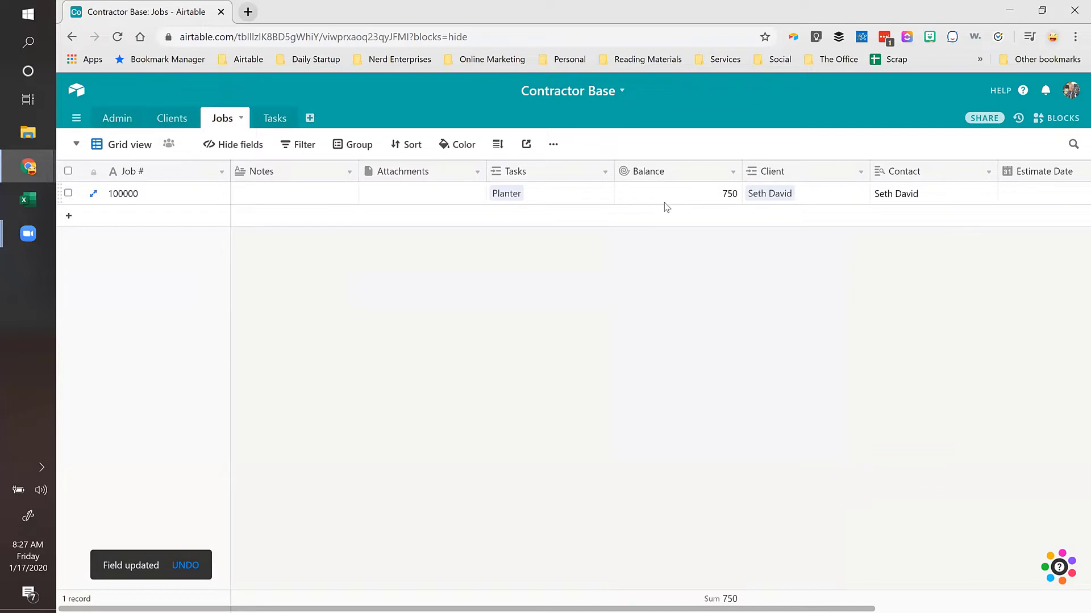
Step: Add a 'Stucco' task in row 2 linked to job 100000 with Line # 2
click(275, 120)
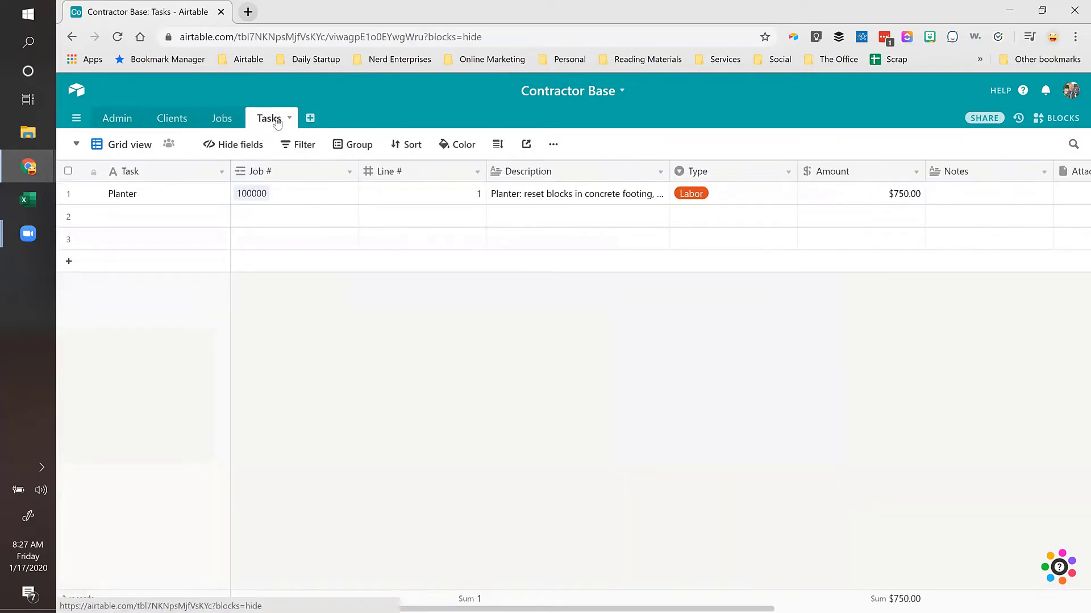
click(146, 215)
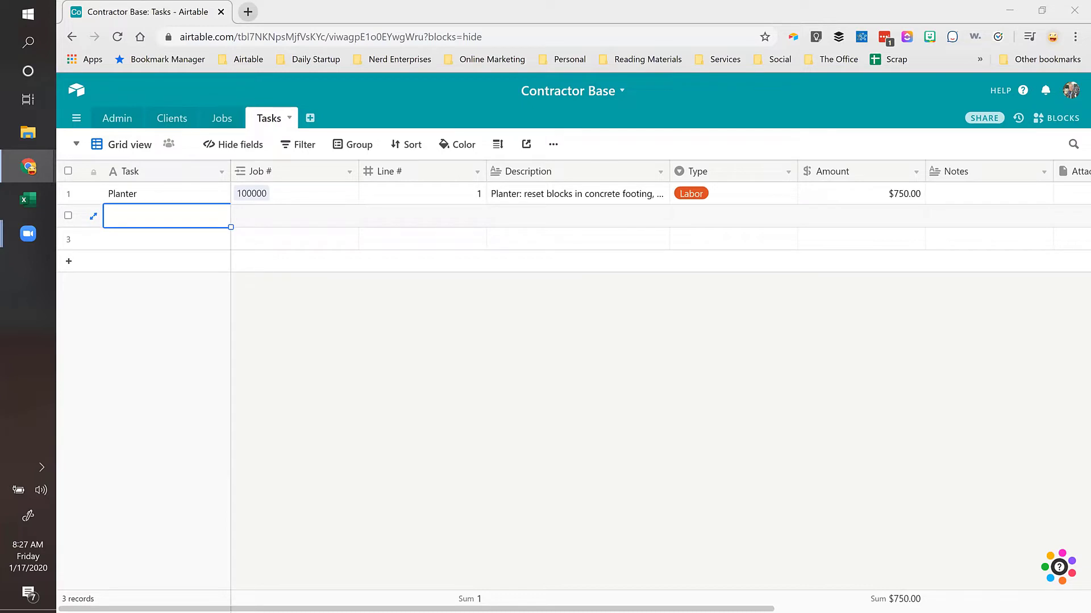
text(Stucco)
key(Tab)
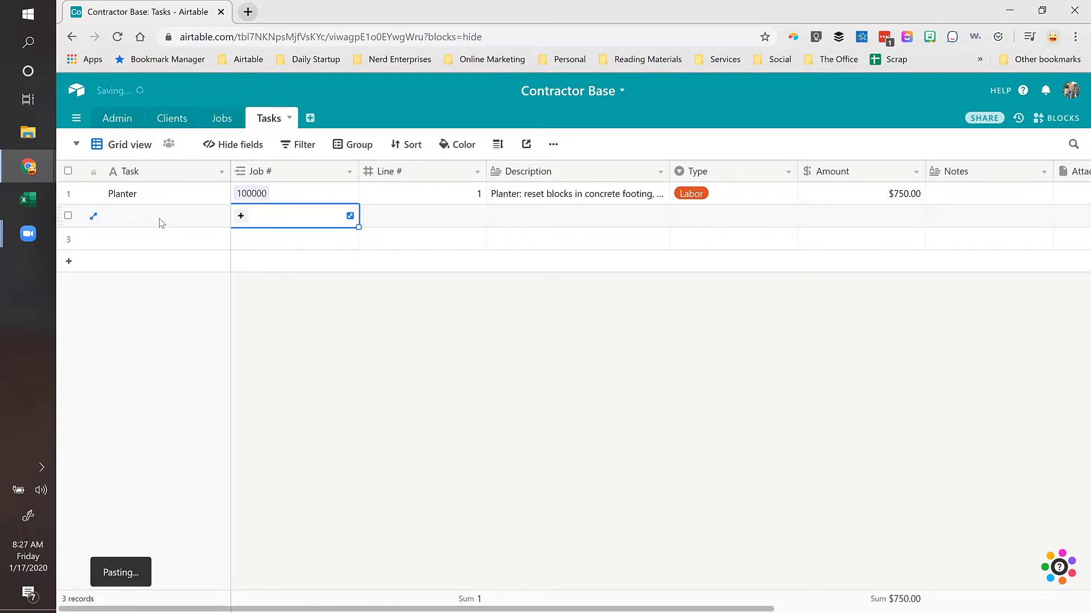
click(240, 215)
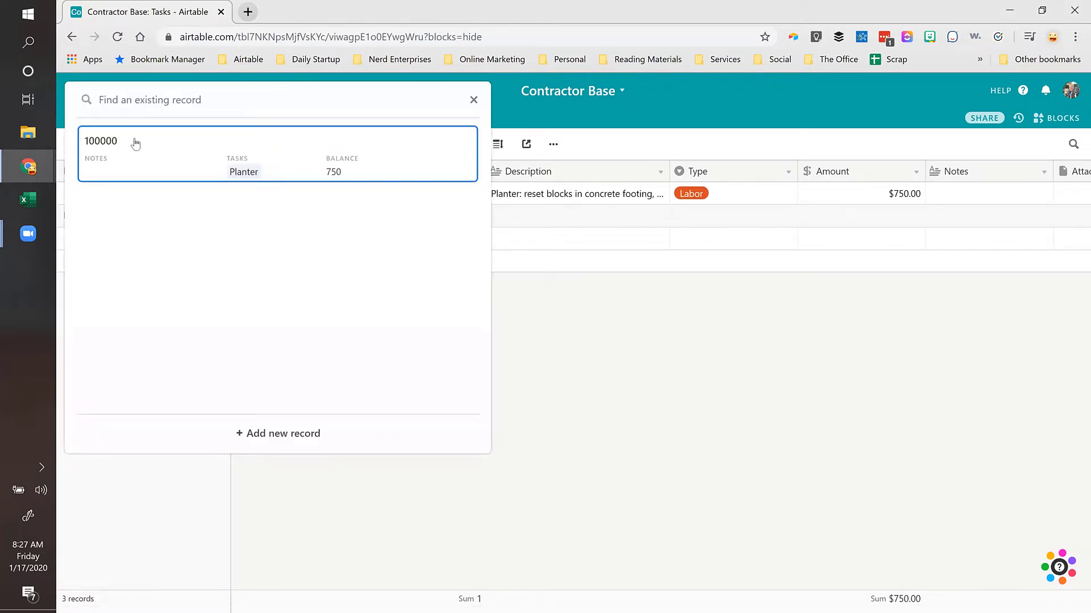
click(107, 147)
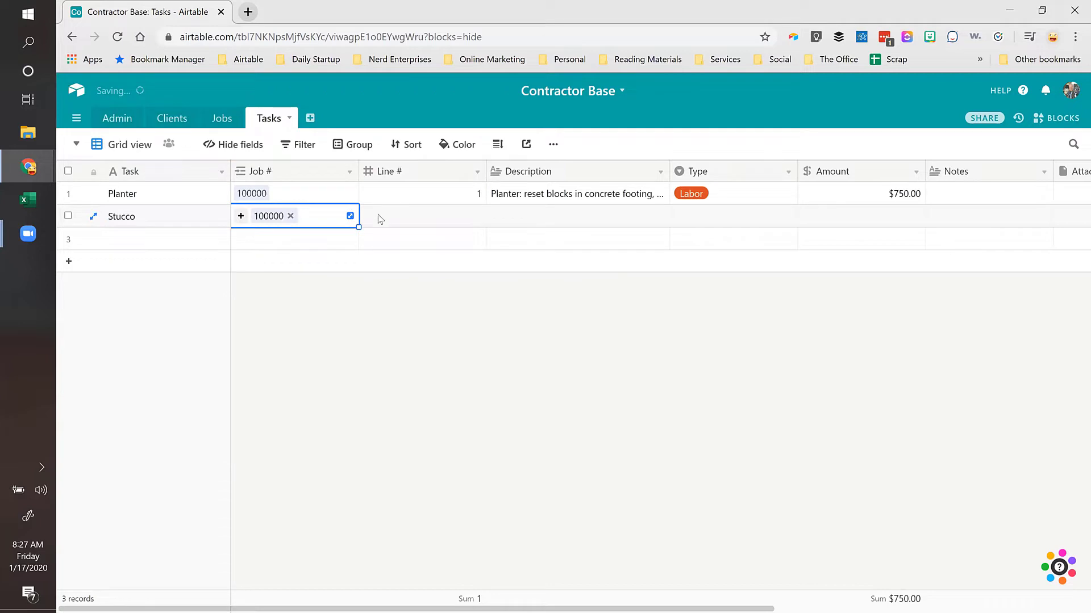
click(420, 224)
text(2)
key(Tab)
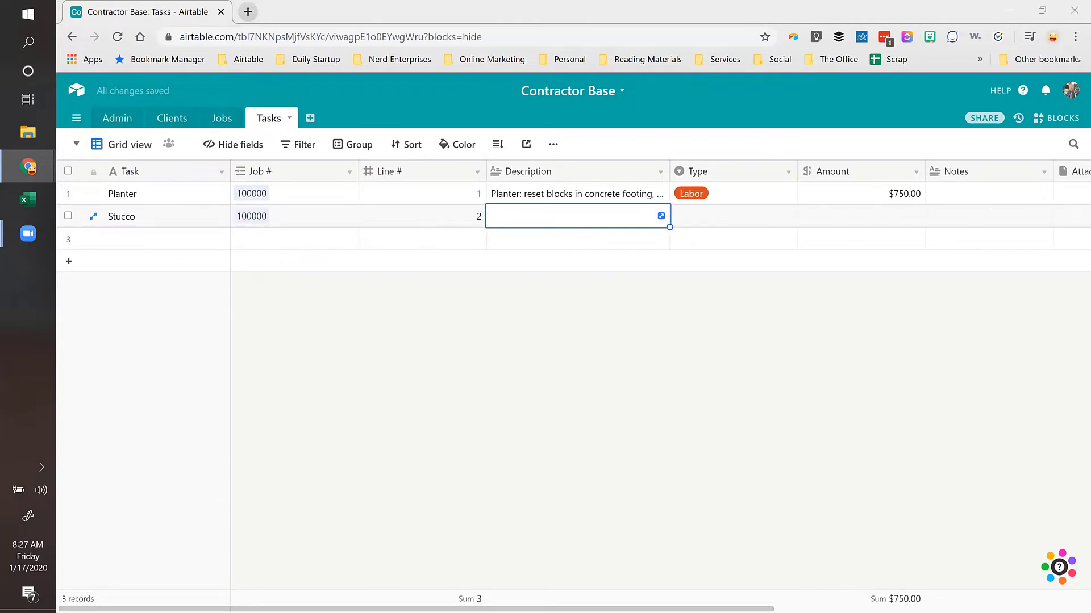
Step: Paste the Stucco description, set Type to Labor and Amount to $650.00
key(ctrl+v)
click(739, 220)
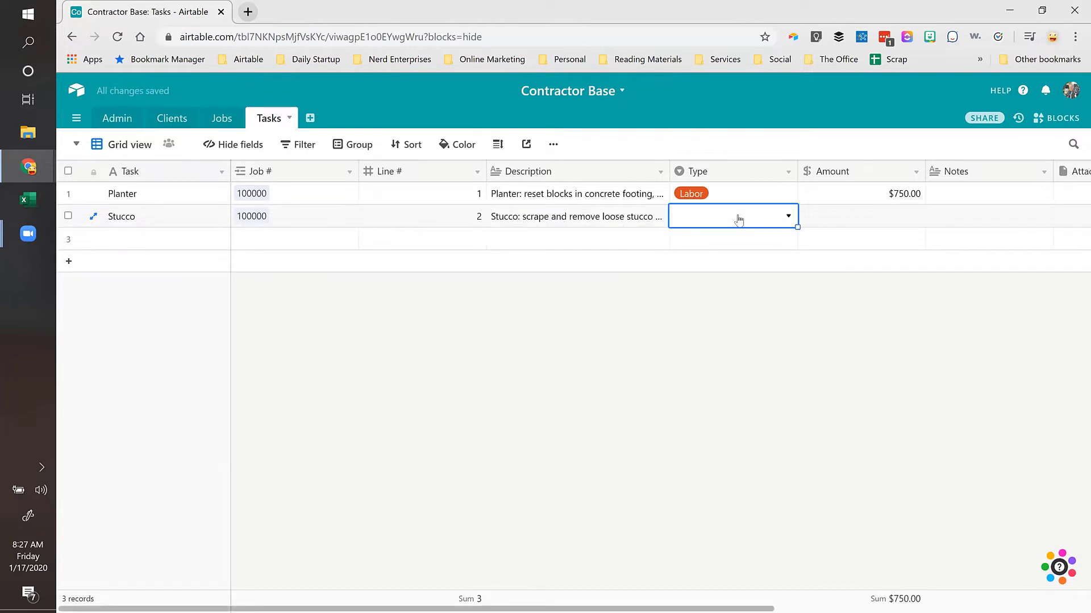
text(labor)
key(Tab)
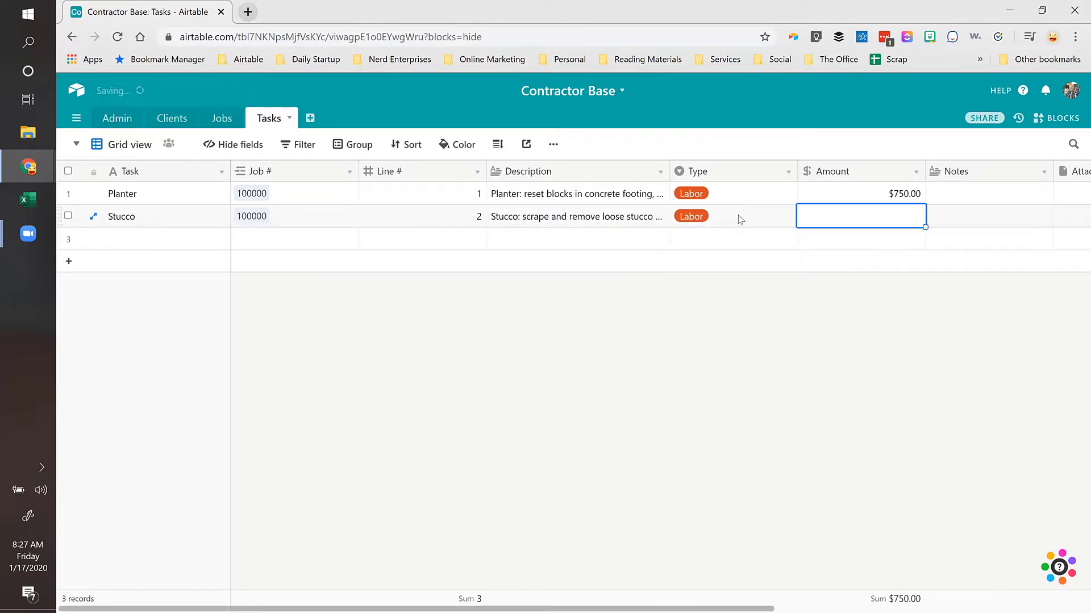
text(650)
key(Tab)
key(Tab)
key(Tab)
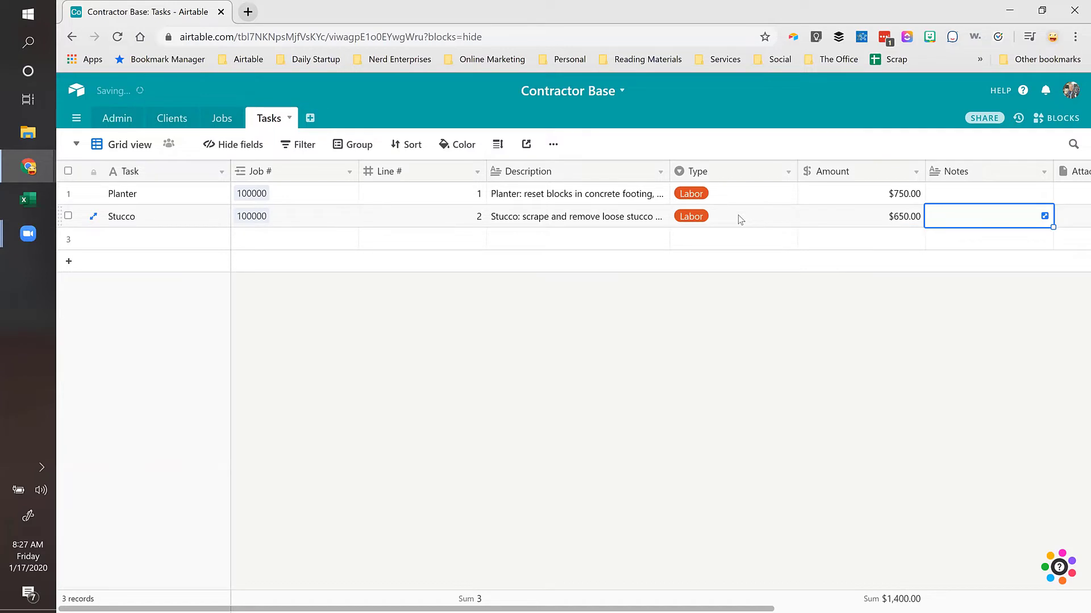
key(Tab)
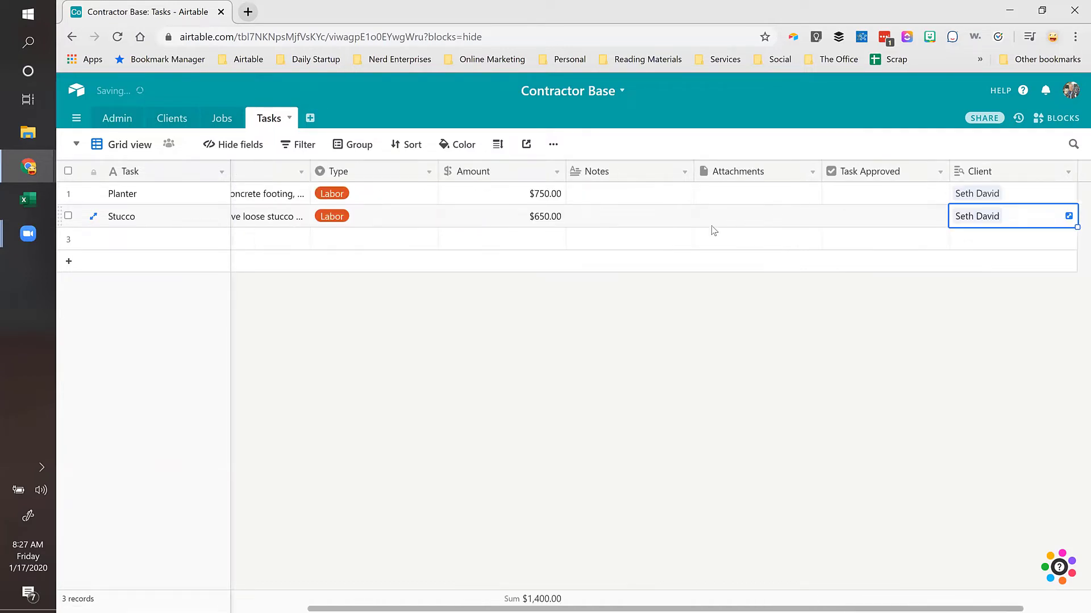
Step: Mark both Planter and Stucco as Task Approved and view the Jobs table
click(884, 194)
key(space)
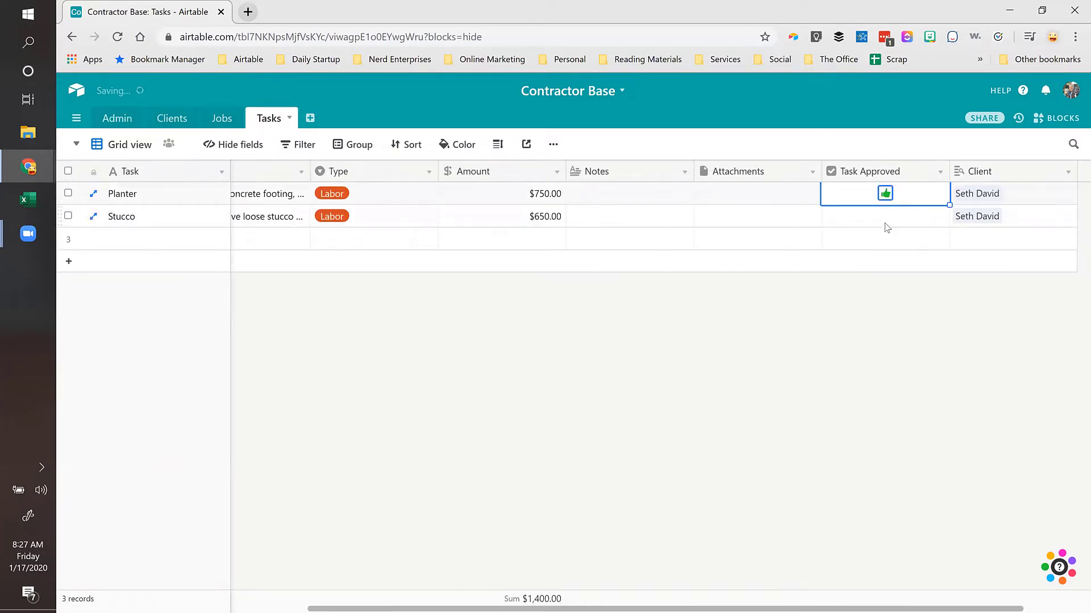
click(884, 217)
key(space)
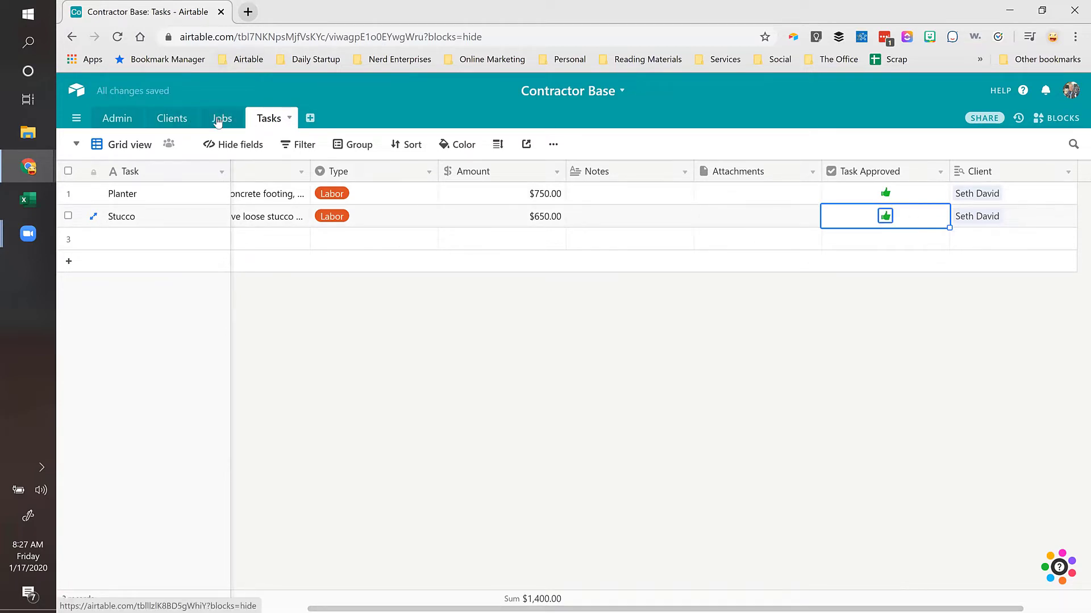
click(218, 122)
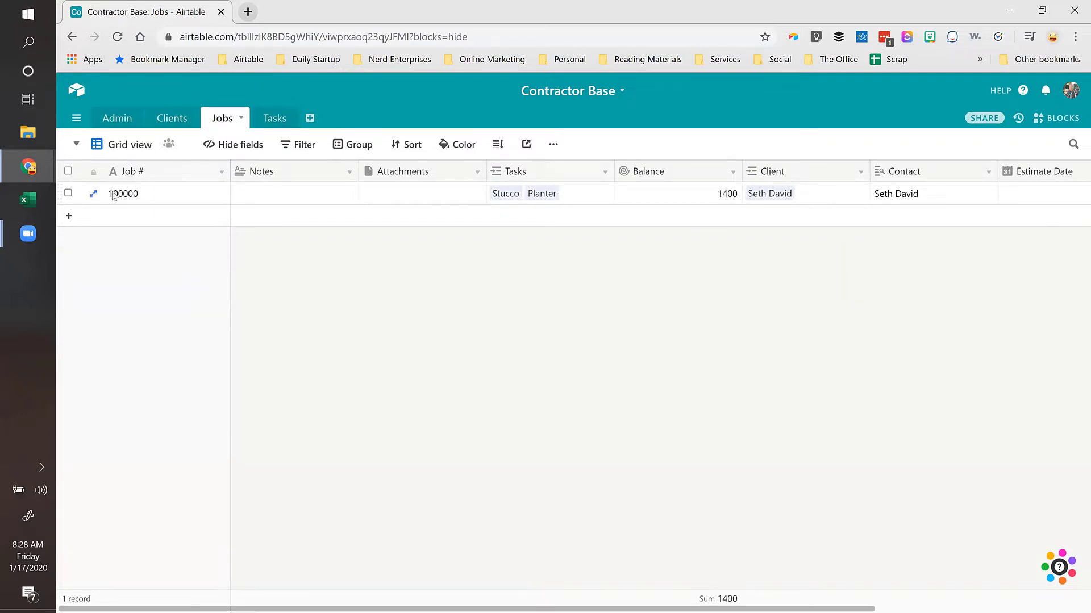
Step: Check job 100000's Balance value and view the Tasks link field settings without changes
click(656, 196)
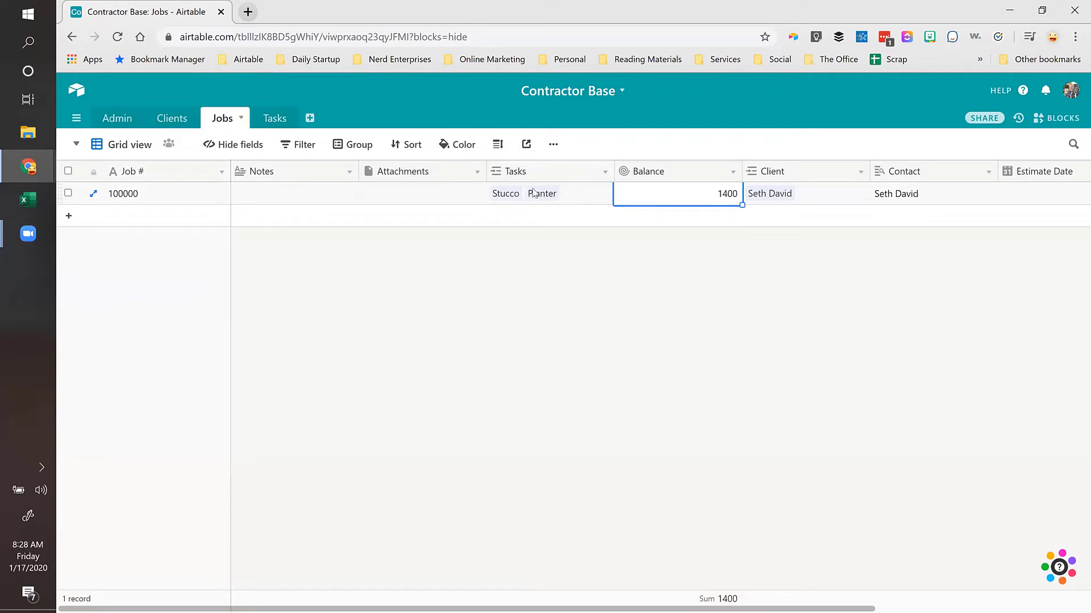
double_click(534, 171)
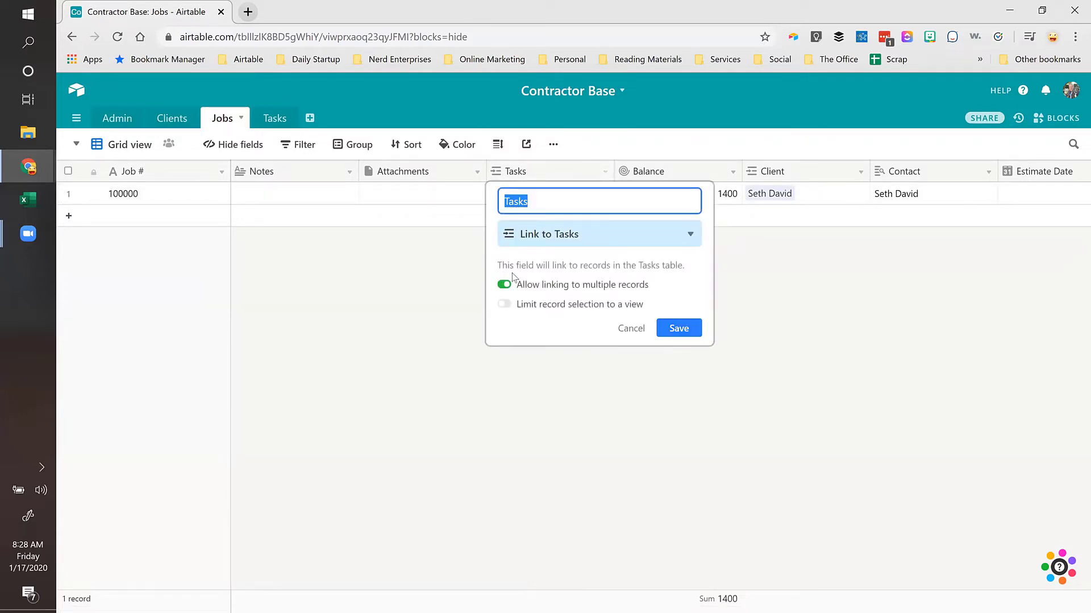
key(Escape)
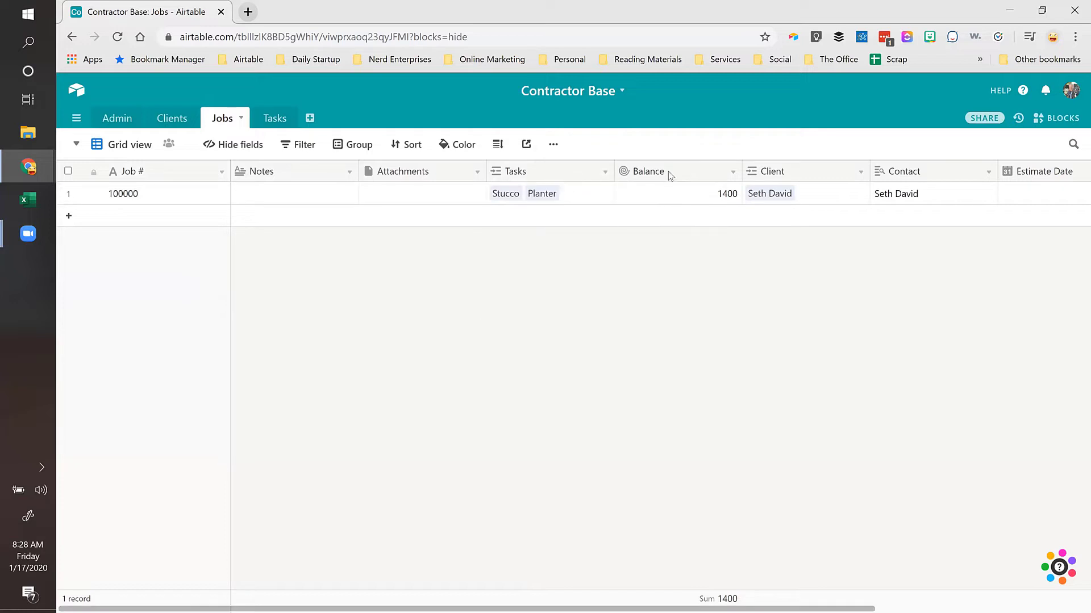
click(667, 200)
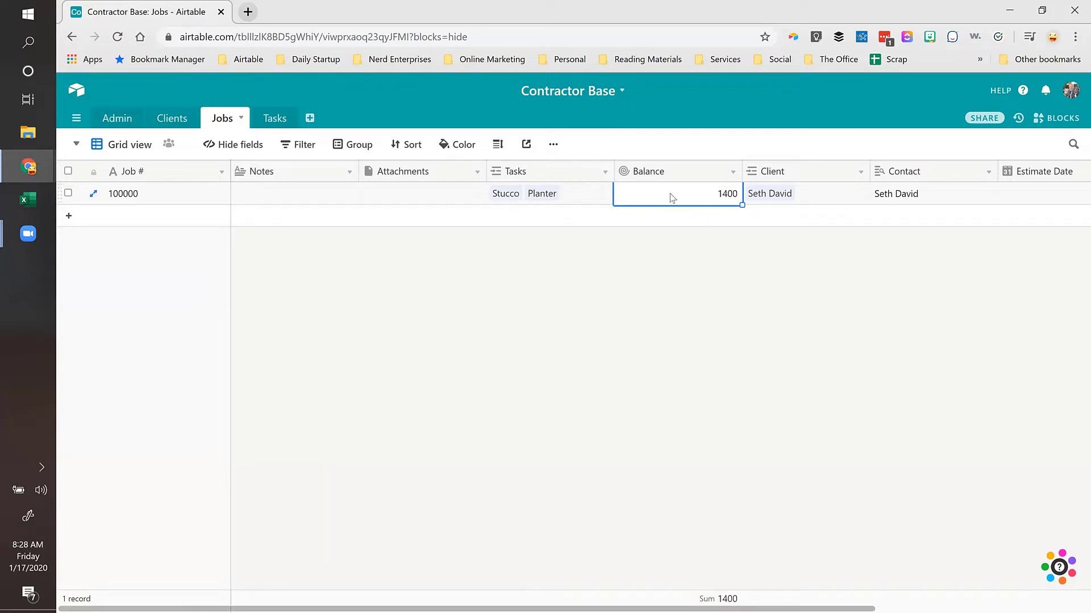
Step: Format the Balance rollup field as Currency ($5.00) and save it
double_click(682, 178)
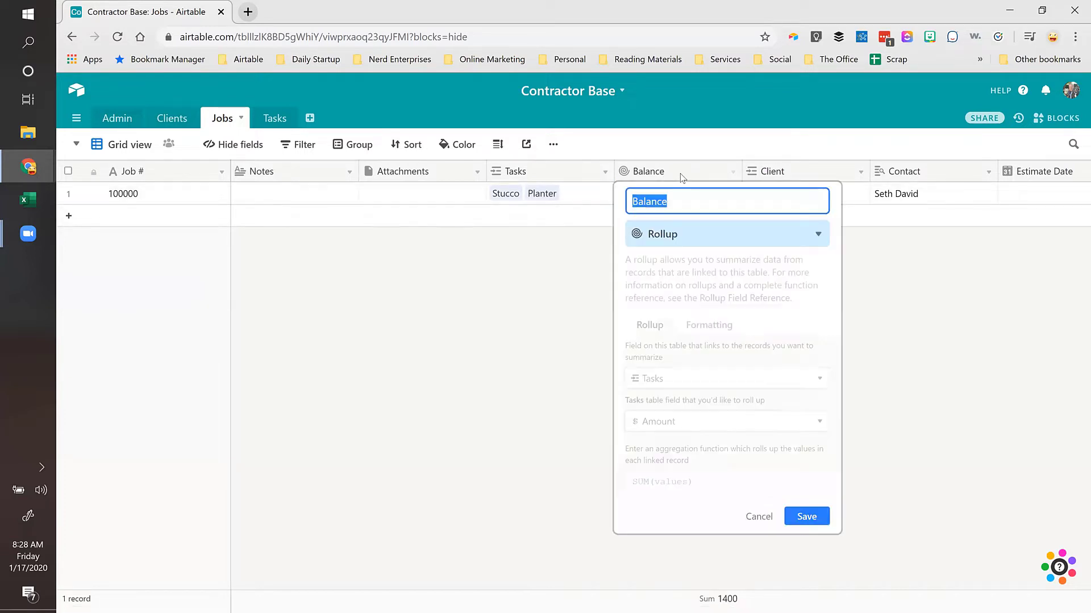
click(717, 328)
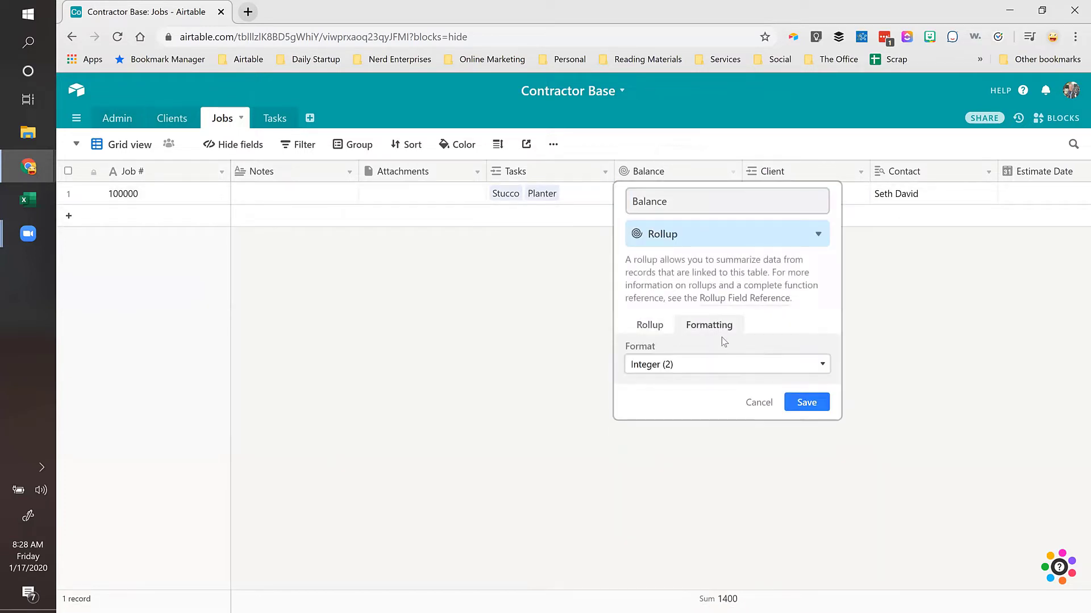
click(681, 364)
click(680, 432)
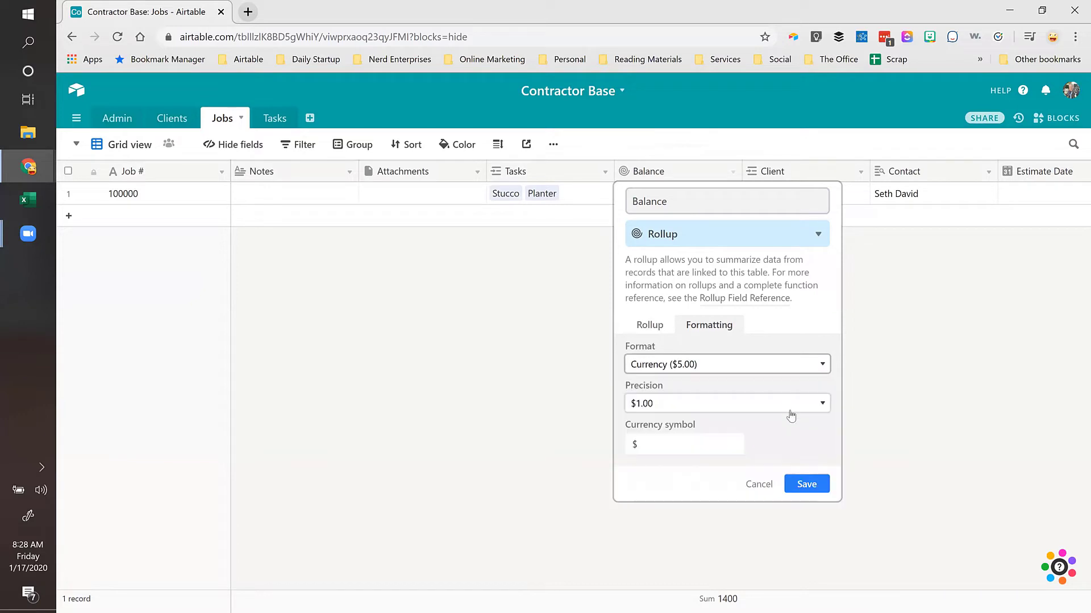
click(804, 484)
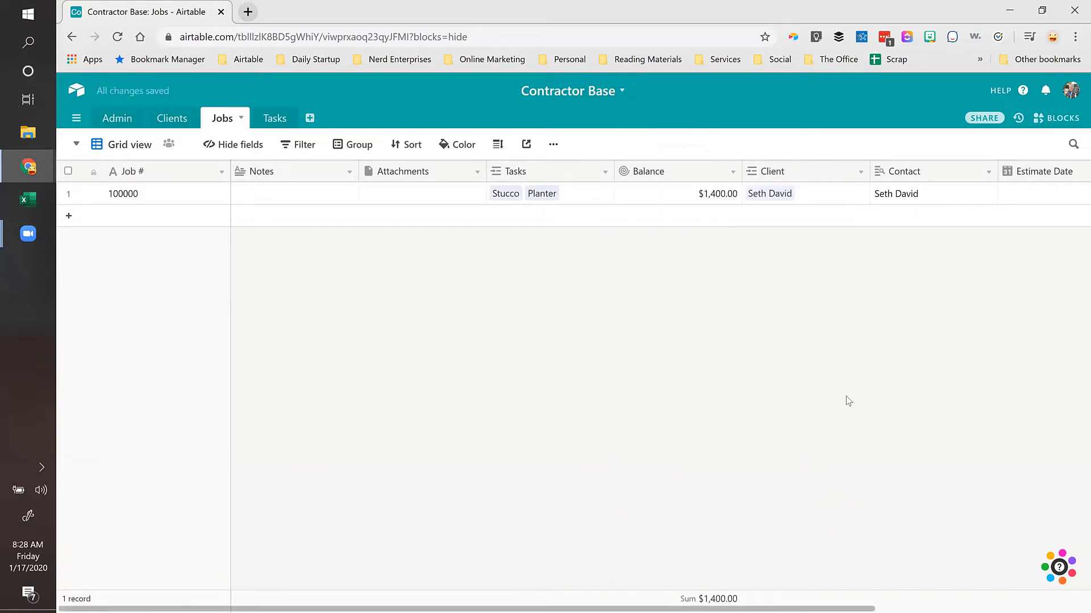
Step: Confirm job 100000's Balance now reads $1,400.00
click(650, 195)
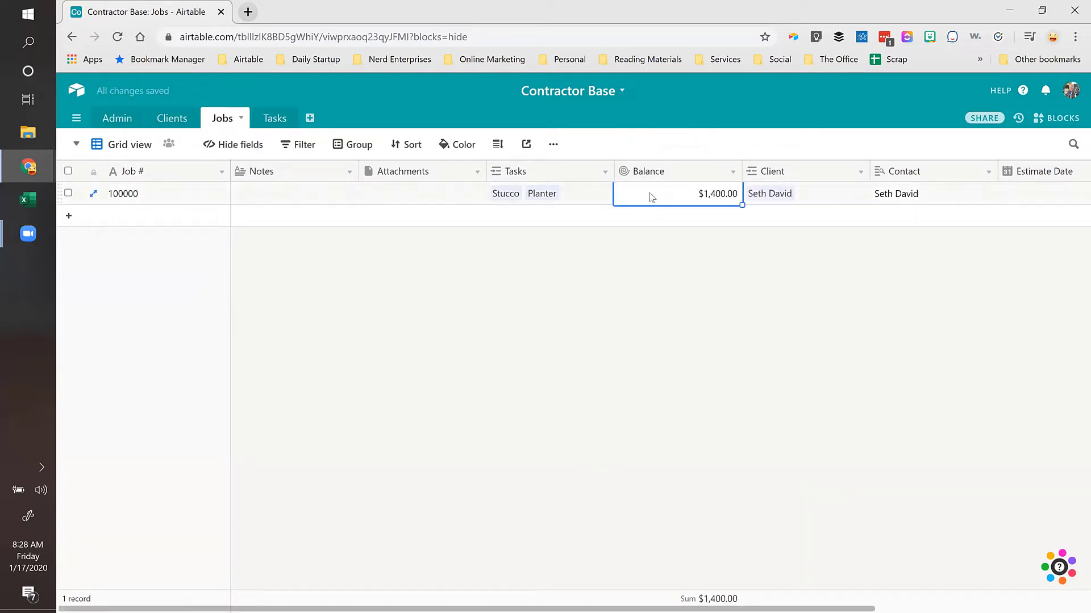
click(180, 200)
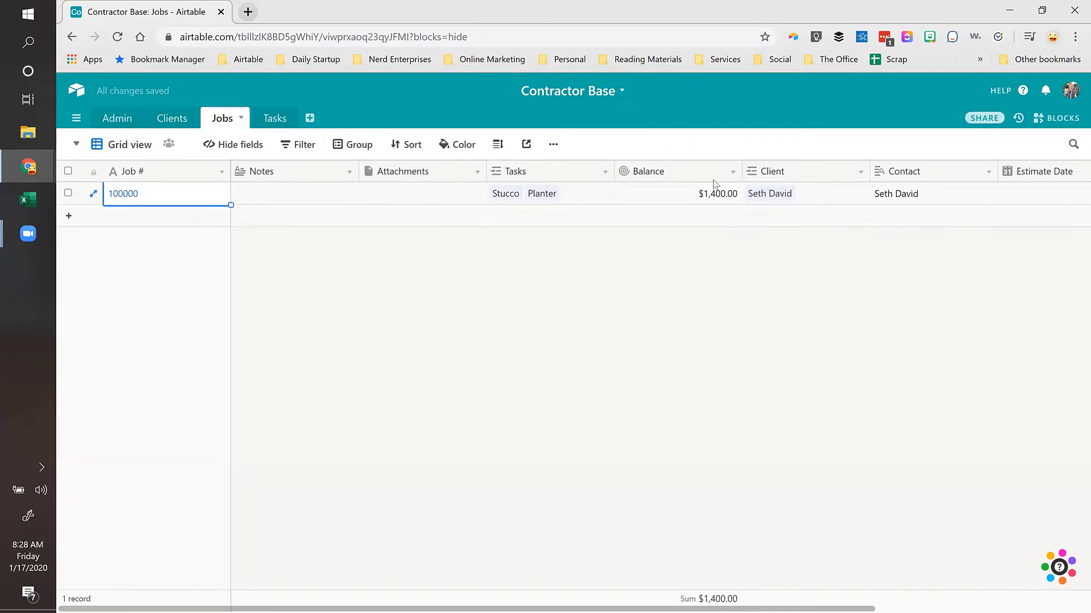
click(693, 198)
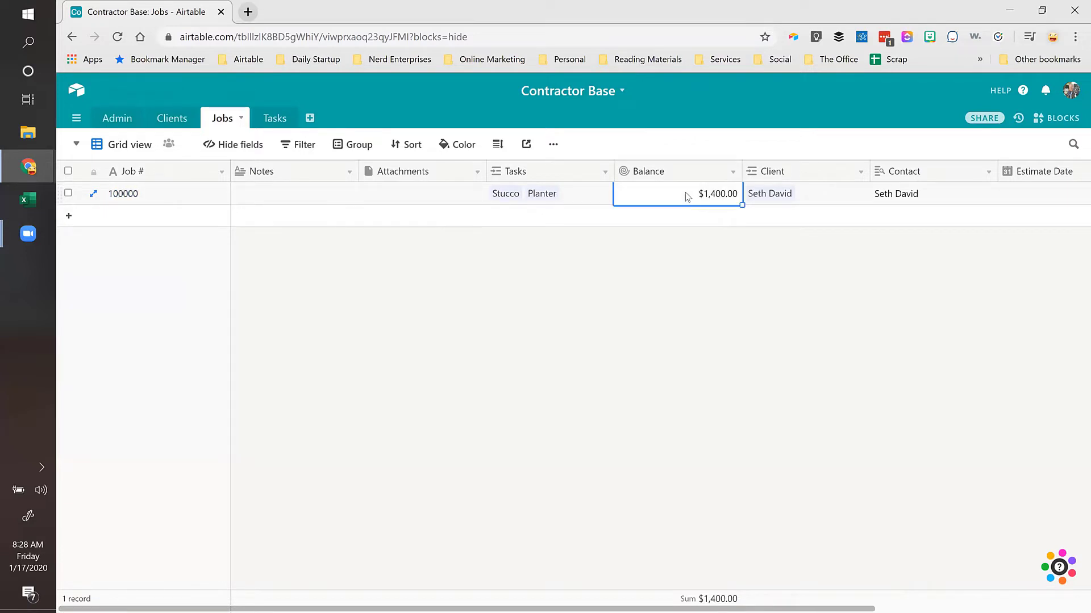
click(268, 120)
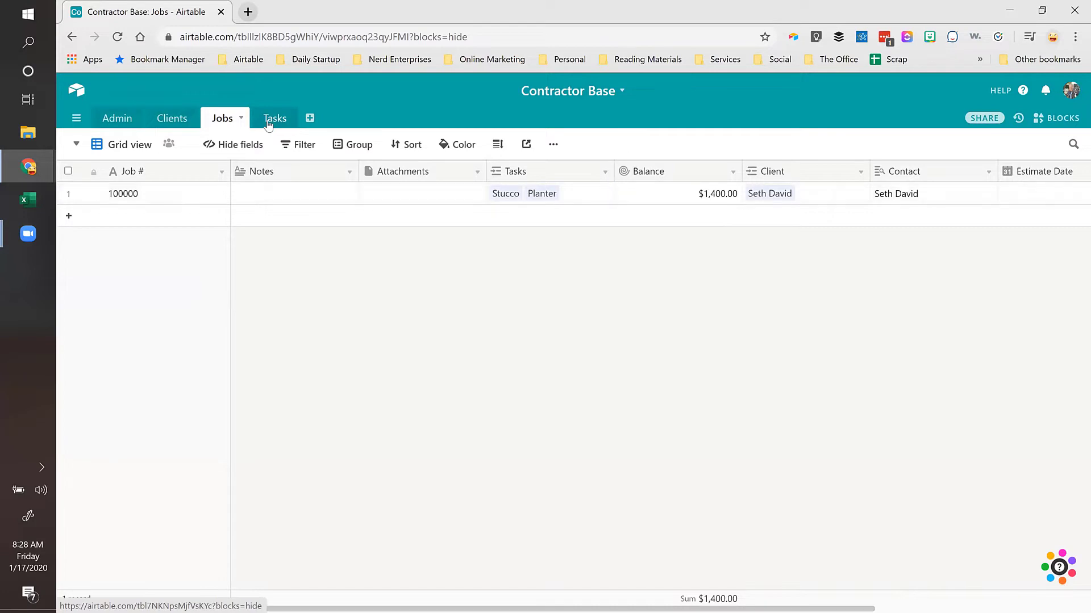
Step: Add a third task named 'Payment' in row 3 of Tasks, then return to Jobs
click(136, 241)
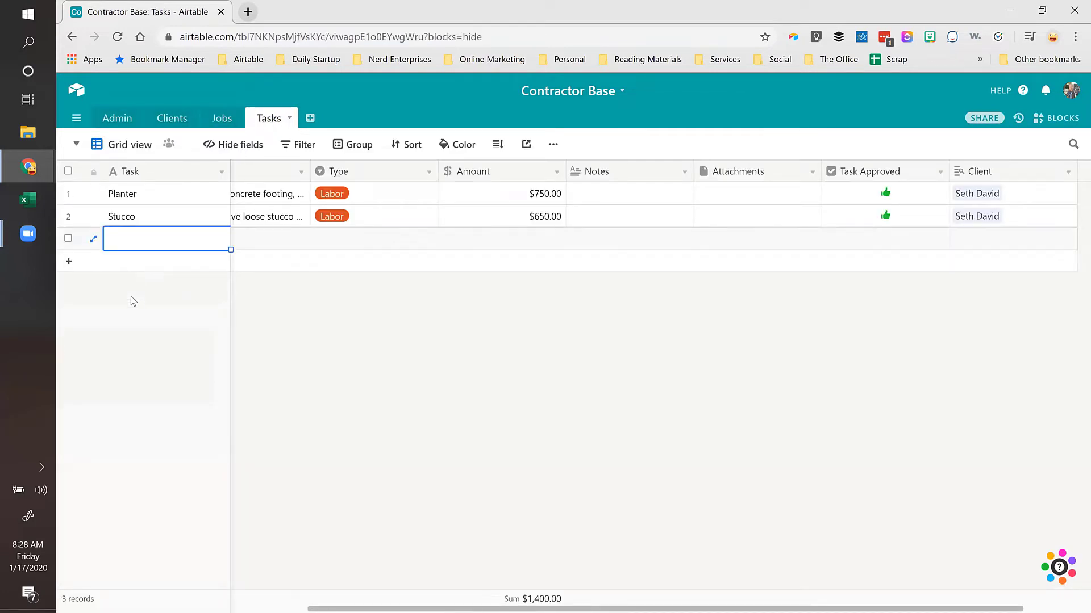
text(Payment)
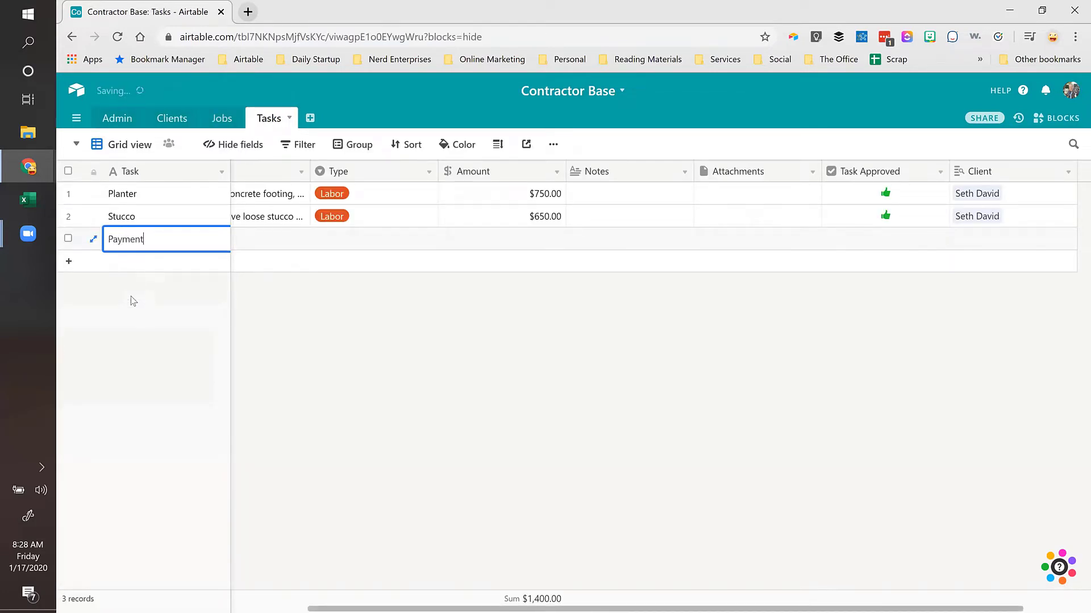
key(Tab)
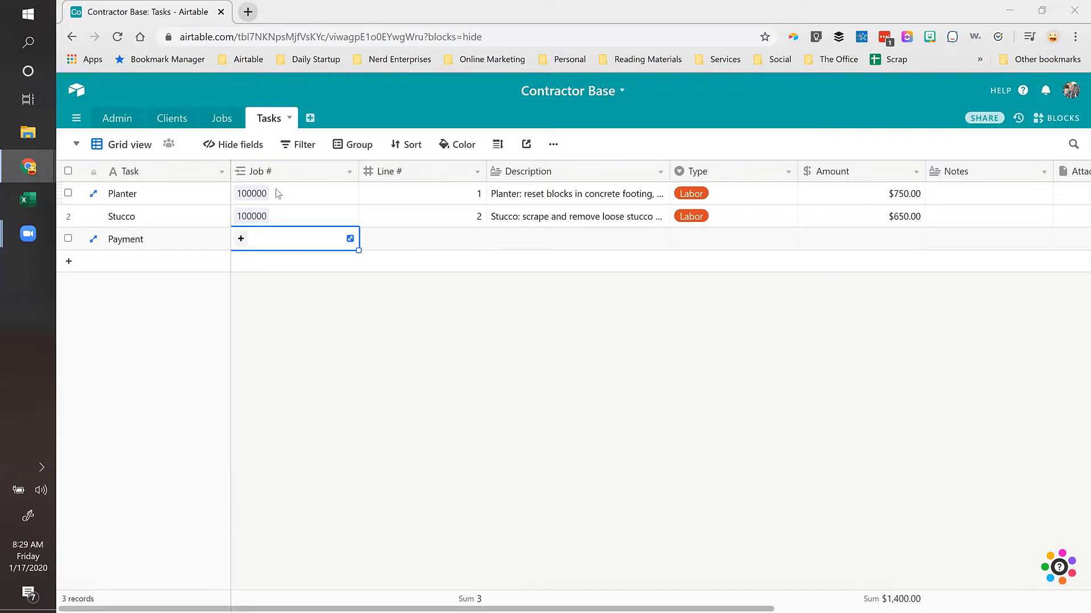
click(221, 119)
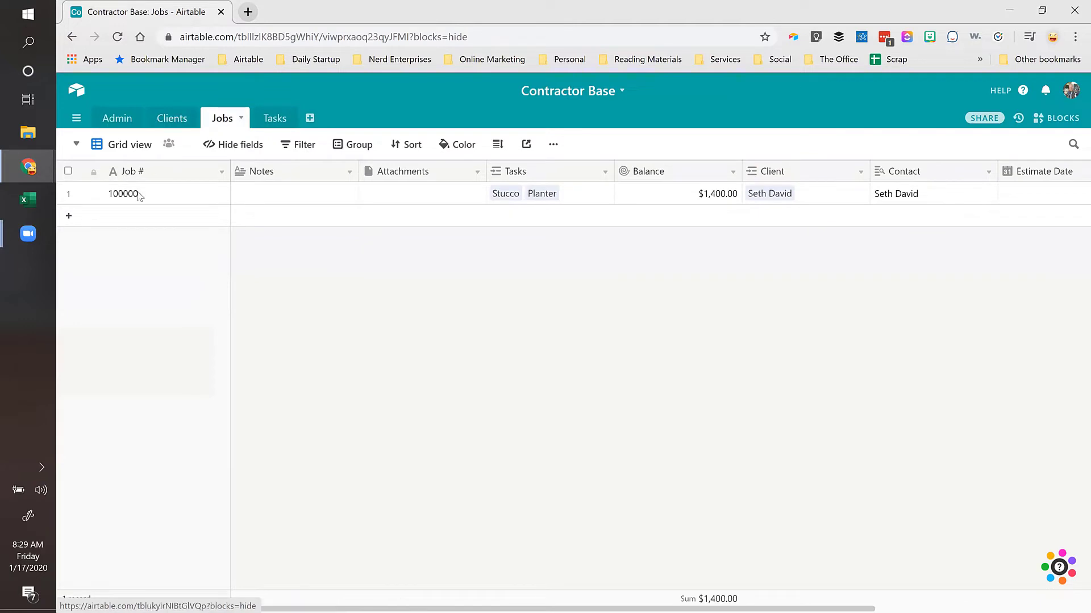
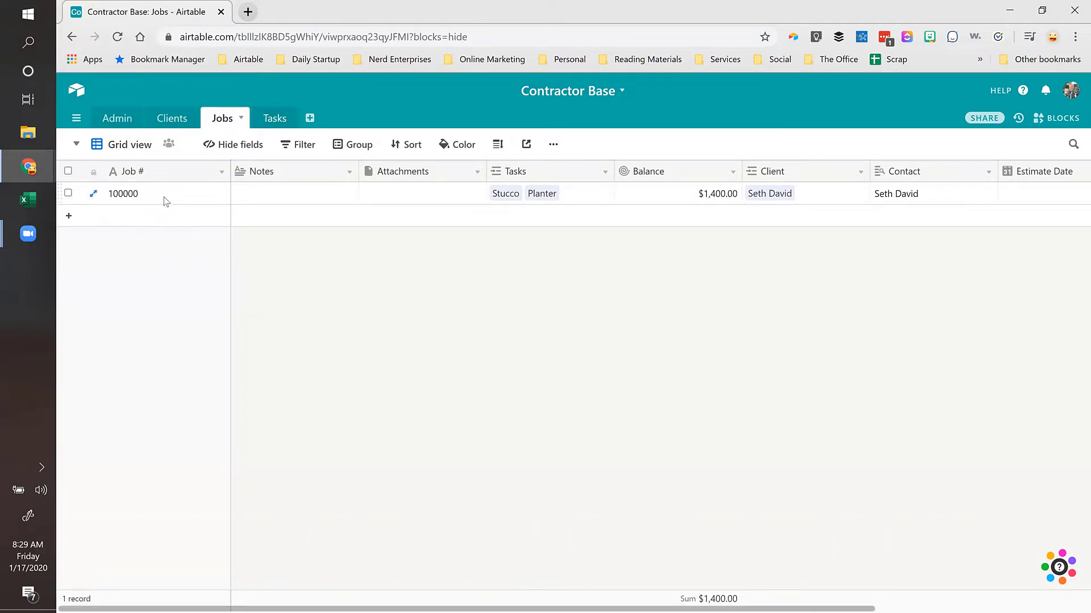
Step: In the Tasks table, link the Payment task to job 100000
click(637, 199)
click(147, 205)
click(268, 120)
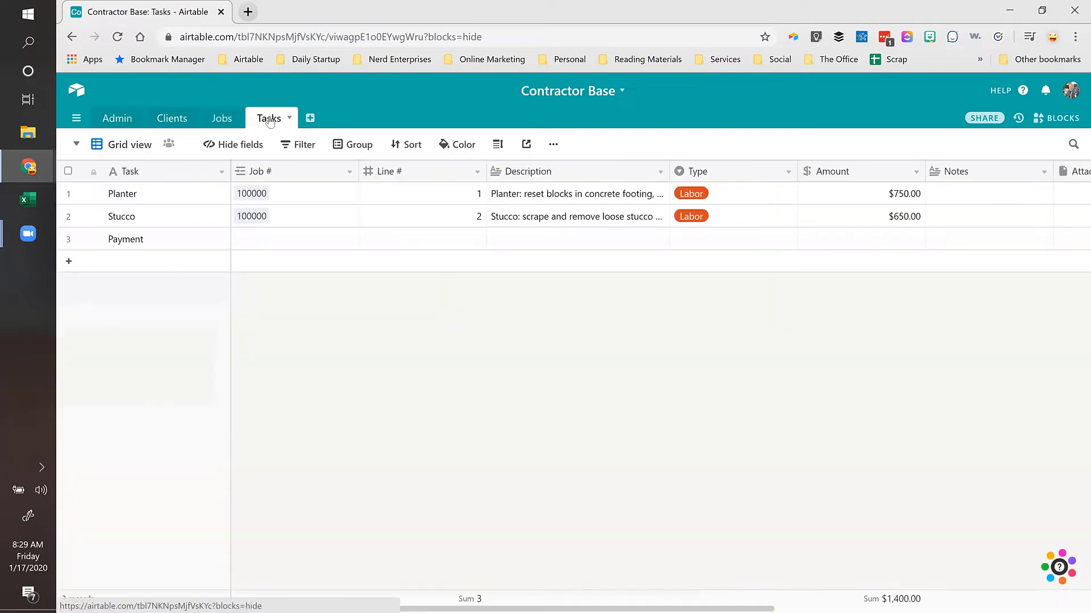
click(272, 243)
text(100)
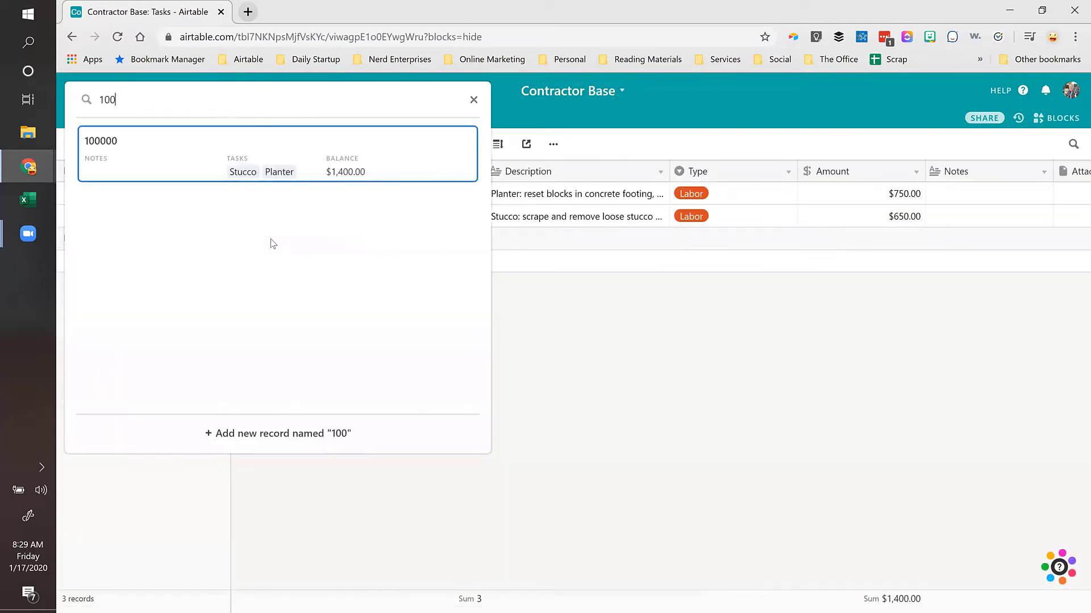
click(127, 148)
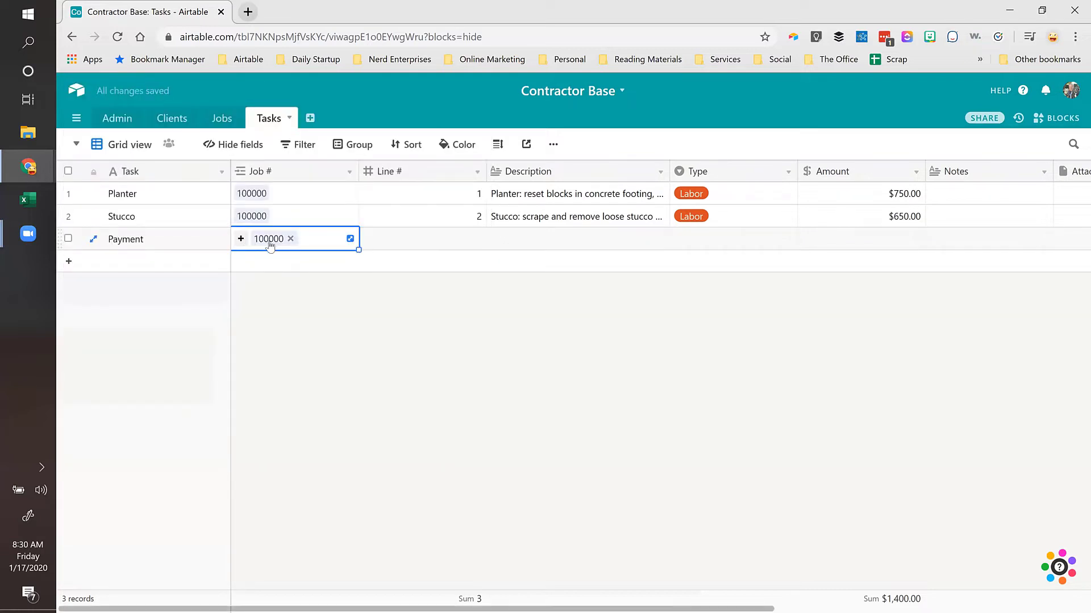
Step: Give the Payment task Line # 10
key(Tab)
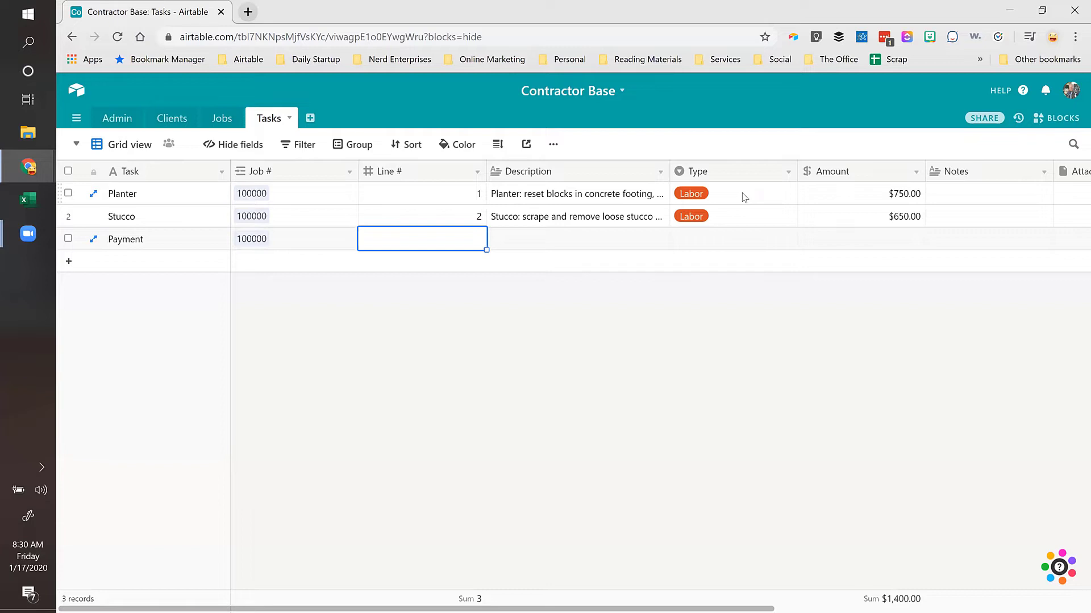
text(10)
key(Tab)
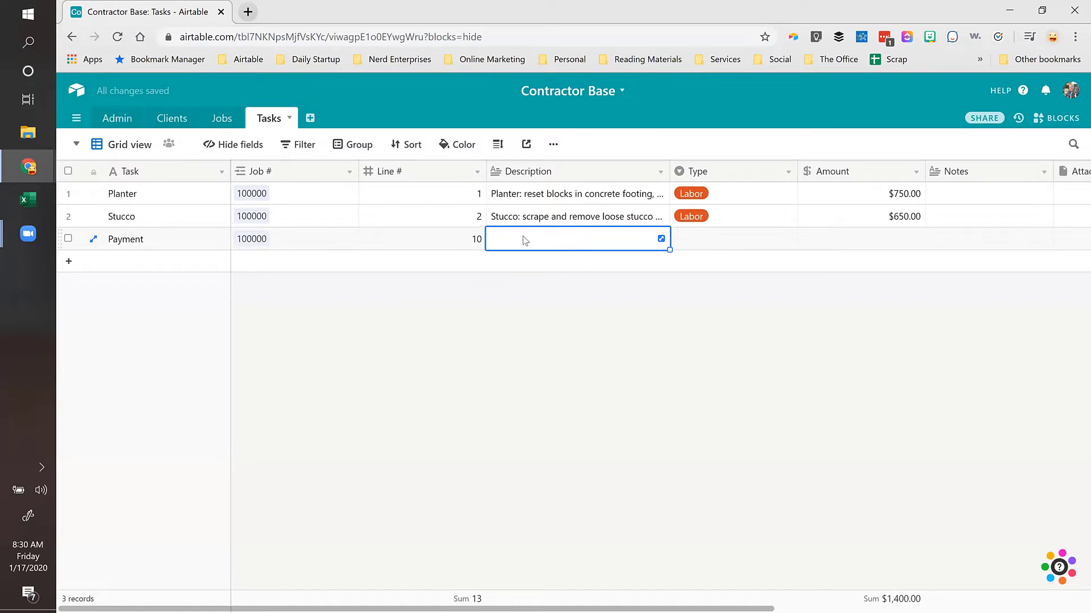
Step: Enter the Payment description 'Check # 1005 1/17/20', correcting the 'Chek' typo
text(Chek )
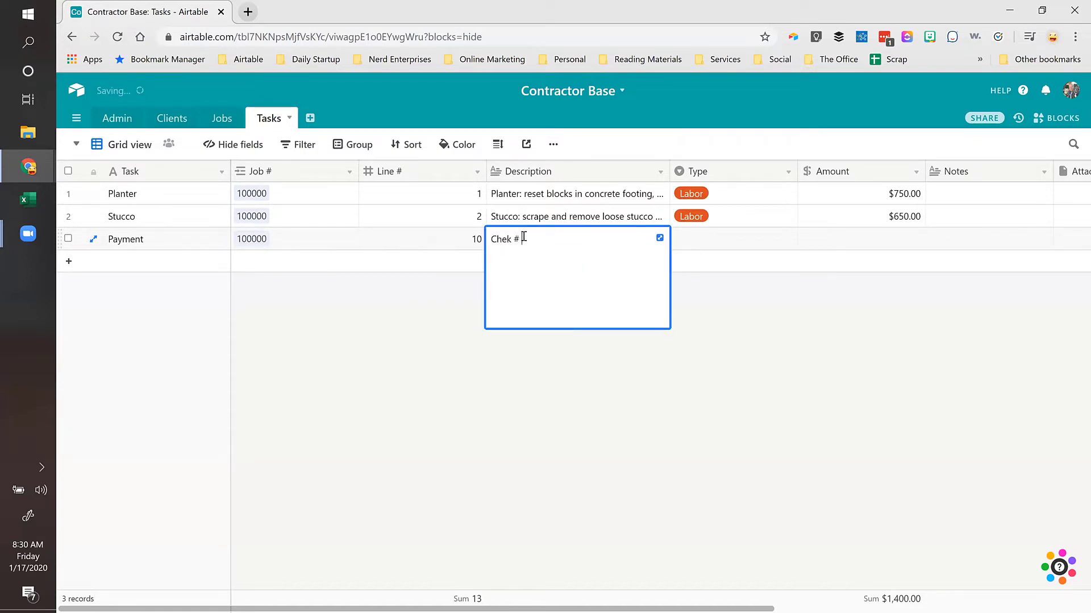
text(# 1005 1/17/20)
key(Tab)
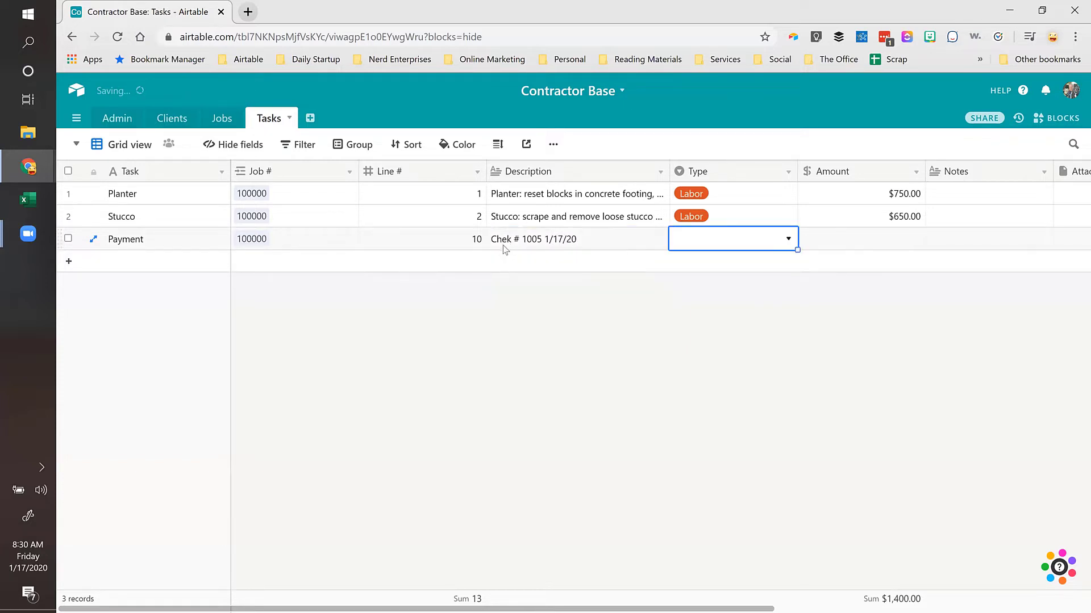
double_click(507, 238)
text(c)
key(Tab)
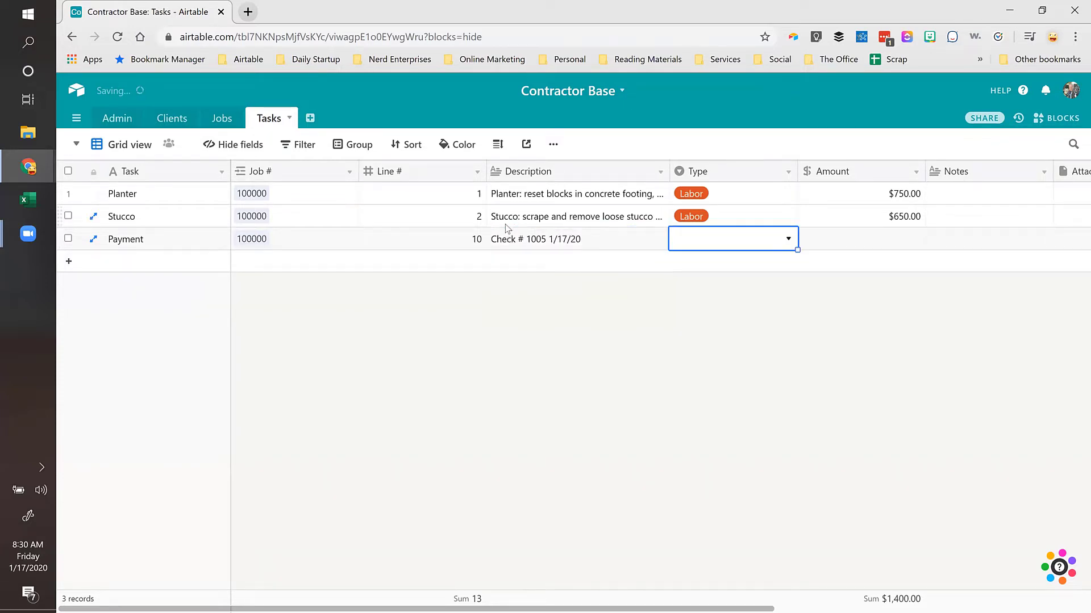
Step: Set the Payment task's Type to Payments and its Amount to -500
text(pay)
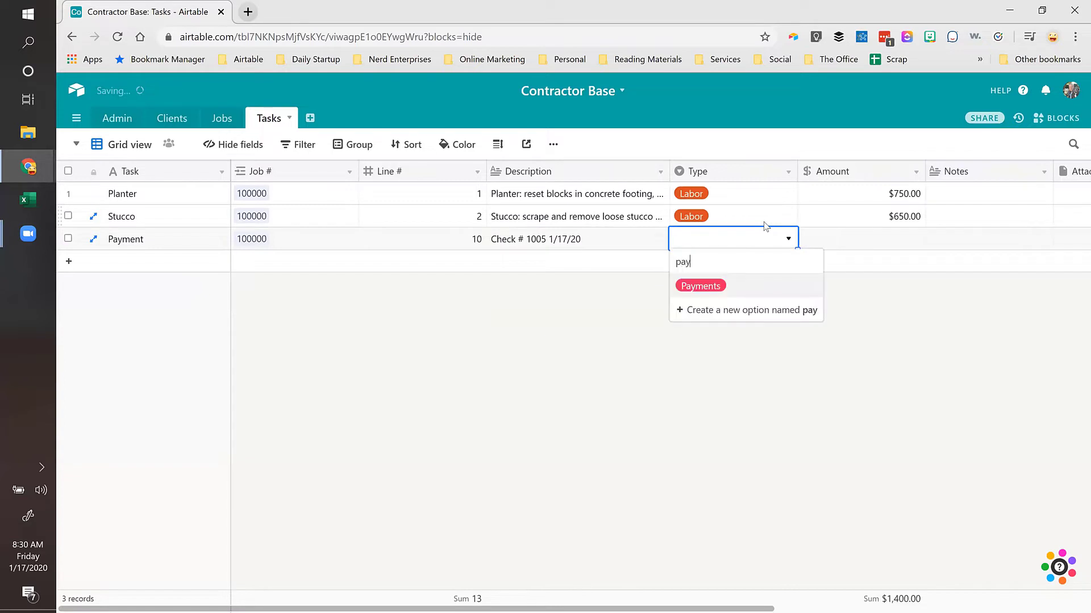
click(714, 286)
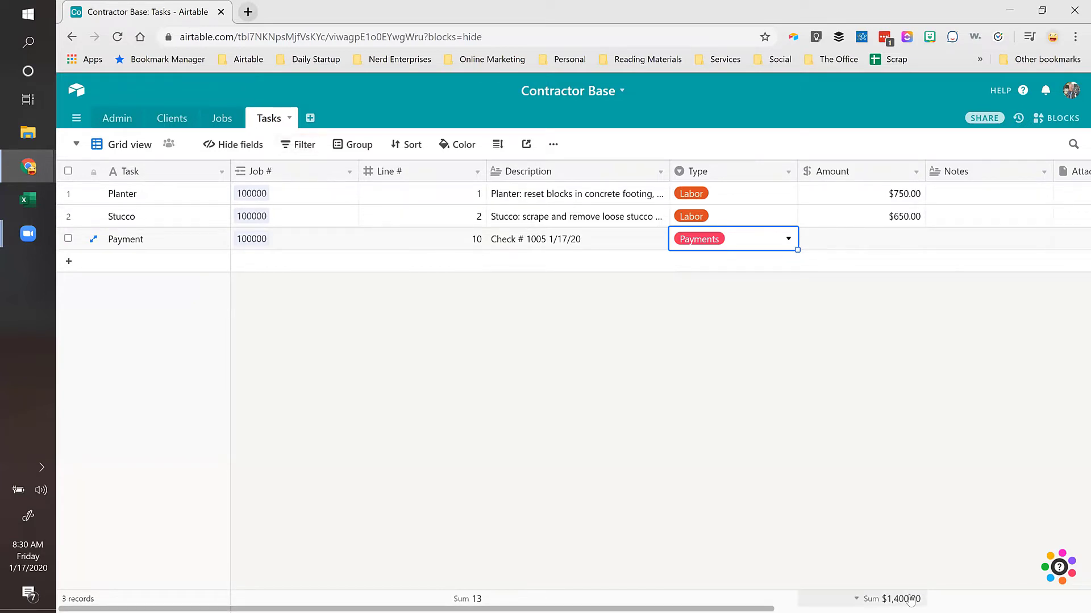
key(Tab)
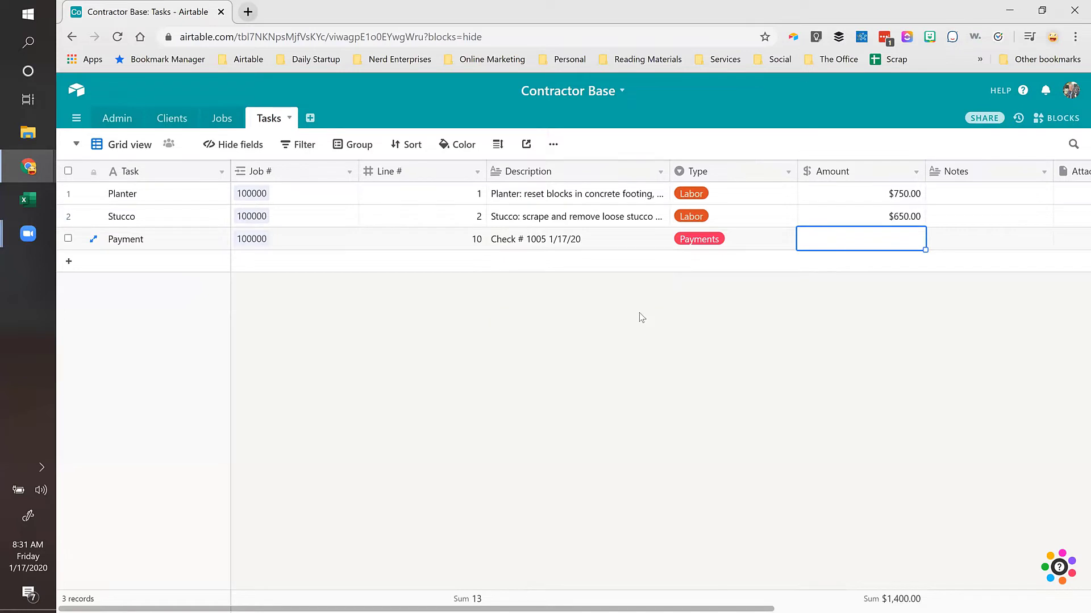
text(-500)
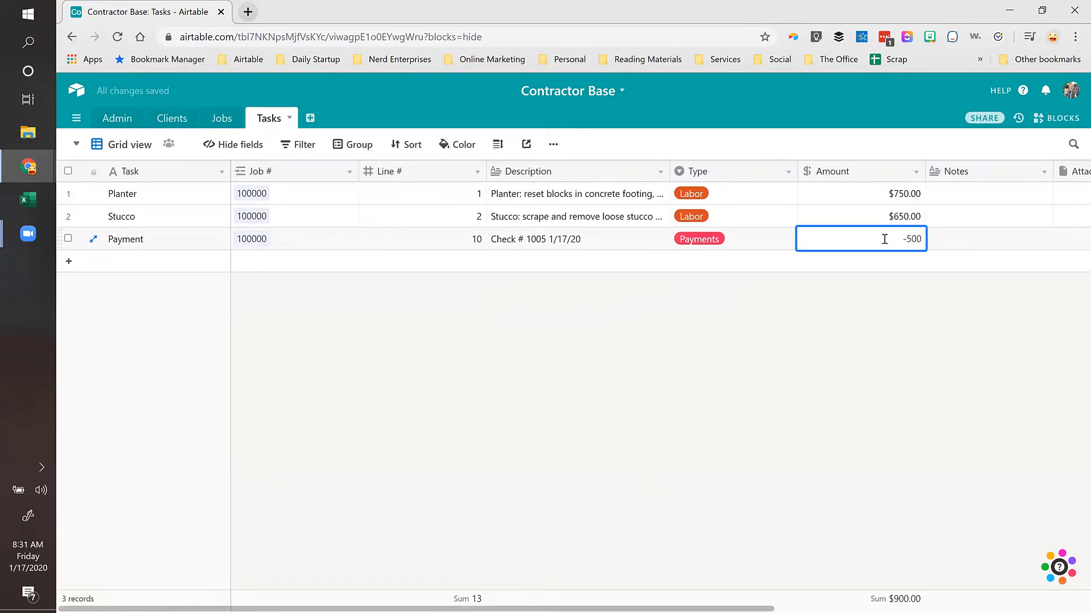
key(Tab)
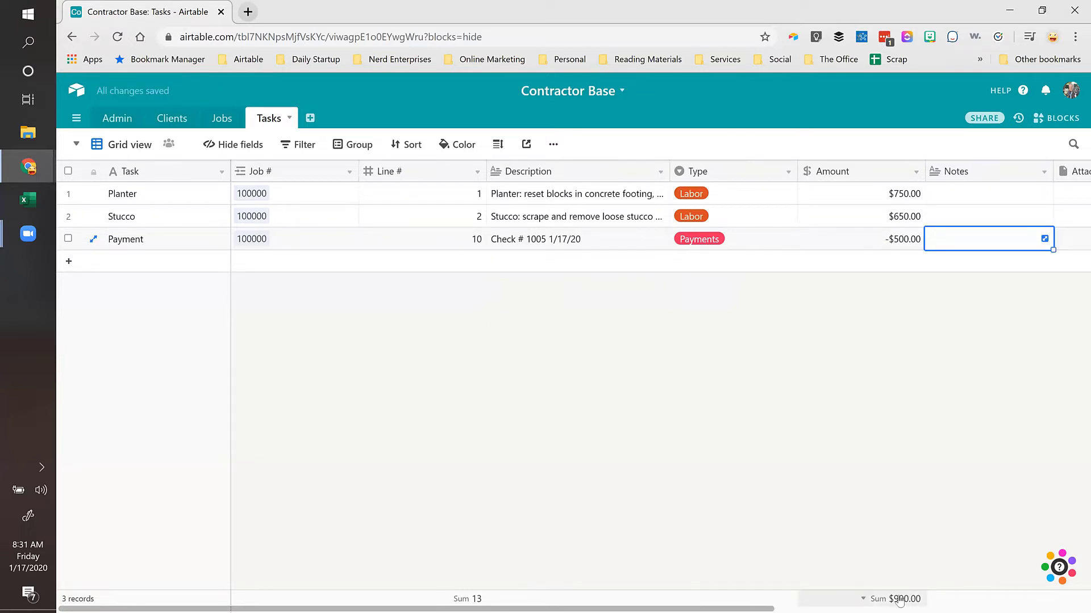
click(357, 144)
click(418, 208)
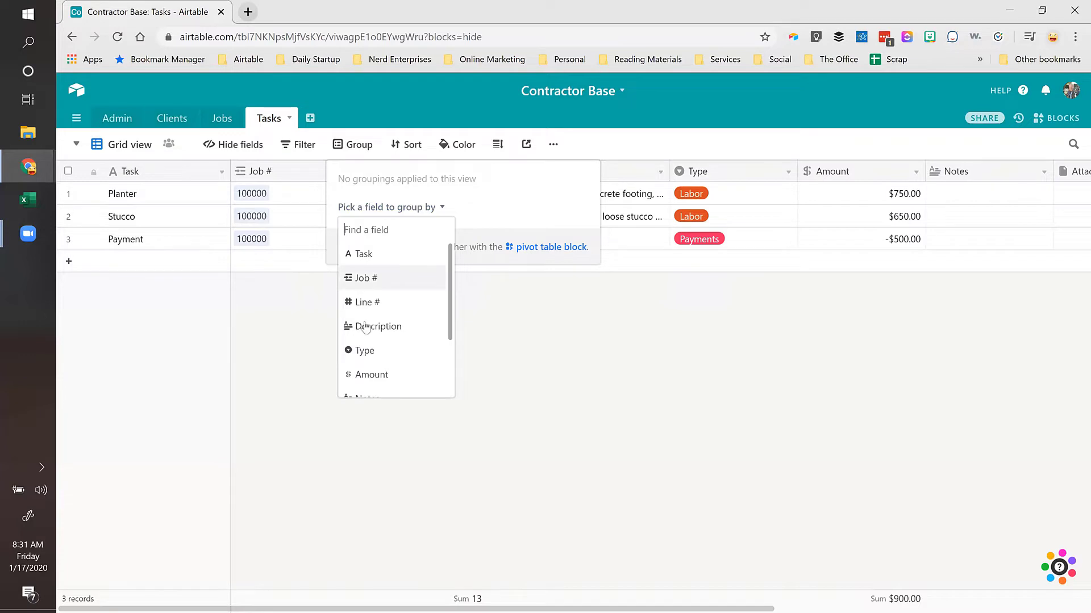
click(365, 351)
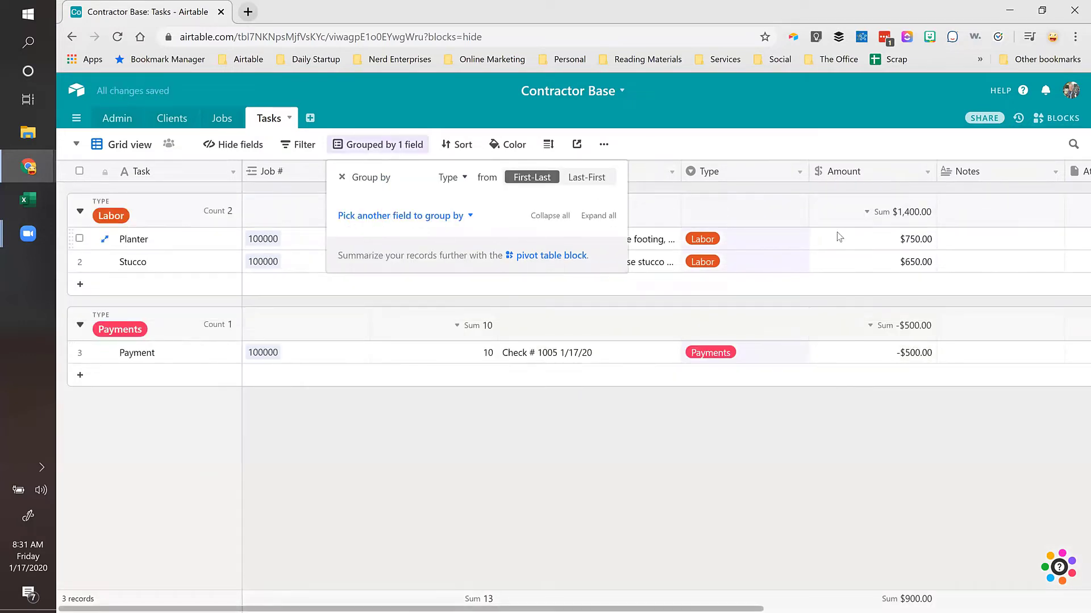
click(839, 237)
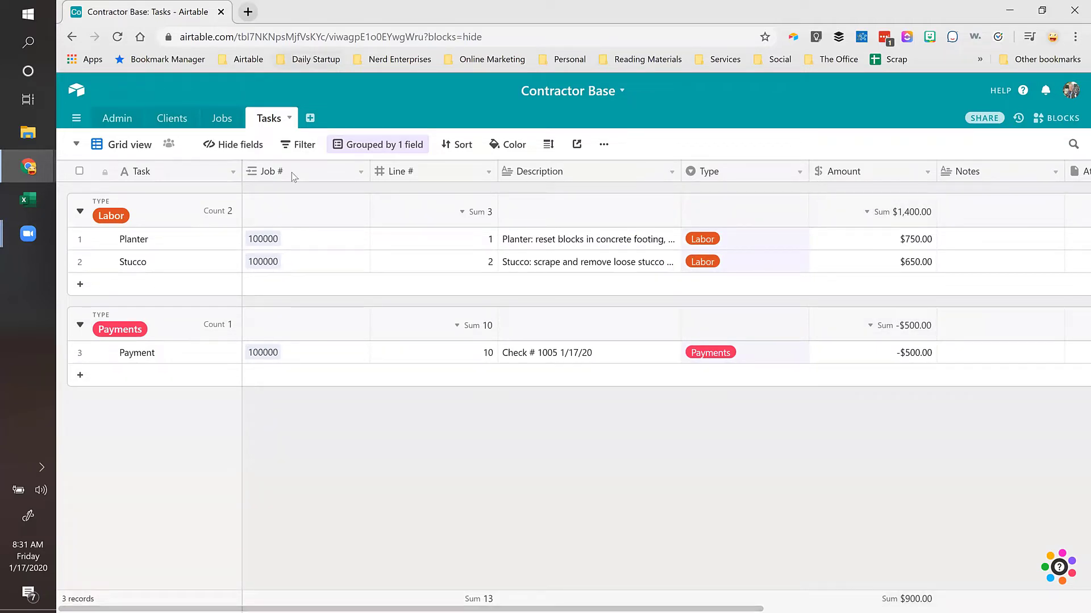
click(306, 145)
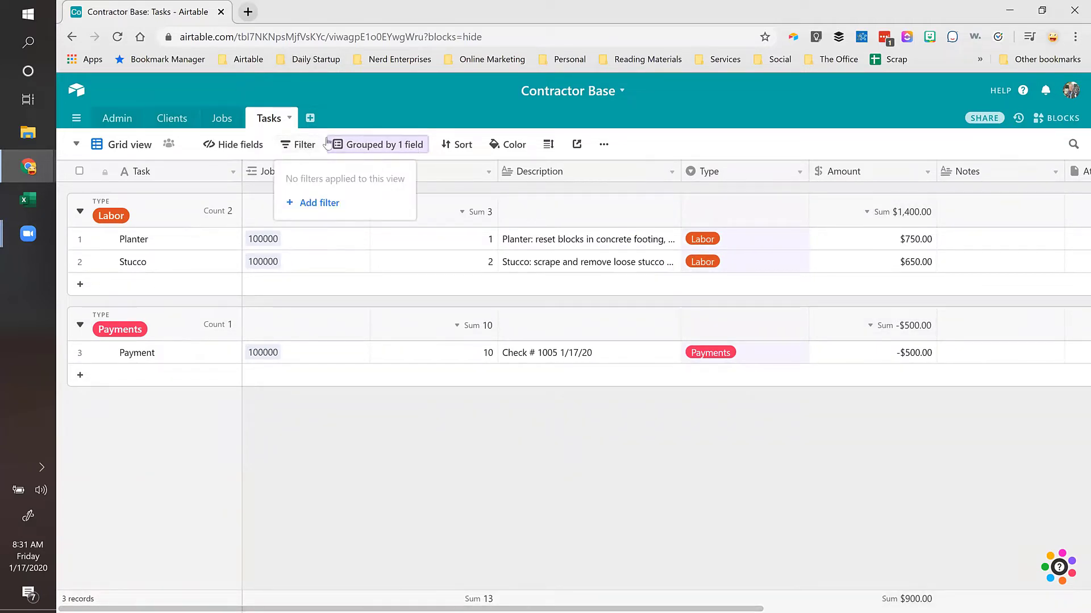
click(307, 204)
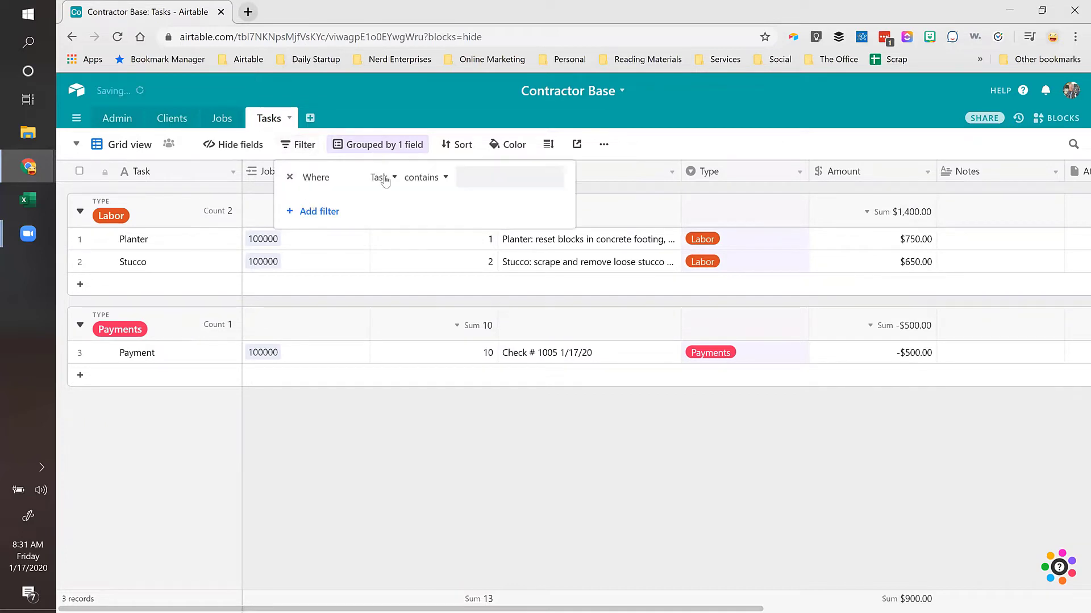
click(372, 178)
click(355, 246)
click(436, 178)
click(429, 227)
click(481, 176)
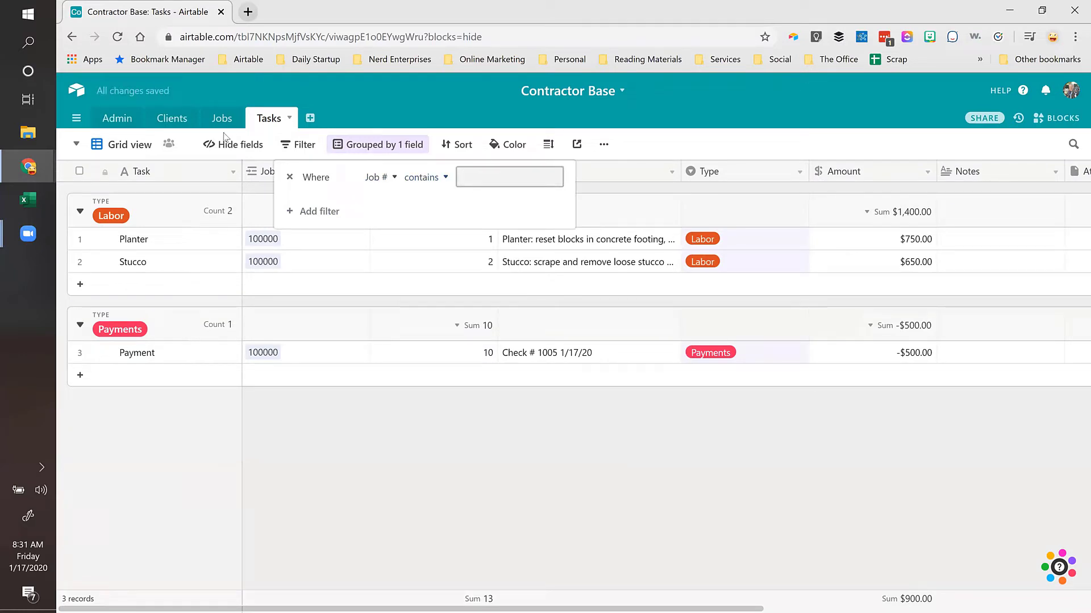
click(290, 177)
click(391, 245)
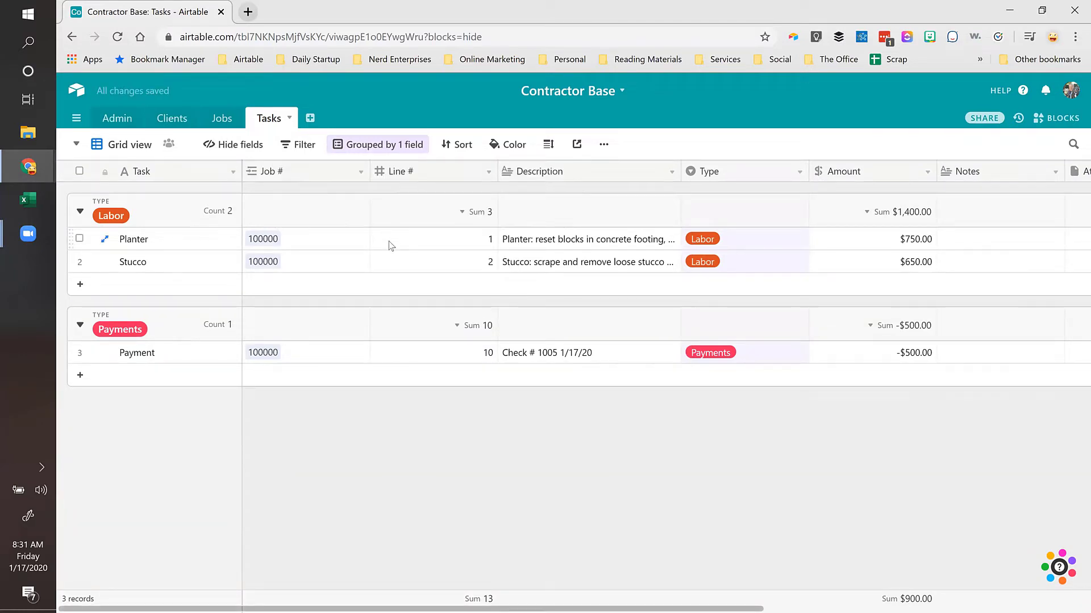
click(391, 245)
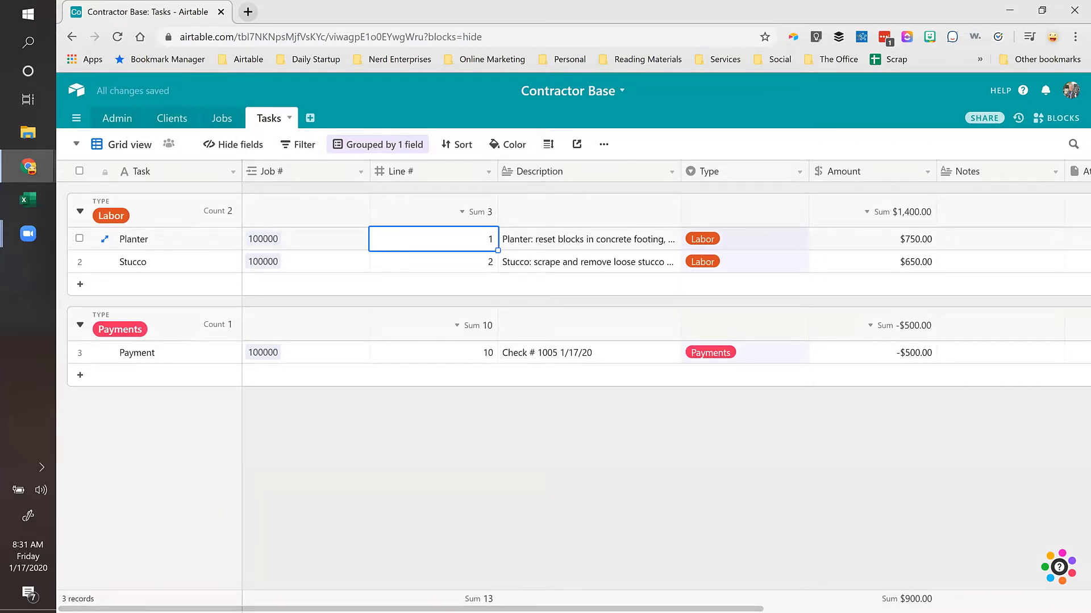
click(348, 149)
click(343, 177)
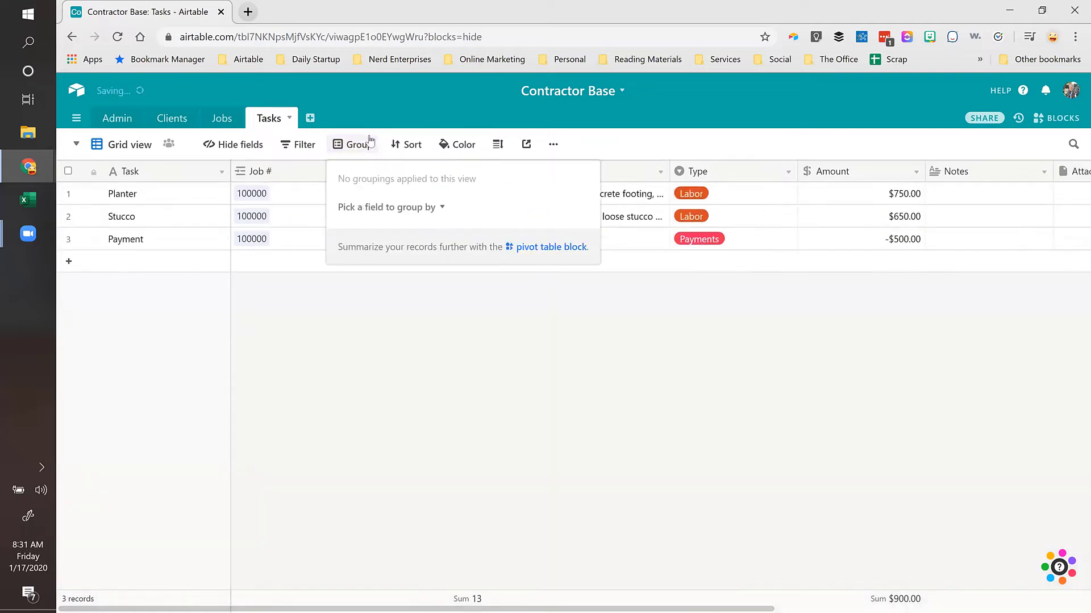
click(169, 191)
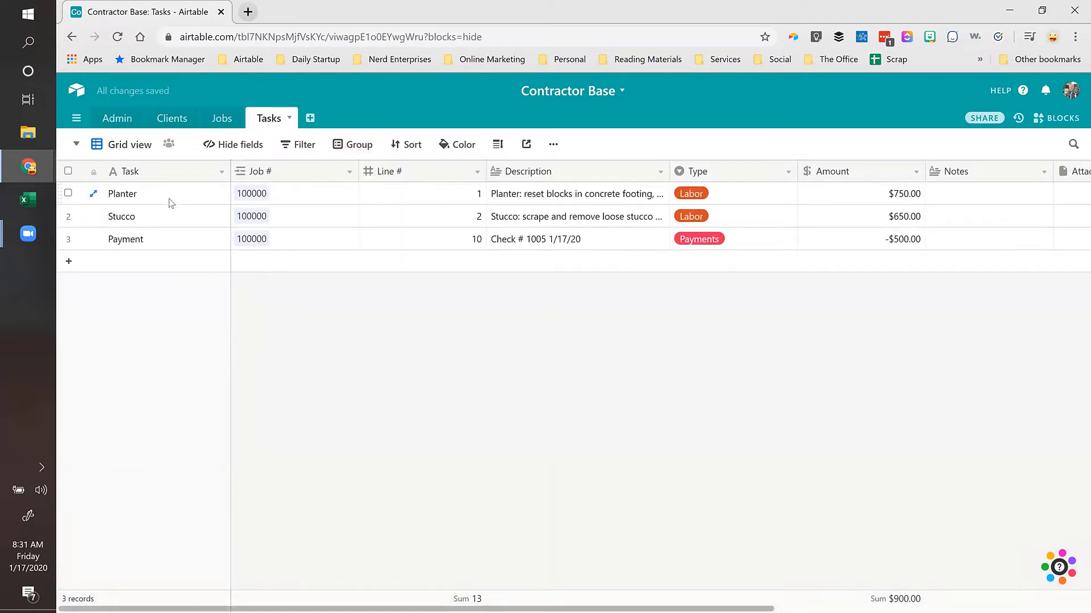
Step: Rename the Tasks 'Grid view' to 'Master Task List', fixing typos along the way
double_click(126, 146)
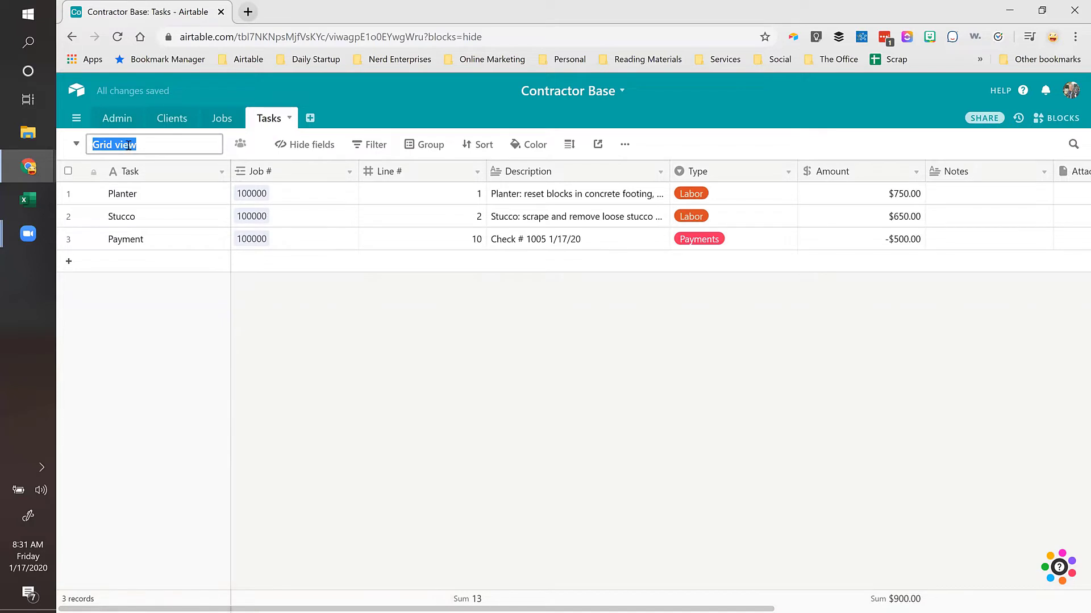
text(Mast)
key(BackSpace)
text(ter)
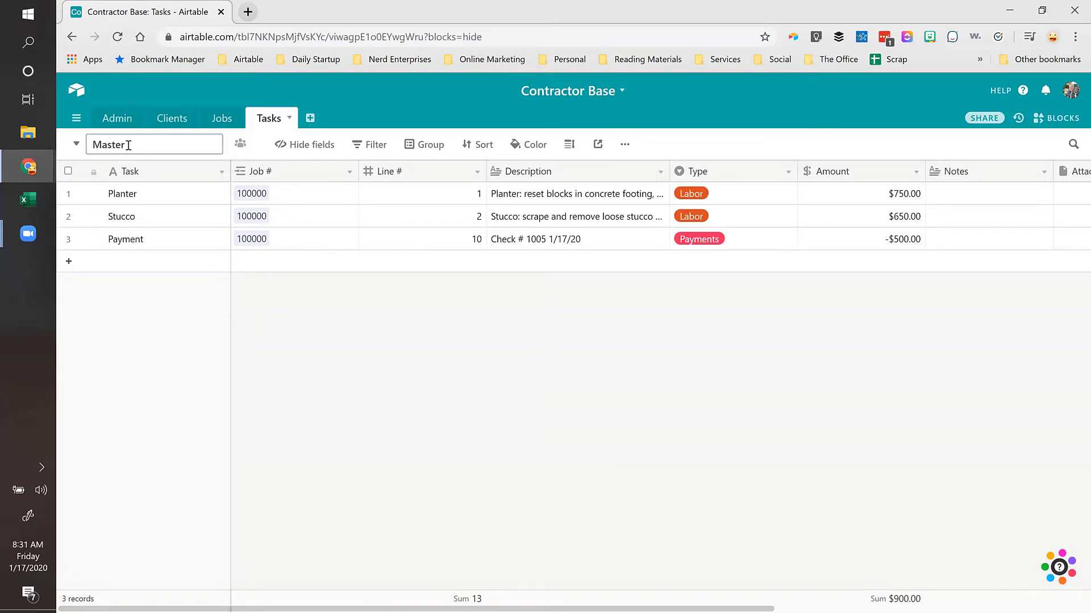
text( Taks)
key(BackSpace)
key(BackSpace)
key(BackSpace)
text(sk List)
key(Return)
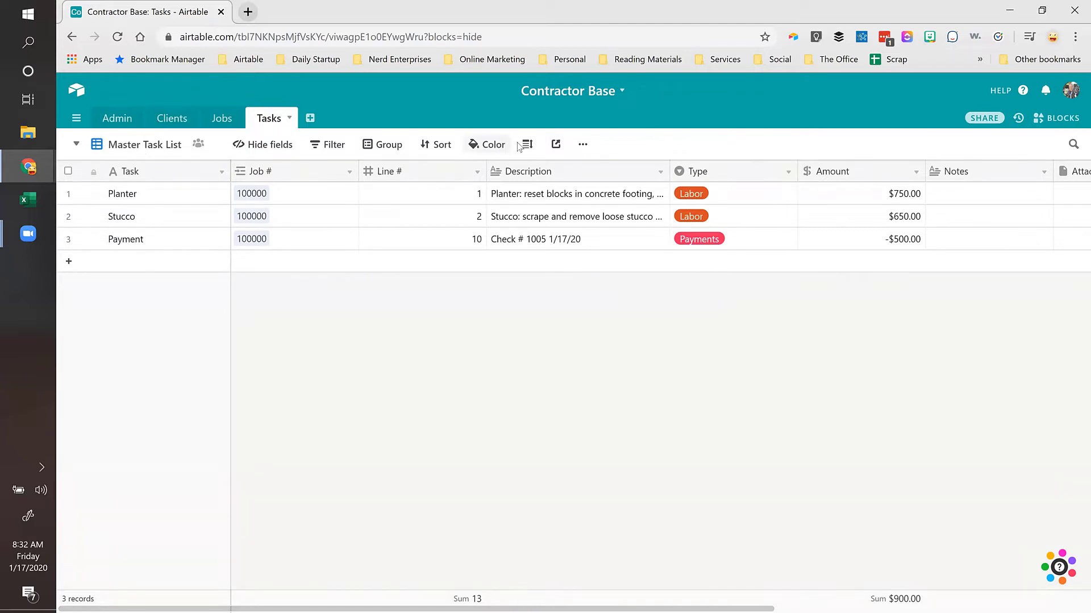
click(583, 146)
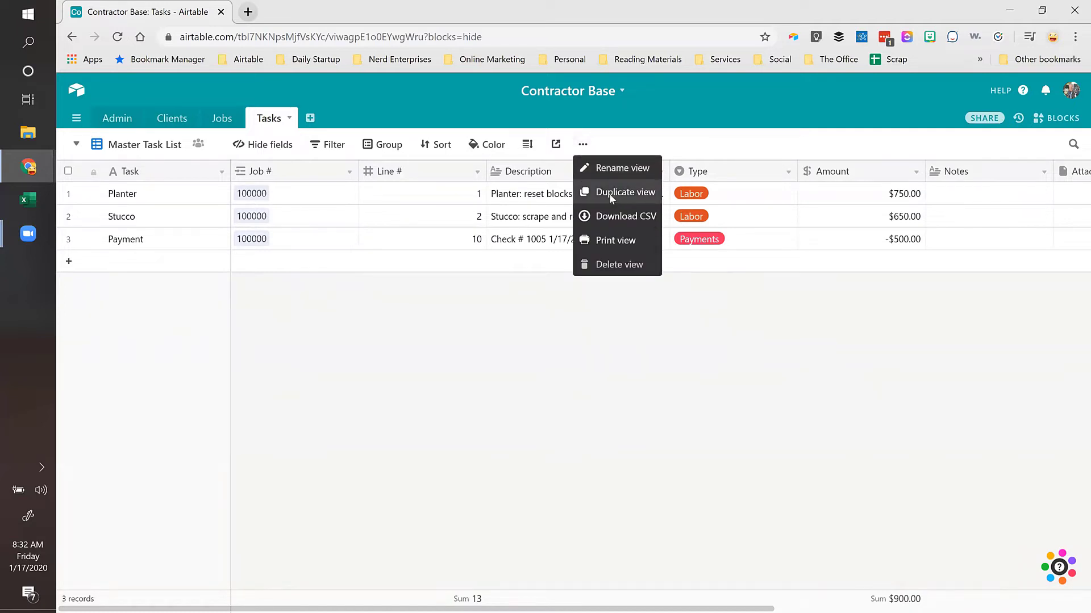
Step: Duplicate the Master Task List view and name the copy 'Job # 100000'
click(609, 193)
text(Jo)
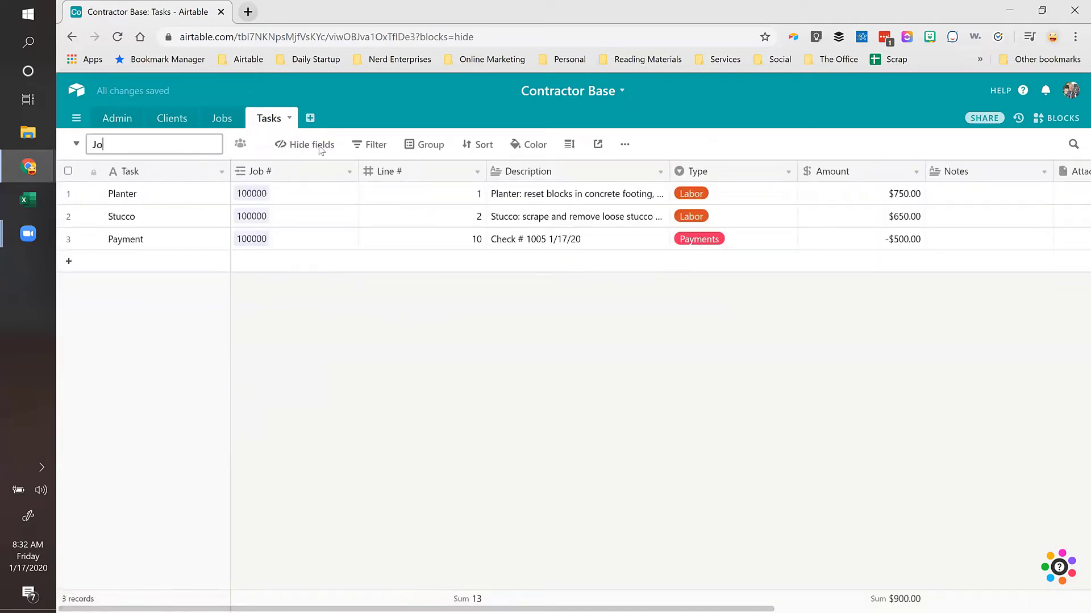
text(b # 100000)
key(Return)
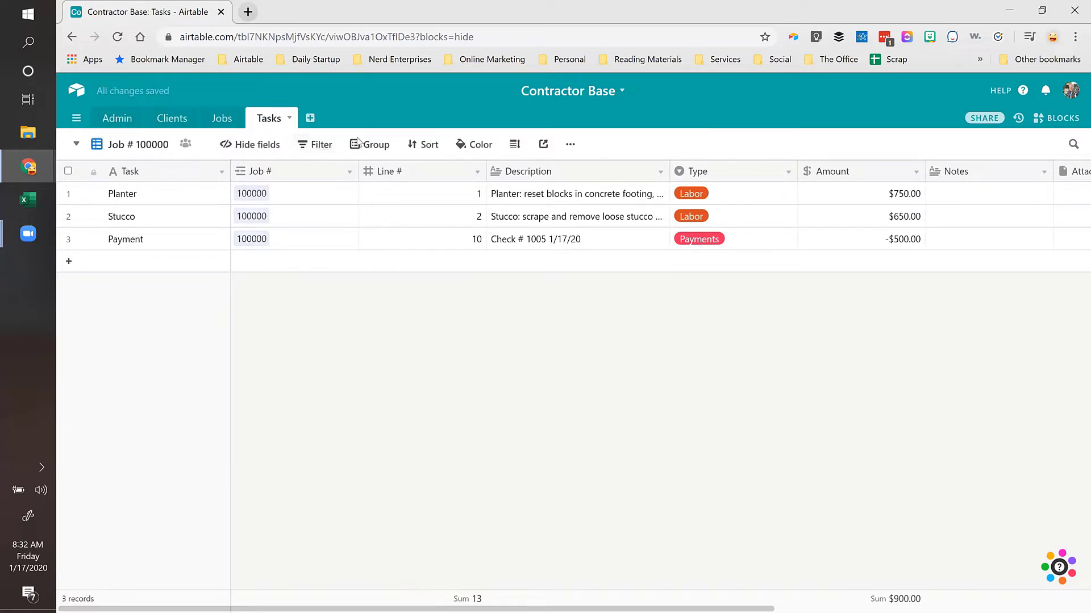
Step: Filter the new view to records whose Job # contains 100000
click(315, 146)
click(328, 203)
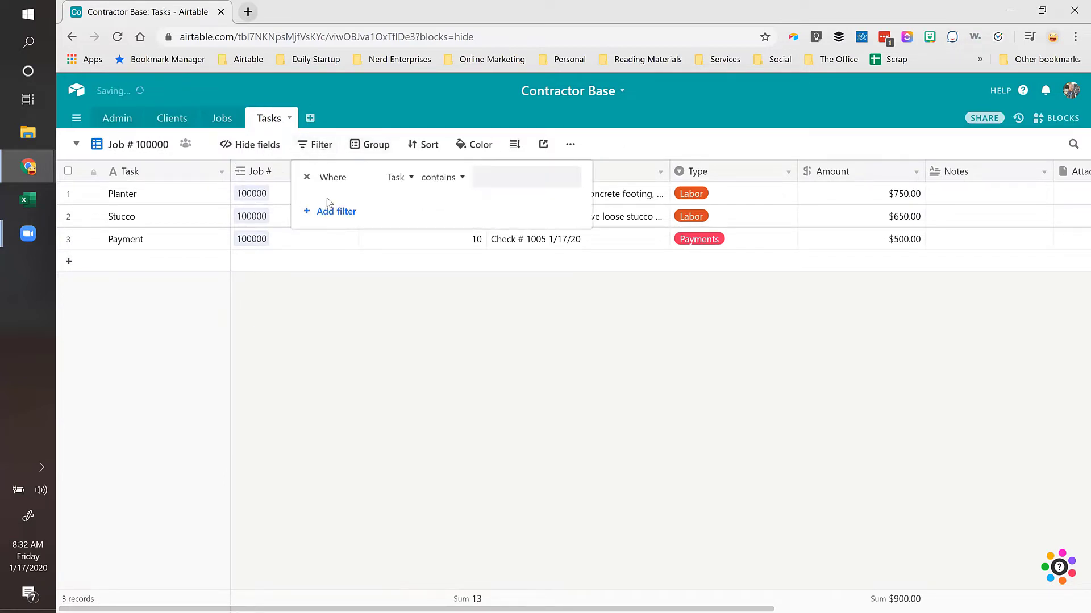
click(393, 177)
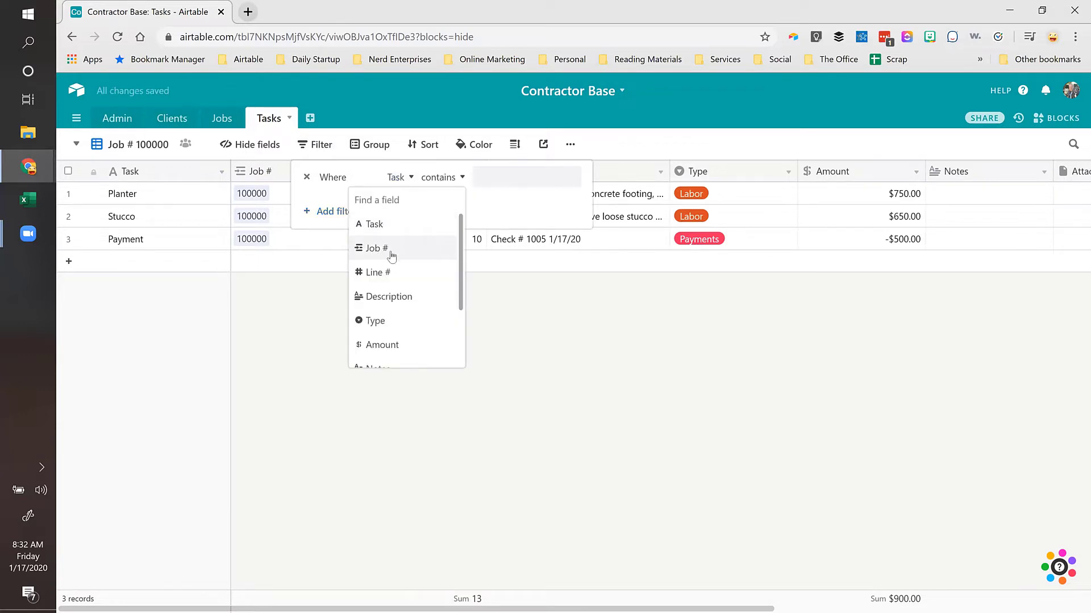
click(392, 256)
click(446, 178)
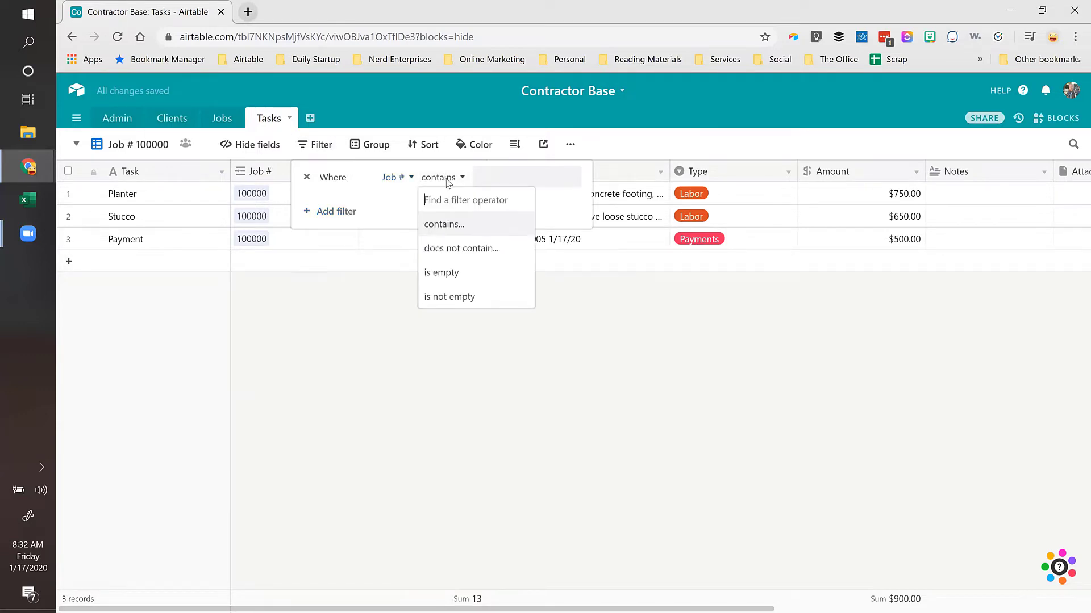
click(443, 225)
click(528, 177)
text(100000)
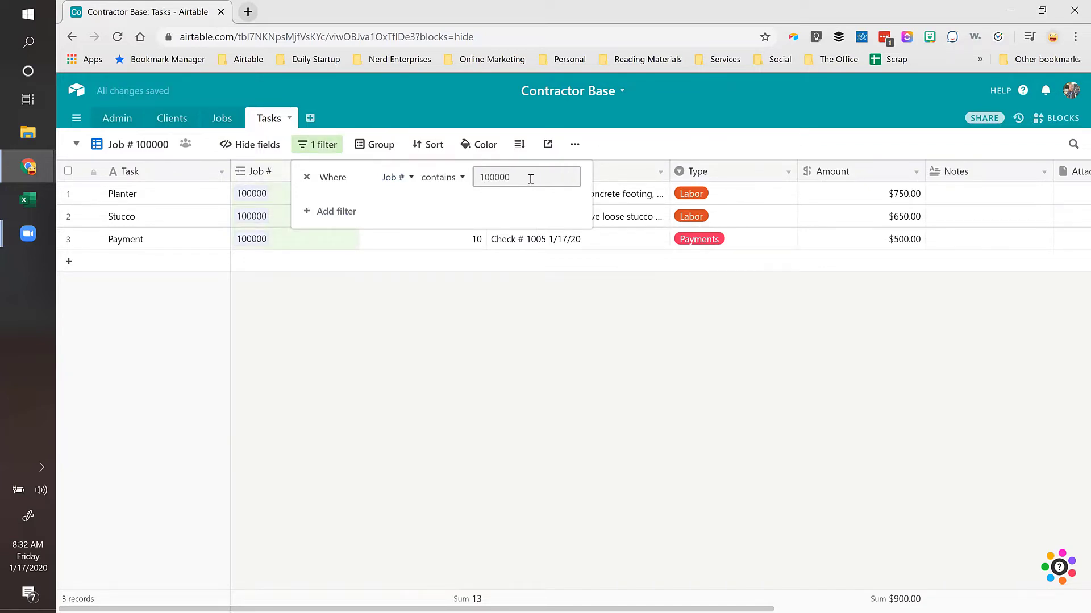
click(847, 202)
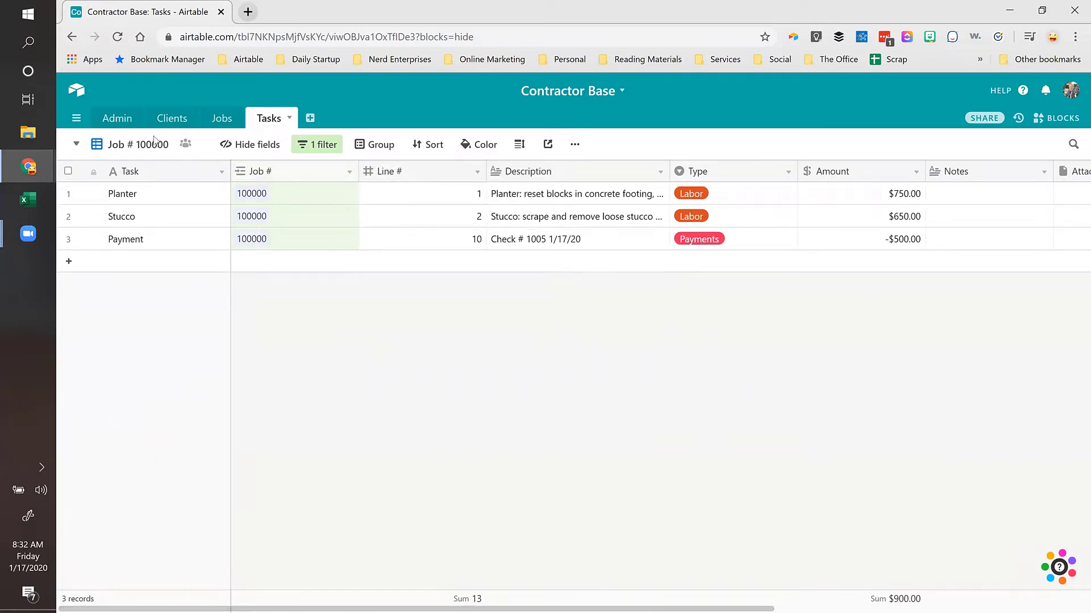
Step: Group the view's records by Type into Labor and Payments
click(375, 144)
click(391, 209)
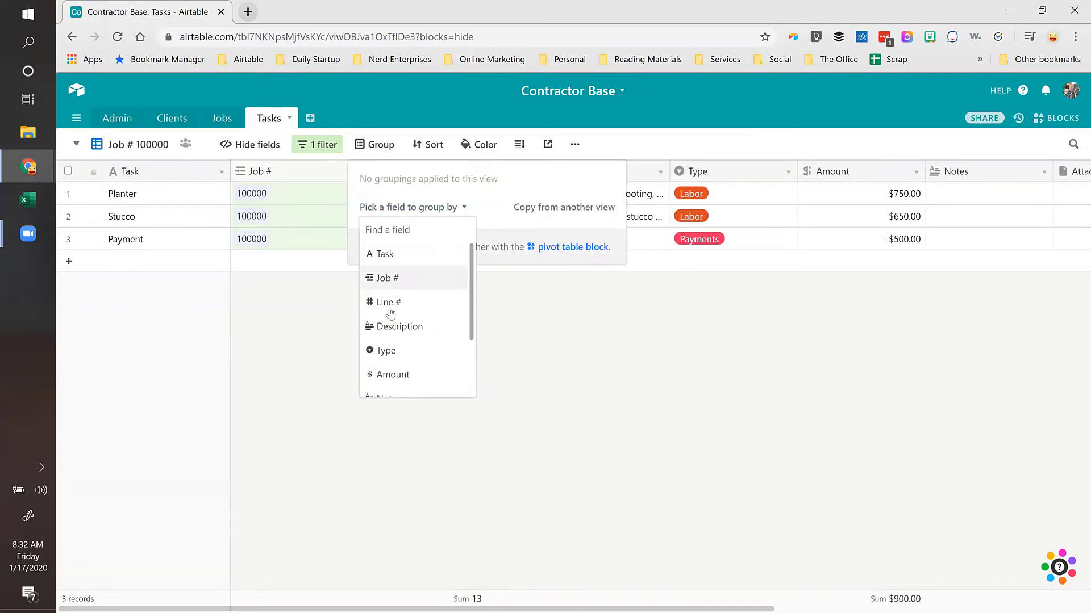
click(386, 358)
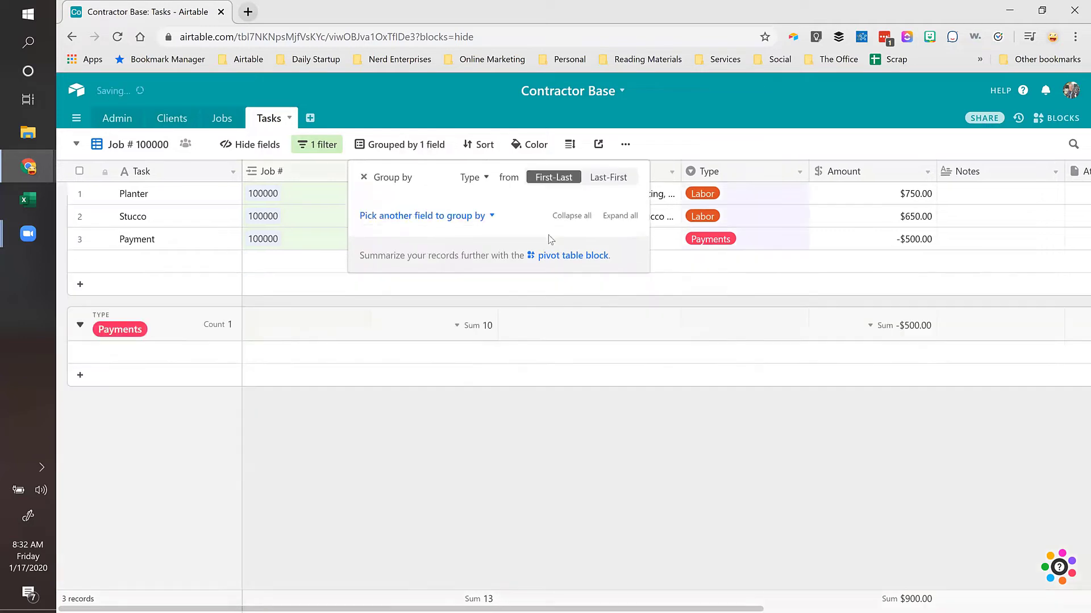
click(867, 238)
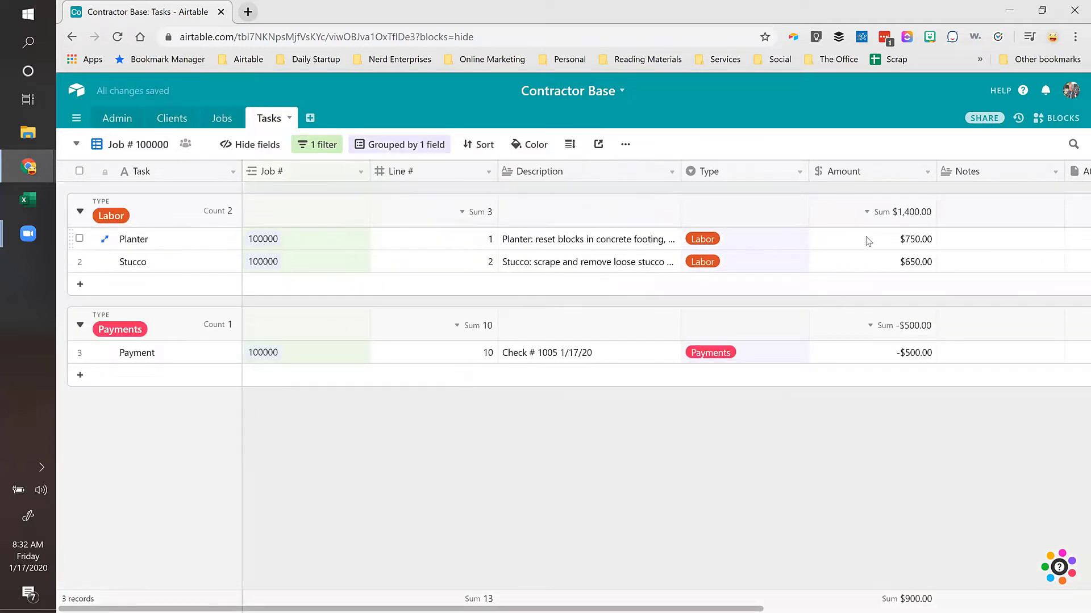
click(549, 245)
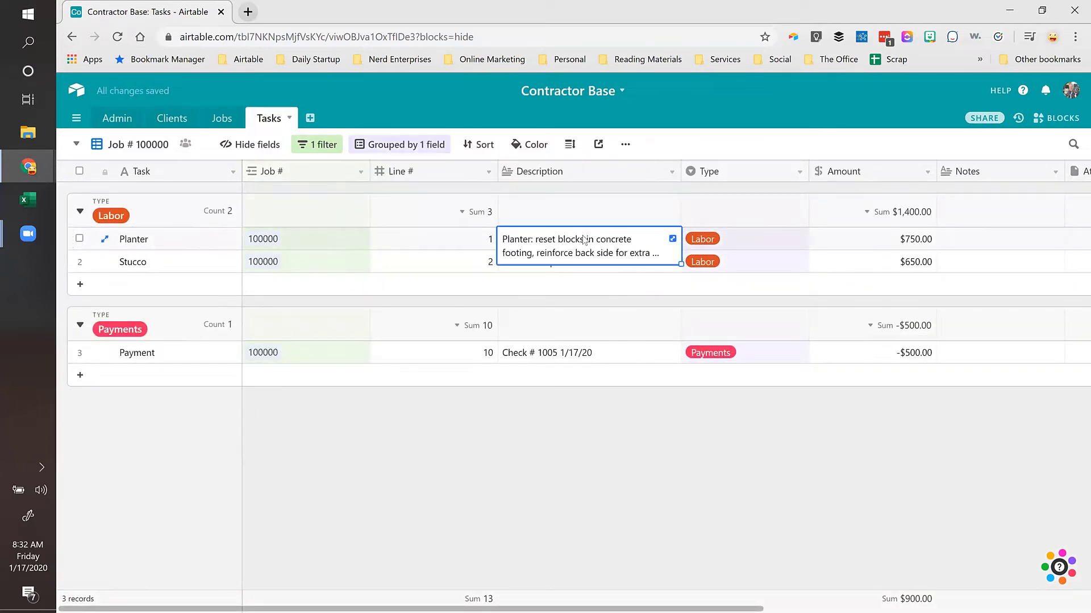
click(125, 146)
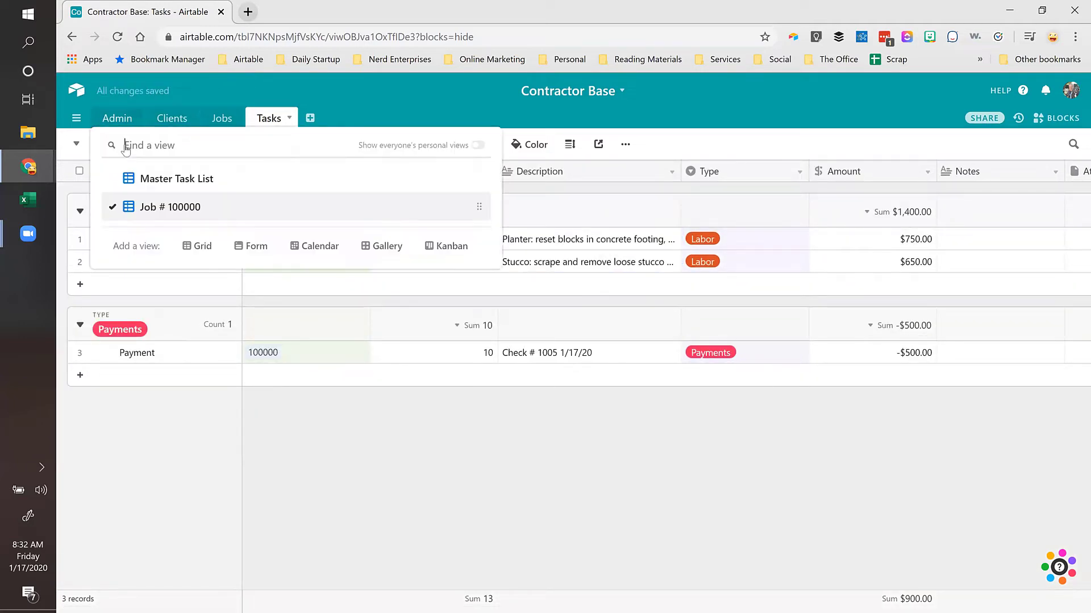
click(190, 179)
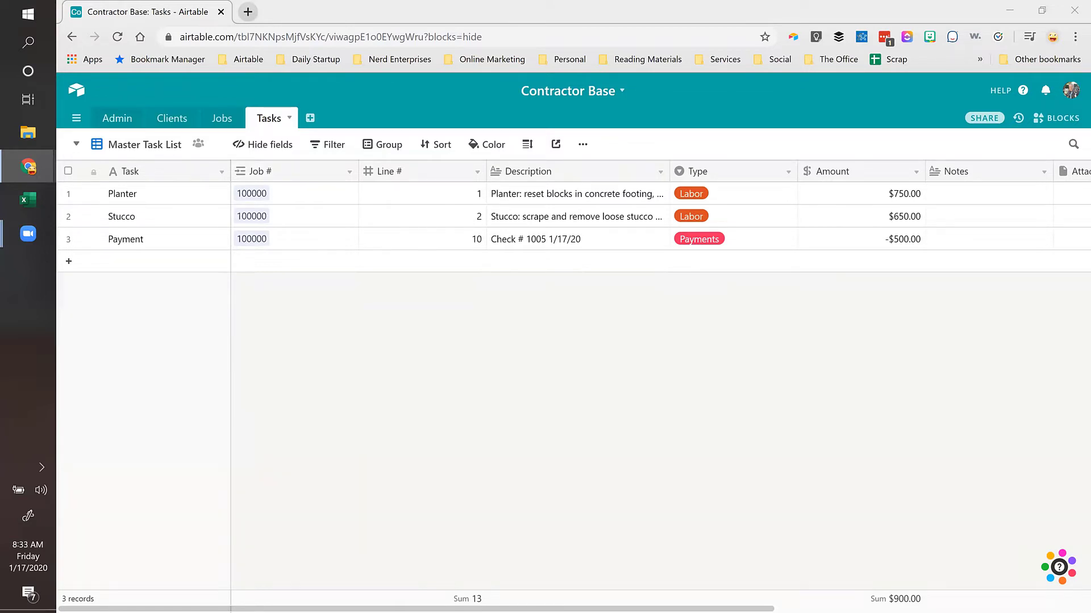
click(184, 119)
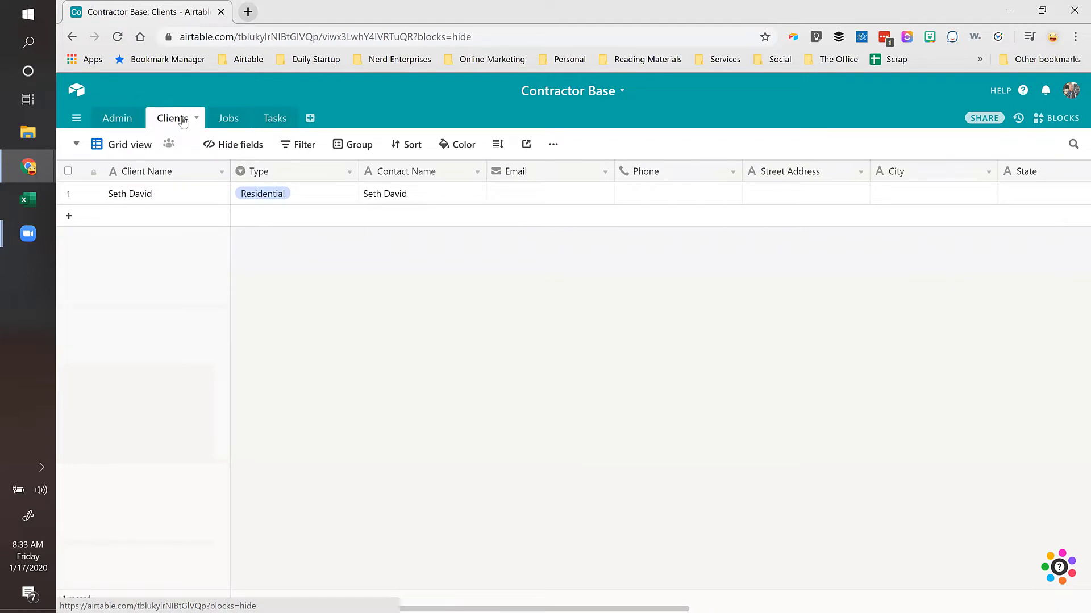
click(229, 120)
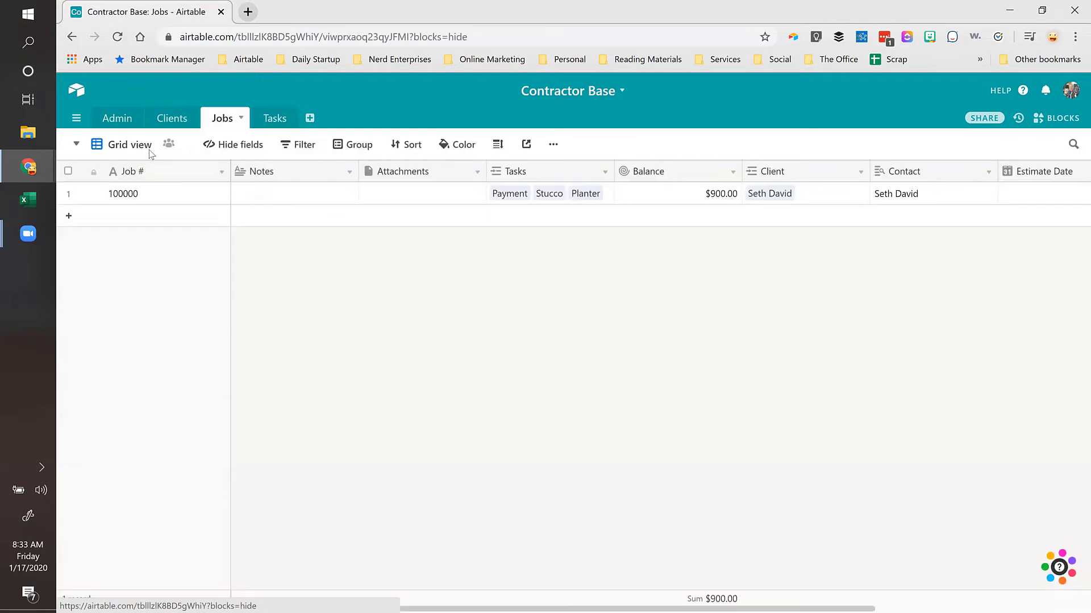
click(271, 119)
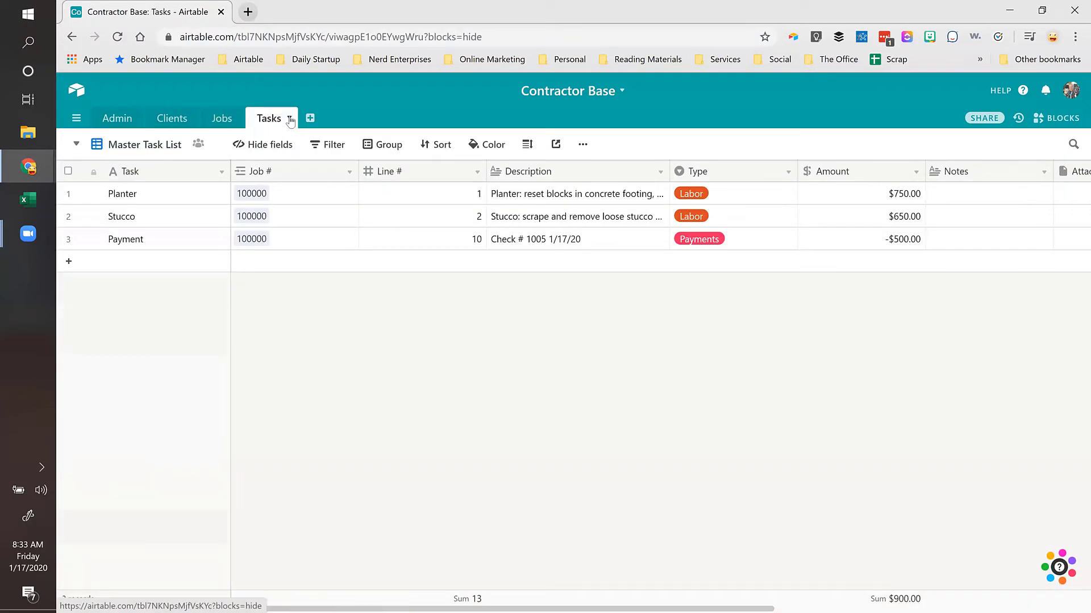
click(168, 146)
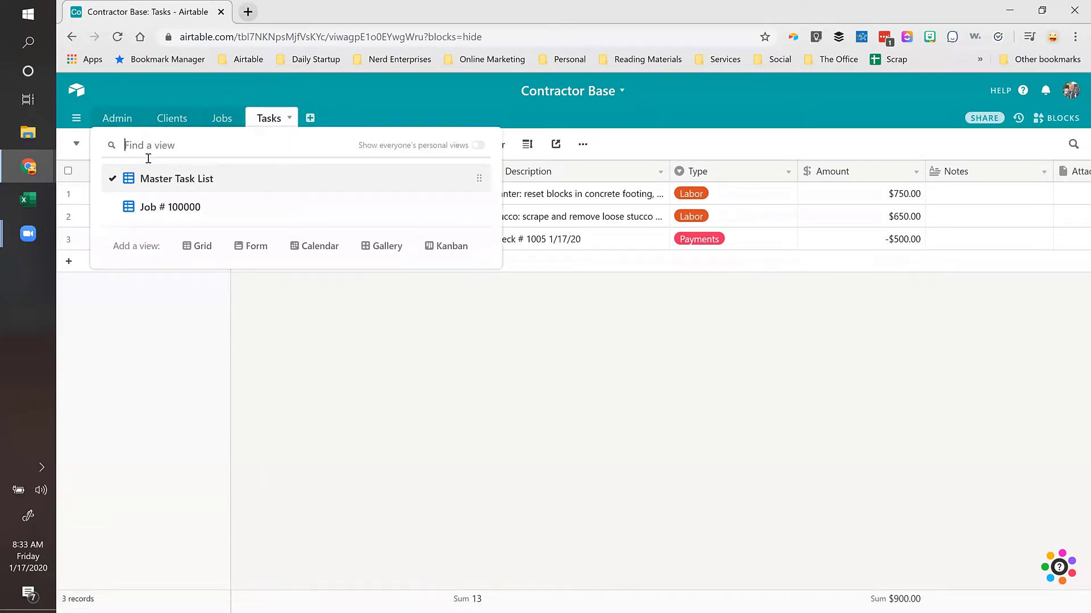
click(170, 206)
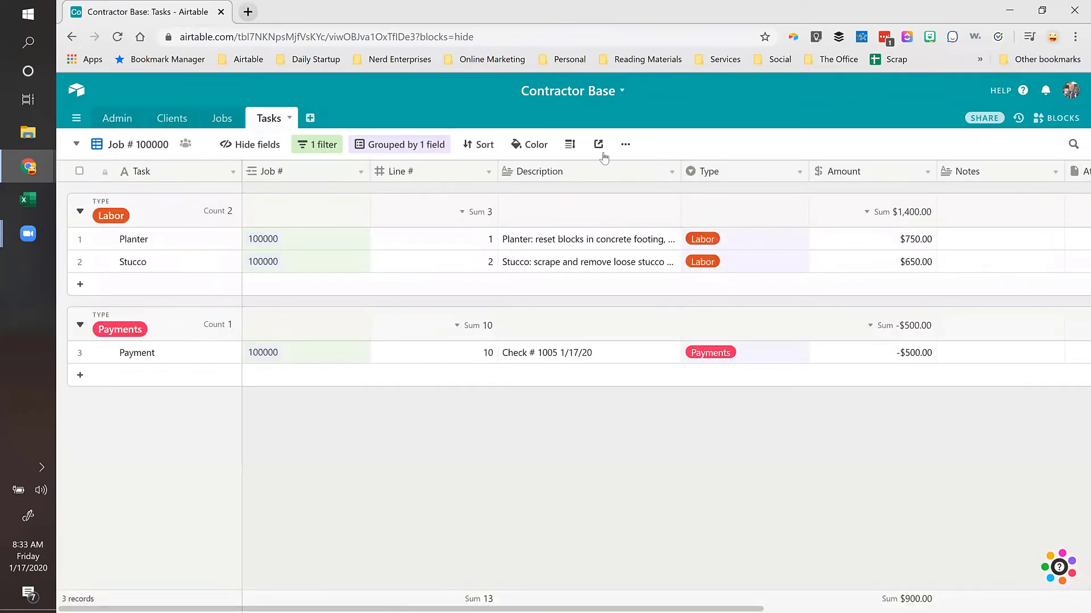
click(626, 147)
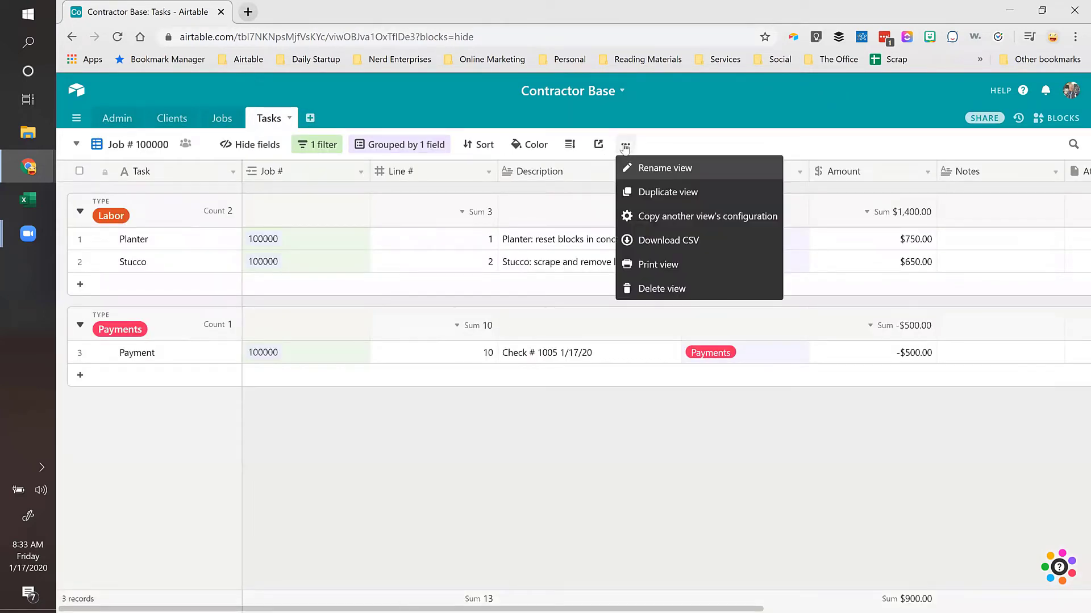
Step: Delete the old 'Job # 100000' view
click(661, 288)
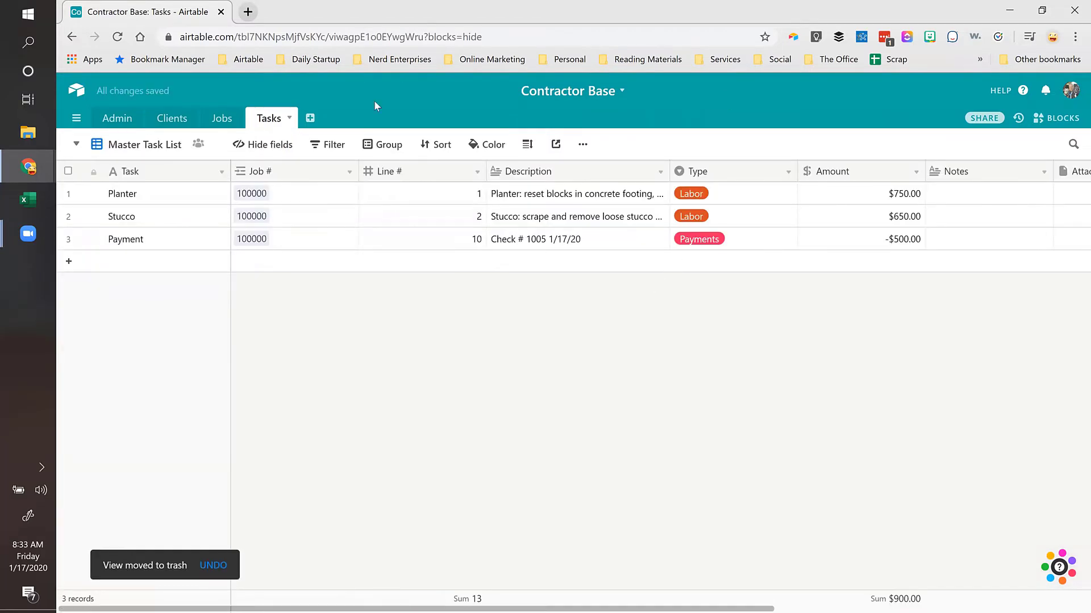
click(159, 144)
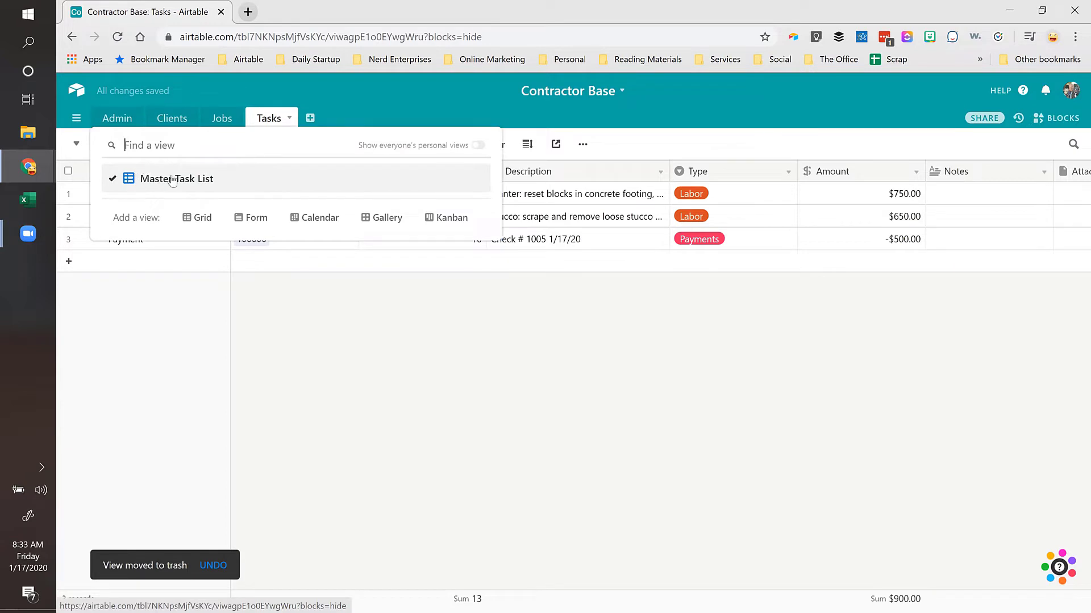
click(358, 260)
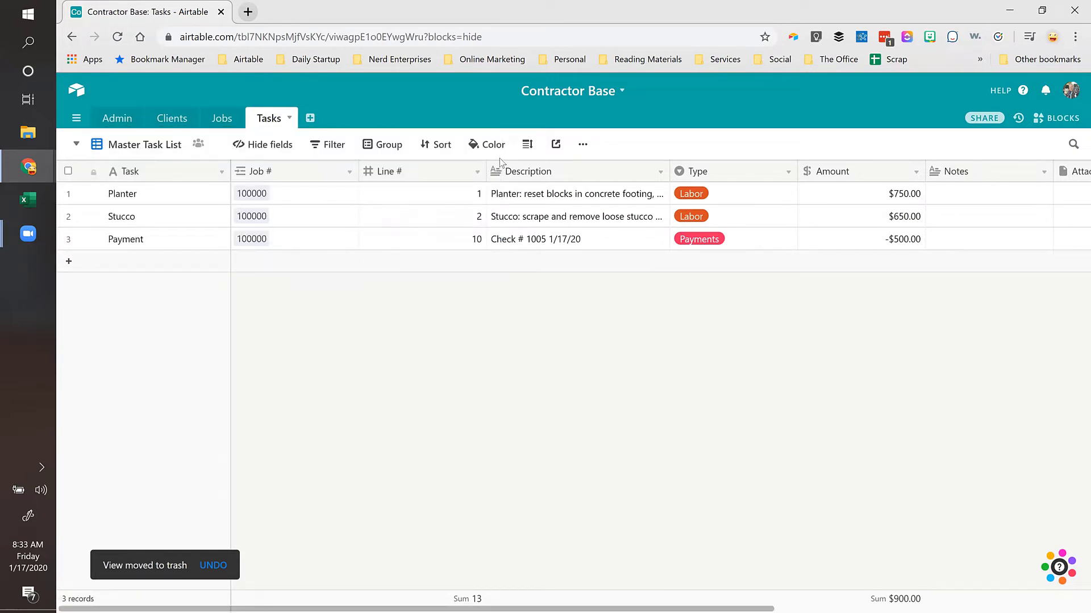
Step: Duplicate Master Task List and rename the copy 'Job # 100000'
click(583, 145)
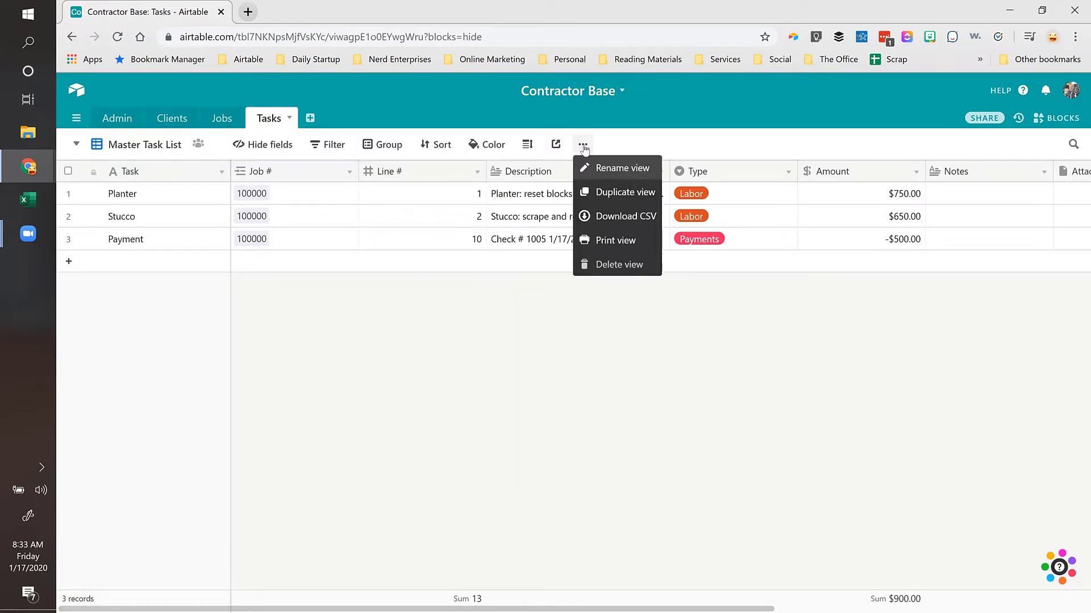
click(612, 192)
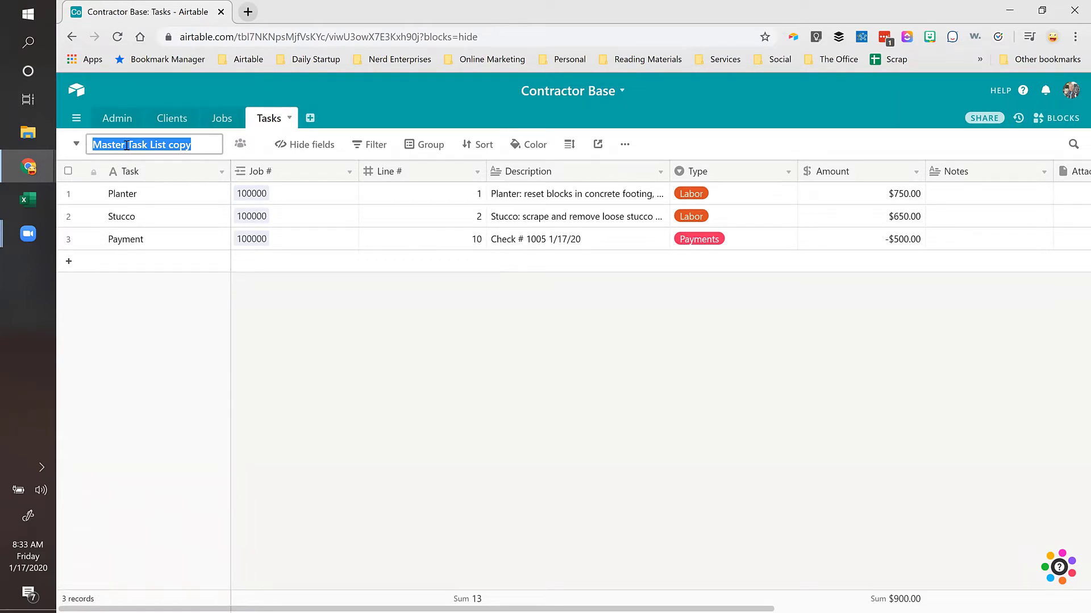
text(Job)
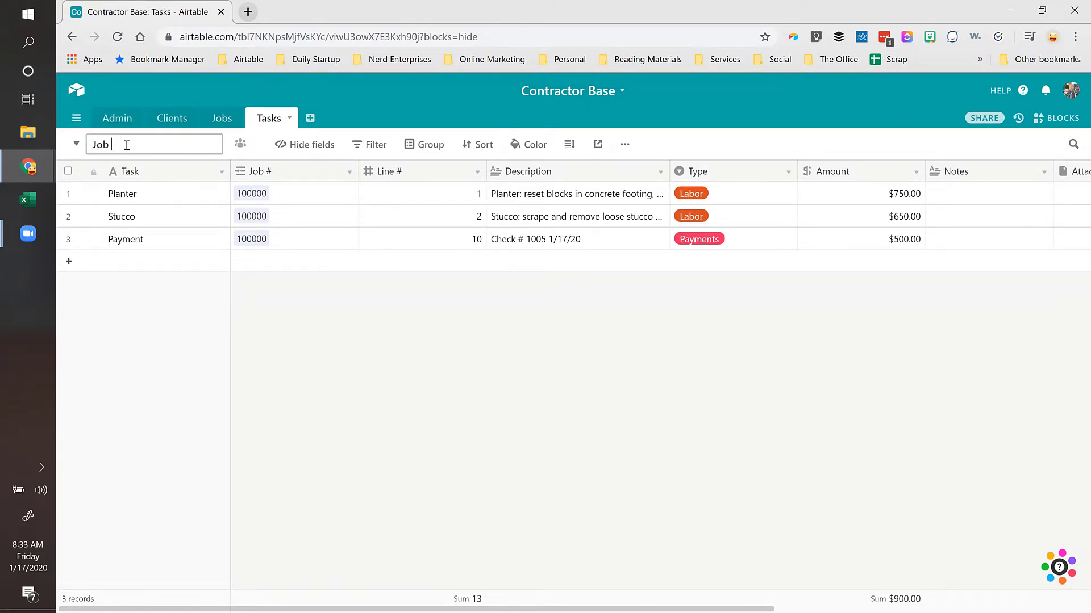
text( # 100000)
key(Return)
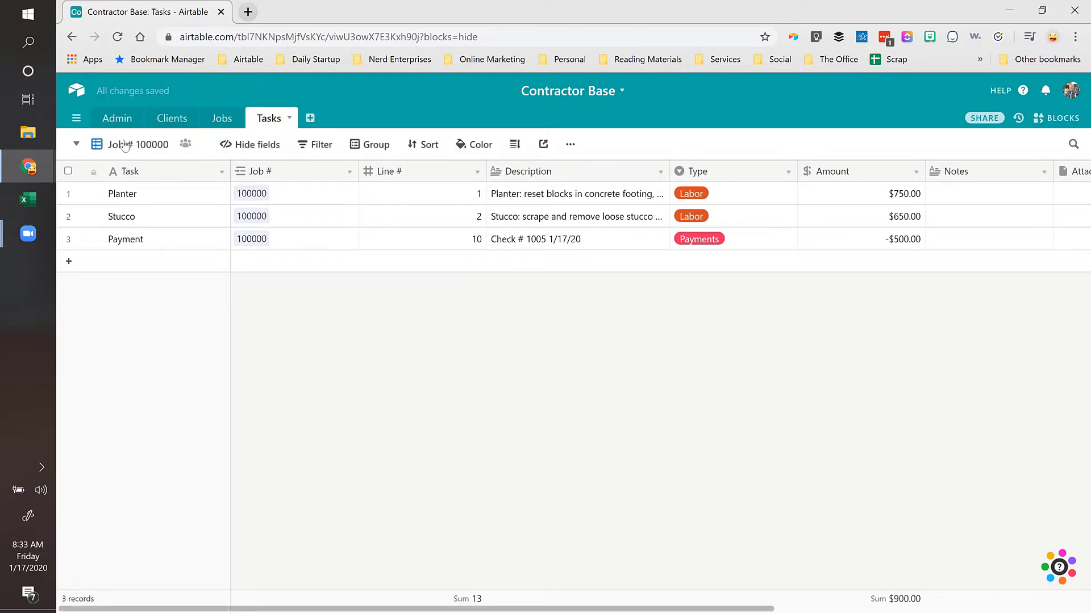
click(76, 144)
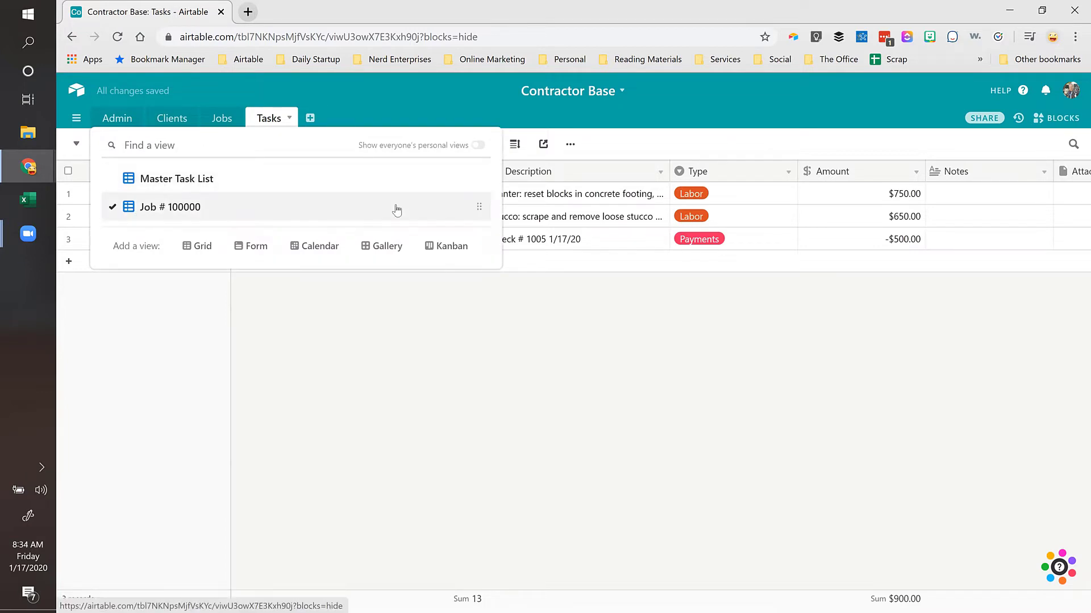
drag(479, 206, 443, 214)
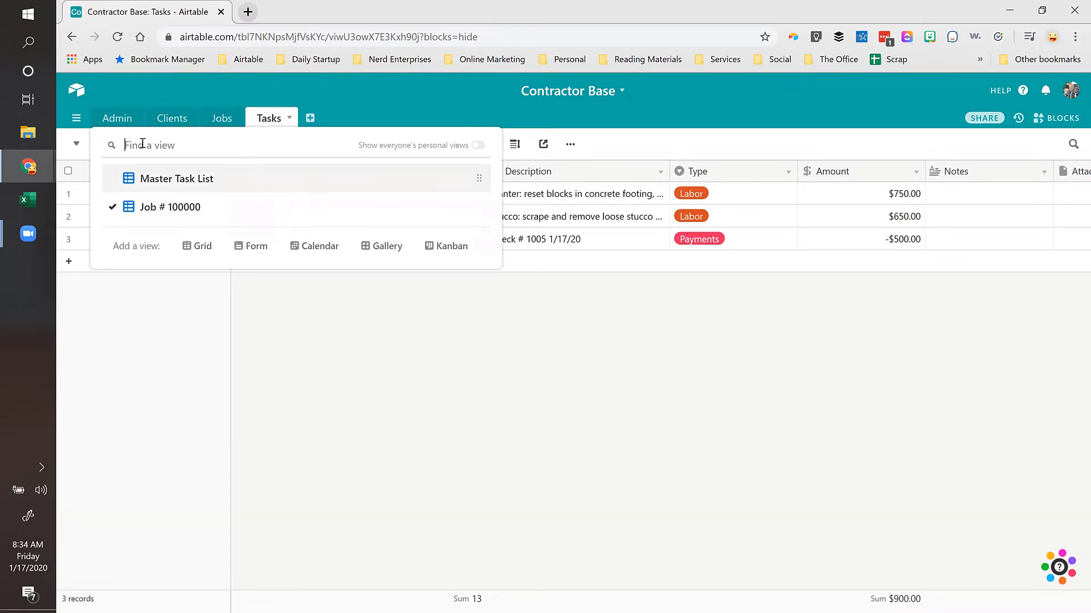
text(100)
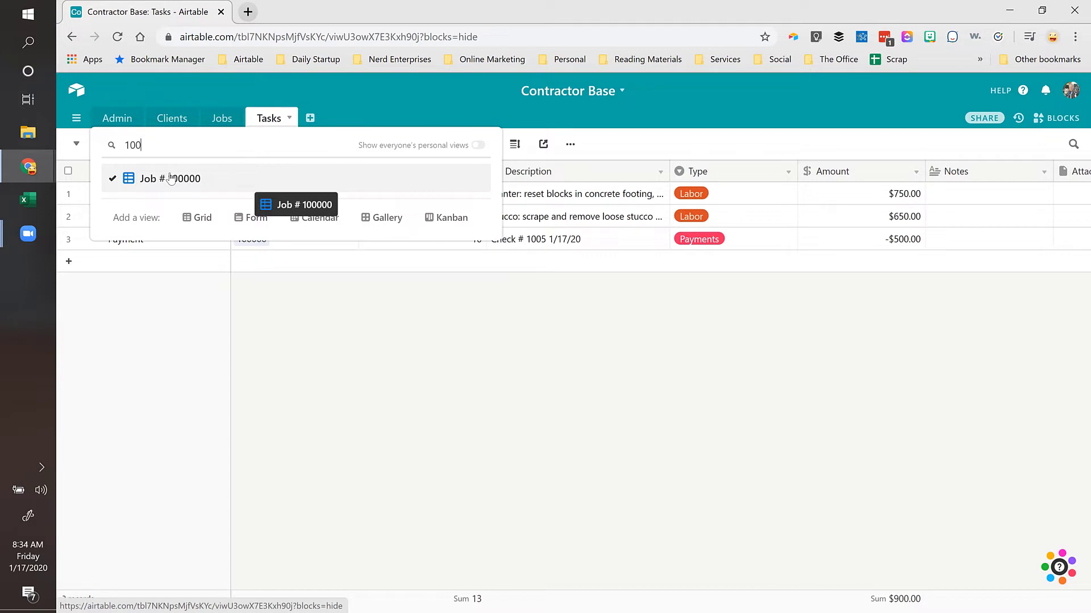
key(BackSpace)
key(BackSpace)
key(BackSpace)
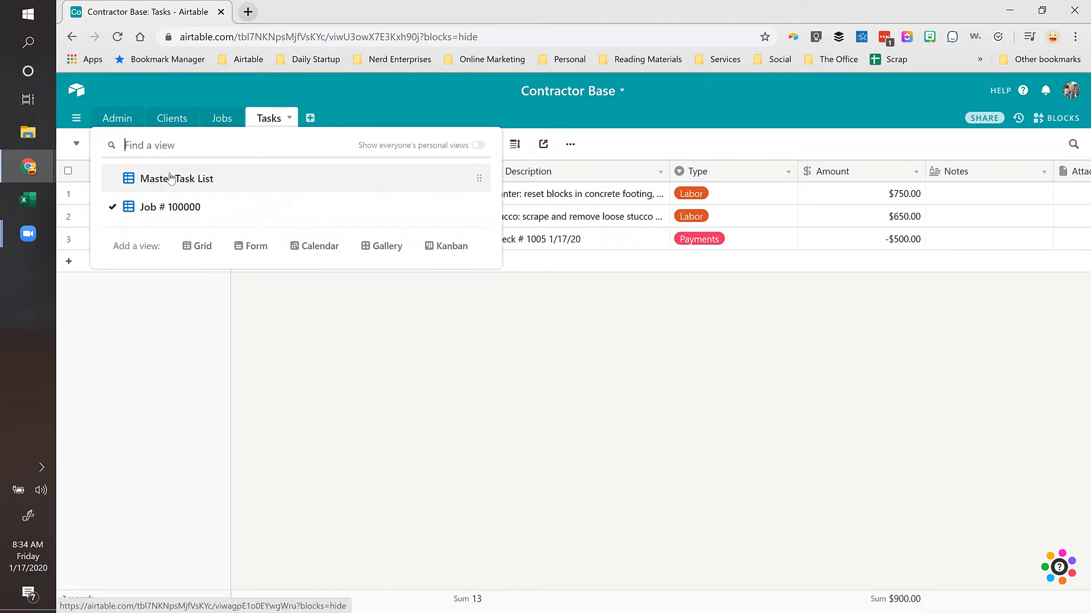
click(324, 300)
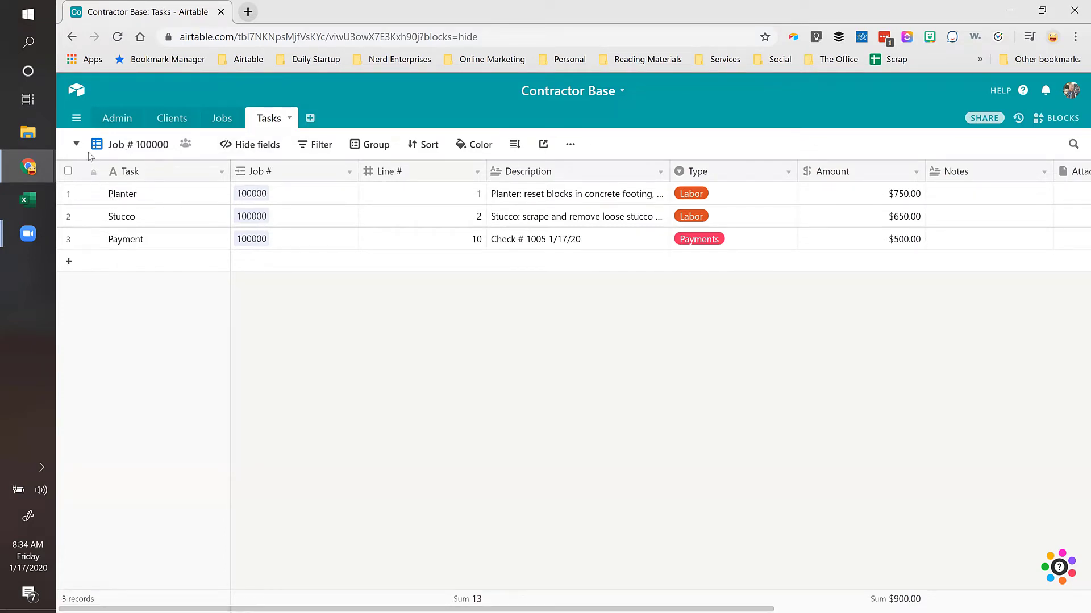
click(135, 148)
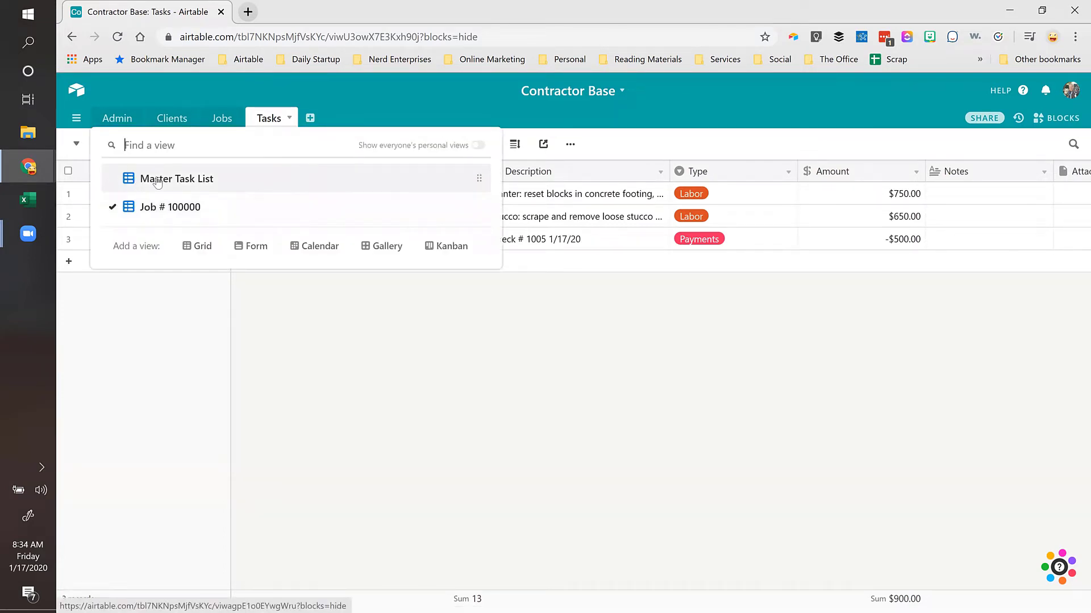
click(144, 208)
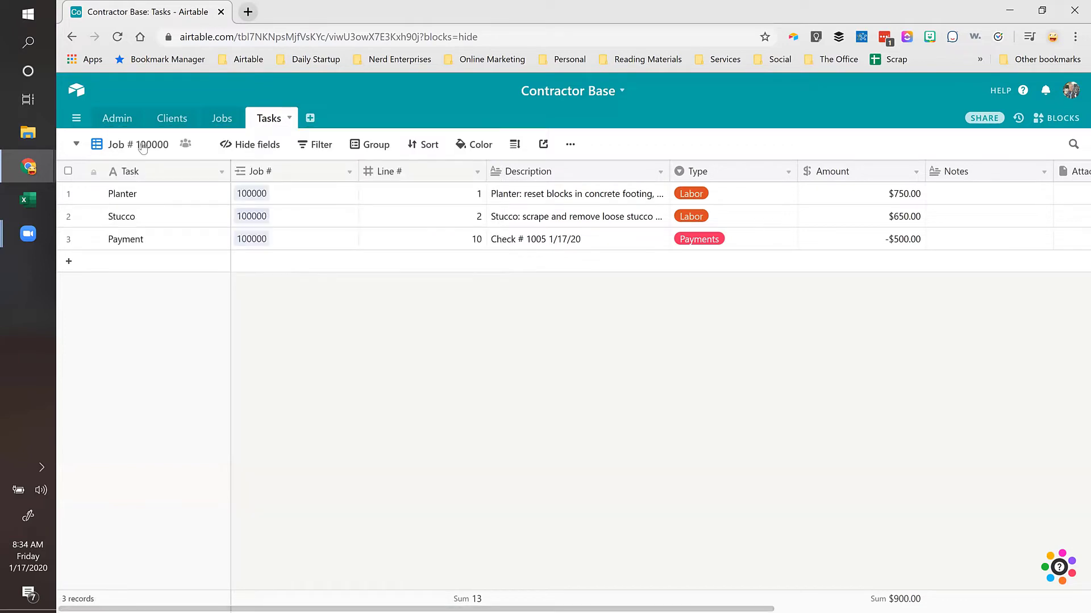
Step: Group the Job # 100000 view's records by Type
click(382, 146)
click(410, 208)
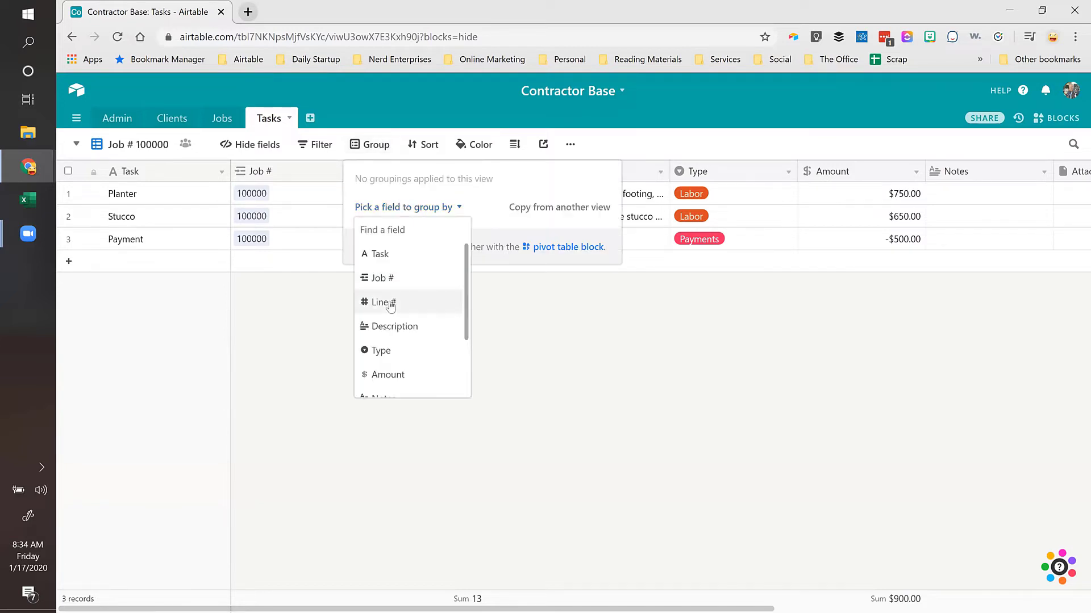
click(391, 350)
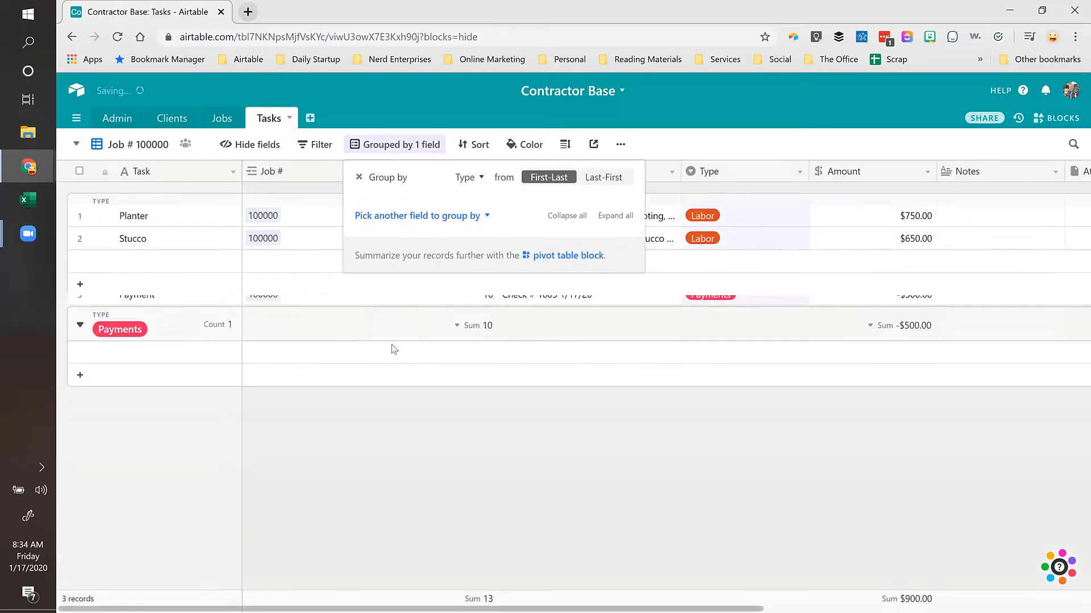
Step: Add a filter so only records whose Job # contains 100000 show
click(318, 147)
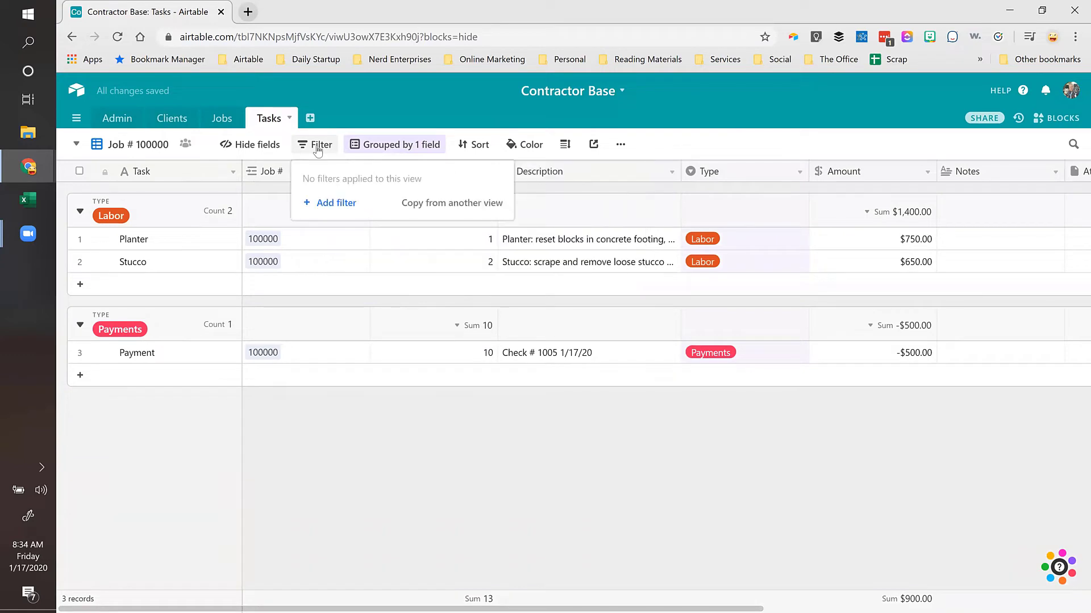
click(334, 205)
click(391, 180)
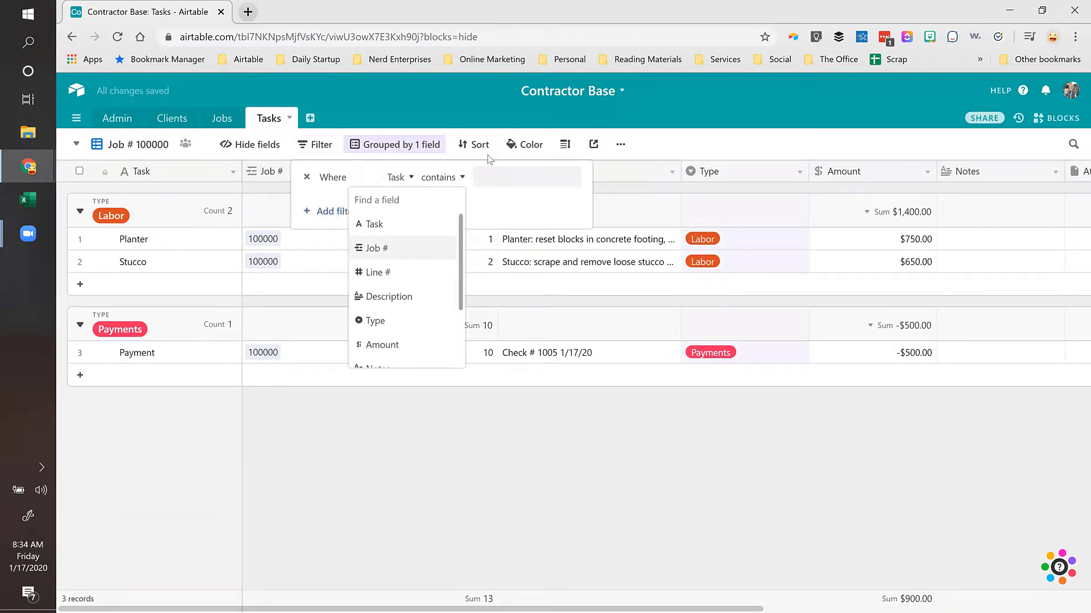
click(387, 246)
click(442, 178)
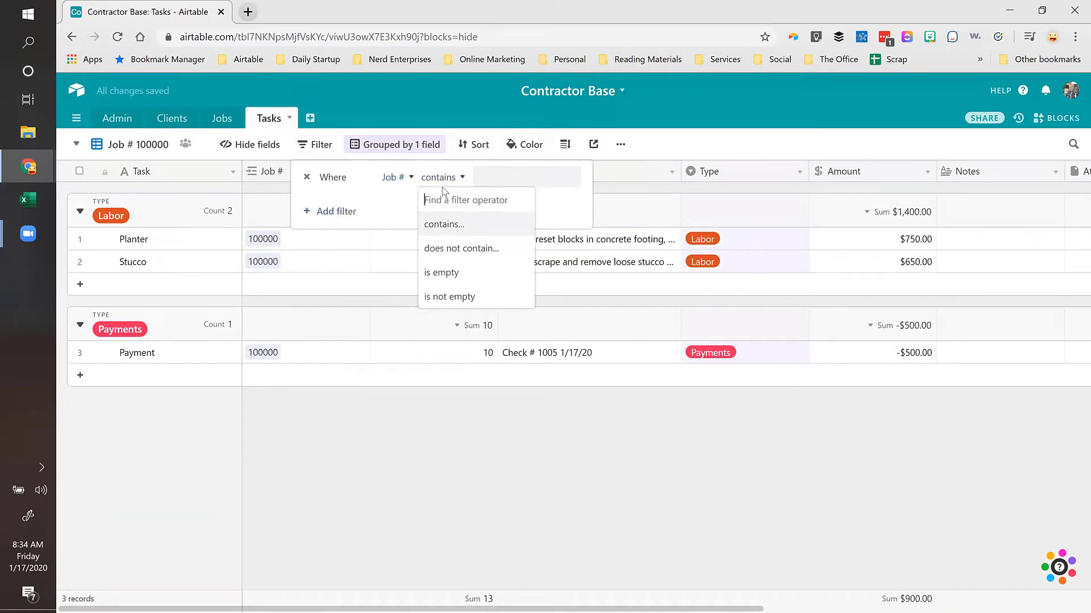
click(440, 226)
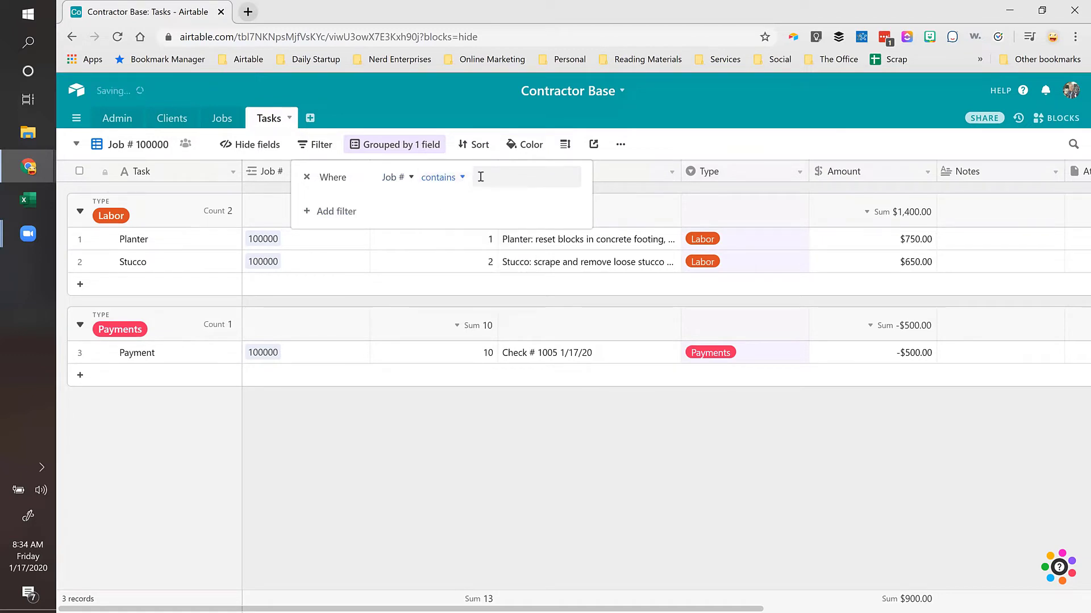
click(479, 176)
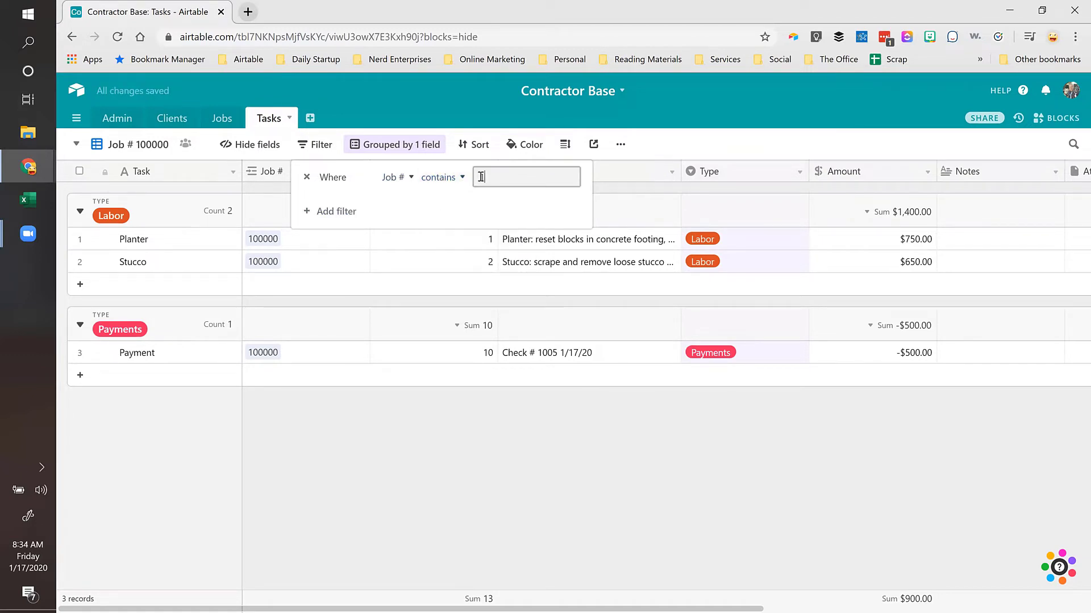
text(100000)
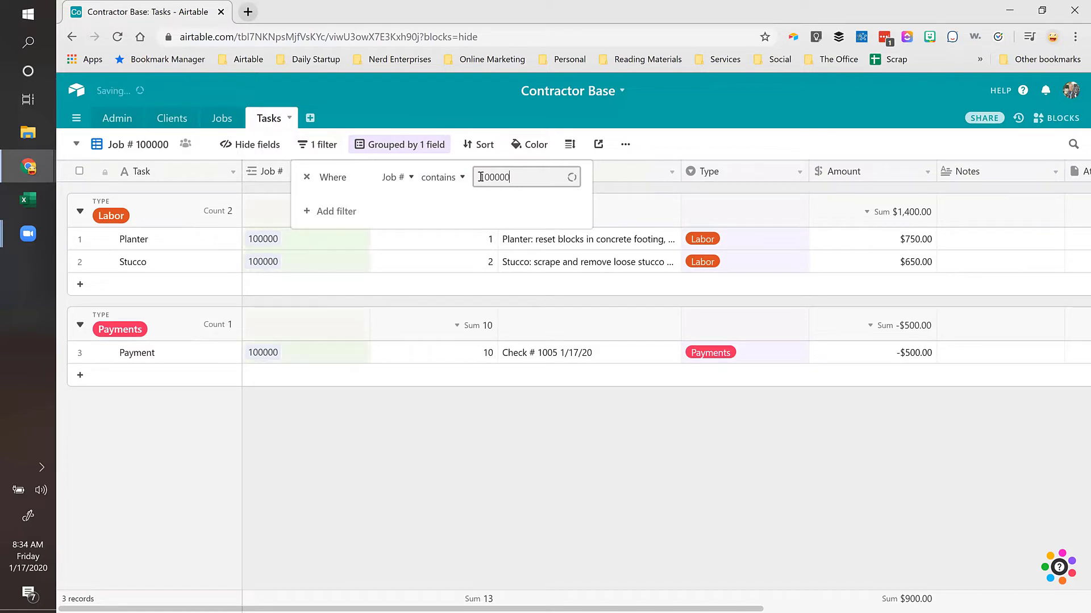
click(465, 240)
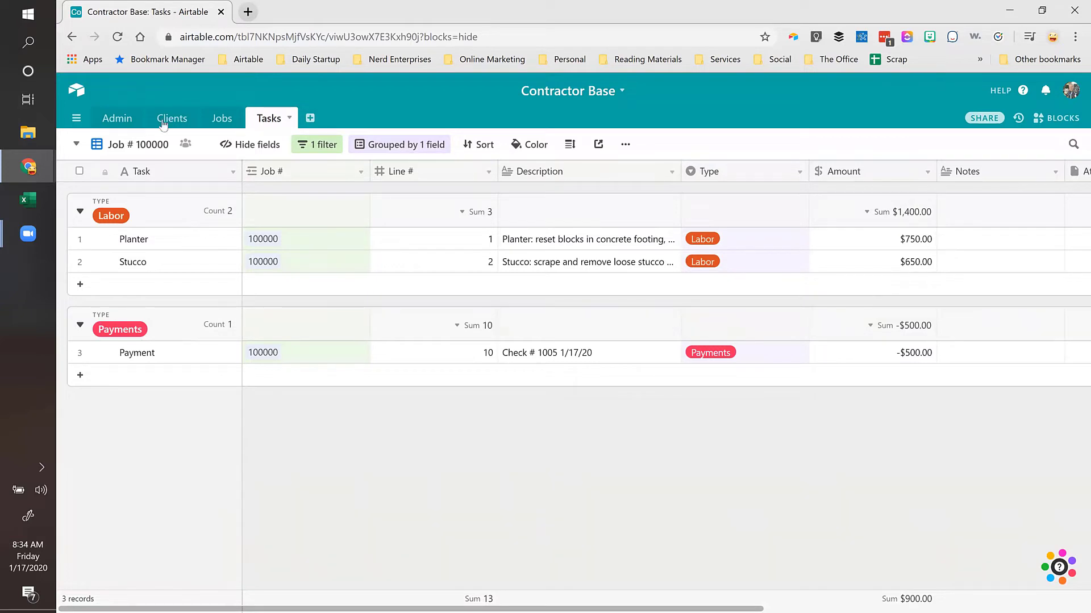
Step: Switch the Tasks table to the Master Task List view
click(144, 146)
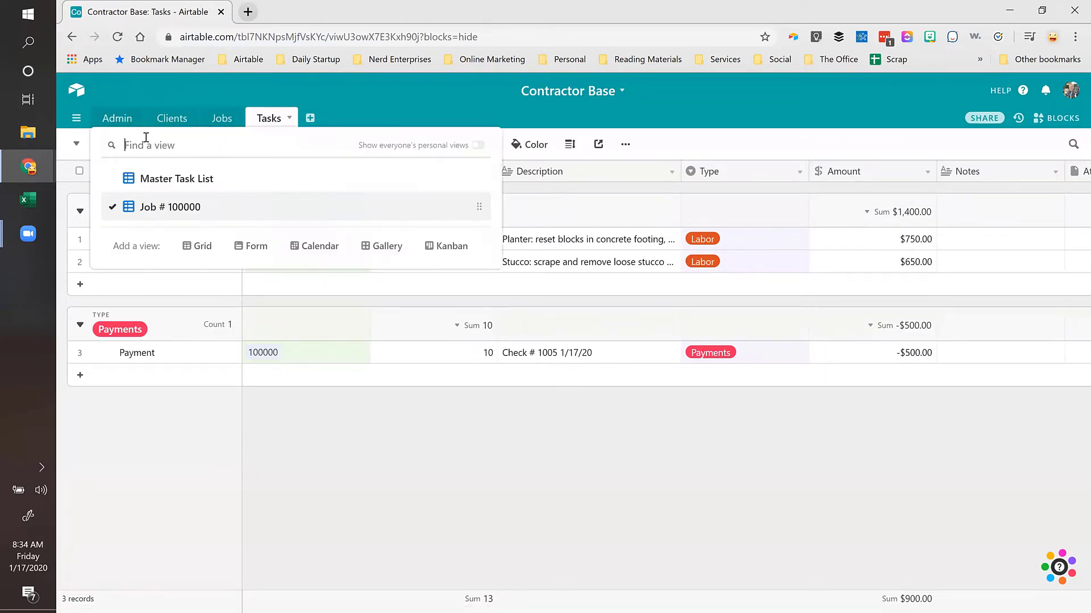
click(170, 181)
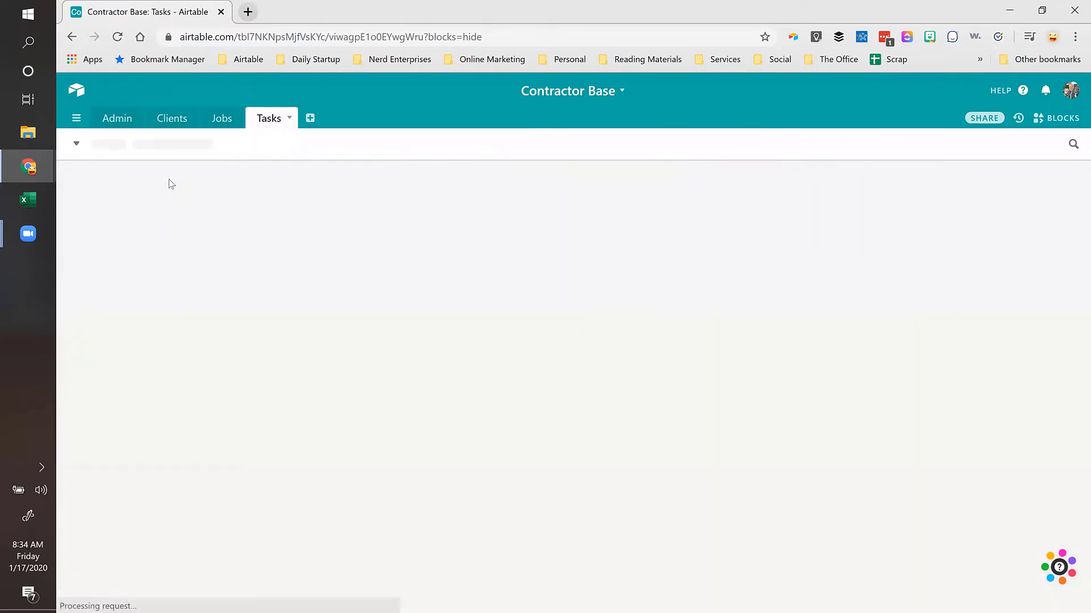
click(417, 194)
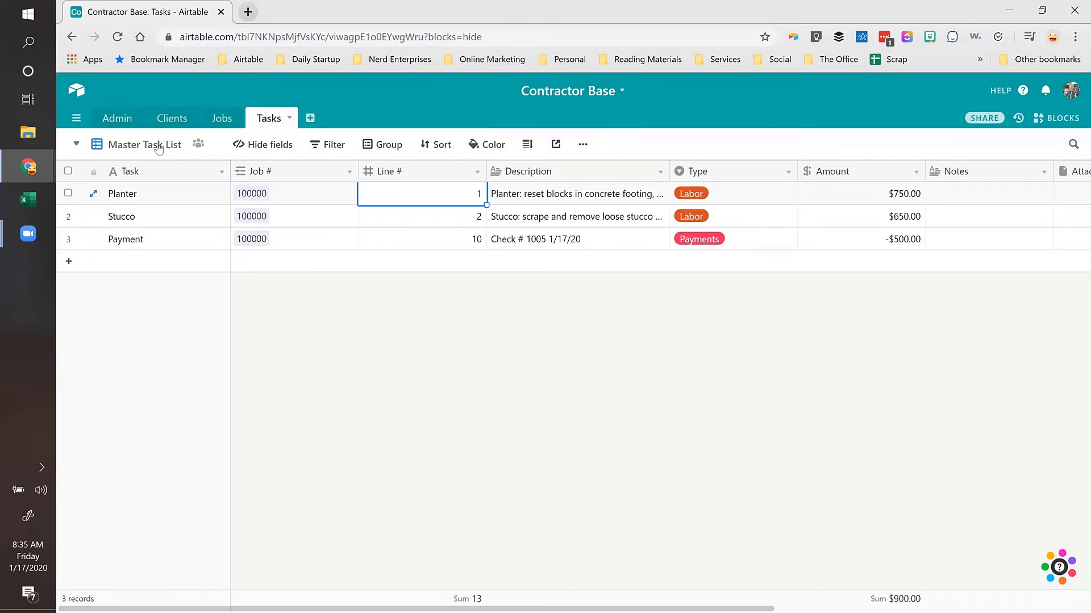
Step: Add a 'Job # contains' filter condition to Master Task List
click(332, 145)
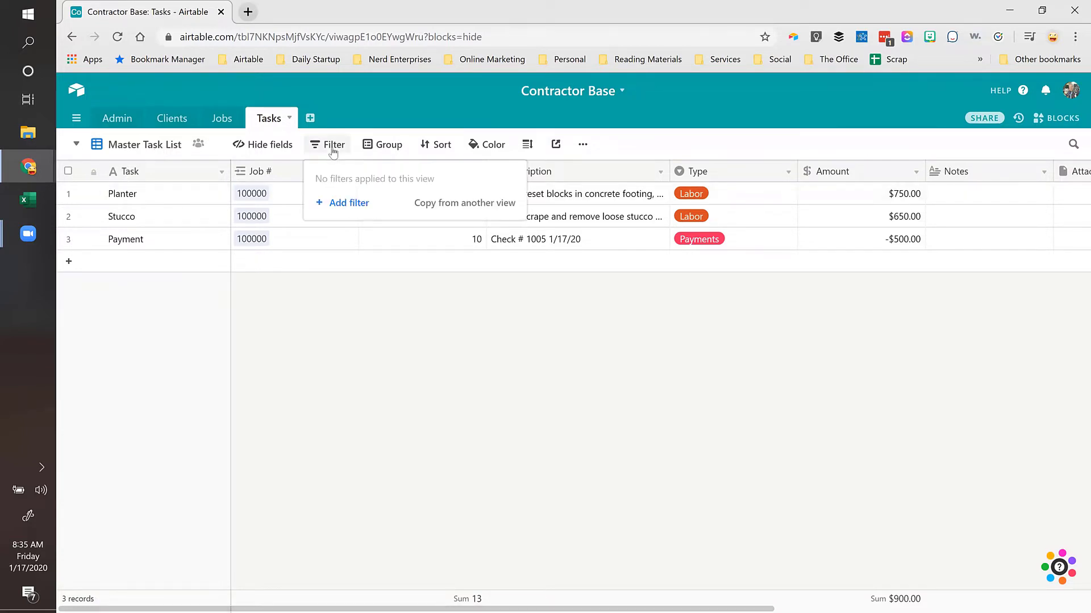
click(348, 203)
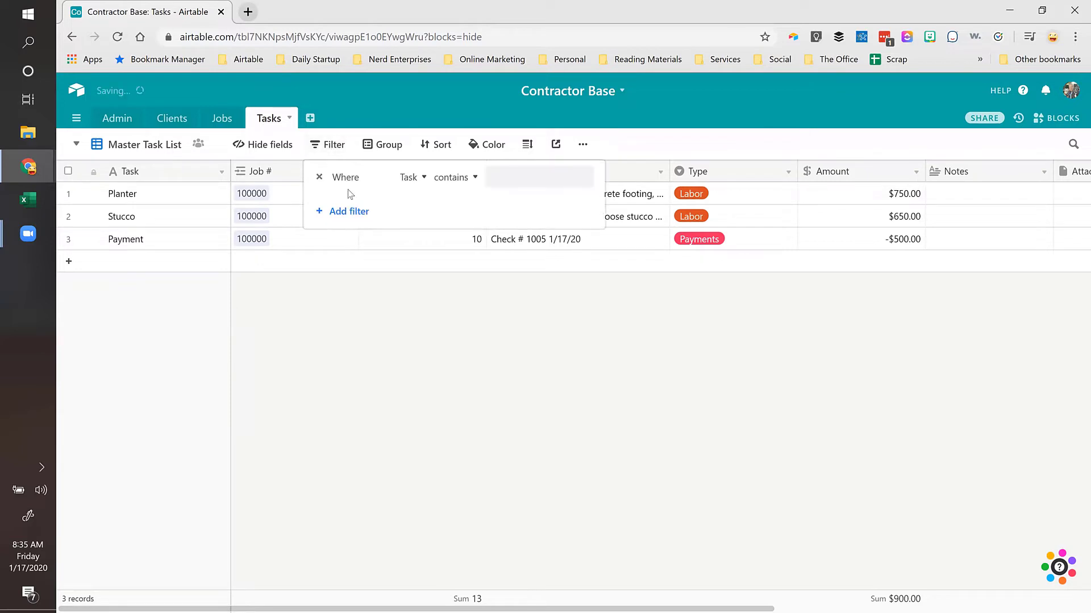
click(408, 177)
click(391, 256)
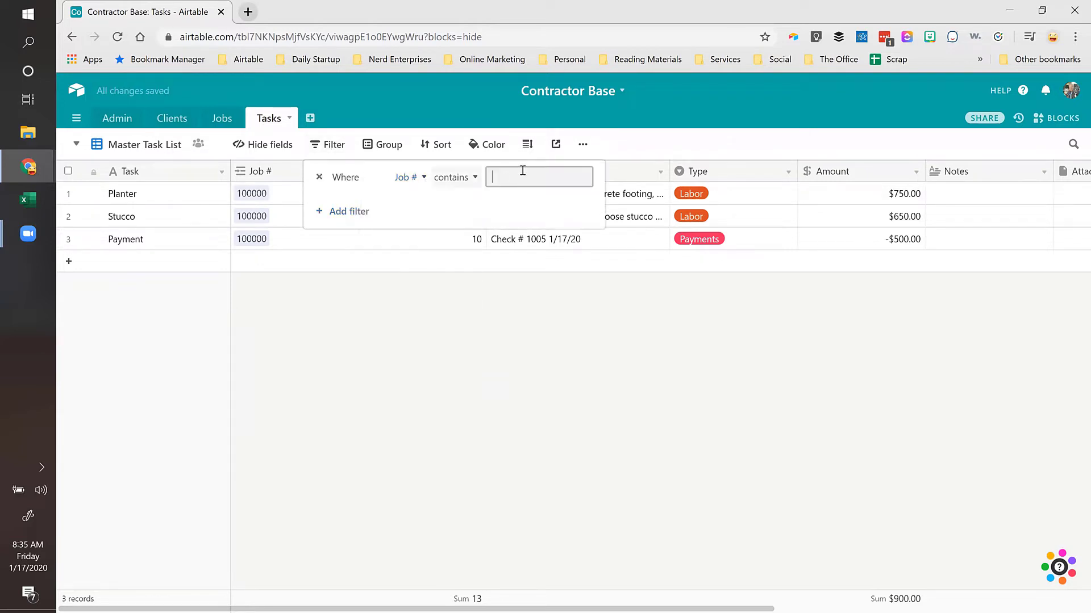
click(455, 183)
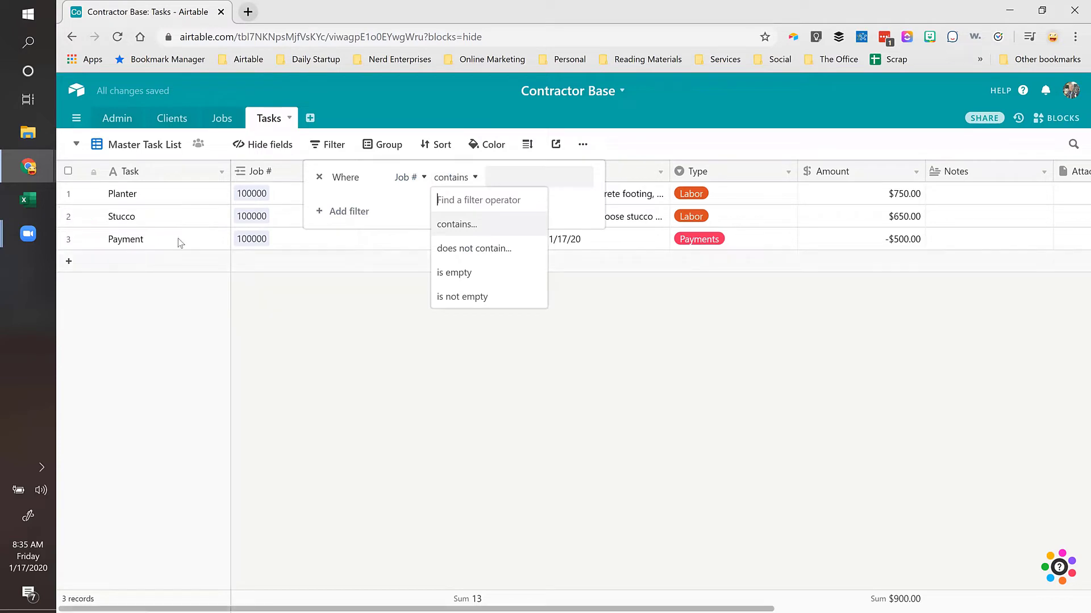
click(189, 221)
click(184, 197)
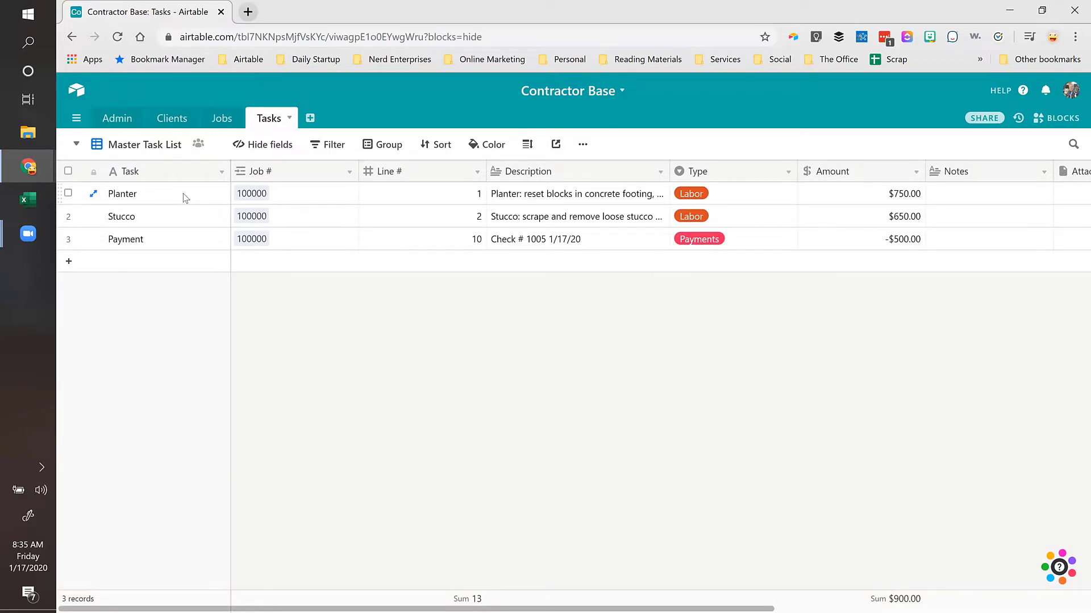
Step: Add a second And condition, then delete both filter conditions
click(339, 145)
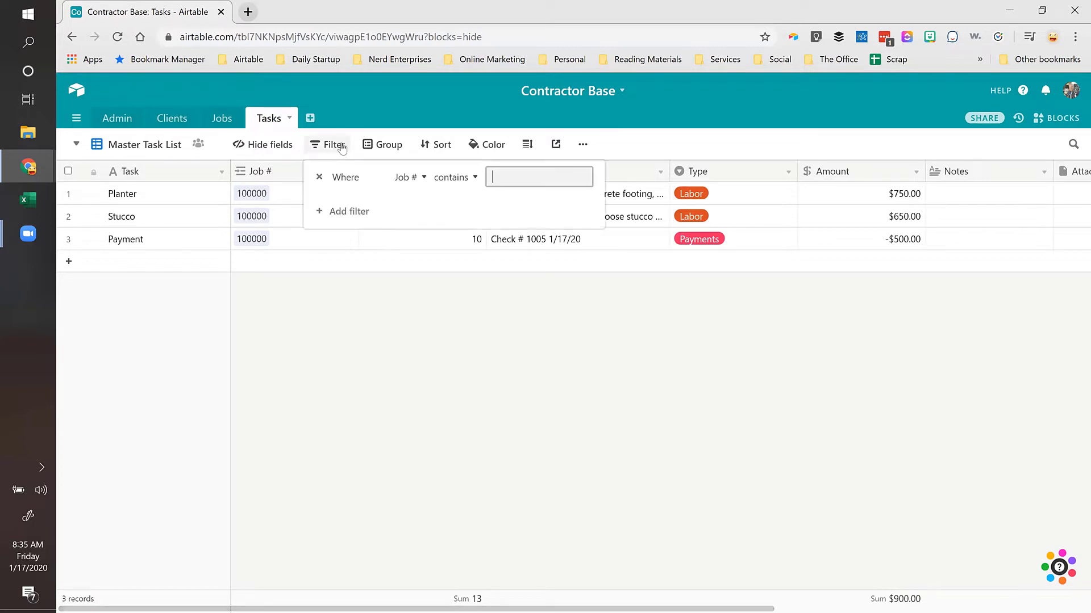
click(337, 212)
click(341, 204)
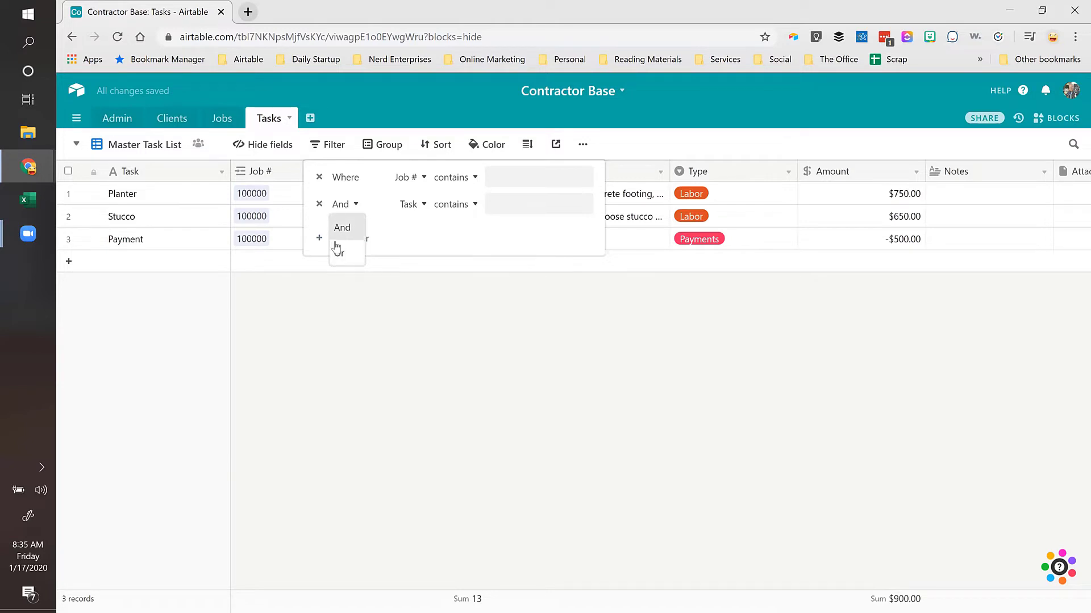
click(415, 238)
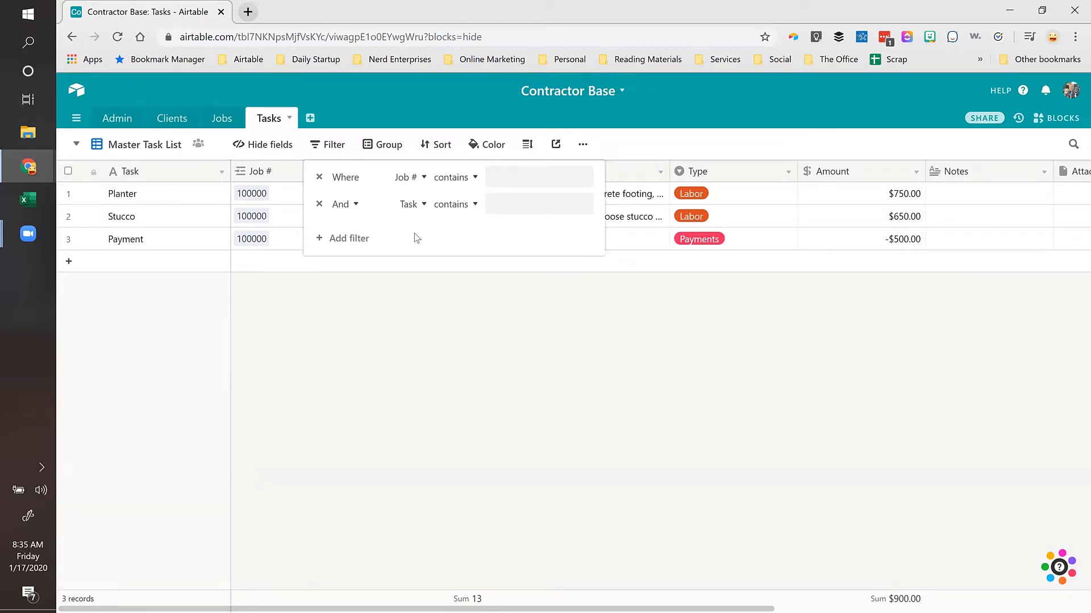
click(319, 205)
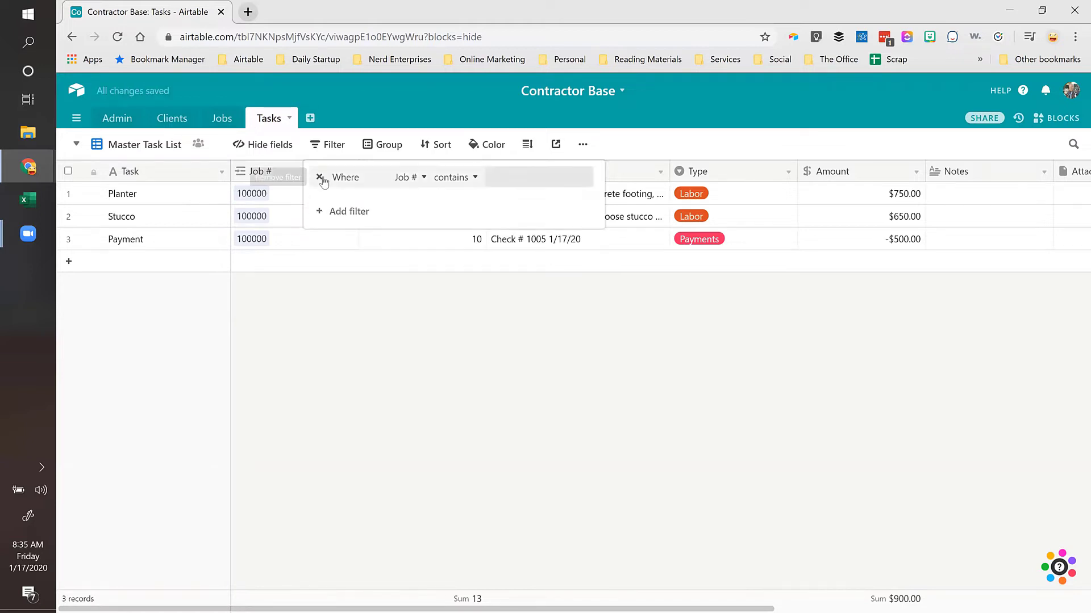
click(320, 178)
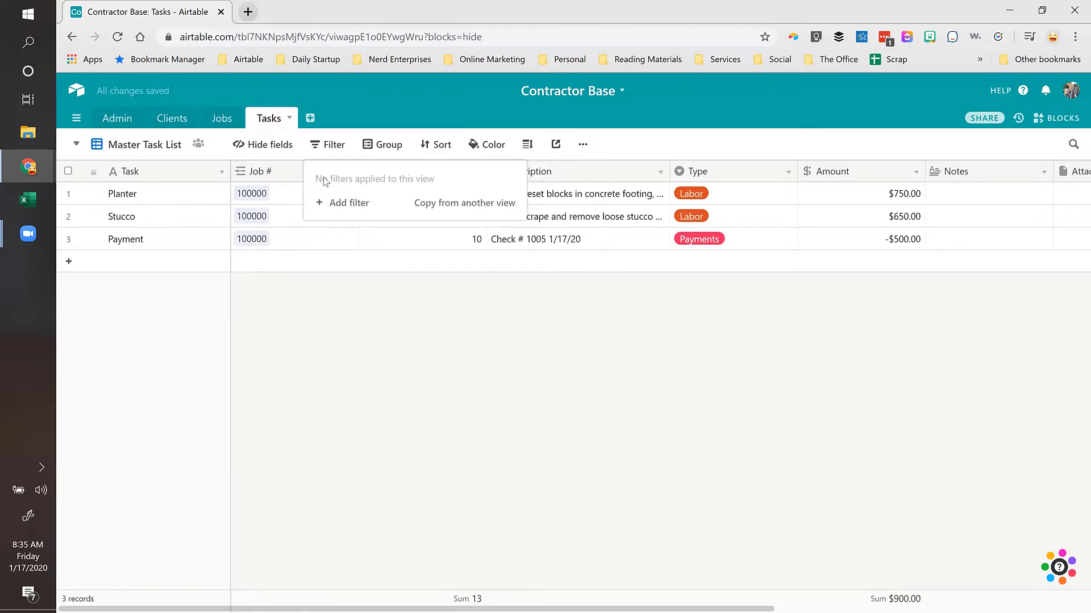
click(159, 195)
click(141, 172)
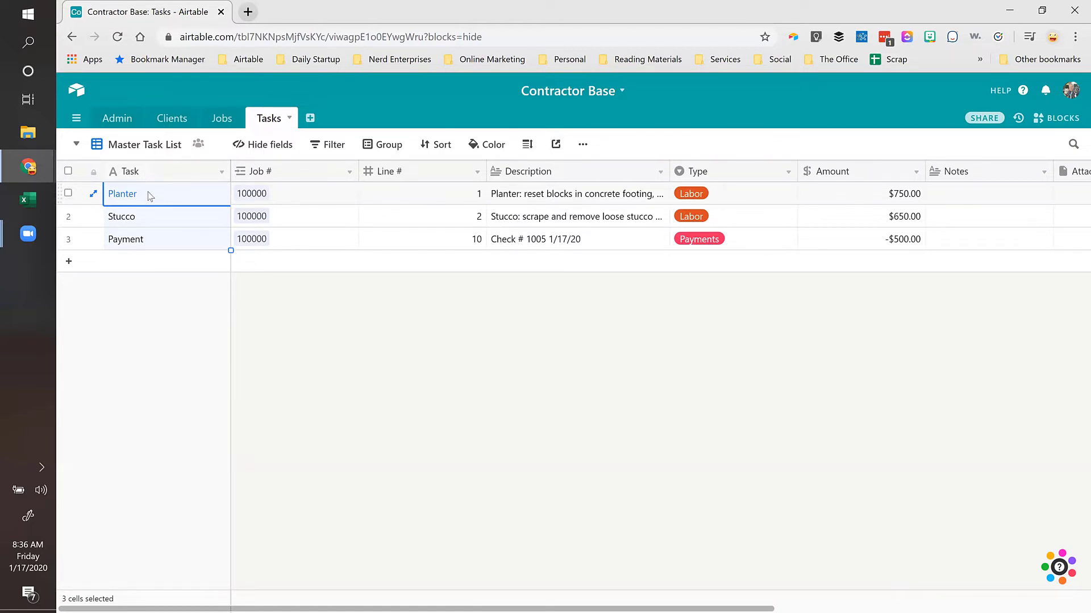
click(151, 218)
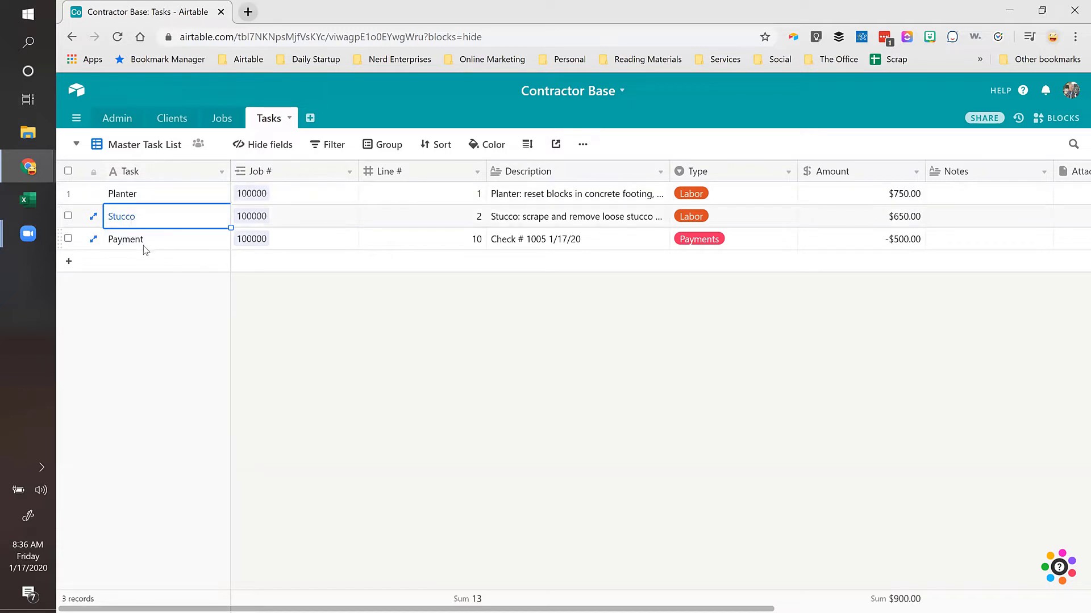
click(145, 246)
click(146, 200)
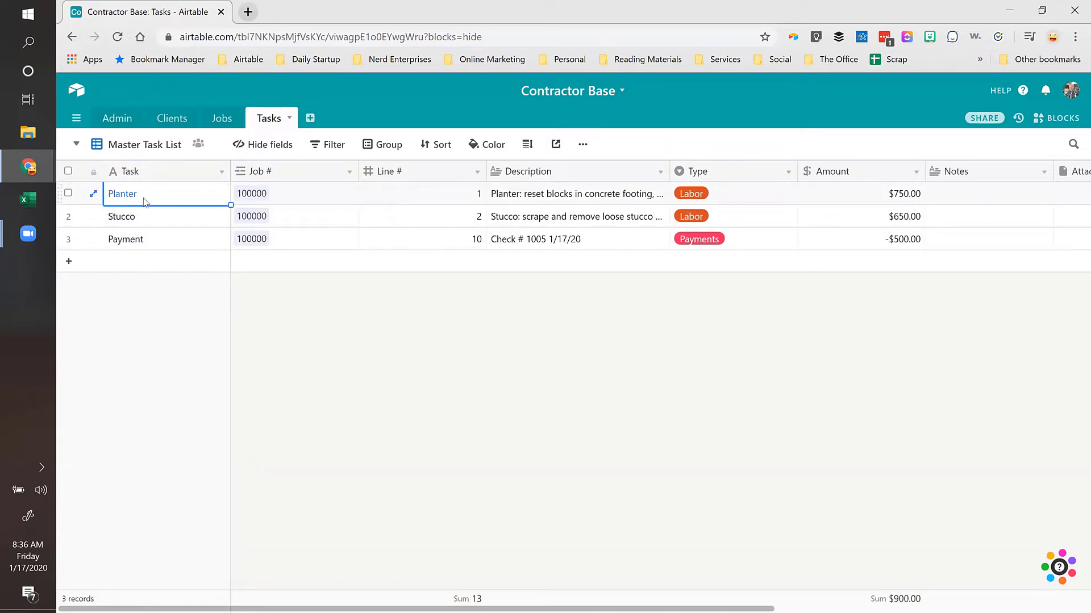
click(286, 194)
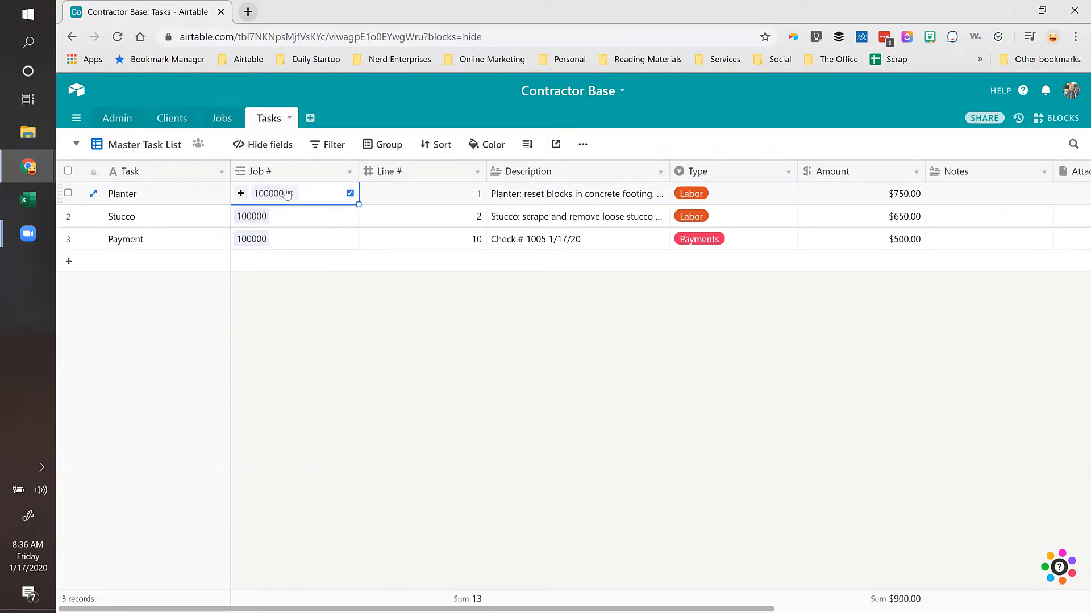
click(219, 120)
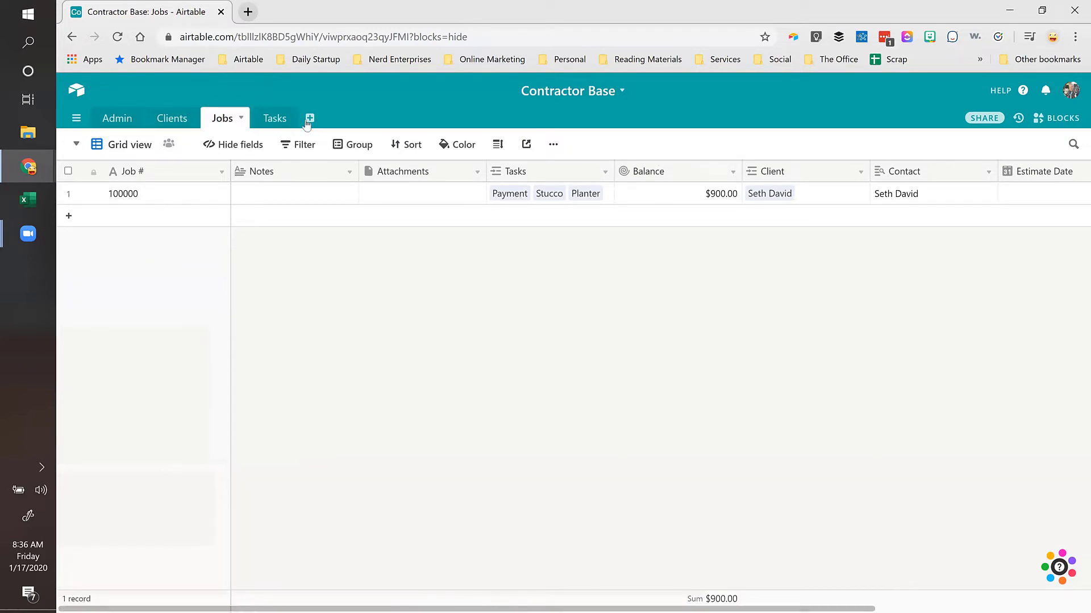
click(268, 119)
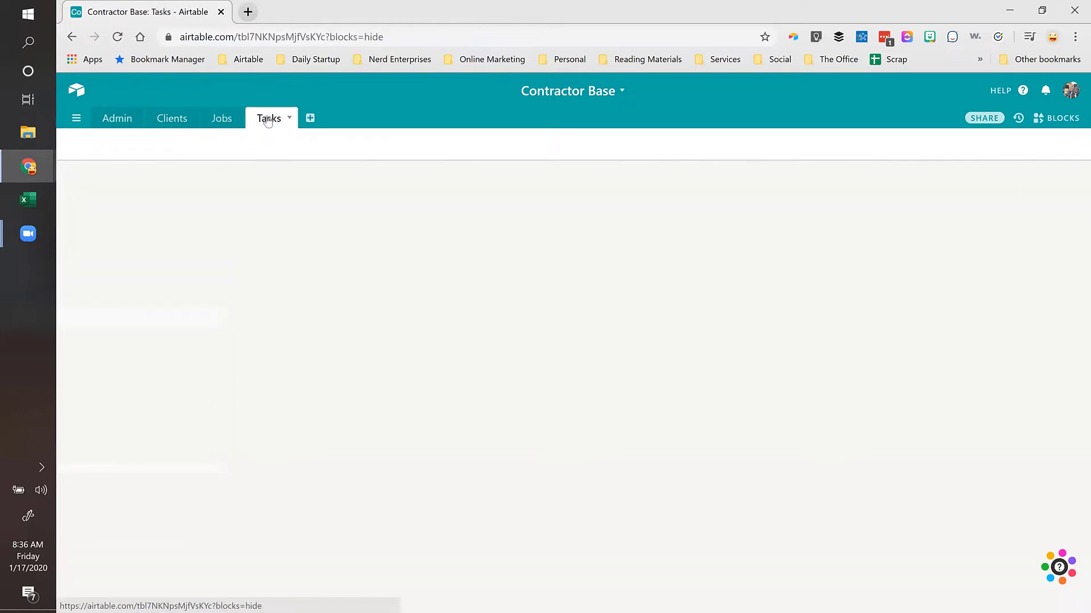
click(149, 240)
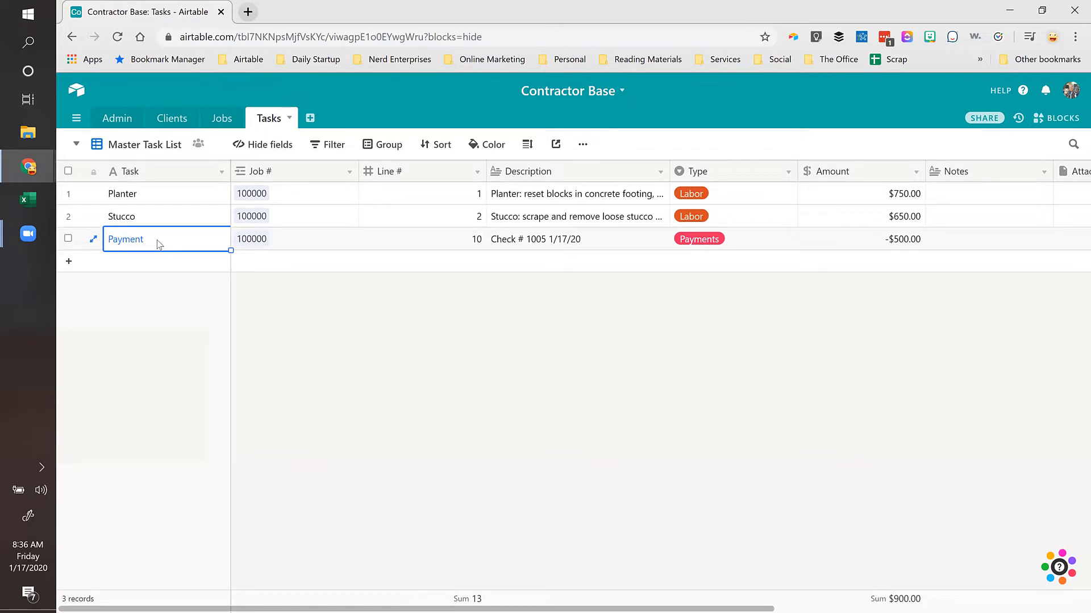
Step: Rename the Payment task to 'Payment - Check # 1005'
click(164, 241)
text(- Check # 100)
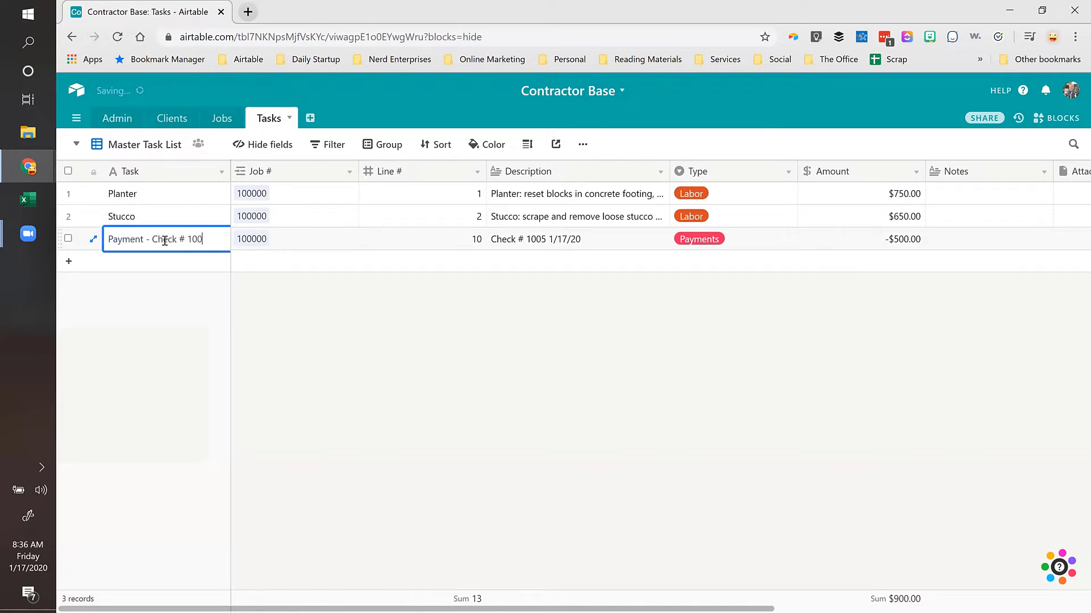
text(5)
key(Tab)
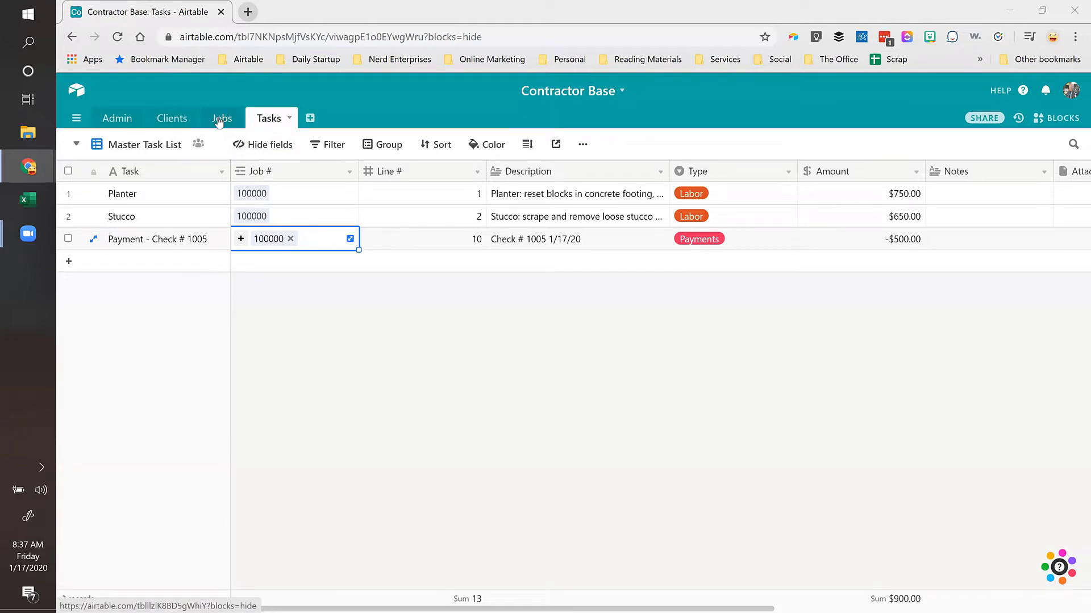
click(591, 195)
click(446, 198)
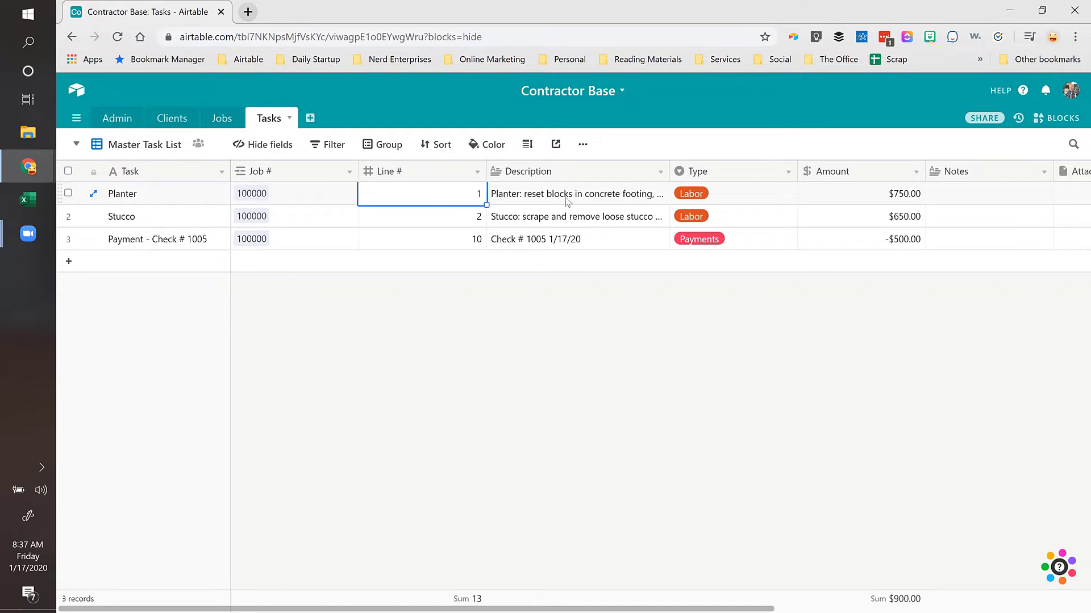
click(221, 121)
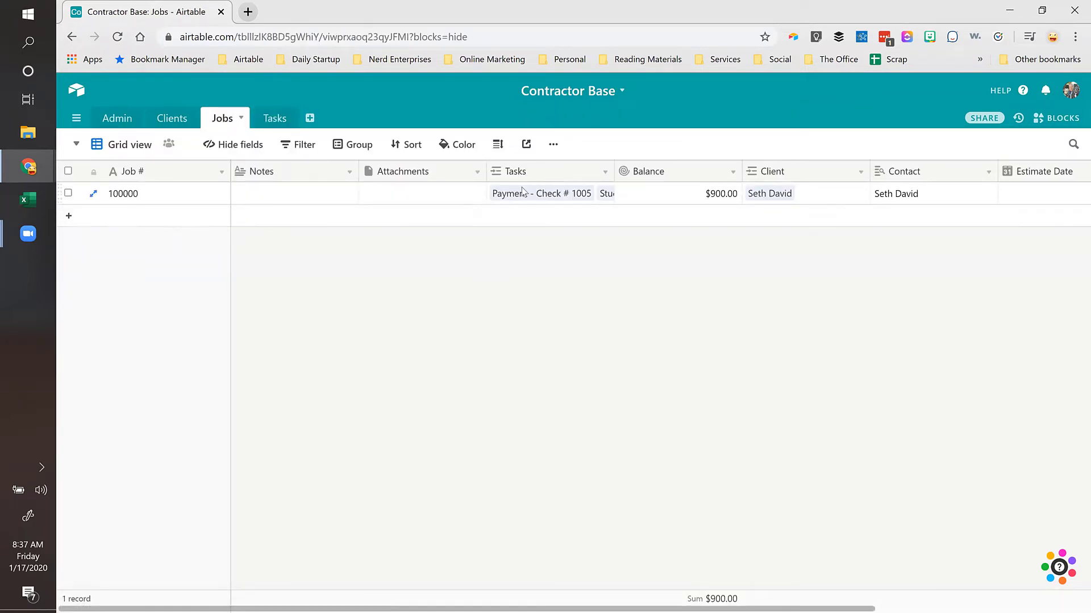
click(417, 200)
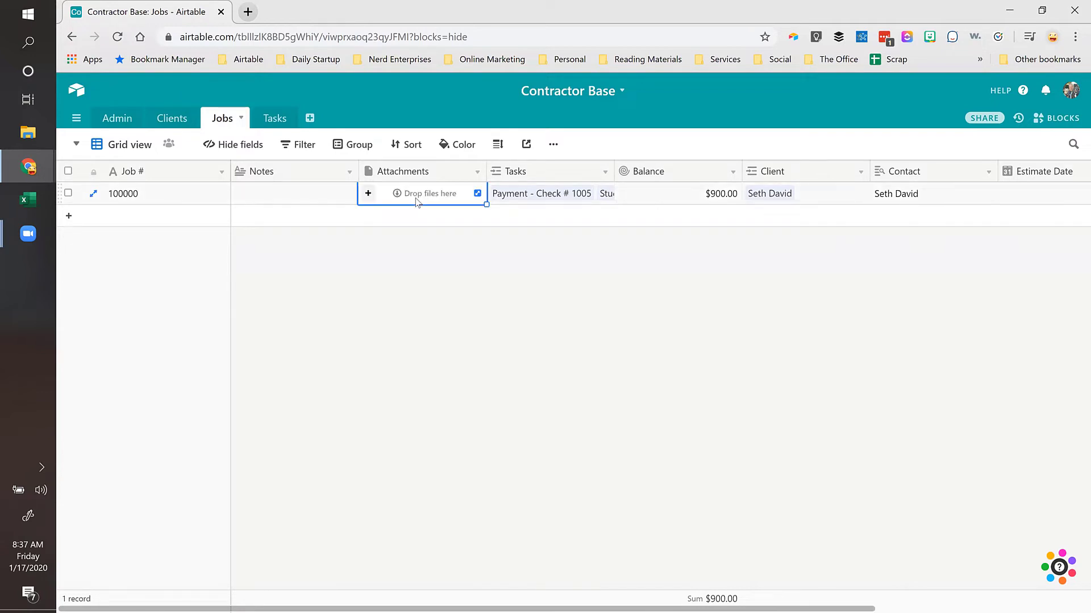
click(902, 198)
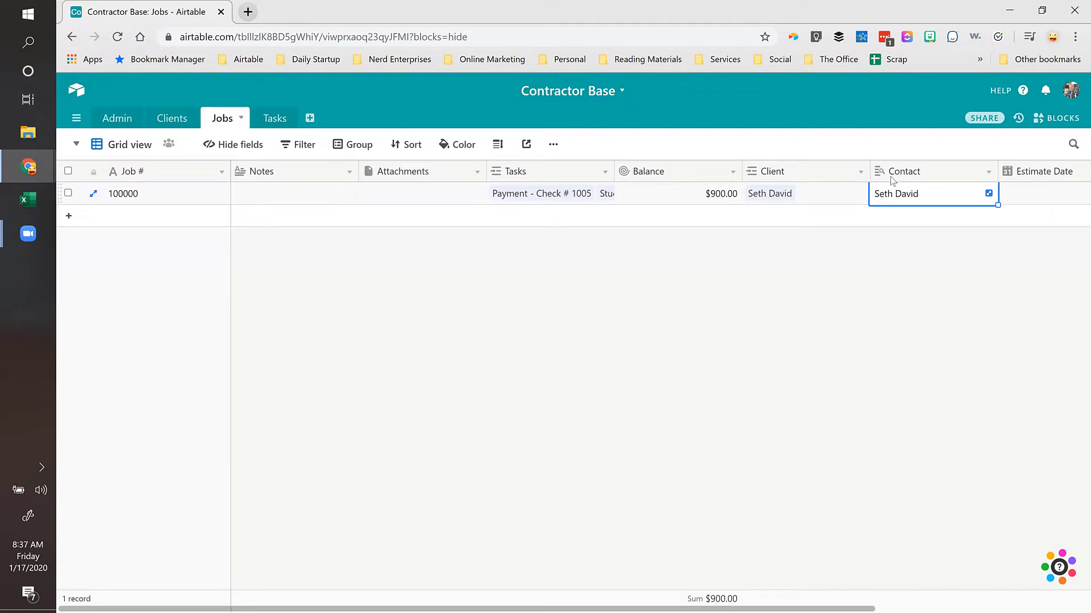
click(770, 203)
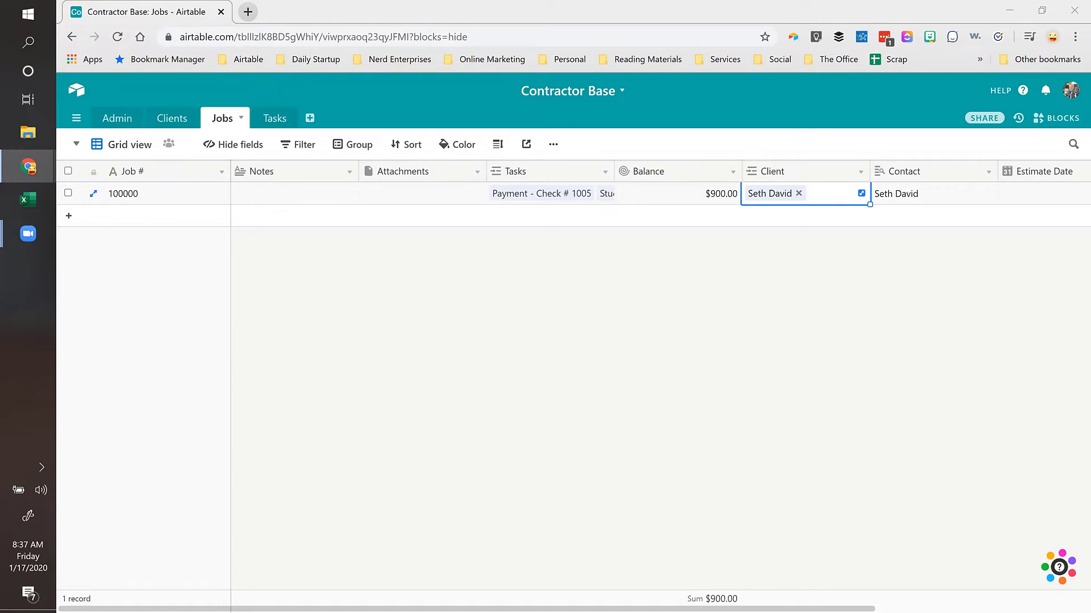
Step: Open the Clients table and step through the client's City, State and Zip cells
click(180, 120)
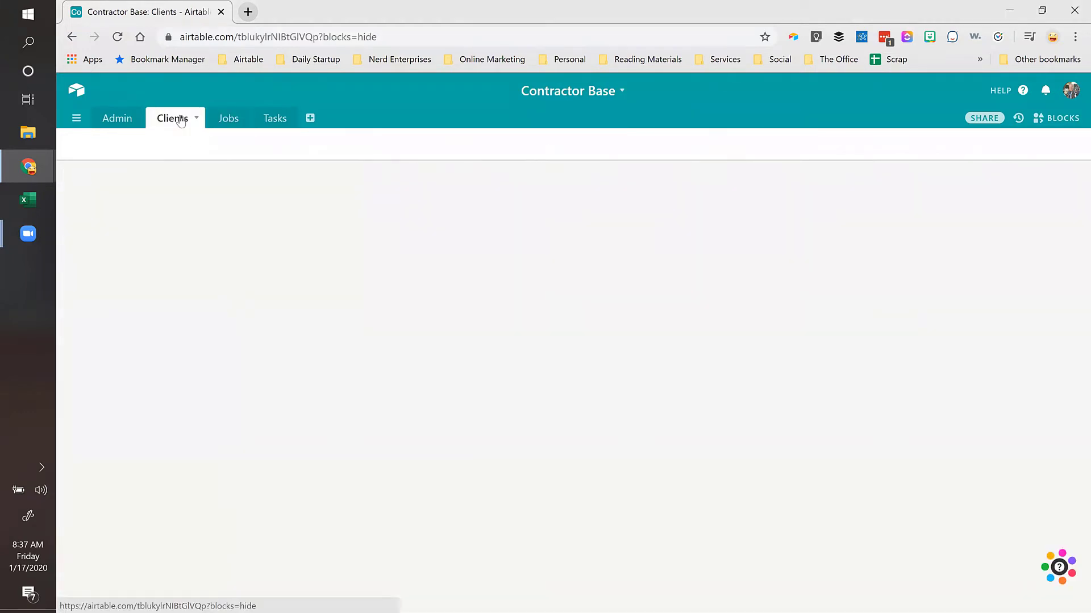
click(925, 197)
click(1026, 202)
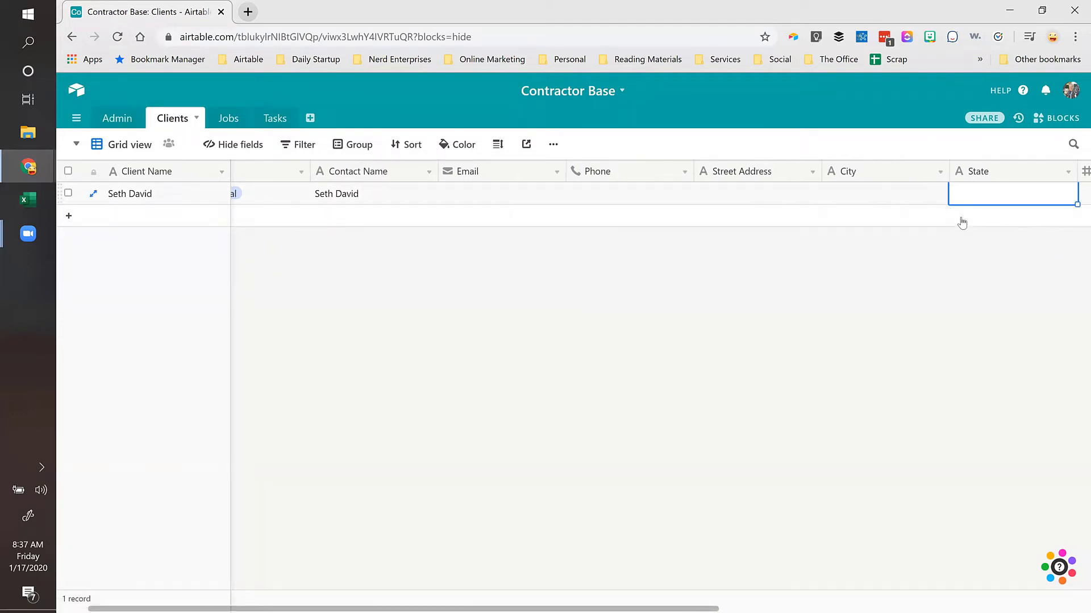
key(Tab)
click(875, 199)
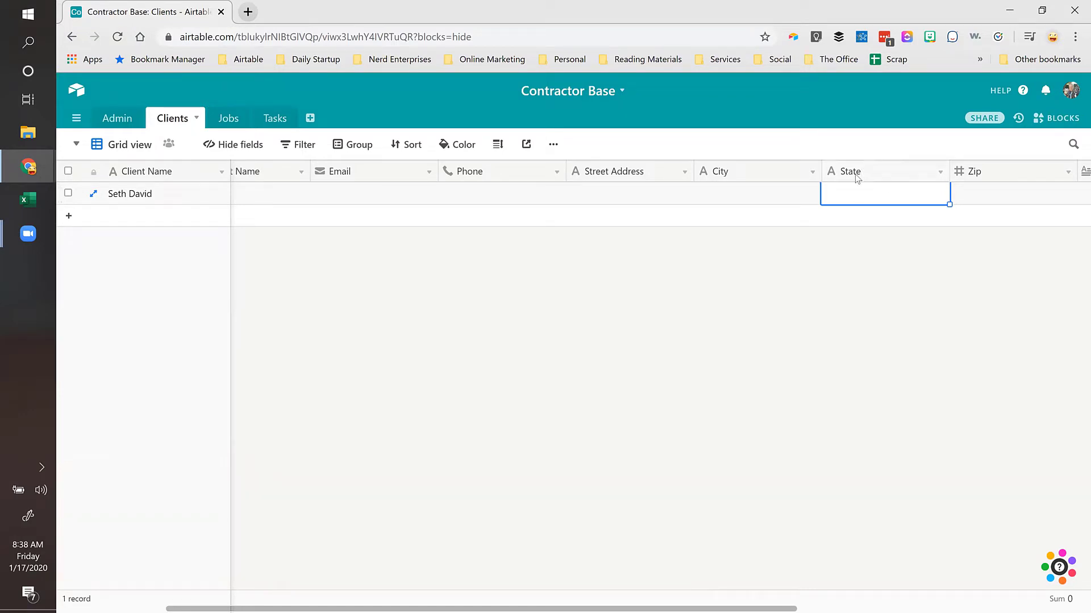
double_click(857, 172)
click(855, 233)
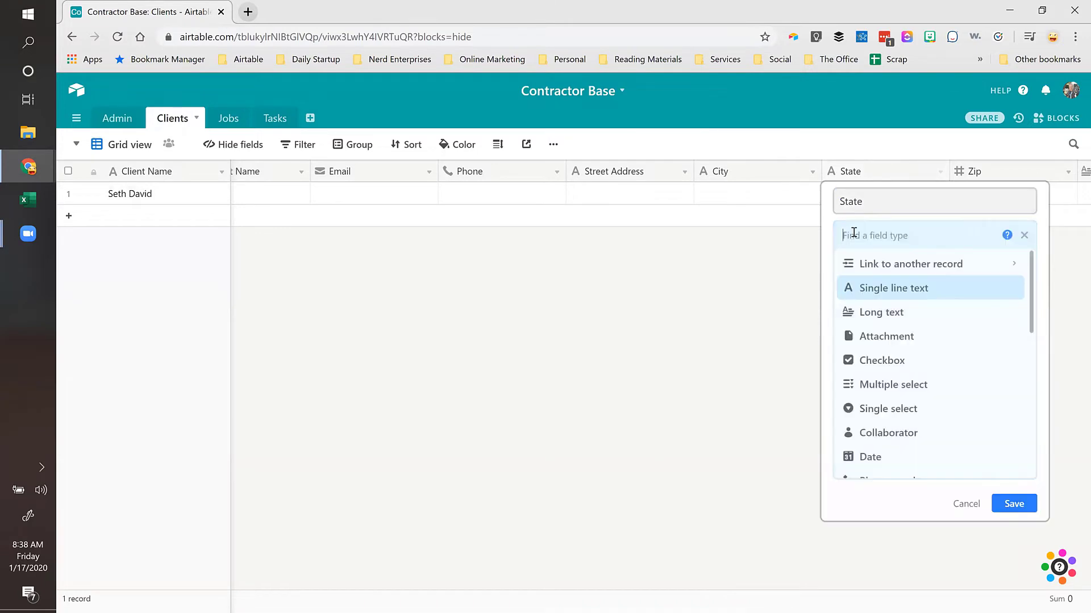
text(drop)
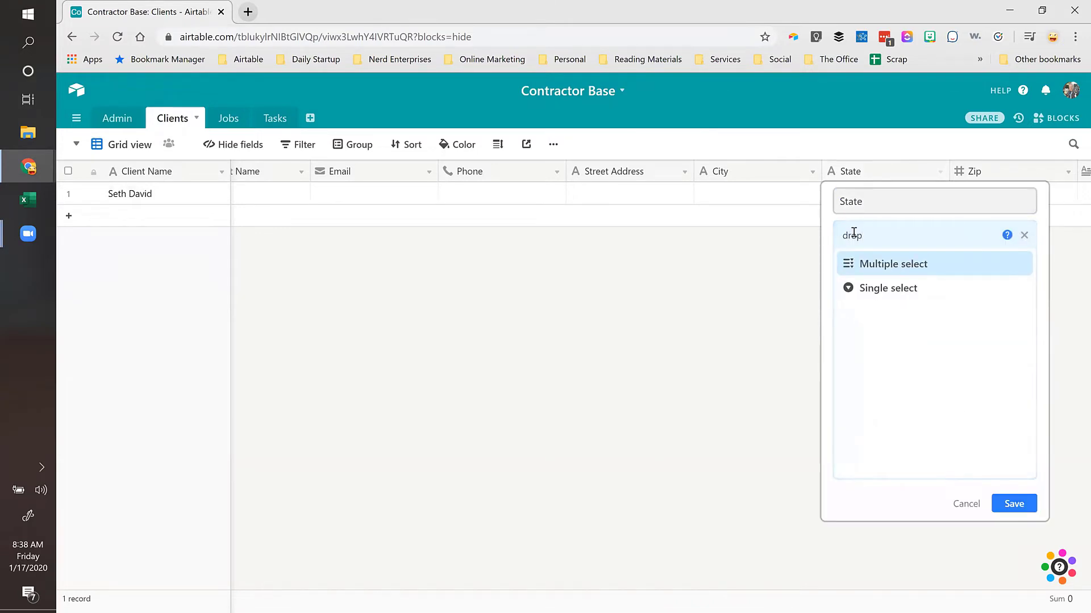
click(869, 288)
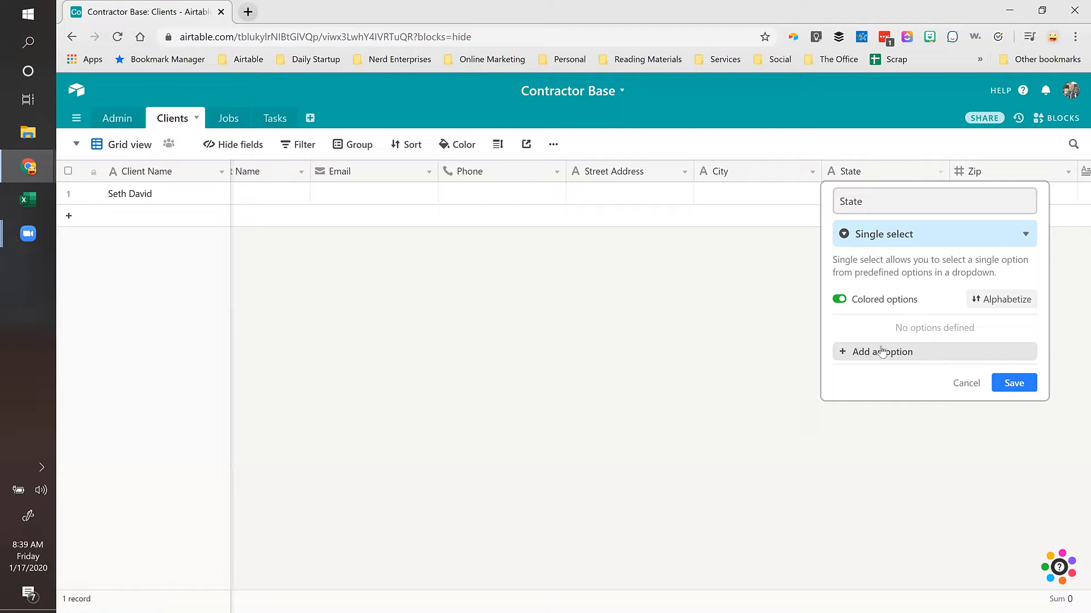
click(881, 352)
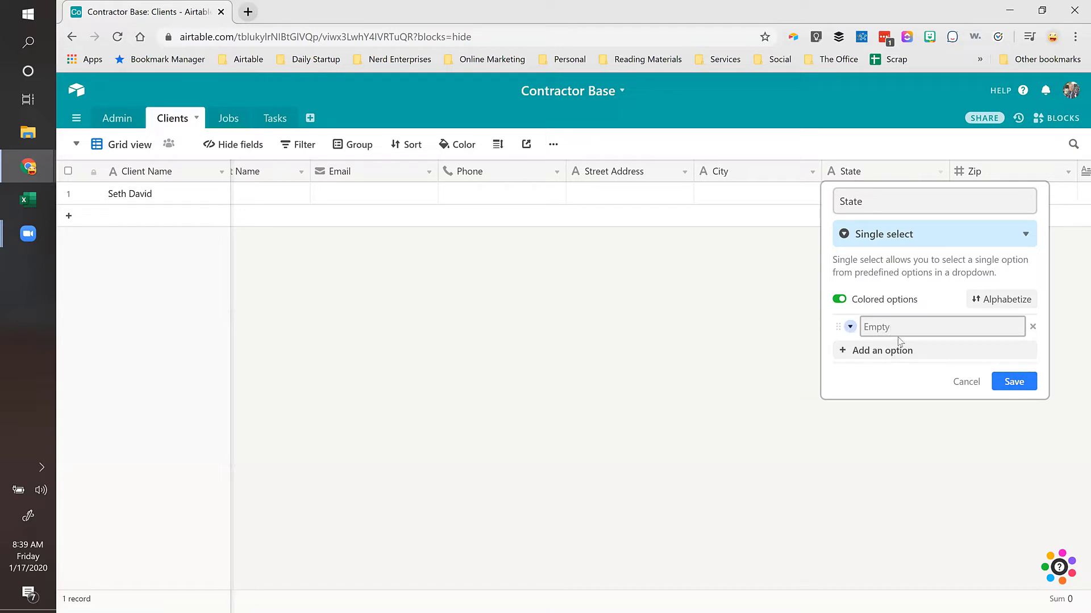
click(893, 233)
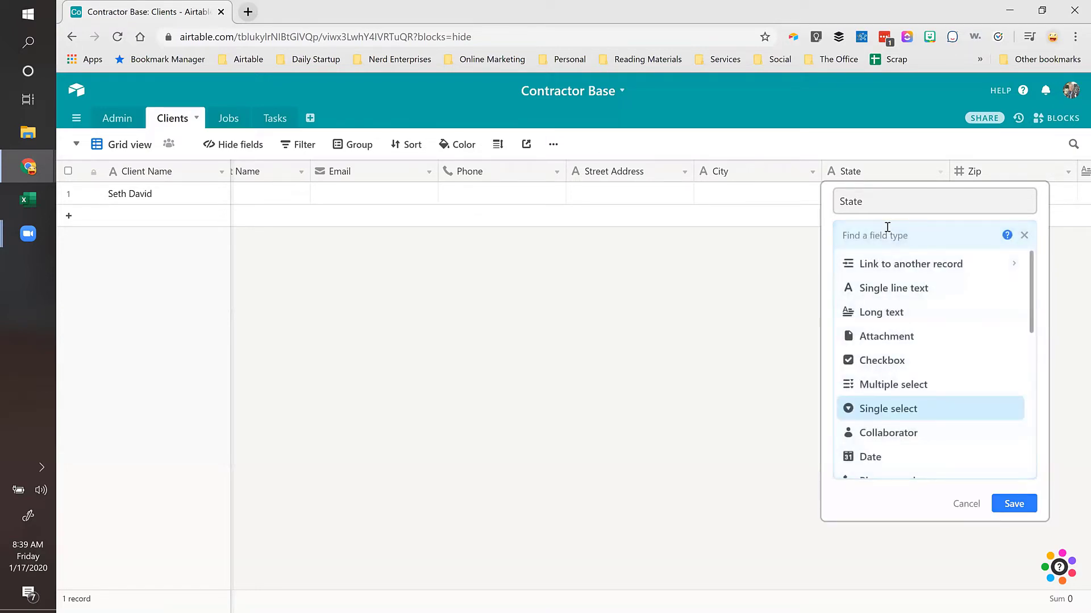
click(884, 291)
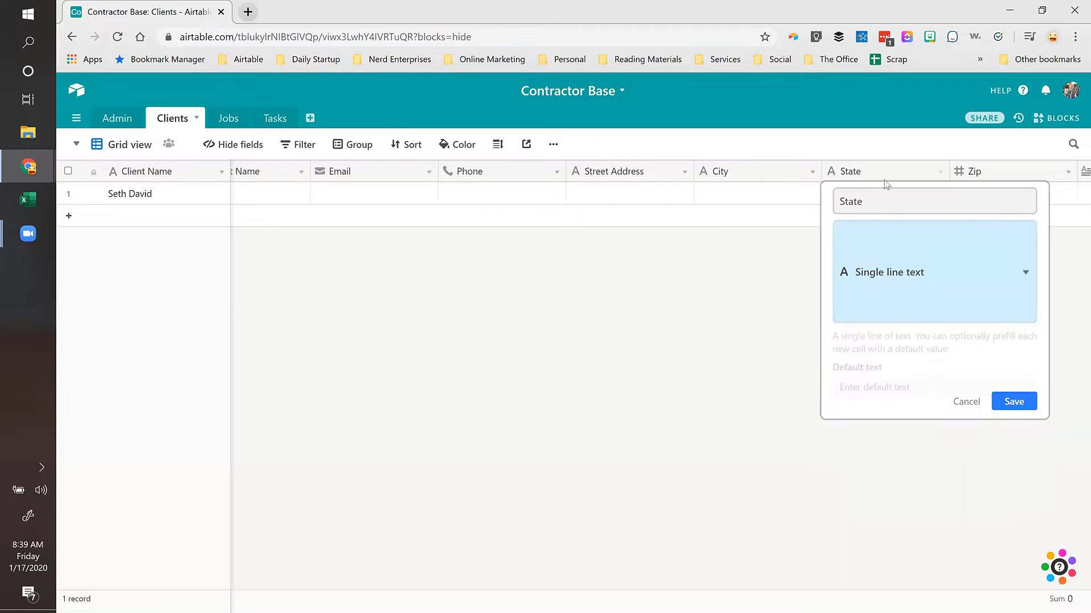
click(1008, 340)
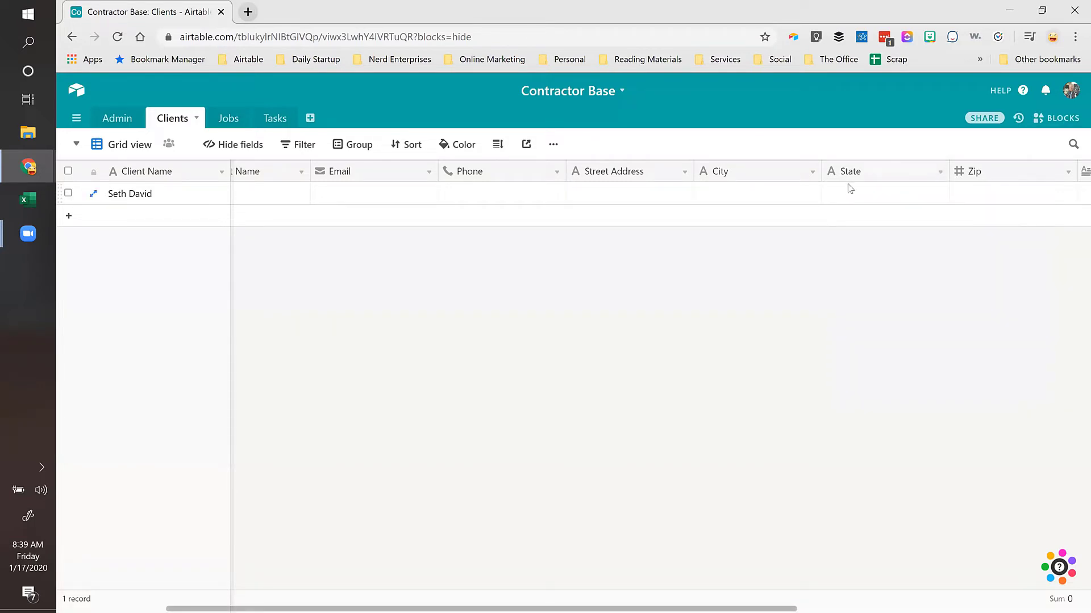
Step: Search Google for 'list of states' in a new Chrome tab
click(247, 13)
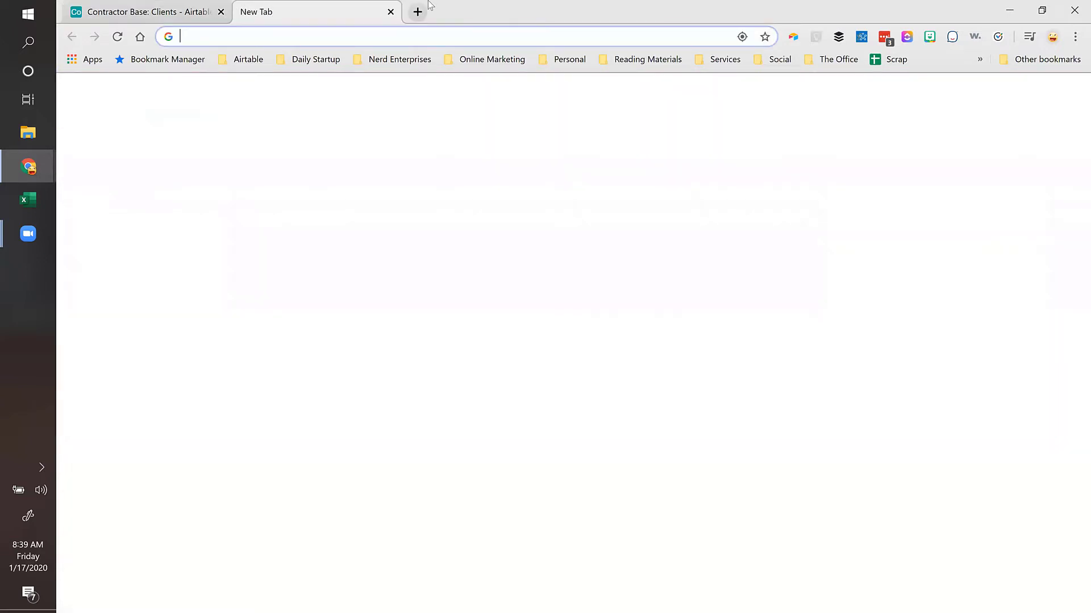
text(l)
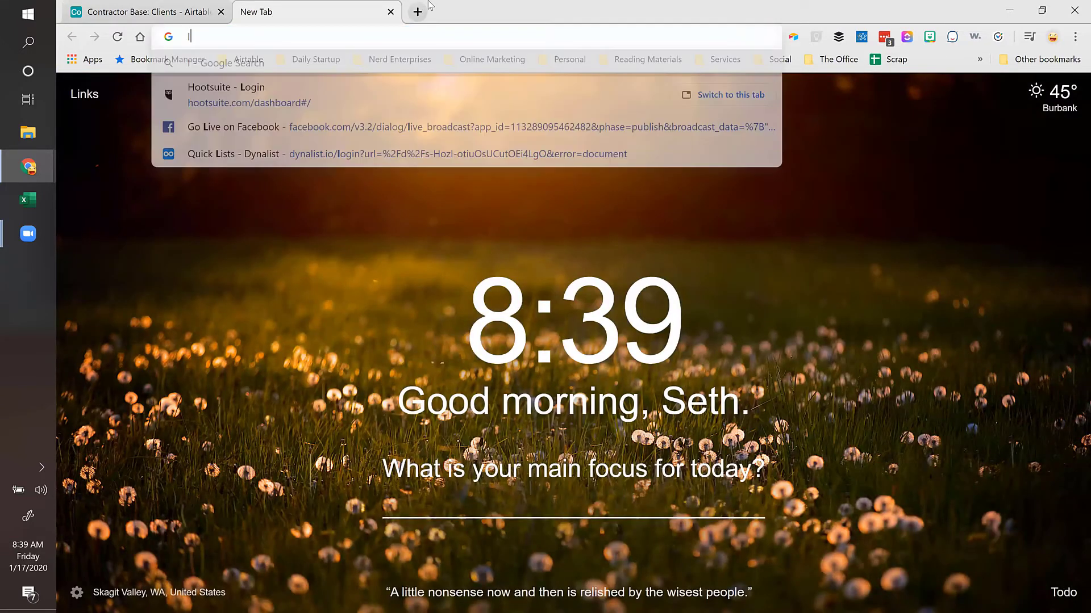
text(ist o fstat)
key(BackSpace)
key(BackSpace)
key(BackSpace)
key(BackSpace)
key(BackSpace)
key(BackSpace)
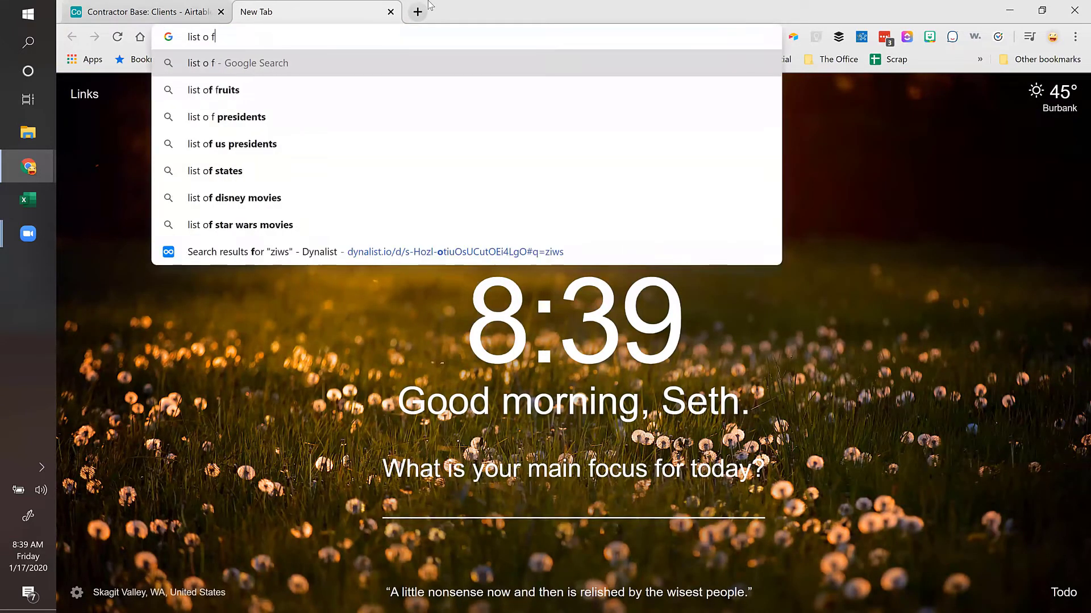
text(f stat)
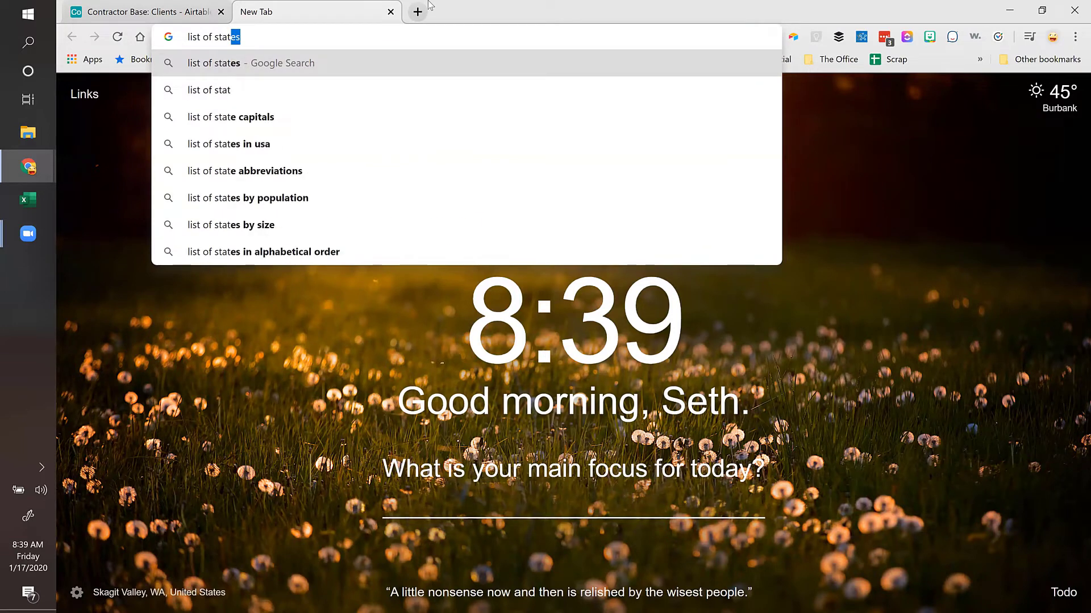
key(Return)
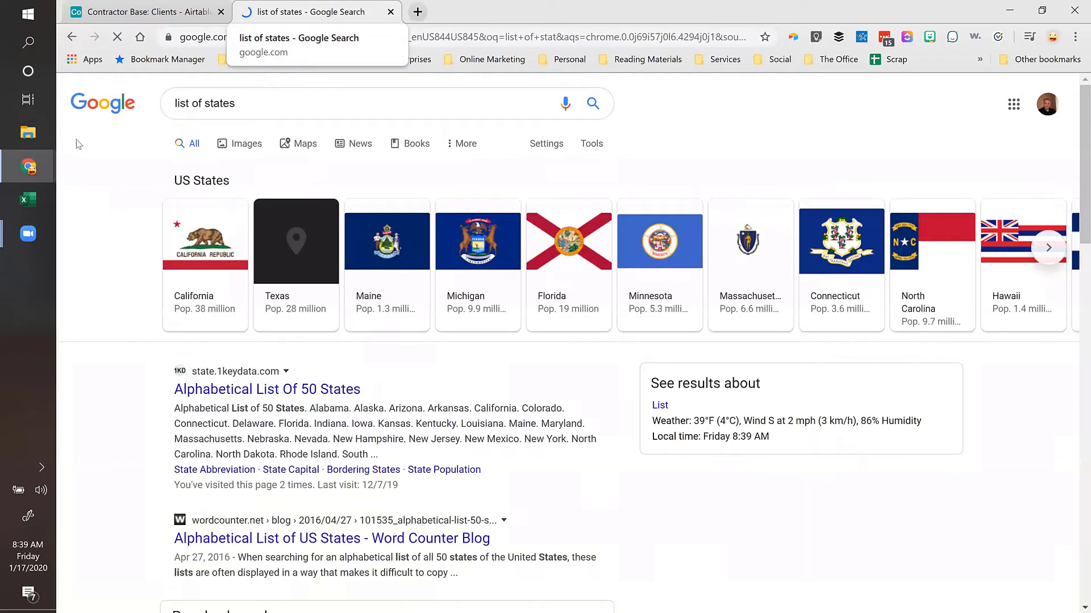
Step: Skim the 'Alphabetical List Of 50 States' result, then return to the results
click(257, 393)
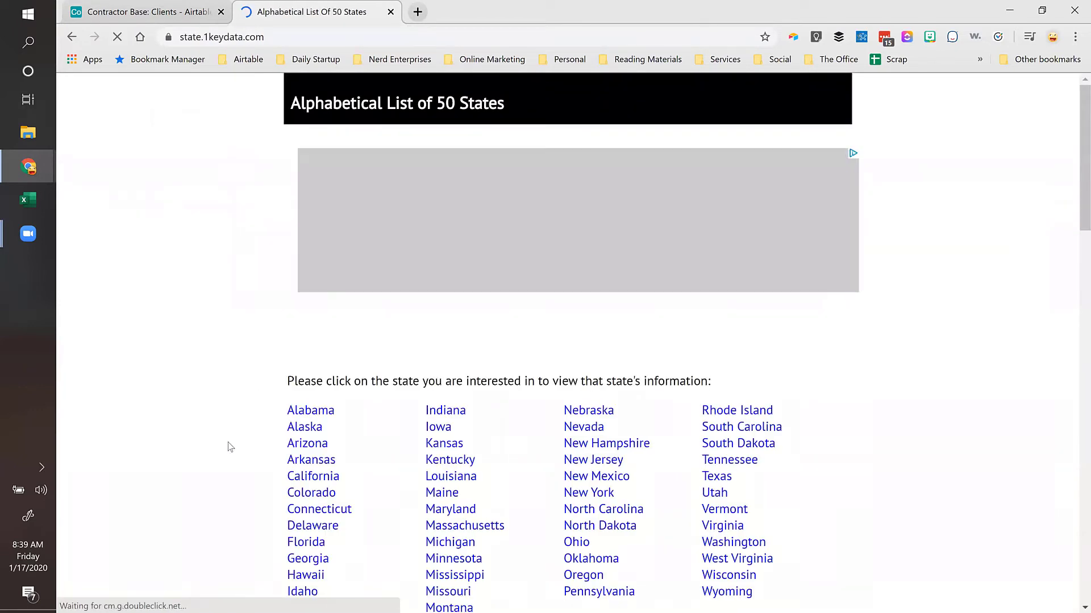
scroll(504, 400, down, 3)
scroll(503, 399, down, 5)
scroll(504, 400, up, 6)
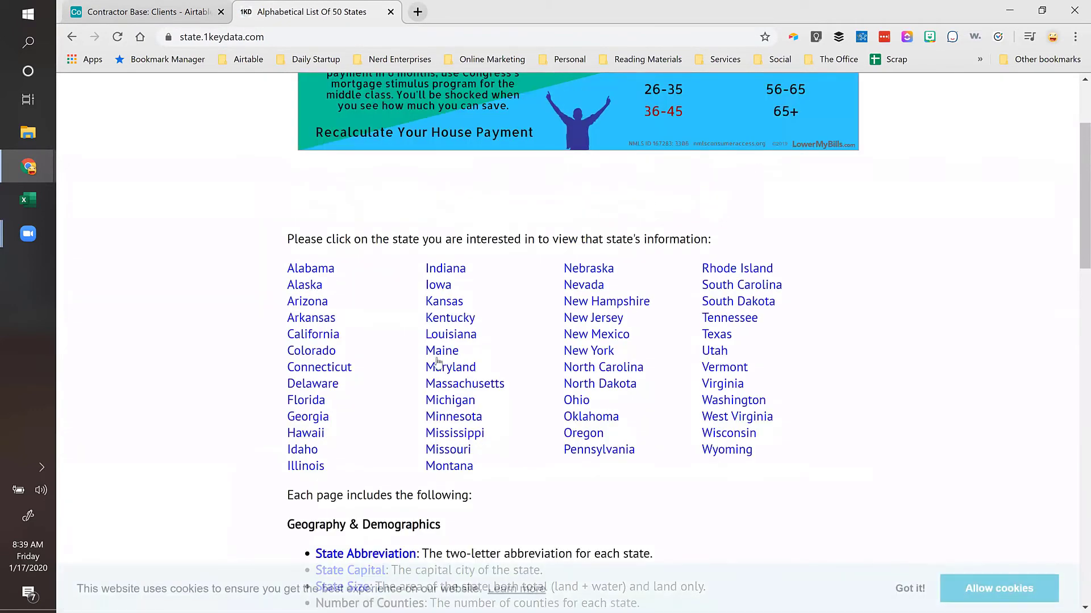
scroll(436, 369, down, 8)
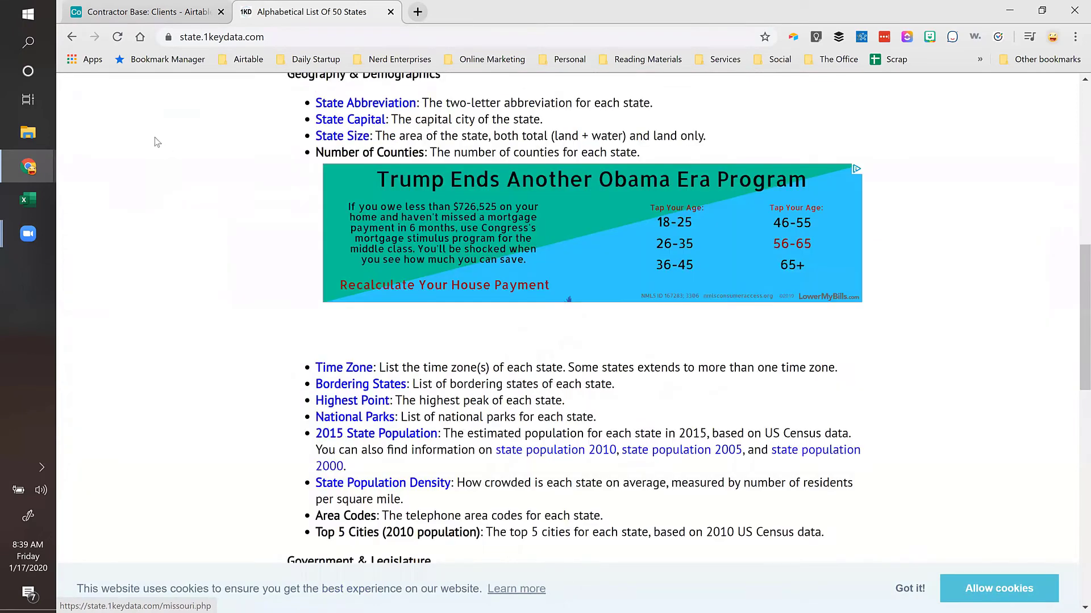
scroll(157, 142, up, 1)
click(72, 37)
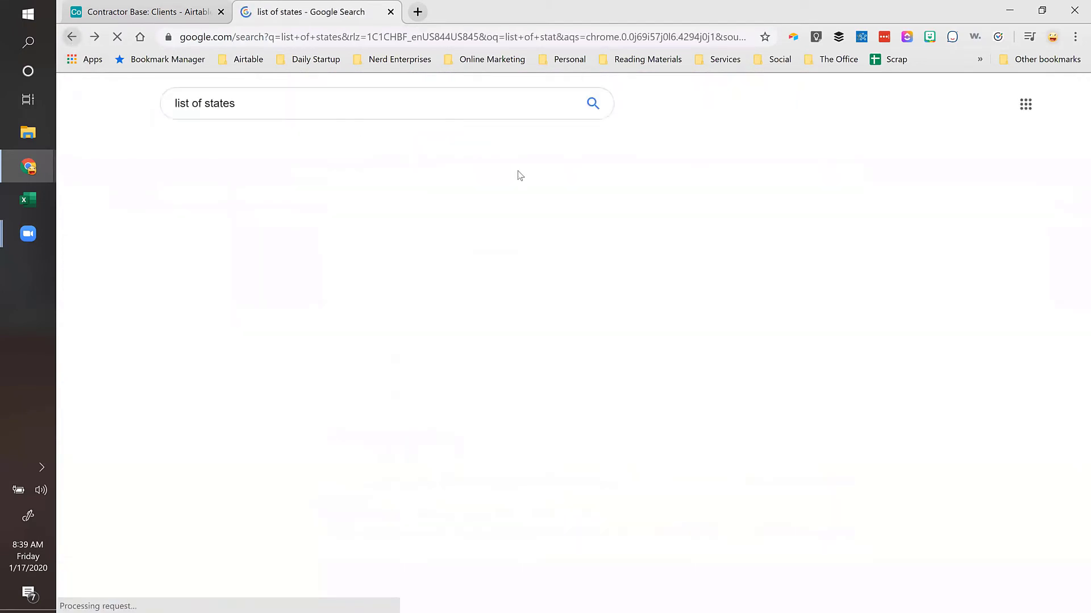
Step: Read through WordCounter's alphabetical list of 50 states, then return to the search results
scroll(547, 341, down, 5)
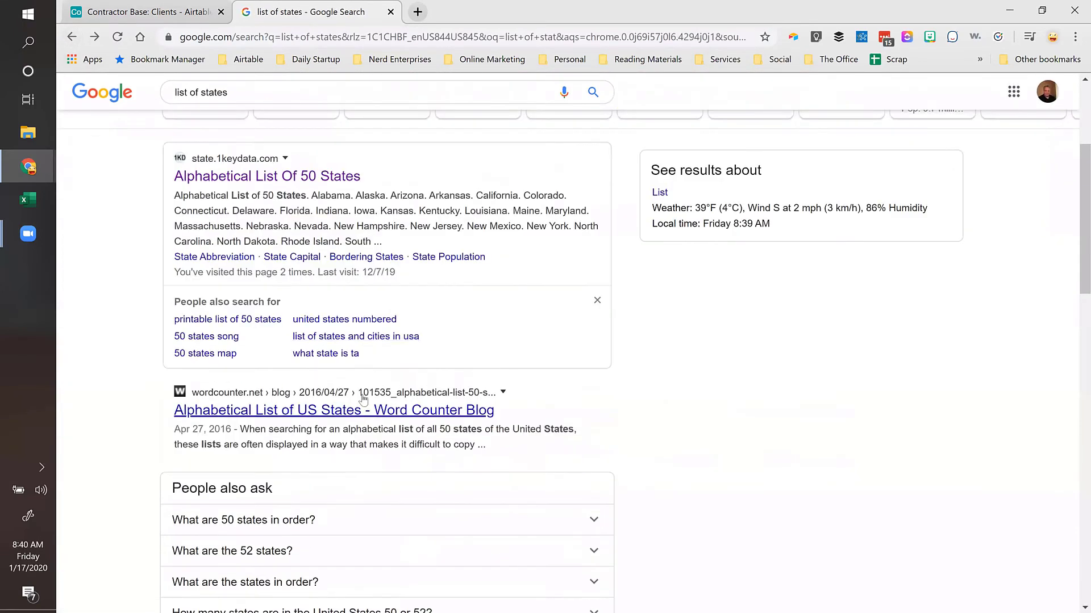
click(336, 410)
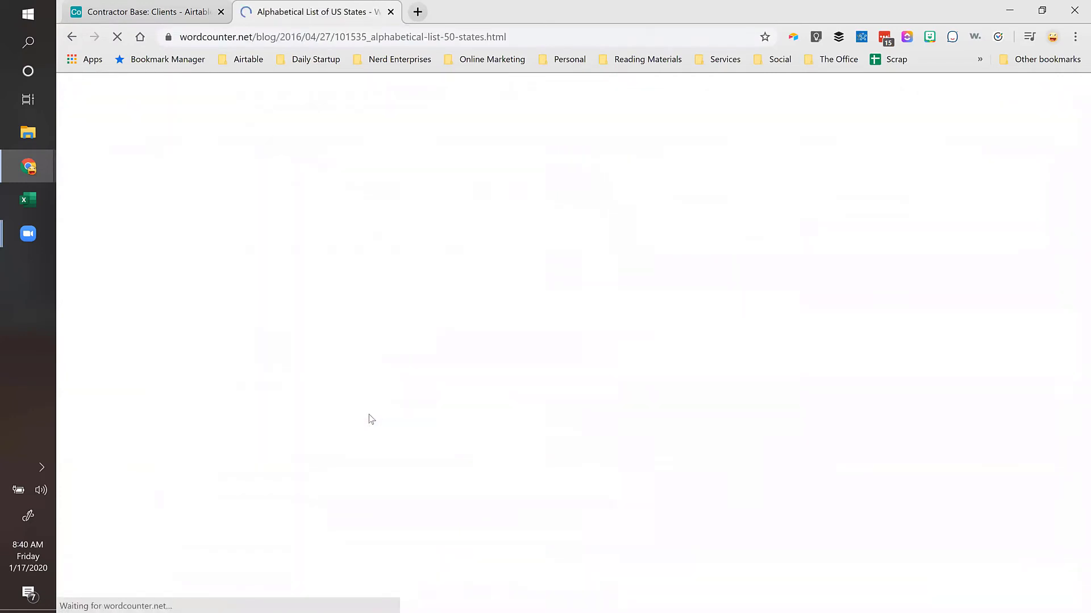
scroll(445, 413, down, 4)
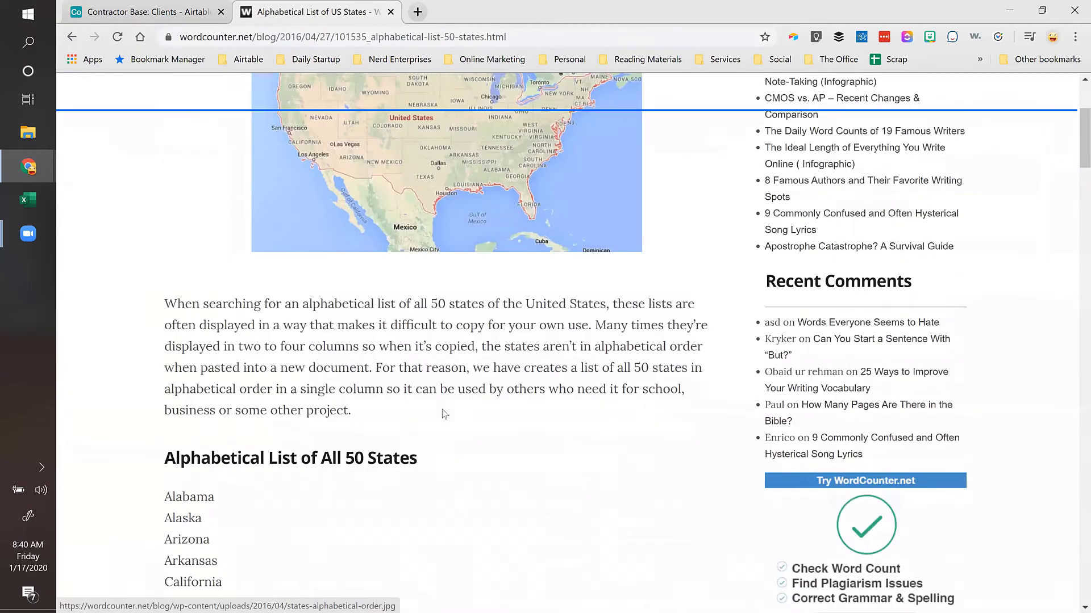
scroll(444, 413, down, 15)
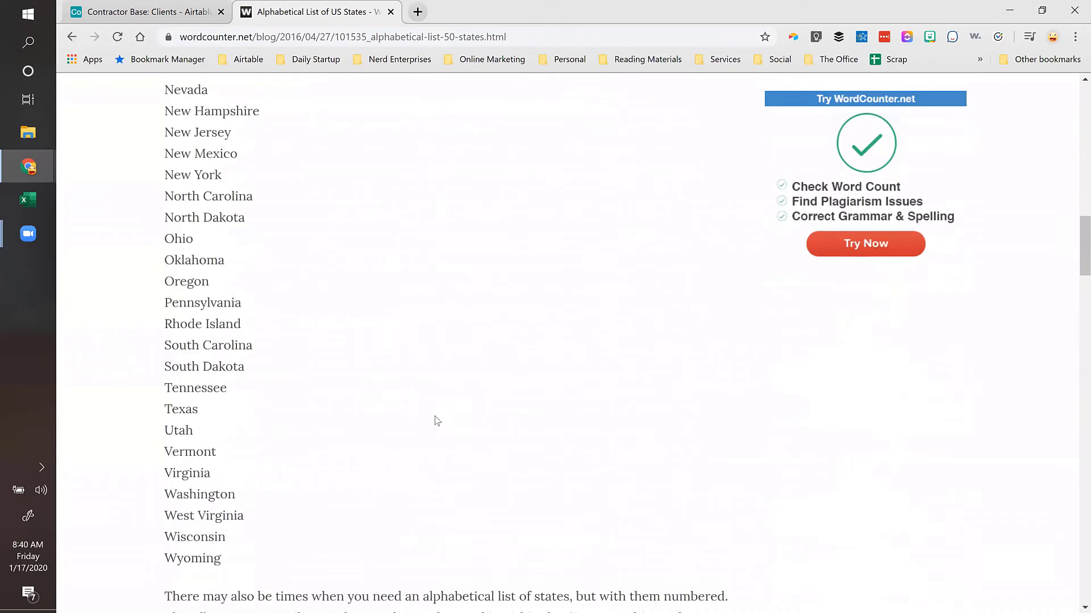
scroll(437, 420, down, 9)
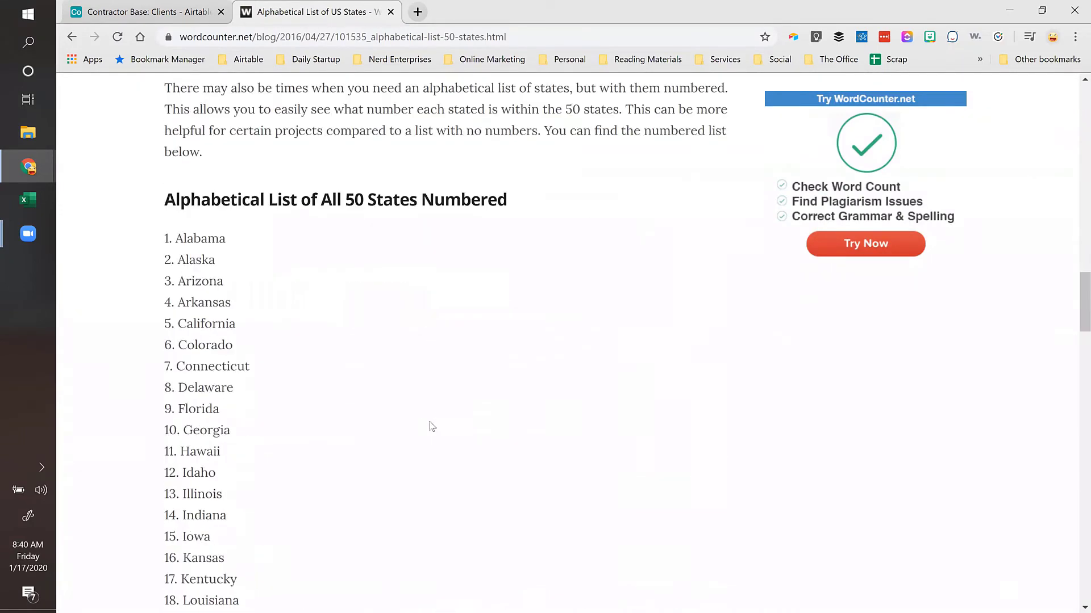
scroll(432, 426, down, 19)
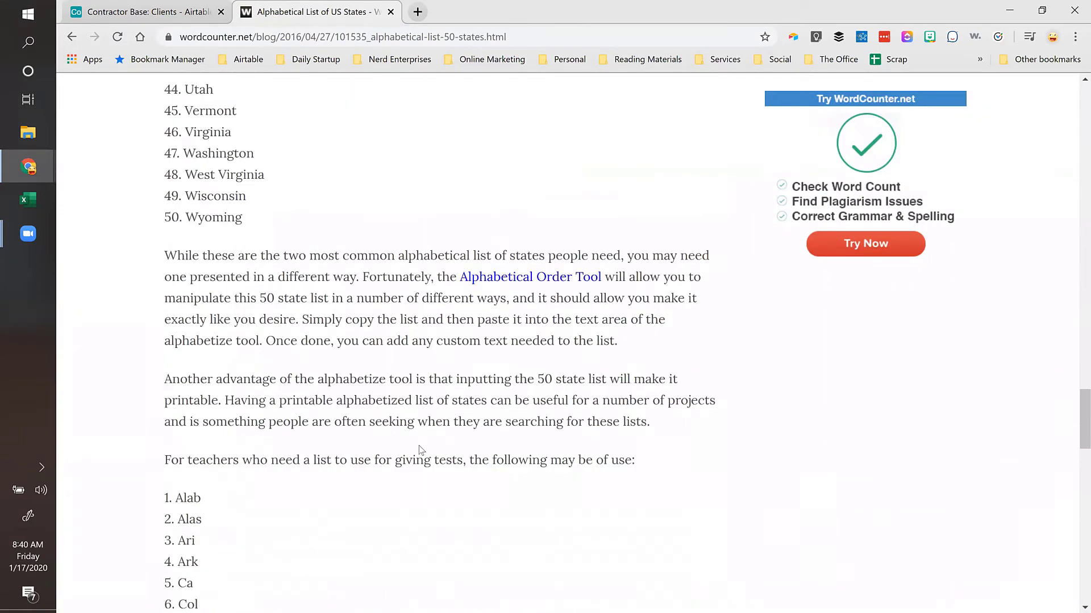
scroll(420, 449, down, 12)
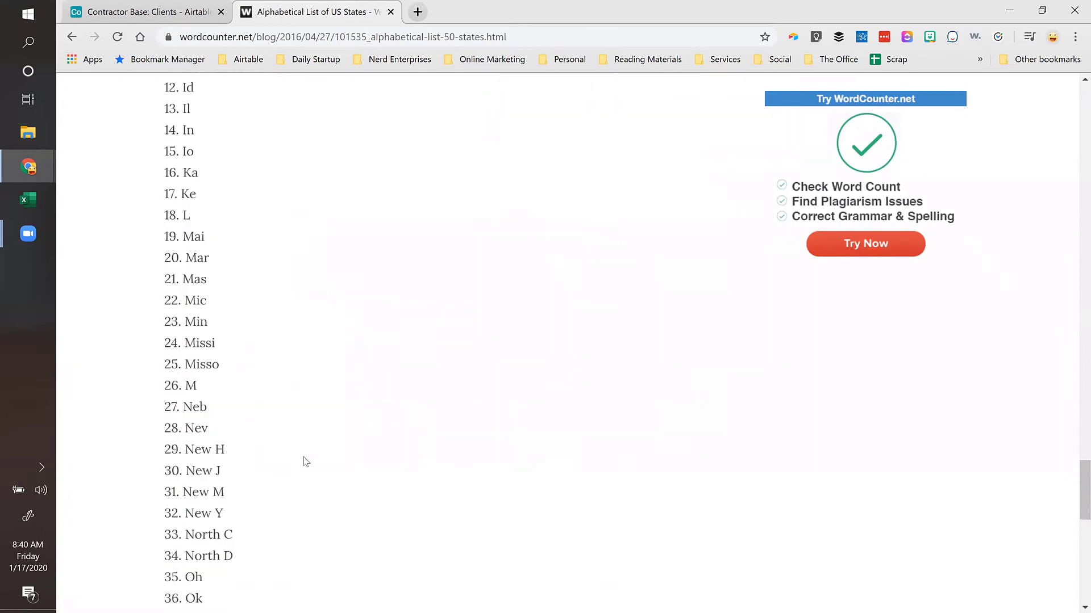
scroll(271, 471, down, 12)
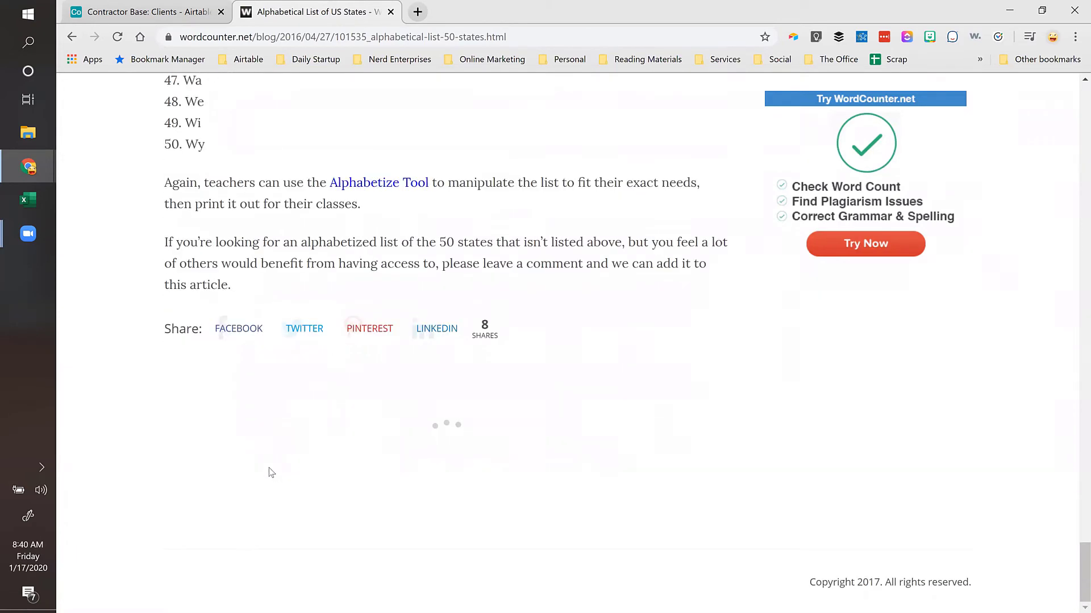
scroll(270, 472, up, 20)
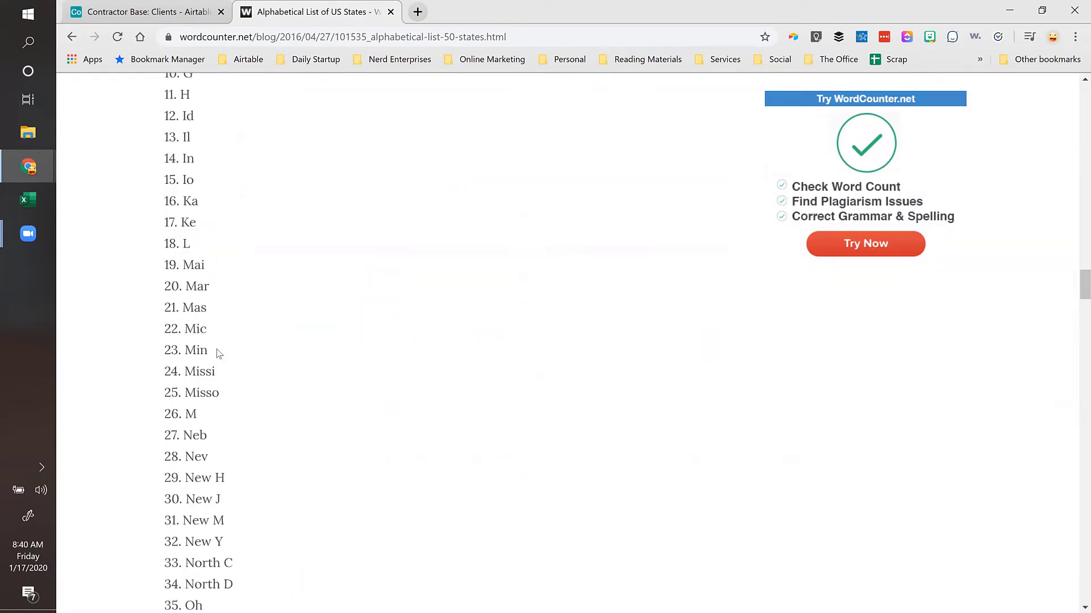
scroll(233, 372, up, 20)
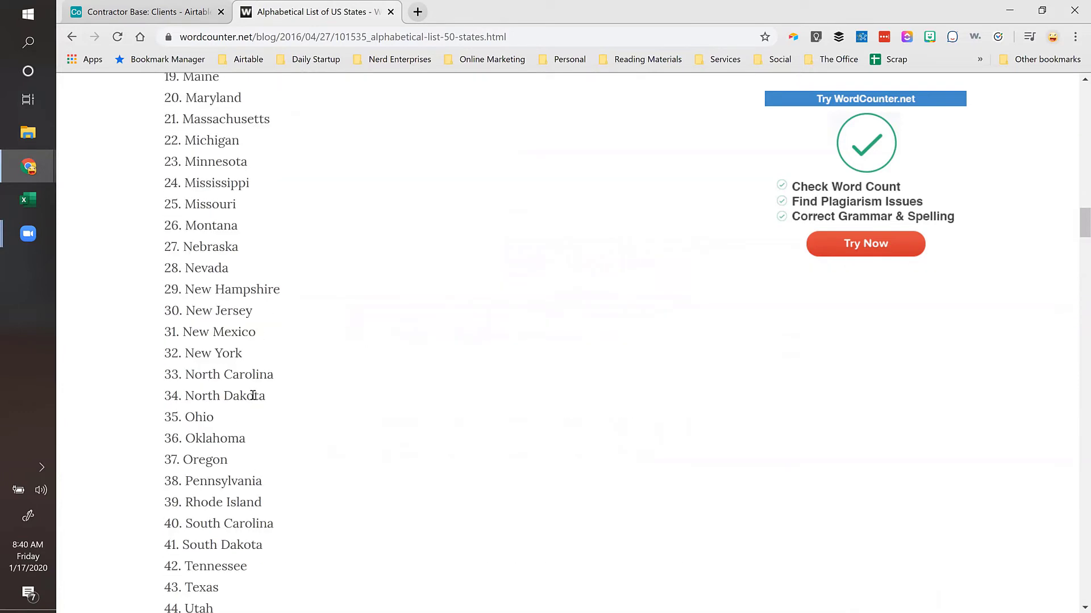
scroll(253, 395, up, 16)
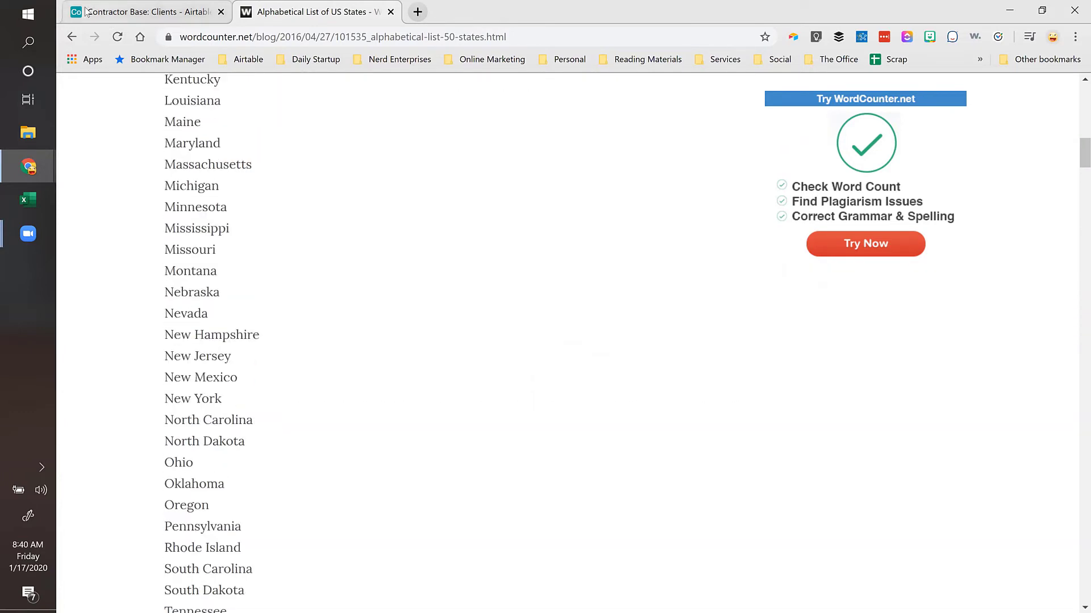
click(70, 38)
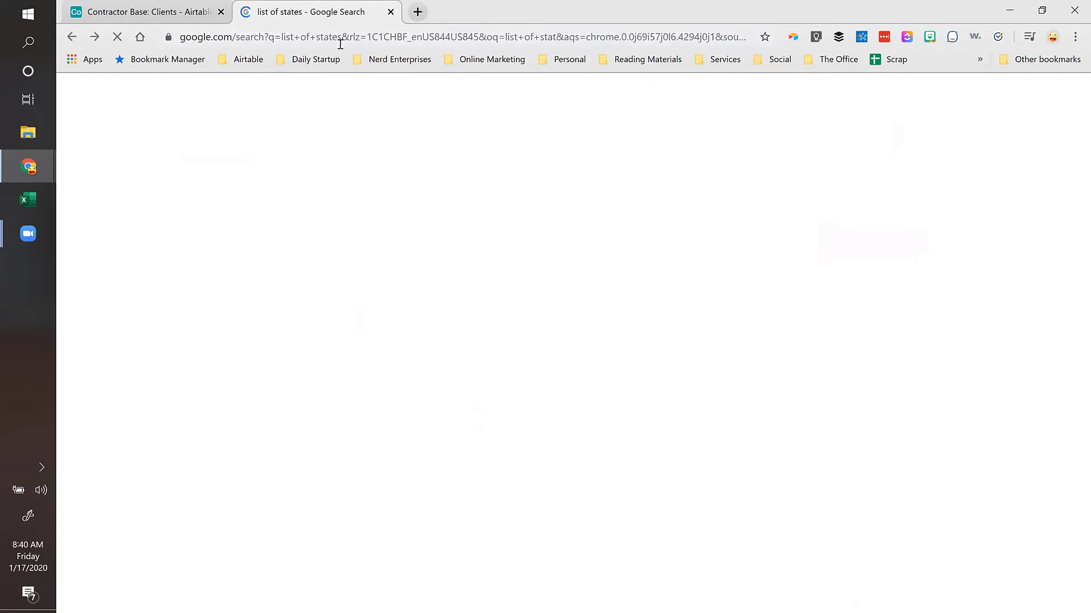
Step: Search 'list of states abbreviations' and open the 50states.com state abbreviations page
scroll(335, 222, up, 4)
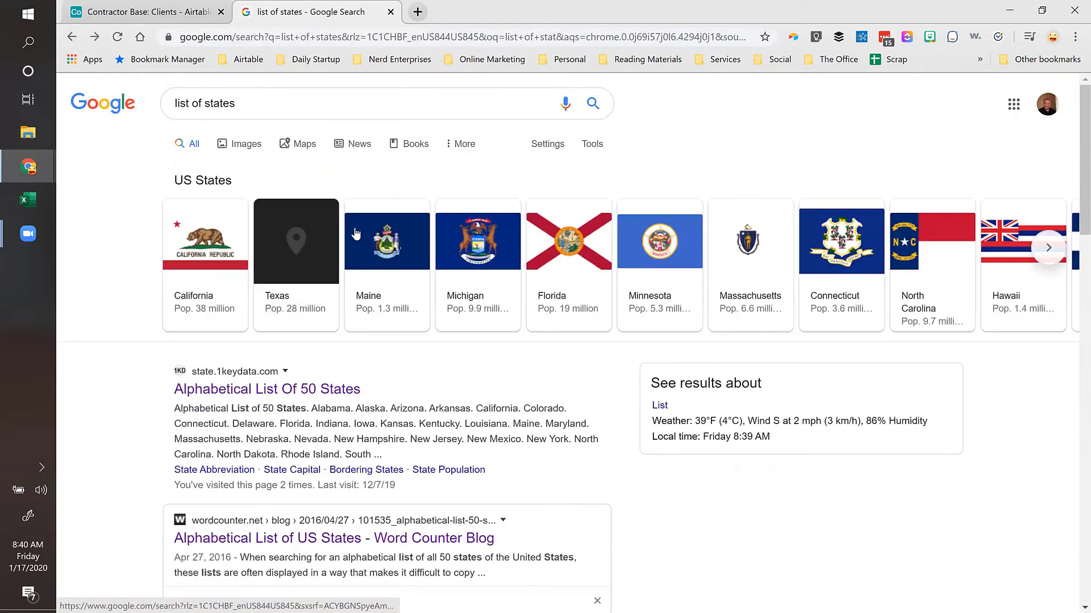
click(280, 102)
text(ab)
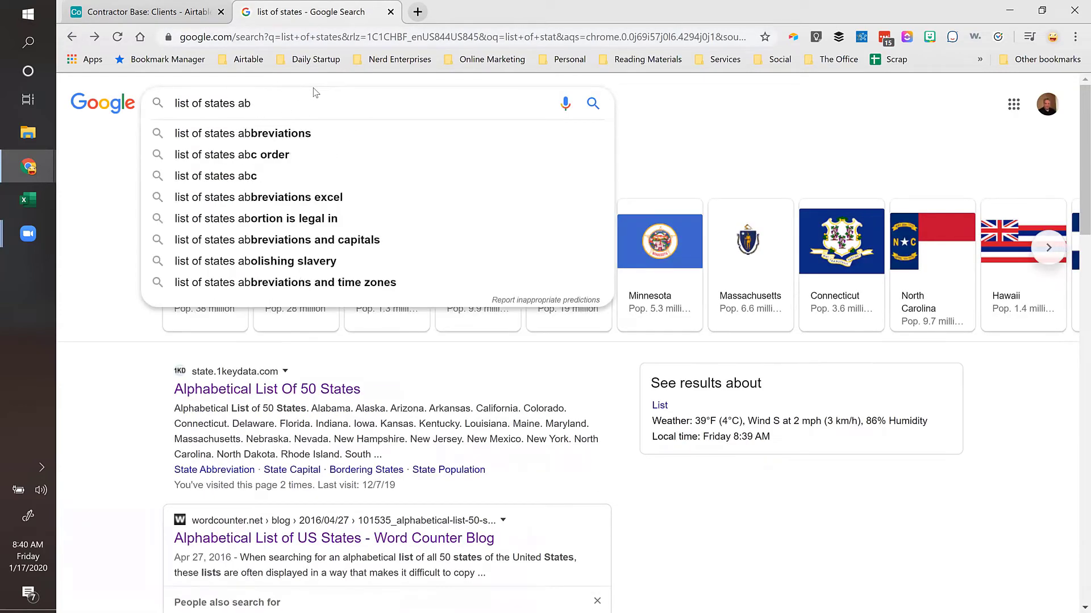
click(267, 134)
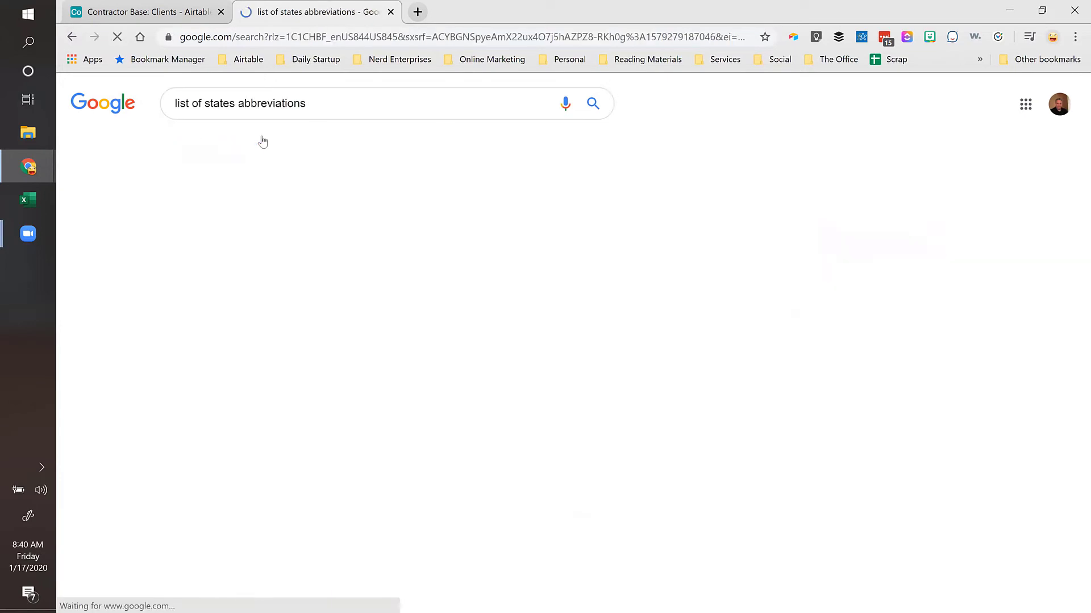
scroll(372, 312, down, 4)
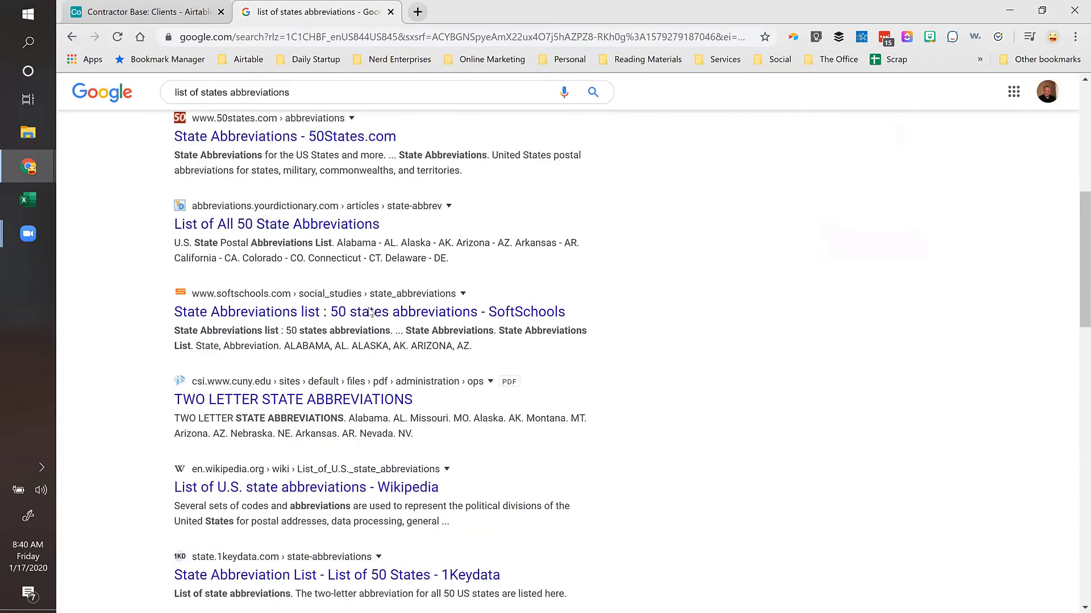
click(244, 140)
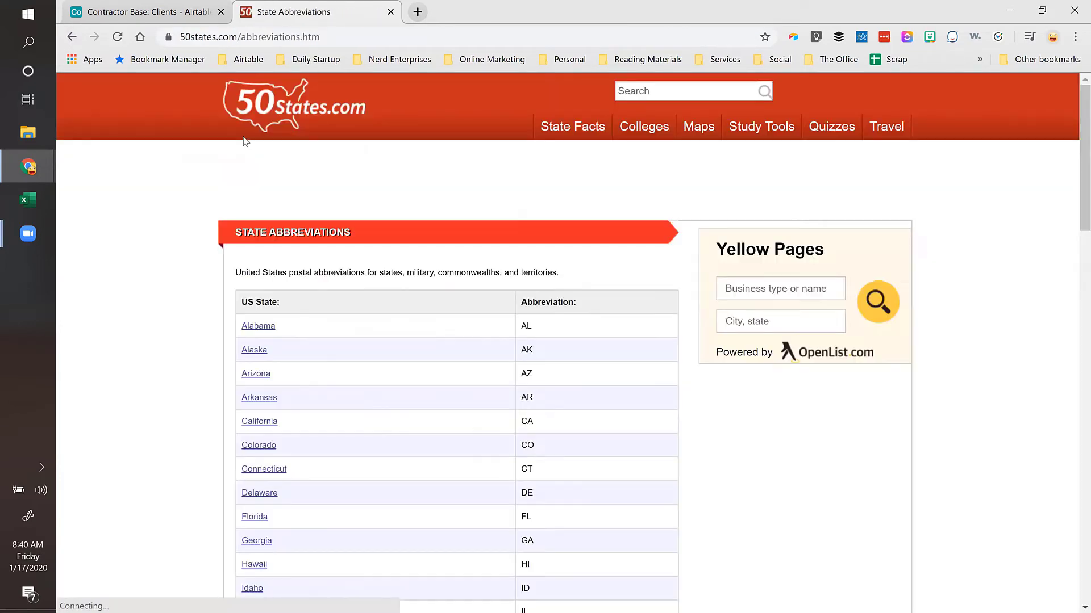
Step: Select the abbreviations table from its header through Wyoming, then open a new blank tab
scroll(581, 165, down, 3)
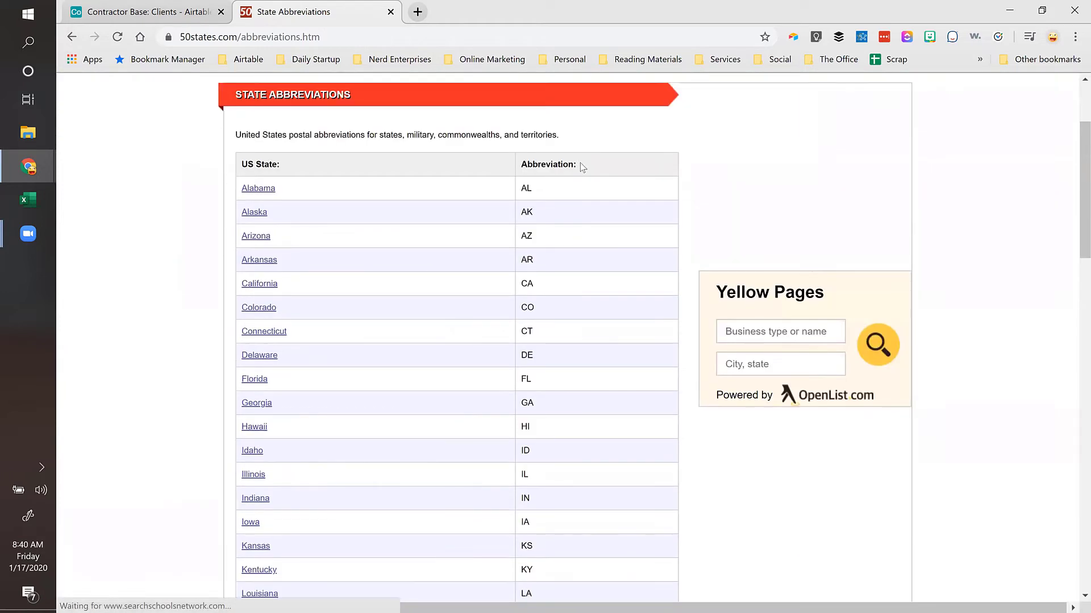
drag(525, 191, 542, 438)
scroll(601, 268, down, 5)
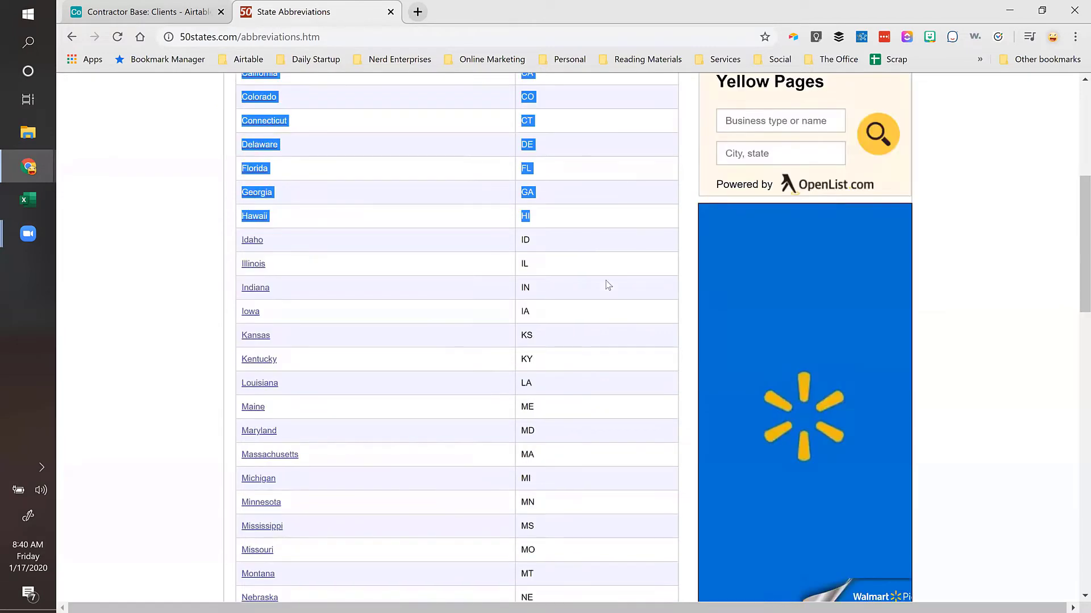
scroll(606, 290, down, 15)
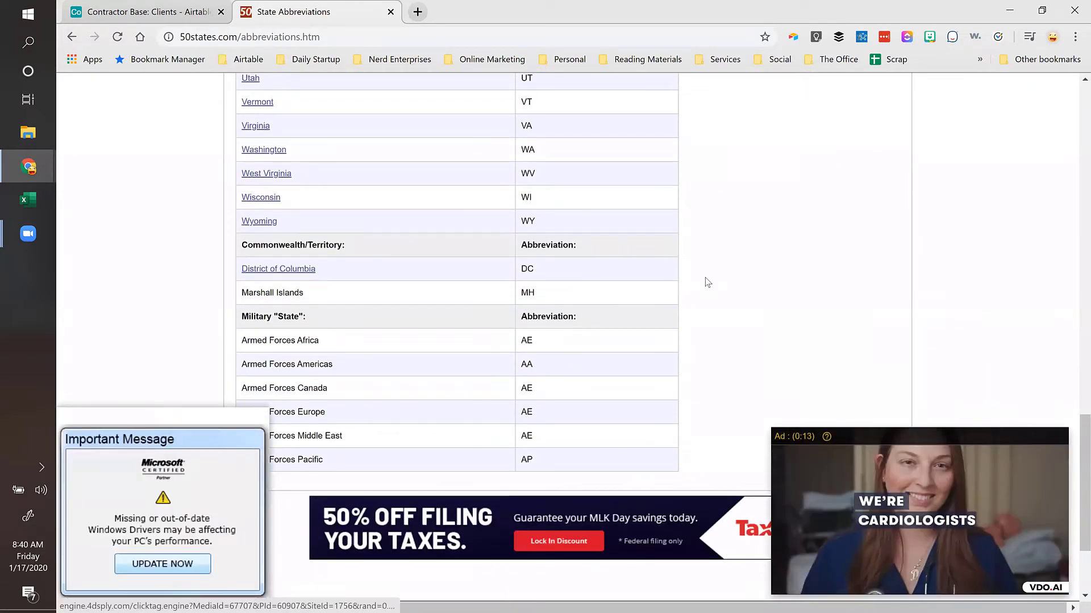
scroll(579, 366, down, 1)
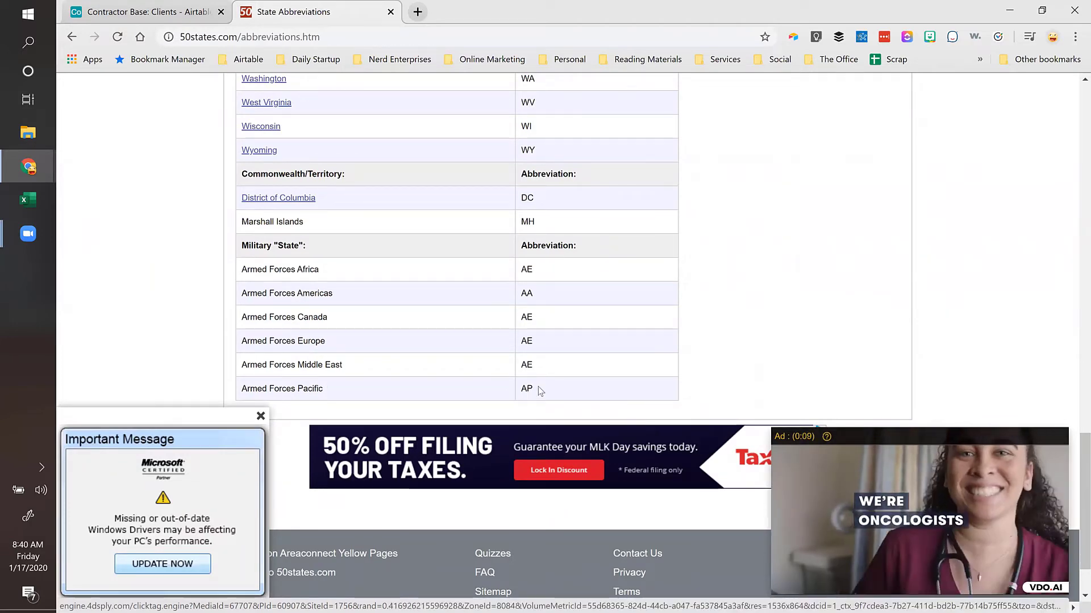
scroll(540, 390, up, 1)
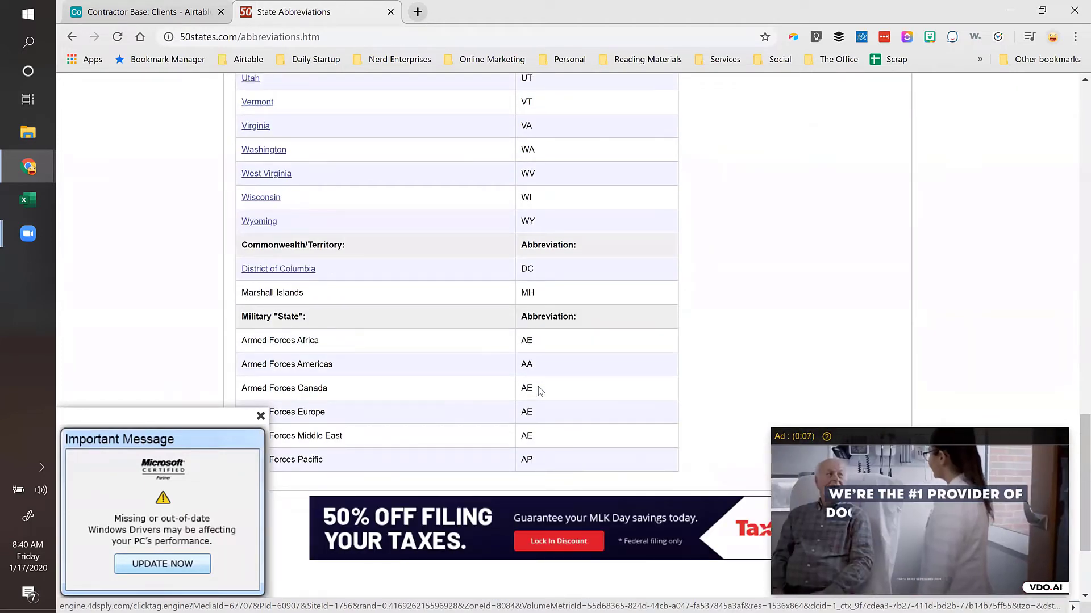
scroll(540, 391, up, 1)
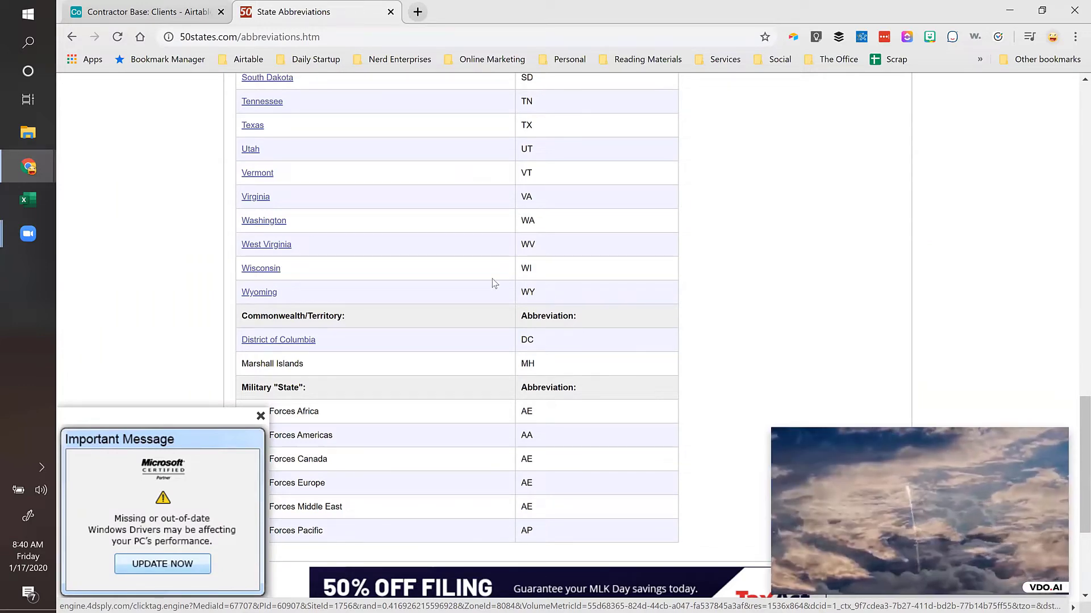
drag(494, 282, 235, 198)
scroll(309, 233, up, 1)
scroll(307, 210, up, 7)
scroll(300, 212, up, 7)
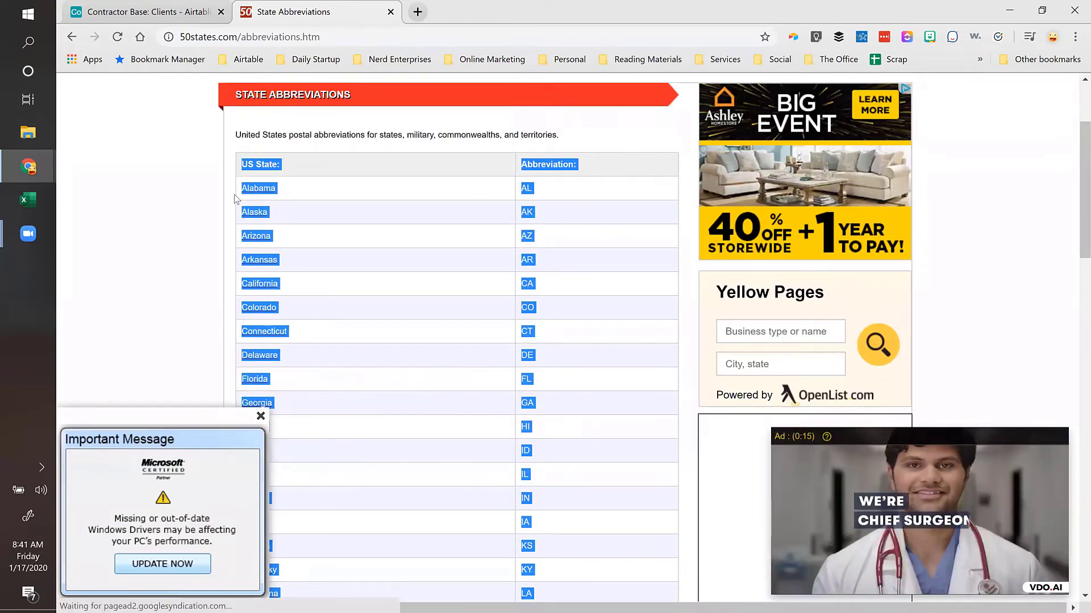
click(414, 6)
Step: Create a new spreadsheet via sheets.new and paste the states table as values only into B2
text(sheet)
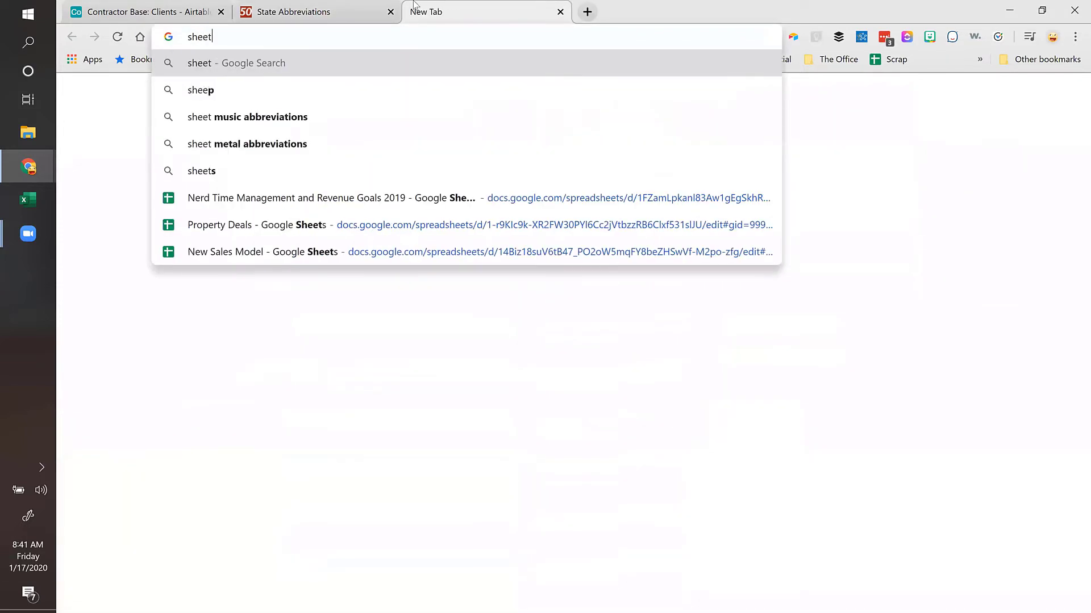
text(s.new)
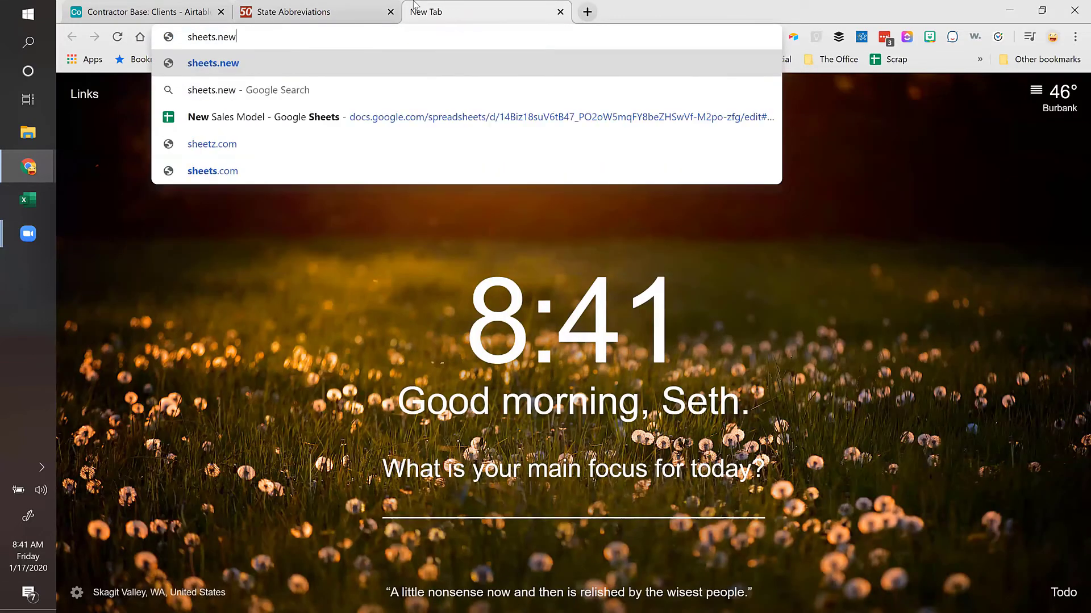
key(Return)
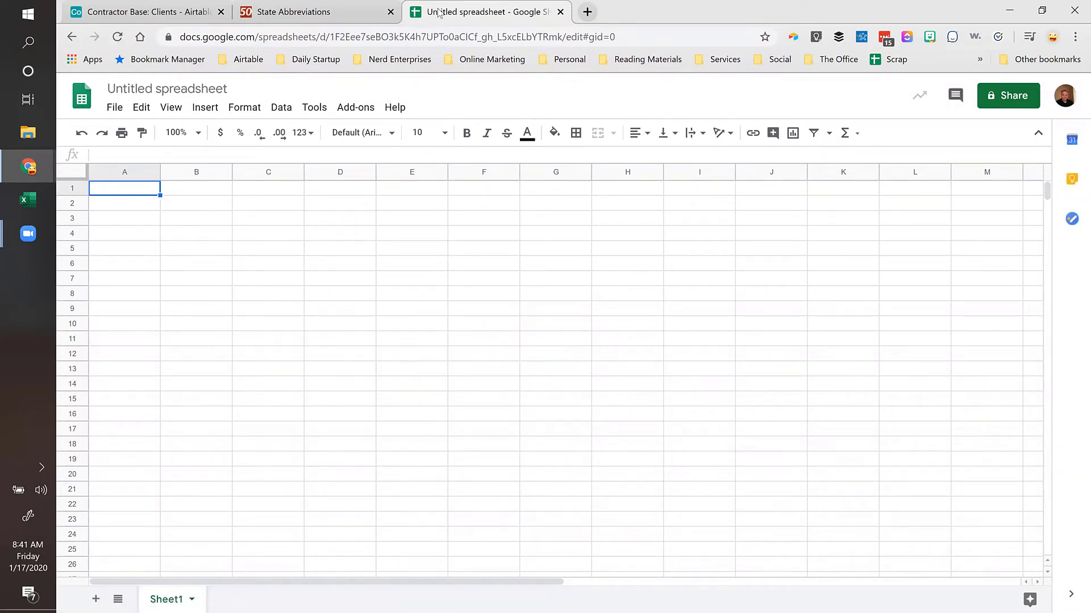
right_click(197, 209)
mouse_move(268, 209)
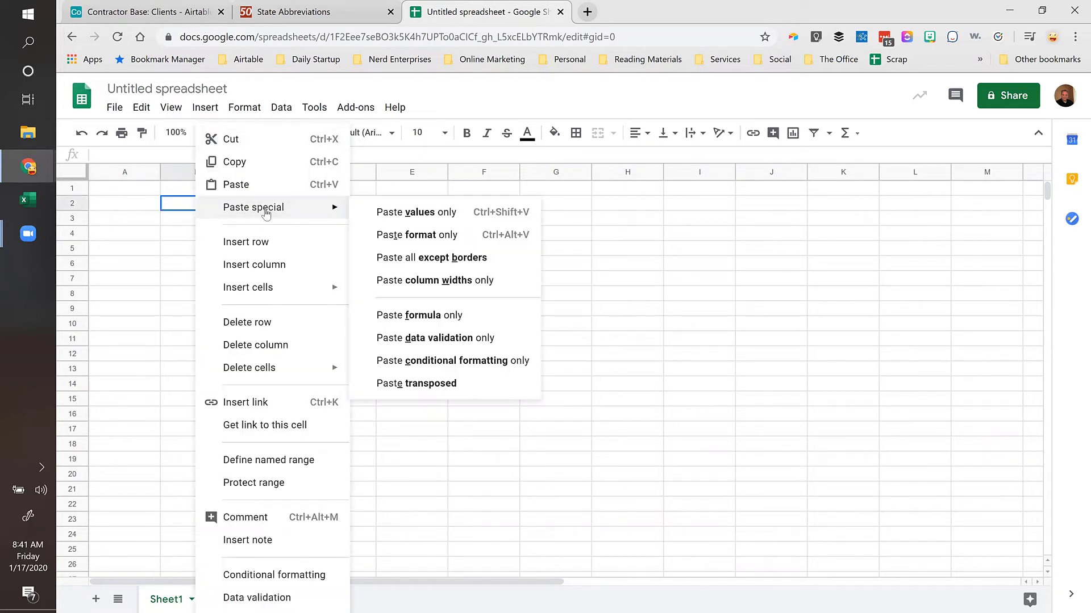
click(401, 213)
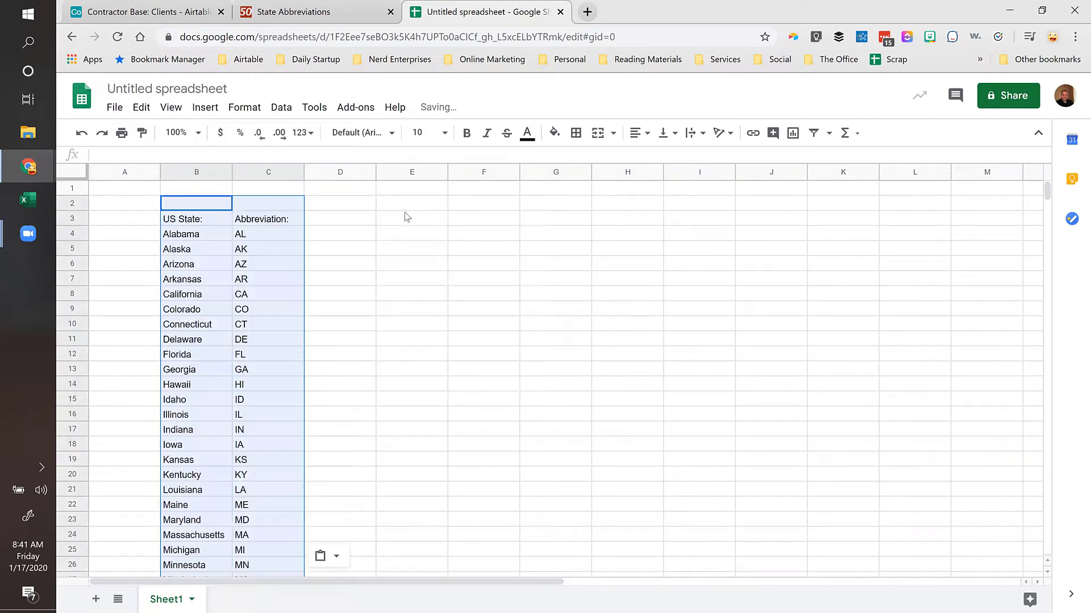
Step: Copy the 50 state abbreviations in C4:C53
click(183, 224)
click(254, 224)
click(258, 236)
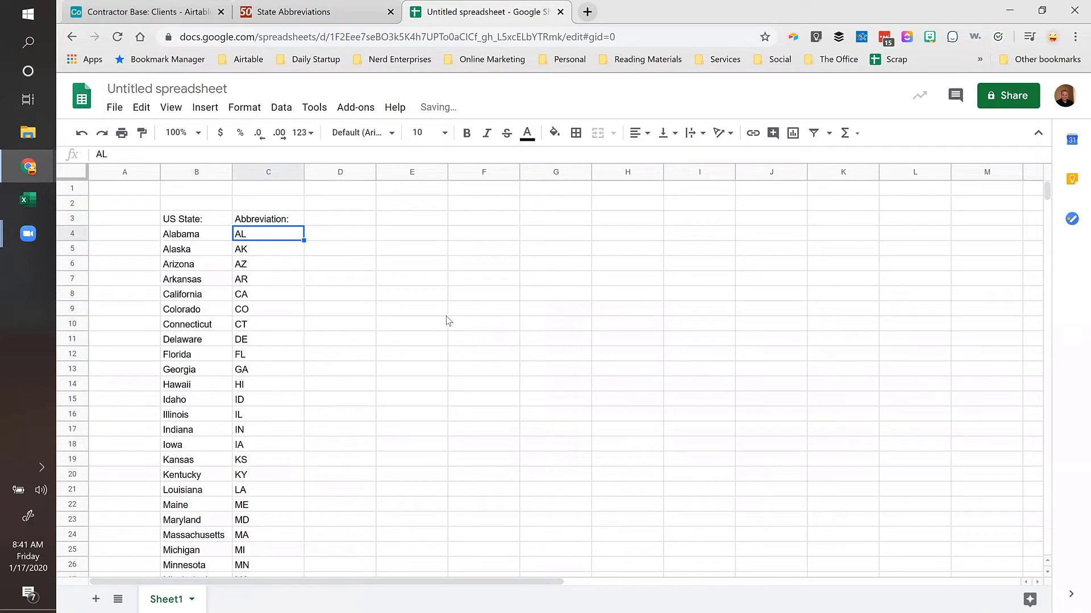
key(ctrl+shift+Down)
key(Up)
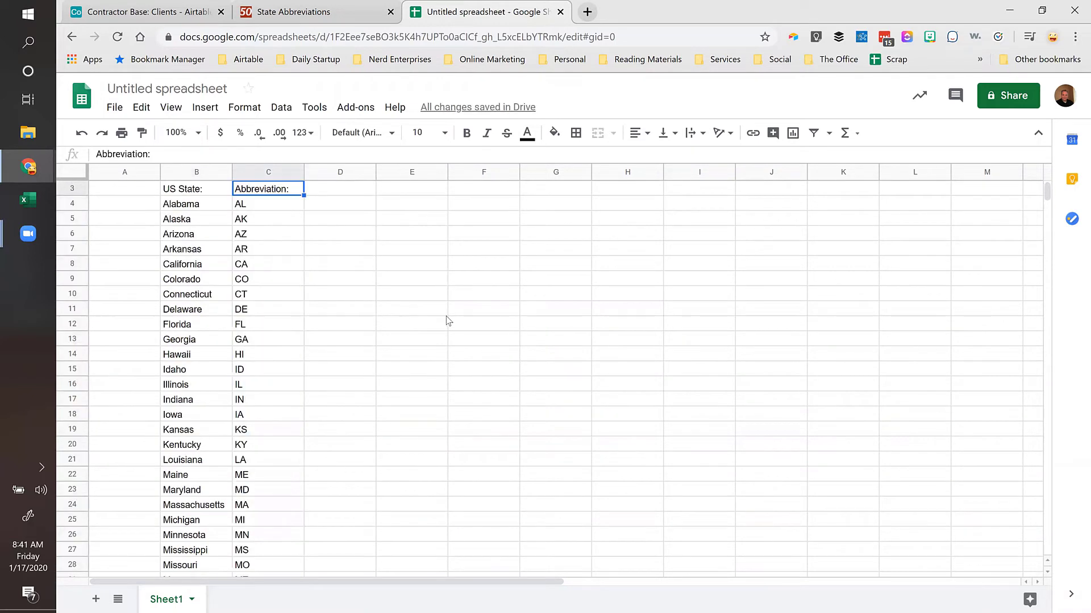
key(Down)
key(Up)
key(Up)
key(Down)
key(Down)
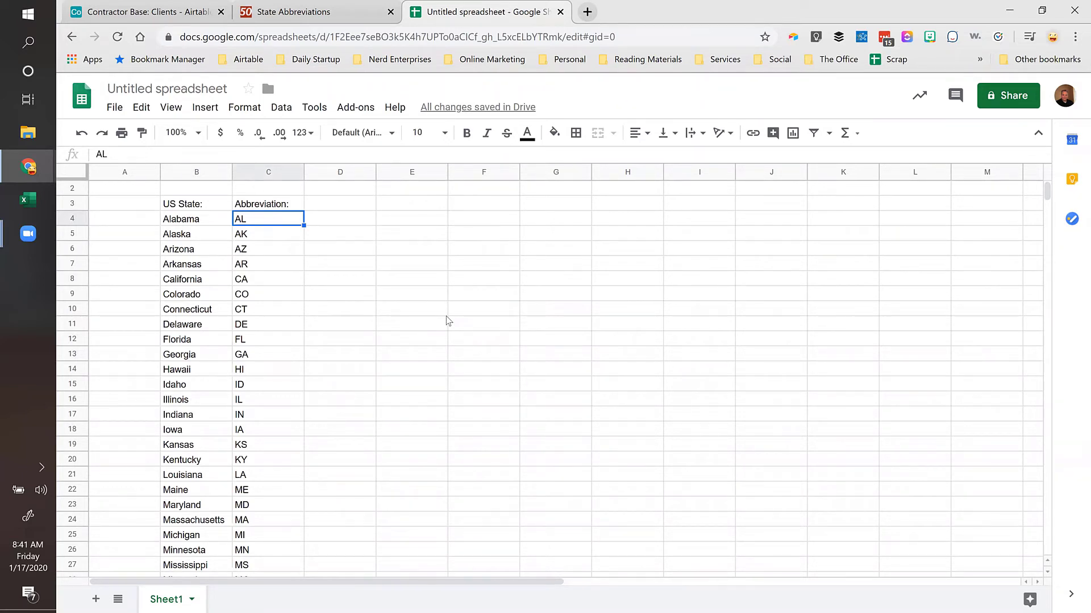
key(ctrl+shift+Down)
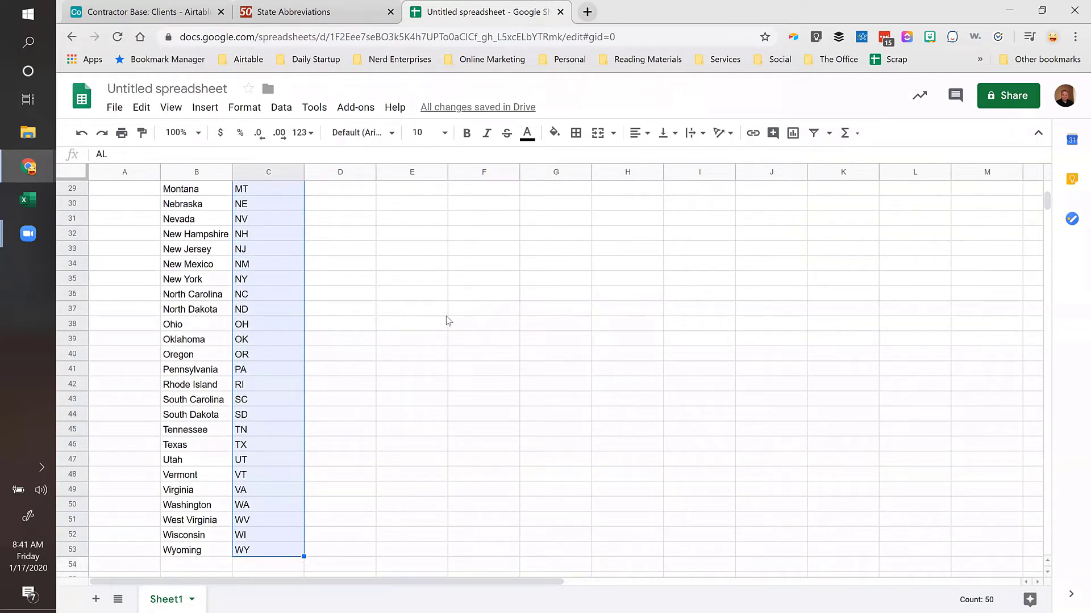
key(ctrl+c)
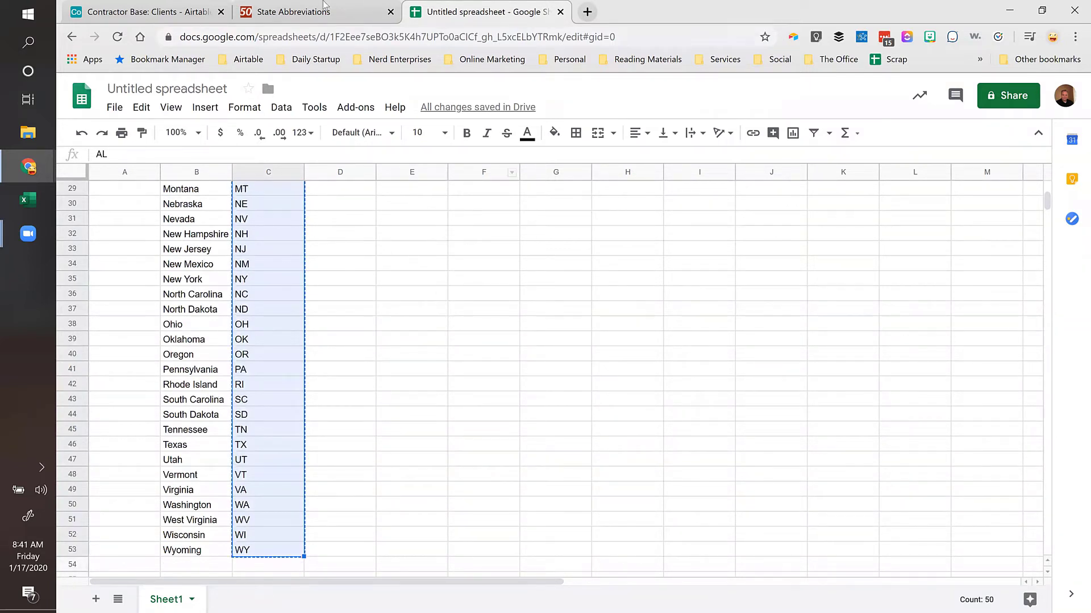
click(145, 12)
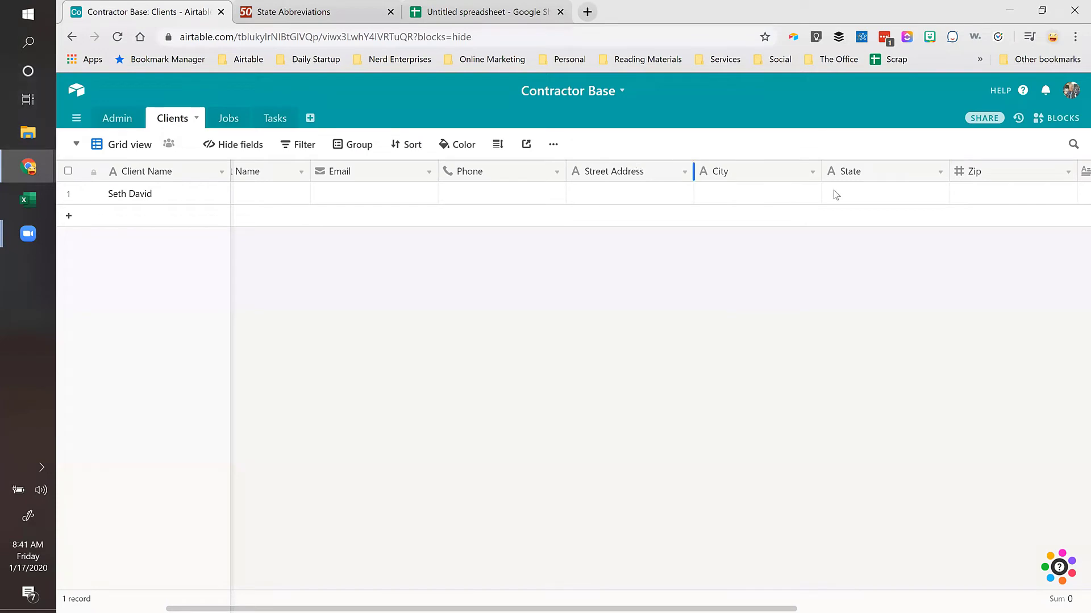
Step: Paste the abbreviations AL through WY into the Clients State column from the first record down
click(866, 184)
key(ctrl+v)
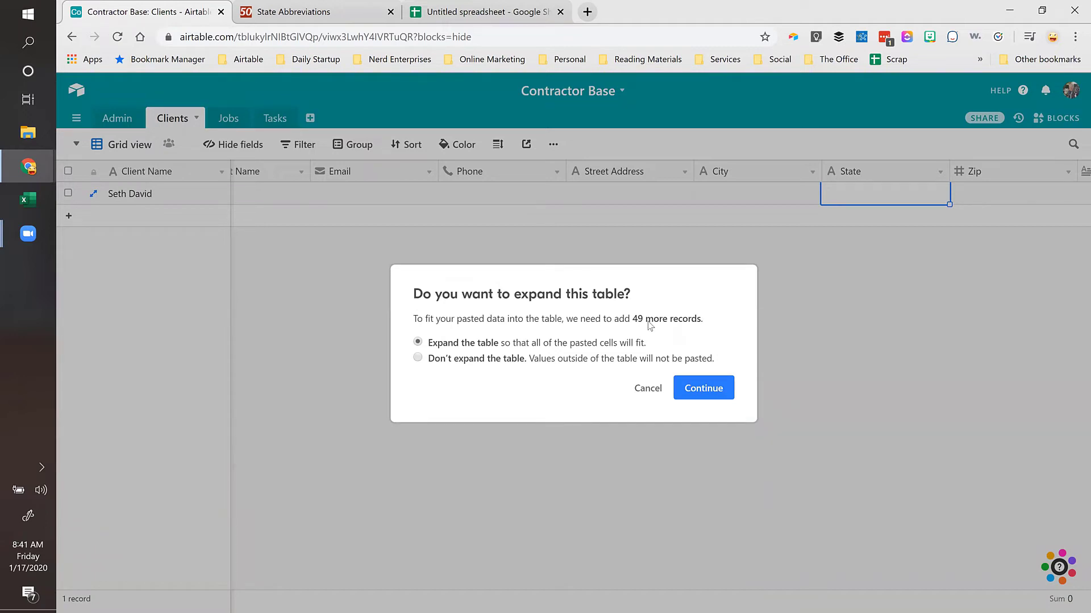
click(703, 389)
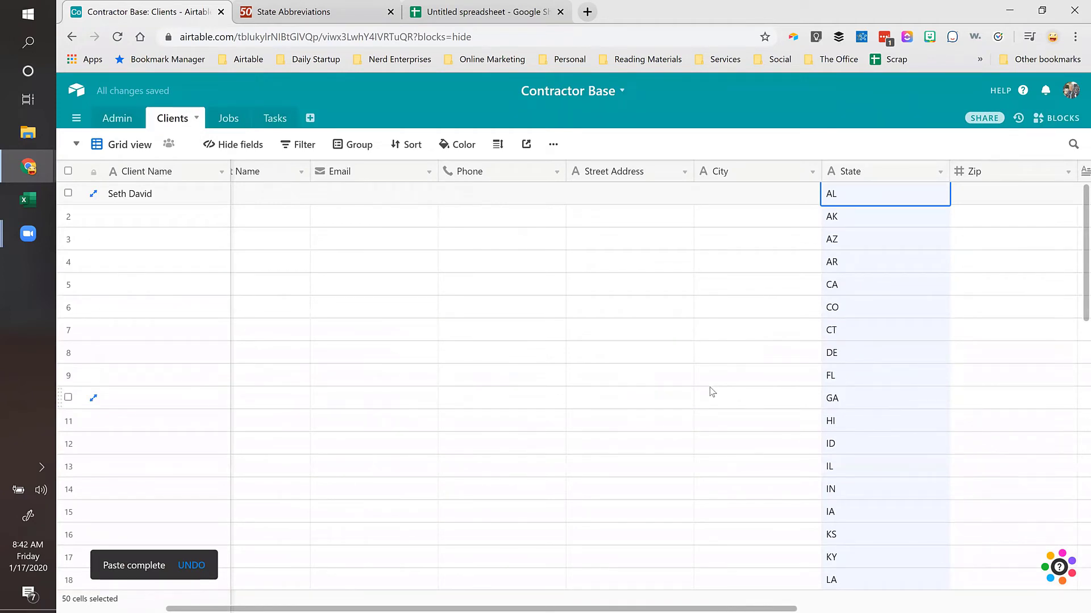
click(858, 218)
click(858, 199)
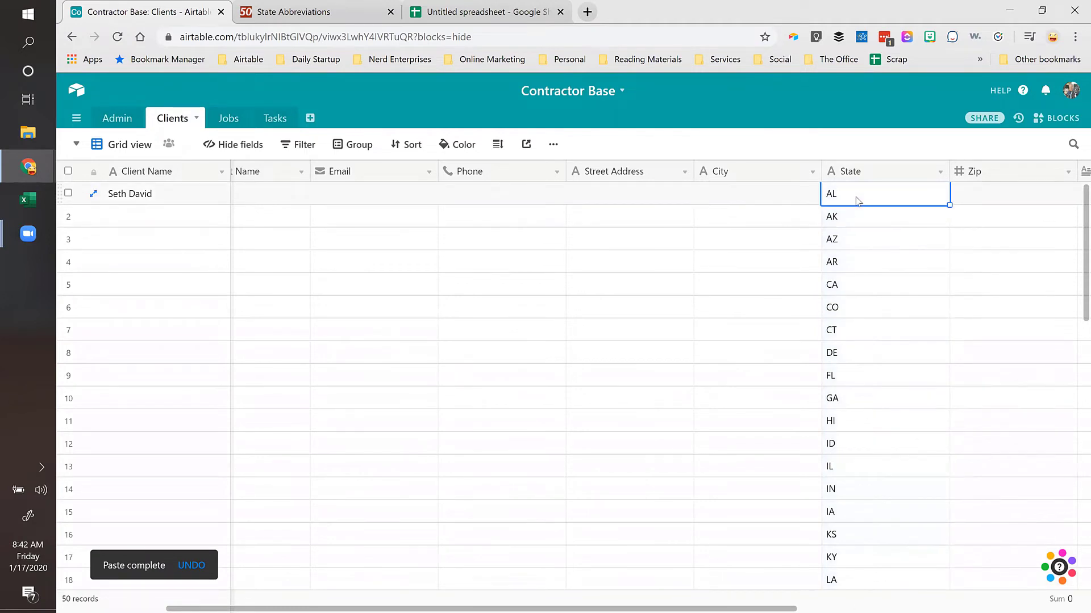
scroll(871, 300, down, 10)
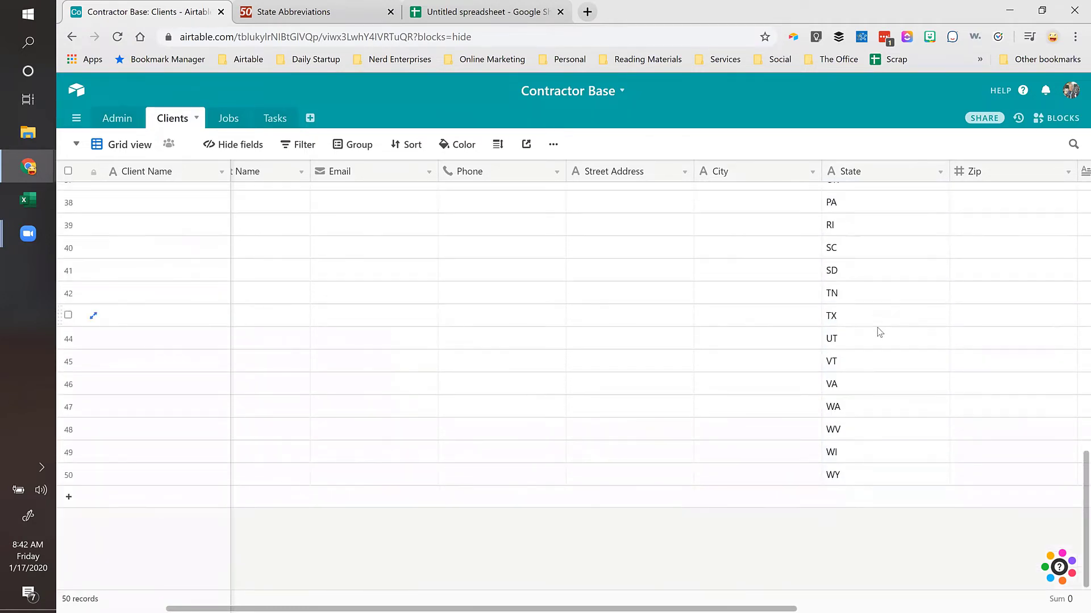
scroll(881, 350, up, 15)
scroll(882, 354, down, 1)
scroll(884, 355, up, 1)
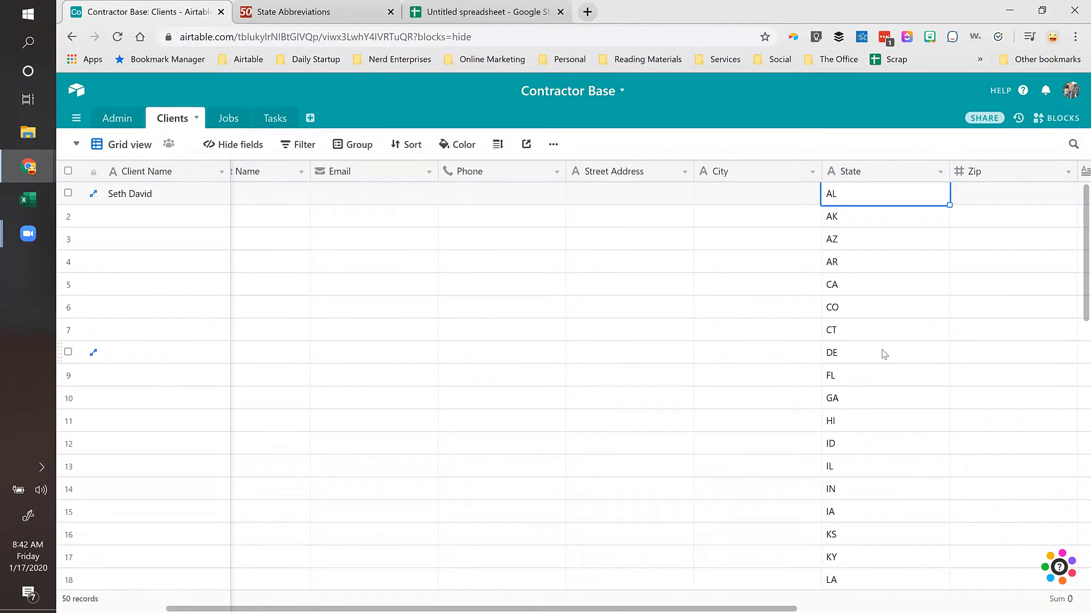
Step: Change the State field type from Single line text to Single select and save
double_click(873, 178)
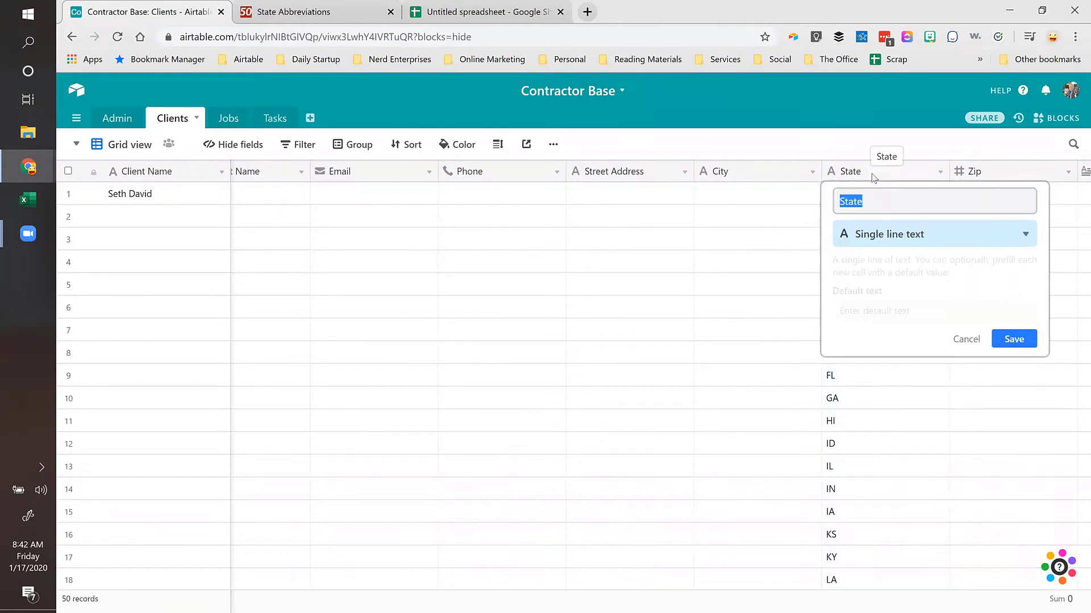
click(857, 234)
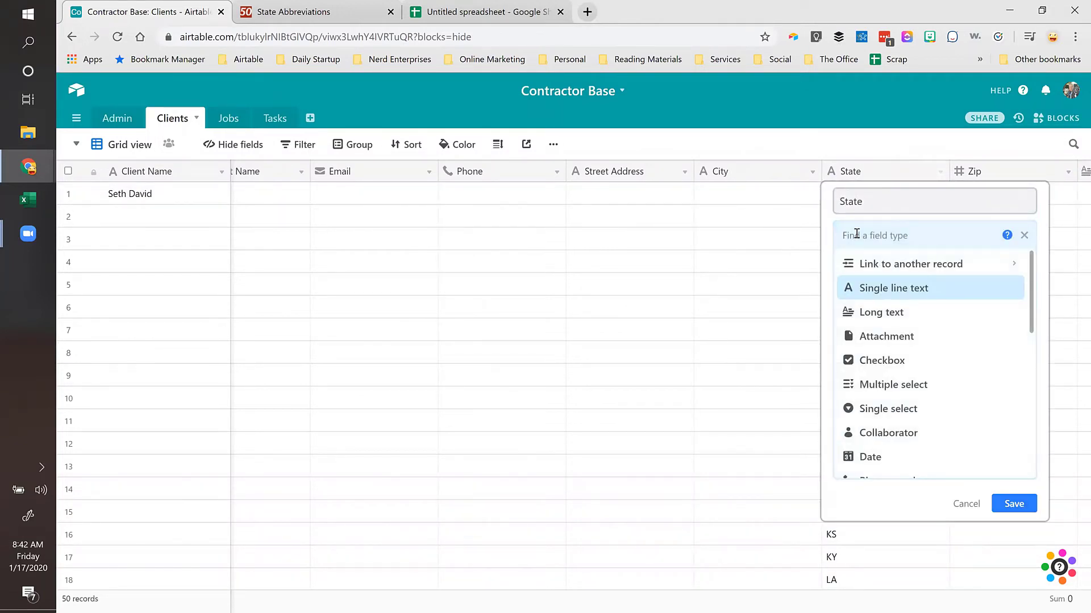
click(887, 410)
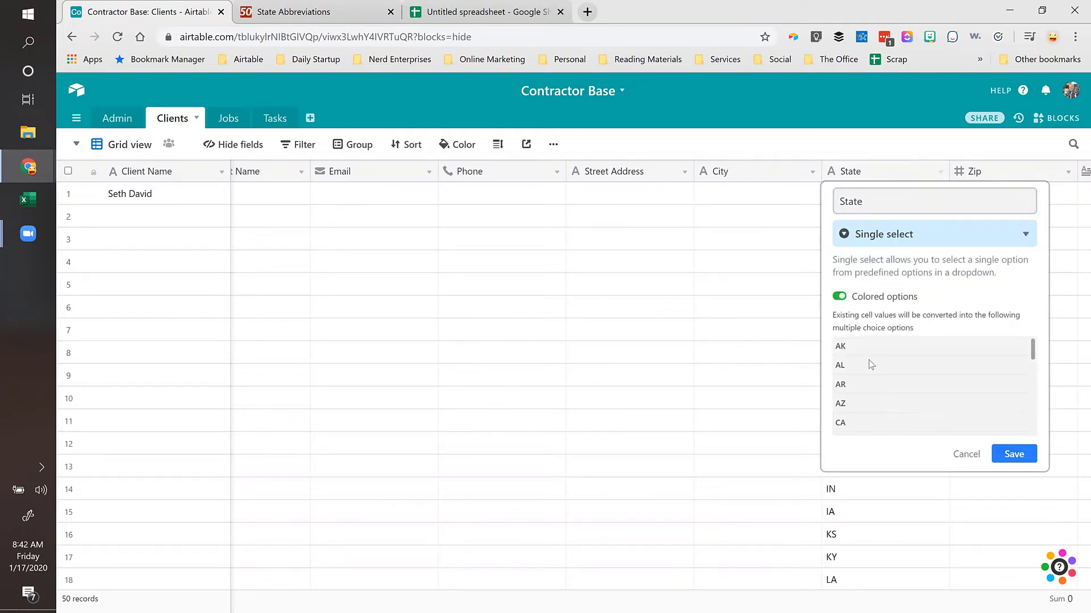
click(1014, 455)
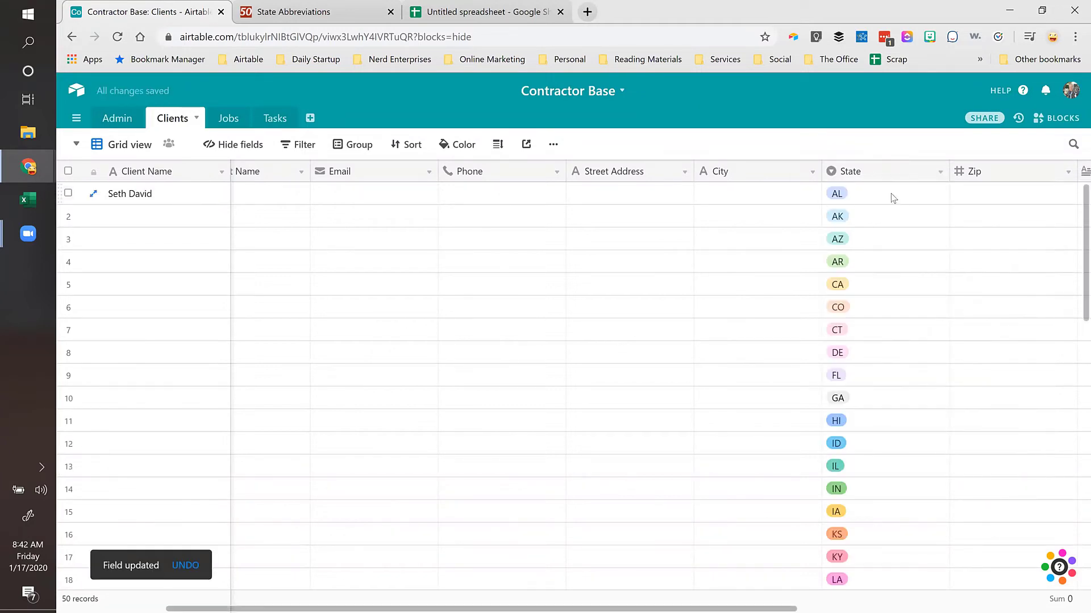
click(893, 198)
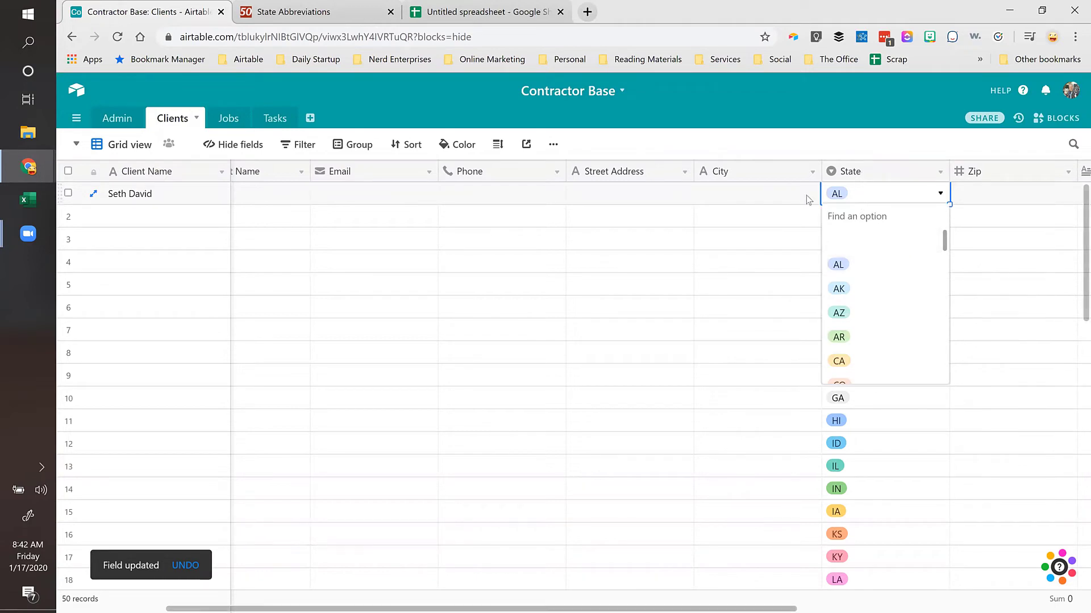
Step: Try alphabetizing the State field options, then reopen and close the settings to check row 1
click(872, 177)
click(873, 178)
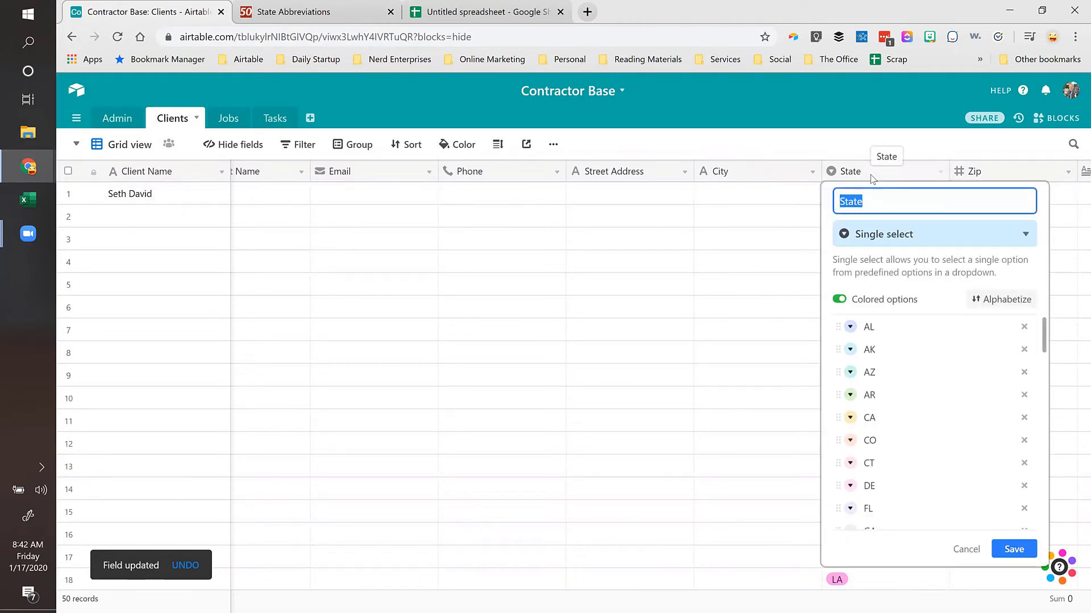
click(1010, 303)
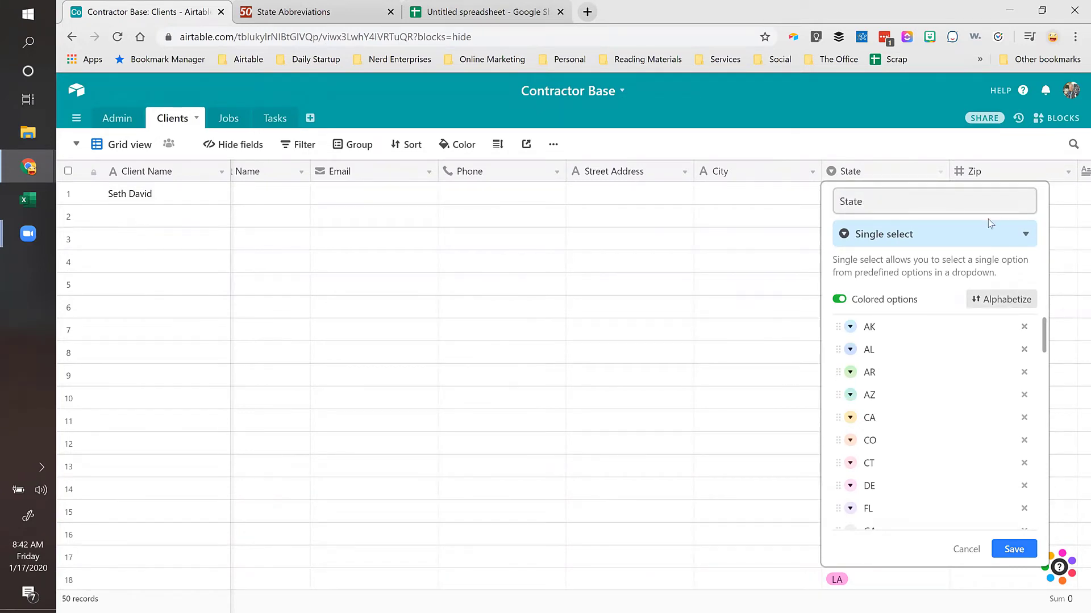
click(790, 195)
click(686, 378)
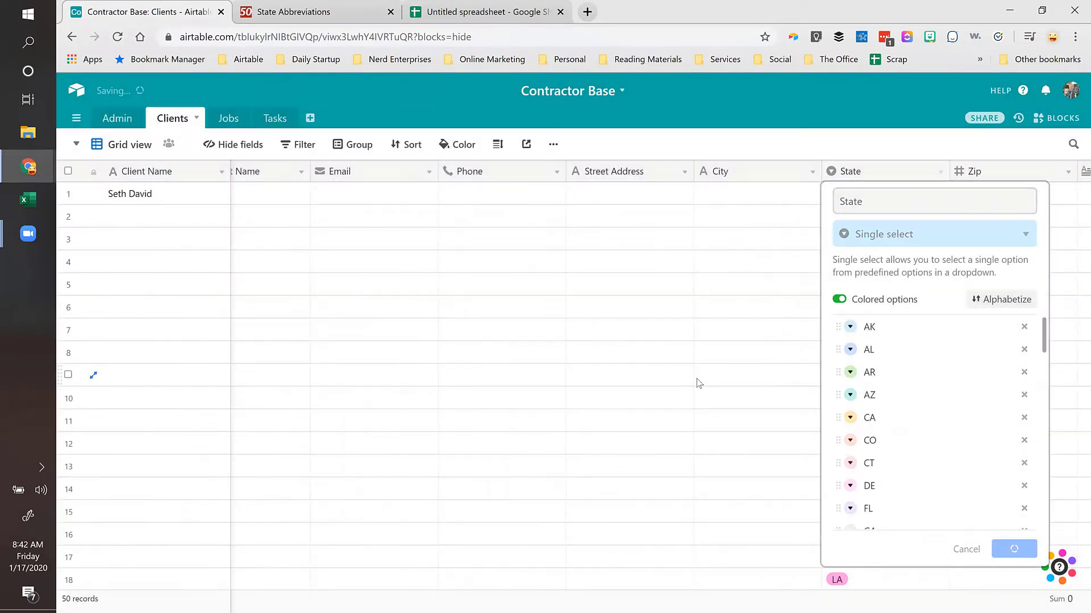
click(894, 170)
double_click(893, 171)
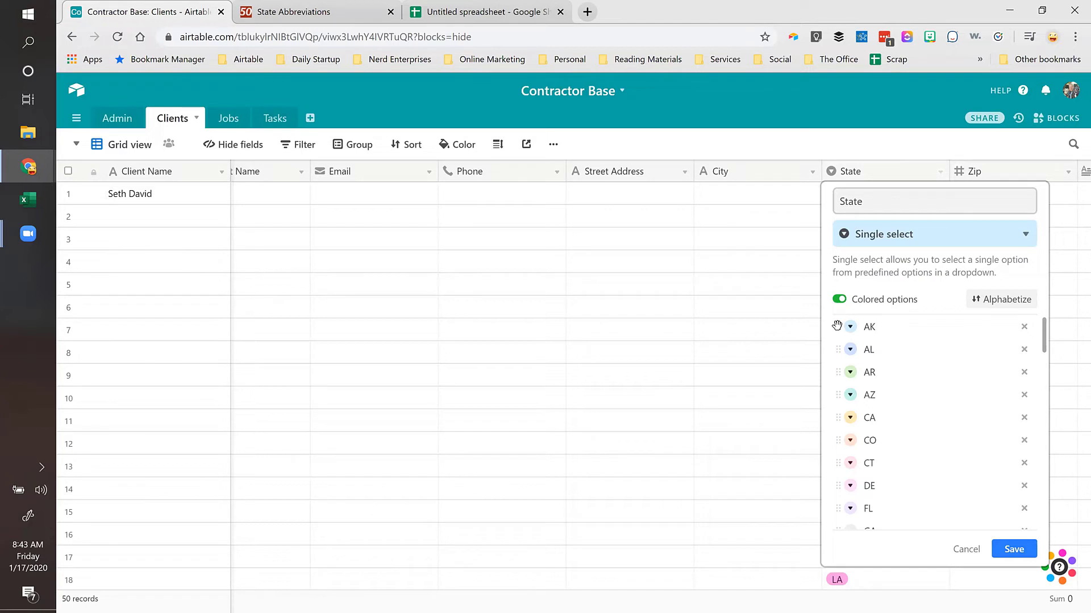
click(748, 186)
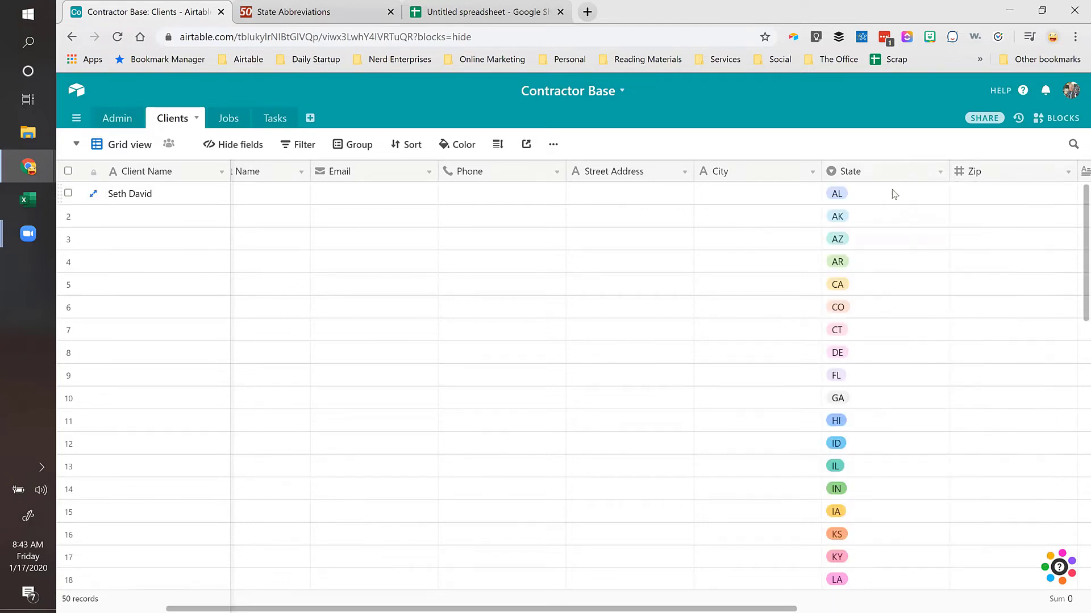
click(894, 195)
Step: Alphabetize the State options and save so they run AK, AL, AR, AZ
double_click(889, 173)
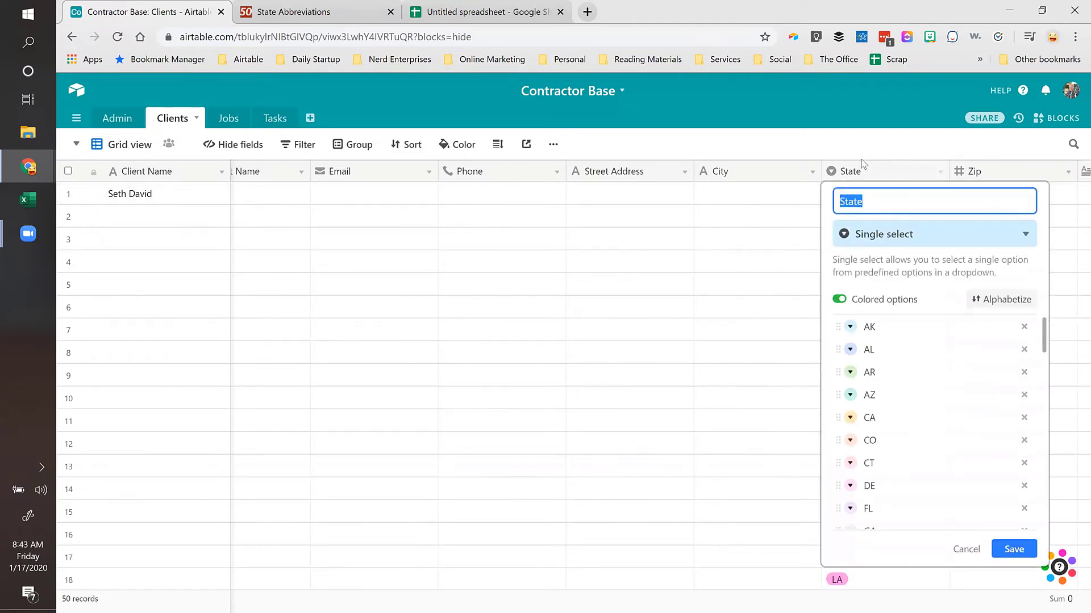
click(1005, 307)
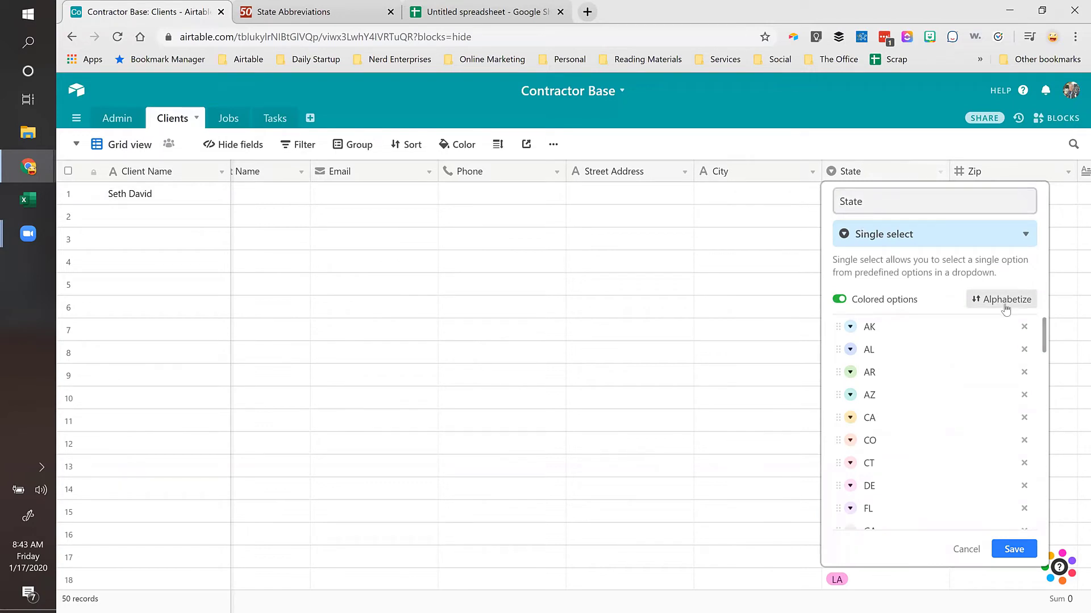
click(1012, 550)
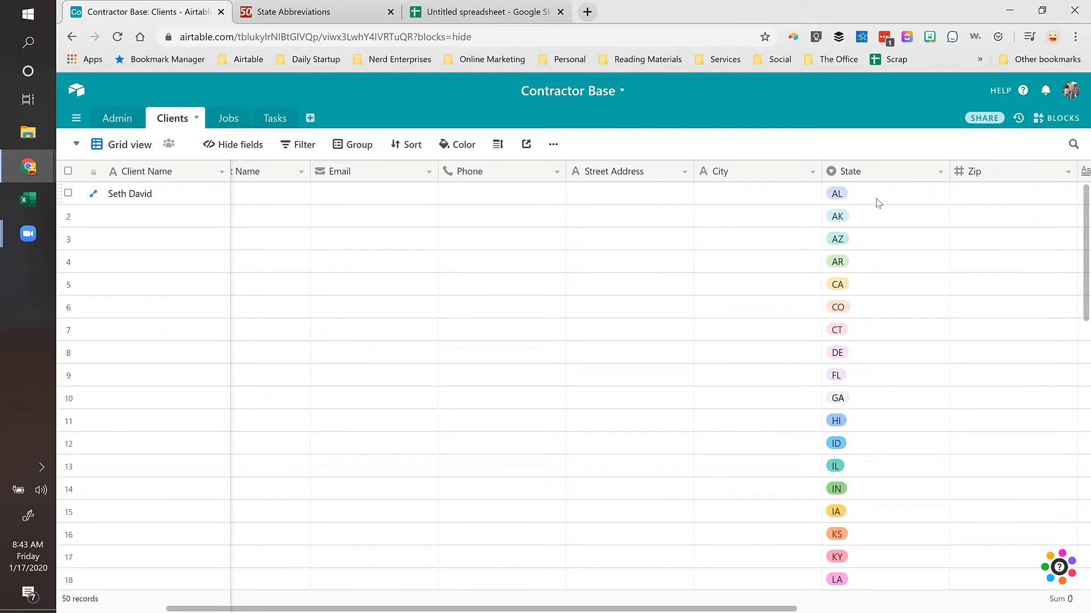
click(877, 225)
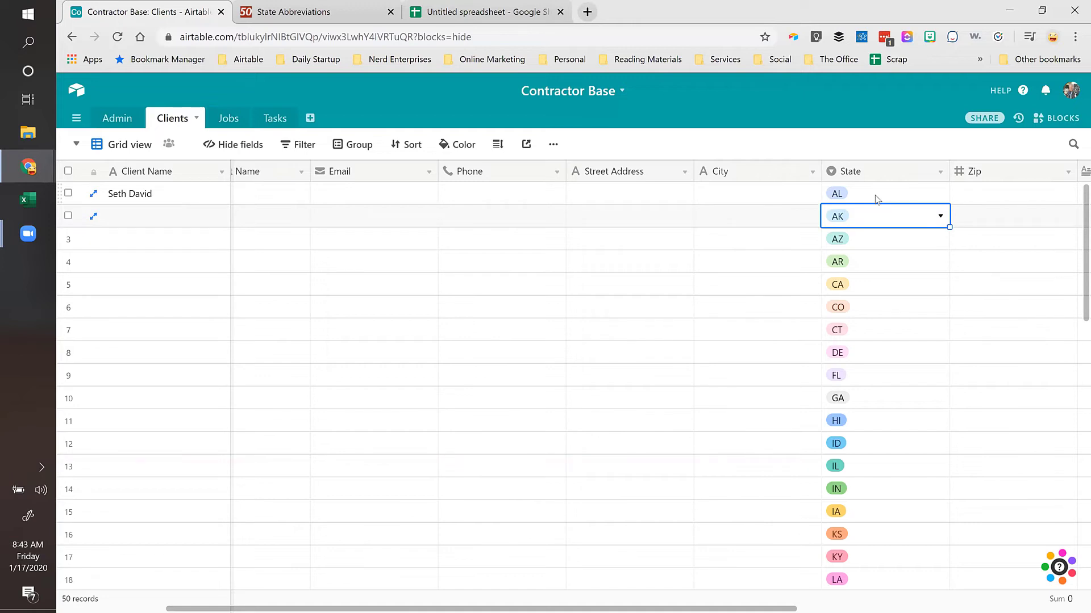
Step: Delete the 49 state-only records from row 2 to the end, keeping the one client record
click(974, 215)
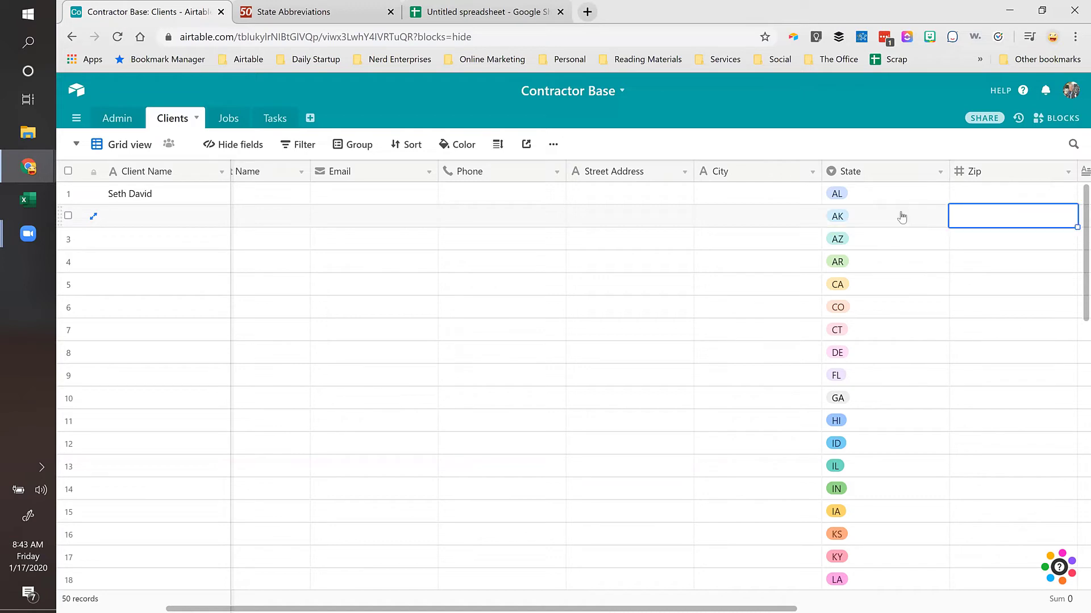
click(903, 217)
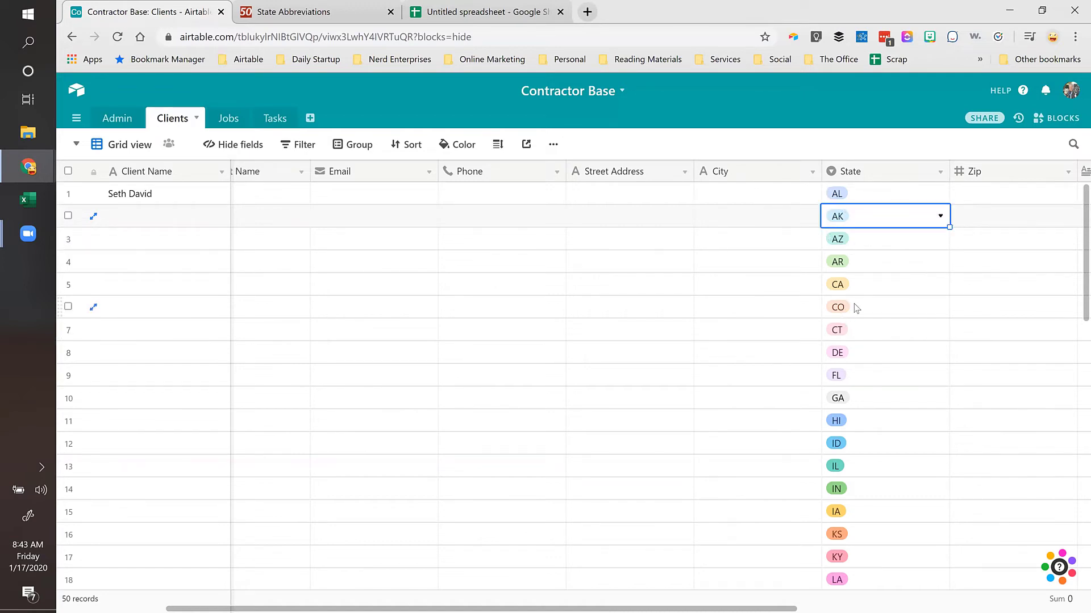
key(ctrl+shift+Down)
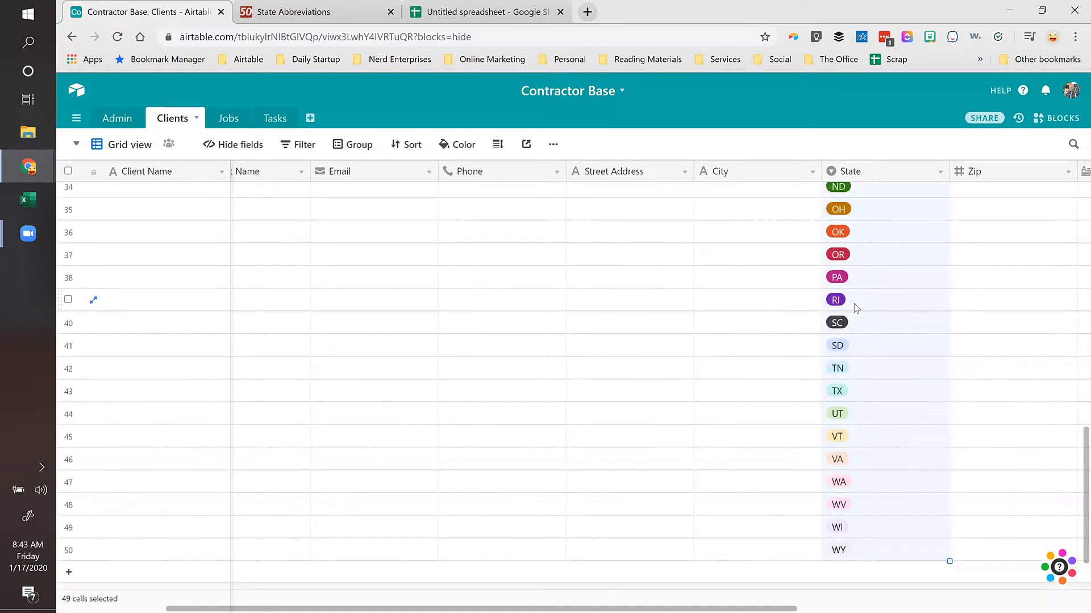
scroll(856, 313, up, 9)
scroll(856, 318, up, 4)
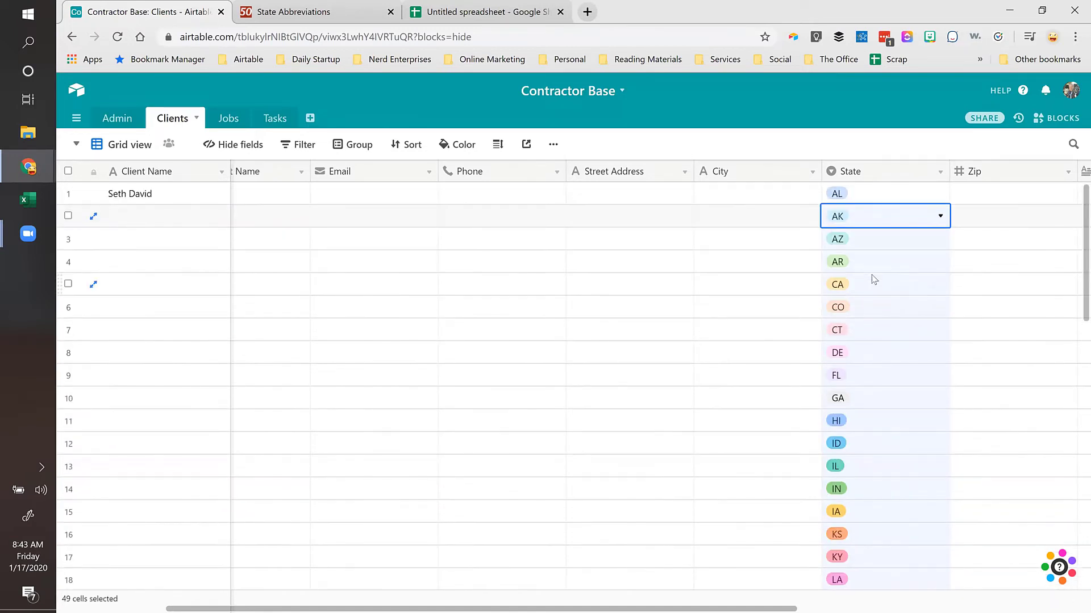
right_click(871, 275)
click(921, 310)
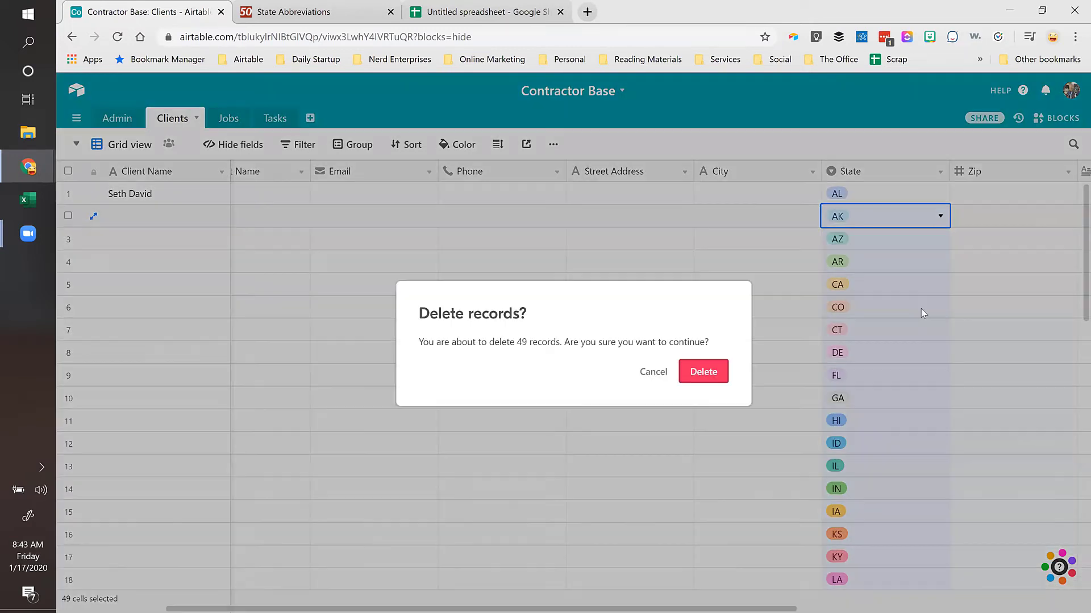
click(691, 372)
click(853, 196)
click(853, 195)
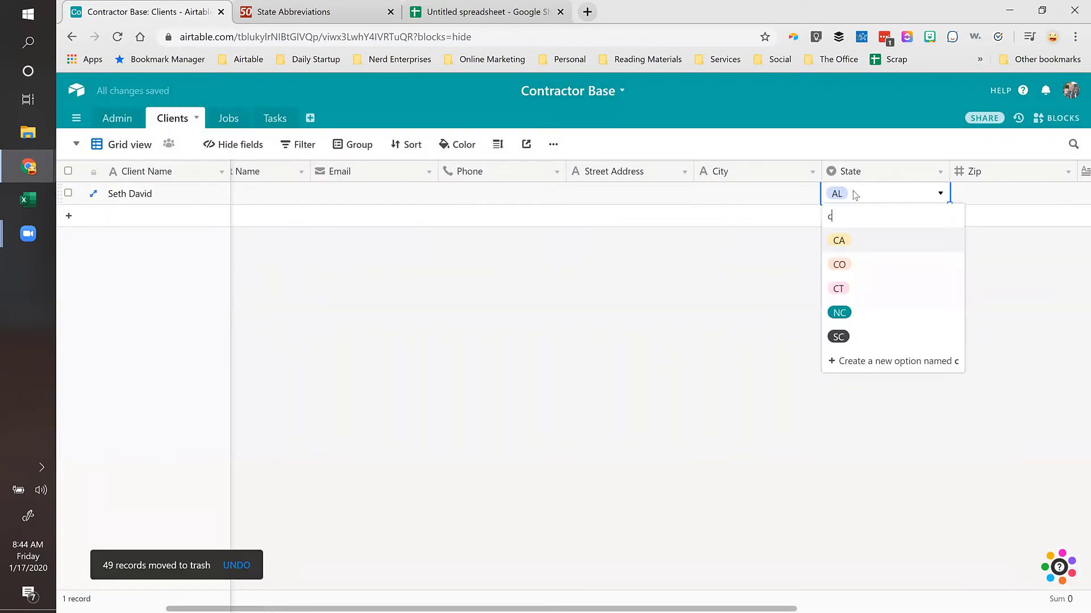
Step: Set the client record's State to CA and fill in its City
text(ca)
click(842, 239)
key(Left)
key(Left)
key(Left)
key(Left)
key(Left)
key(Left)
key(Left)
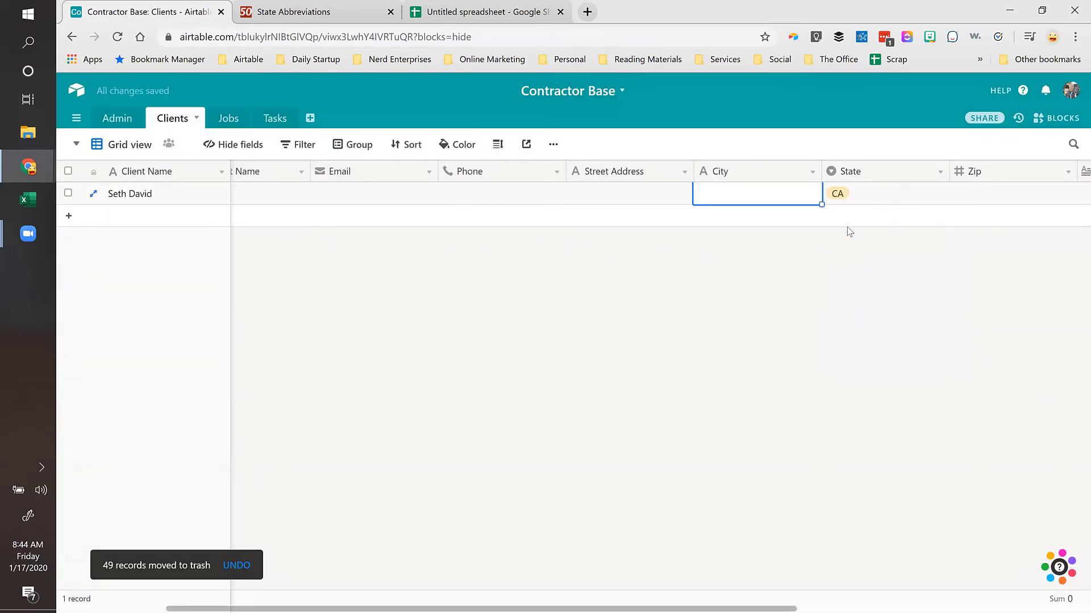
key(Right)
key(Right)
key(Right)
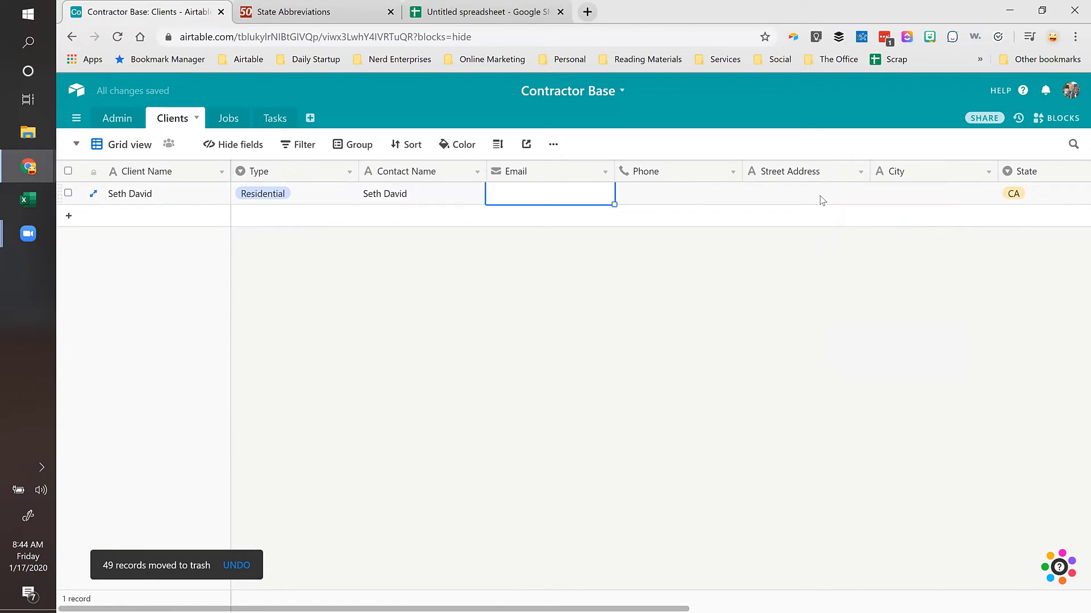
key(Right)
key(Right)
key(Right)
text(Burbank)
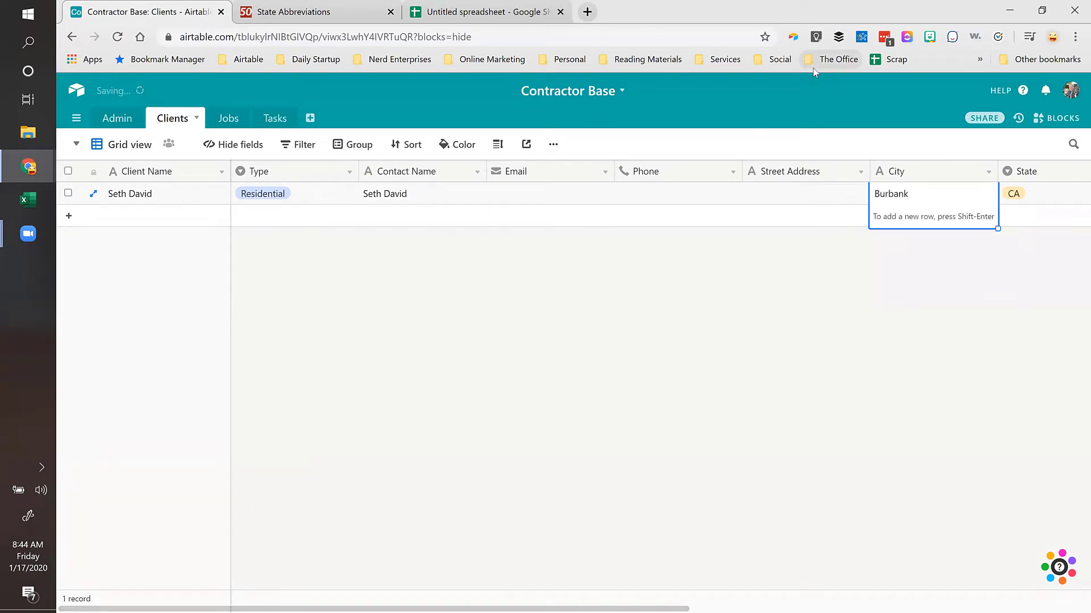
key(Tab)
key(Left)
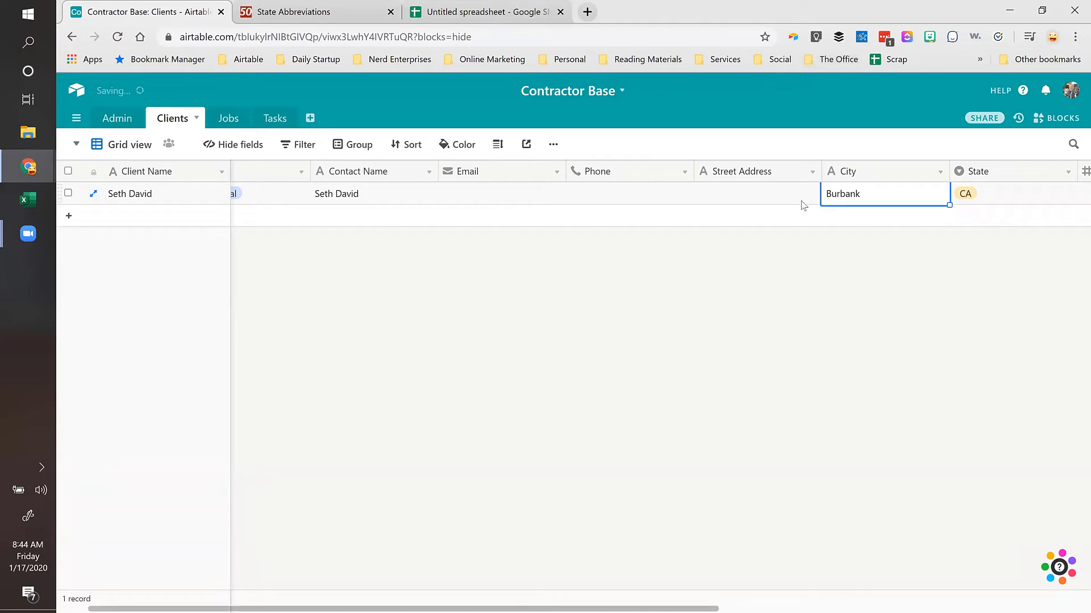
key(Left)
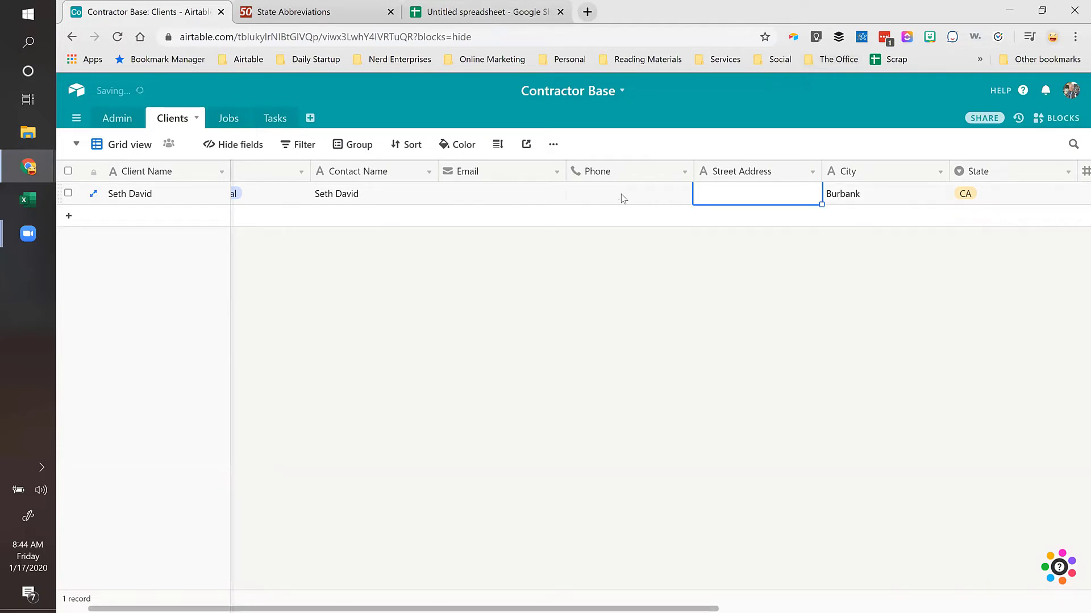
Step: Enter the client's phone number and e-mail address in the Phone and Email cells
click(623, 199)
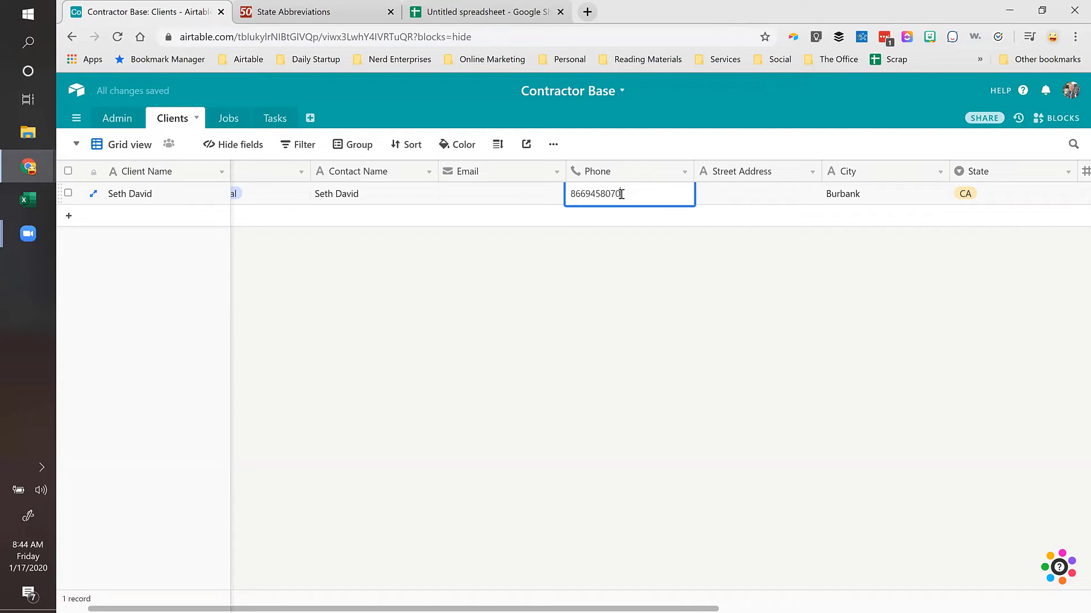
key(Tab)
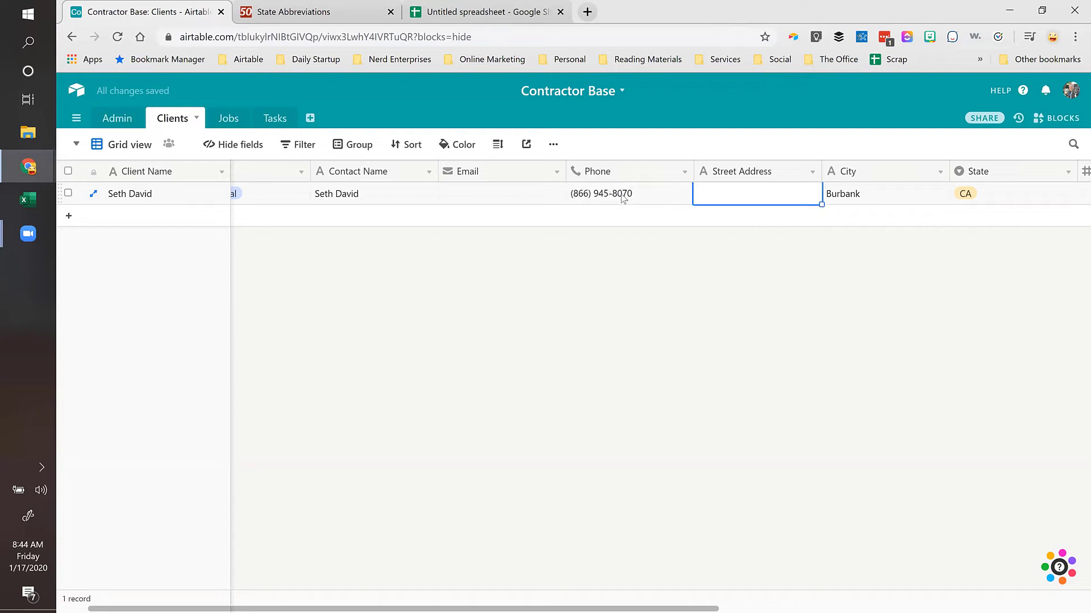
click(486, 203)
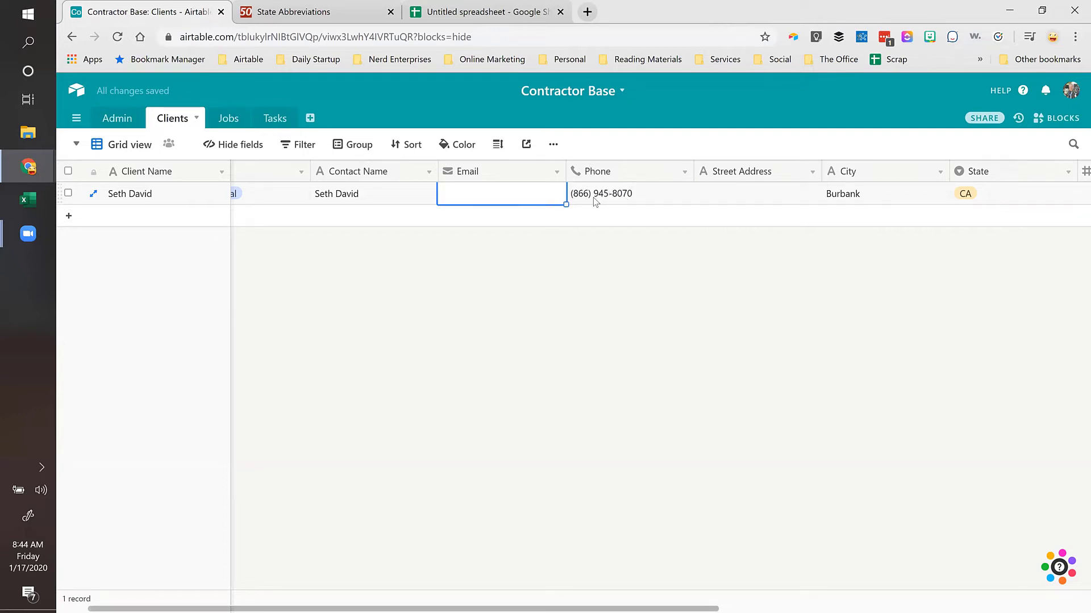
click(600, 201)
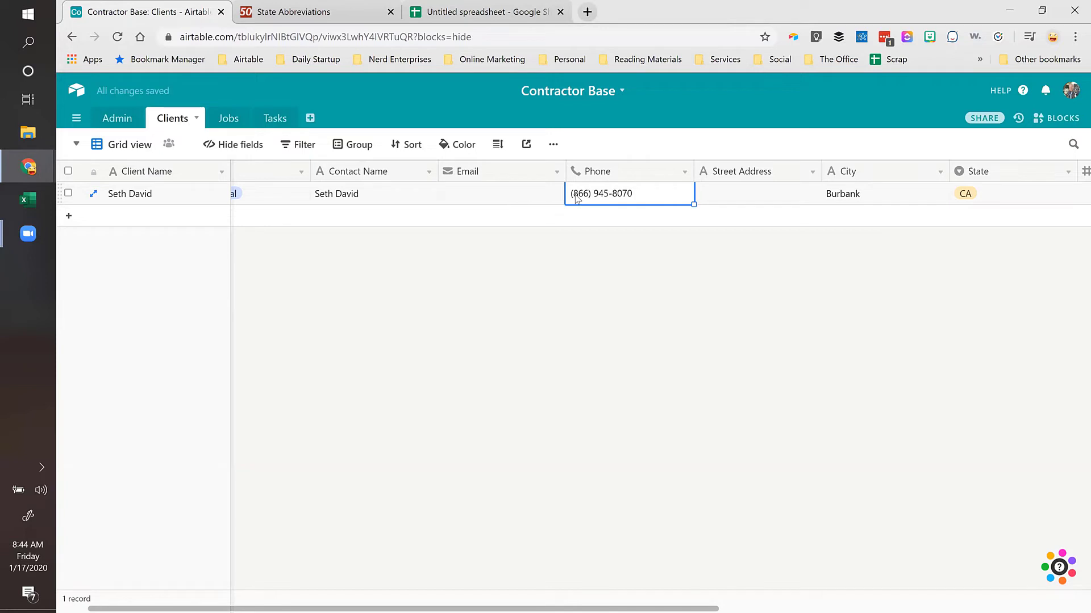
click(522, 202)
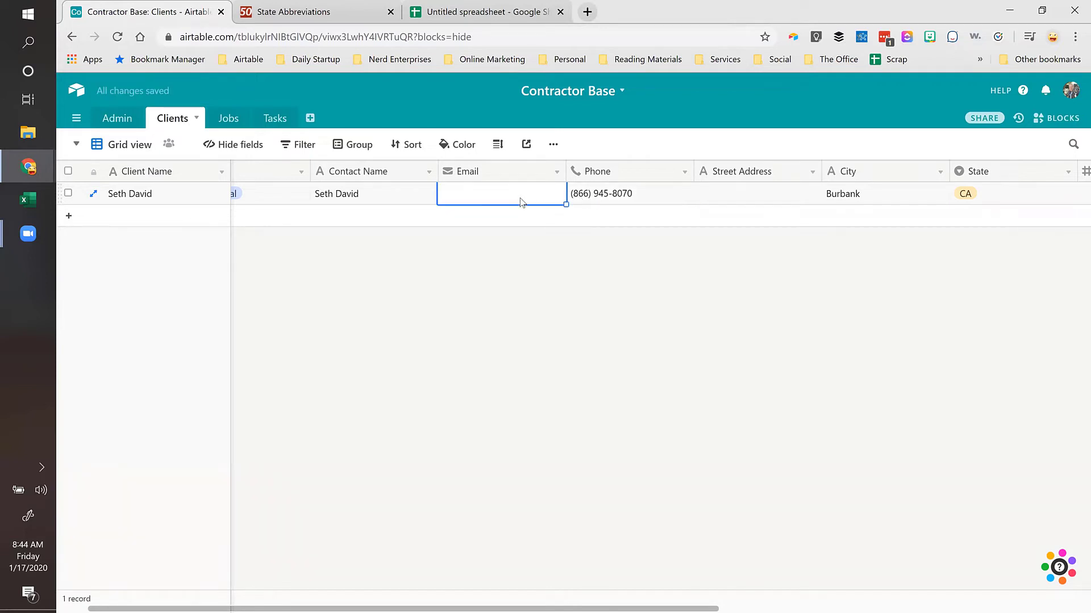
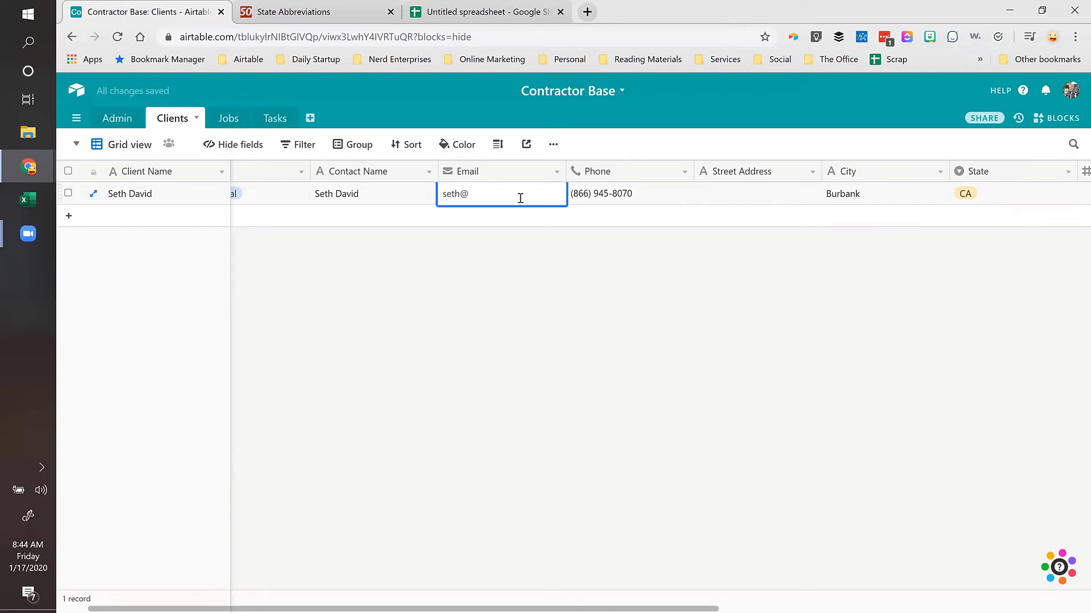
key(Tab)
key(Left)
key(Left)
key(Left)
key(Left)
key(Right)
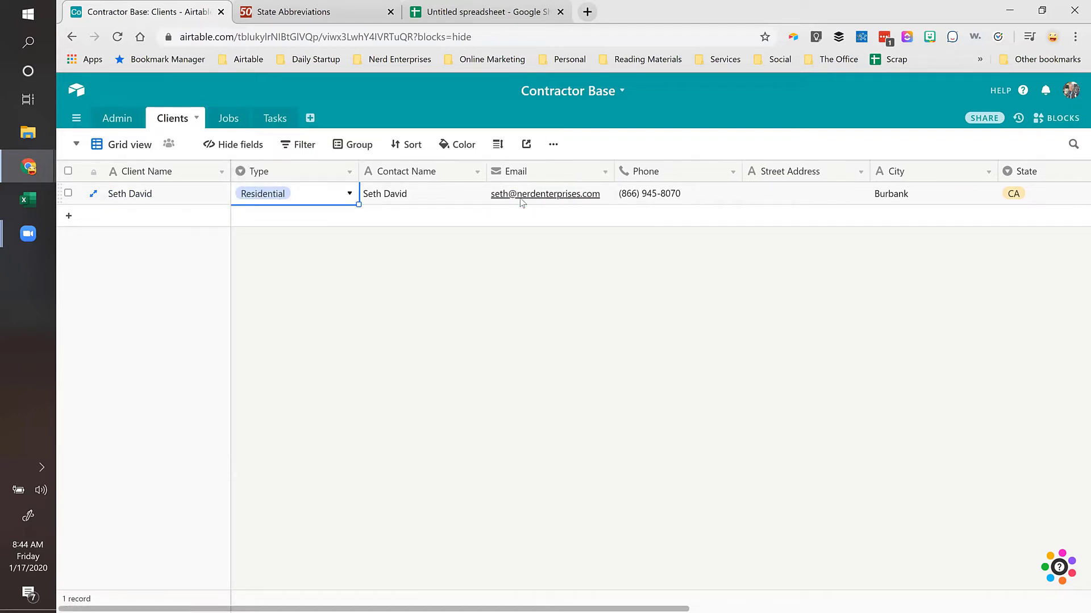
key(Right)
click(230, 121)
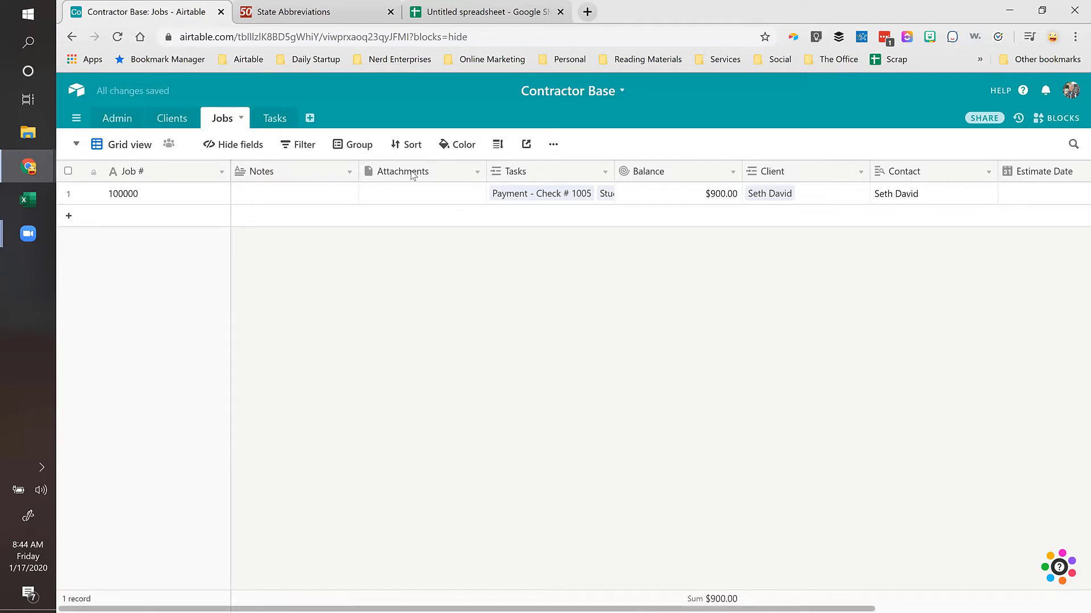
Step: Widen the Jobs Tasks column to show Payment, Stucco and Planter, then open the Blocks panel
drag(614, 171, 704, 171)
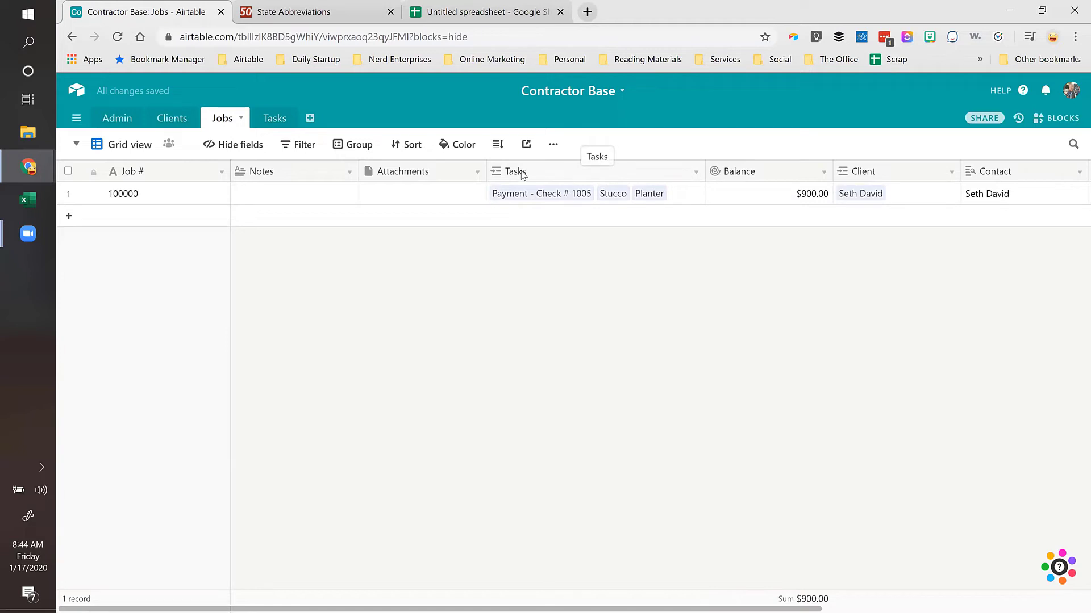
click(143, 195)
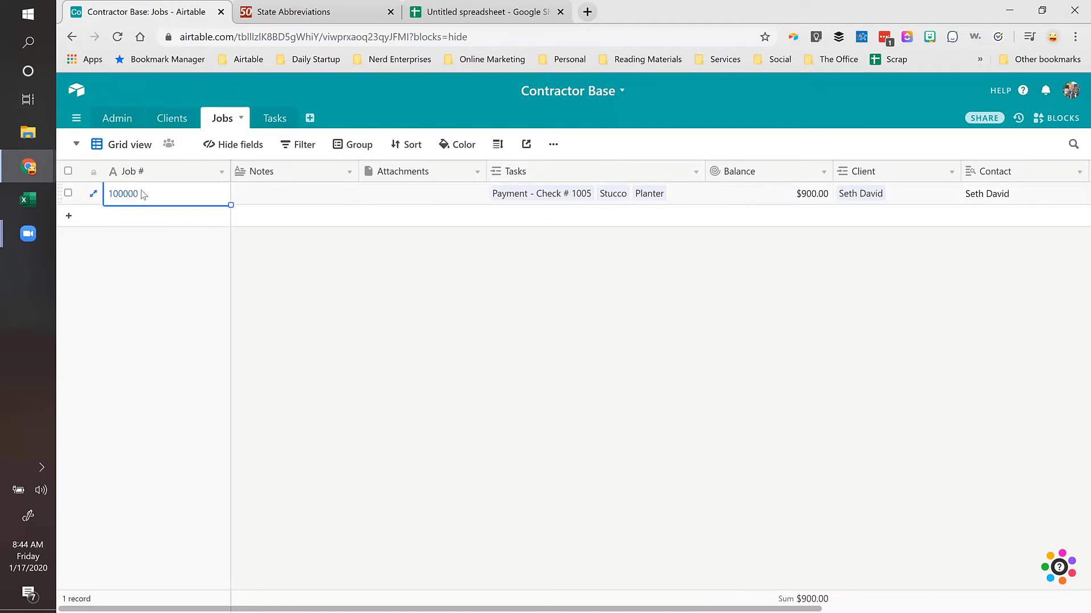
click(574, 193)
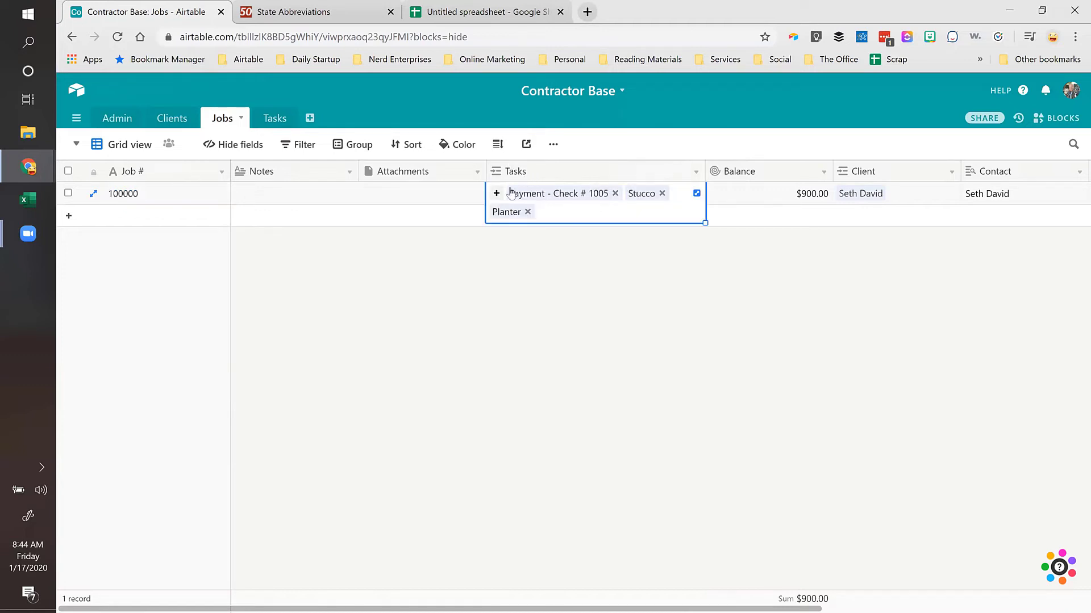
click(427, 198)
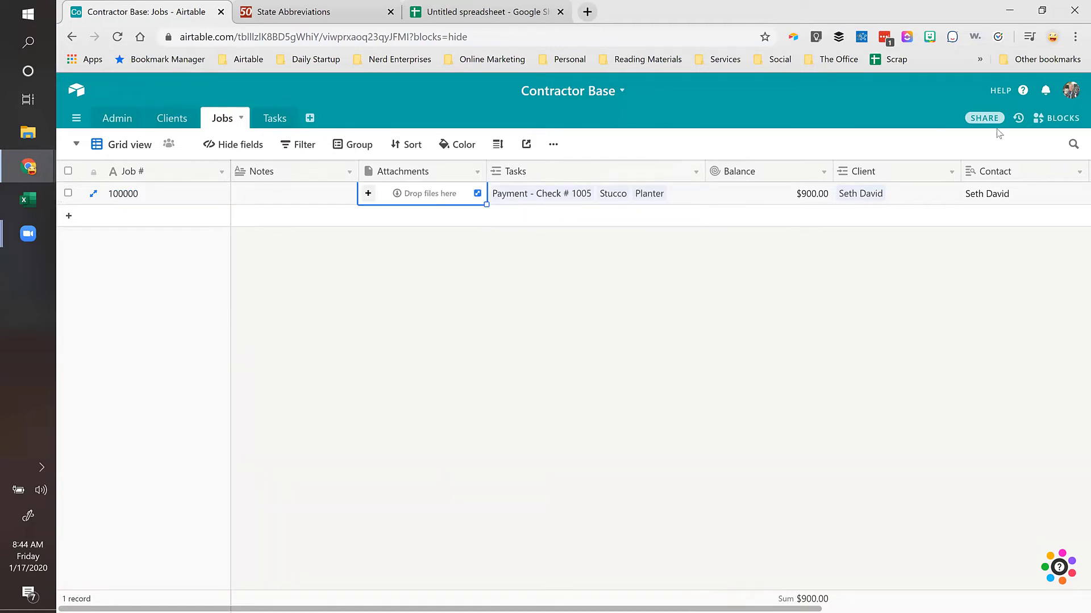
click(1062, 119)
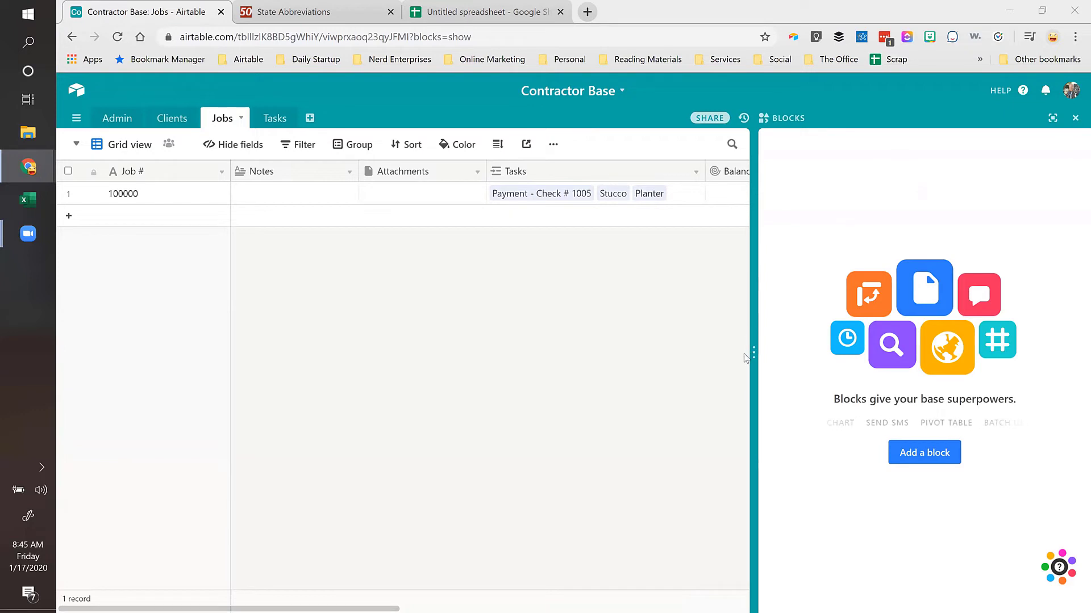
Step: Widen the Blocks panel and add the Page designer block to the base
drag(753, 353, 682, 372)
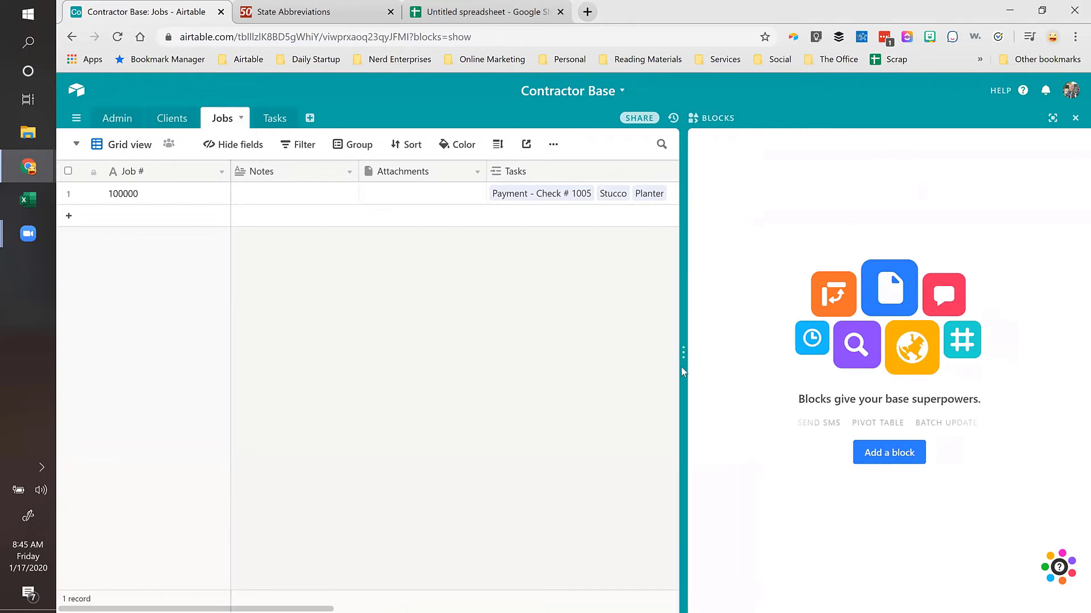
click(878, 458)
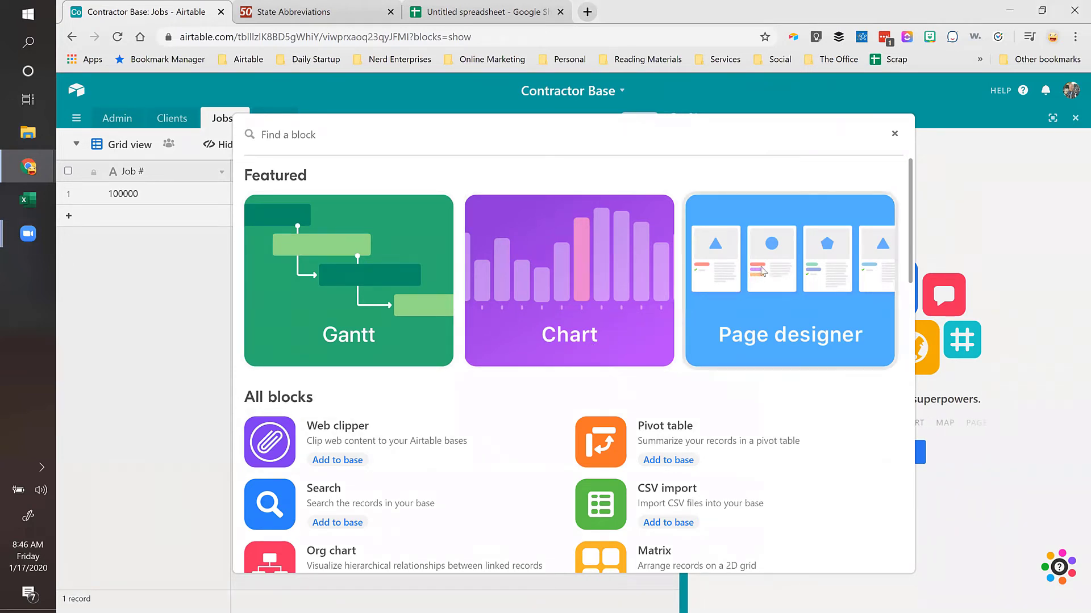
click(762, 272)
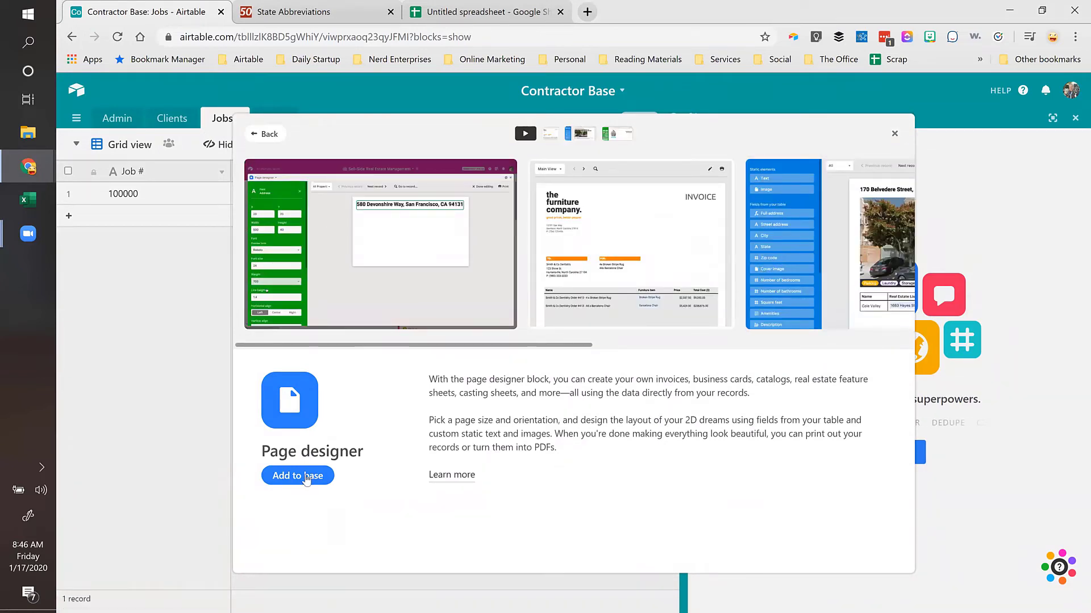
click(306, 480)
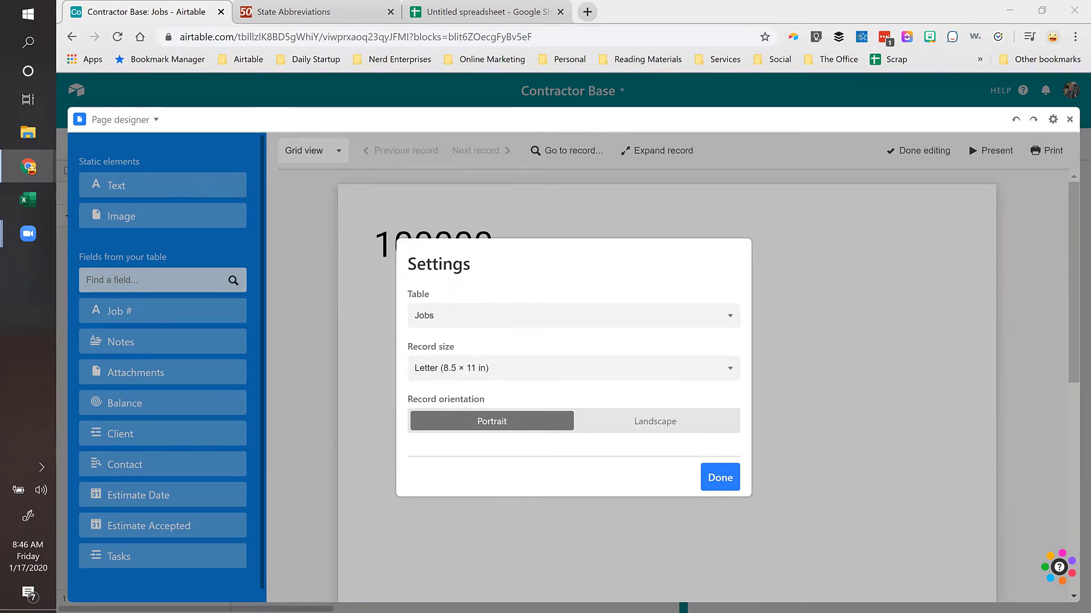
Step: Keep Jobs as the Page designer's source table and confirm the settings with Done
click(497, 322)
click(497, 322)
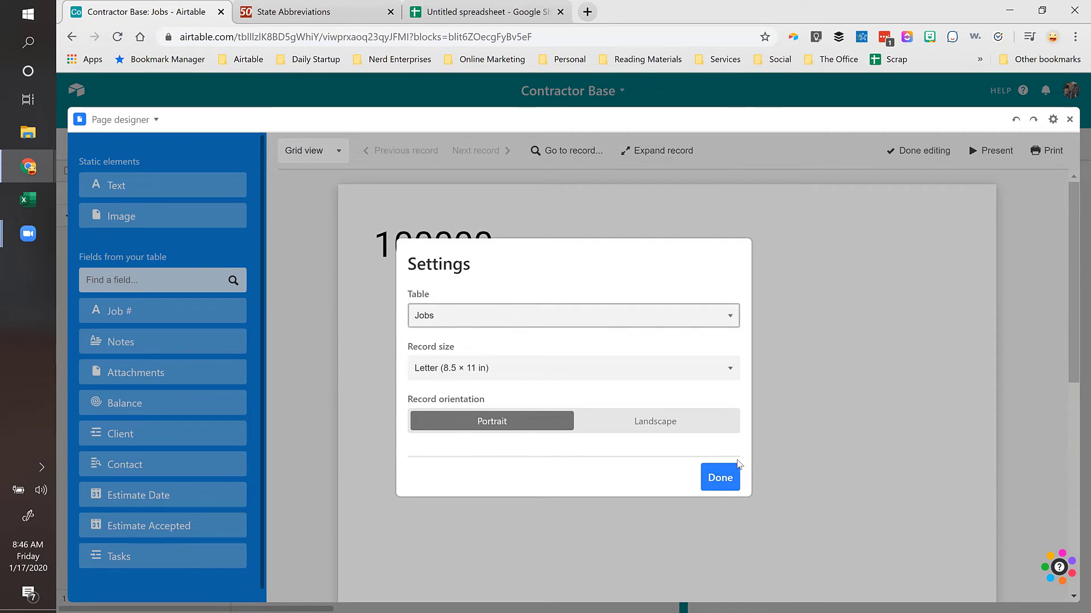
click(720, 481)
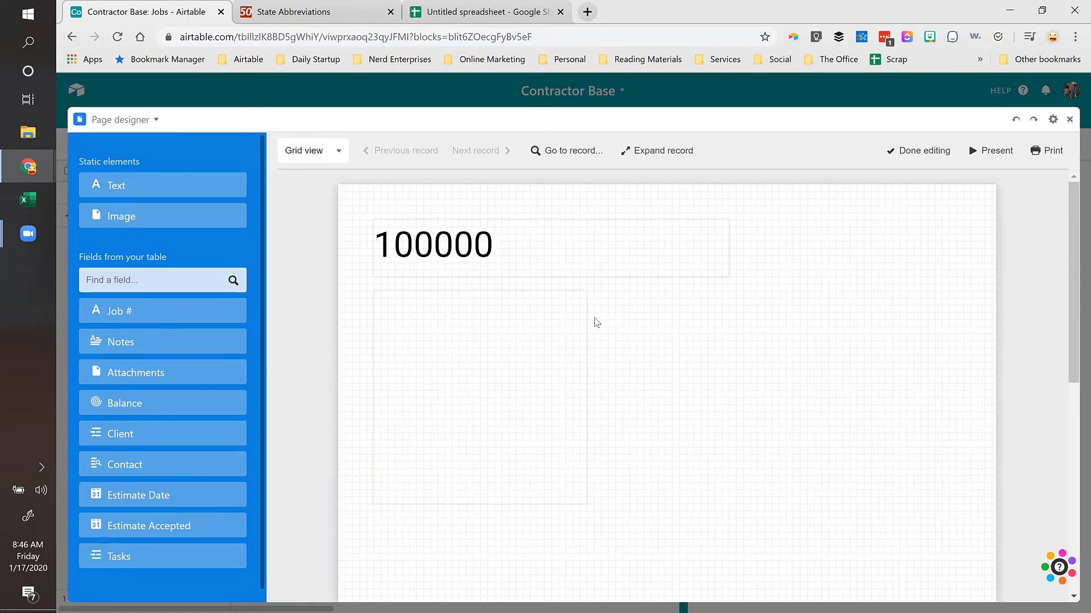
Step: Check the Job # and attachments elements, then close the attachments properties panel
click(548, 235)
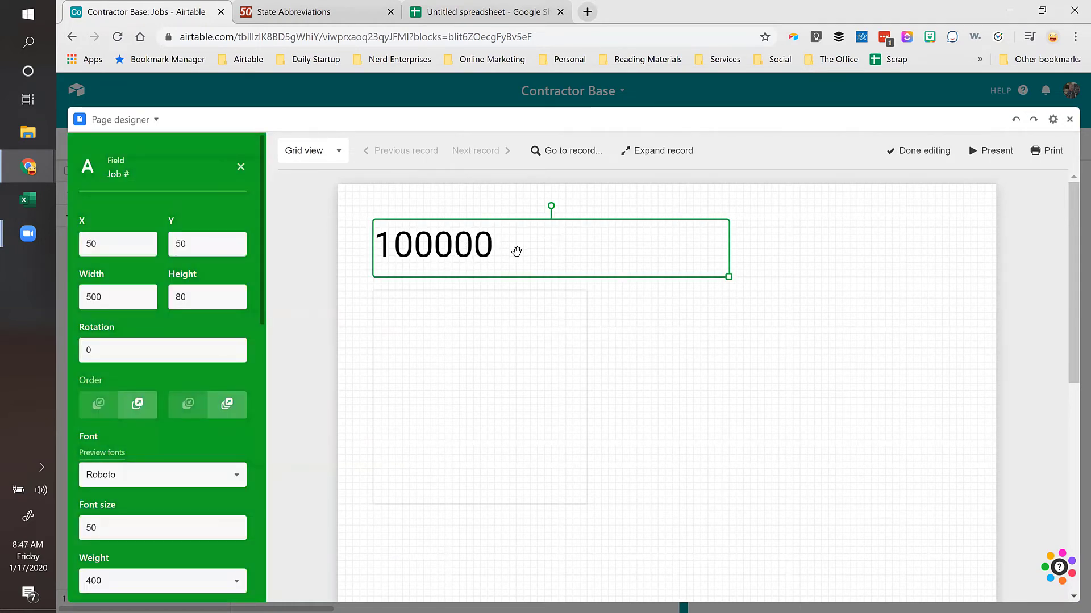
click(433, 379)
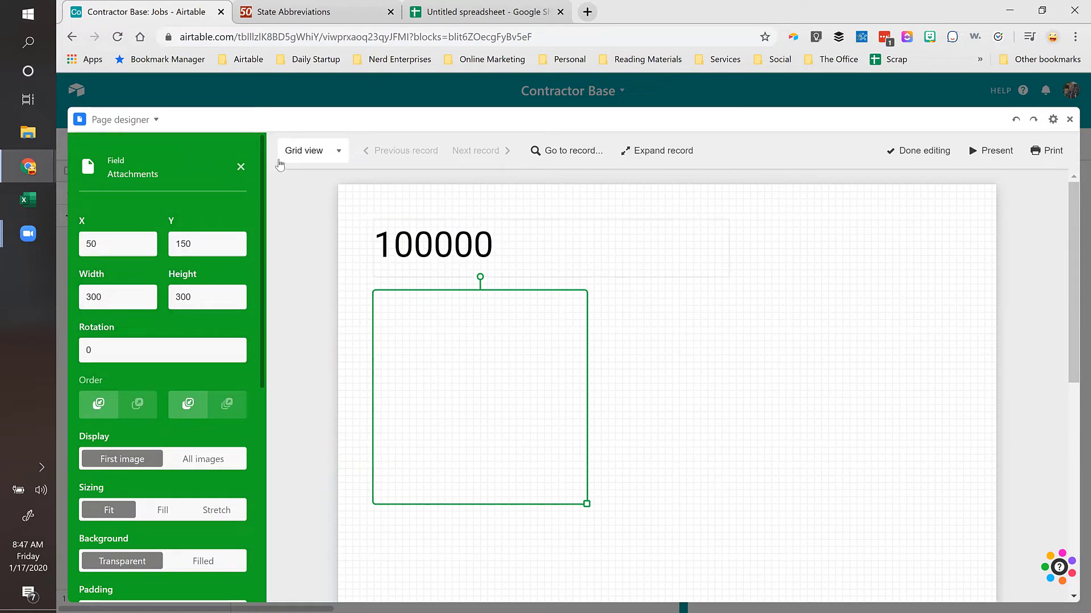
click(240, 168)
scroll(136, 386, down, 1)
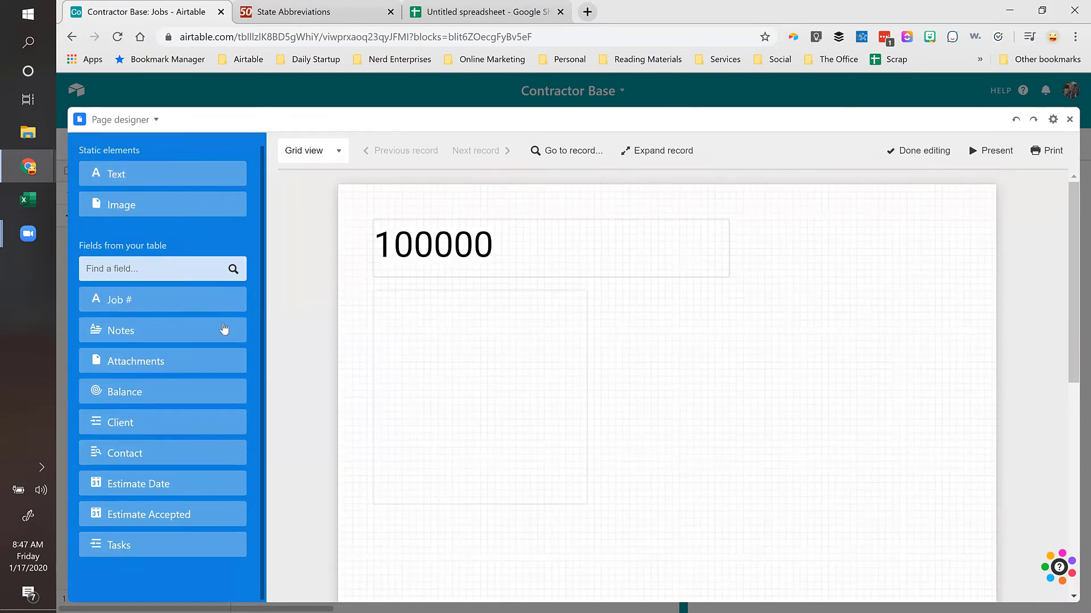
Step: Place the Balance field ($900.00) at the top right, sized 160 by 80 at X 610, Y 40
click(116, 396)
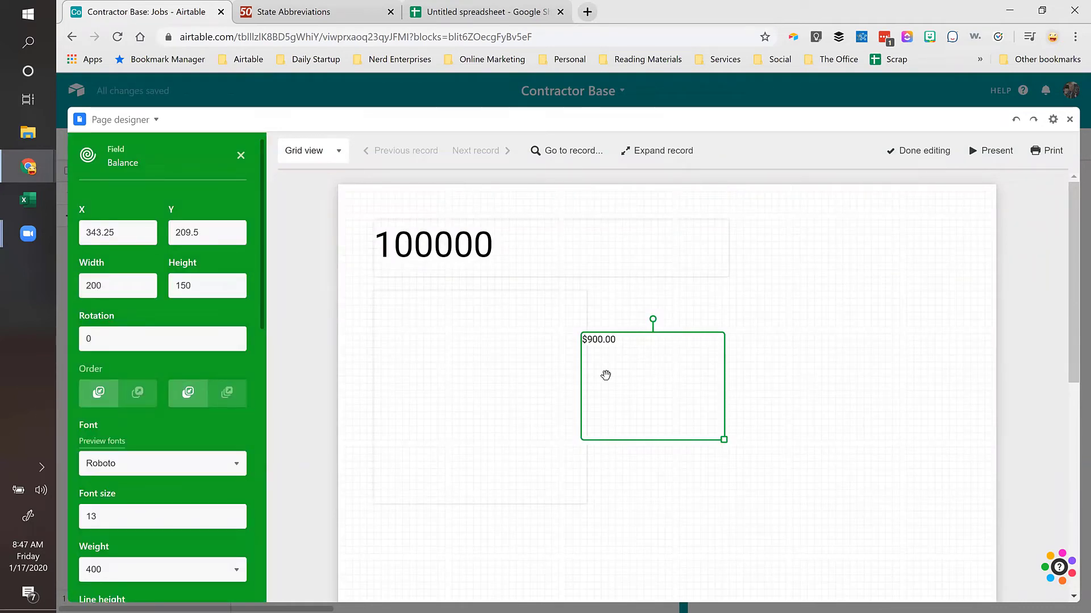
drag(673, 336, 853, 227)
drag(914, 318, 886, 272)
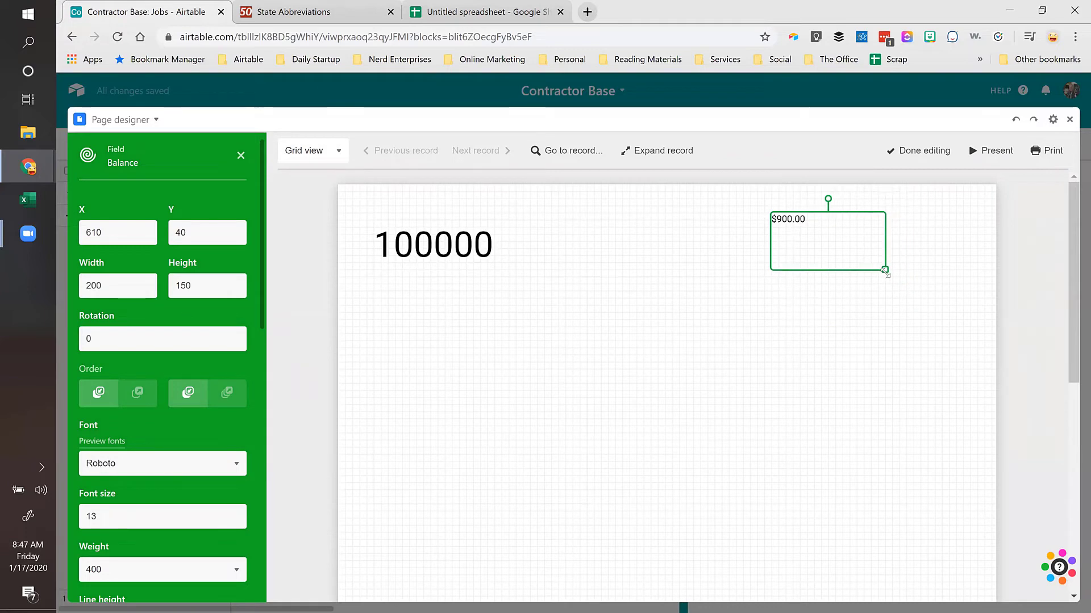
scroll(134, 428, down, 8)
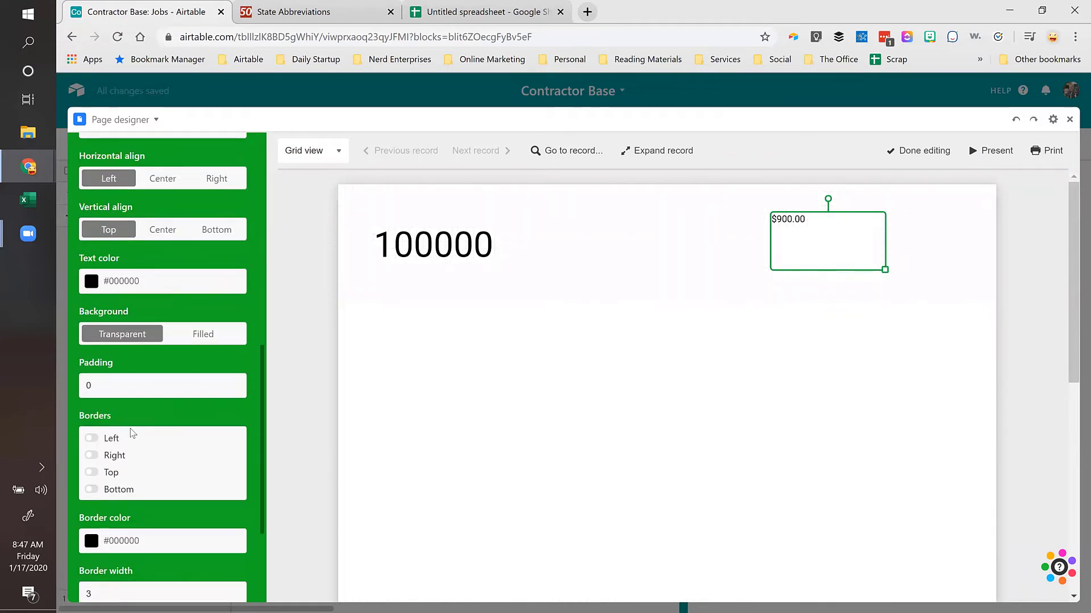
scroll(134, 431, down, 3)
scroll(143, 372, up, 12)
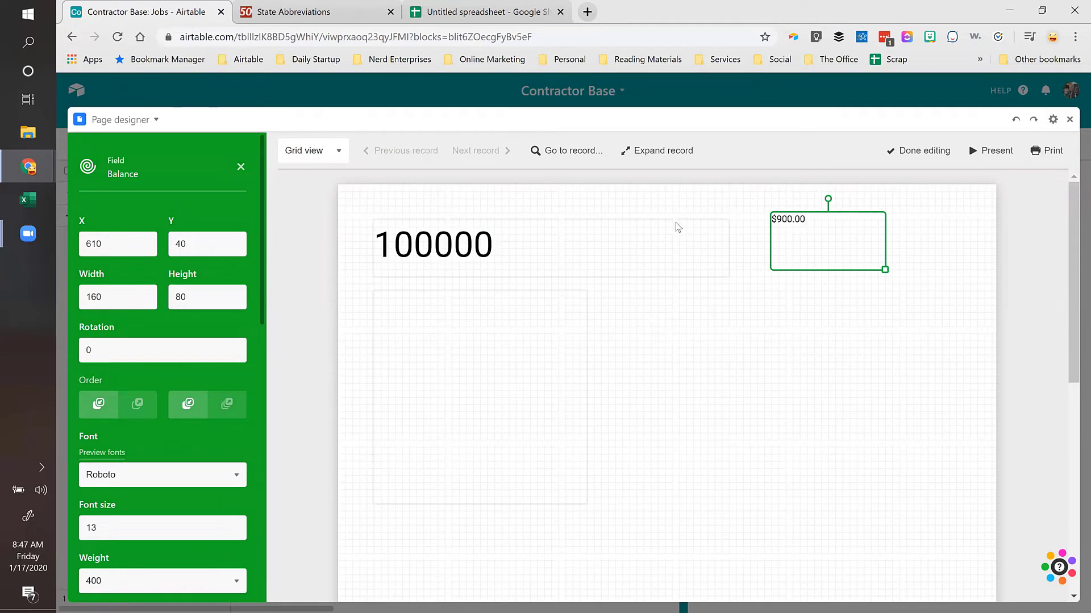
scroll(153, 339, down, 5)
scroll(152, 340, down, 7)
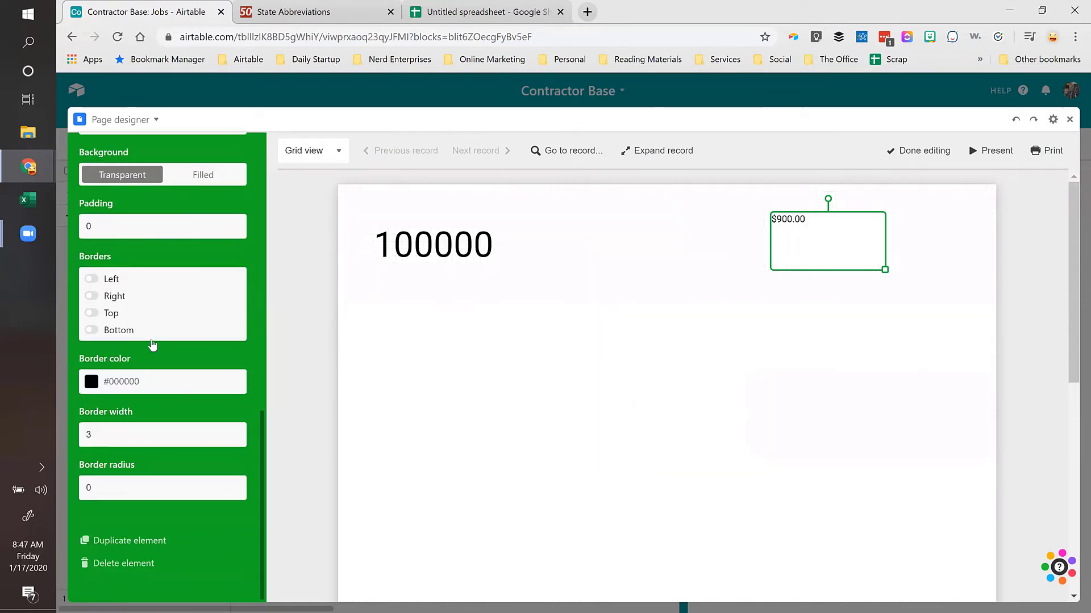
scroll(153, 343, up, 12)
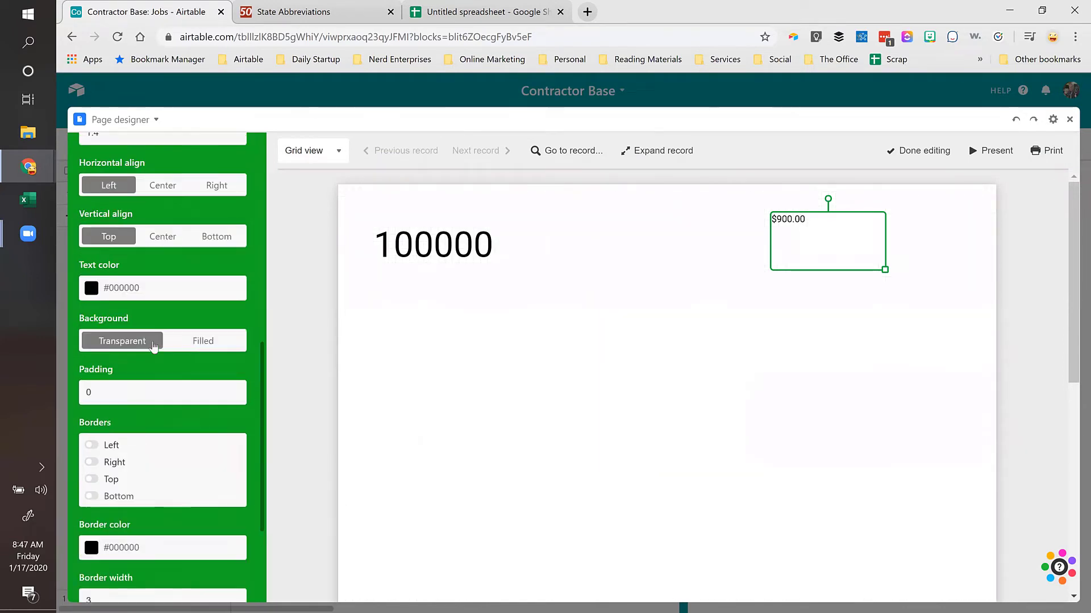
click(240, 166)
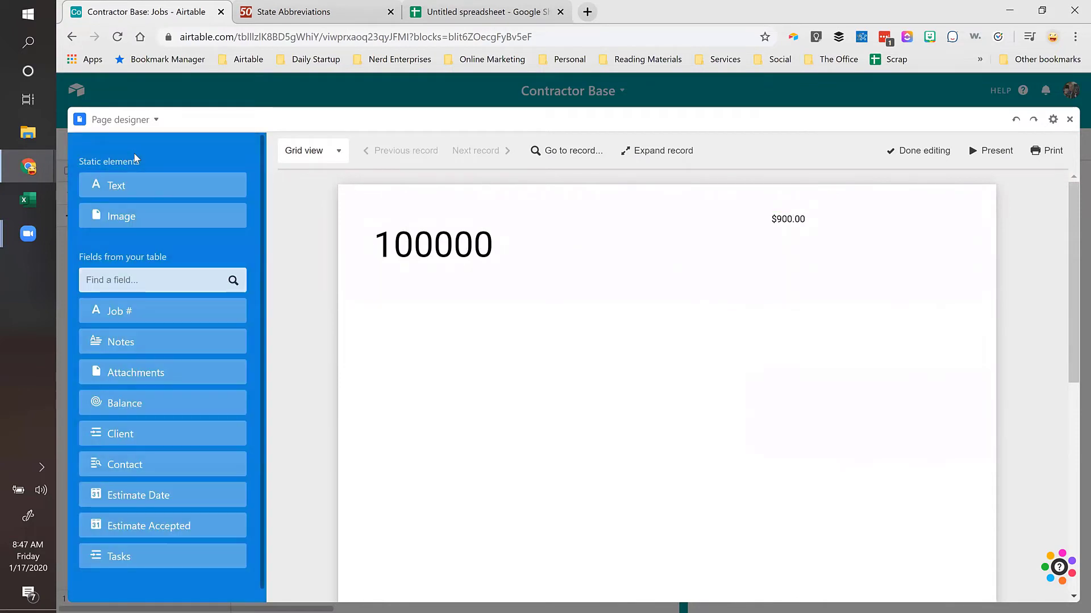
Step: Add a static text element near the page top with the content 'Balance'
click(108, 185)
drag(654, 386, 707, 223)
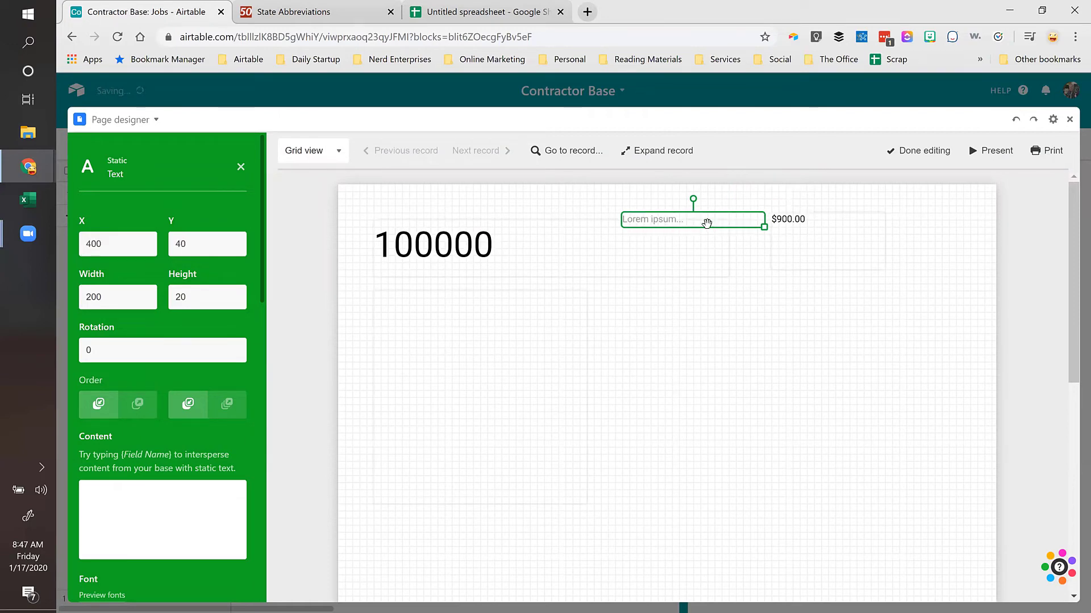
click(157, 493)
text(Balance)
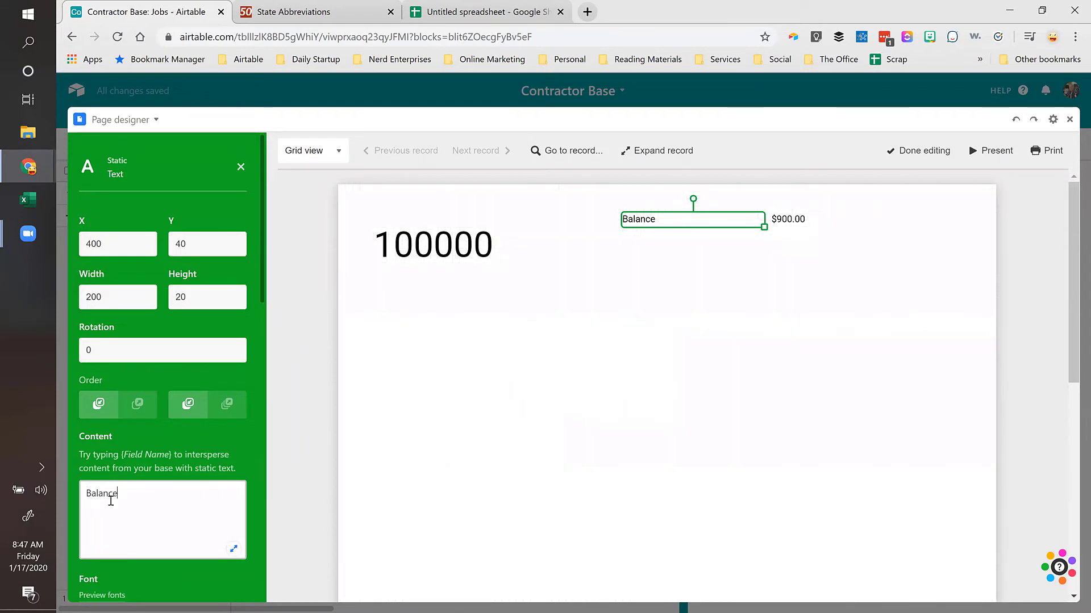
drag(122, 454, 177, 455)
scroll(182, 449, down, 1)
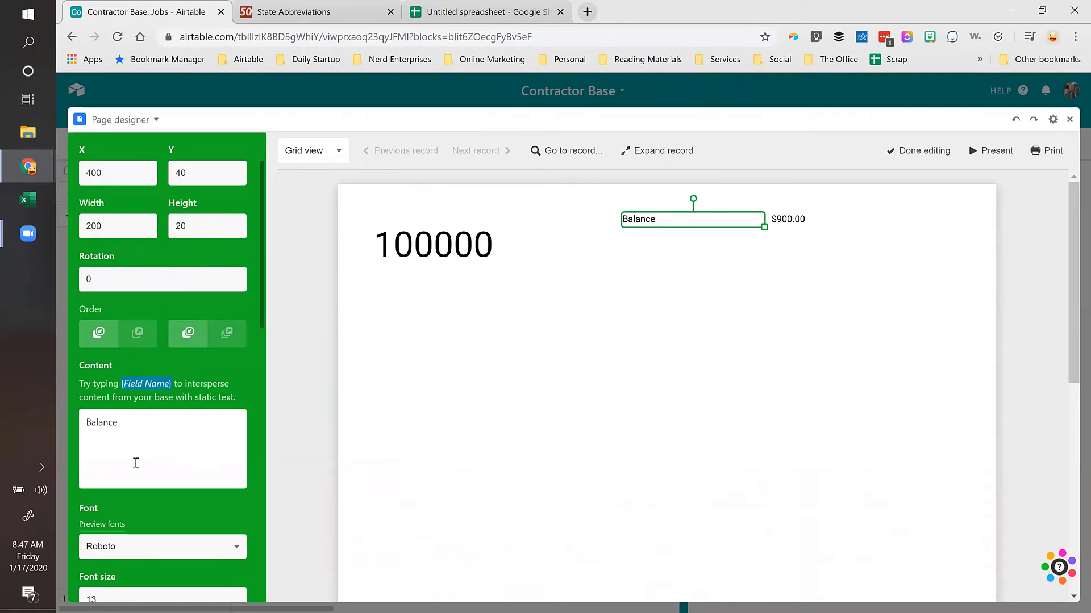
Step: Delete the $900.00 Balance field element and nudge the 'Balance' label toward the top right
click(806, 219)
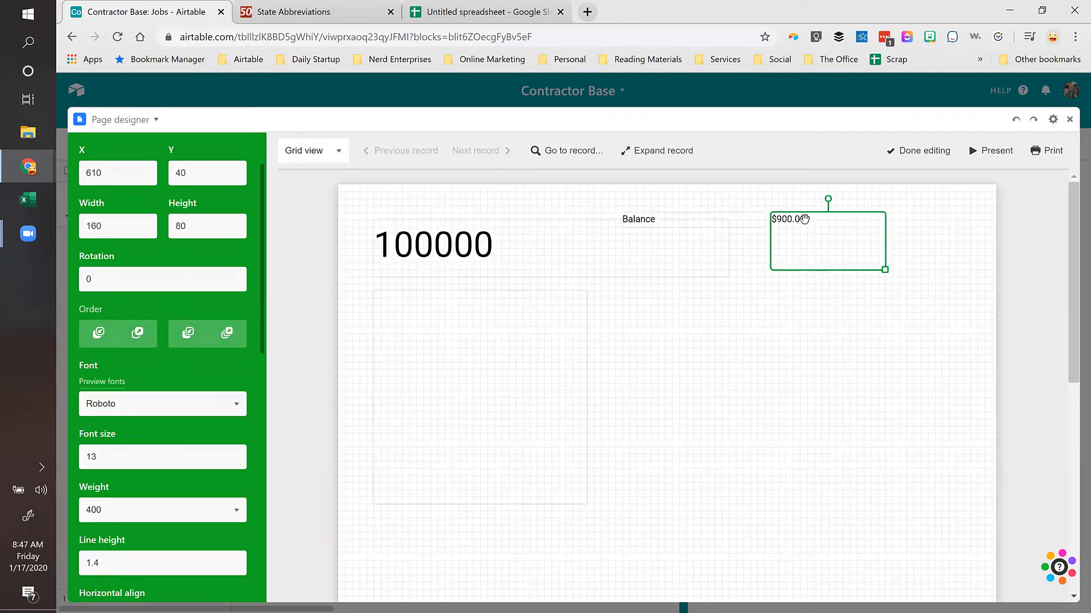
key(Delete)
click(738, 219)
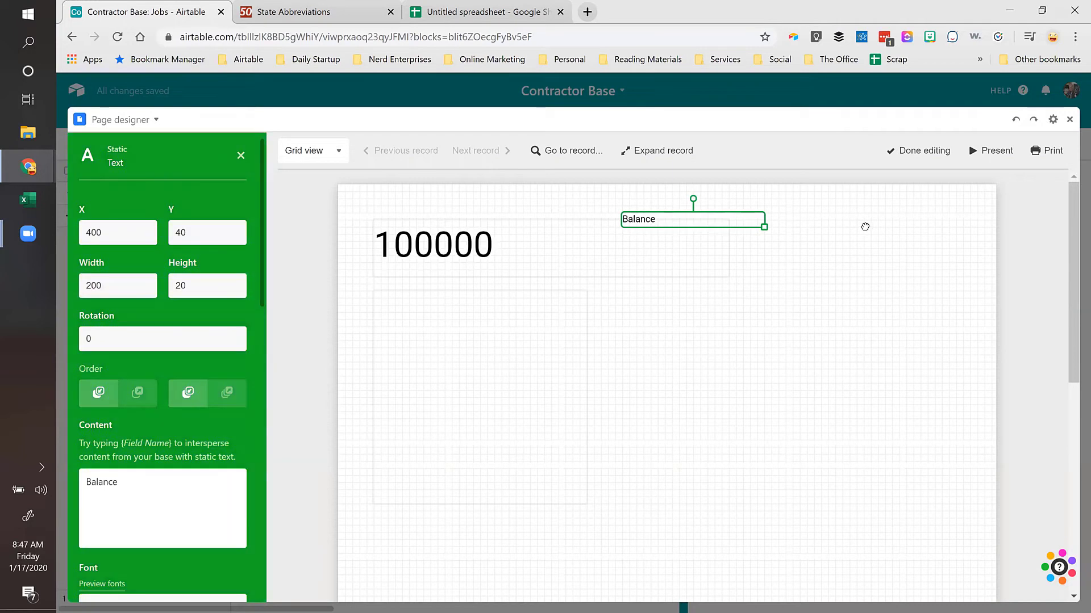
drag(865, 227, 879, 229)
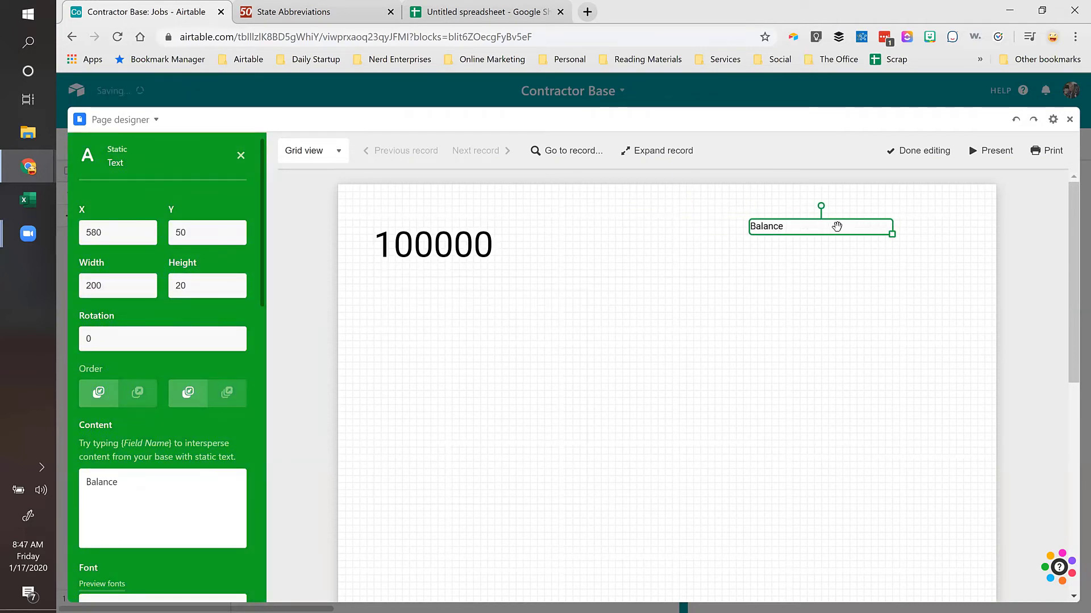
Step: Append {Balance} so the label reads 'Balance $900.00', placed top-right at X 700, Y 40
click(129, 483)
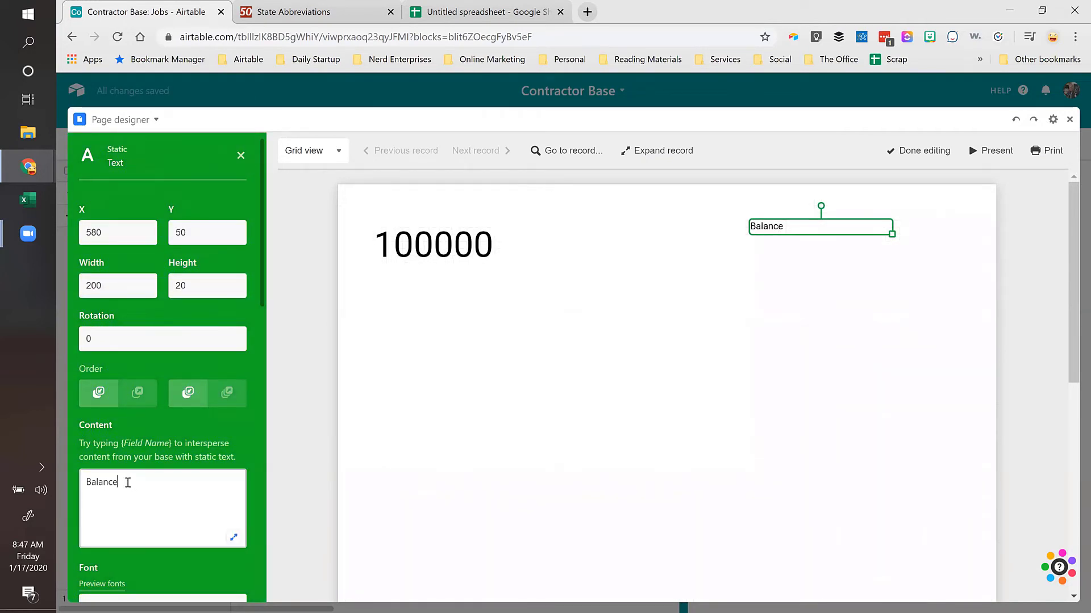
drag(121, 444, 166, 448)
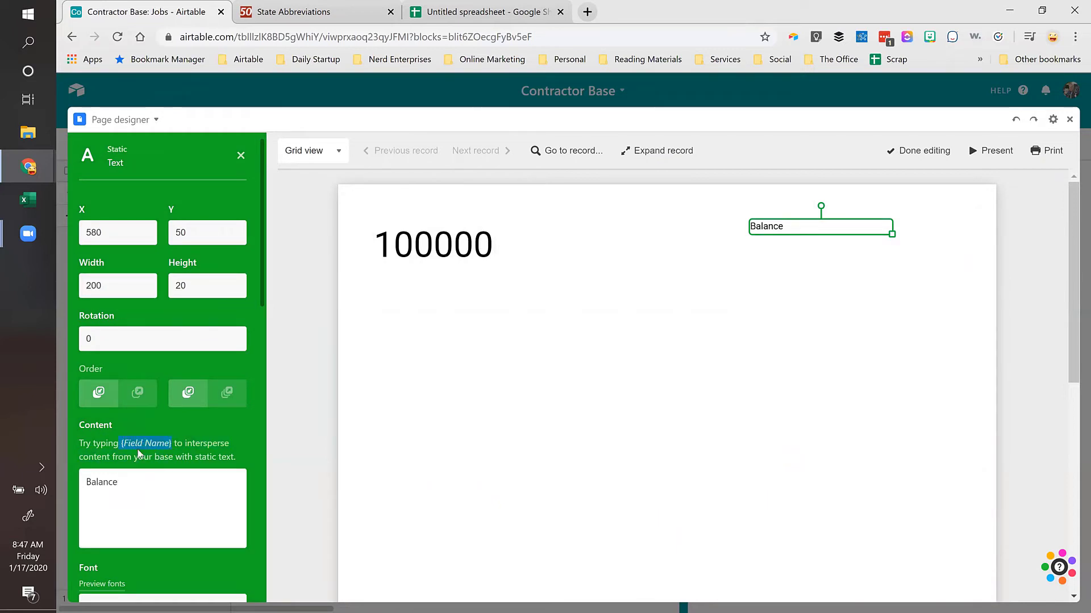
click(135, 484)
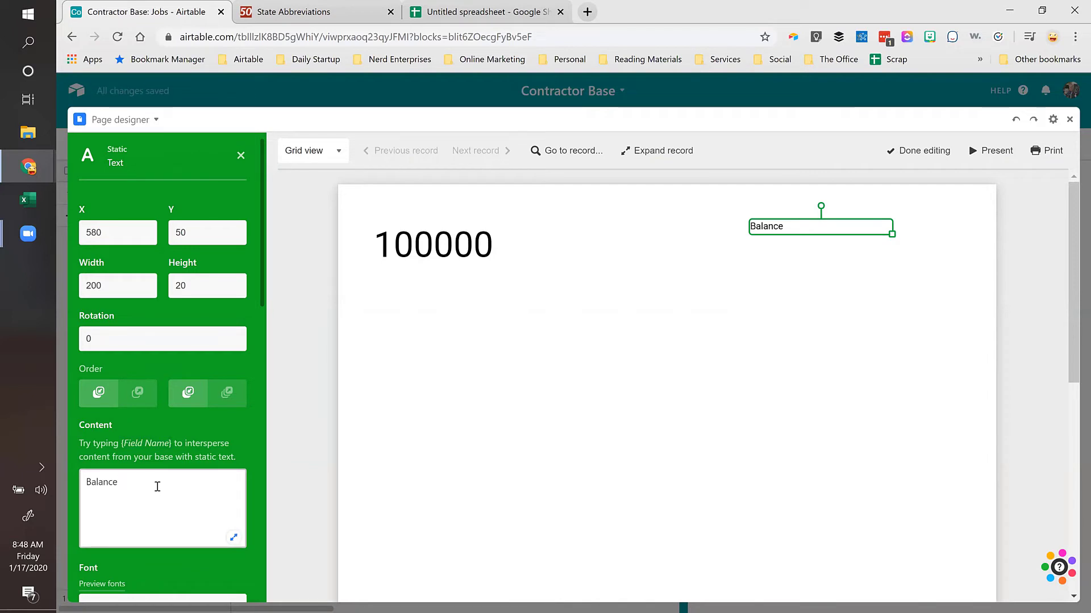
text({Balance})
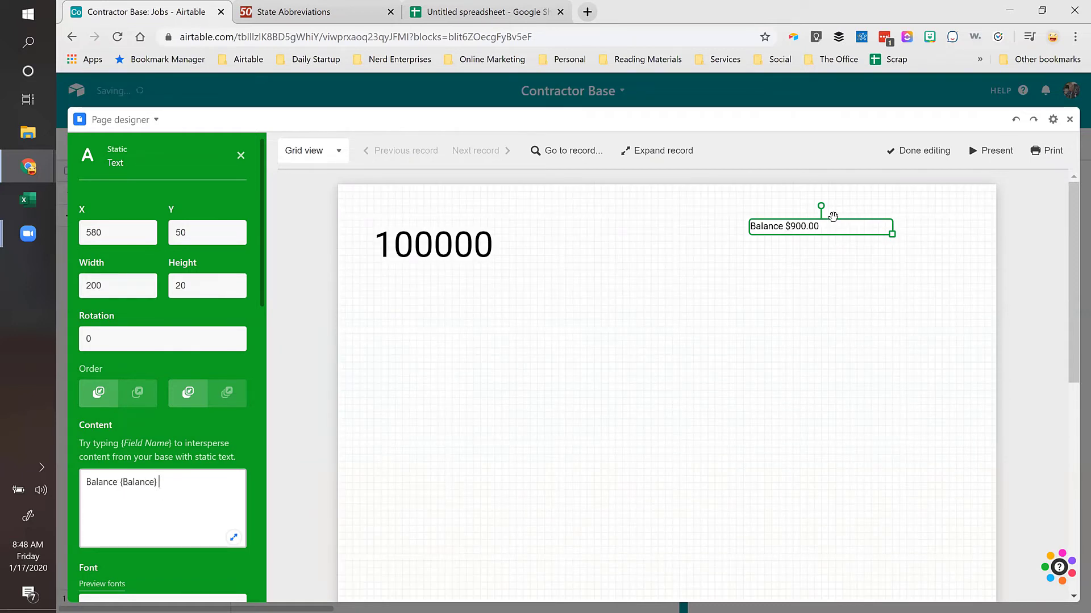
drag(872, 227, 960, 223)
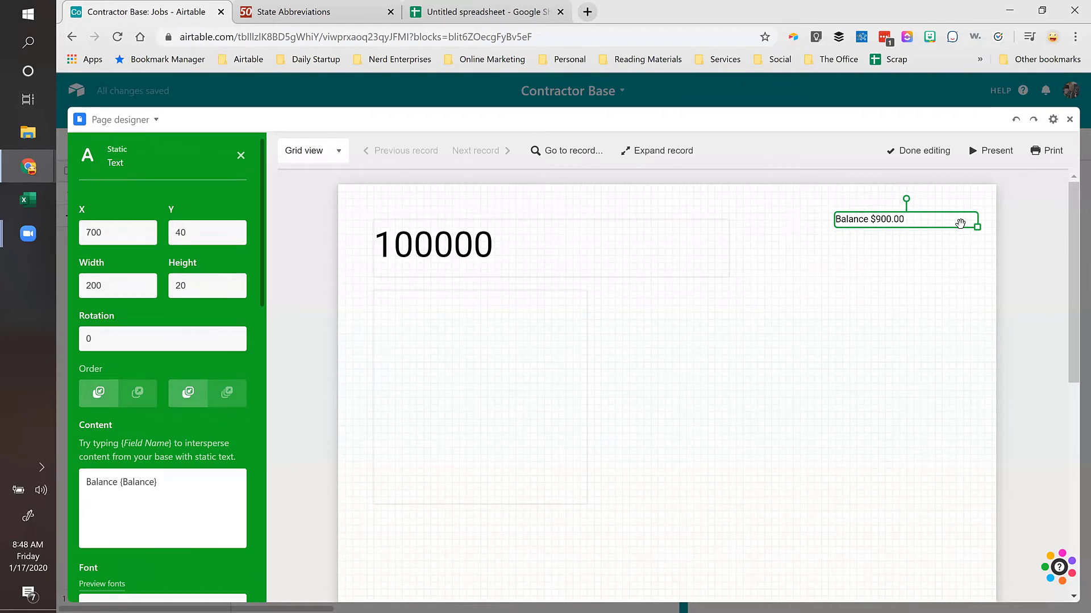
click(439, 246)
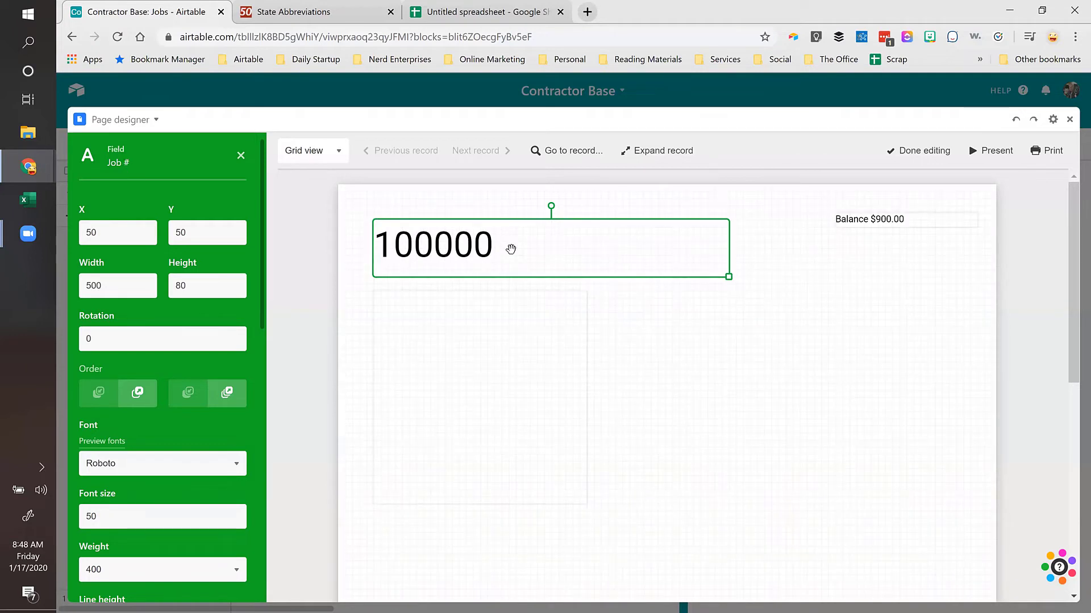
Step: Replace the large 100000 element with a top-left text box reading 'Job #: {Job #}'
key(Delete)
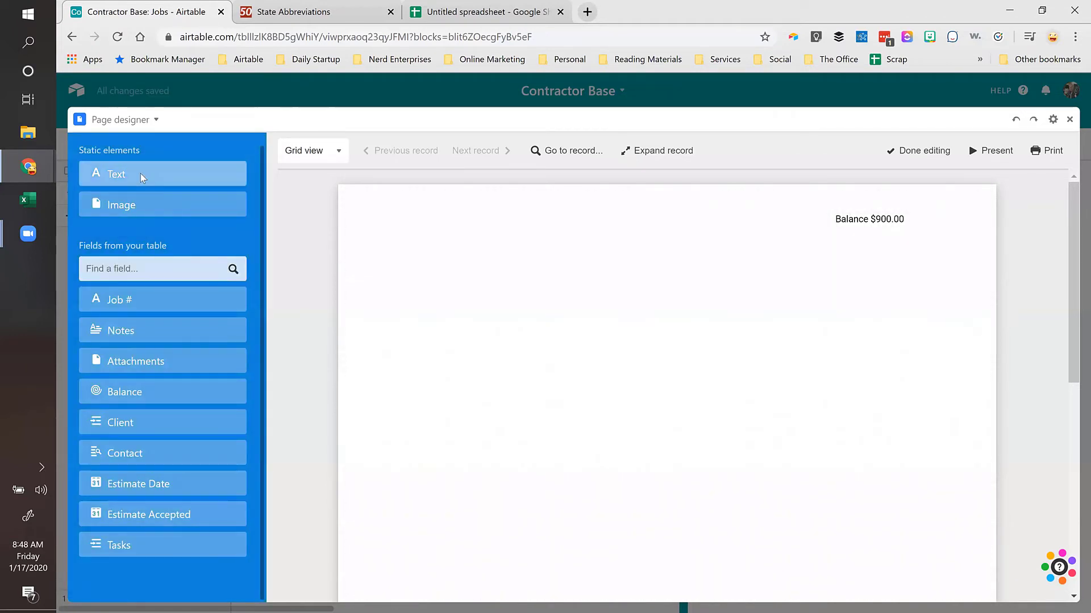
drag(141, 174, 430, 219)
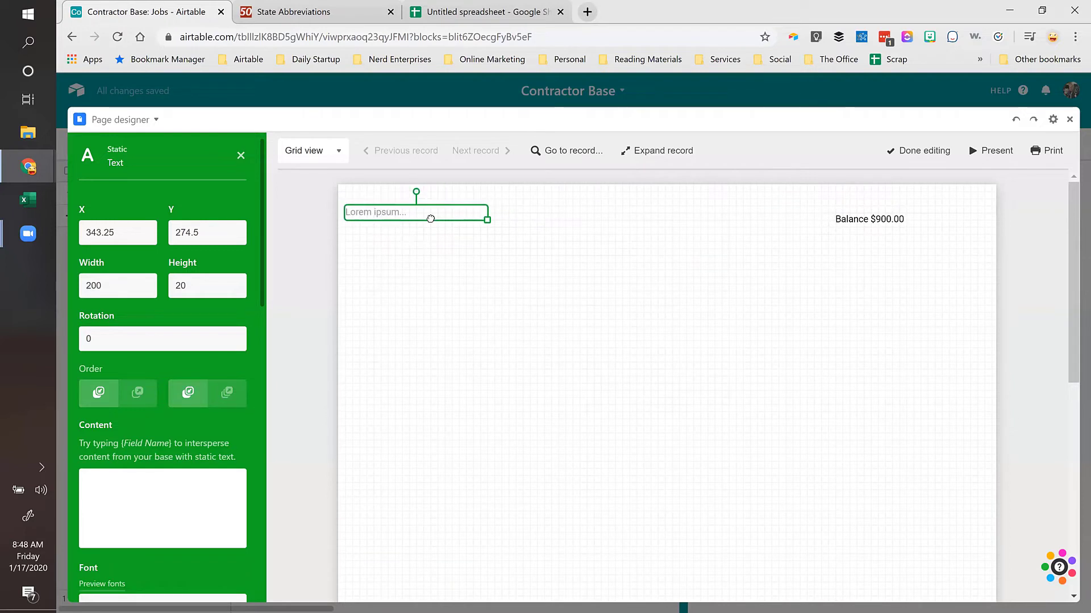
click(161, 485)
text(Job)
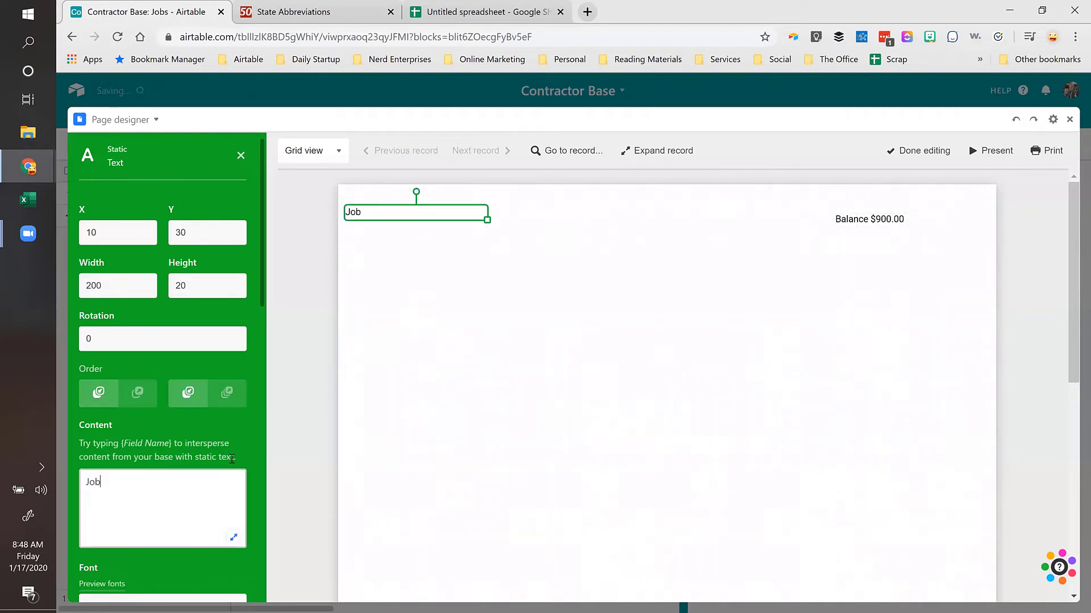
text( #: {job 3})
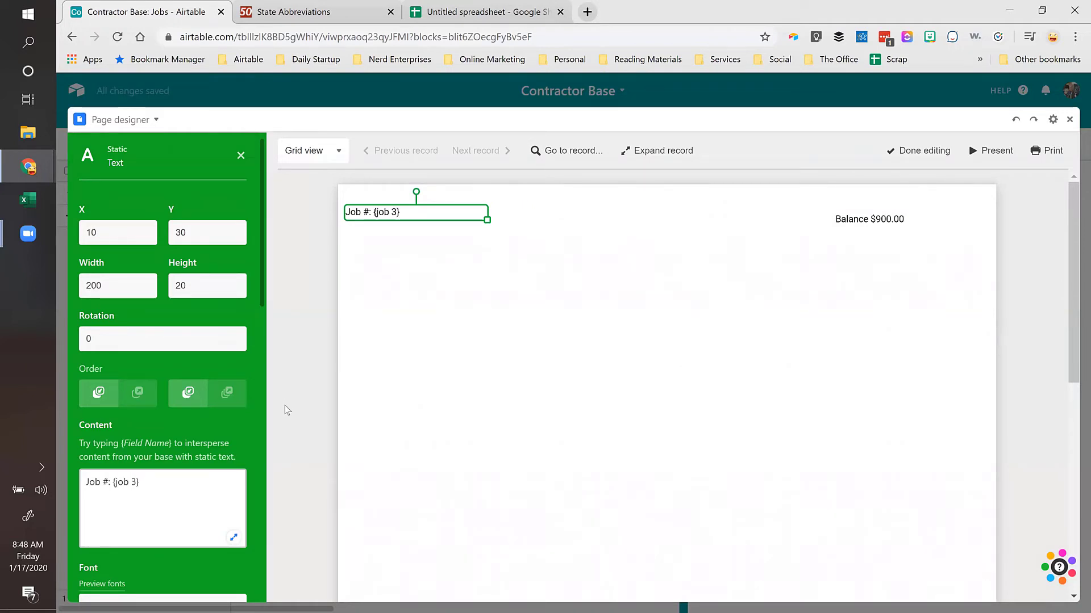
key(BackSpace)
key(BackSpace)
text(#})
key(Left)
key(shift+Left)
text(J)
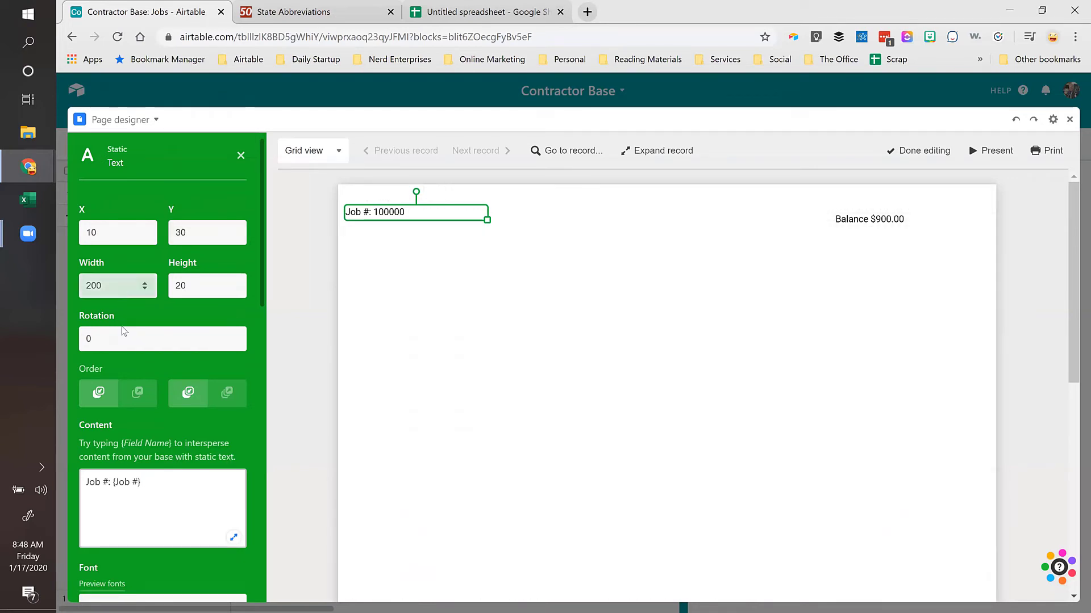
Step: Set the Job # text to font size 22 and enlarge the box slightly
scroll(143, 380, down, 3)
scroll(146, 386, down, 4)
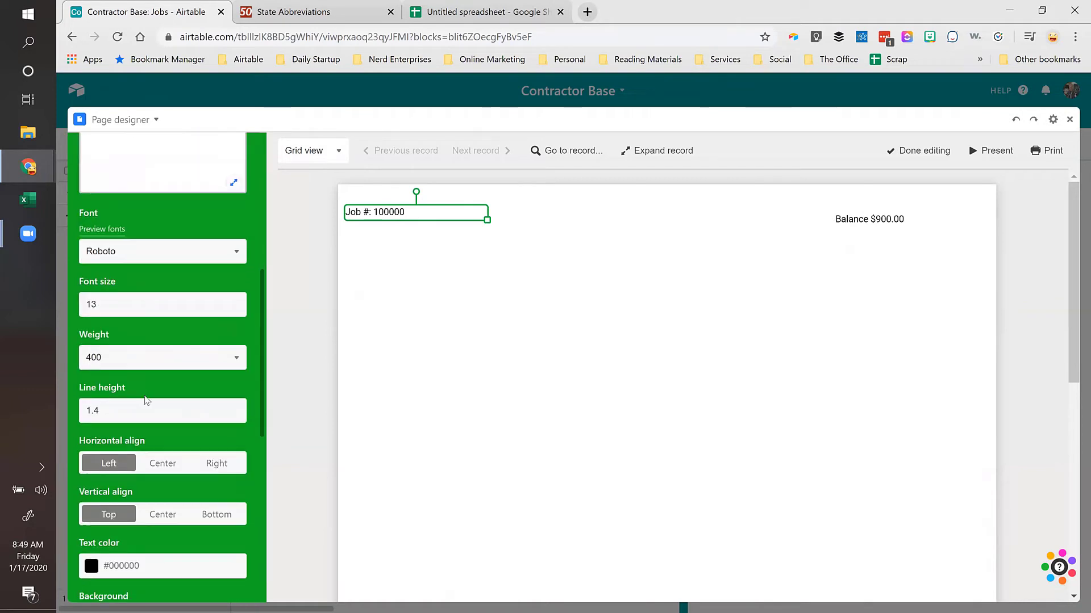
click(178, 297)
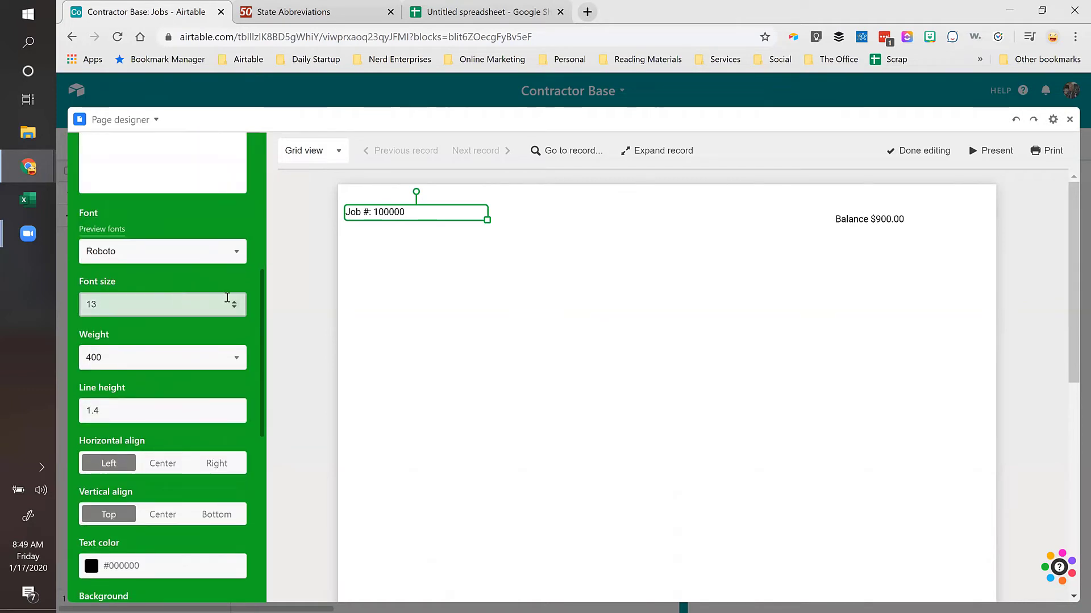
click(235, 302)
click(234, 302)
double_click(235, 302)
click(235, 303)
click(235, 302)
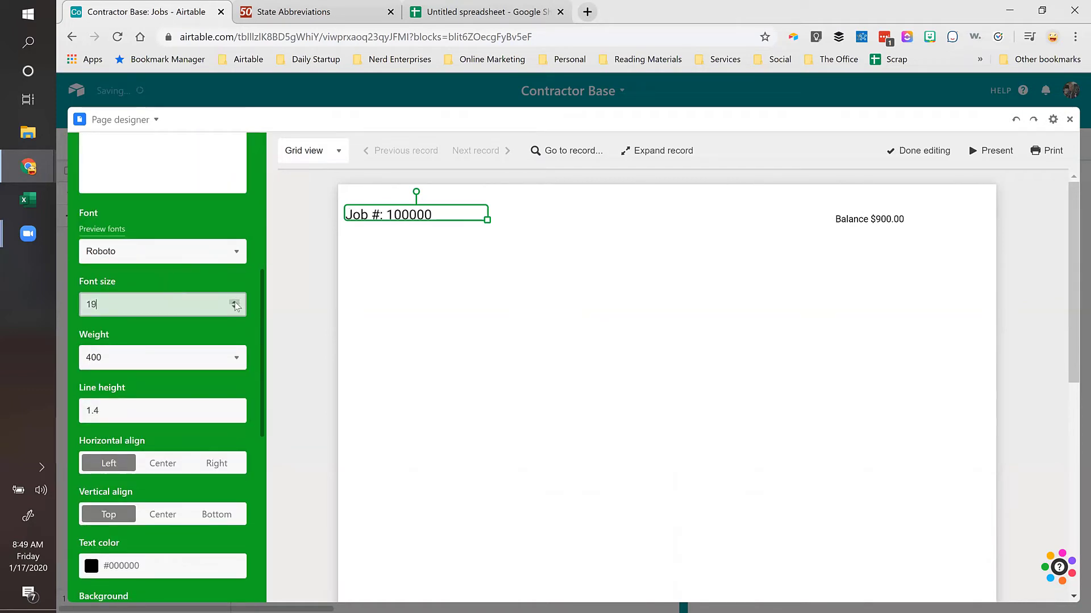
click(234, 302)
click(235, 302)
click(234, 302)
mouse_move(490, 223)
mouse_down()
mouse_move(501, 244)
mouse_move(499, 214)
mouse_up()
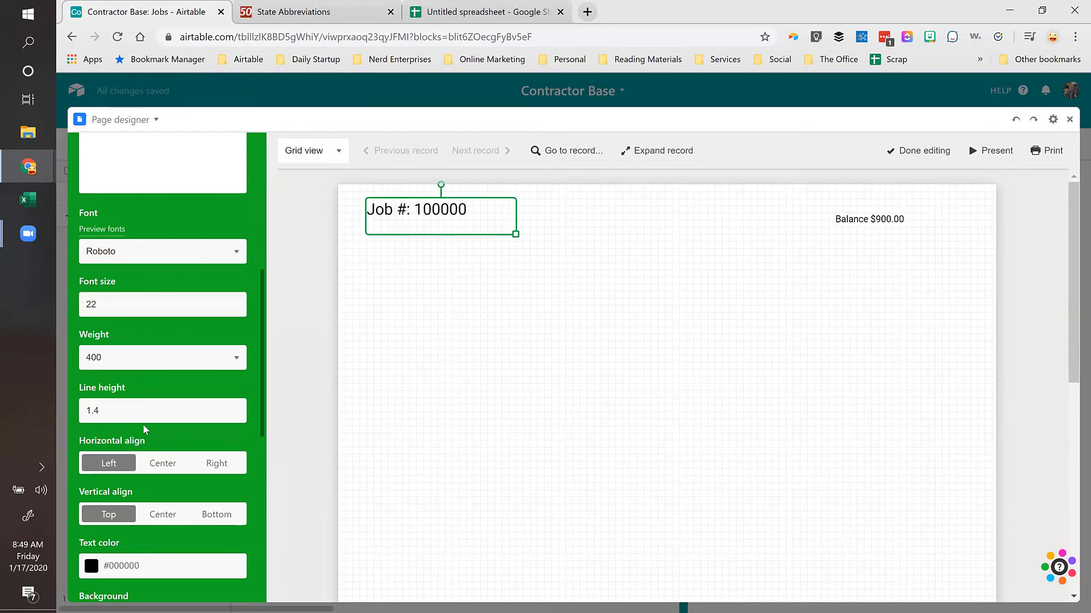
Step: Give the Job # box left, right, top and bottom borders
scroll(127, 465, down, 4)
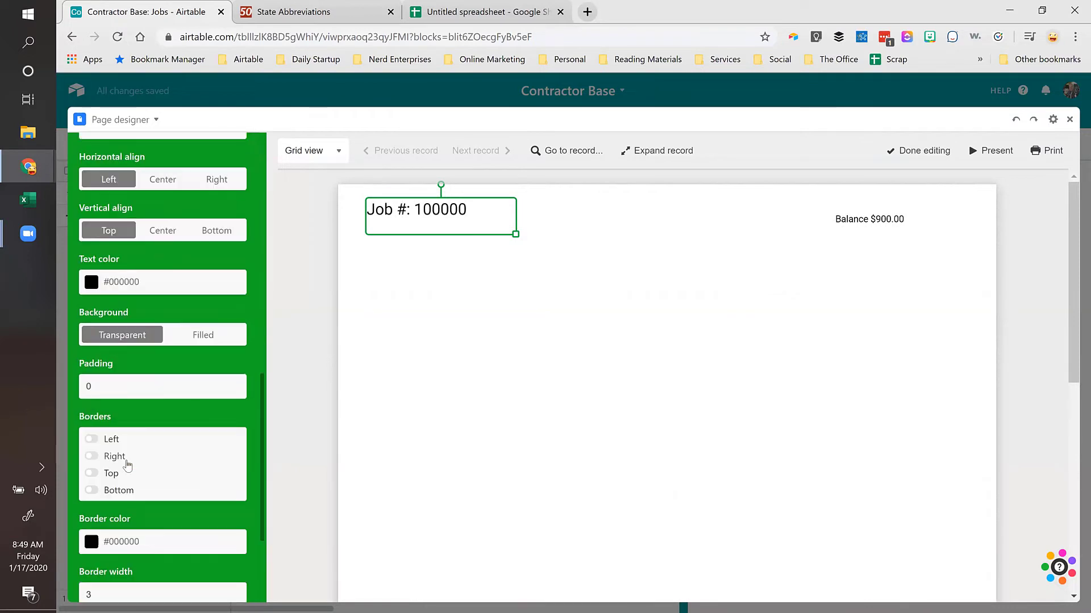
scroll(127, 465, down, 1)
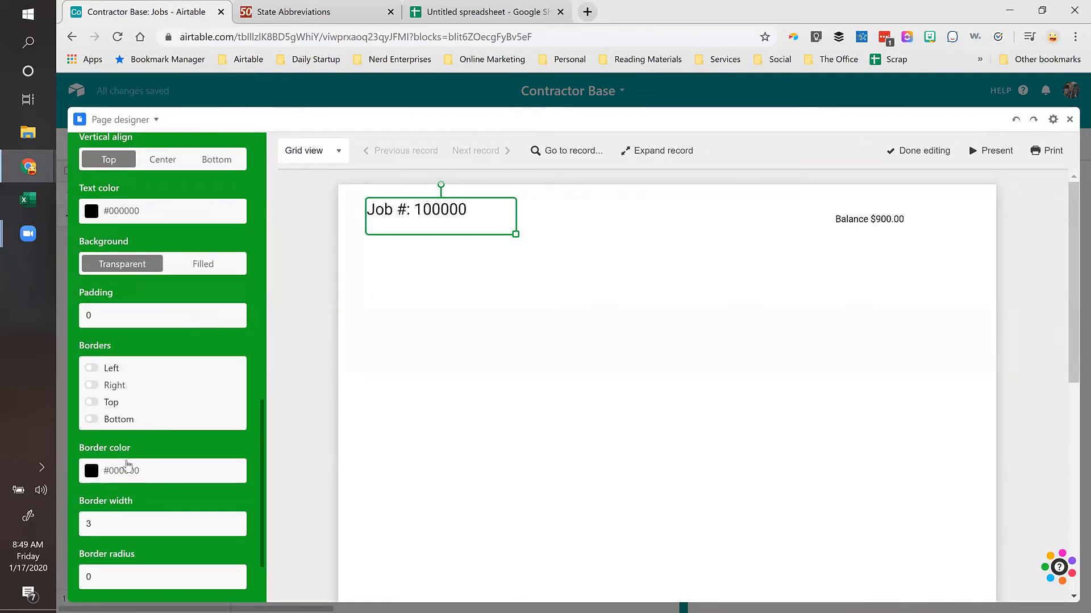
click(92, 368)
click(91, 385)
click(92, 403)
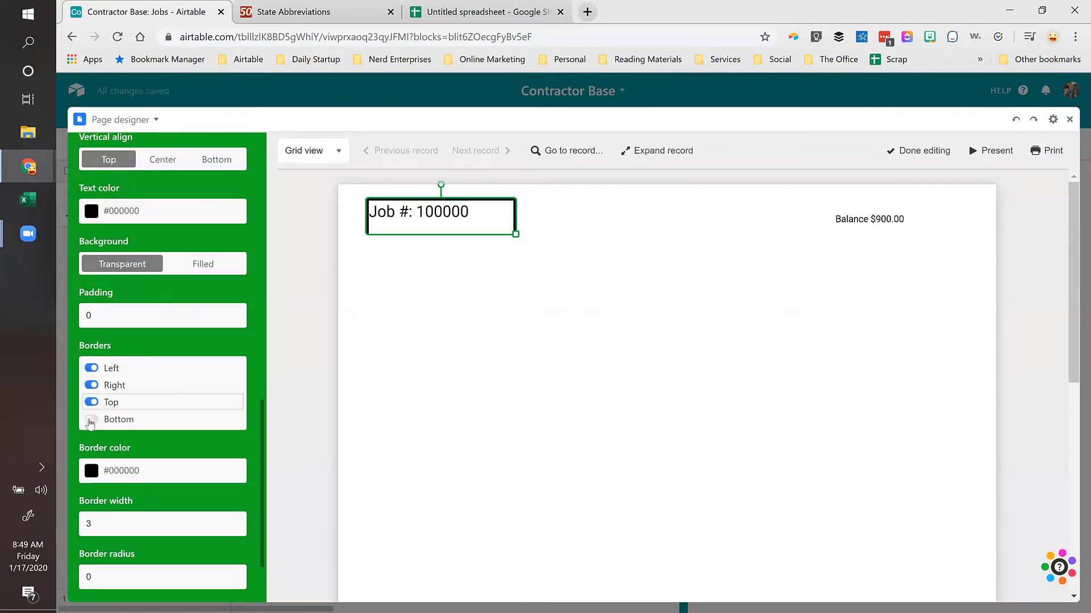
click(91, 419)
Step: Set the Job # box padding to 11 and border radius to 14
click(96, 321)
click(234, 313)
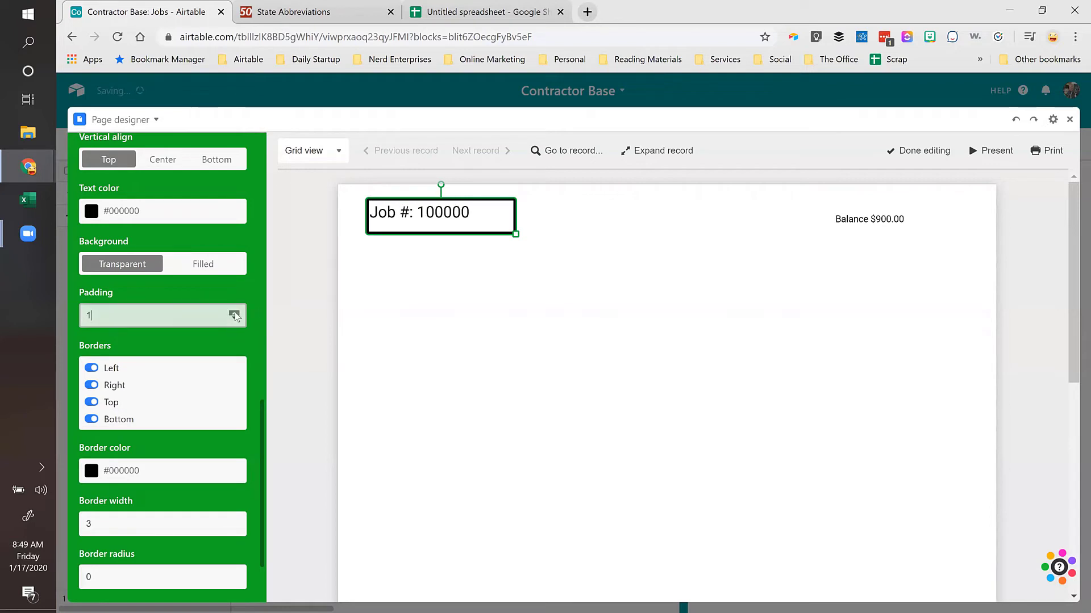
click(235, 313)
click(234, 313)
click(235, 313)
click(234, 313)
click(235, 313)
click(235, 313)
click(235, 313)
click(234, 313)
click(234, 313)
click(234, 313)
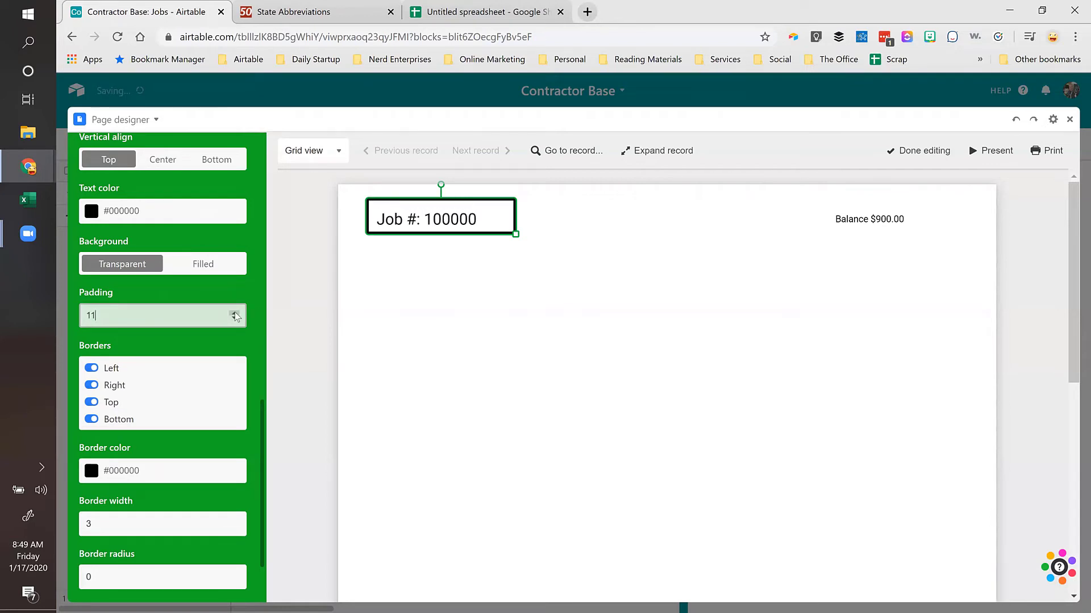
scroll(174, 381, down, 3)
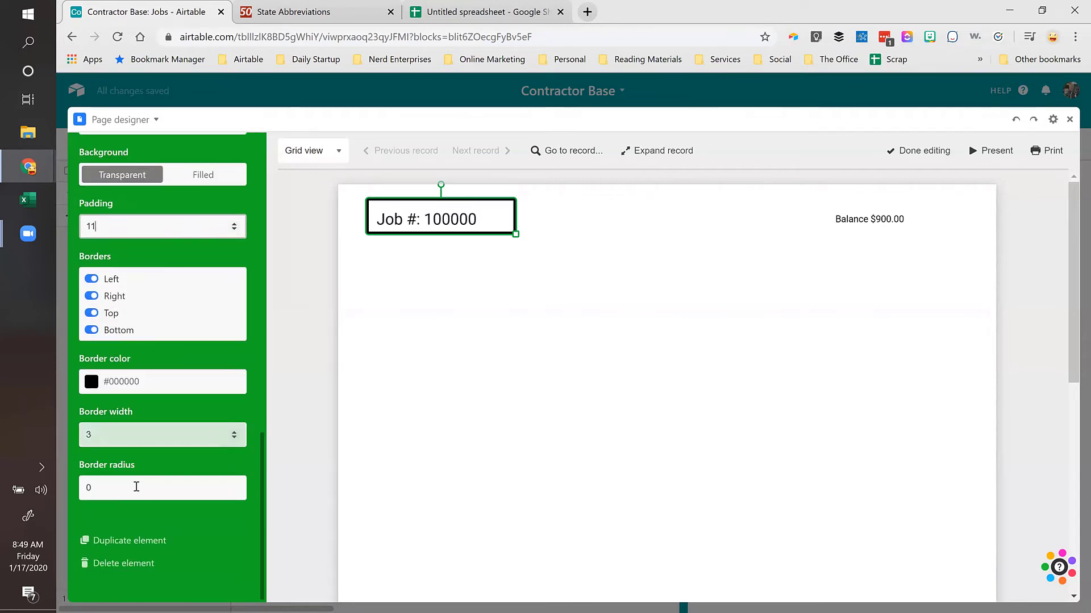
click(215, 481)
click(235, 485)
click(234, 485)
click(235, 485)
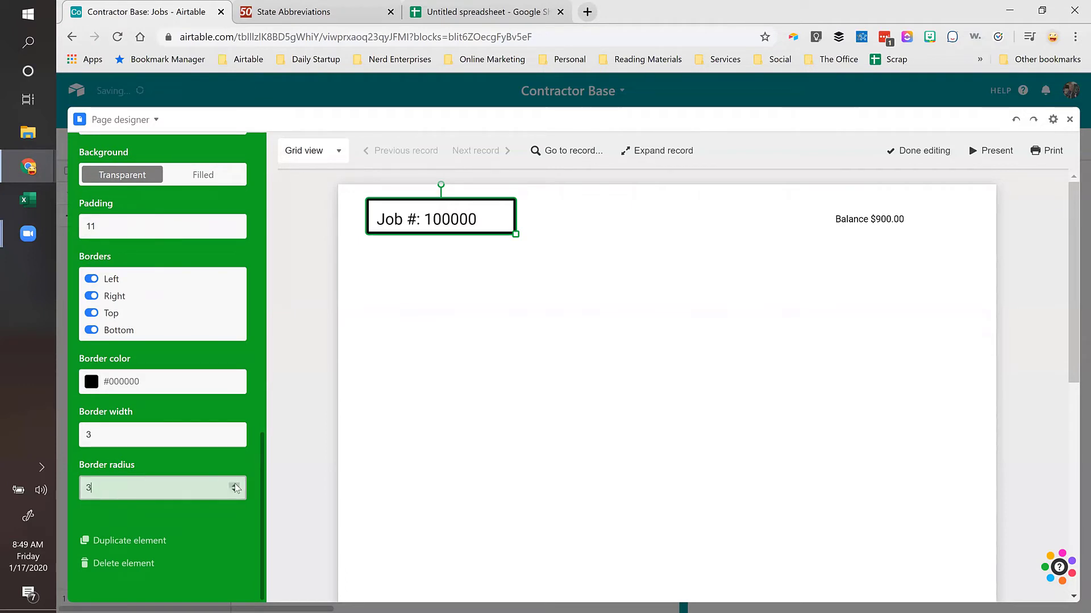
click(235, 484)
click(234, 484)
click(234, 485)
click(235, 485)
click(234, 484)
click(235, 485)
click(234, 485)
click(699, 251)
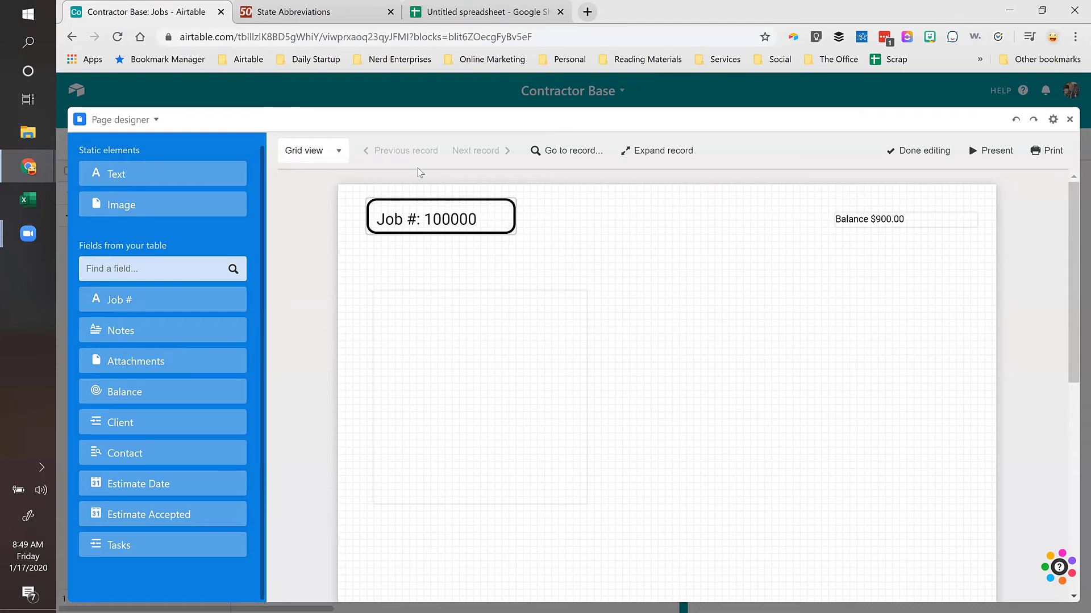
Step: Add the Tasks table, then review the job's linked Tasks in a duplicated Jobs grid tab
click(129, 544)
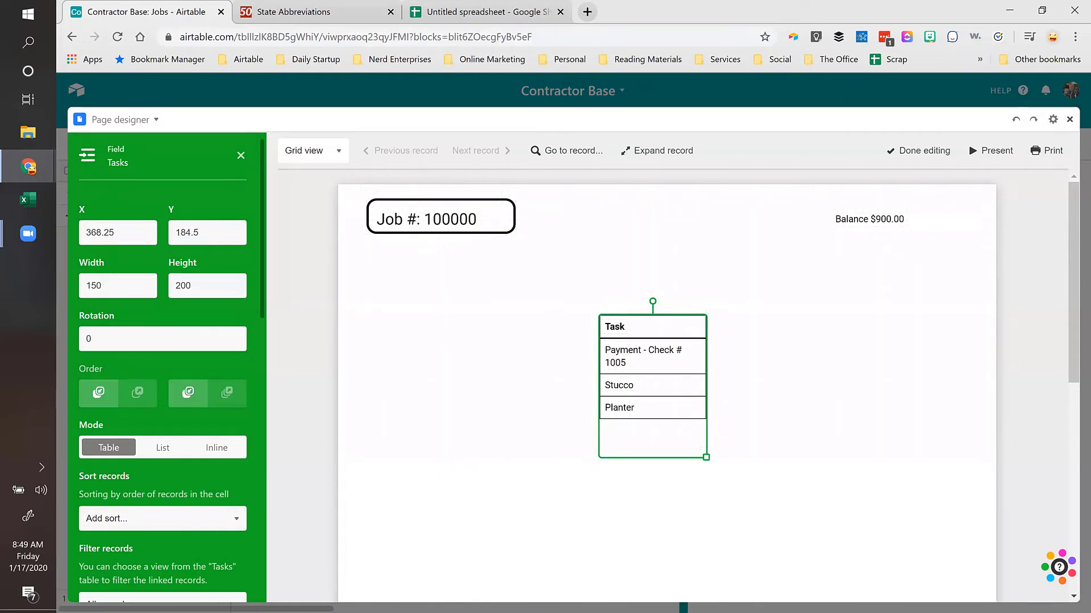
right_click(123, 10)
click(149, 62)
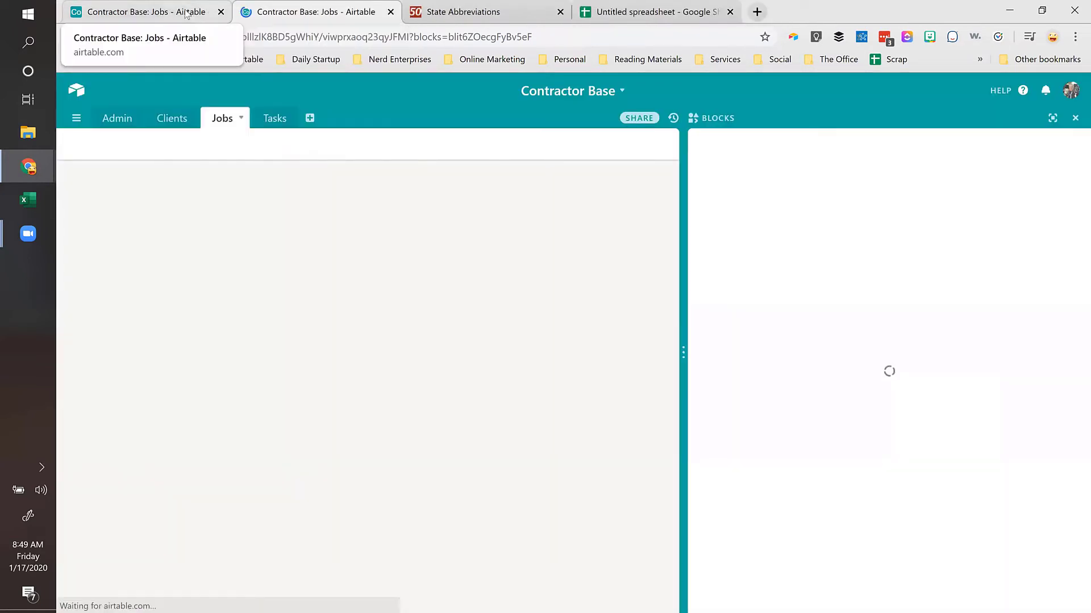
click(205, 11)
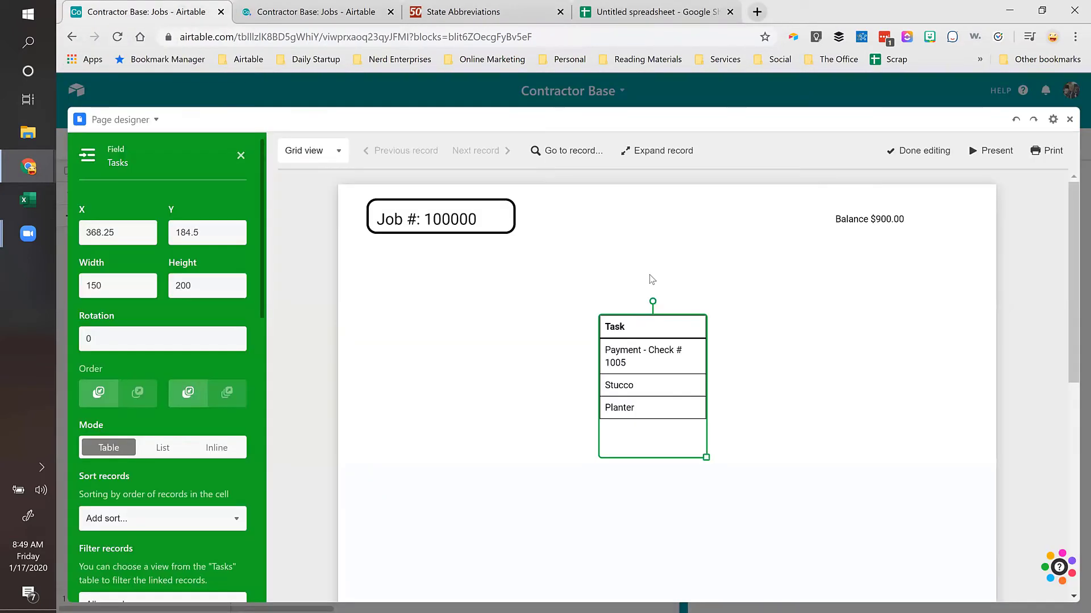
click(250, 10)
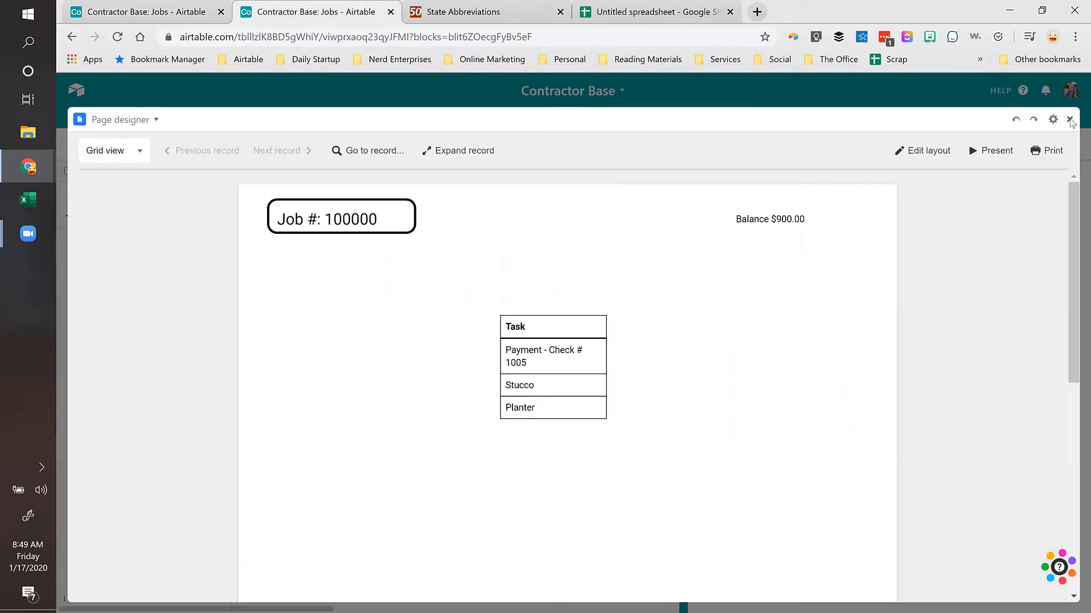
click(1070, 120)
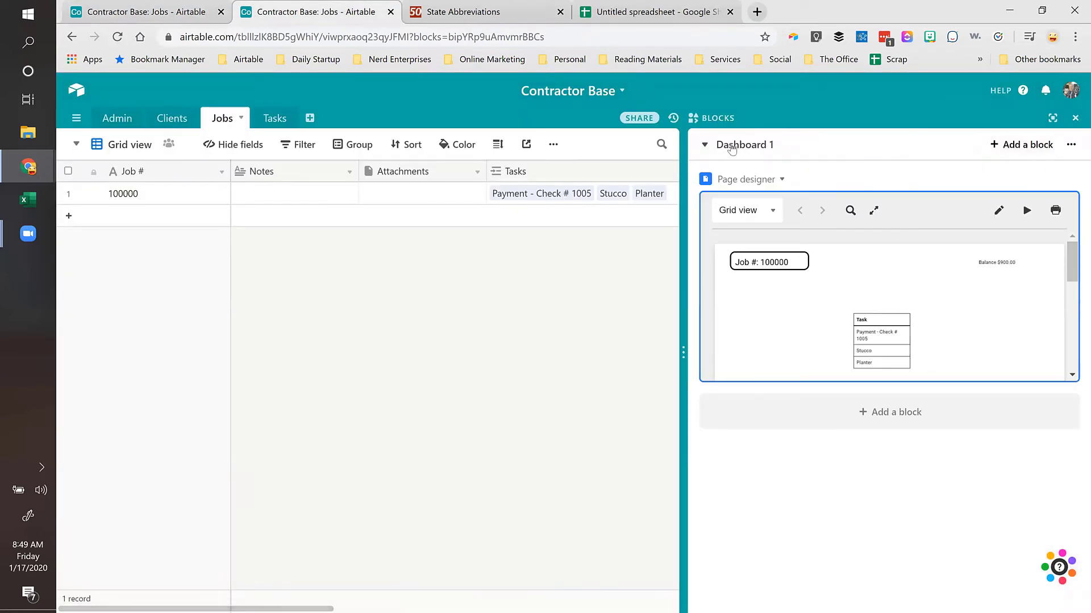
click(1075, 118)
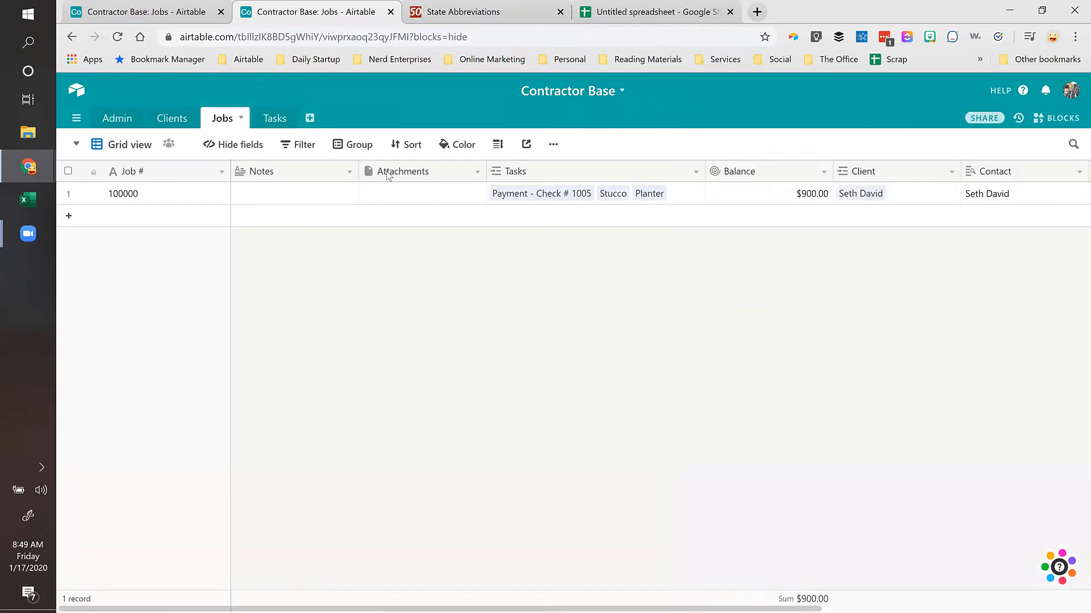
click(402, 200)
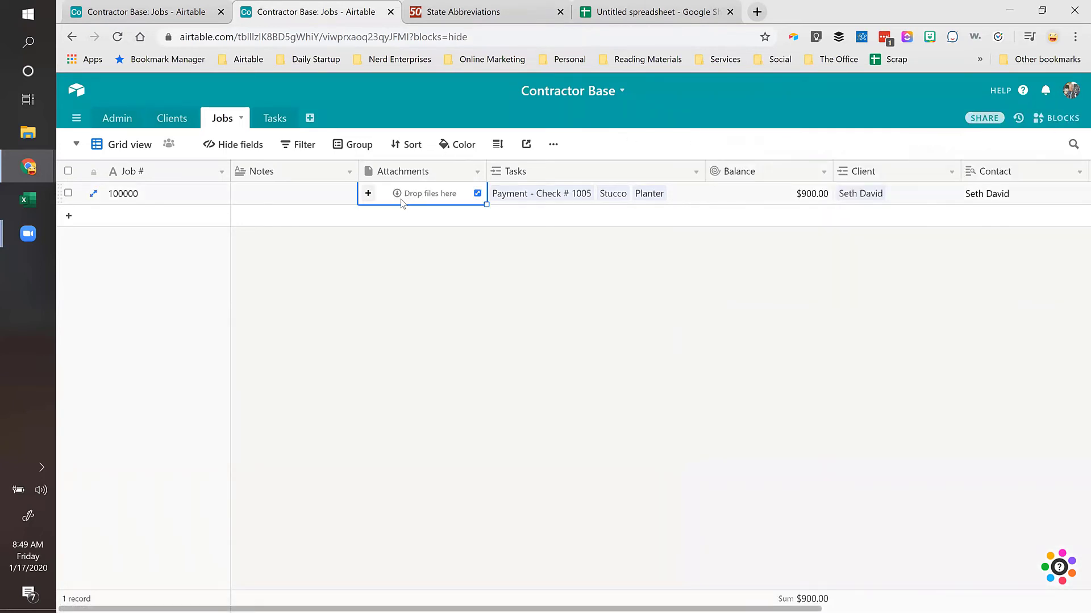
click(674, 194)
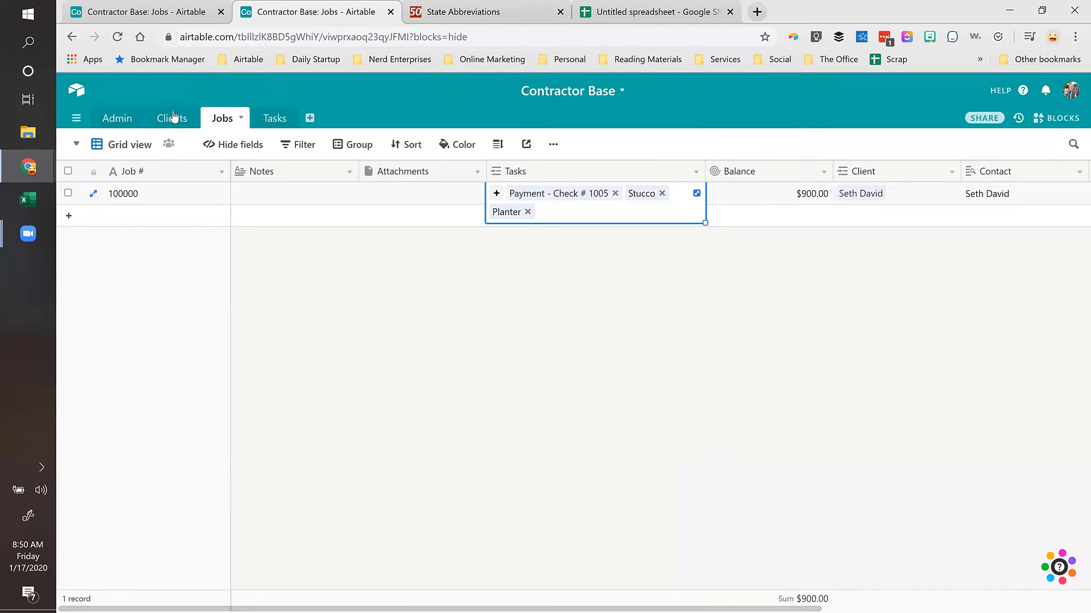
Step: Remove the Tasks table and place the Tasks field on the page again as a table
click(168, 12)
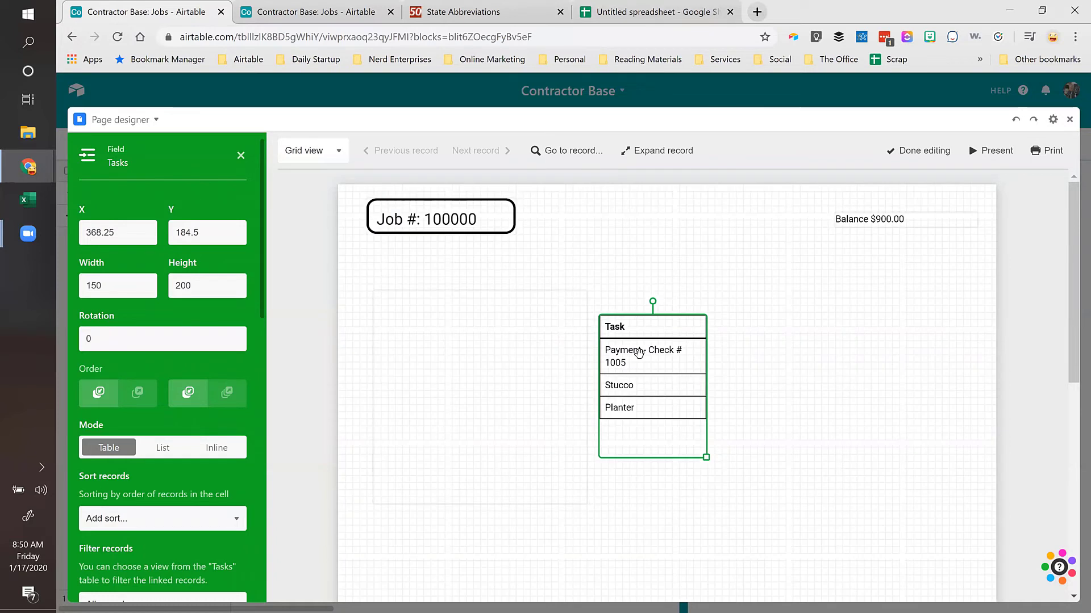
key(Delete)
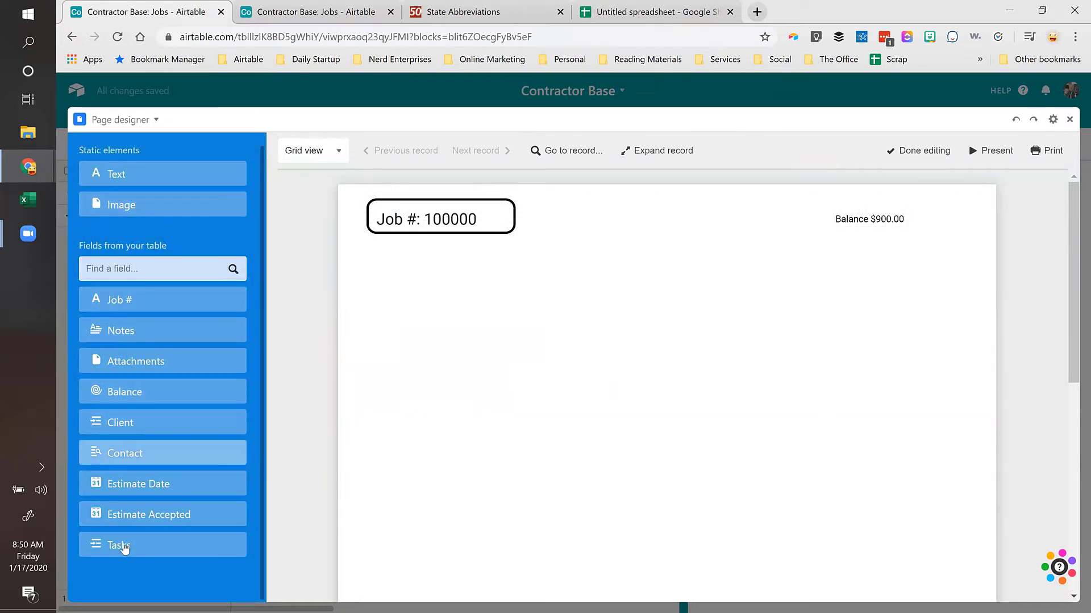
click(309, 11)
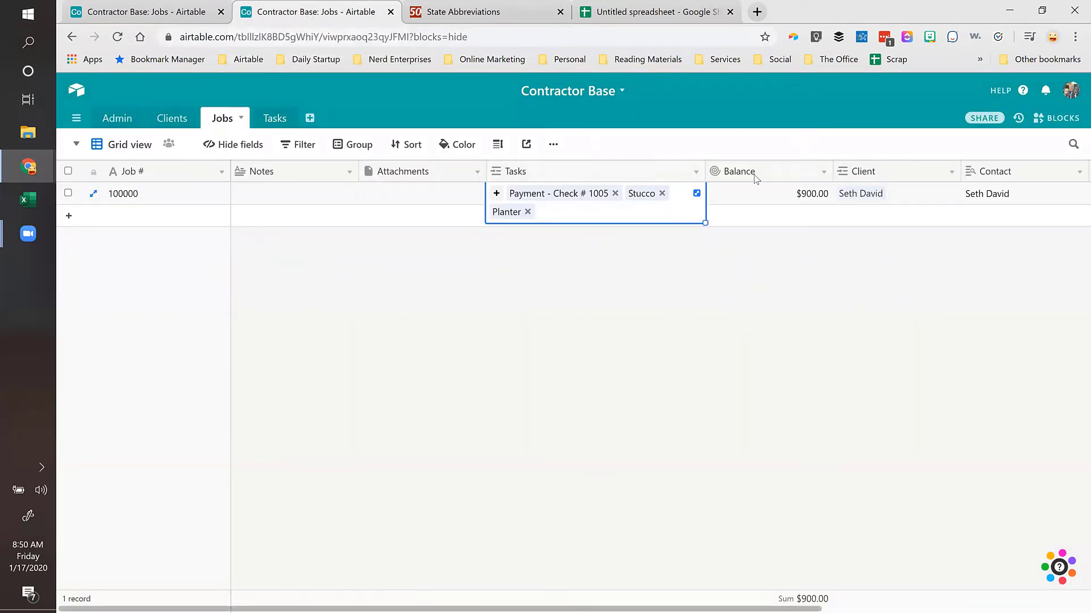
click(145, 11)
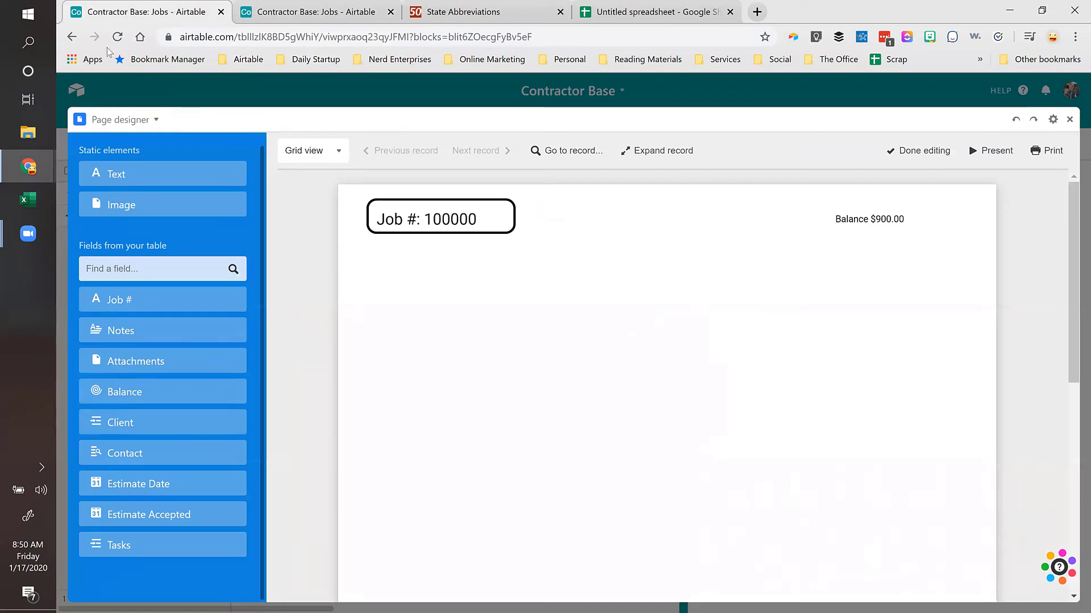
click(115, 546)
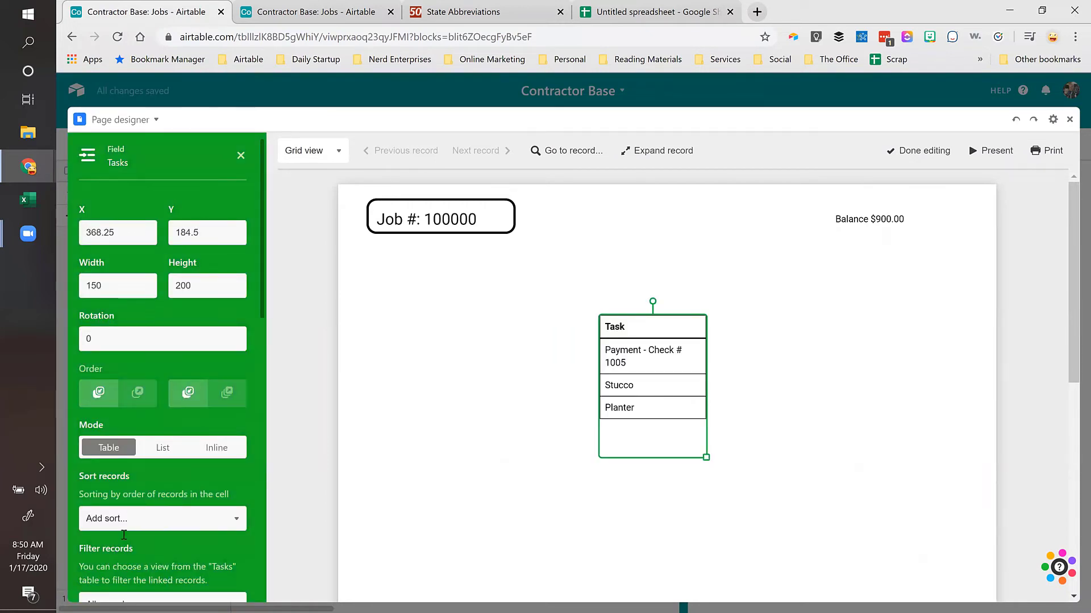
Step: Enlarge the Tasks table and move it left beneath the Job # box
scroll(137, 457, down, 5)
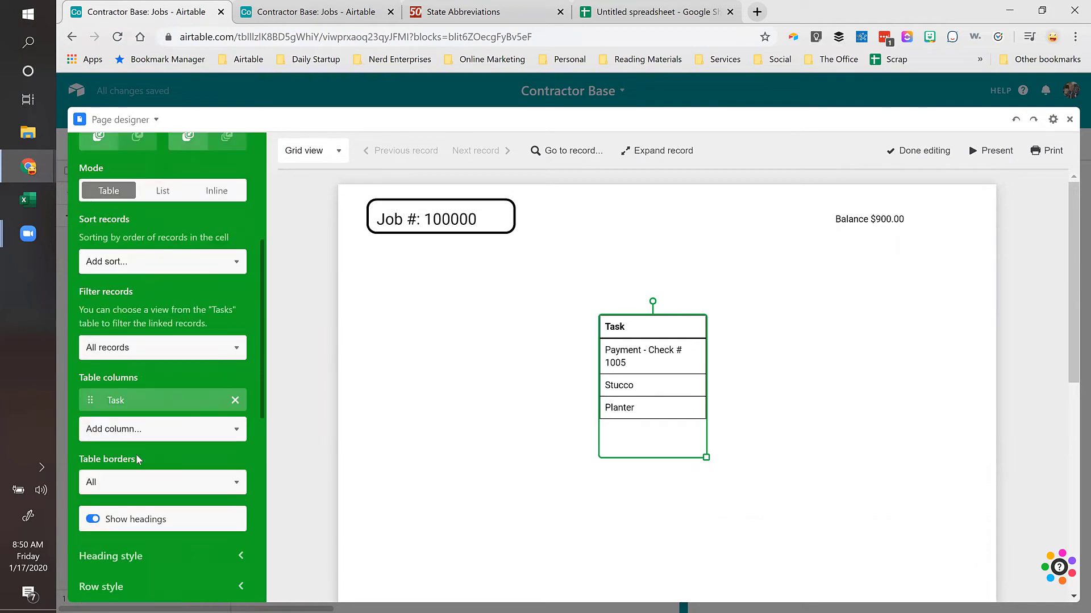
scroll(136, 455, down, 2)
scroll(137, 454, up, 2)
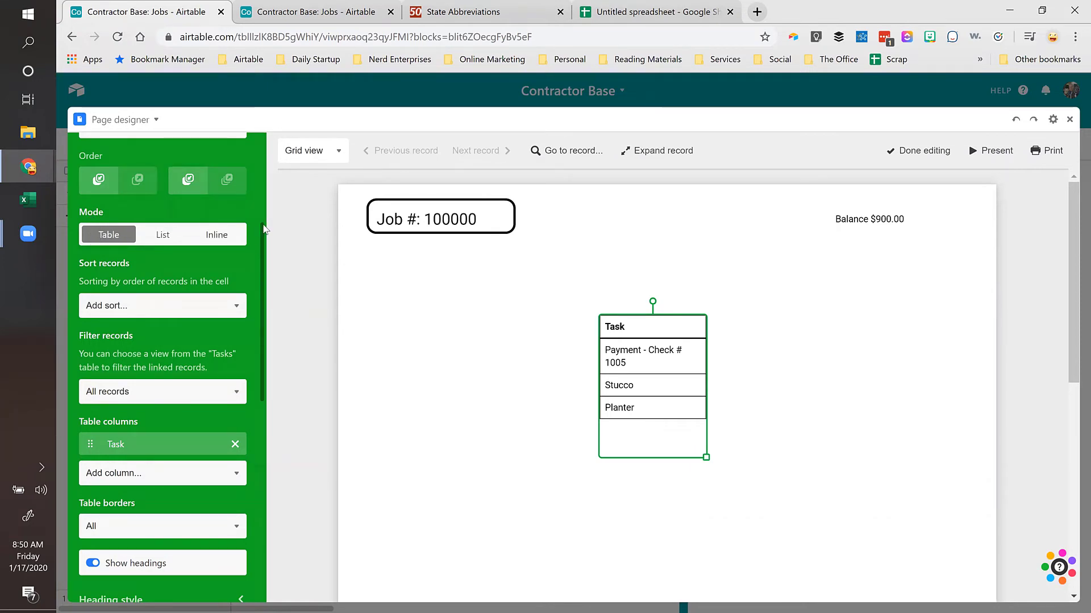
drag(706, 457, 955, 561)
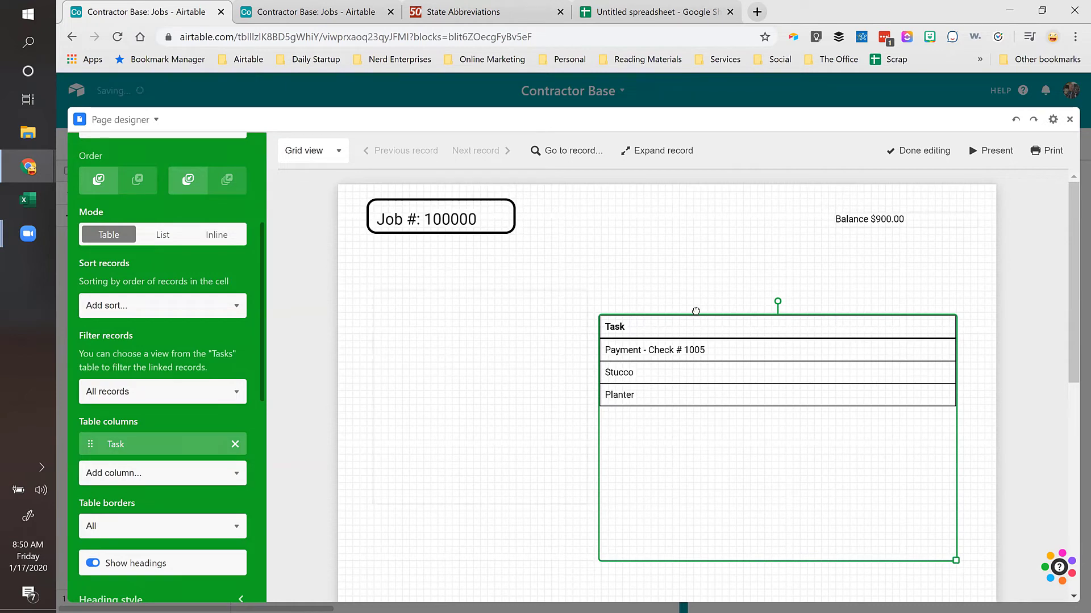
drag(695, 311, 598, 294)
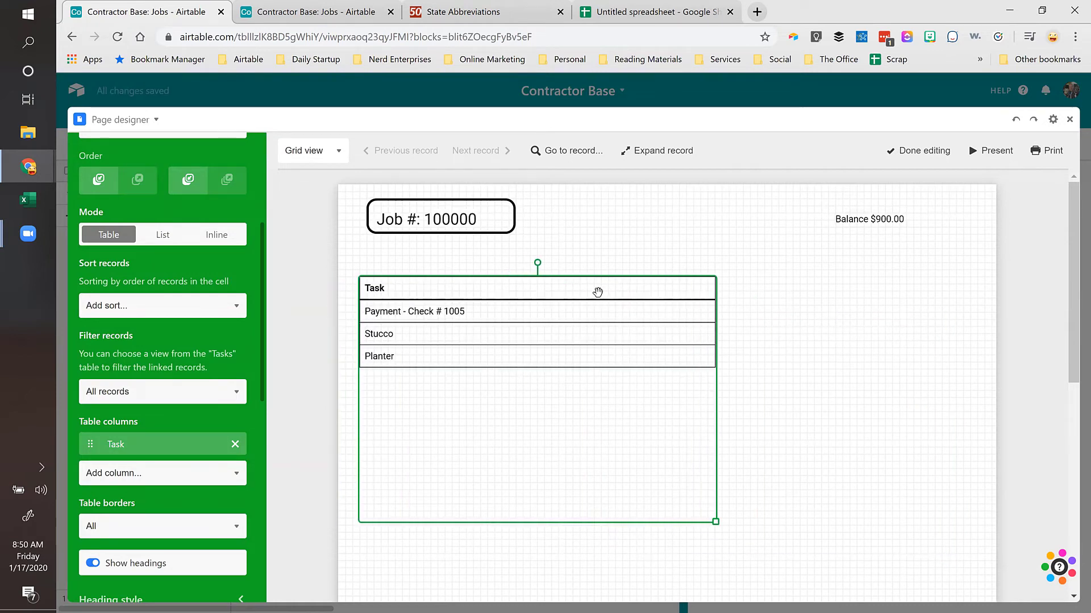
Step: Add Job # as a column of the Tasks table
scroll(136, 255, down, 4)
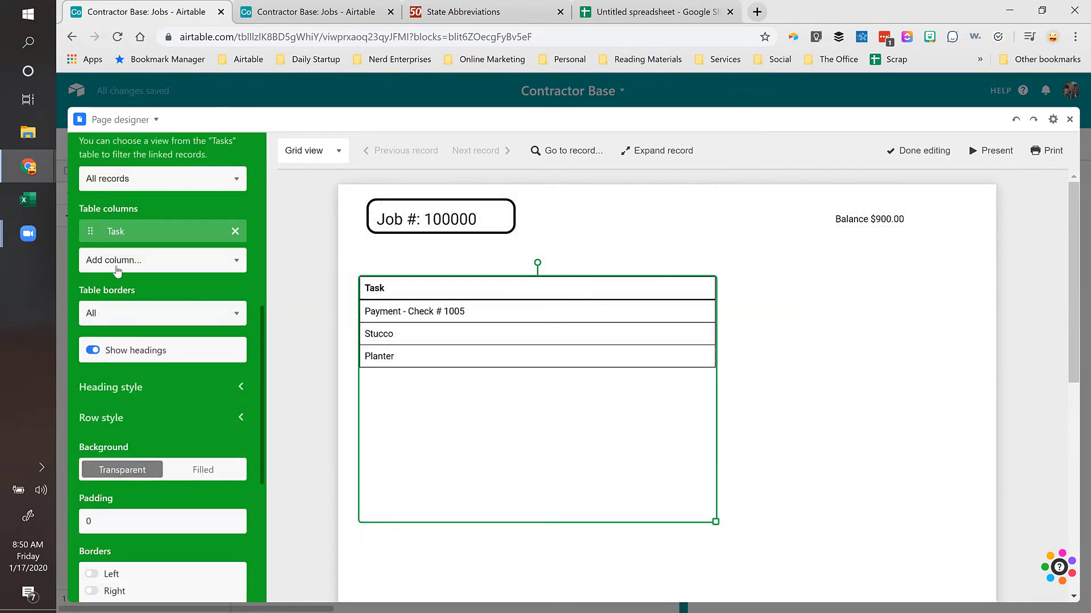
click(134, 263)
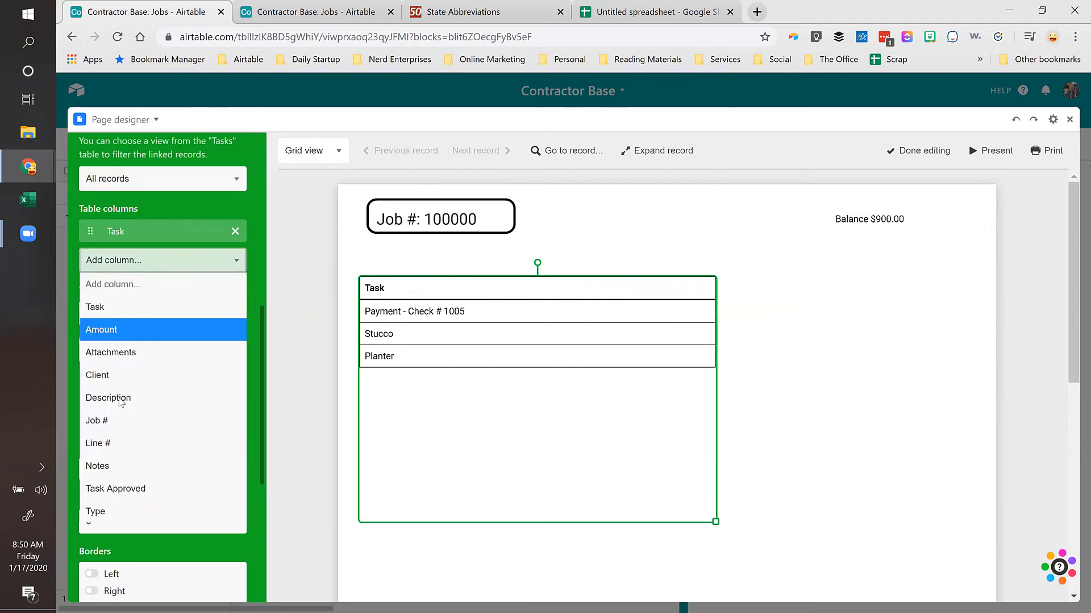
click(105, 423)
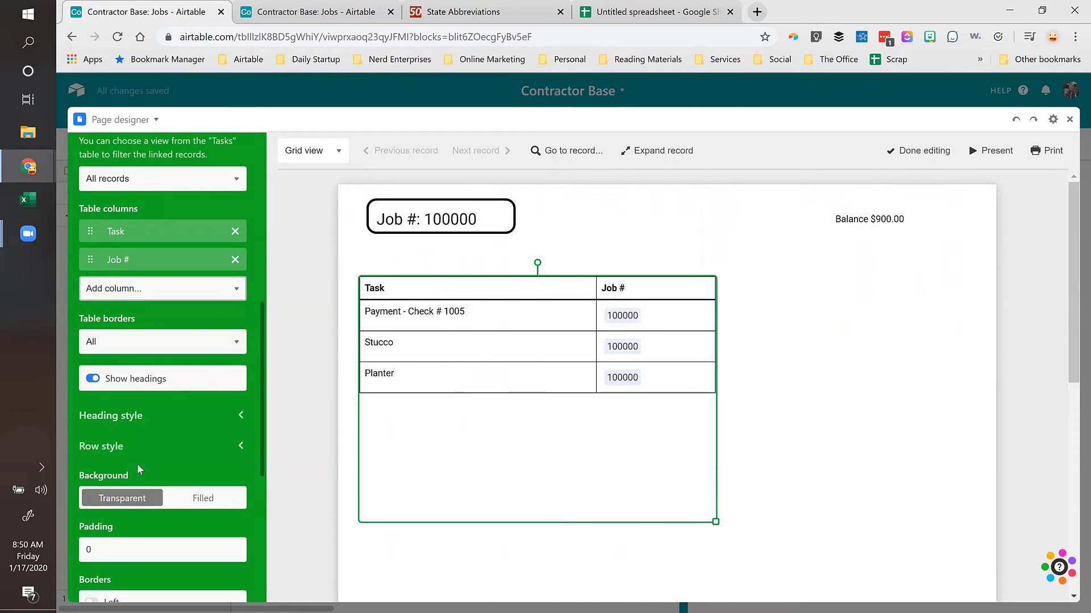
scroll(146, 414, down, 5)
scroll(151, 414, up, 5)
scroll(151, 413, up, 2)
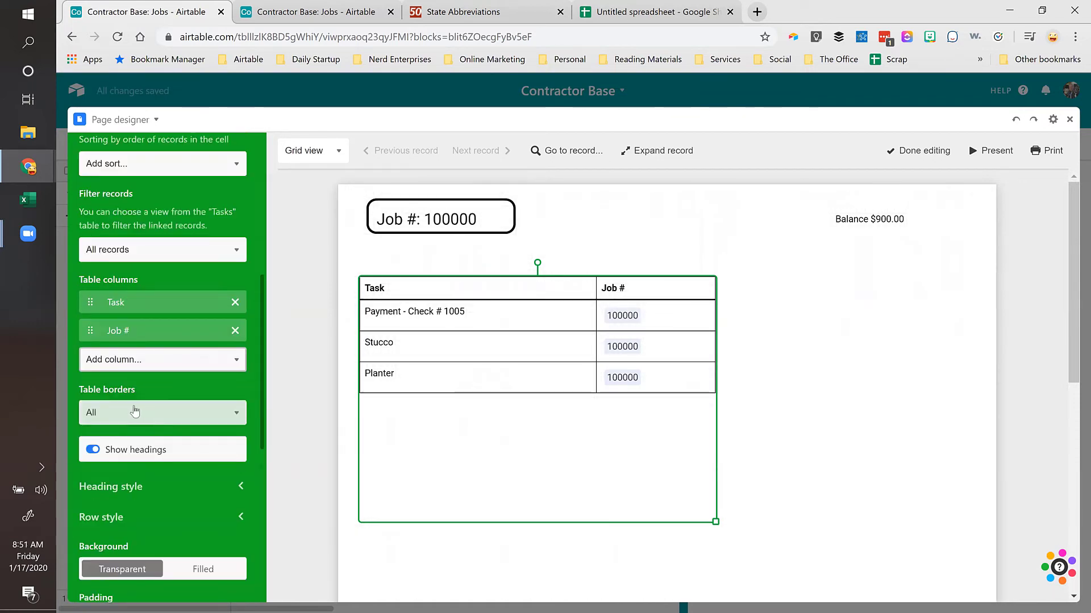
scroll(142, 397, down, 3)
Step: Add the Description column and reorder columns to Job #, Task, Description
click(122, 288)
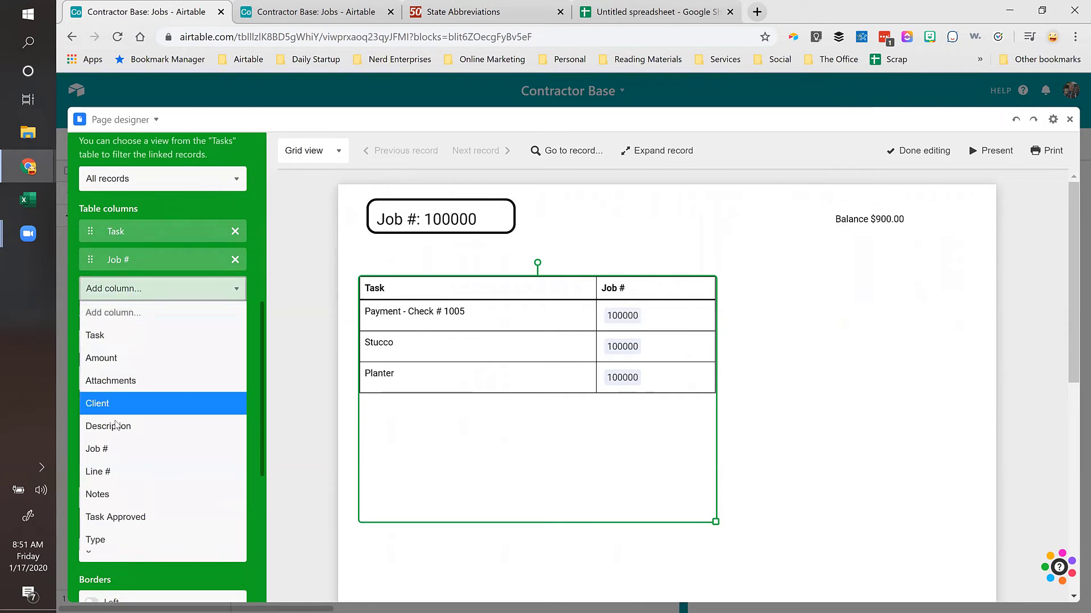
click(114, 425)
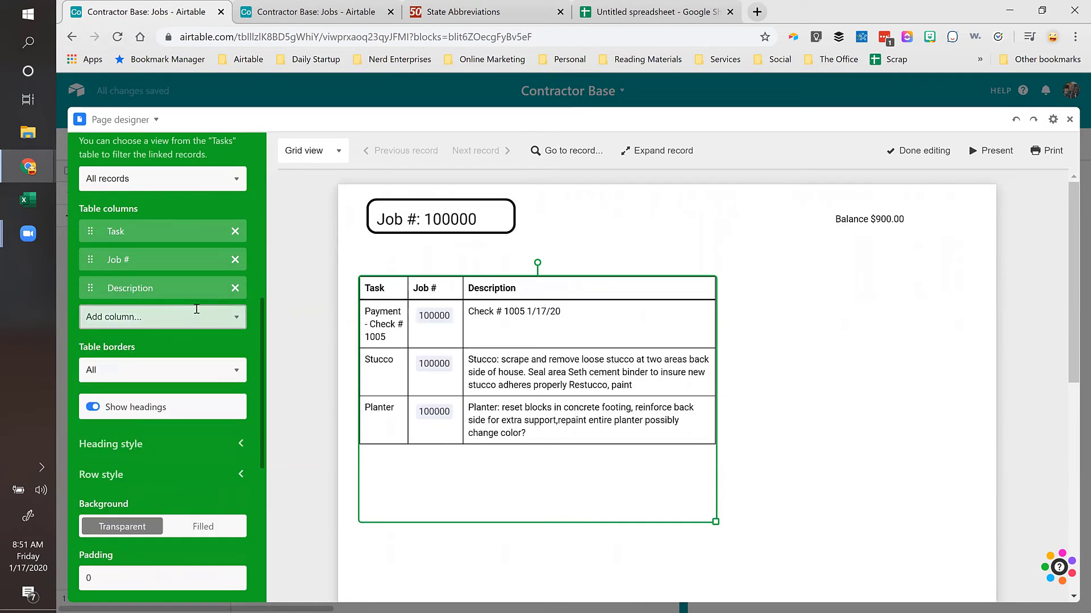
scroll(142, 318, up, 1)
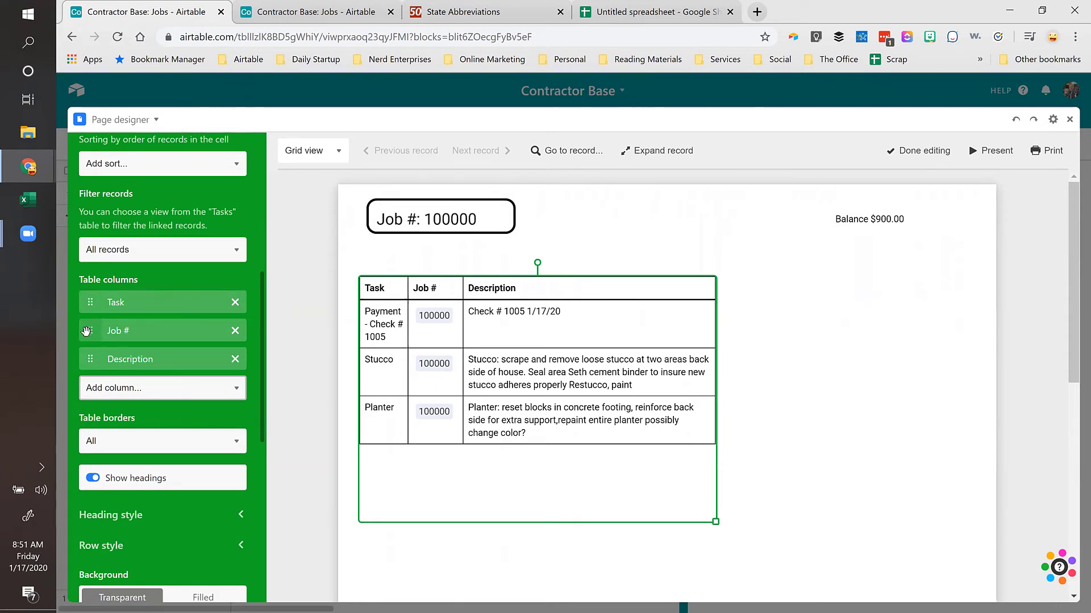
drag(86, 331, 88, 302)
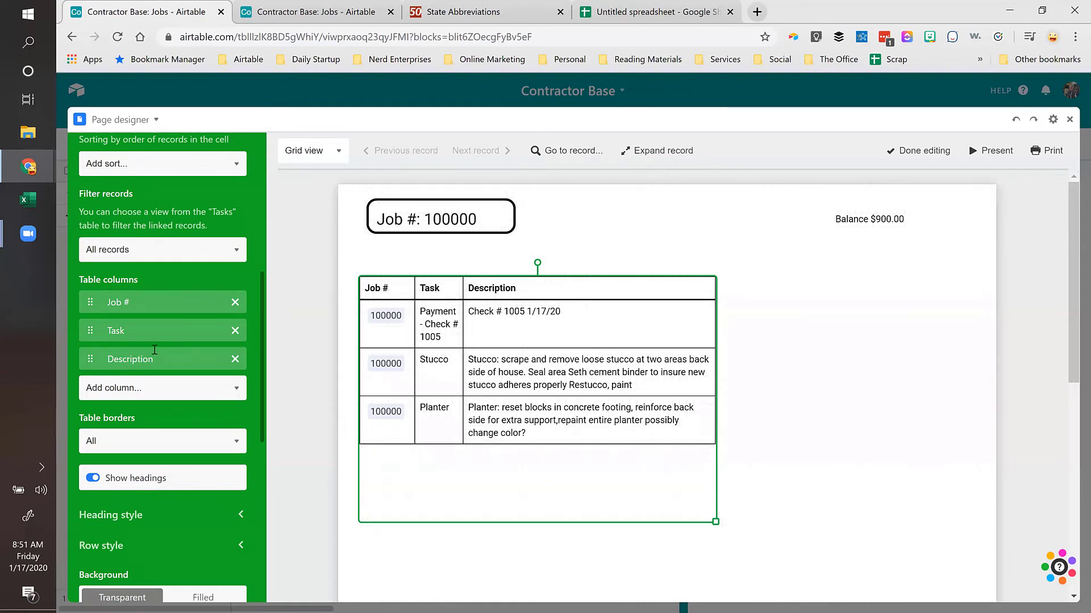
scroll(153, 352, down, 6)
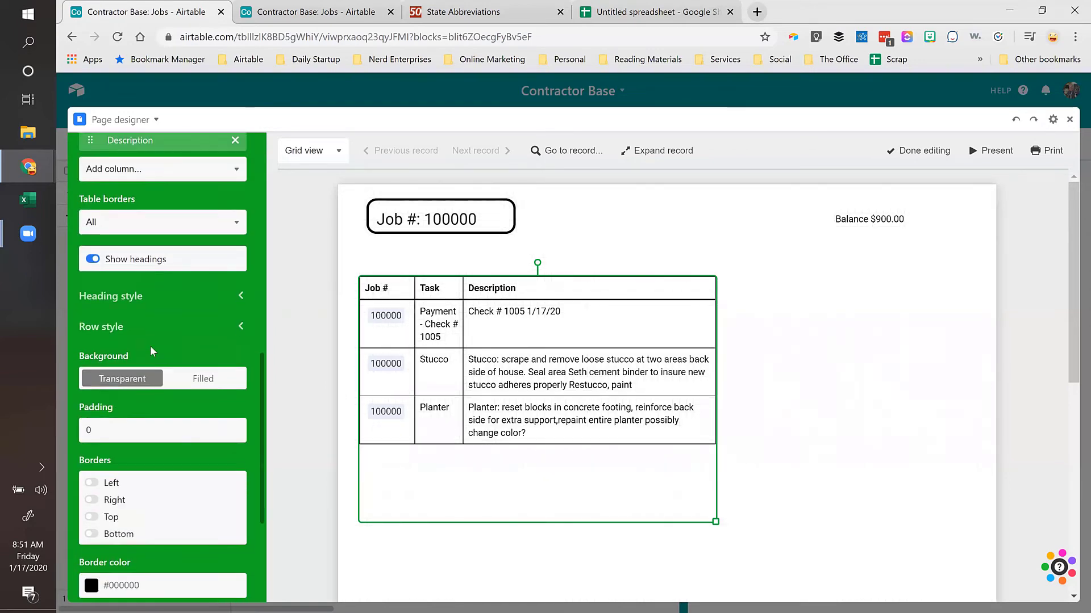
scroll(150, 351, up, 4)
Step: Stretch the Tasks table nearly full page width, shorten it, and shift it slightly lower
click(959, 309)
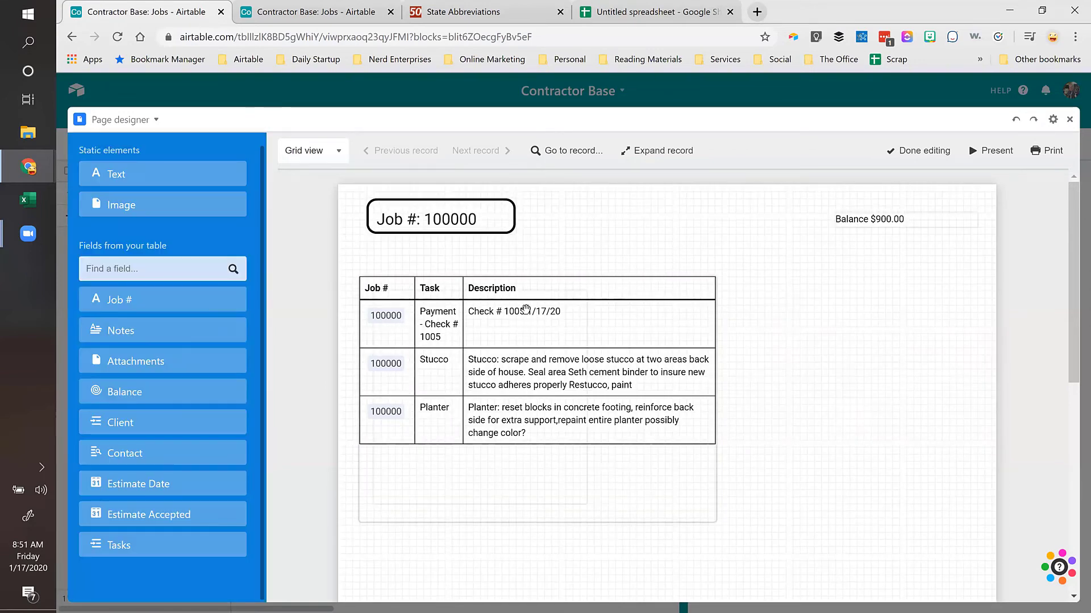
click(464, 288)
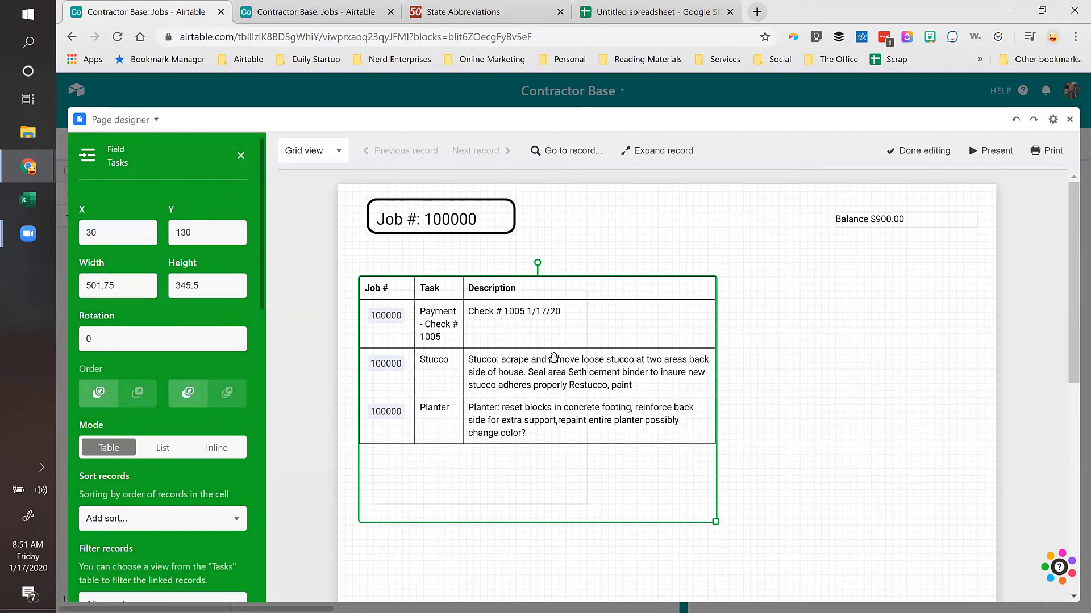
drag(839, 520, 986, 466)
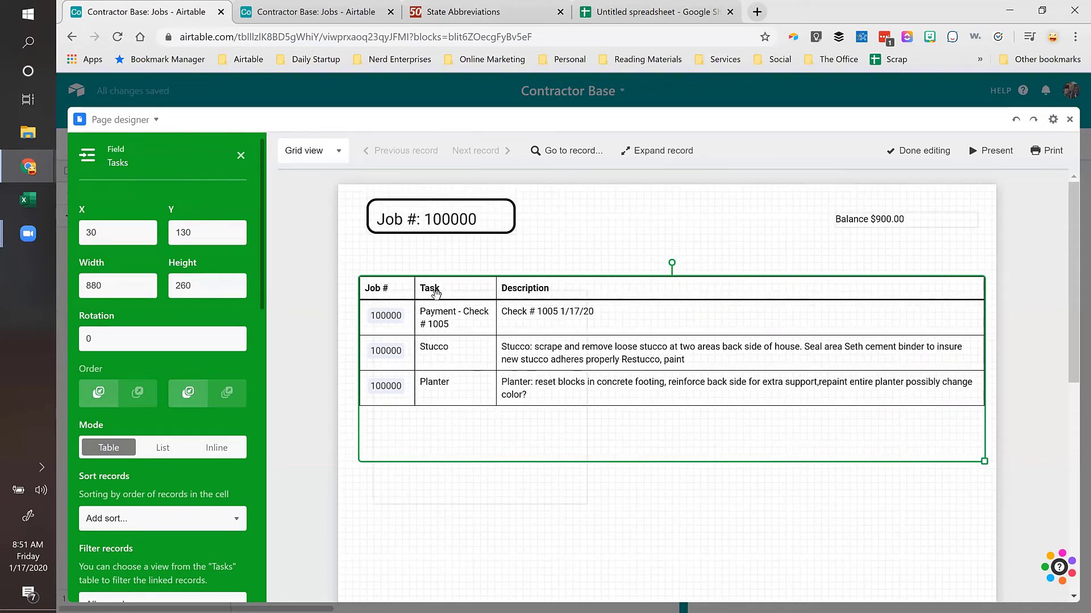
scroll(175, 303, down, 3)
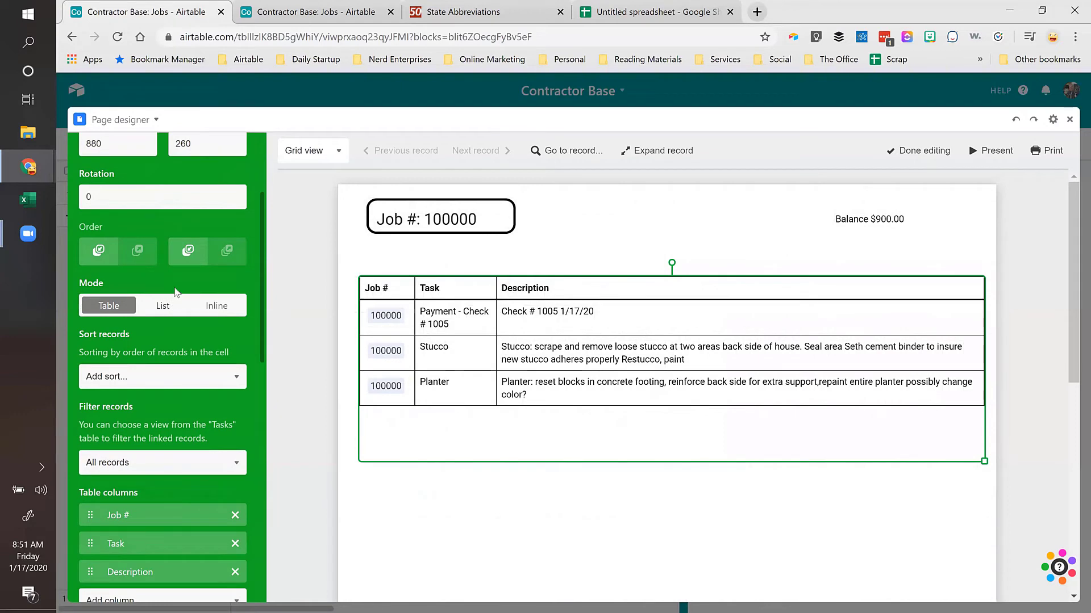
scroll(149, 342, up, 3)
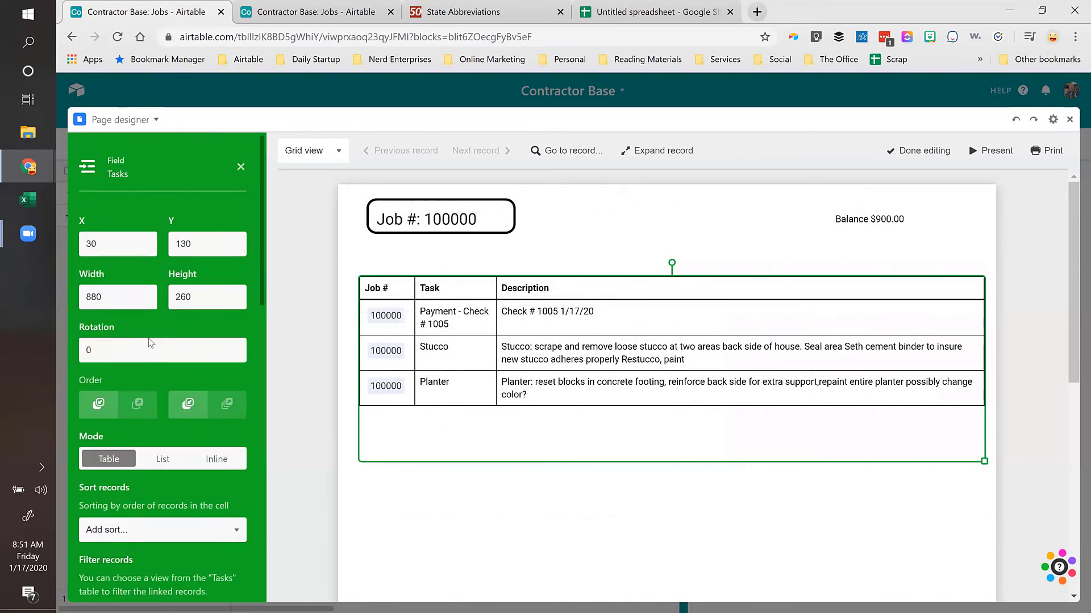
scroll(150, 343, down, 4)
scroll(151, 342, down, 5)
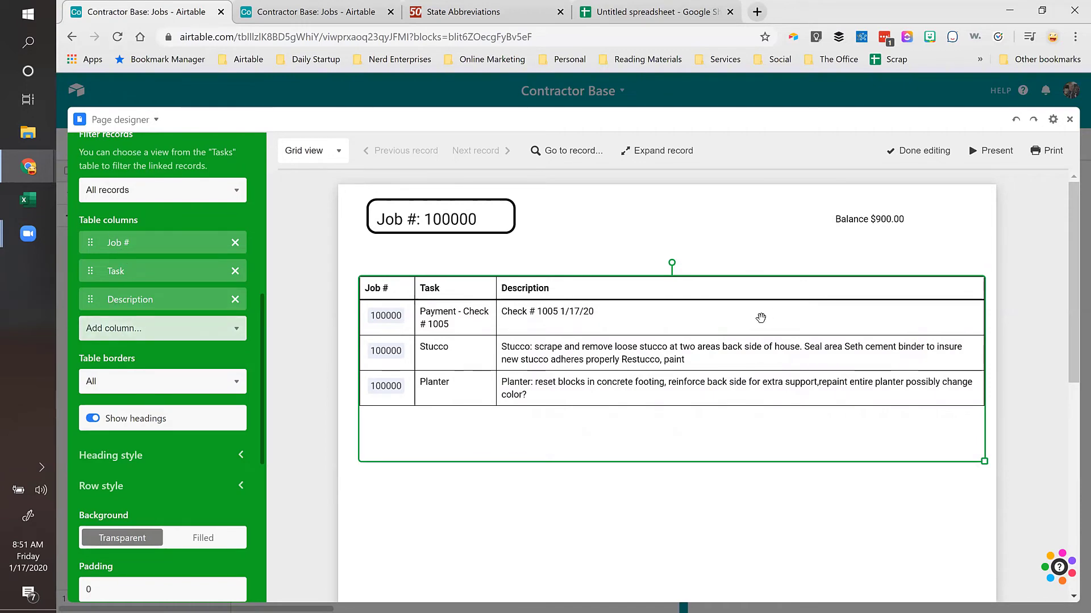
drag(703, 294, 699, 340)
click(125, 329)
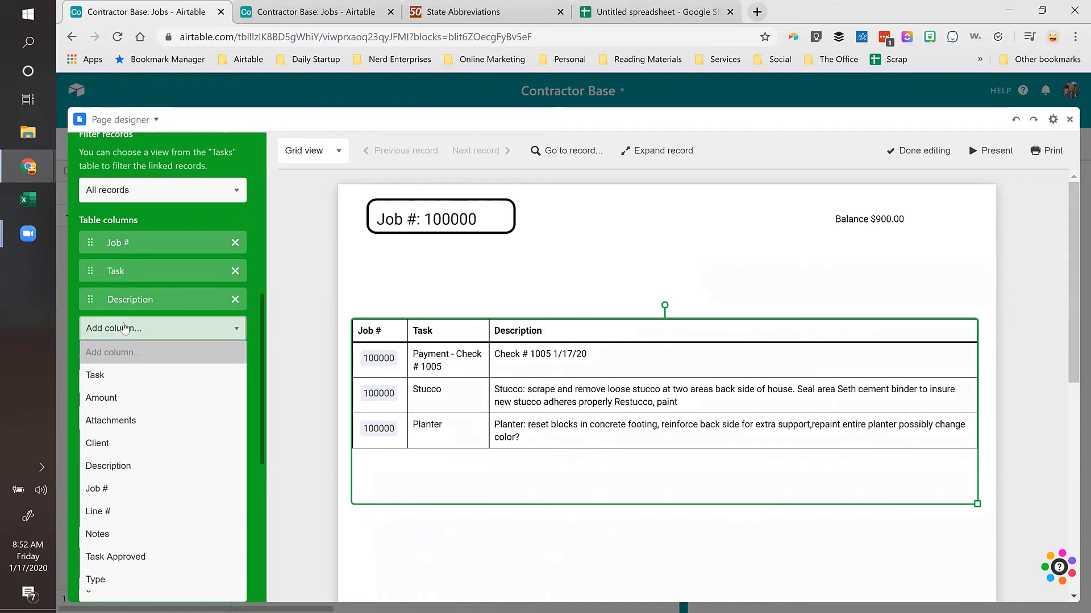
Step: Dismiss the column list and deselect the Tasks table so the Fields panel shows again
click(285, 284)
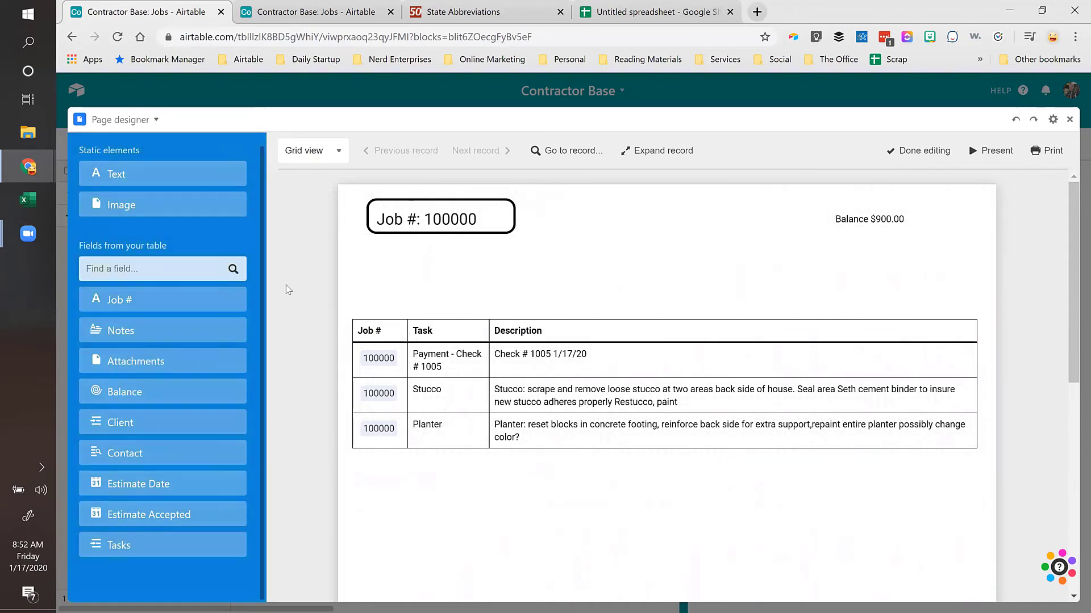
Step: Add the Client field as a wide, short box just below the Job # box
click(112, 423)
drag(691, 329, 657, 234)
drag(671, 362, 714, 291)
drag(647, 234, 451, 250)
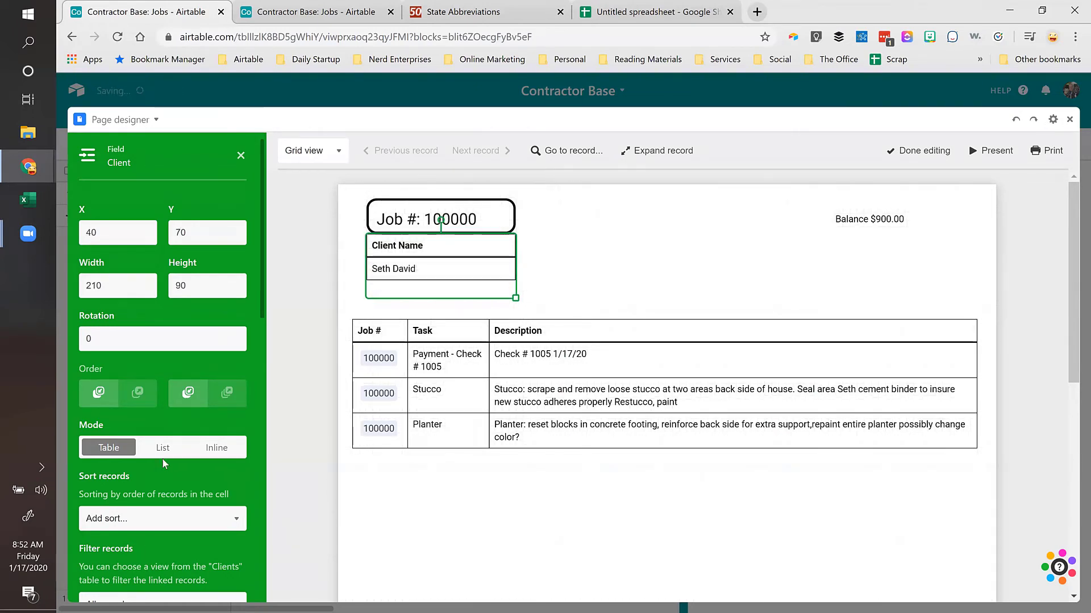
scroll(162, 463, down, 1)
scroll(162, 464, up, 1)
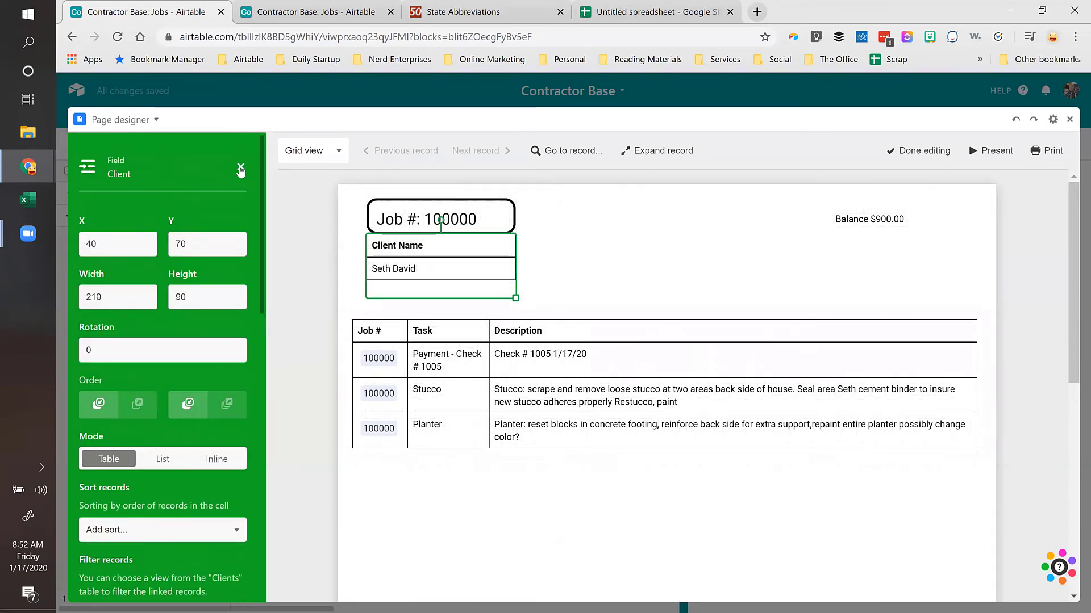
click(241, 168)
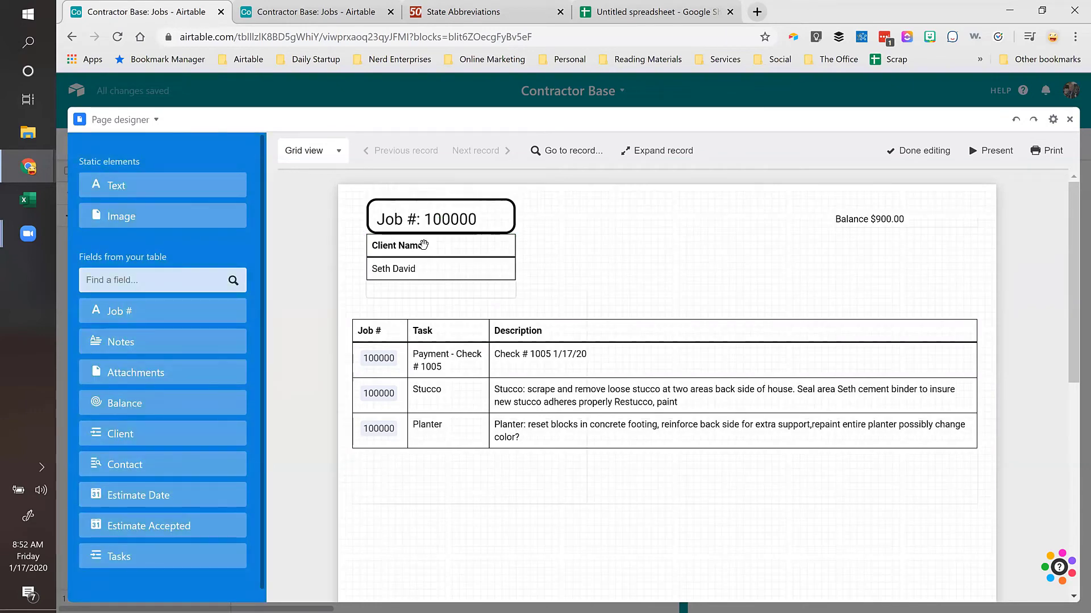
drag(428, 251, 431, 260)
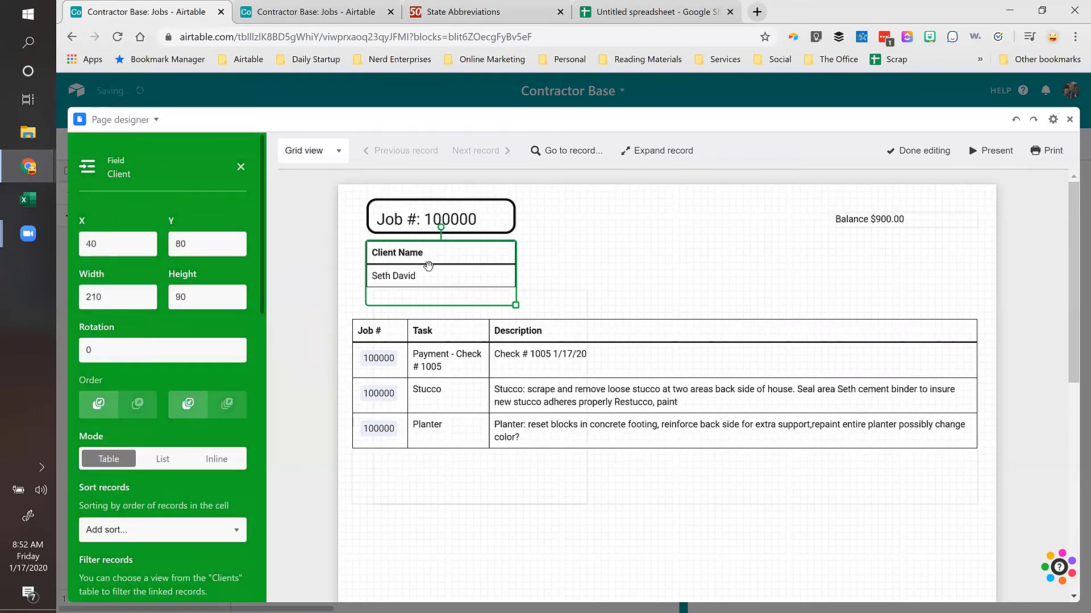
click(241, 170)
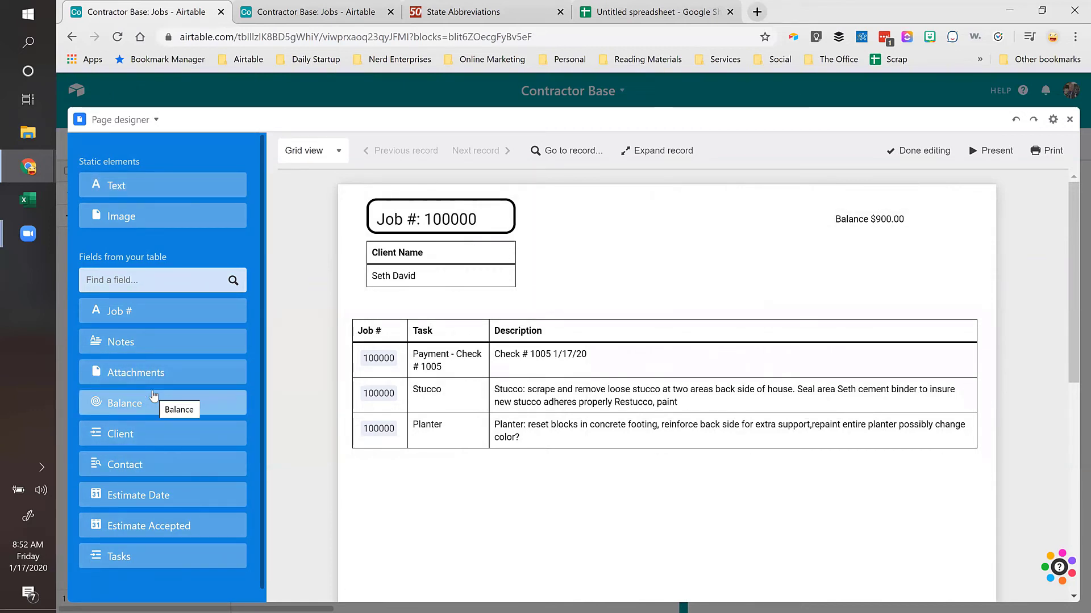
Step: Shift the Balance $900.00 text slightly left to X 610, Y 30
click(127, 282)
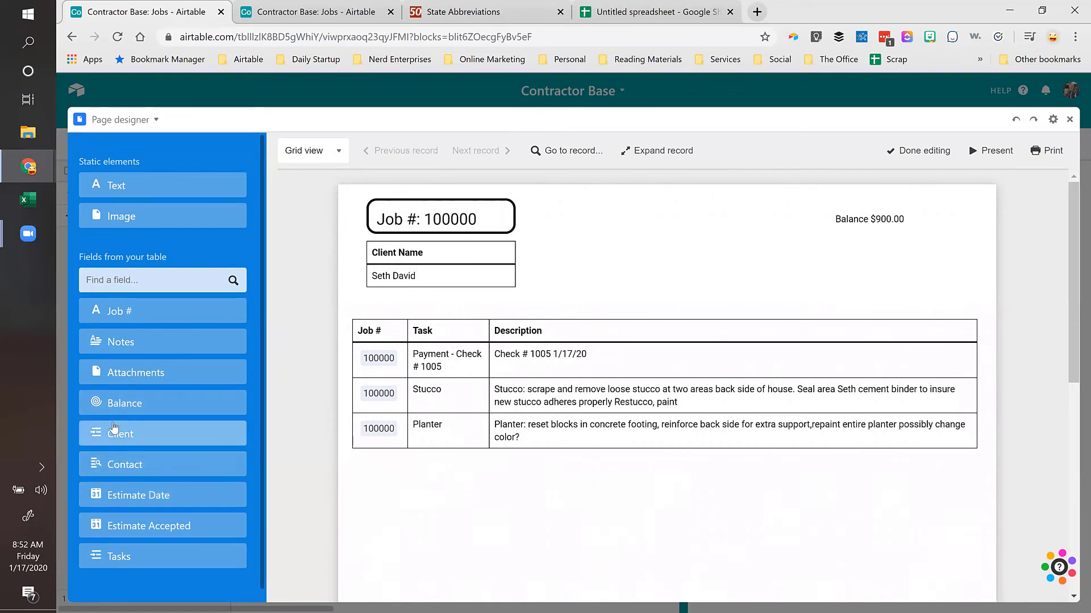
drag(122, 433, 457, 265)
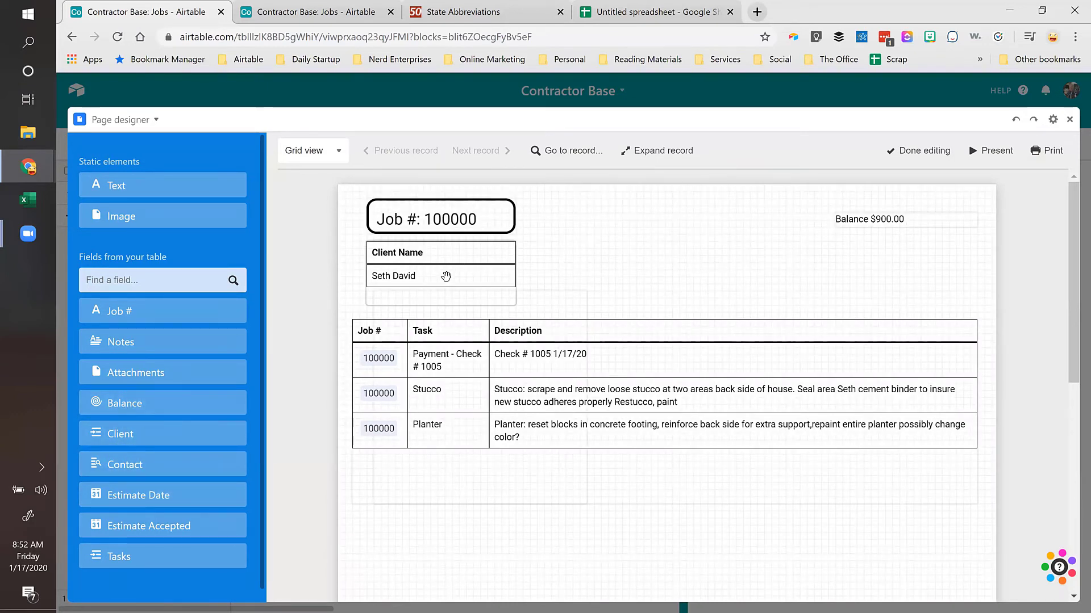
drag(853, 222, 770, 230)
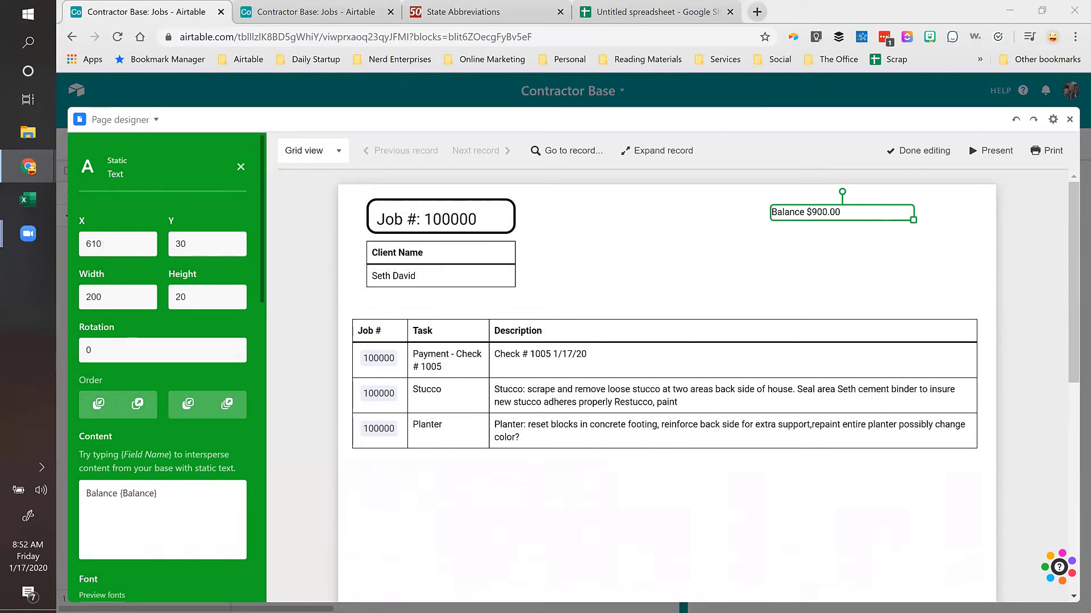
Step: Bring the Remodel King: Jobs tab into this window to view its finished invoice
drag(868, 39, 307, 24)
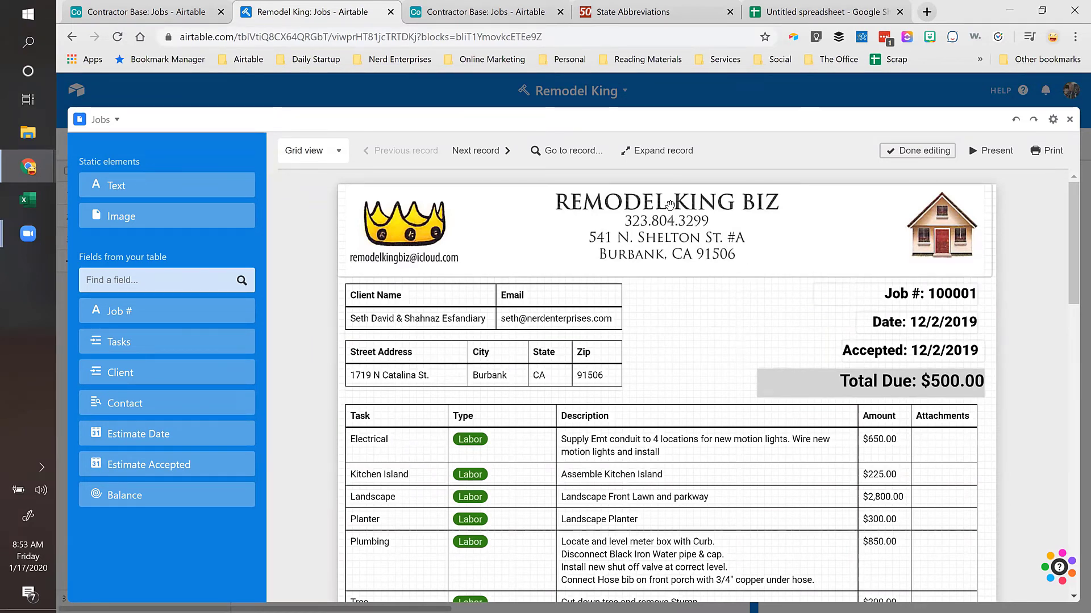
Step: Review the Remodel King invoice's header image settings and scroll through the report
click(628, 201)
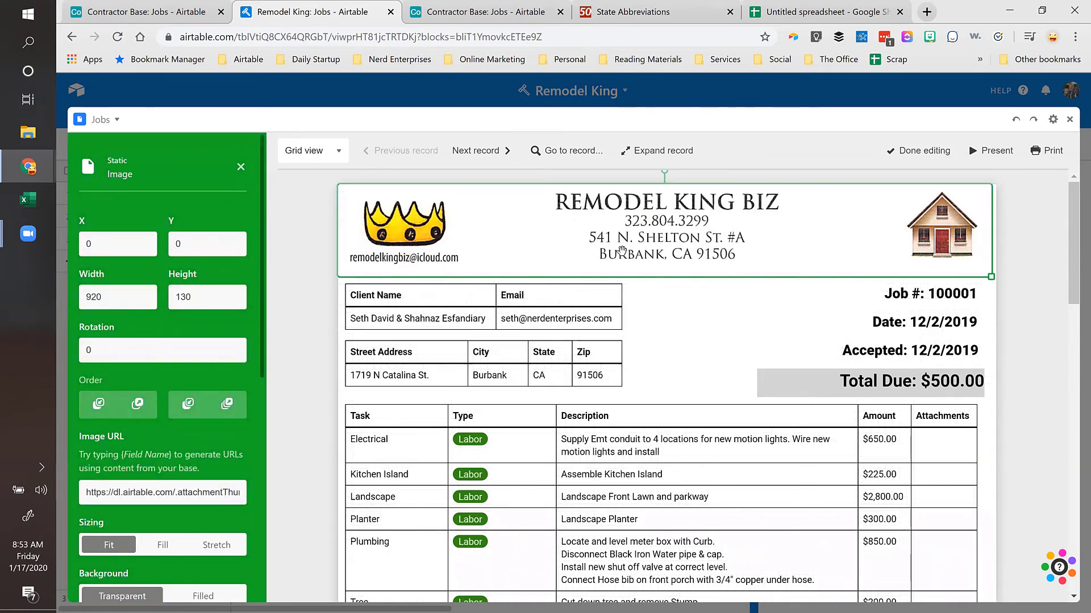
click(676, 240)
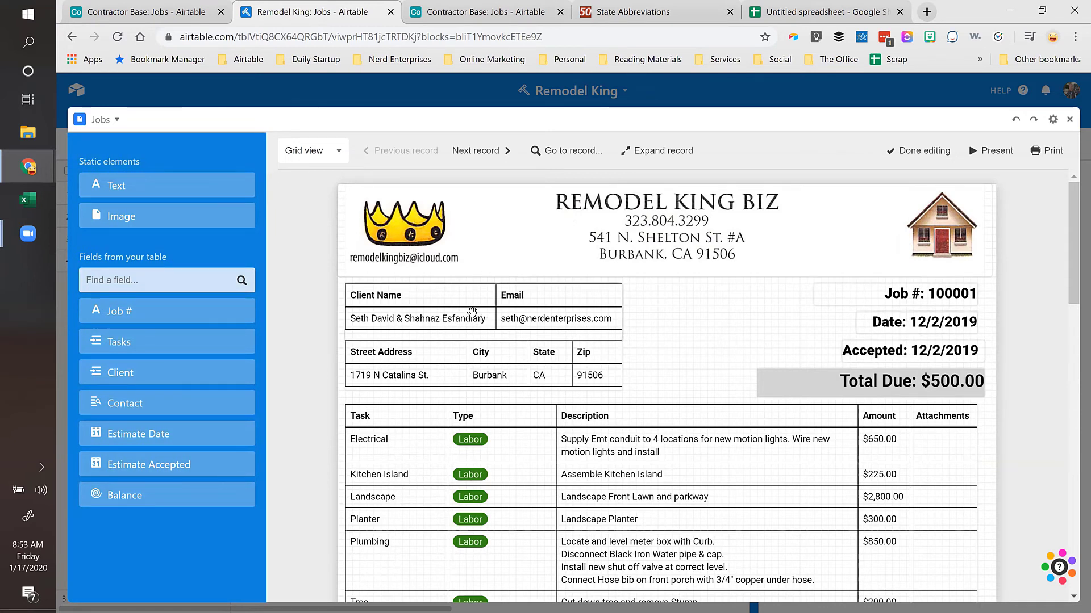
scroll(687, 352, down, 8)
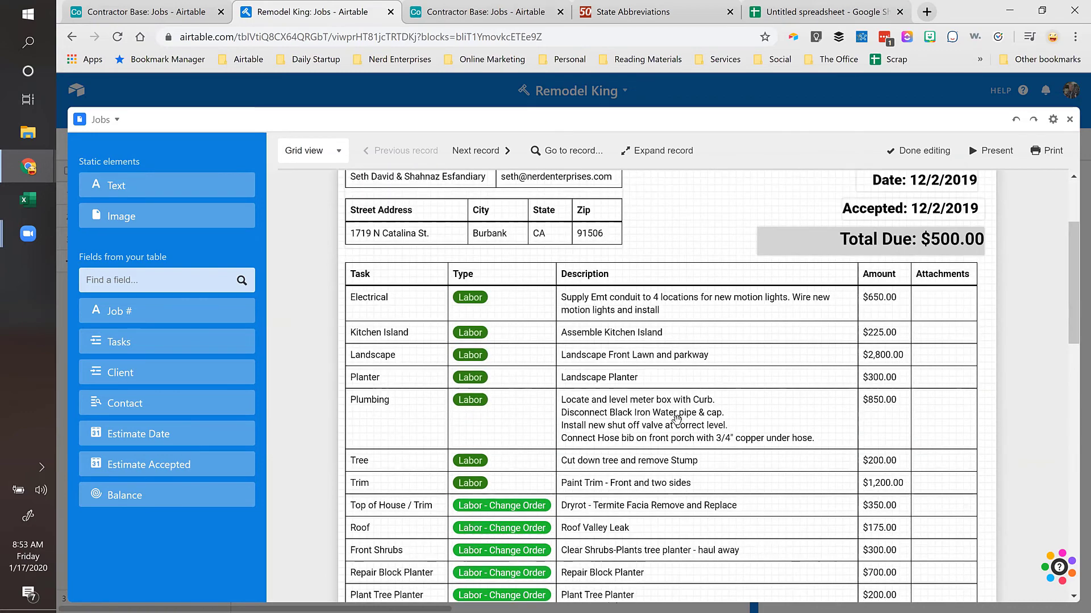
scroll(668, 420, down, 10)
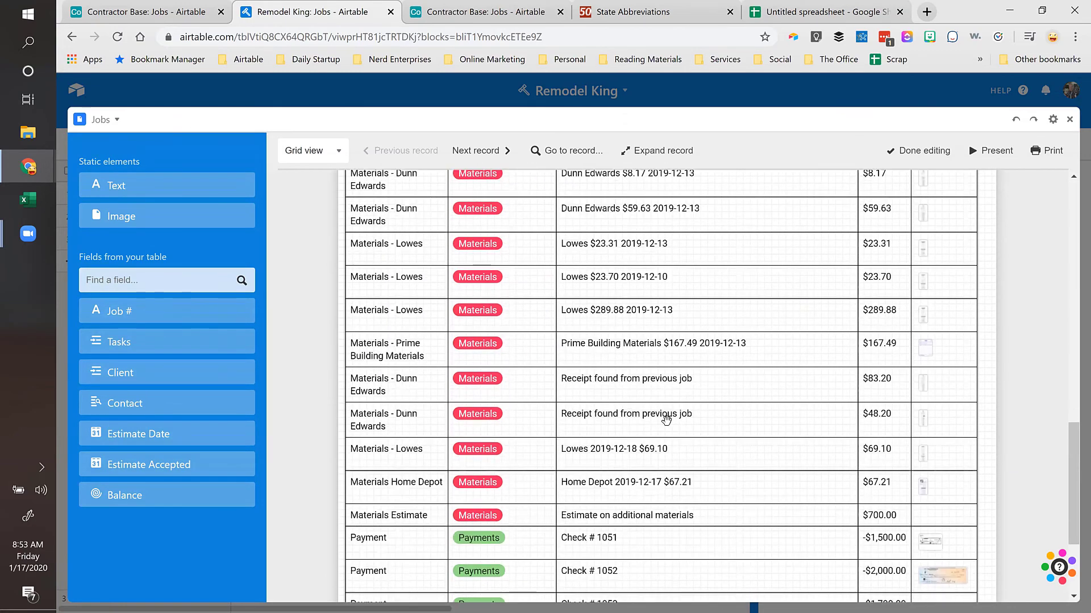
scroll(700, 421, up, 18)
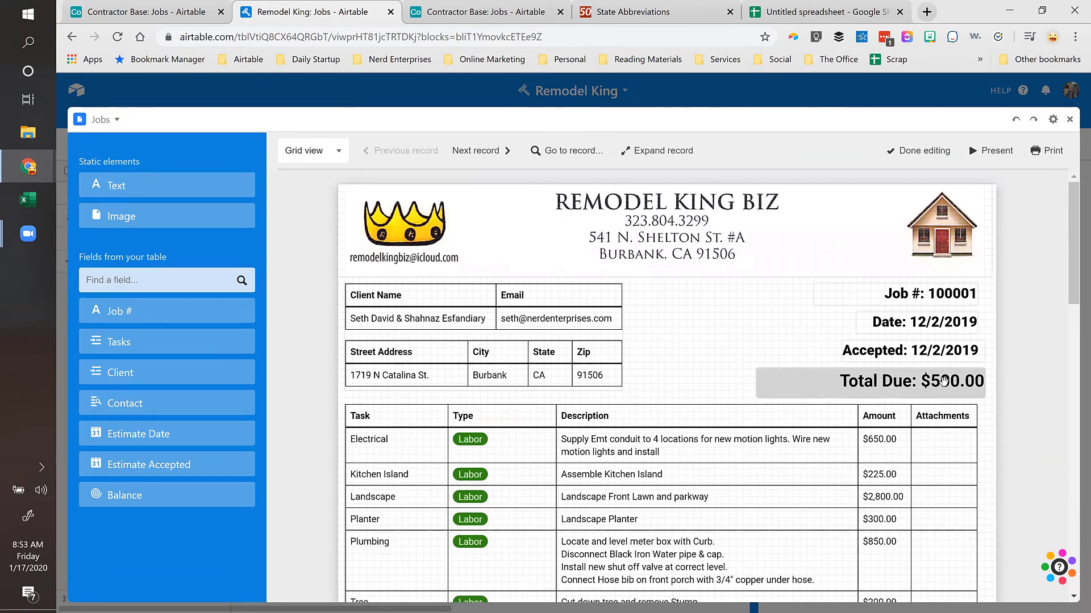
click(165, 11)
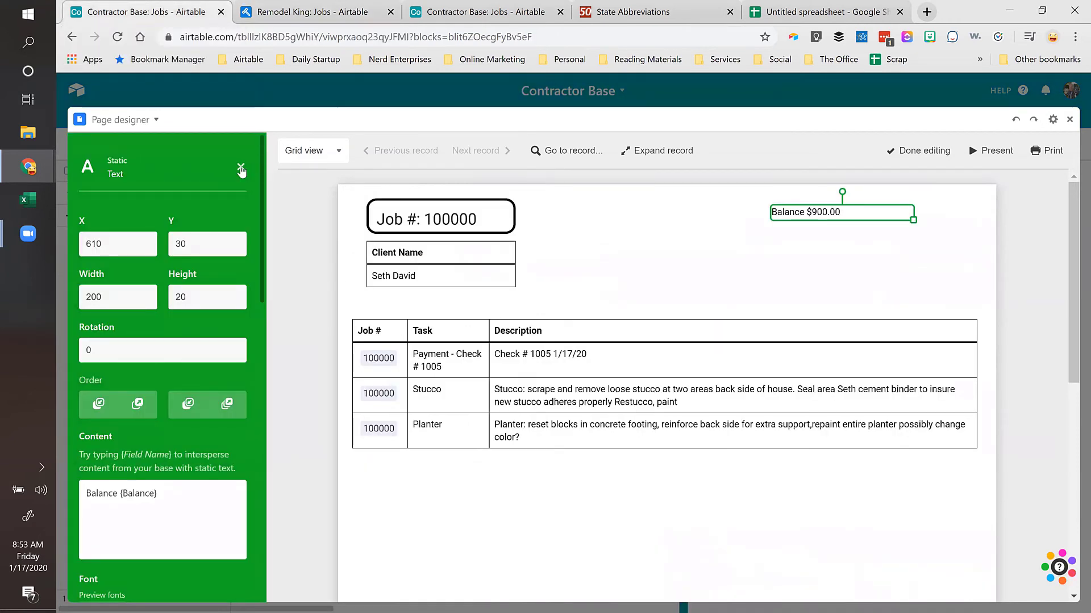
Step: Check the Remodel King task table settings, then return to the Contractor Base invoice
click(291, 15)
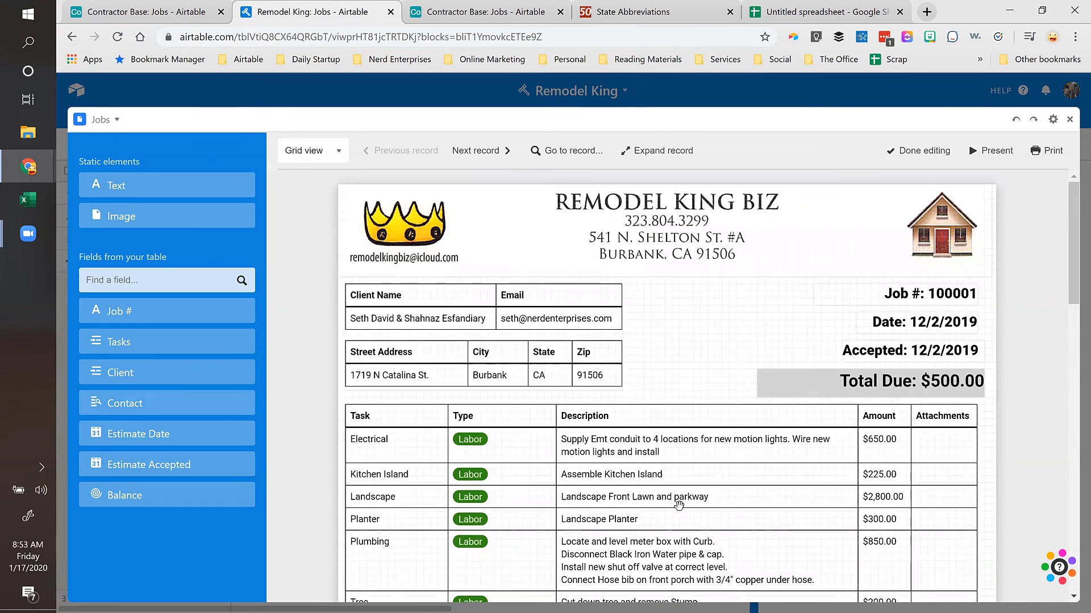
scroll(408, 205, down, 3)
scroll(497, 341, down, 2)
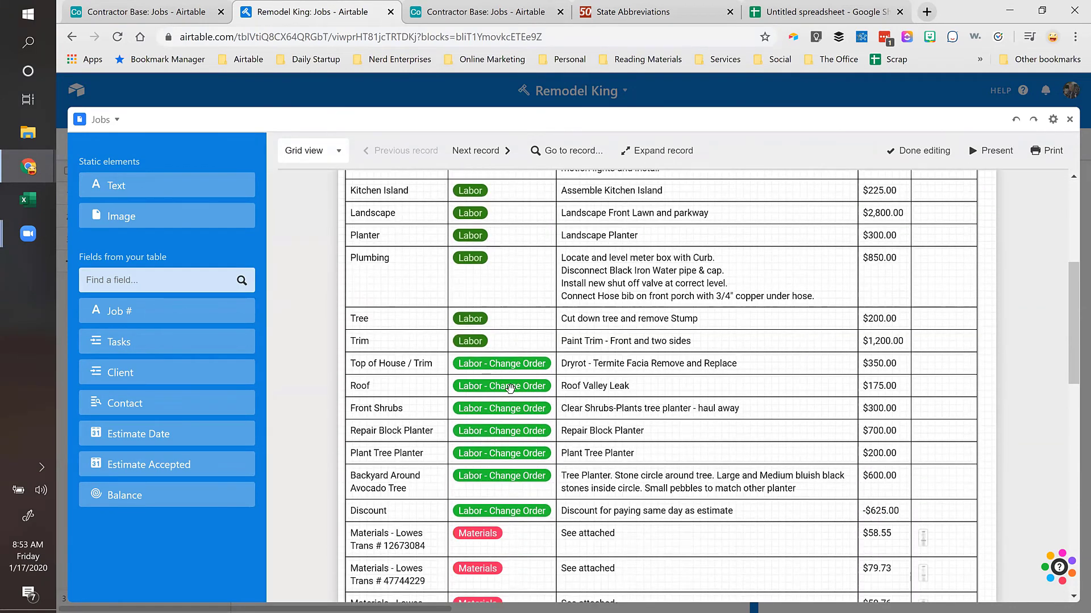
scroll(510, 388, down, 5)
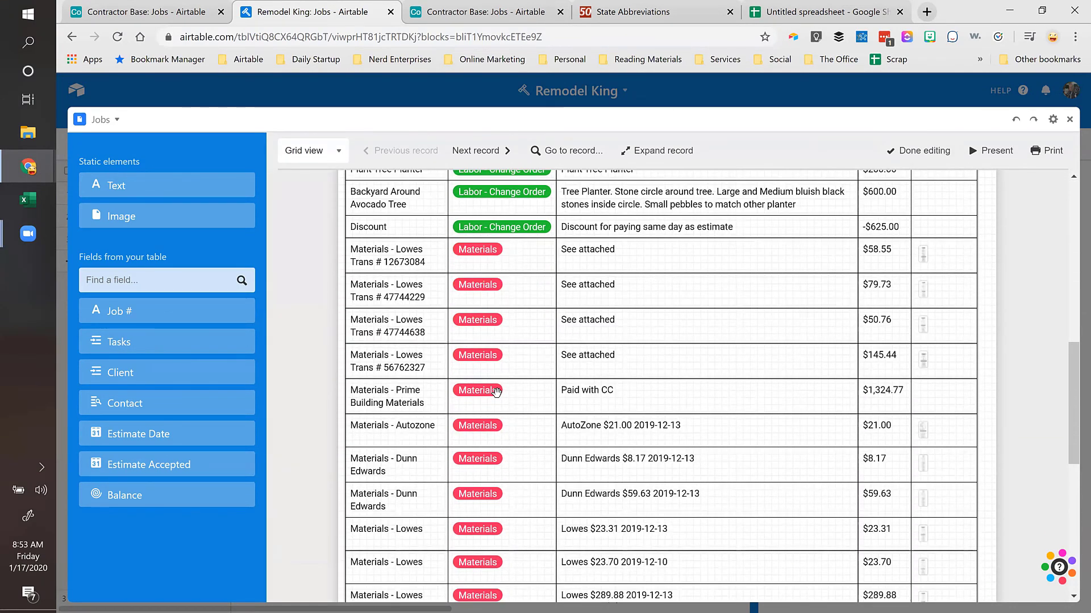
click(925, 256)
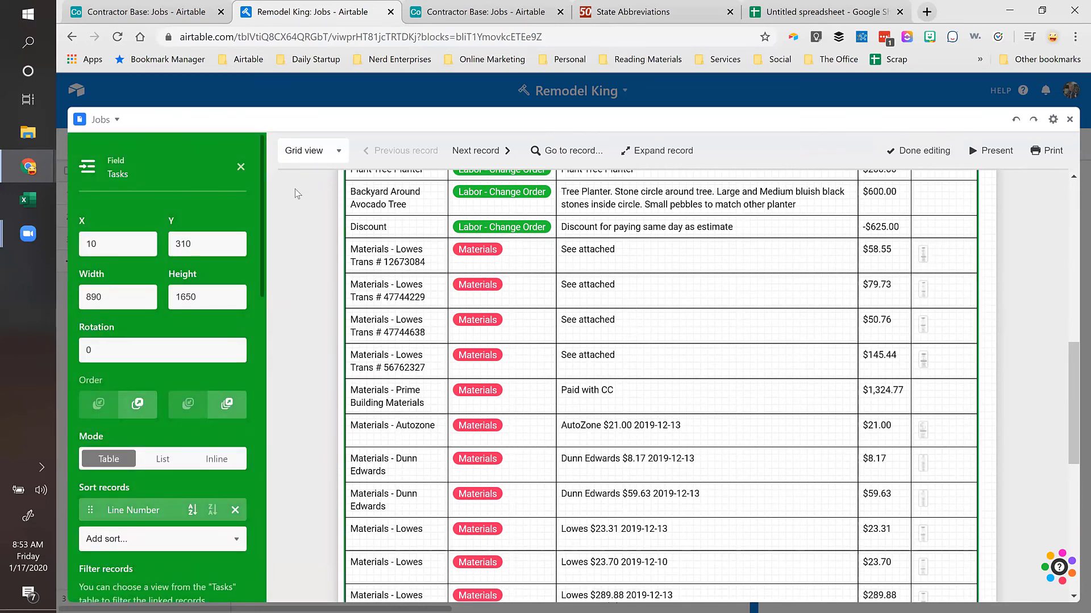
click(151, 16)
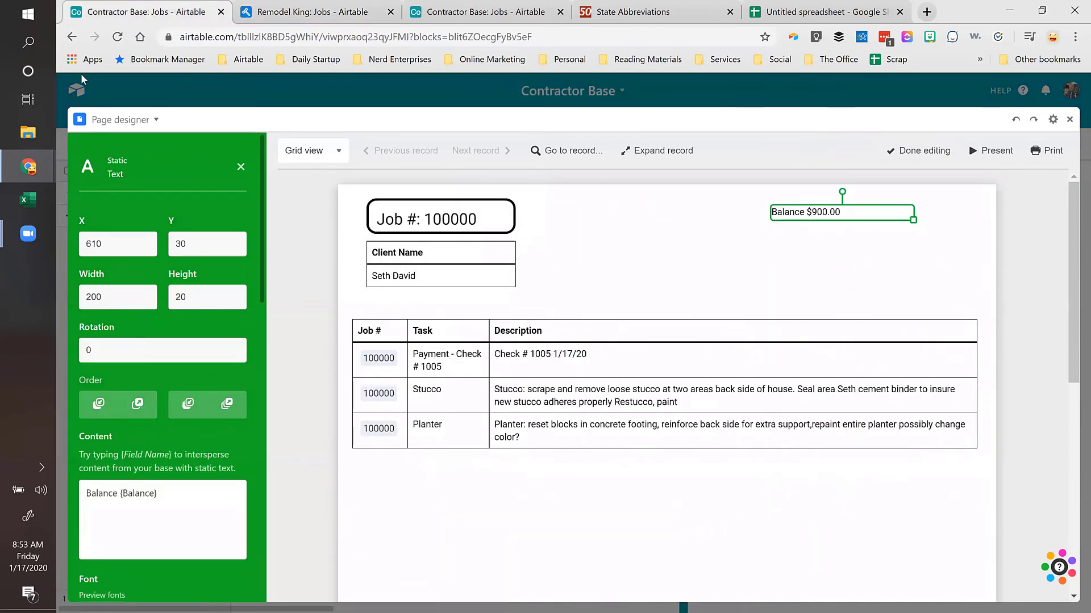
Step: Add Line # to the invoice's task table as the first column
click(239, 168)
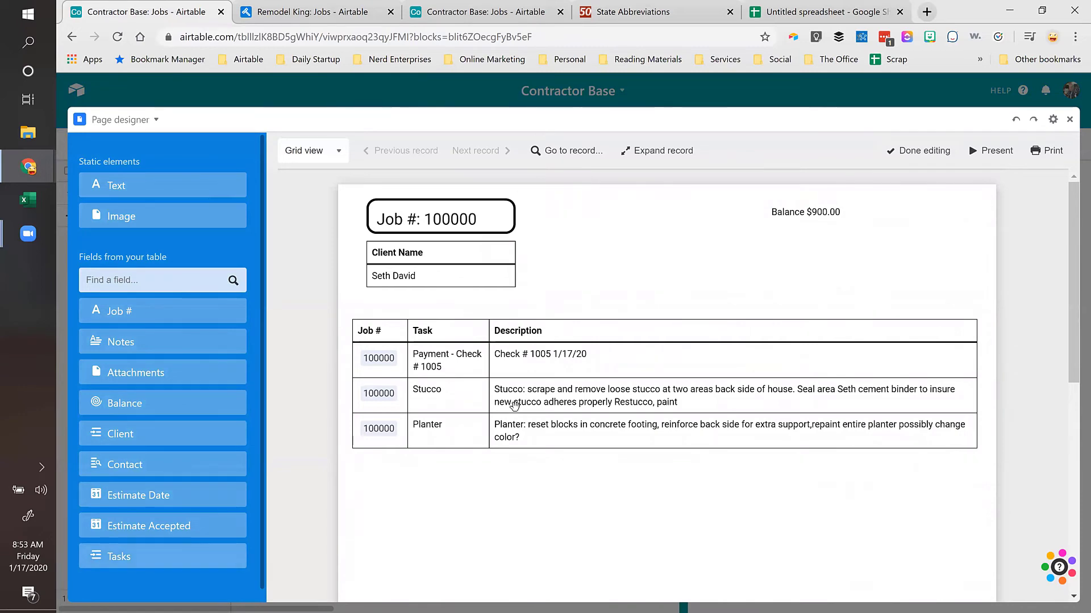
click(607, 358)
scroll(166, 345, down, 3)
scroll(166, 345, down, 3)
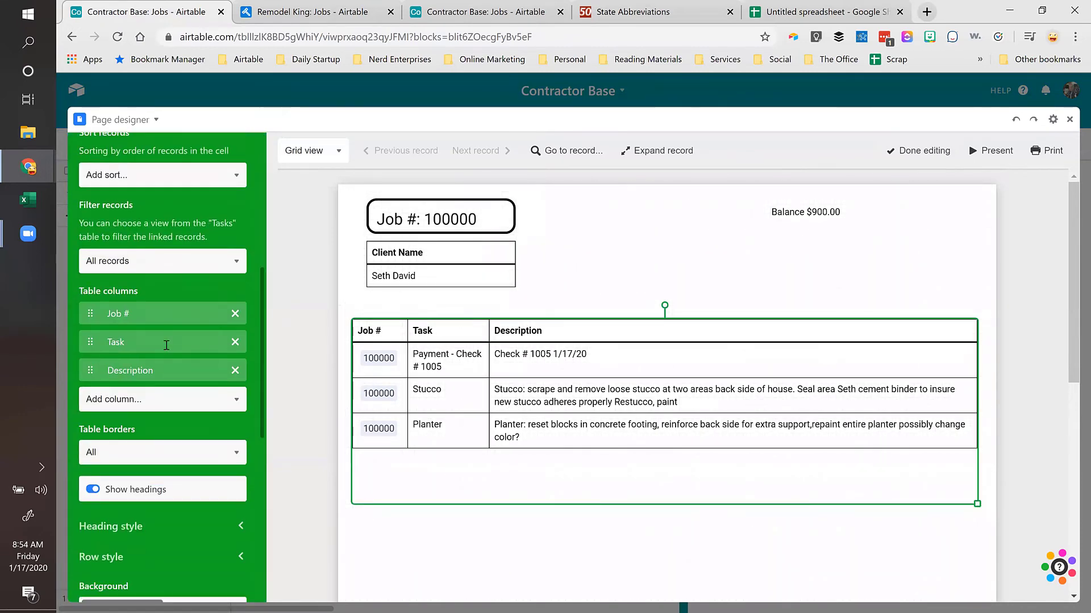
click(149, 400)
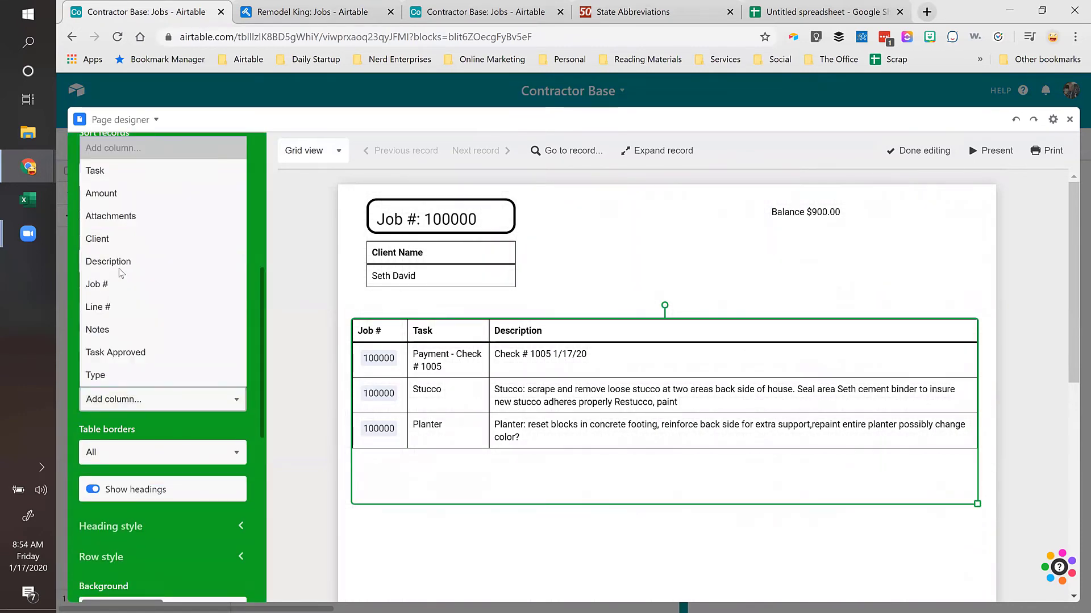
click(114, 310)
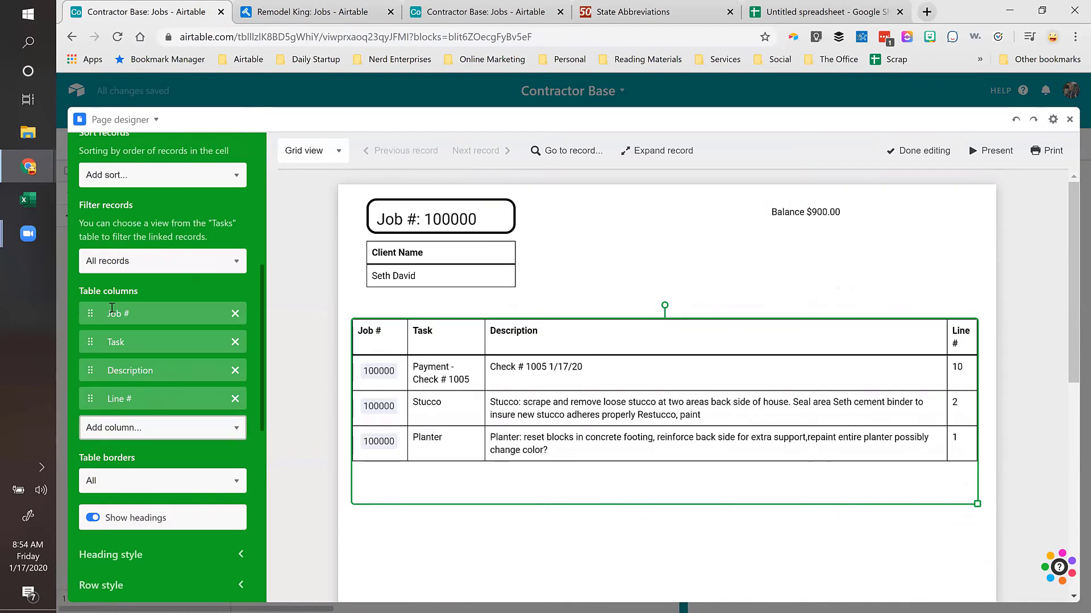
drag(90, 399, 85, 316)
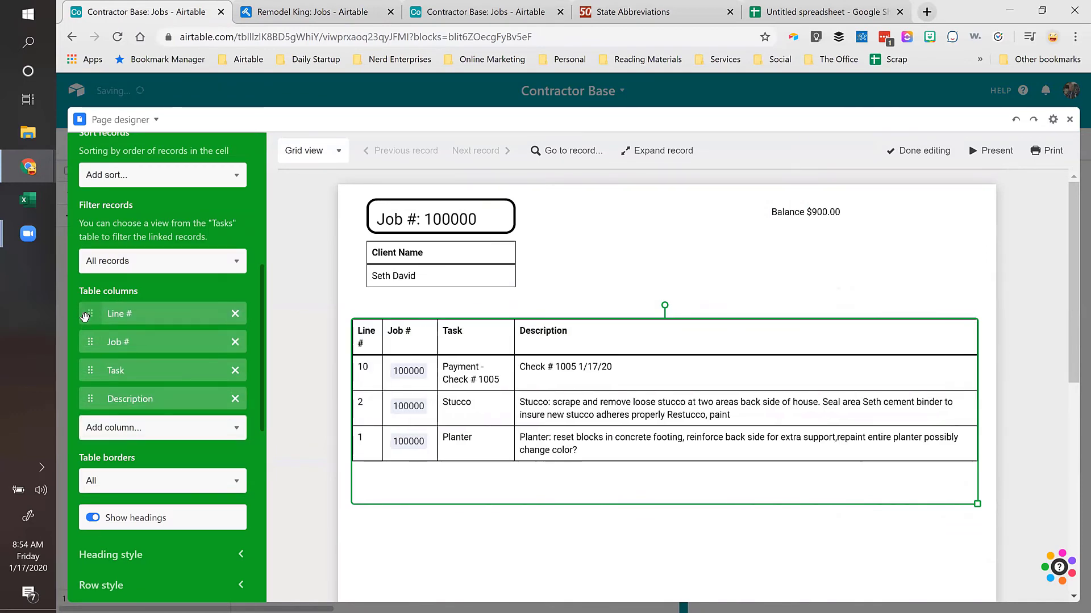
Step: Open the Add sort field list in the task table settings
scroll(92, 313, down, 3)
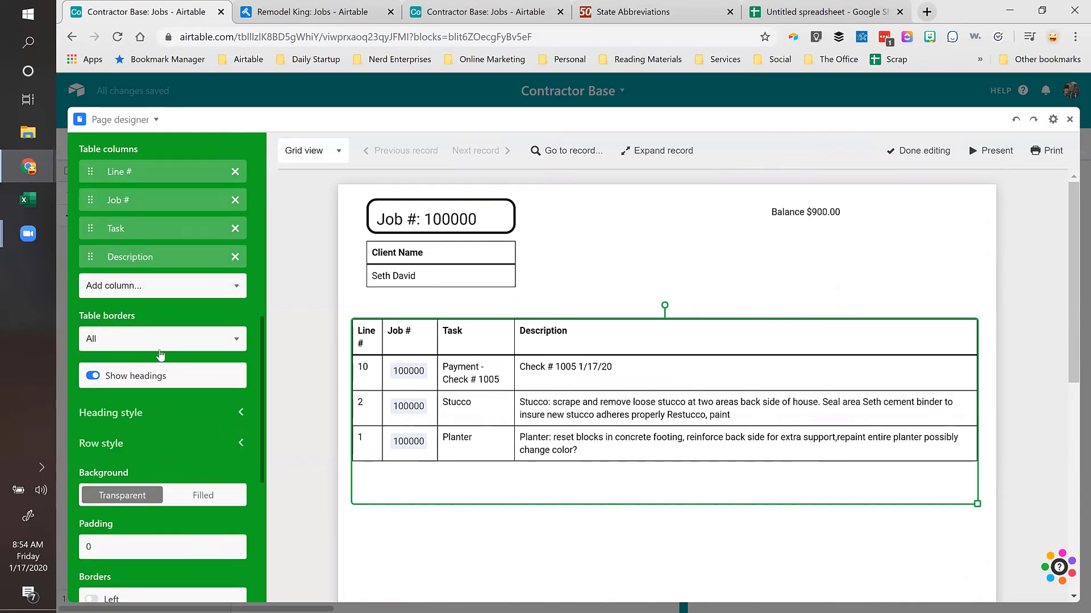
scroll(161, 349, up, 2)
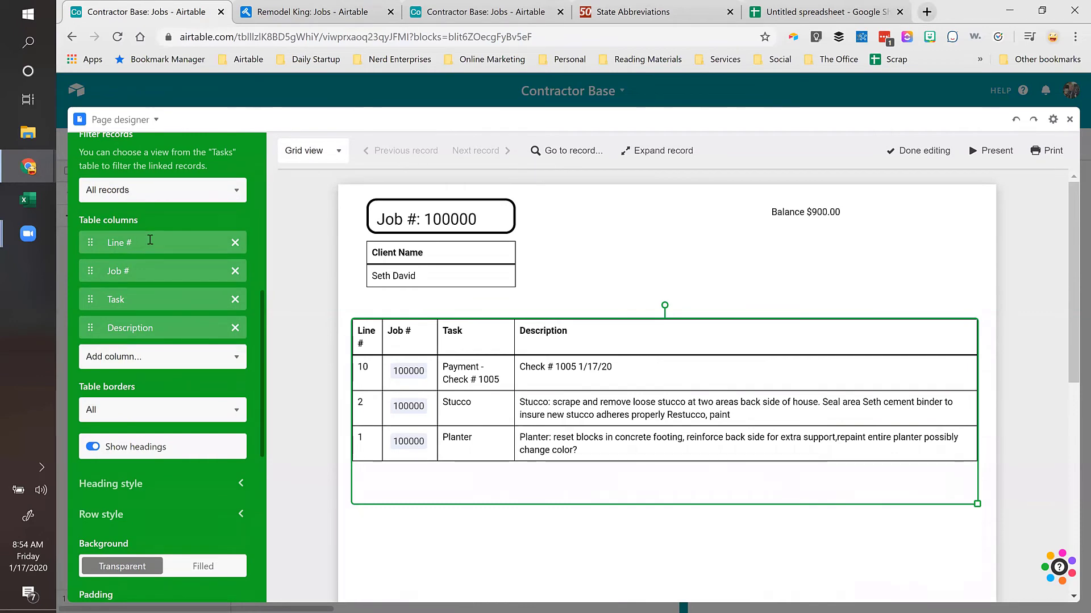
scroll(177, 284, down, 6)
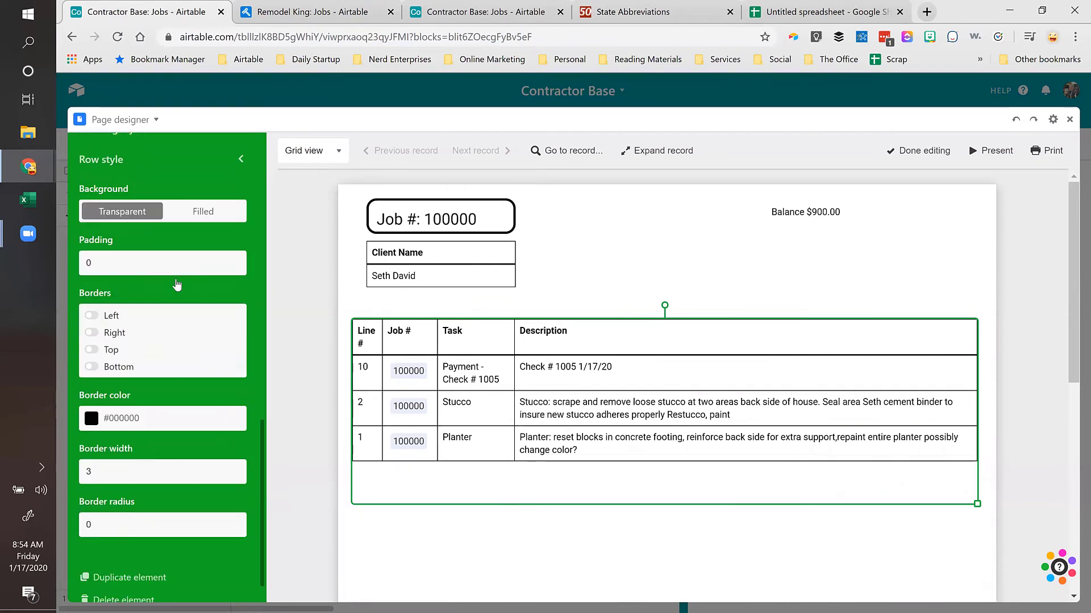
scroll(179, 339, up, 3)
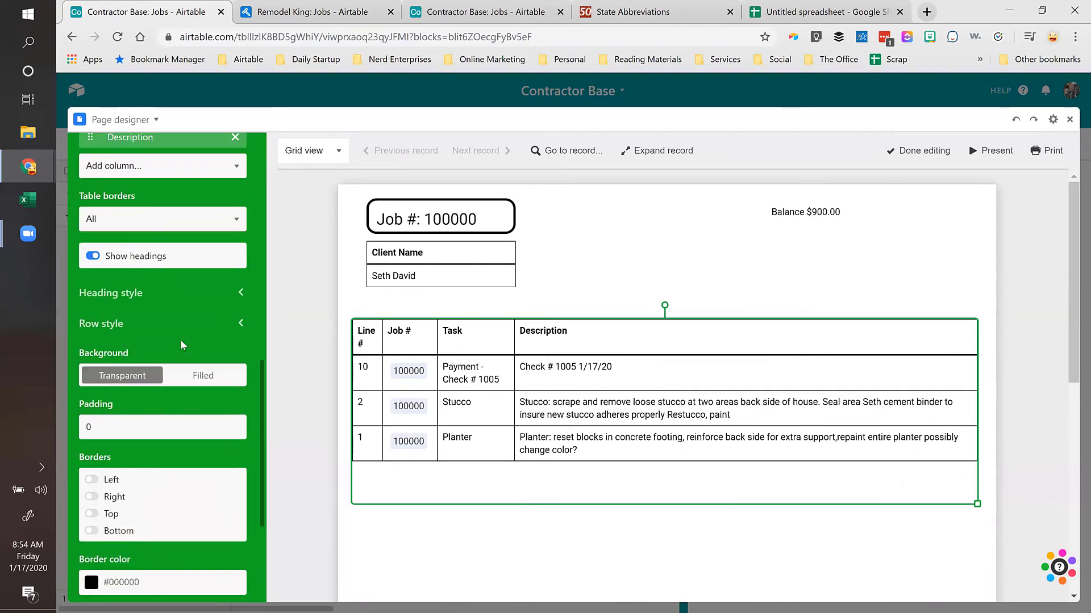
scroll(179, 339, up, 2)
scroll(181, 343, up, 5)
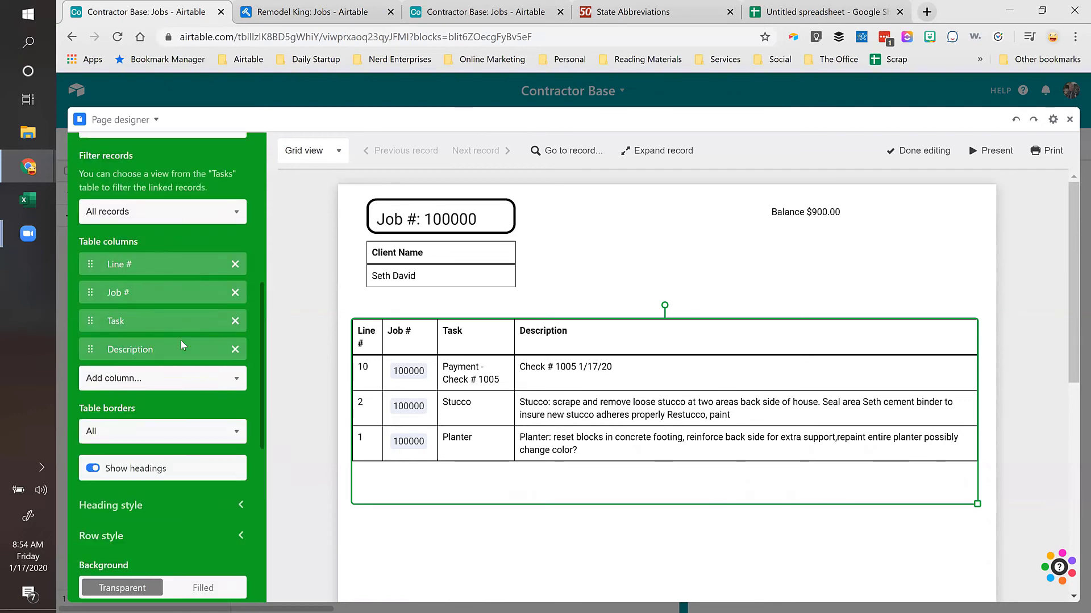
click(238, 282)
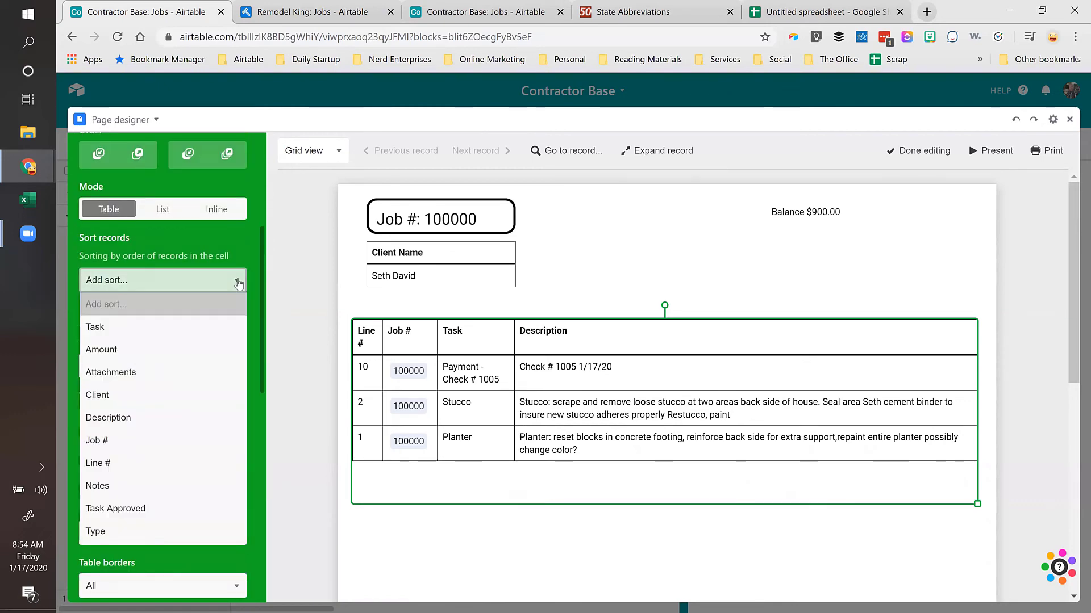
Step: Sort the task table by Line # and remove the Line # column from it
click(108, 463)
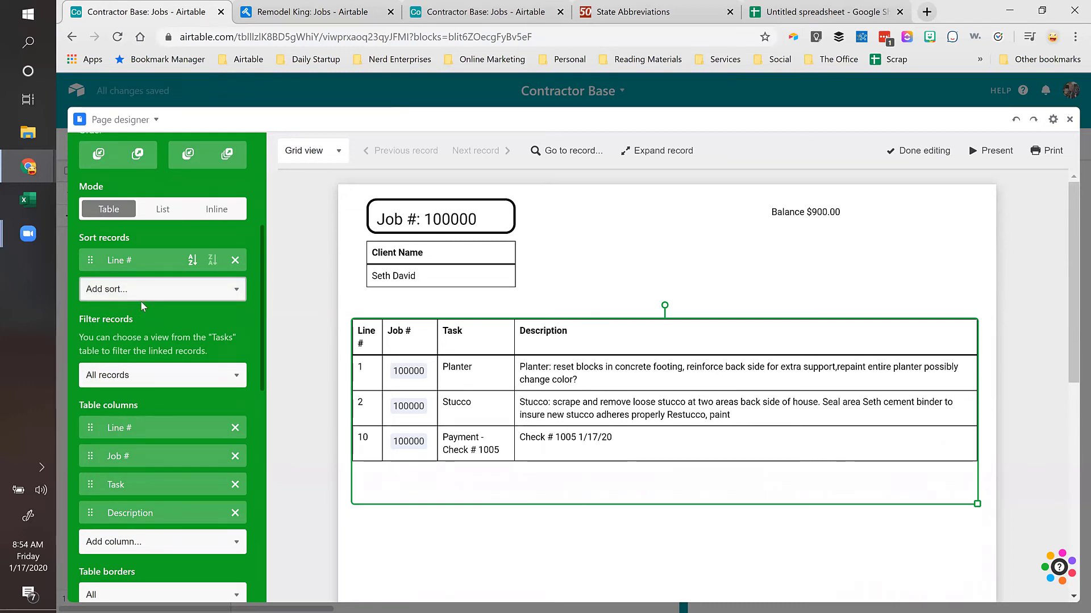
scroll(147, 296, down, 1)
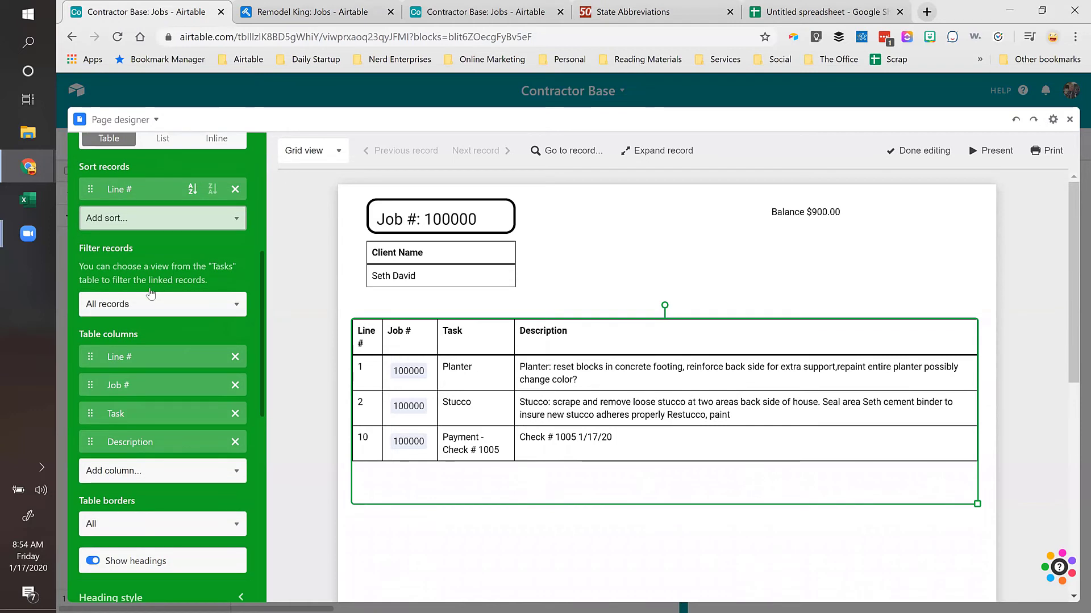
click(235, 358)
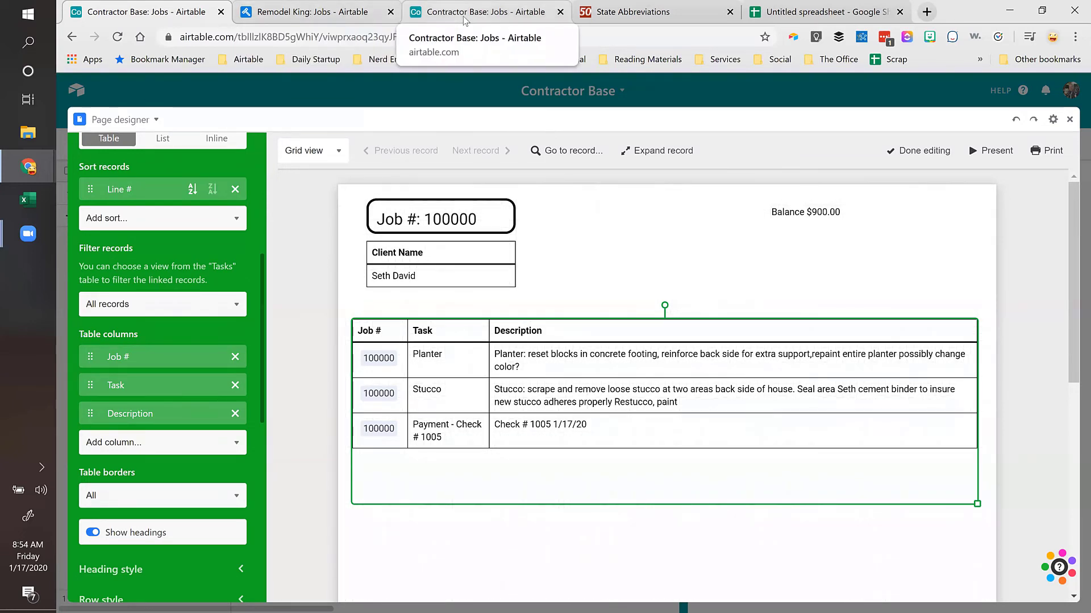
drag(462, 11, 292, 11)
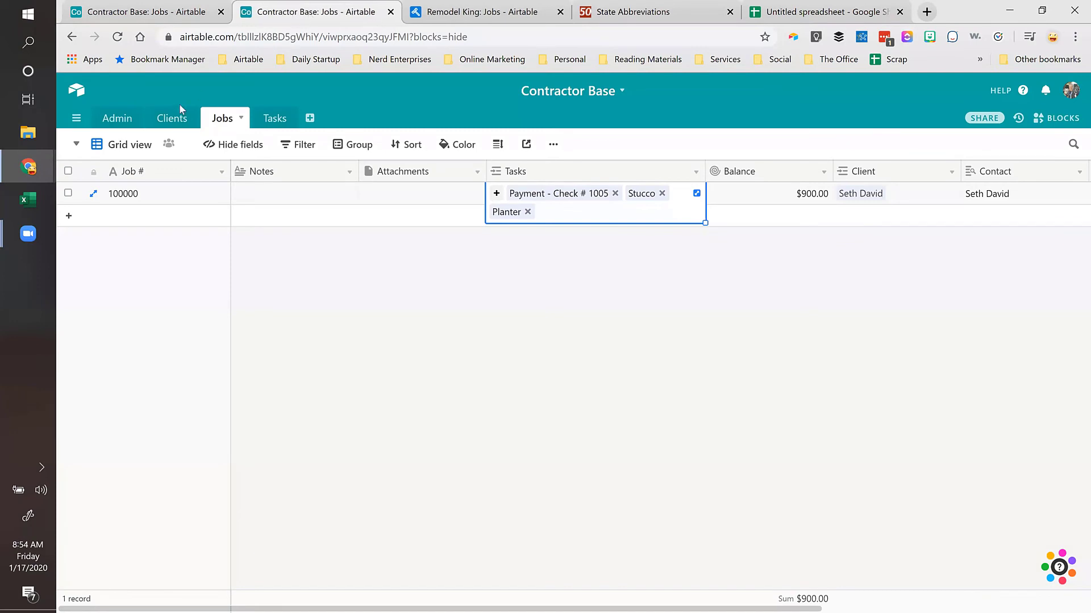
Step: Change the Stucco task's Line # to 15 in the Tasks table
click(284, 119)
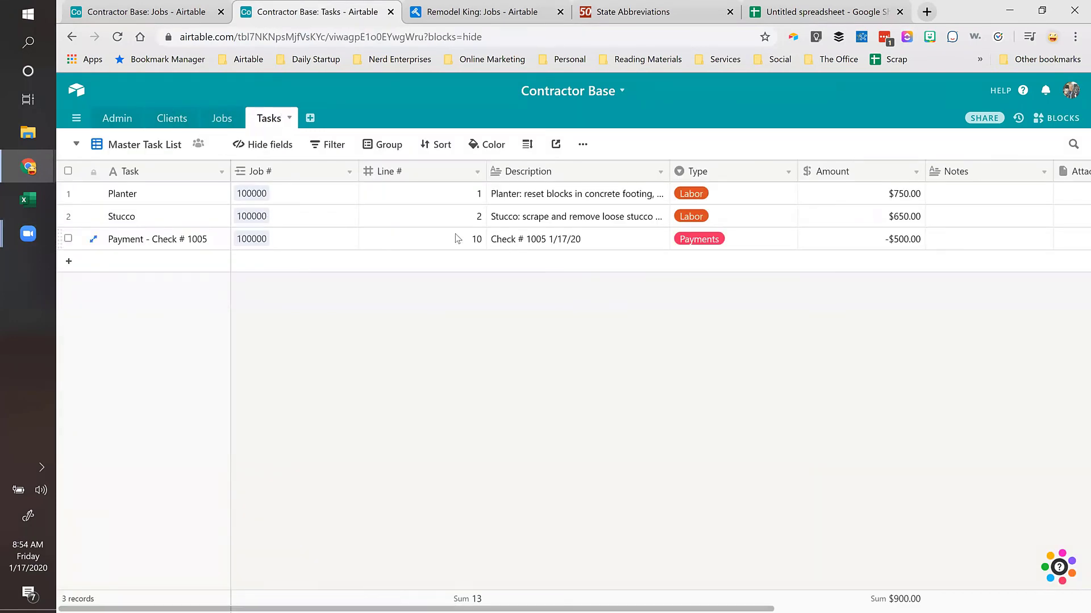
click(455, 223)
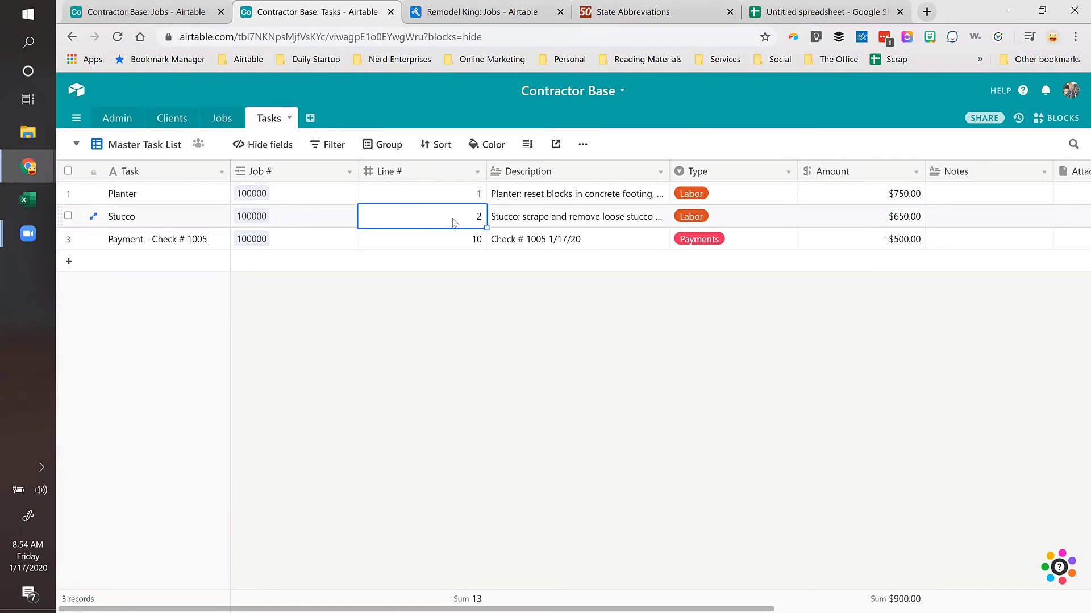
text(15)
key(Tab)
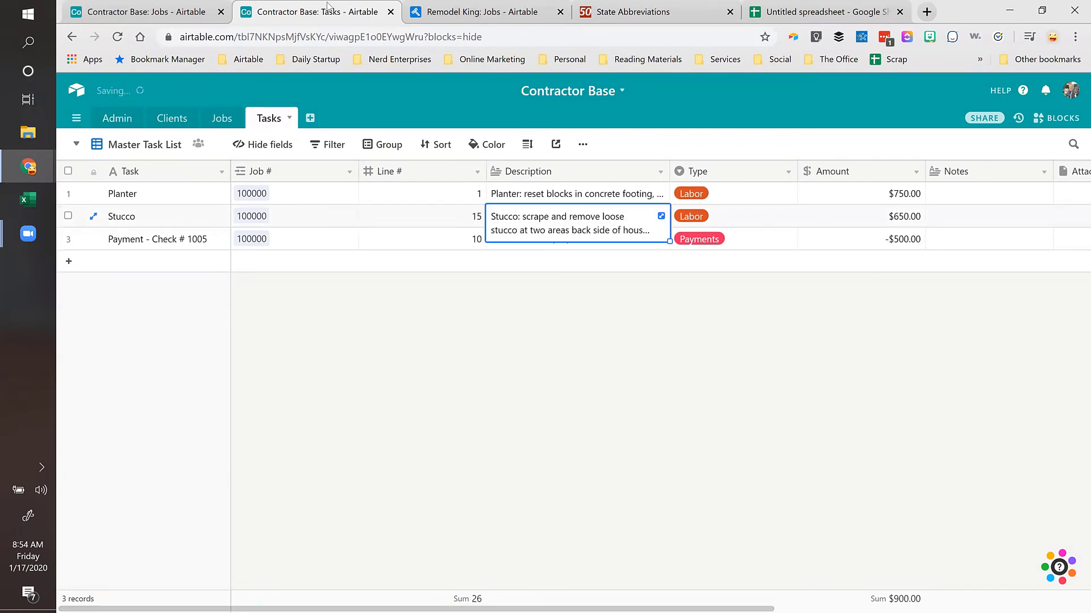
click(159, 13)
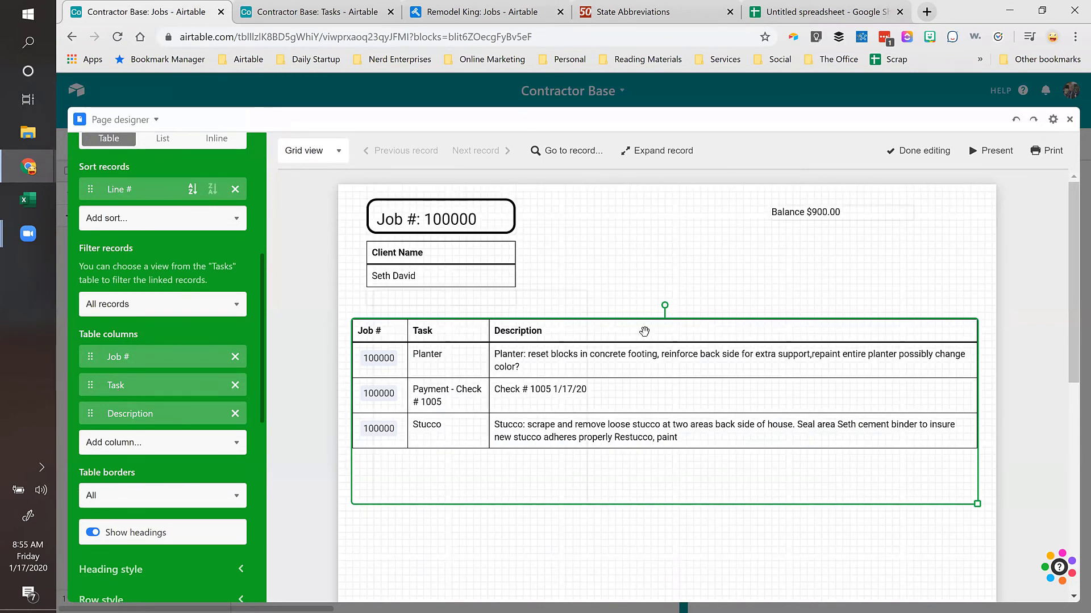
click(569, 305)
key(Delete)
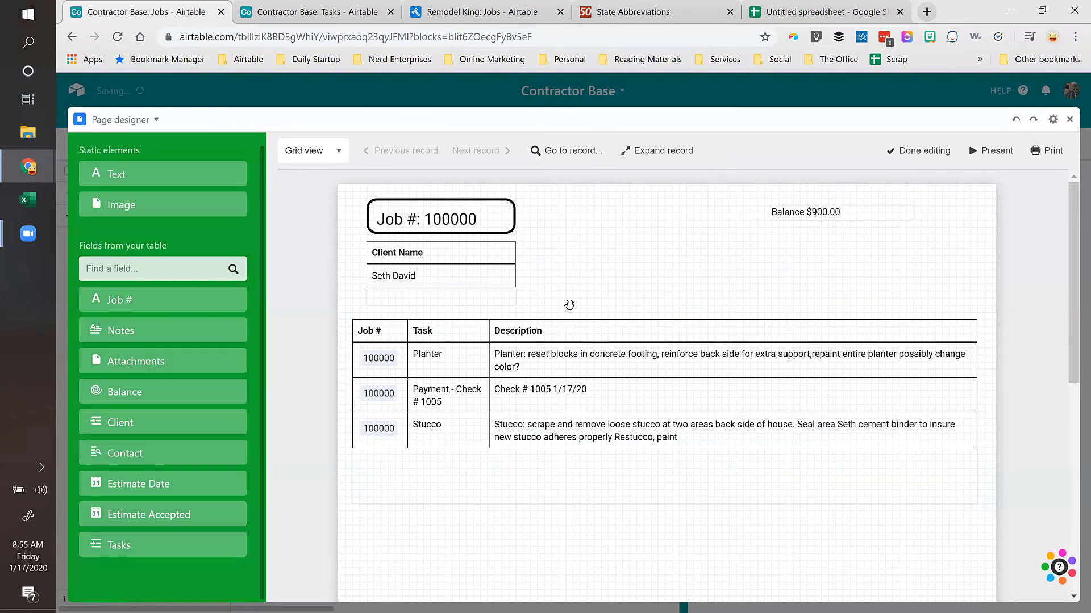
click(568, 325)
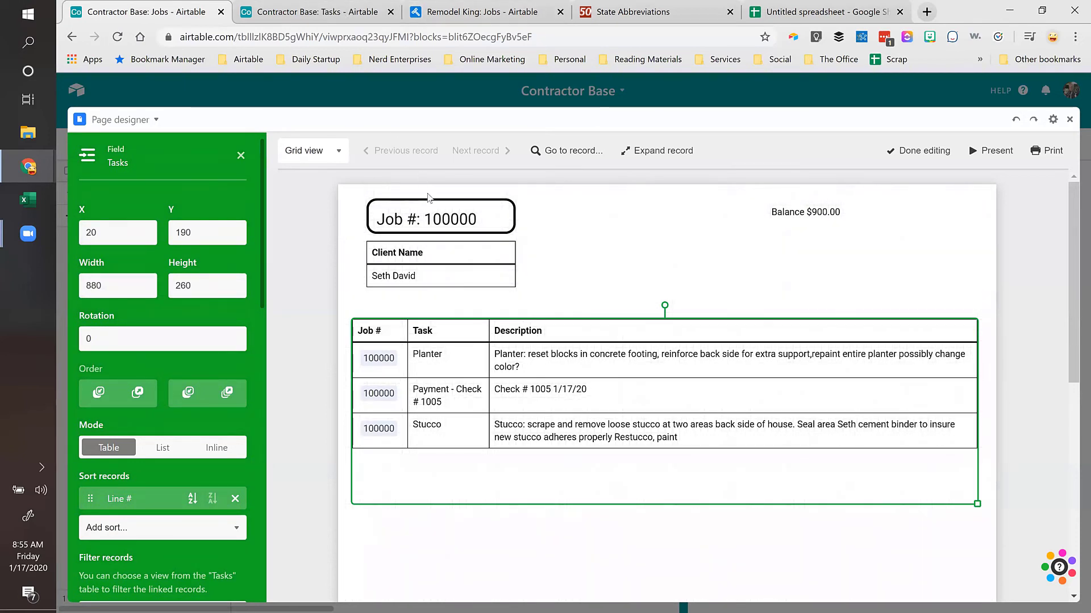
click(449, 17)
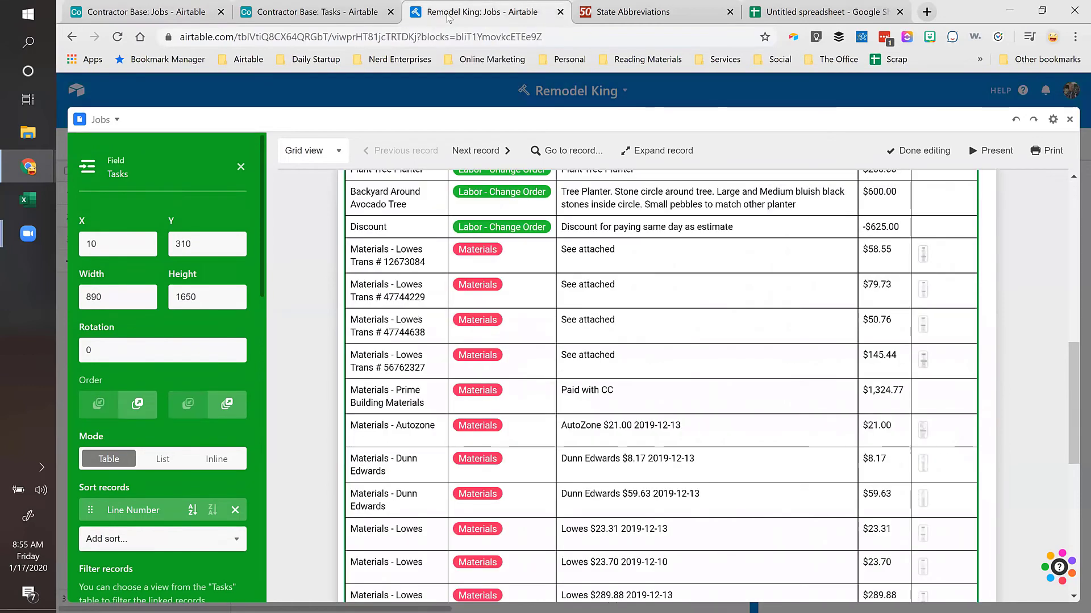
scroll(541, 296, up, 1)
scroll(540, 296, up, 4)
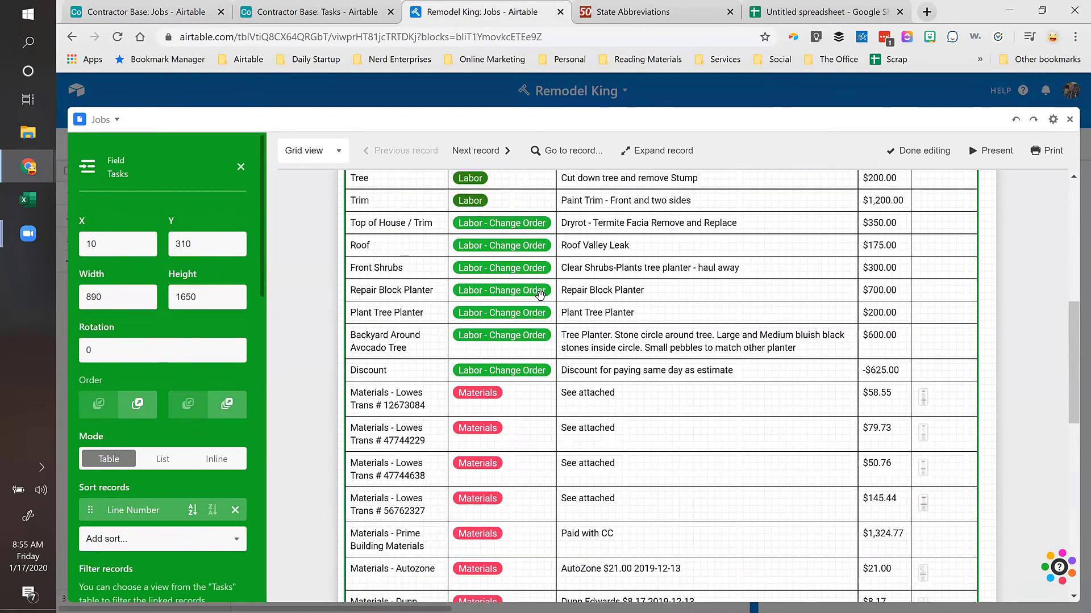
scroll(494, 222, up, 4)
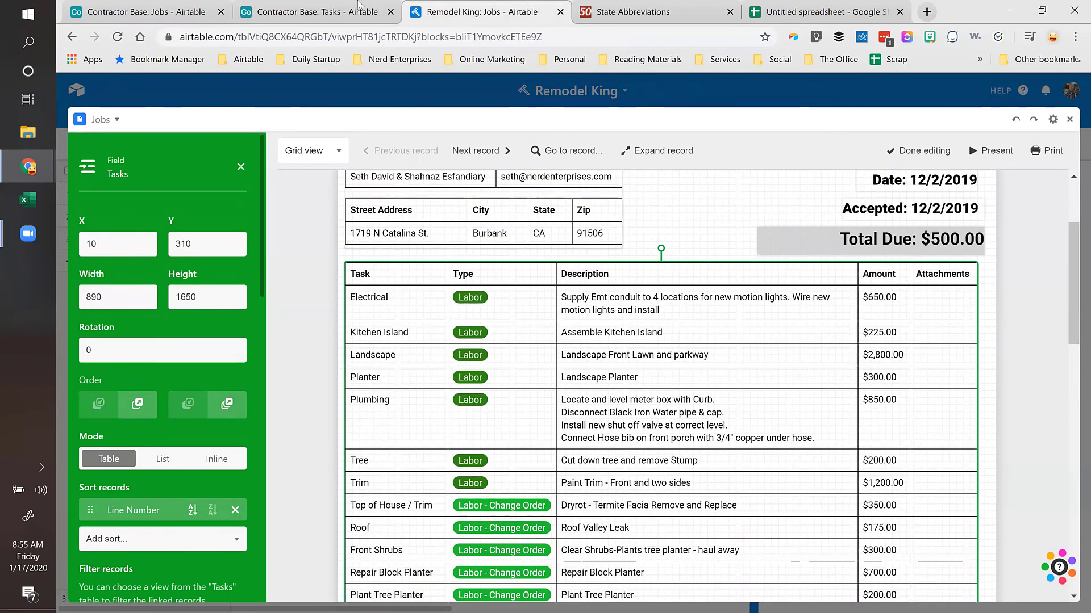
click(310, 14)
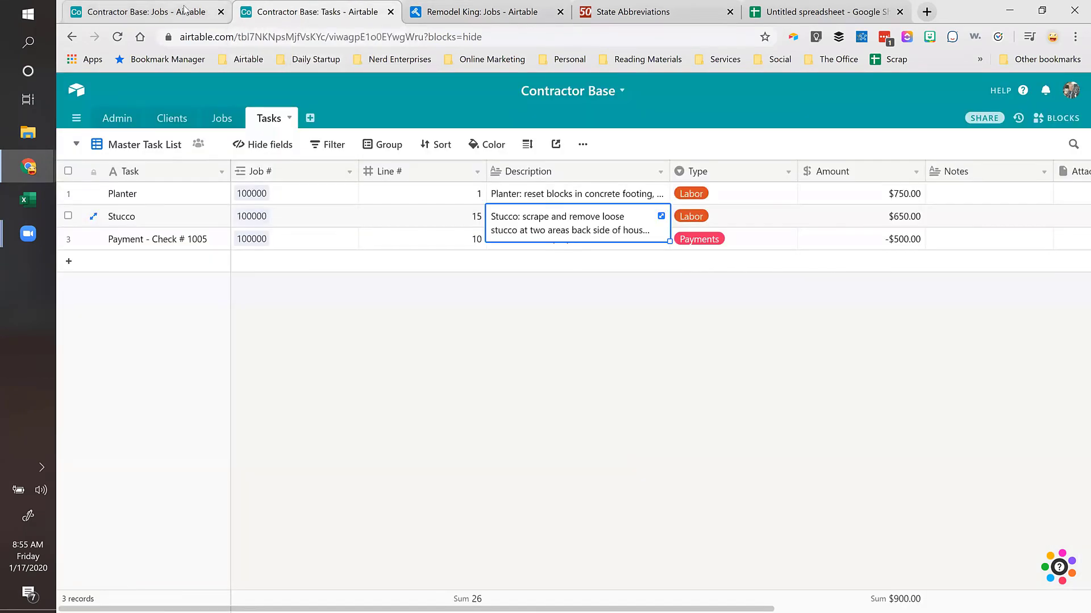
click(211, 12)
scroll(183, 336, down, 3)
scroll(182, 334, down, 5)
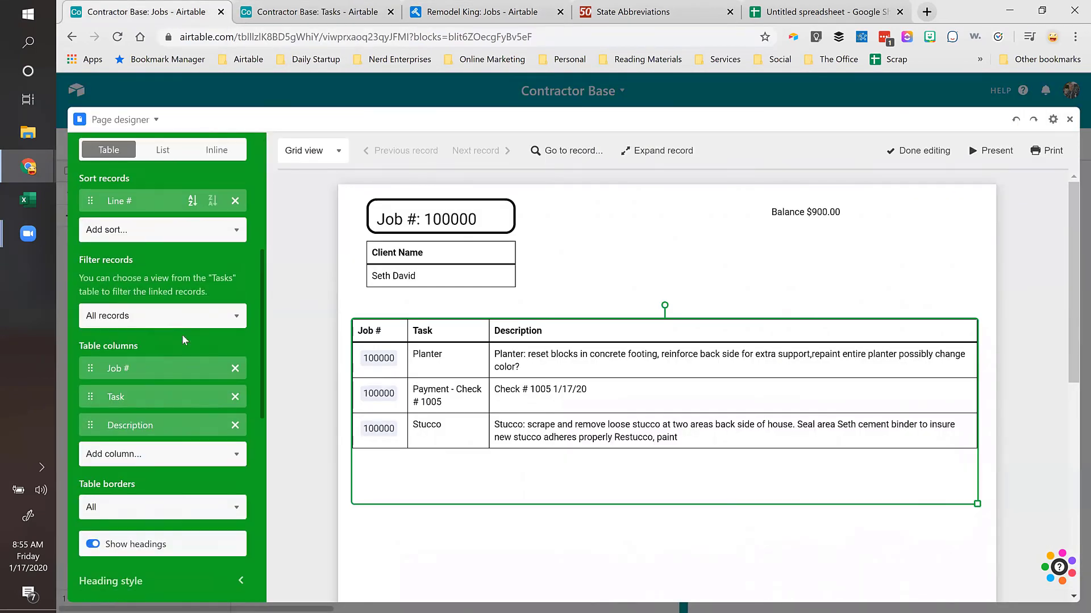
Step: Add a Type column to the task table, placed before Description
click(156, 327)
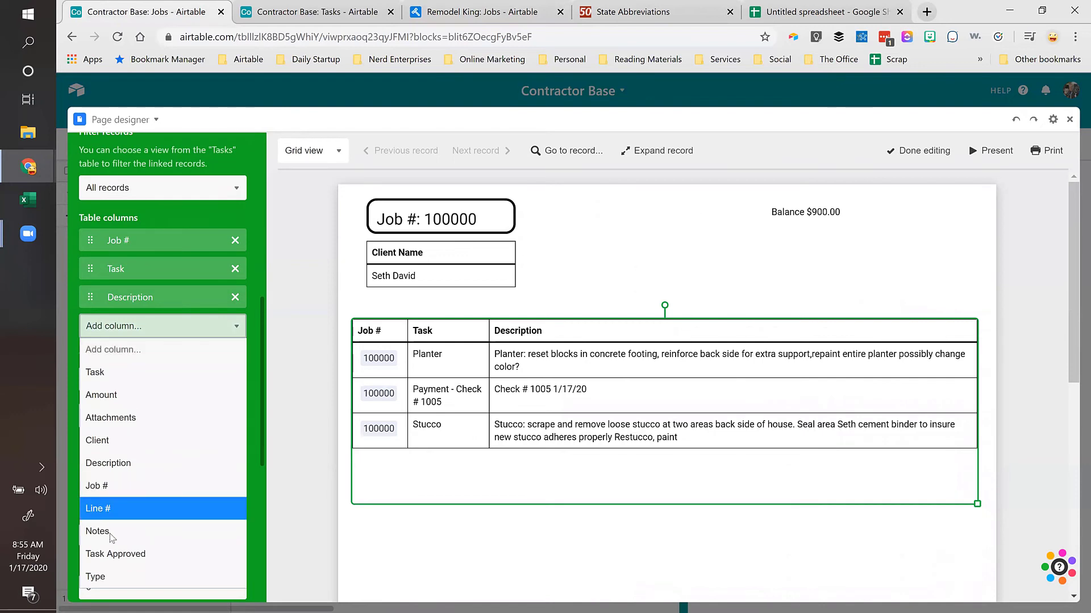
click(108, 574)
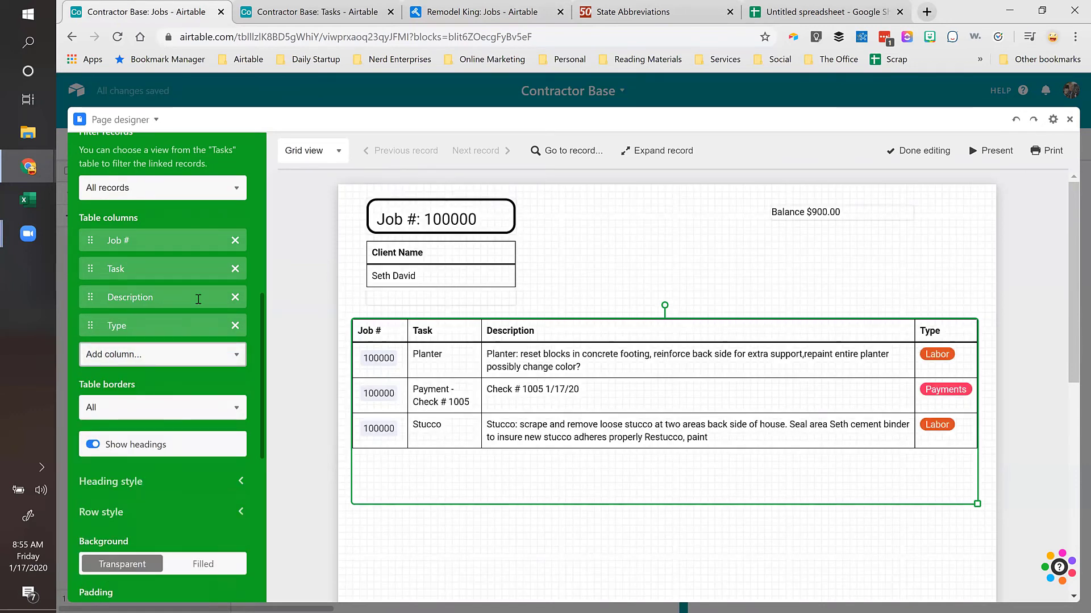
drag(87, 326, 90, 294)
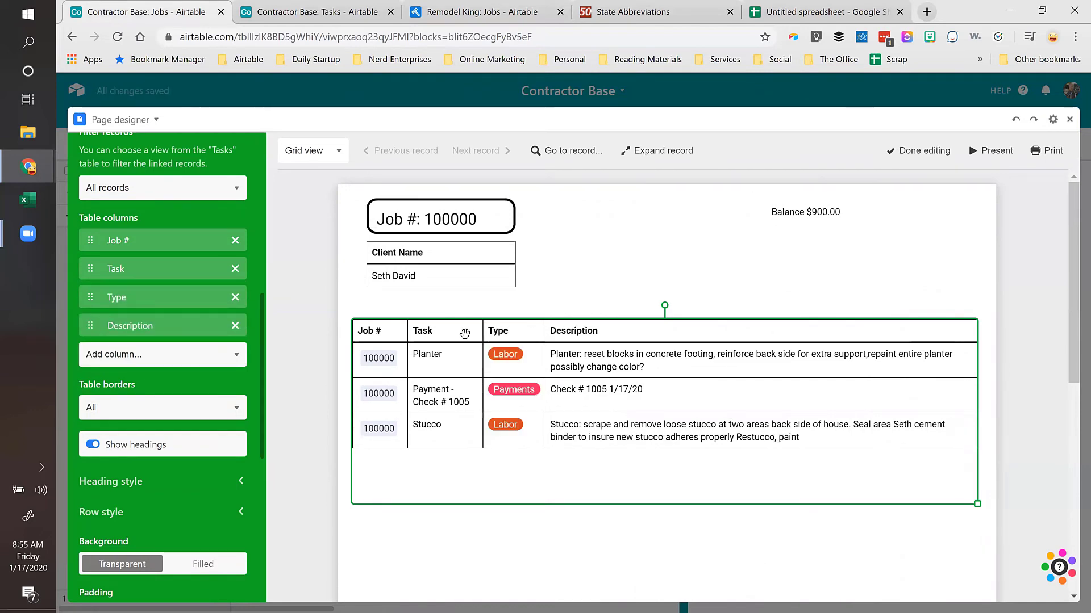
scroll(591, 318, down, 3)
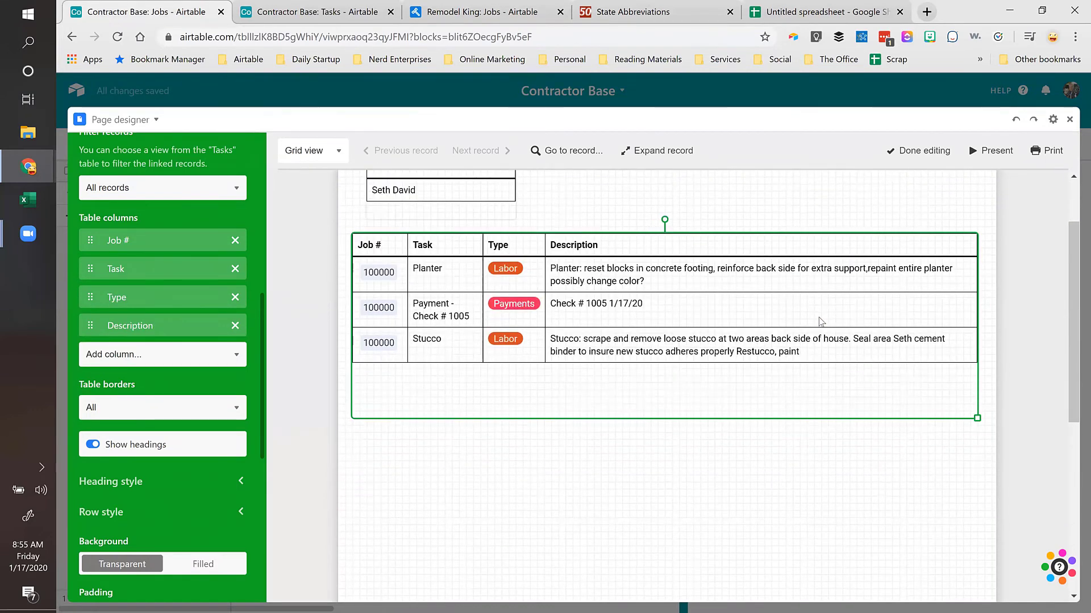
scroll(820, 318, up, 3)
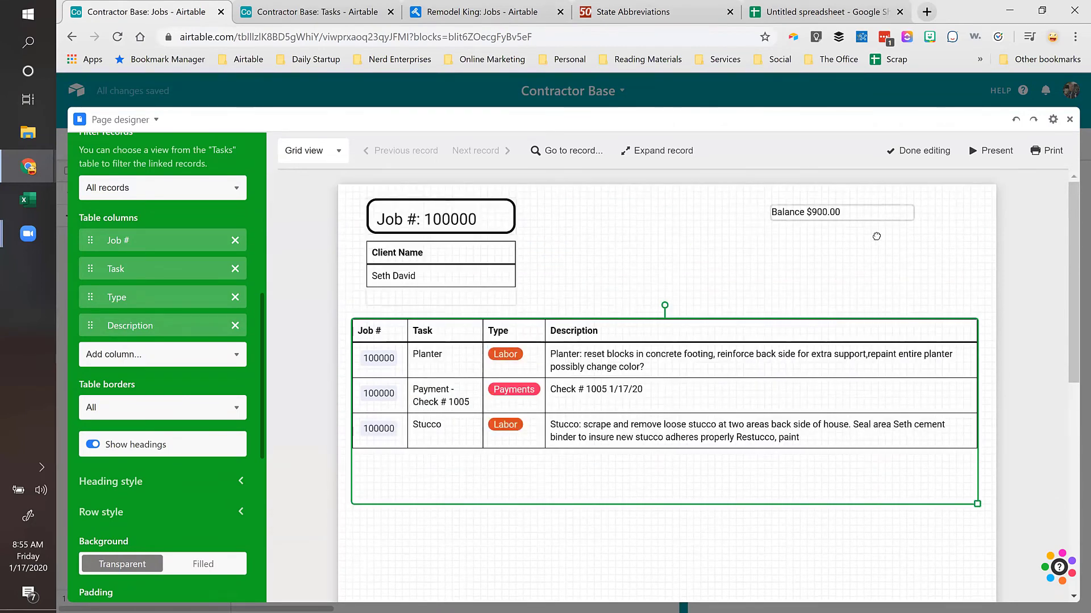
Step: Move the Balance $900.00 text next to the Job # box, then view the Remodel King invoice
drag(881, 221, 682, 228)
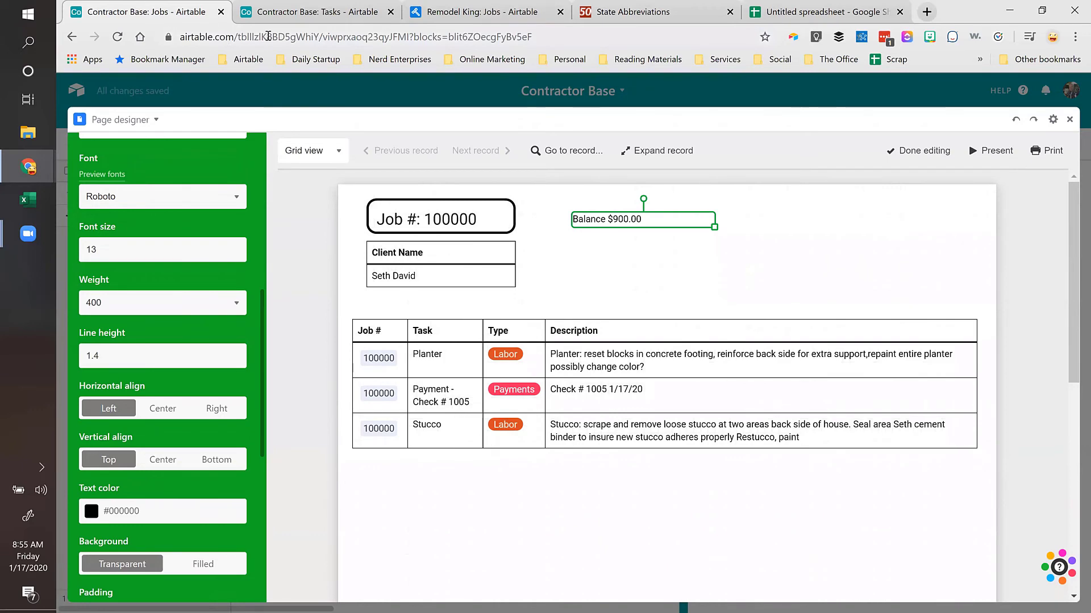
click(630, 368)
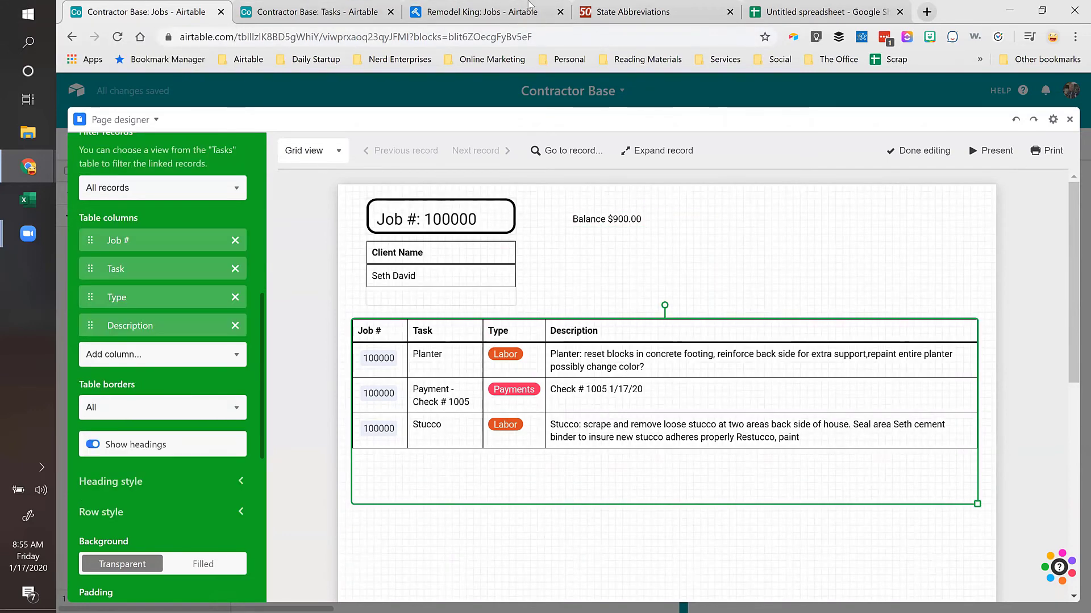
key(ctrl+3)
scroll(802, 316, up, 3)
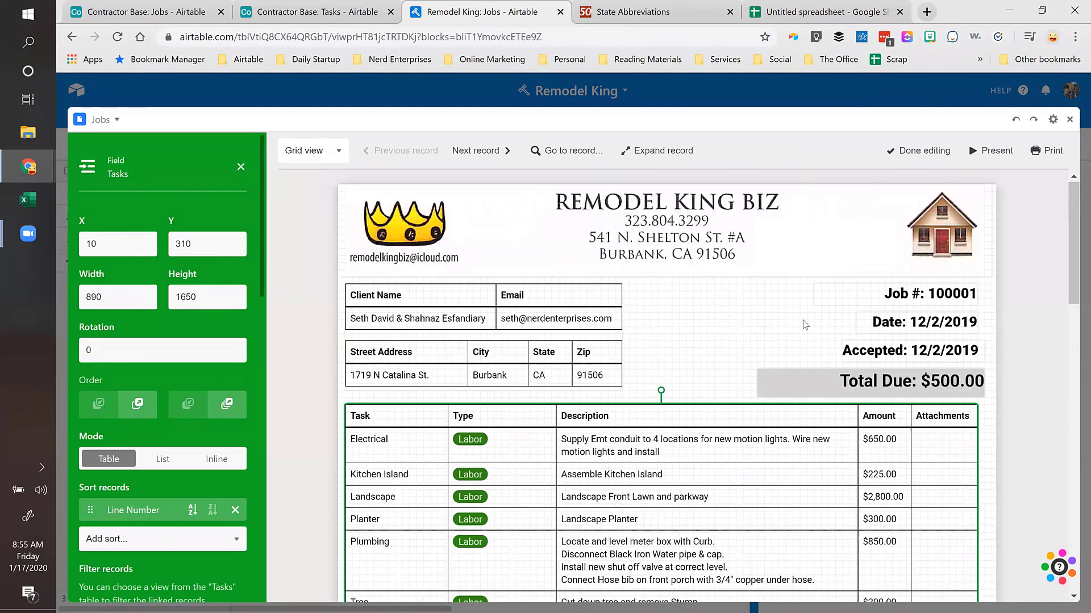
Step: Open the invoice's print options and cancel without printing
click(1014, 277)
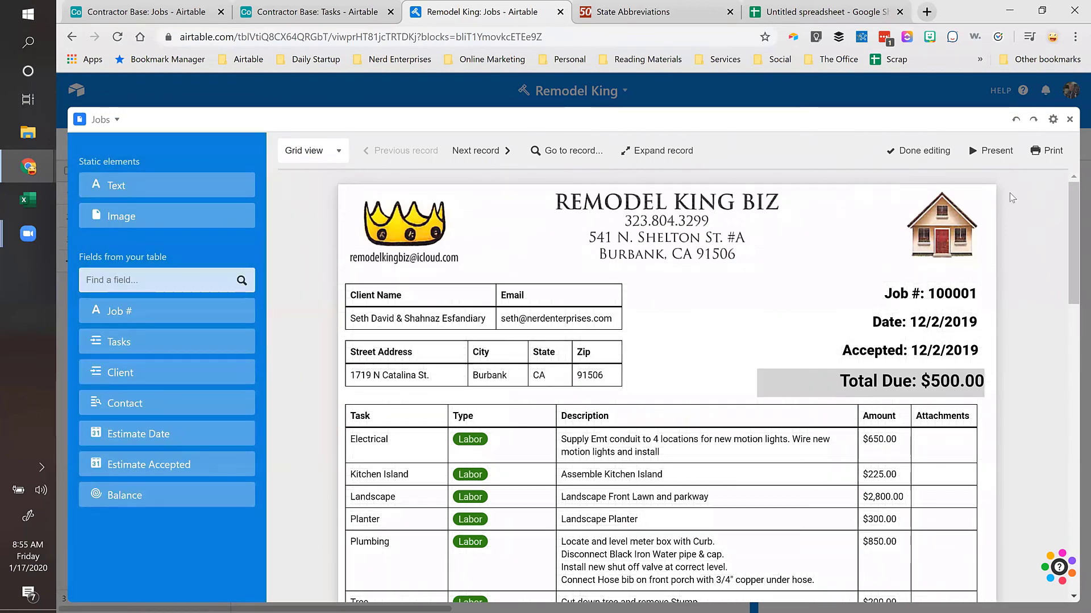
click(1050, 151)
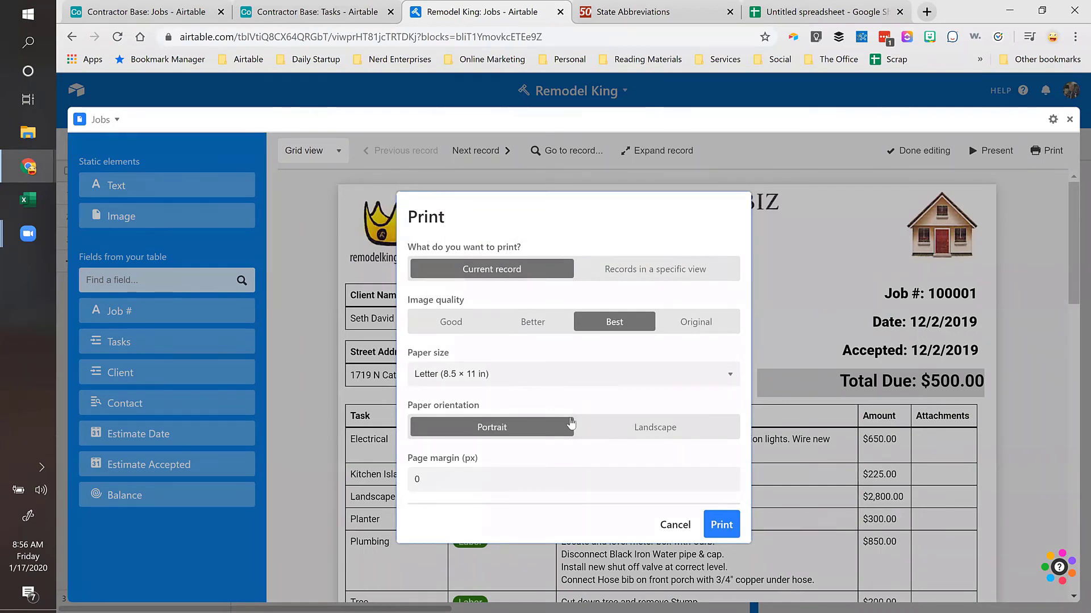
click(672, 525)
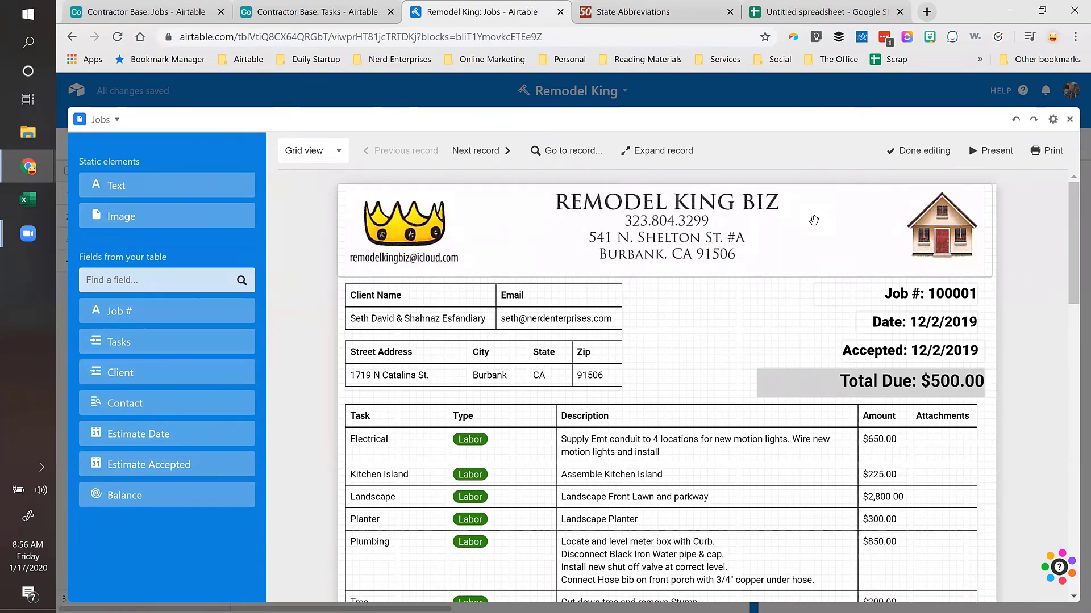
Step: Flip the invoice preview between jobs 100000 and 100001, end on 100000, and close the designer
click(473, 154)
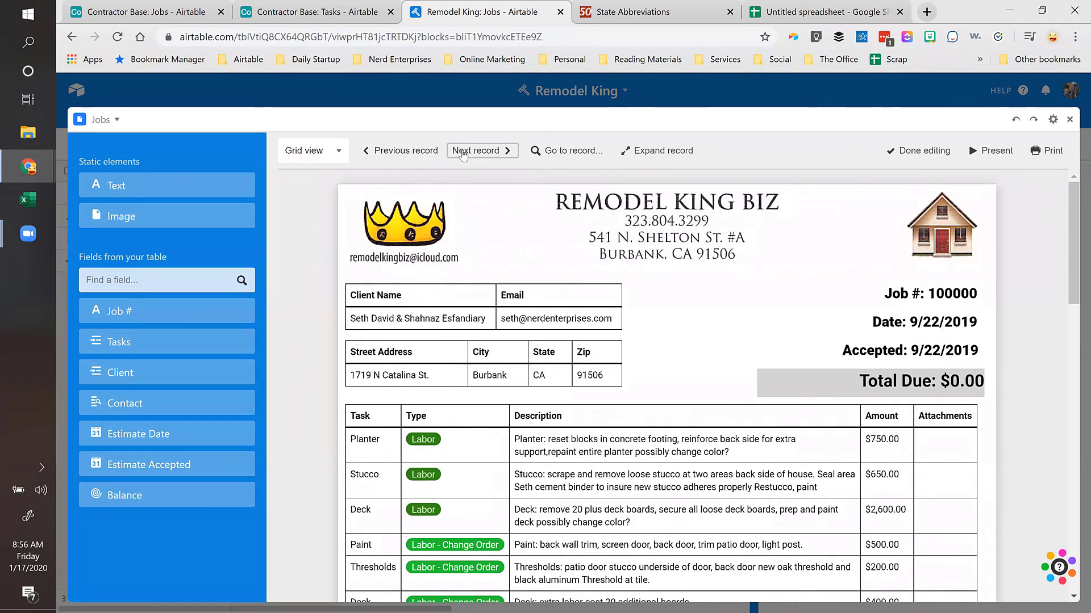
click(418, 152)
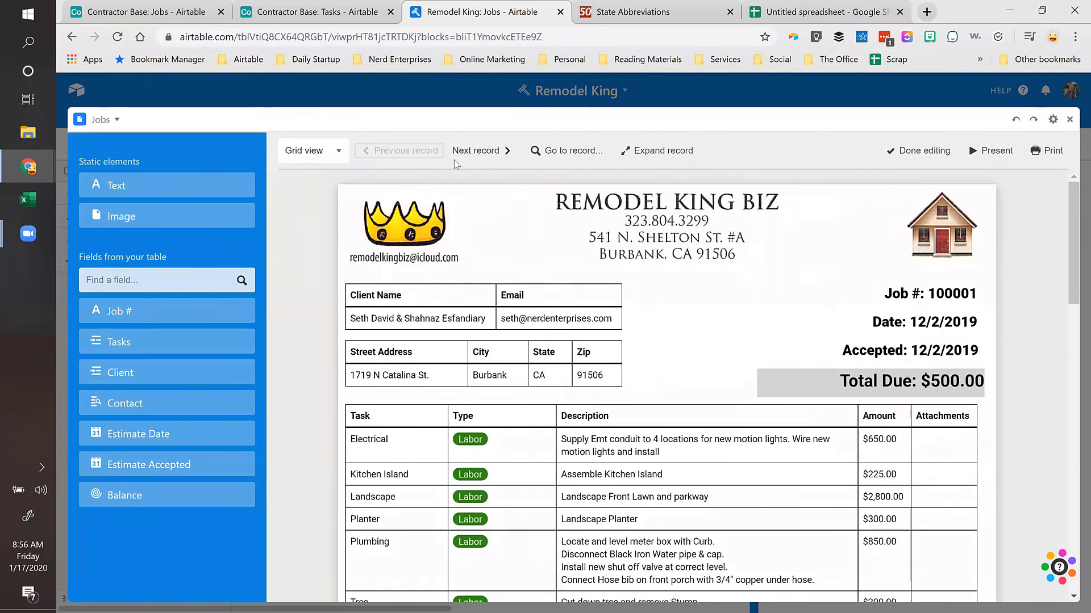
click(469, 152)
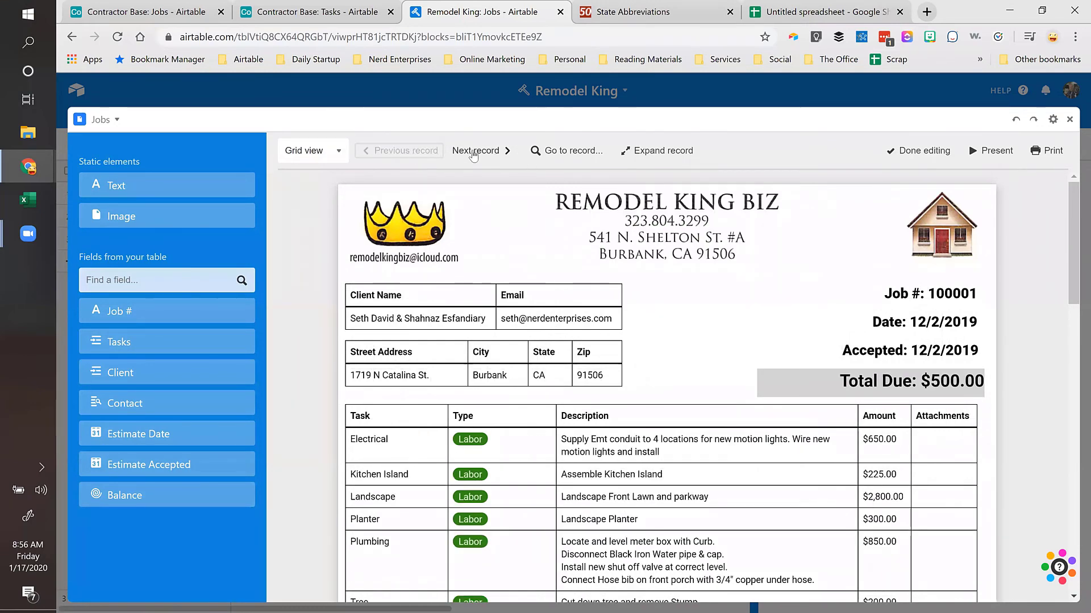
click(1070, 121)
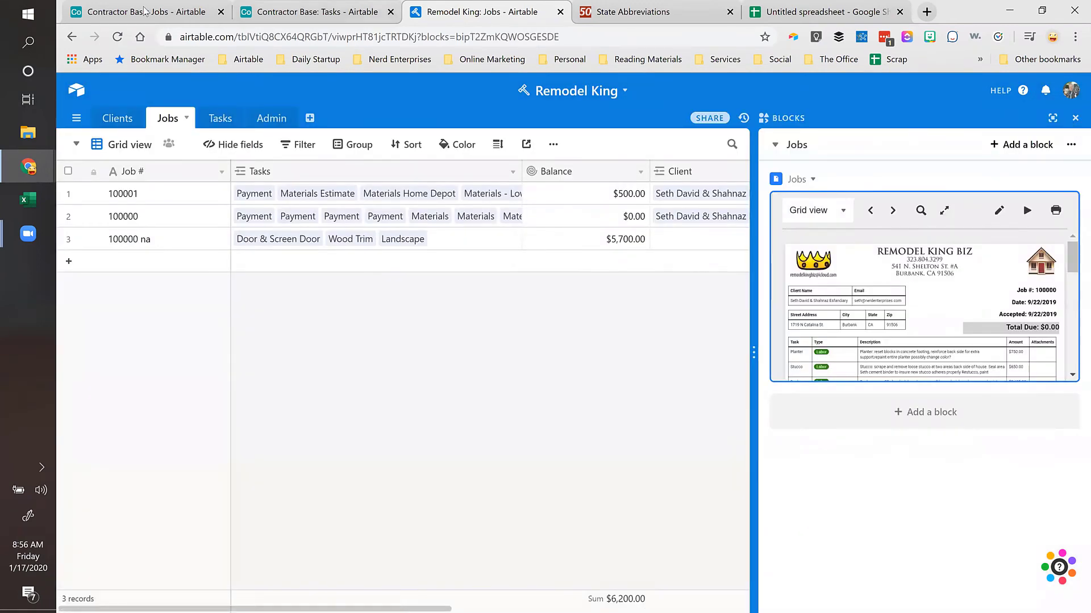
Step: Open the Contractor Base Tasks table in its Job # 100000 view
click(133, 20)
click(271, 20)
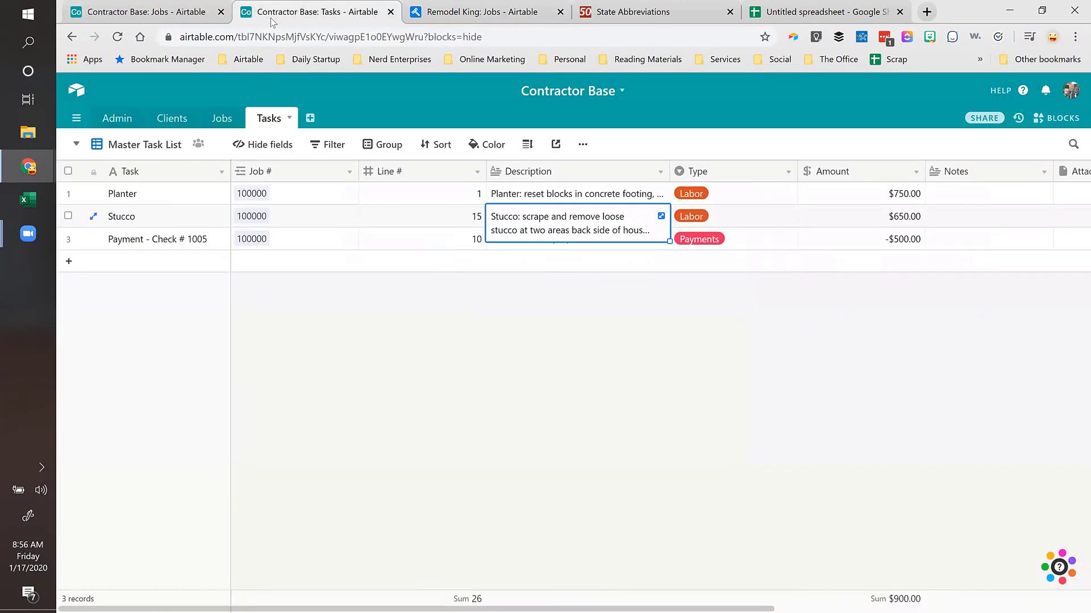
click(218, 119)
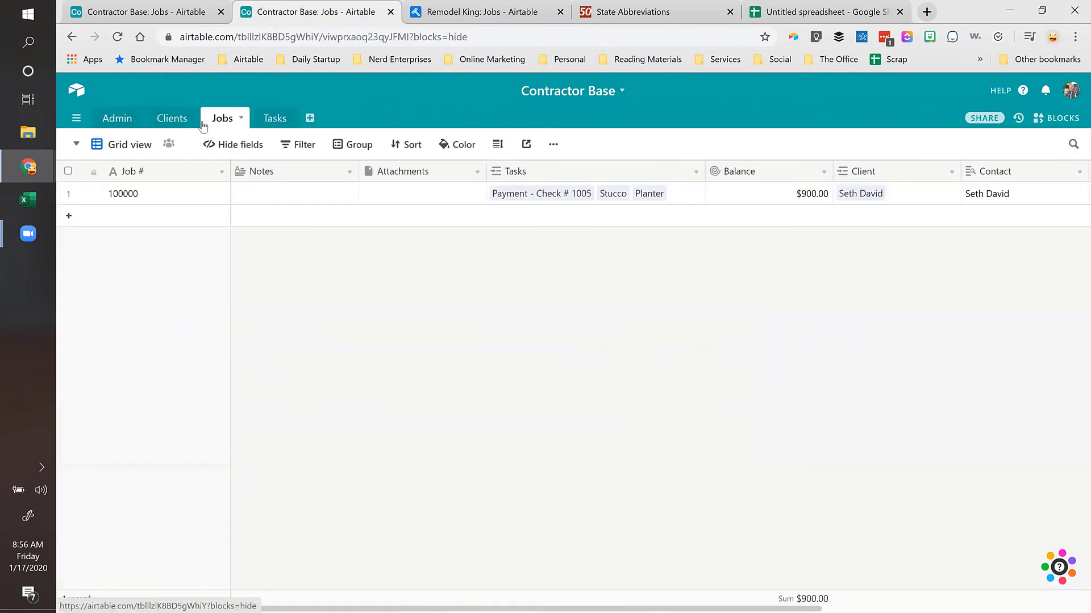
click(269, 119)
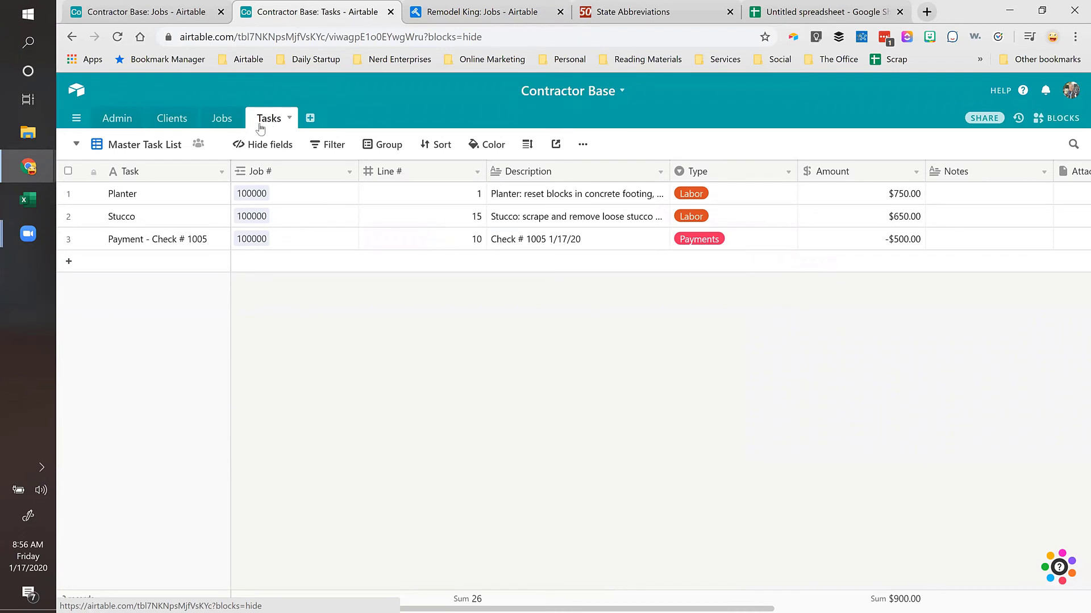
click(139, 145)
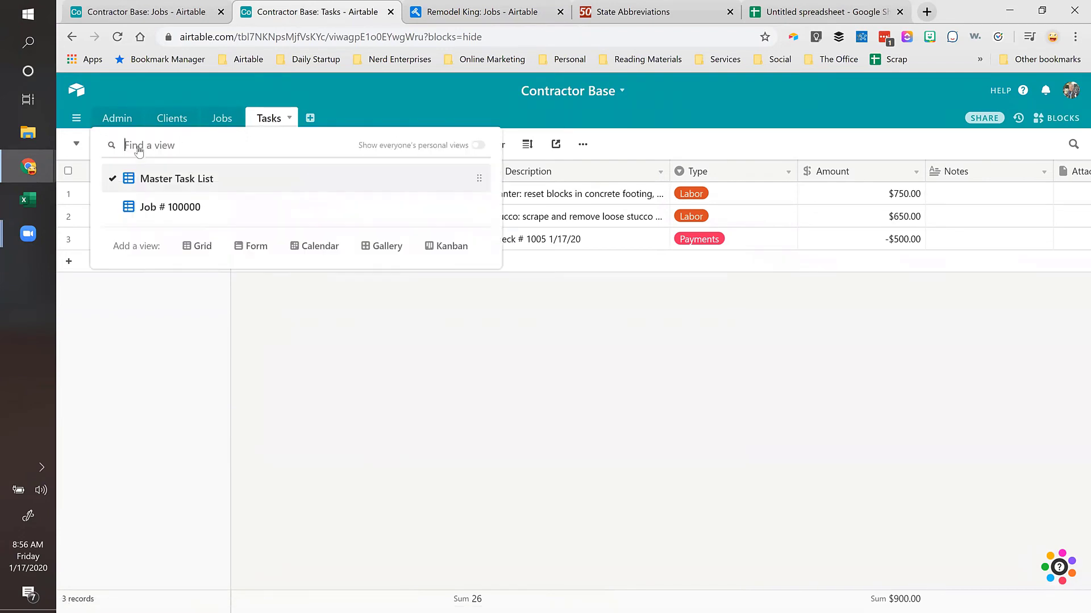
click(170, 210)
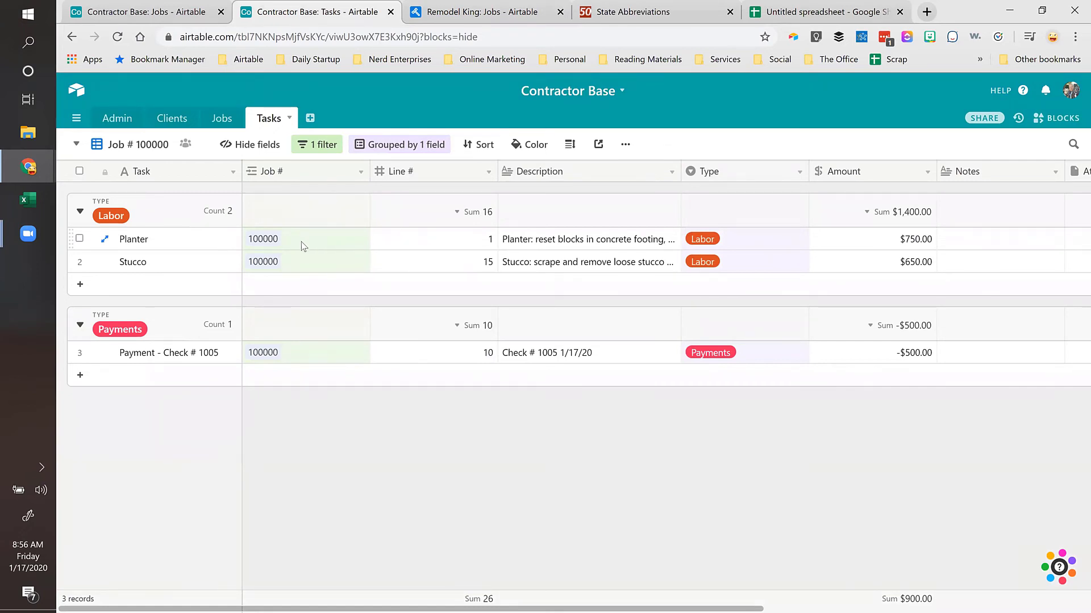
Step: Create and copy a private share link for the Job # 100000 view, then open another profile's window
click(598, 145)
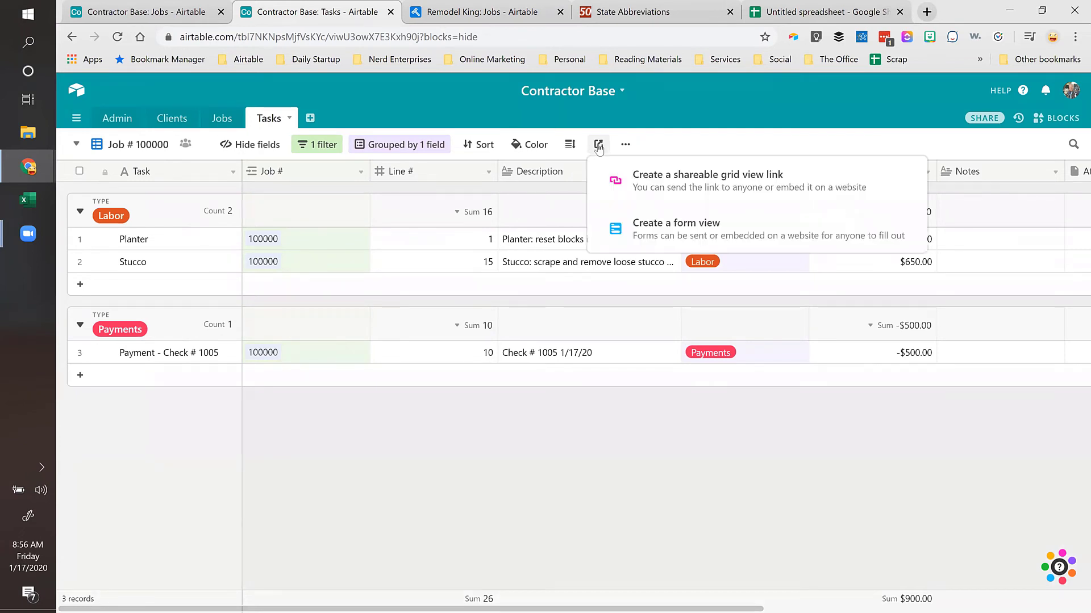
click(678, 180)
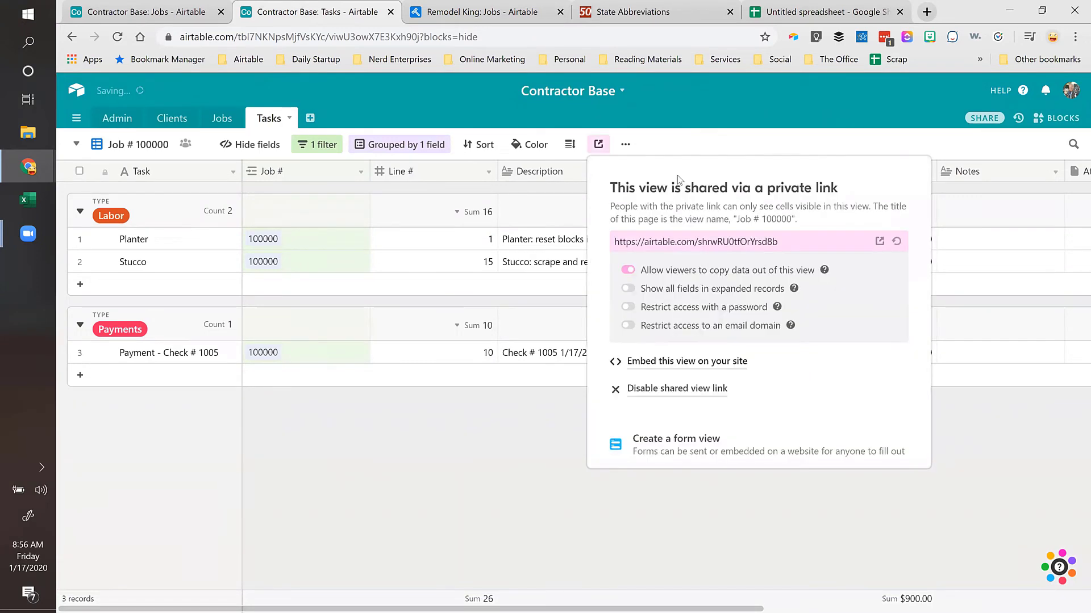
click(795, 239)
key(ctrl+c)
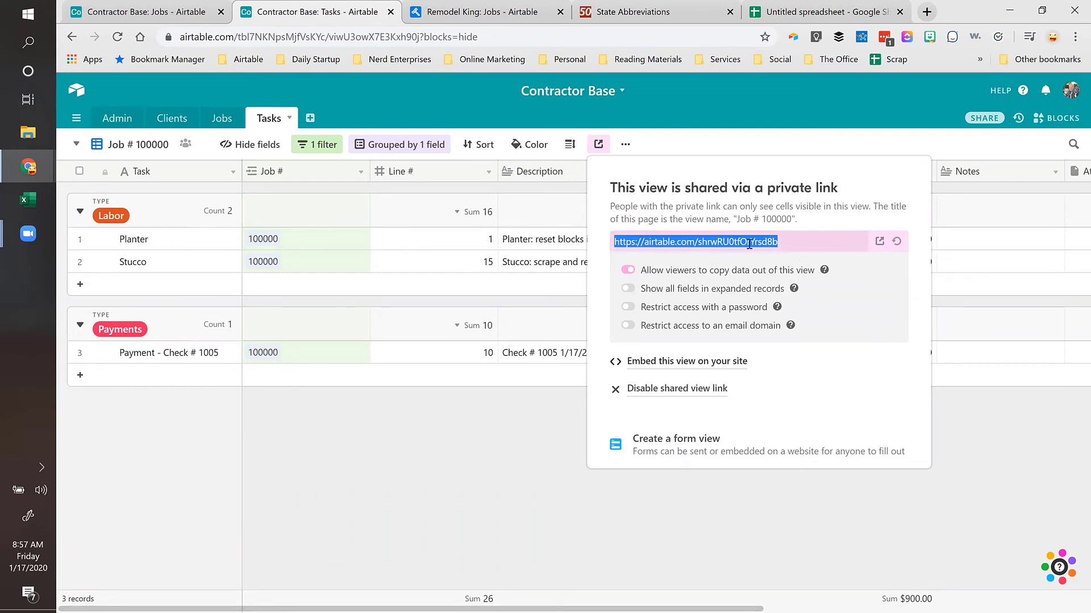
click(1052, 36)
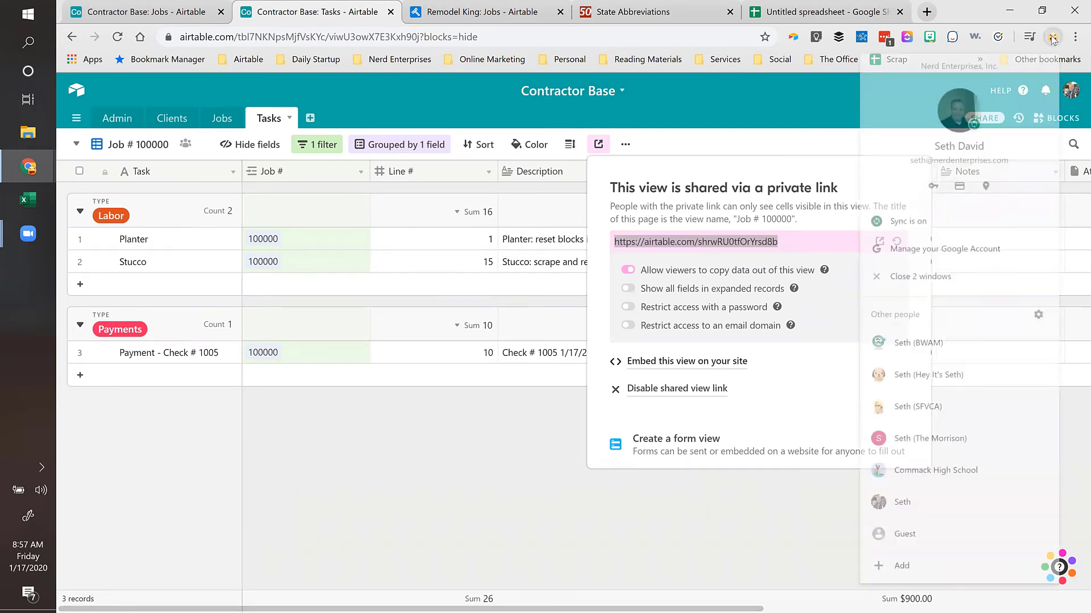
click(980, 508)
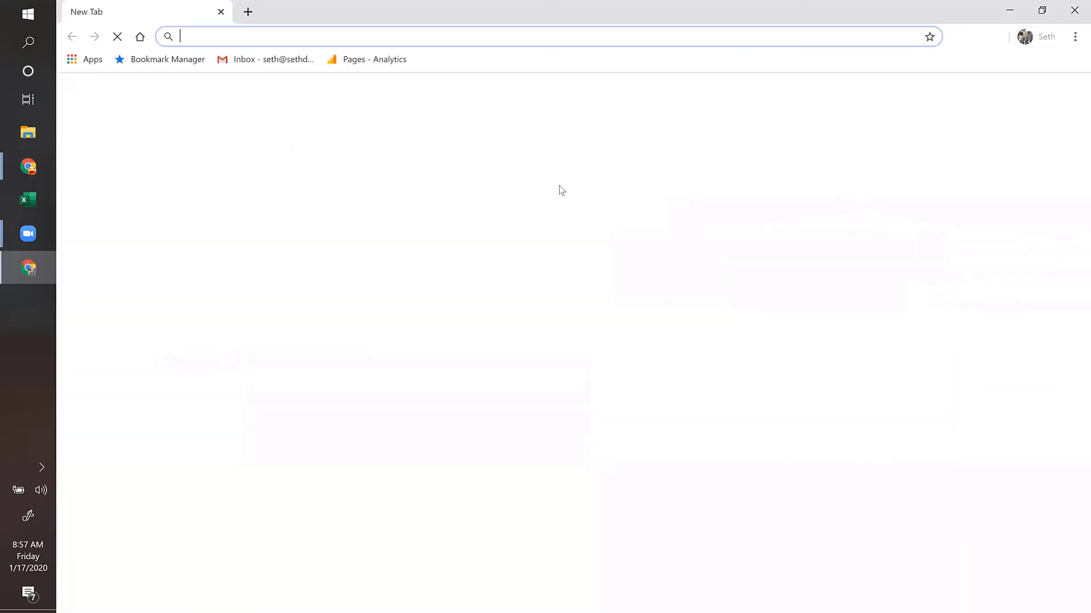
Step: Paste the copied share link into the new window's address bar and load the shared view
key(ctrl+v)
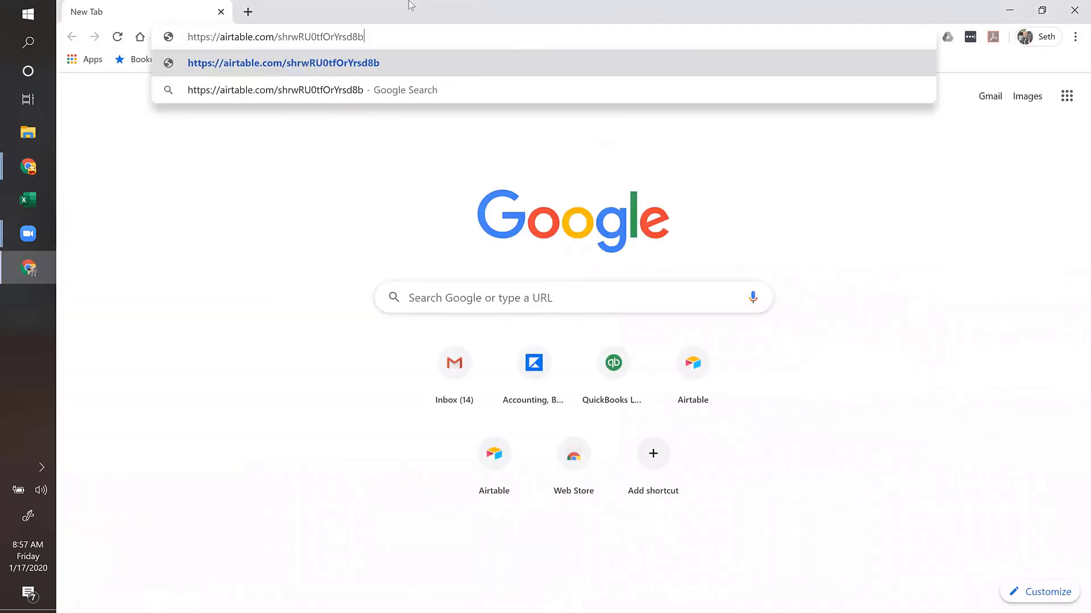
key(Return)
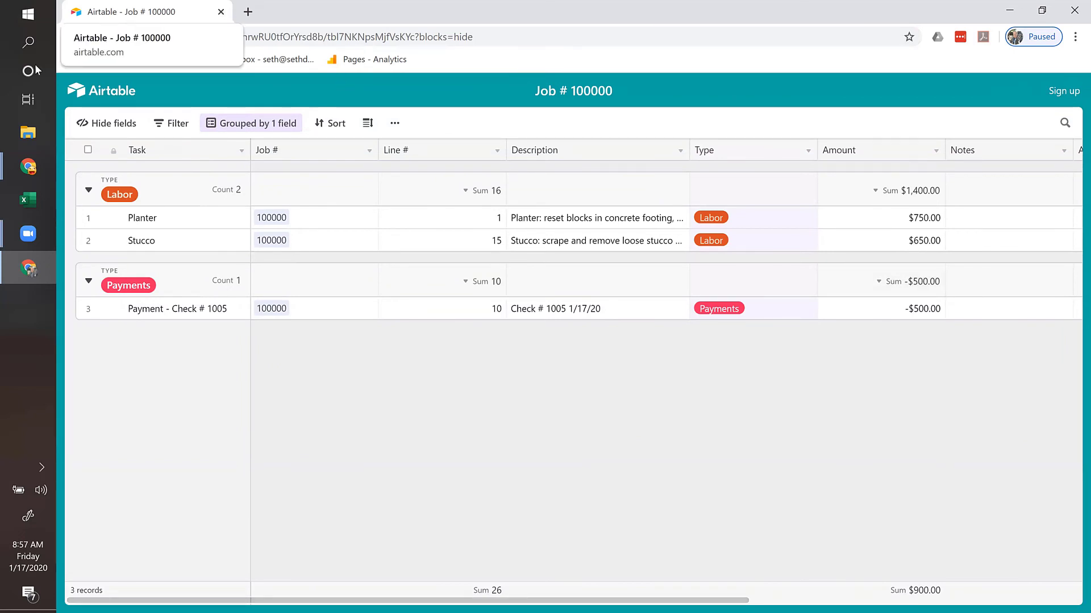
Step: Step through the Planter row's fields to its Task Approved cell, then bring up the view's extra options
click(485, 218)
key(Tab)
key(Tab)
key(Tab)
key(Tab)
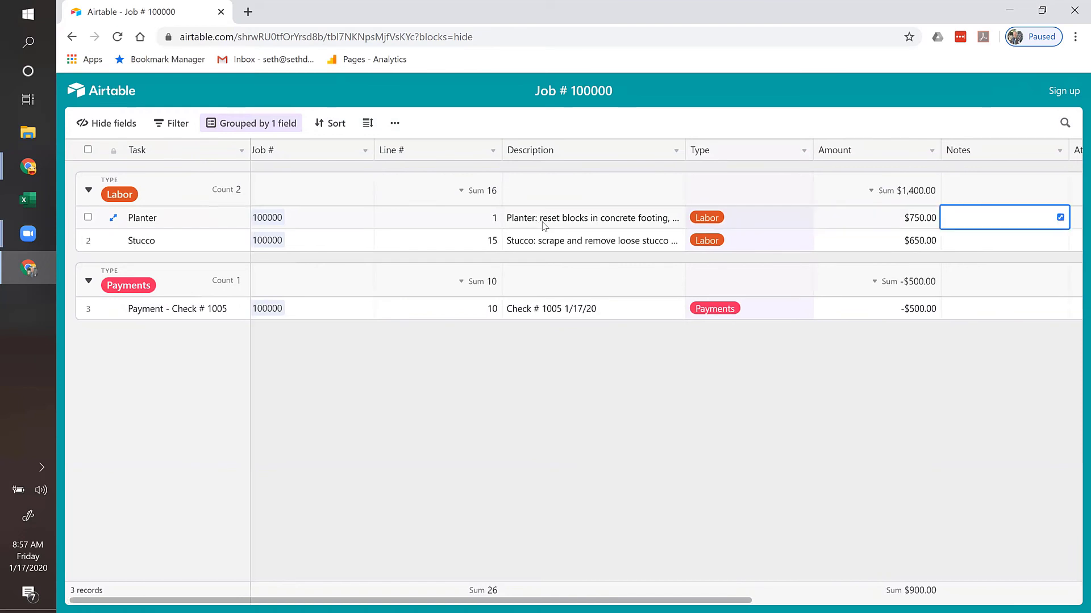
key(Tab)
key(Tab)
key(Tab)
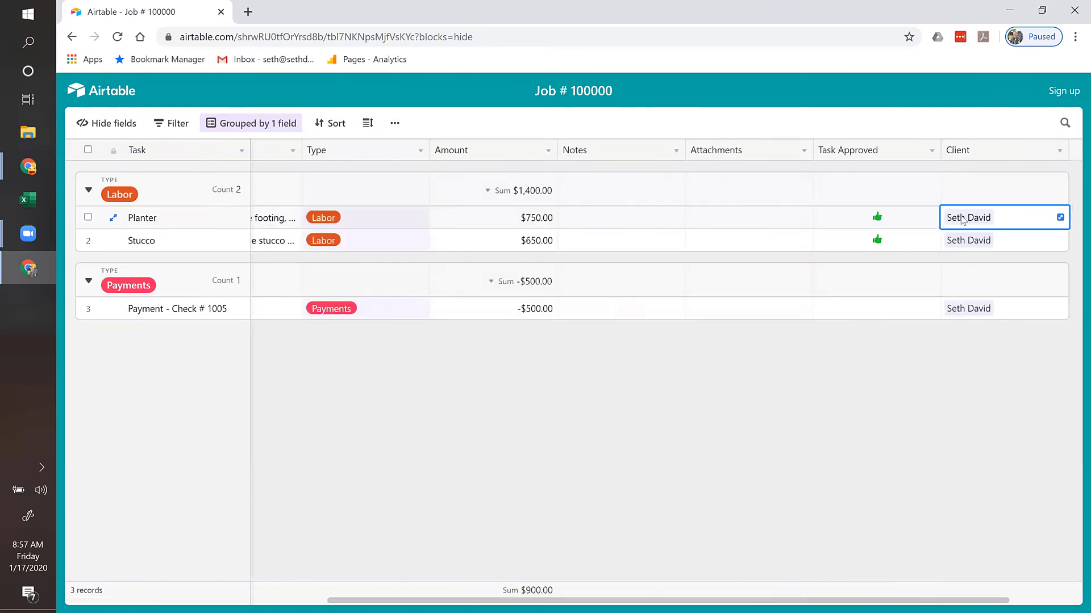
click(877, 219)
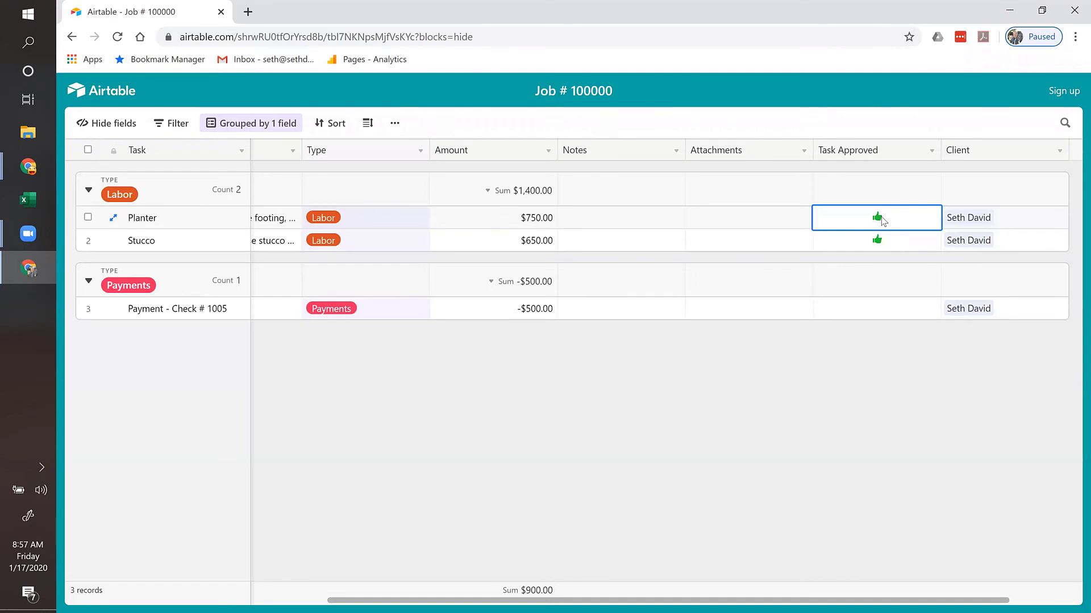
click(394, 123)
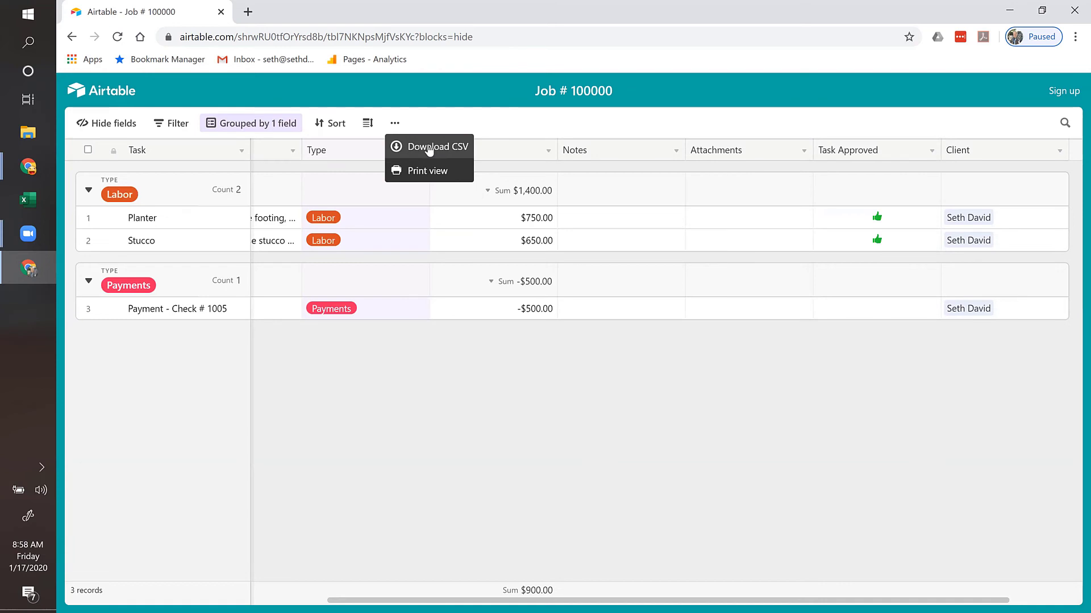
Step: Download the shared view as Job # 100000.csv and reveal the file in its folder
click(892, 226)
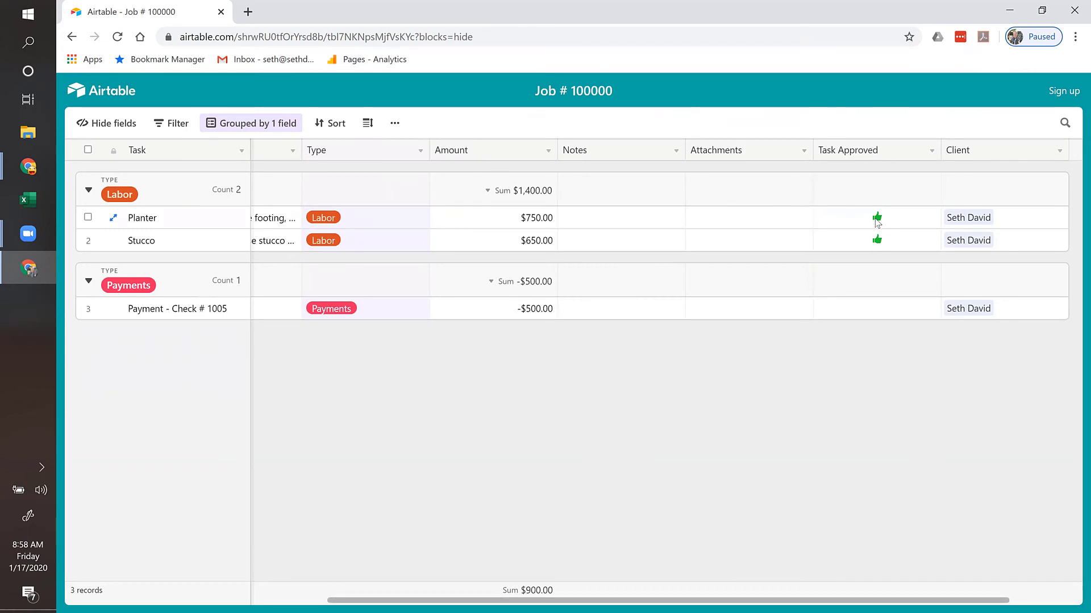
click(884, 219)
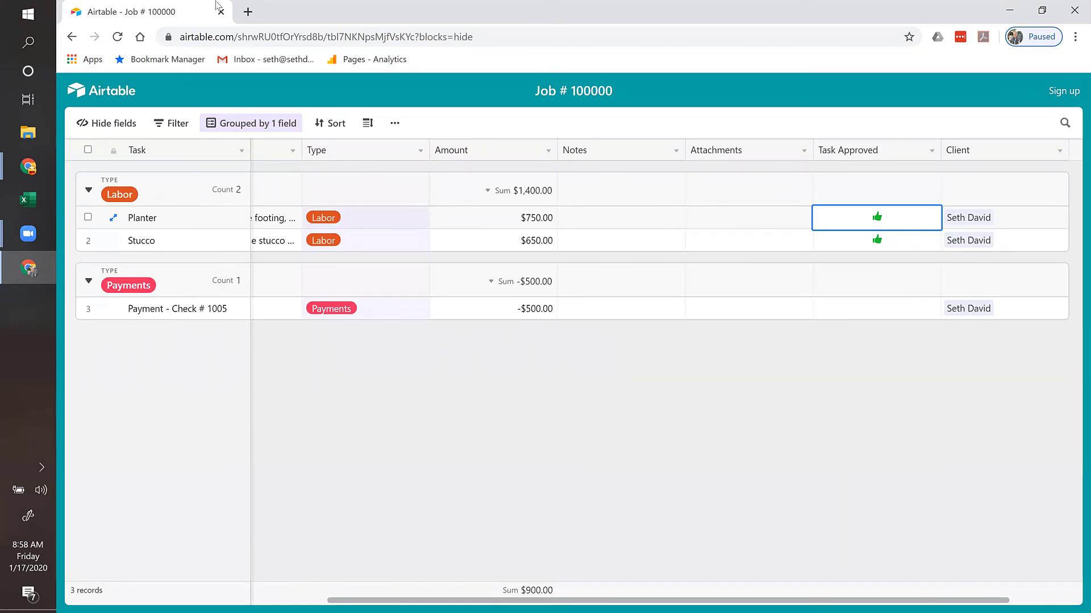
click(394, 123)
click(449, 147)
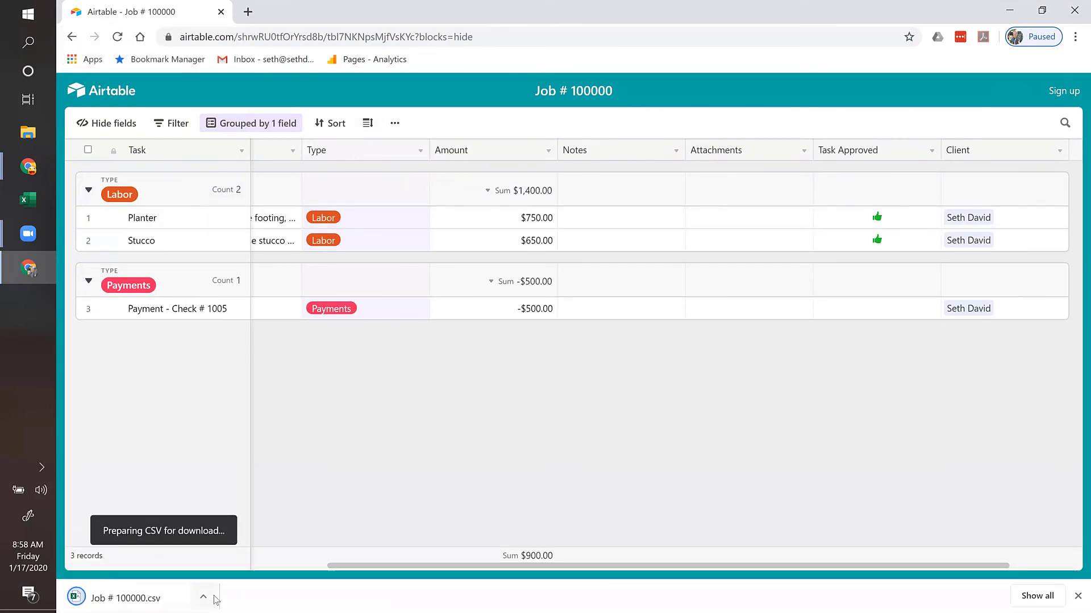
click(202, 597)
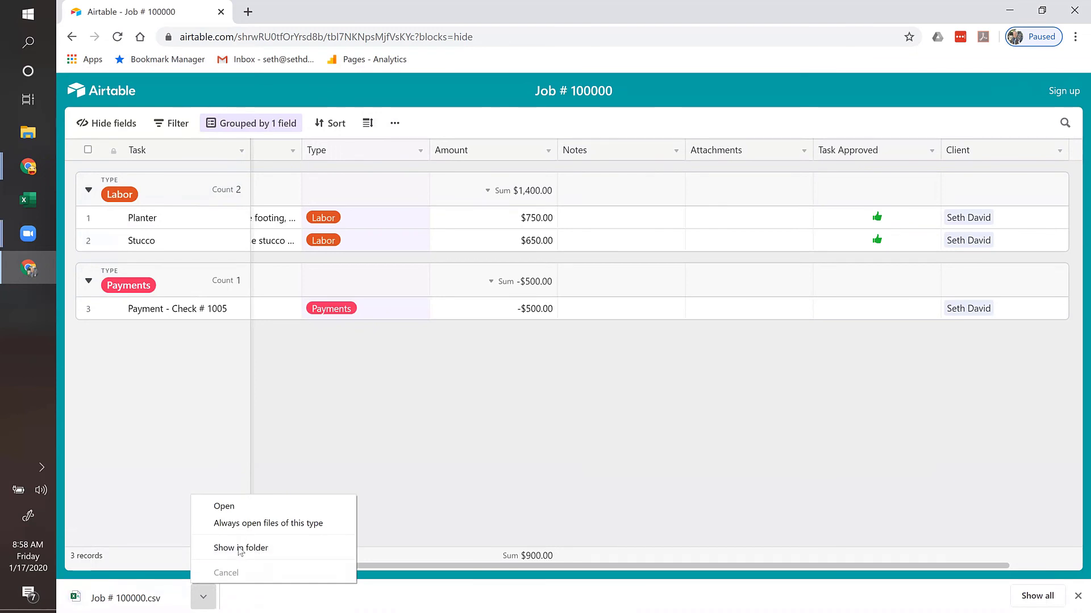
click(248, 547)
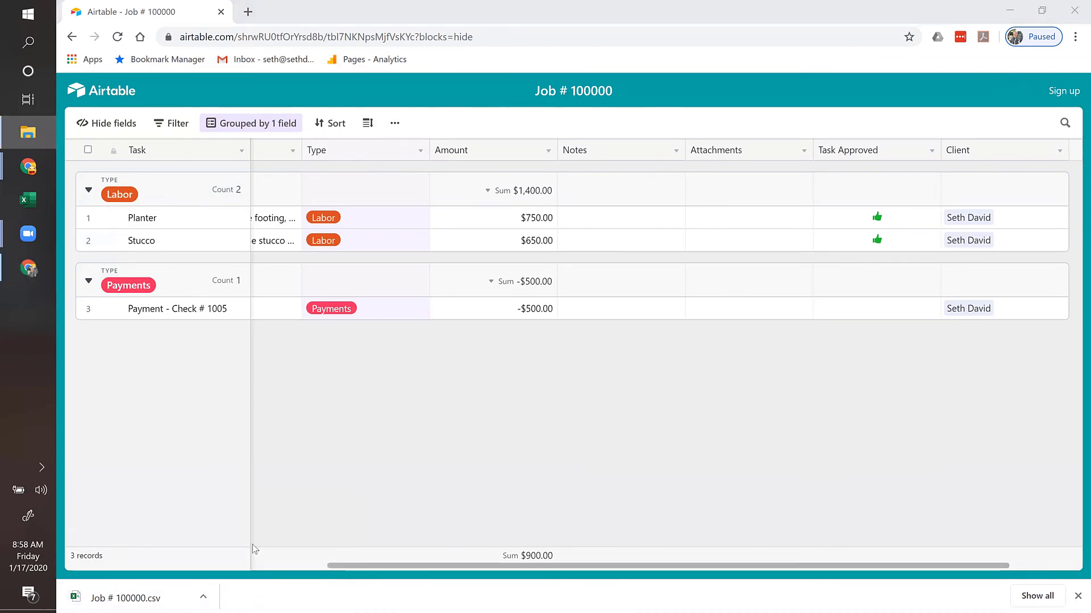